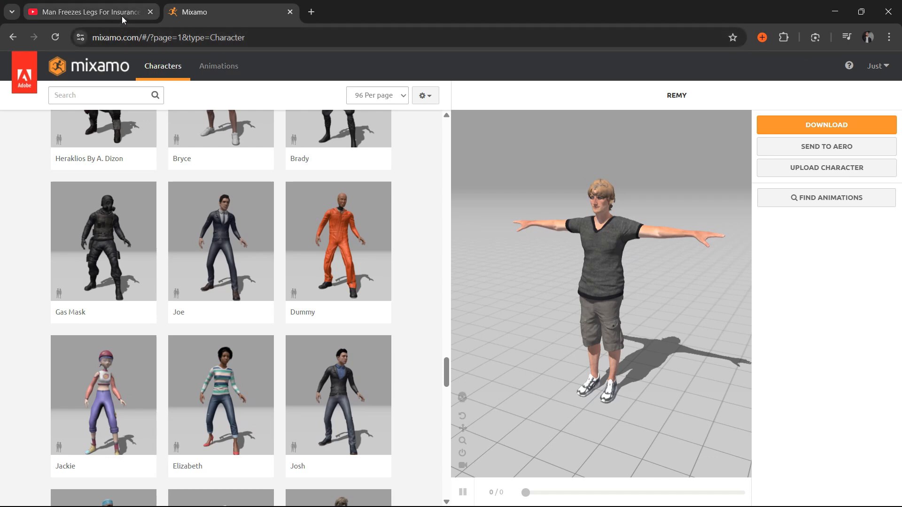
# Switch to the YouTube Short "Man Freezes Legs For Insurance Fraud" and examine its money, desk and cheque shots from about 0:23 onward.
pyautogui.click(123, 13)
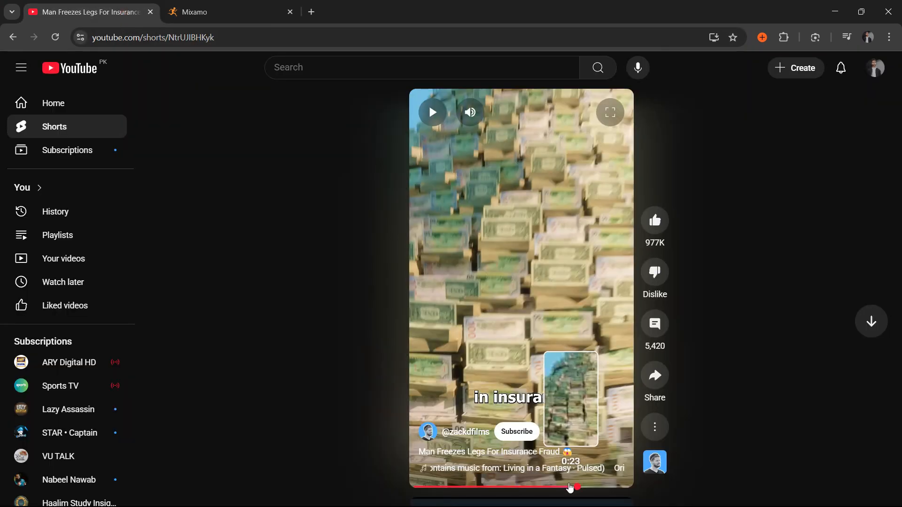
pyautogui.click(569, 486)
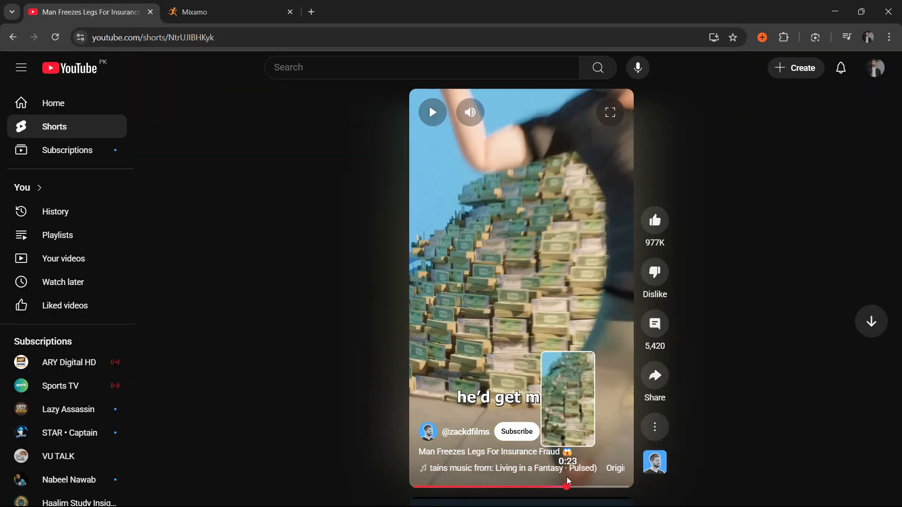
pyautogui.click(523, 255)
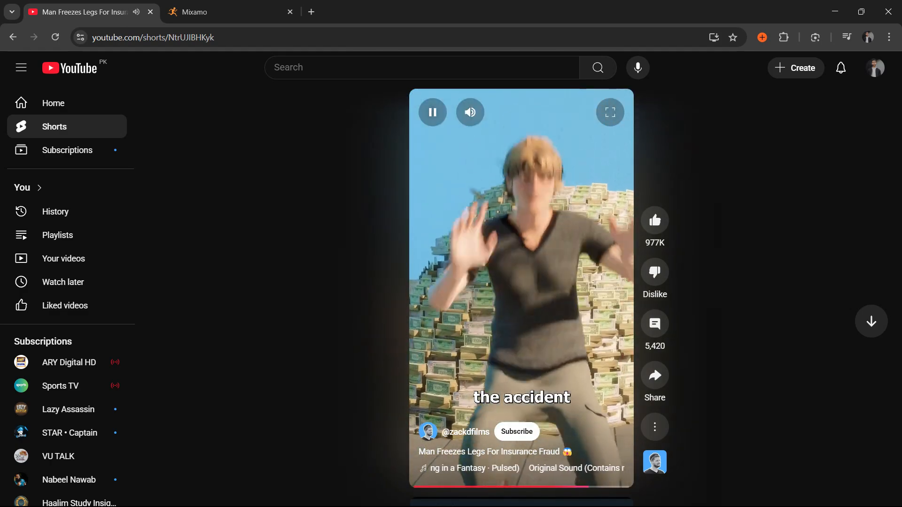
pyautogui.click(532, 222)
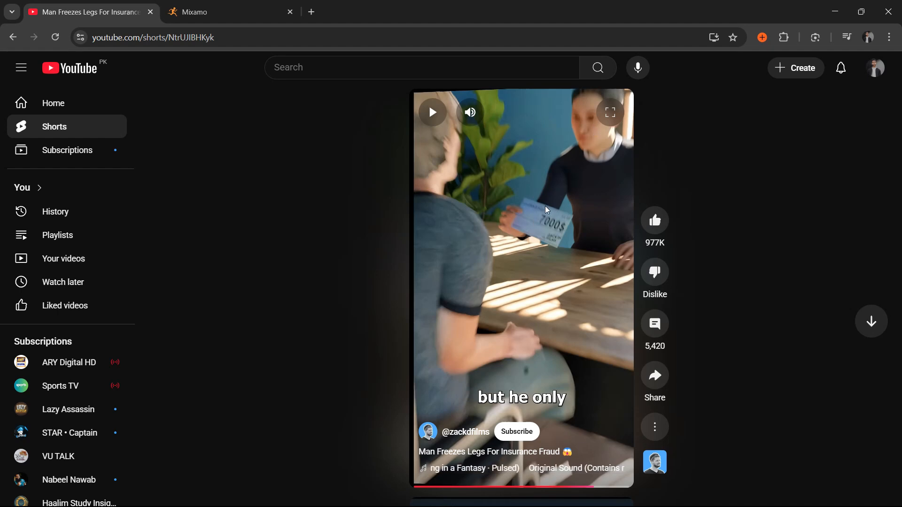
pyautogui.click(543, 263)
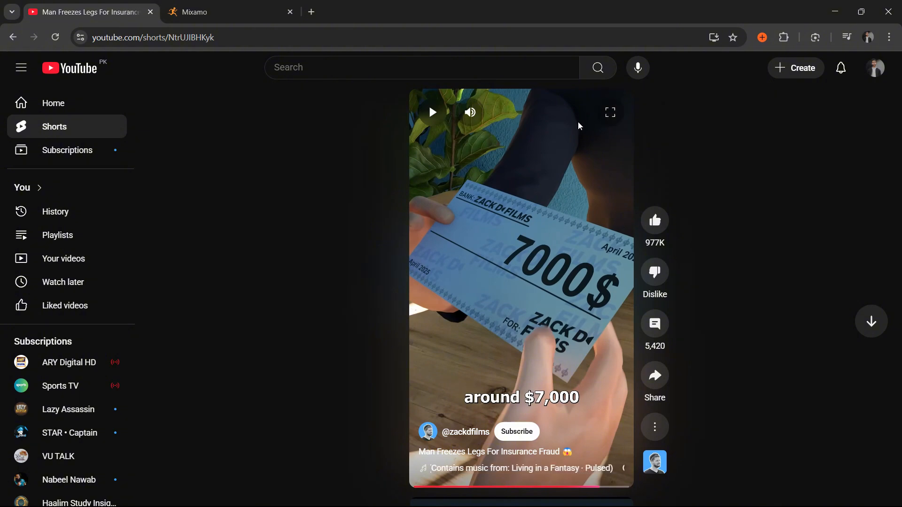
pyautogui.click(564, 194)
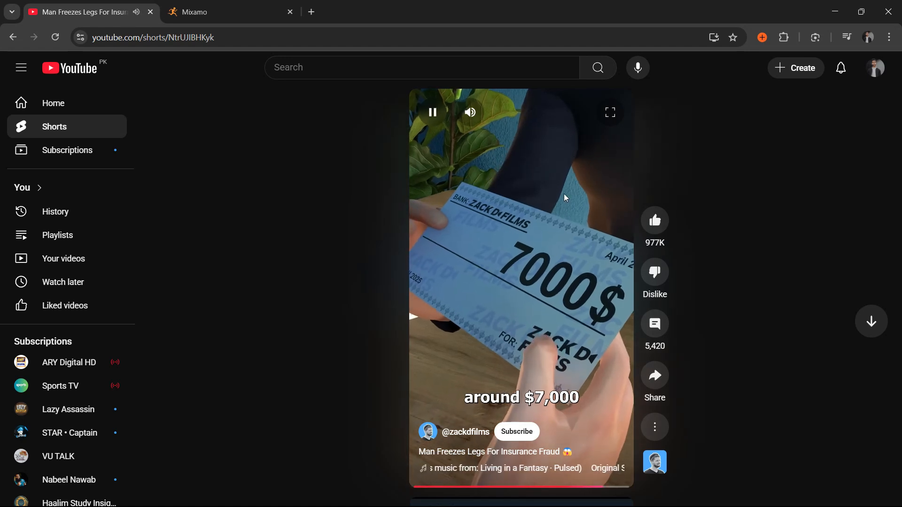
pyautogui.click(564, 194)
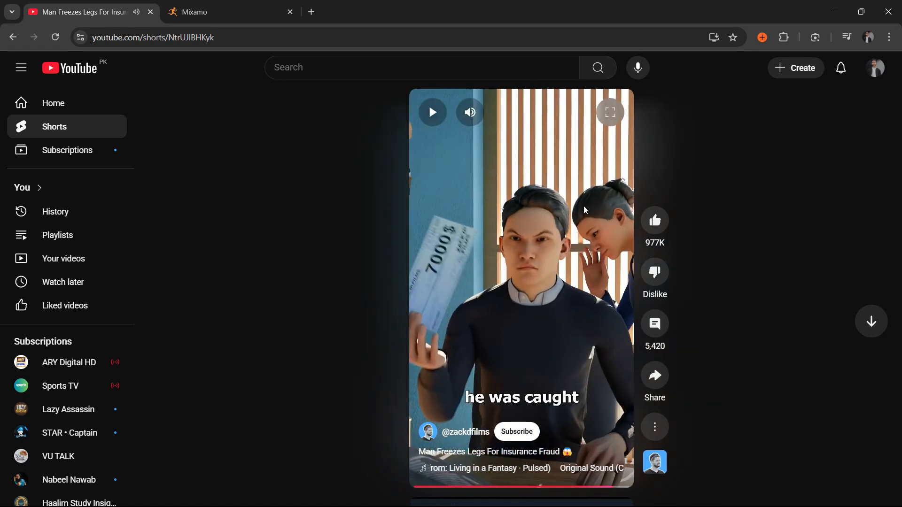
pyautogui.click(554, 236)
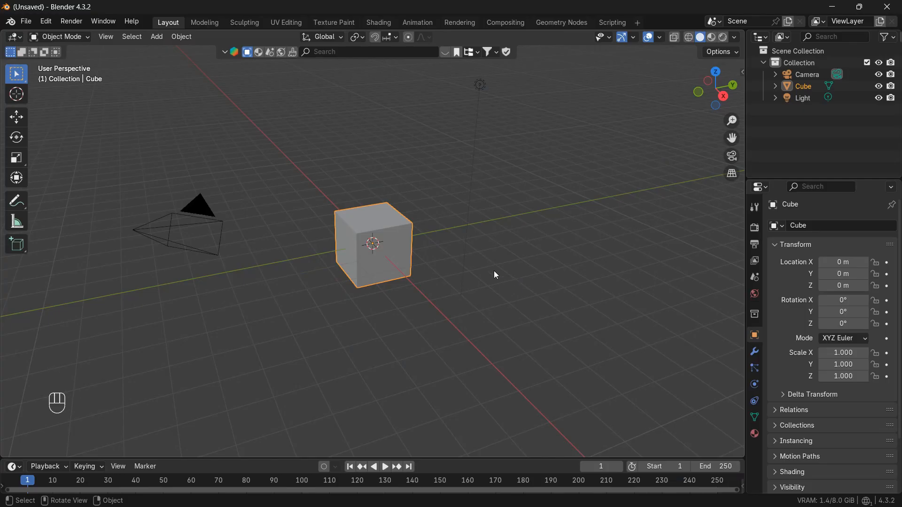
# Delete all default objects from the new Blender scene: the camera, cube and light.
pyautogui.click(484, 90)
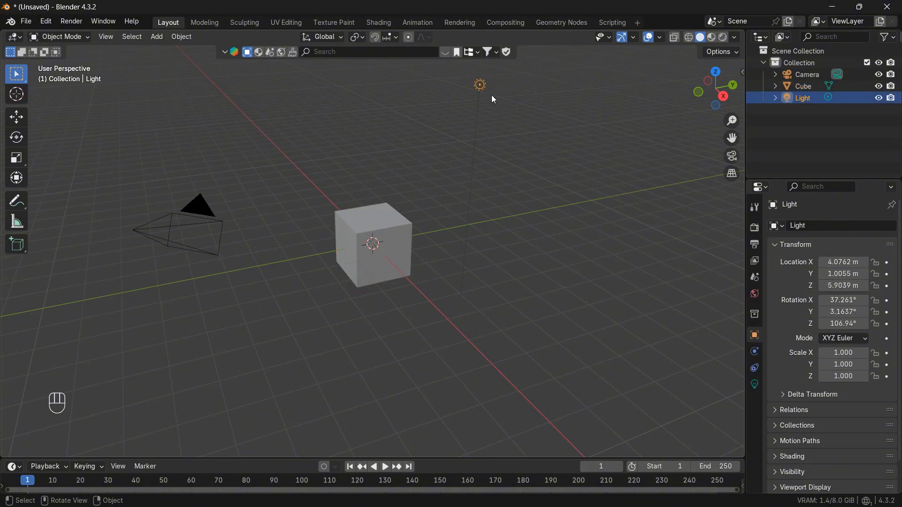
pyautogui.press('a')
pyautogui.press('x')
pyautogui.click(521, 126)
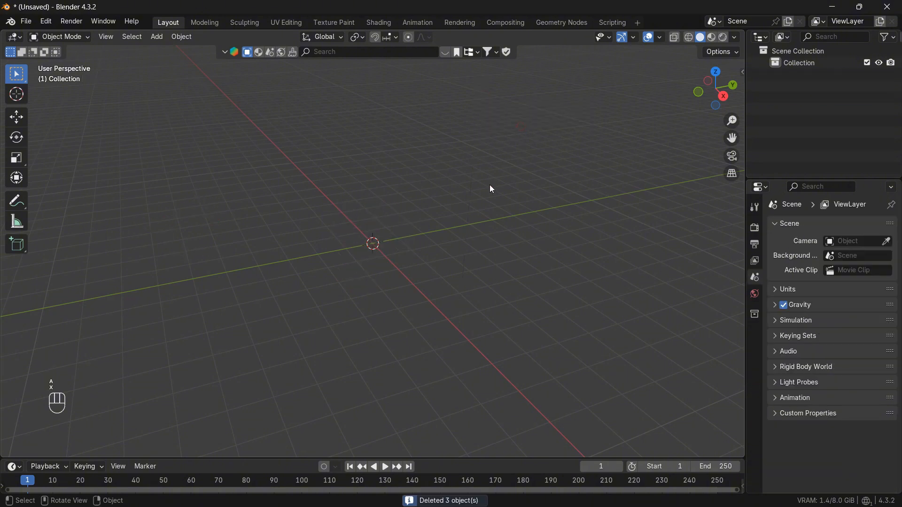
# Add a plane at the world origin and scale it uniformly to about 4.95 as the floor.
pyautogui.hotkey('shift', 'a')
pyautogui.moveTo(493, 197)
pyautogui.click(535, 198)
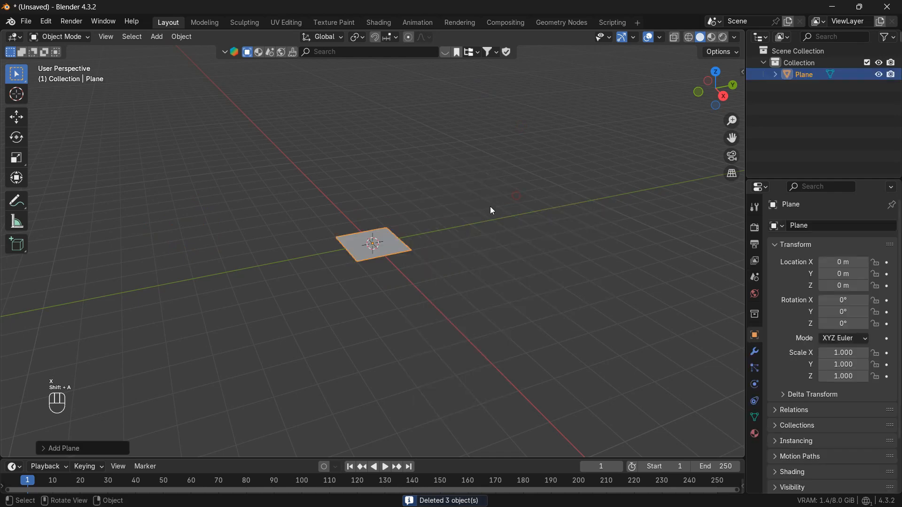
pyautogui.press('s')
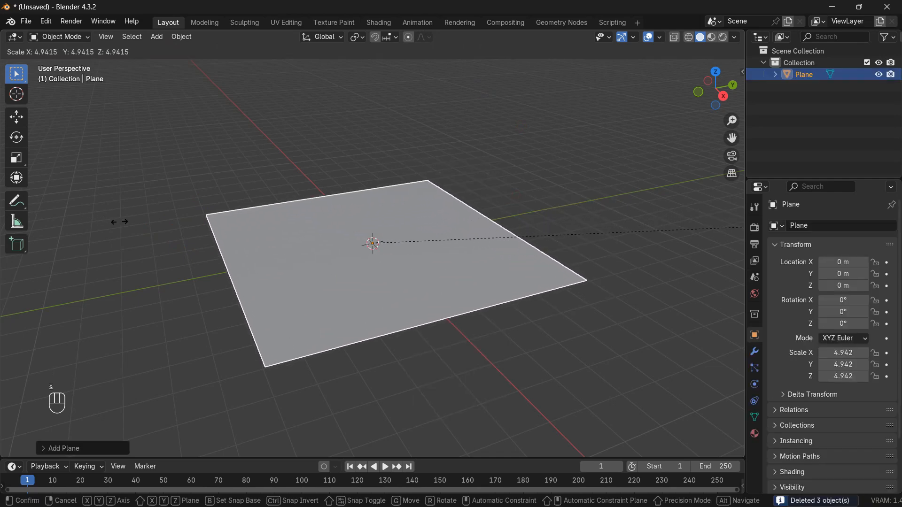
pyautogui.click(119, 222)
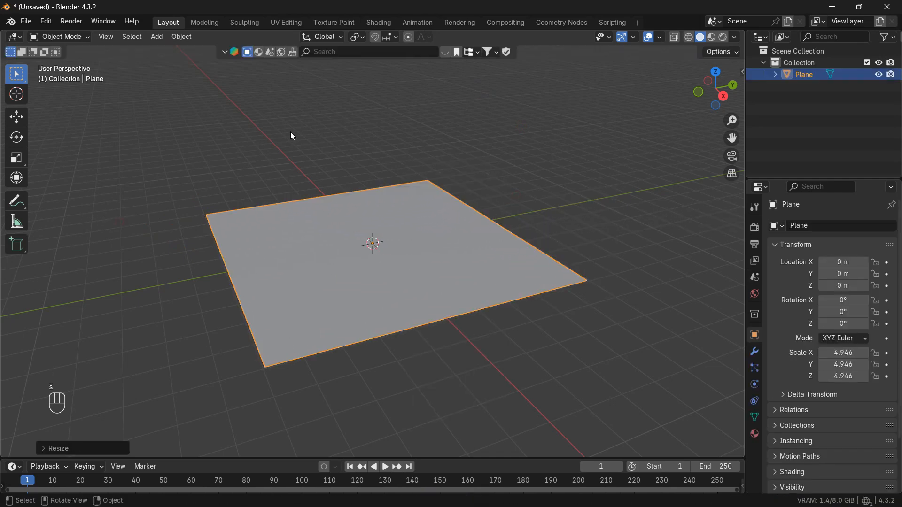
# Show the viewport in rendered shading and search the online asset library's materials for FLOOR.
pyautogui.click(446, 55)
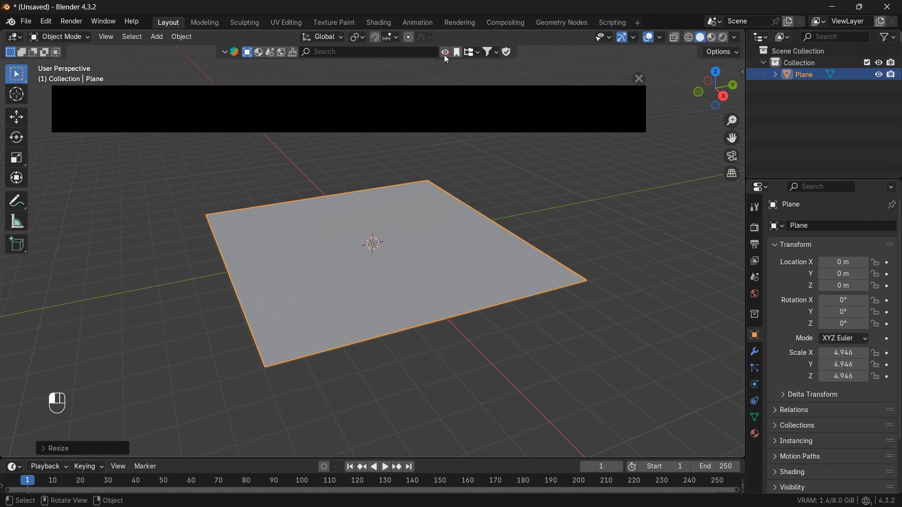
pyautogui.click(259, 54)
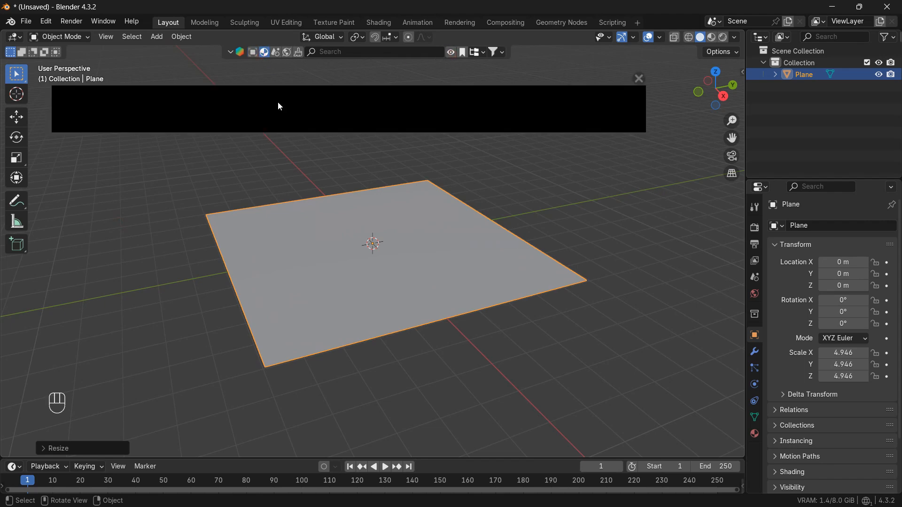
pyautogui.click(723, 39)
pyautogui.click(735, 37)
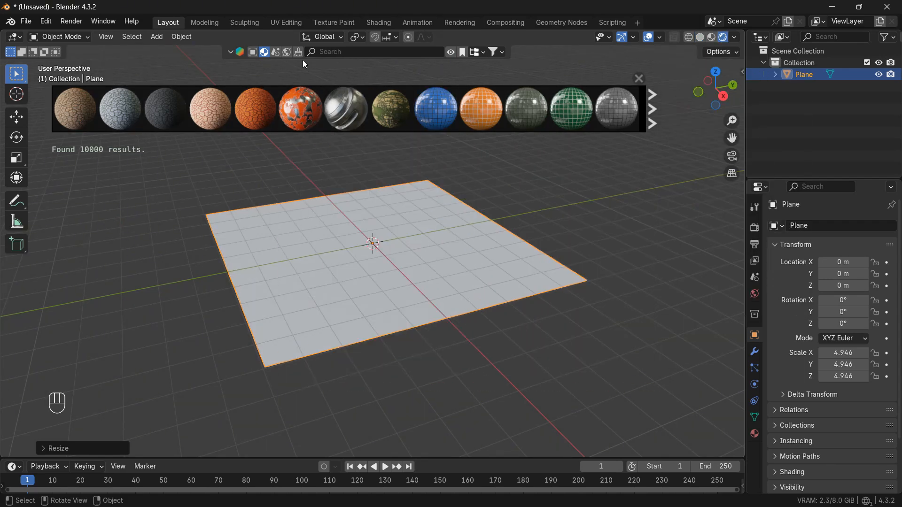
pyautogui.click(327, 53)
pyautogui.write('FLOORR')
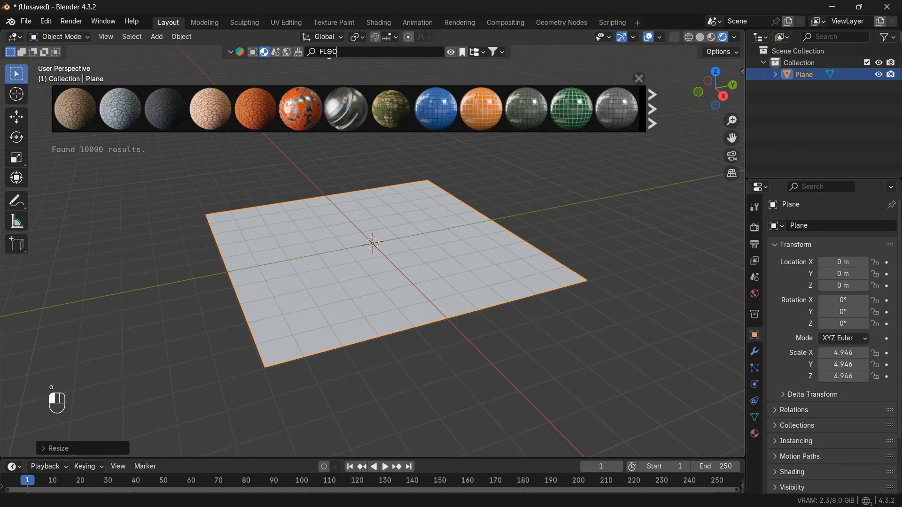
pyautogui.press('Return')
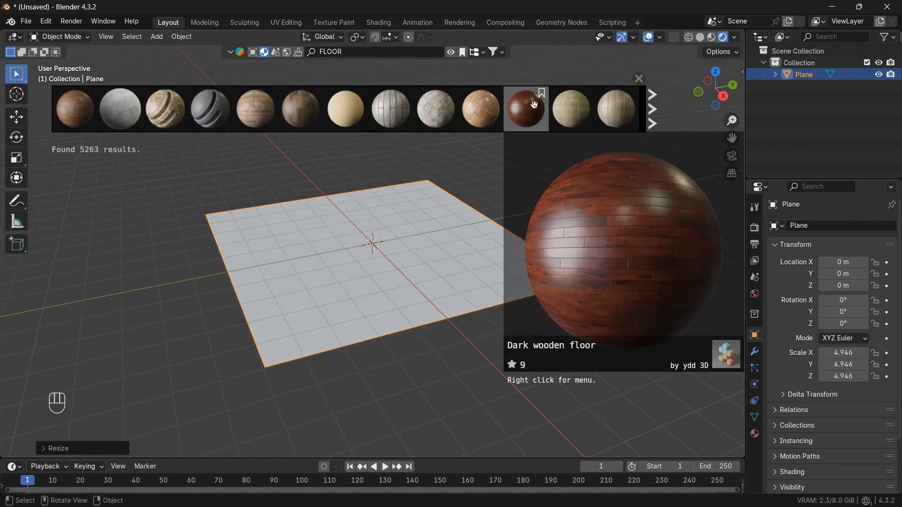
# Apply the Light Floor Tiling material to the plane and close the asset results.
pyautogui.click(651, 109)
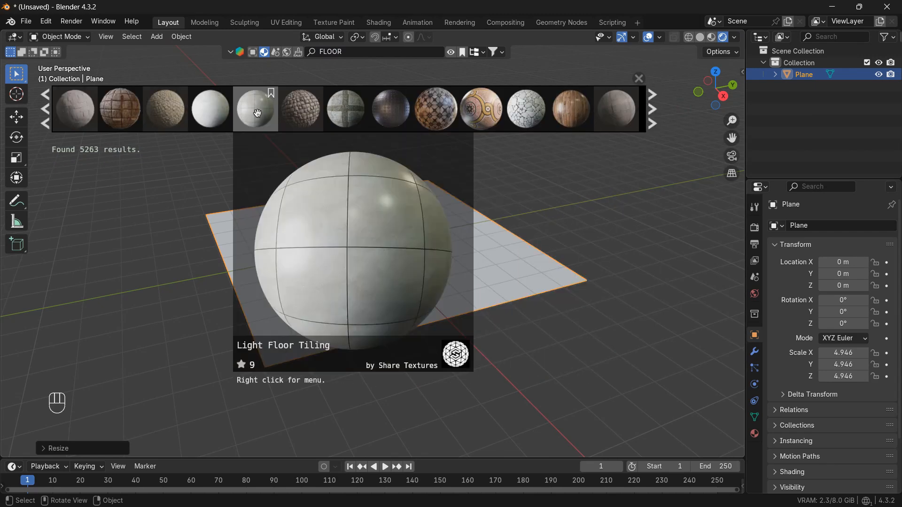
pyautogui.click(256, 108)
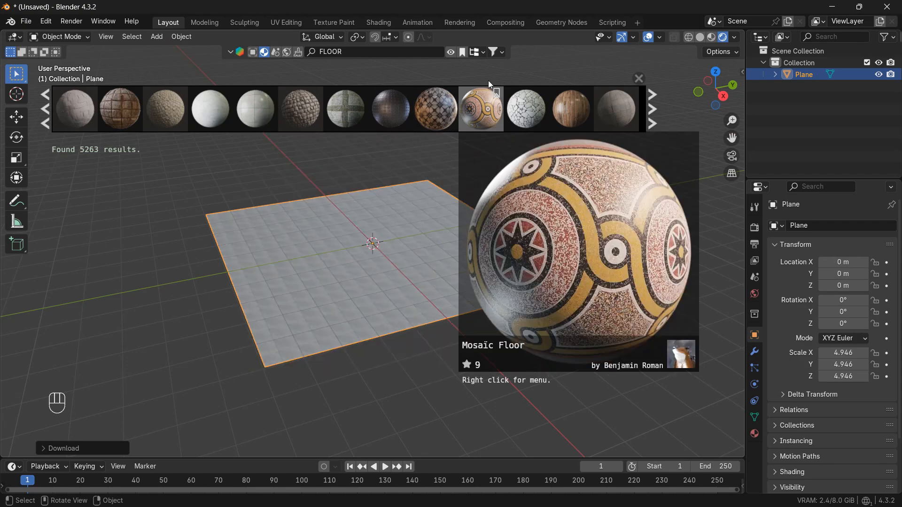
pyautogui.click(639, 79)
pyautogui.scroll(4, 534, 131)
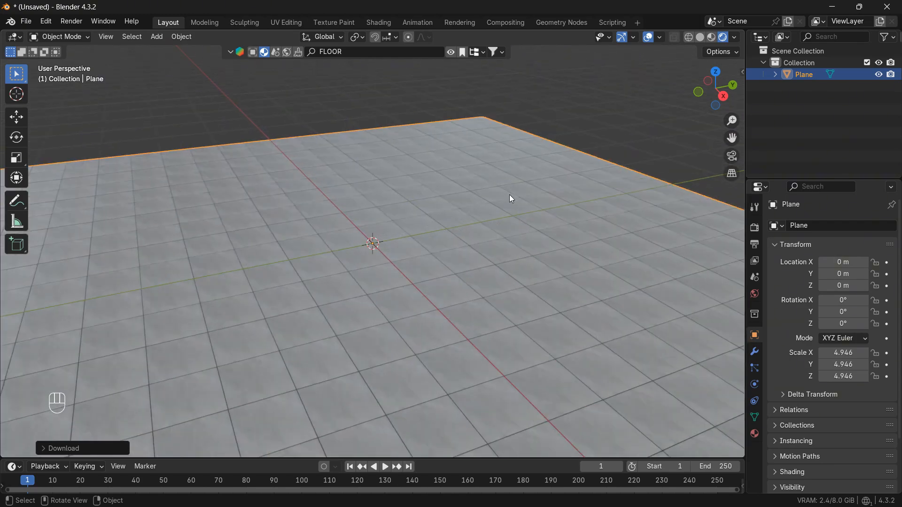
pyautogui.scroll(-4, 509, 194)
pyautogui.click(380, 53)
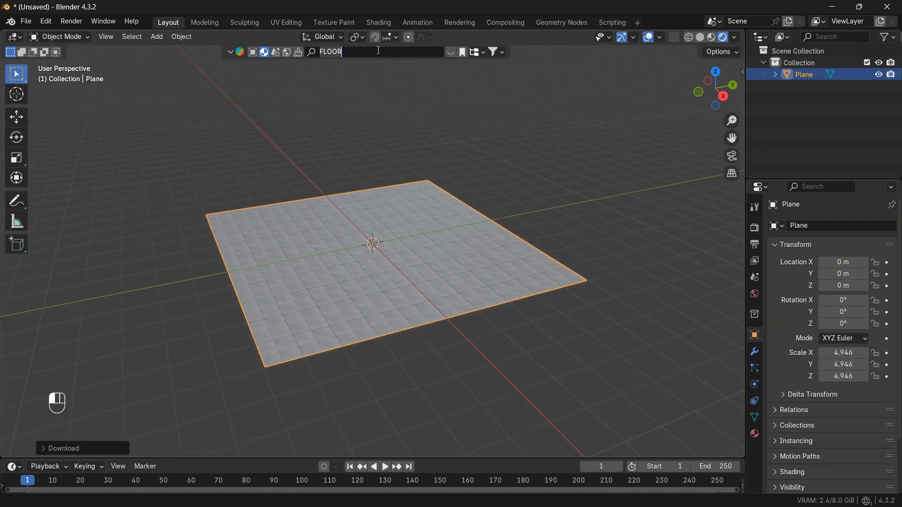
pyautogui.write('TABLE')
pyautogui.press('Return')
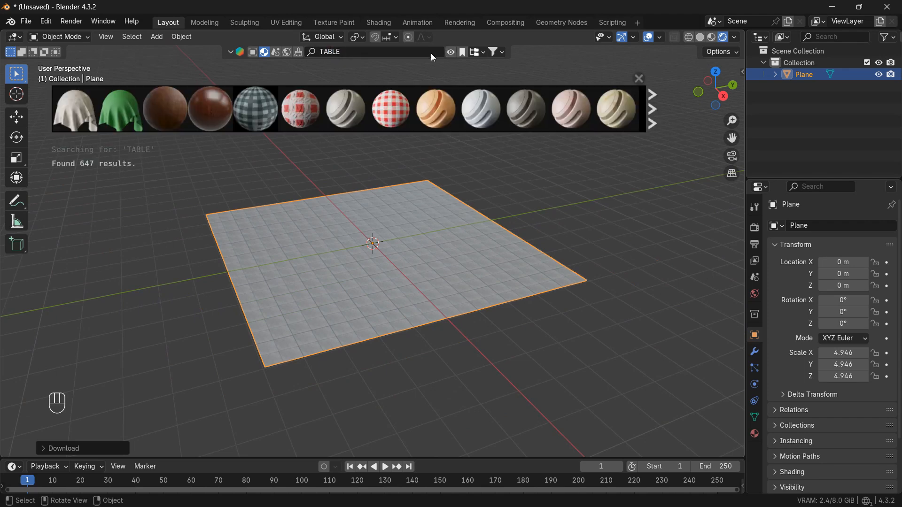
# Search the asset library's models for TABLE and filter the results to show free assets first.
pyautogui.click(254, 53)
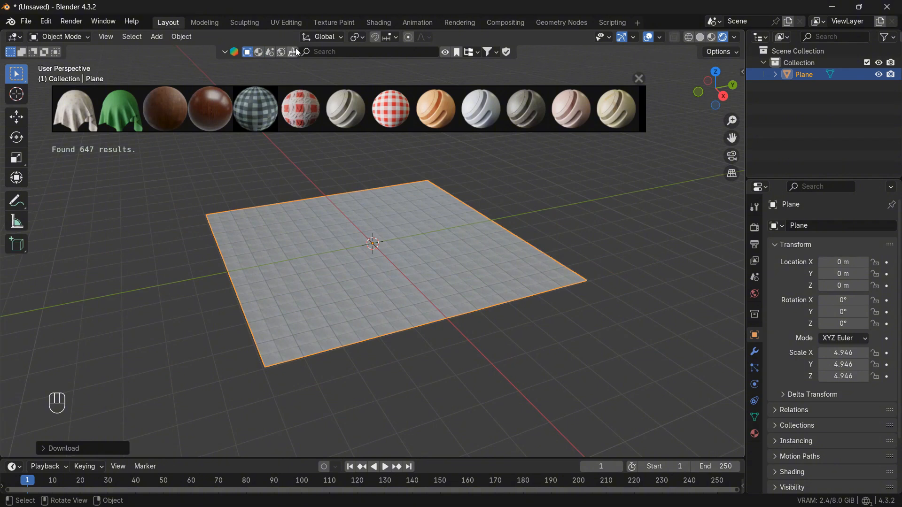
pyautogui.click(321, 52)
pyautogui.write('TABL')
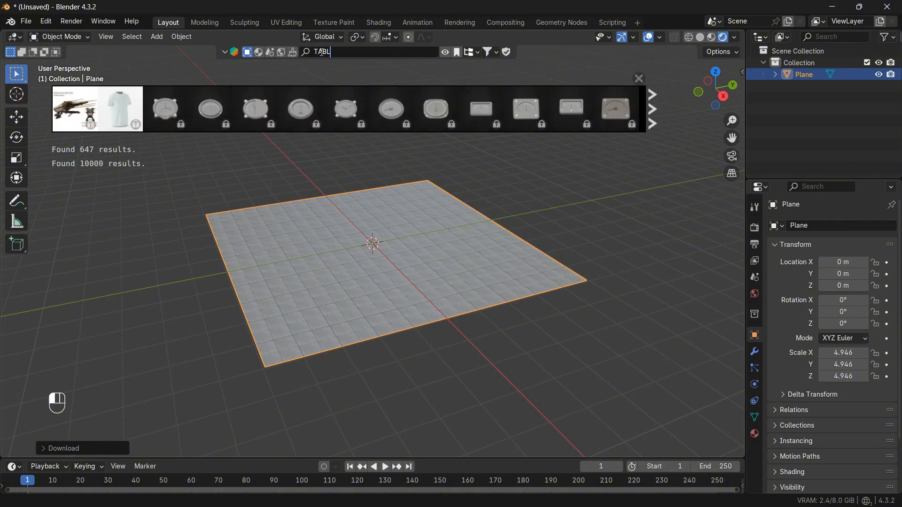
pyautogui.write('E')
pyautogui.press('Return')
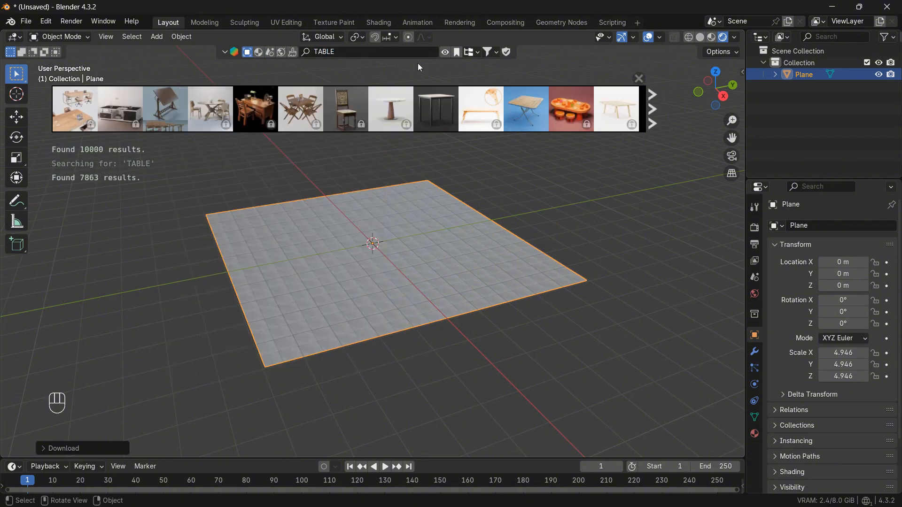
pyautogui.click(488, 52)
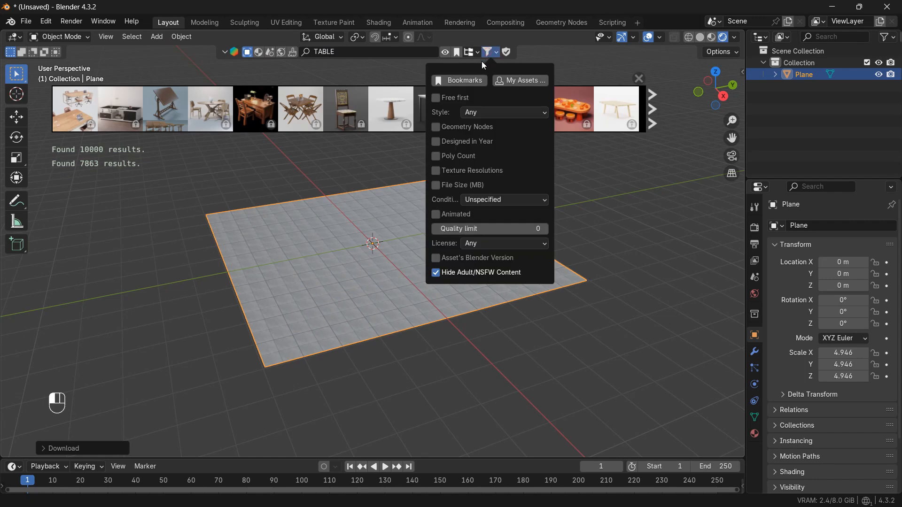
pyautogui.click(447, 98)
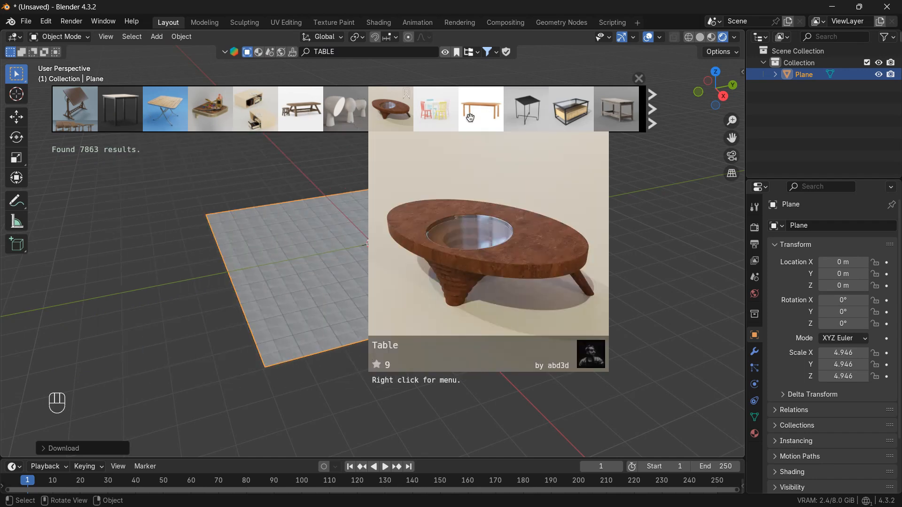
# Place the Old Office table model at the centre of the floor plane and close the asset results.
pyautogui.click(653, 114)
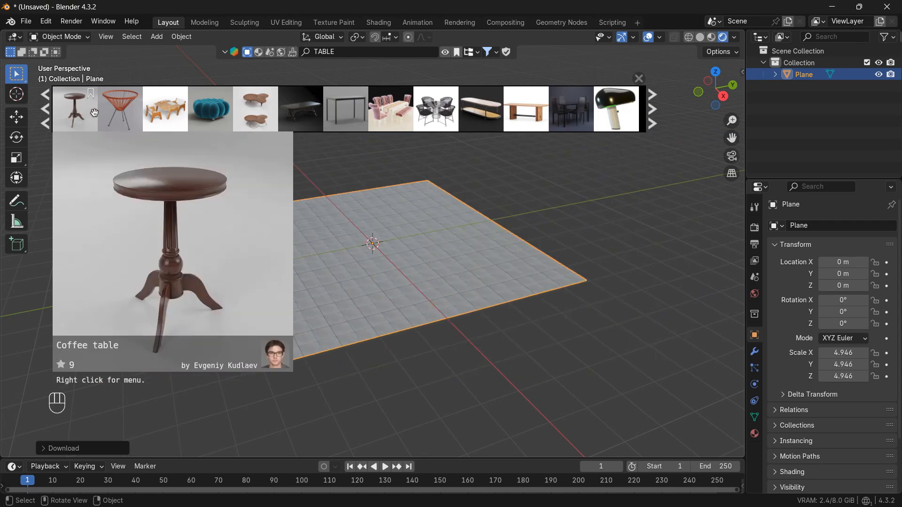
pyautogui.click(648, 106)
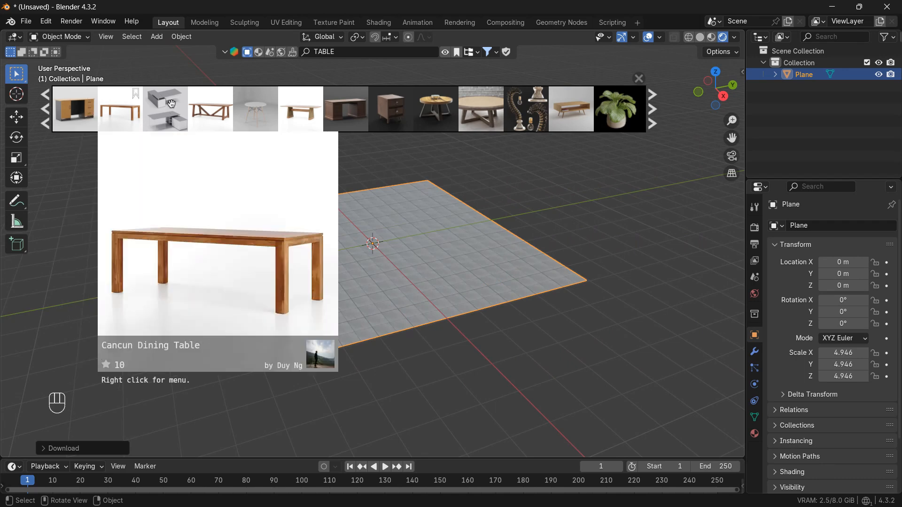
pyautogui.moveTo(345, 110); pyautogui.dragTo(373, 241)
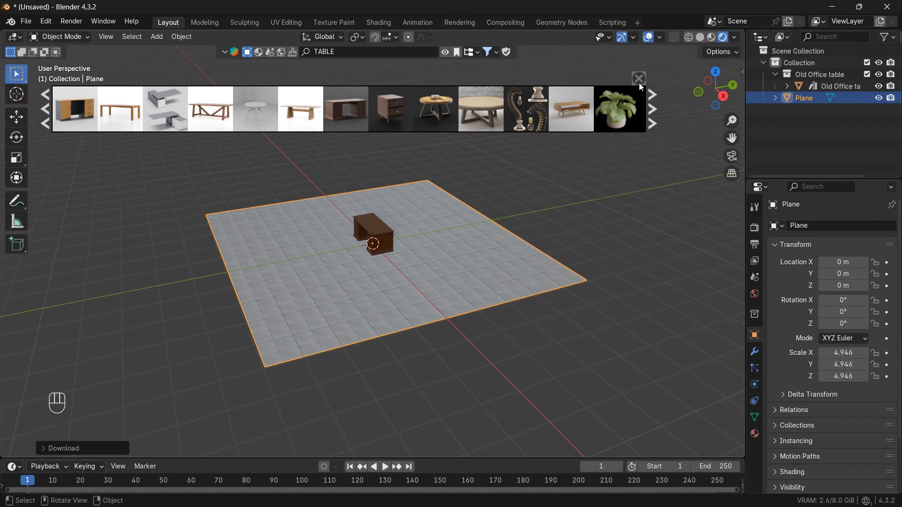
pyautogui.click(639, 80)
# Add a camera to the scene while viewing the desk from its open knee-space side.
pyautogui.scroll(6, 559, 170)
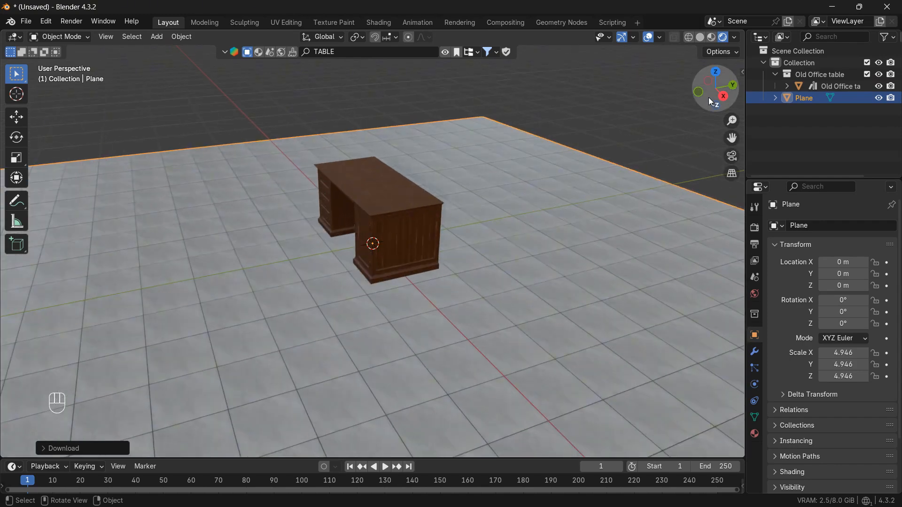
pyautogui.moveTo(708, 97); pyautogui.dragTo(625, 146)
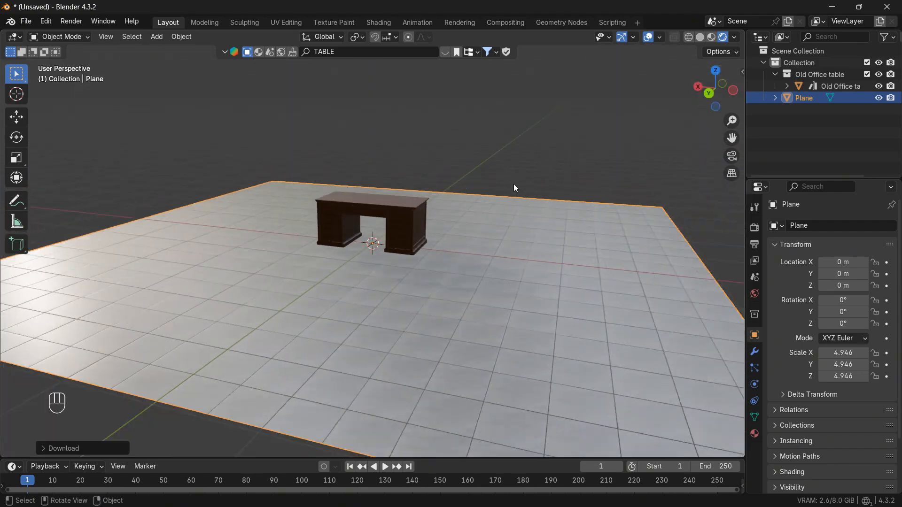
pyautogui.press('shift')
pyautogui.hotkey('shift', 'a')
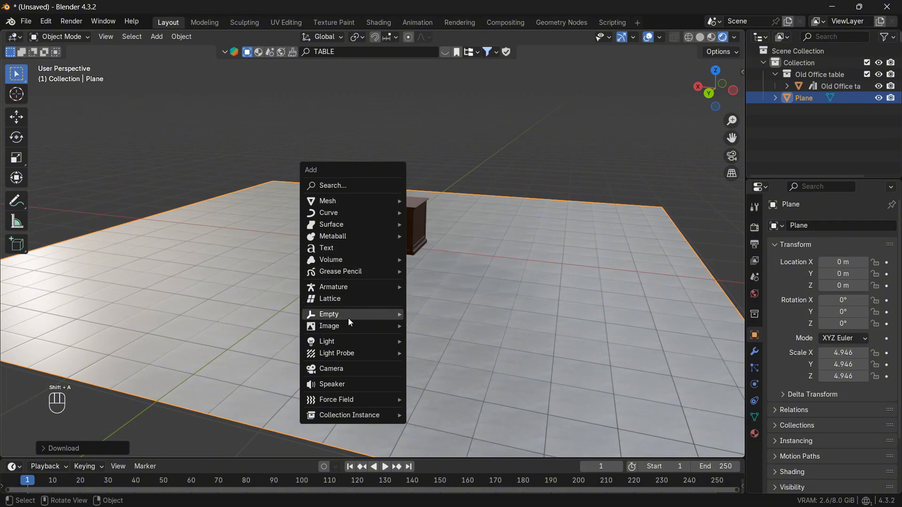
pyautogui.click(330, 369)
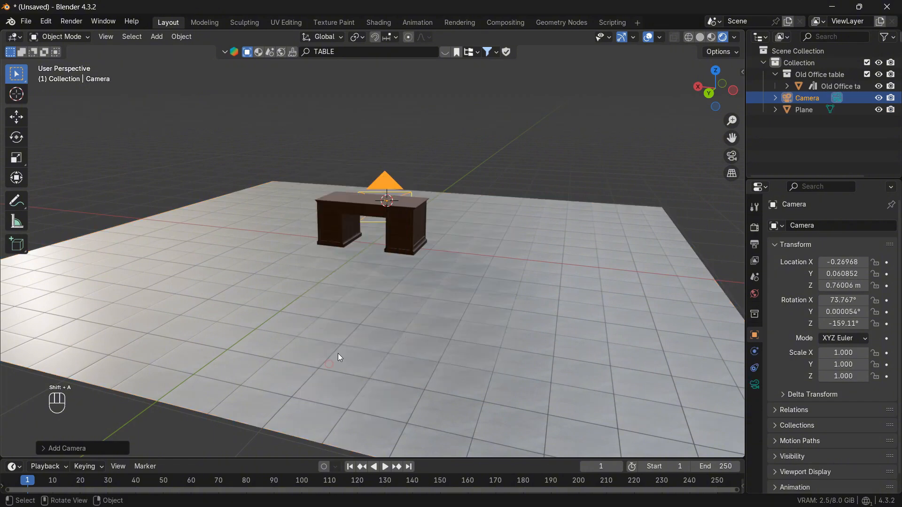
# Set the output resolution to 1080 × 1920 px and the frame rate to 30 fps.
pyautogui.click(754, 245)
pyautogui.click(846, 240)
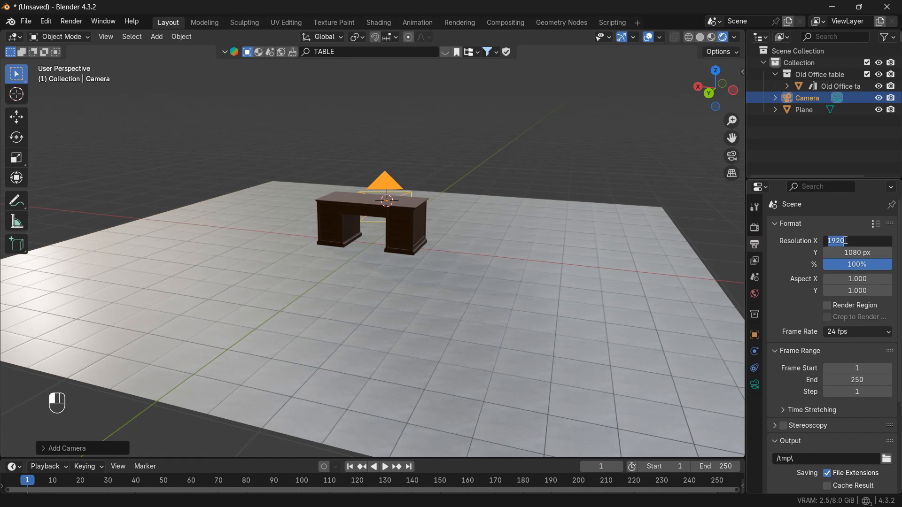
pyautogui.write('1080')
pyautogui.press('Return')
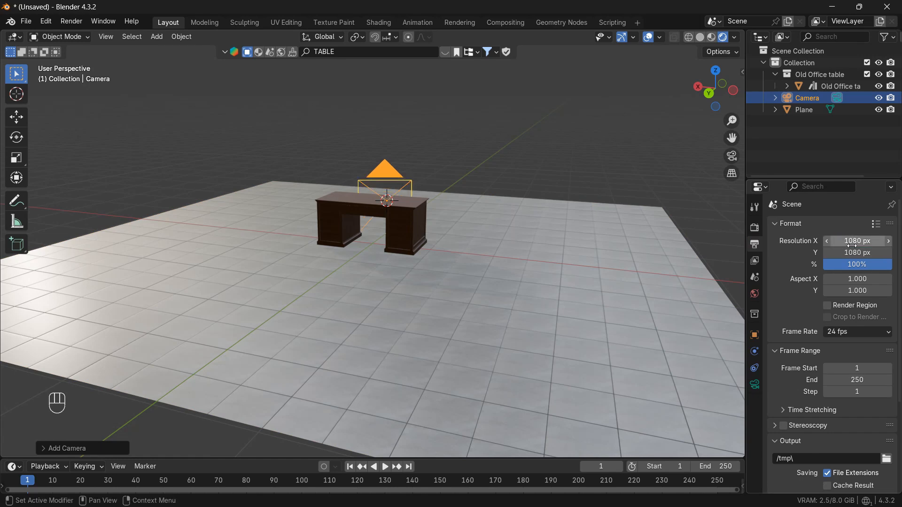
pyautogui.click(855, 251)
pyautogui.write('1920')
pyautogui.press('Return')
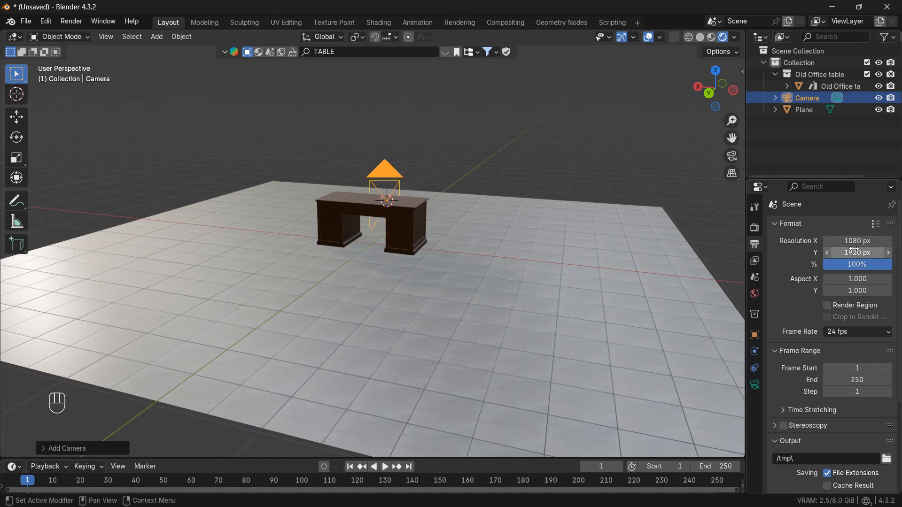
pyautogui.click(851, 329)
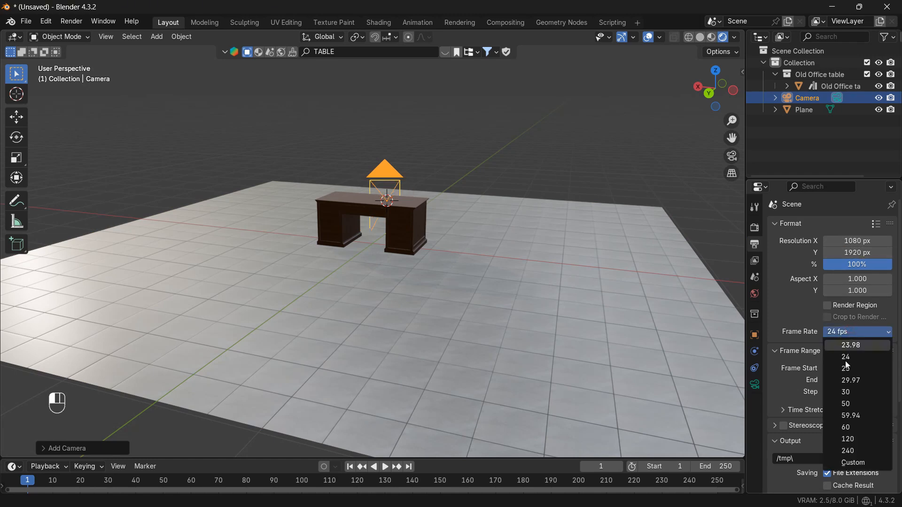
pyautogui.click(847, 391)
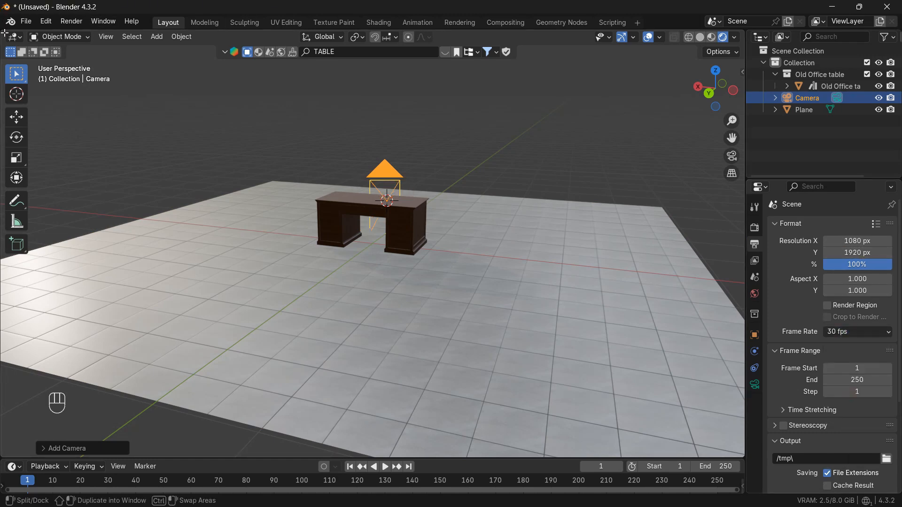
# Split the 3D viewport into two side-by-side views and show the camera's view in the narrower one.
pyautogui.moveTo(2, 32); pyautogui.dragTo(271, 46)
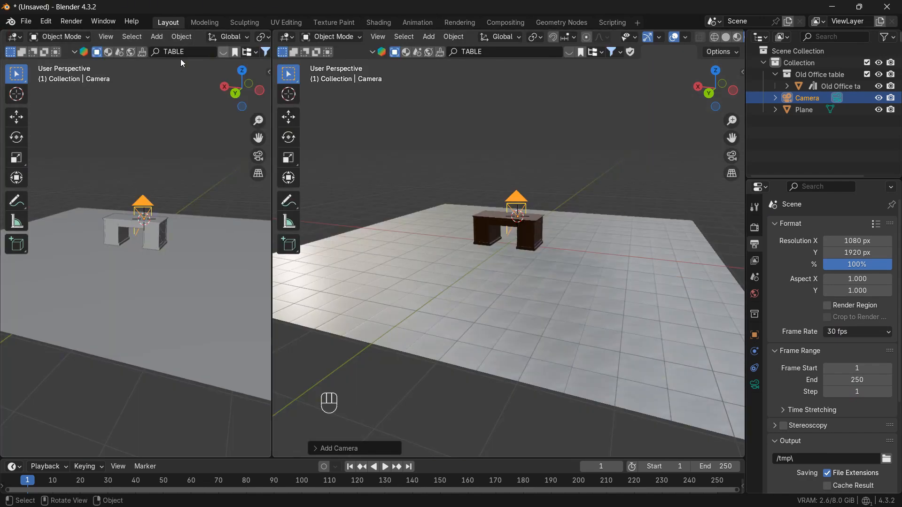
pyautogui.click(178, 143)
pyautogui.click(258, 156)
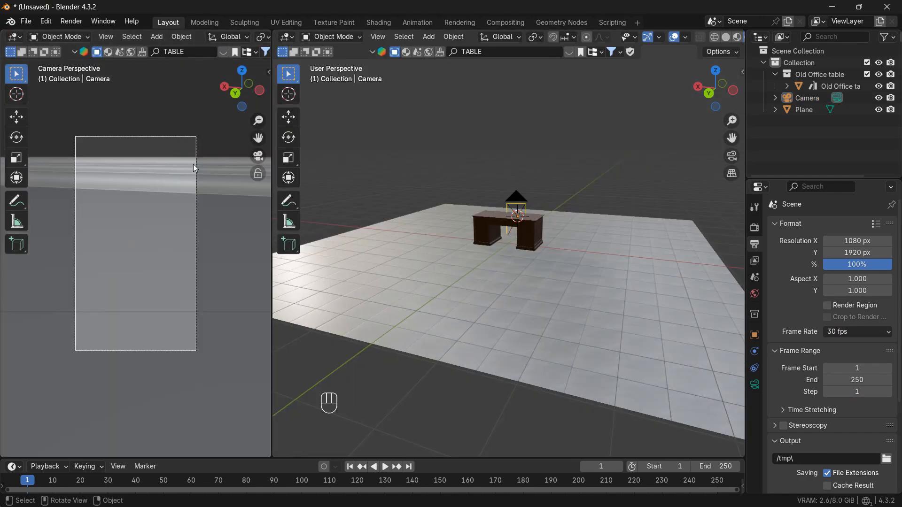
pyautogui.scroll(-1, 191, 165)
pyautogui.scroll(2, 199, 168)
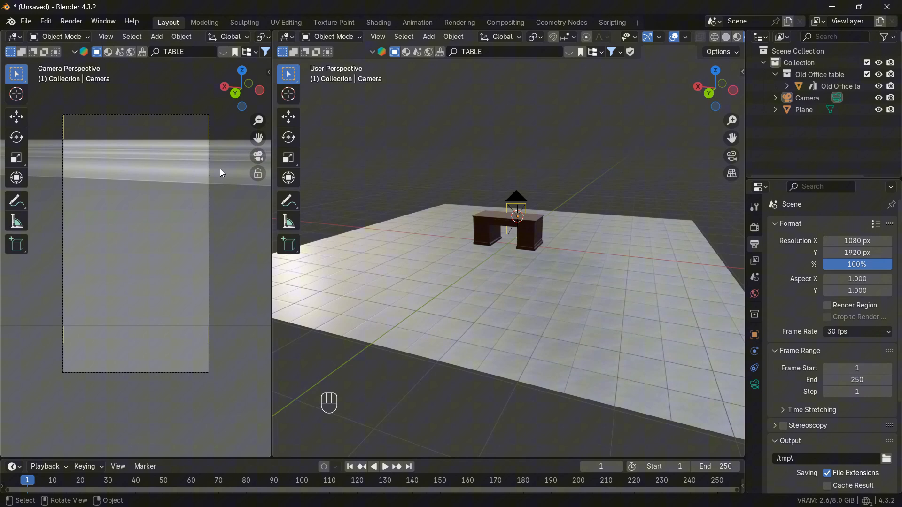
# Lock the camera to the view and frame the desk at a three-quarter angle, filling the width of the portrait frame.
pyautogui.click(258, 174)
pyautogui.scroll(-6, 223, 187)
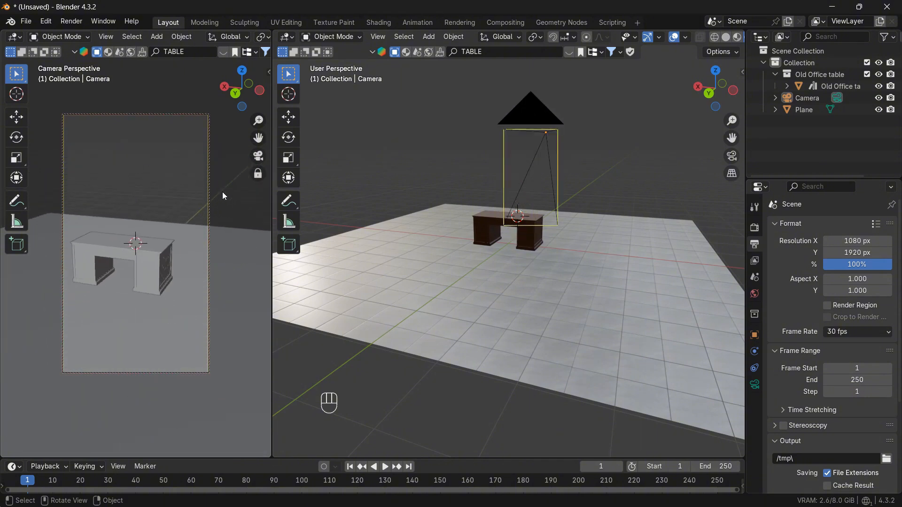
pyautogui.moveTo(222, 192); pyautogui.dragTo(190, 215, button='middle')
pyautogui.scroll(1, 190, 215)
pyautogui.scroll(-1, 129, 245)
pyautogui.scroll(1, 164, 263)
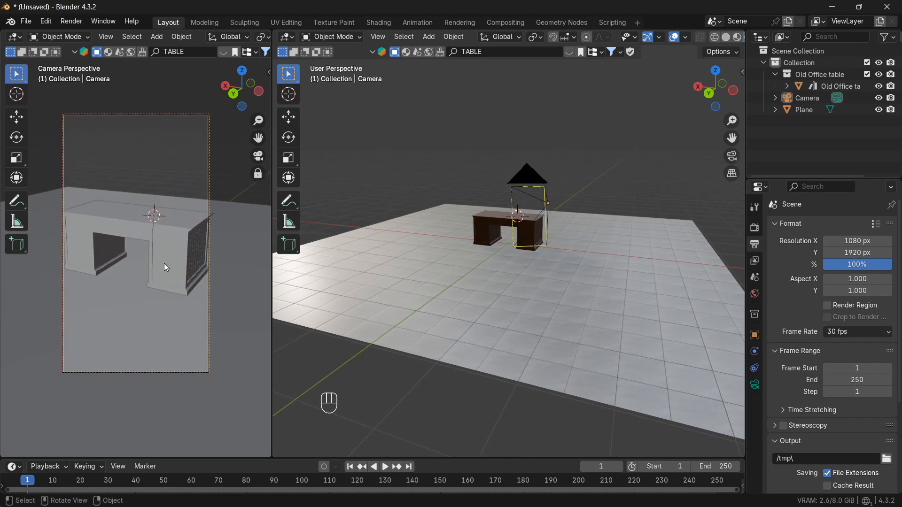
pyautogui.moveTo(164, 263); pyautogui.dragTo(135, 271, button='middle')
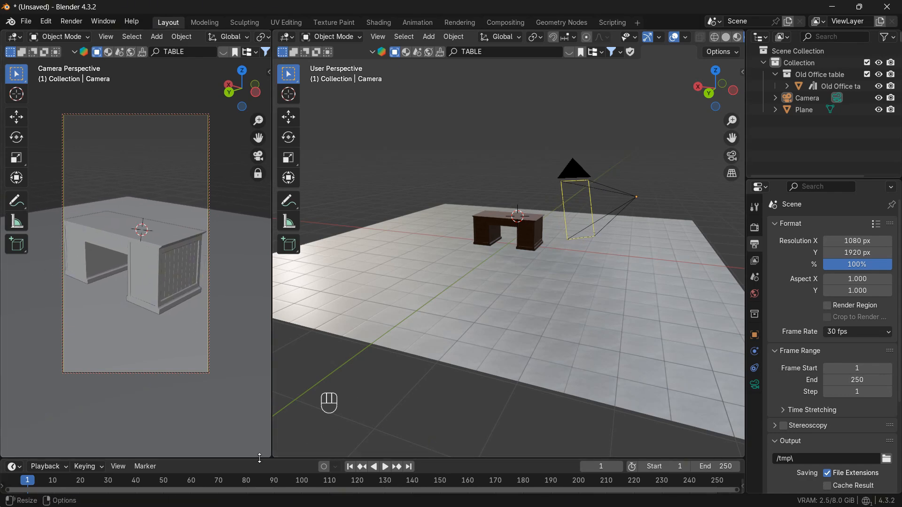
# Enlarge the timeline area and insert a keyframe for the camera at frame 1.
pyautogui.moveTo(269, 455); pyautogui.dragTo(295, 379)
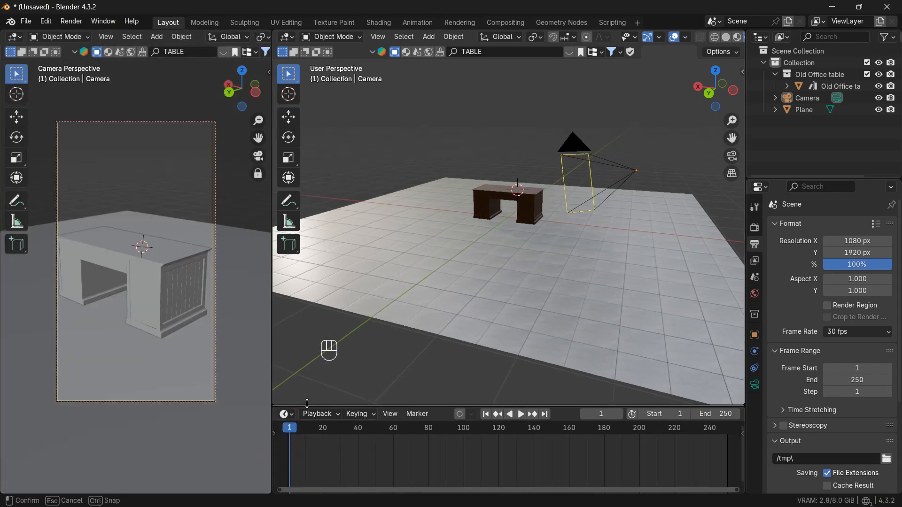
pyautogui.click(575, 131)
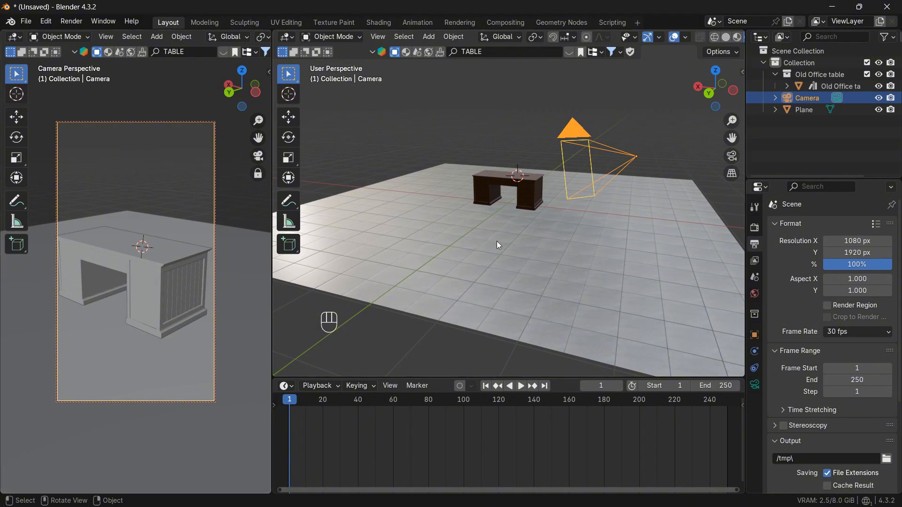
pyautogui.press('i')
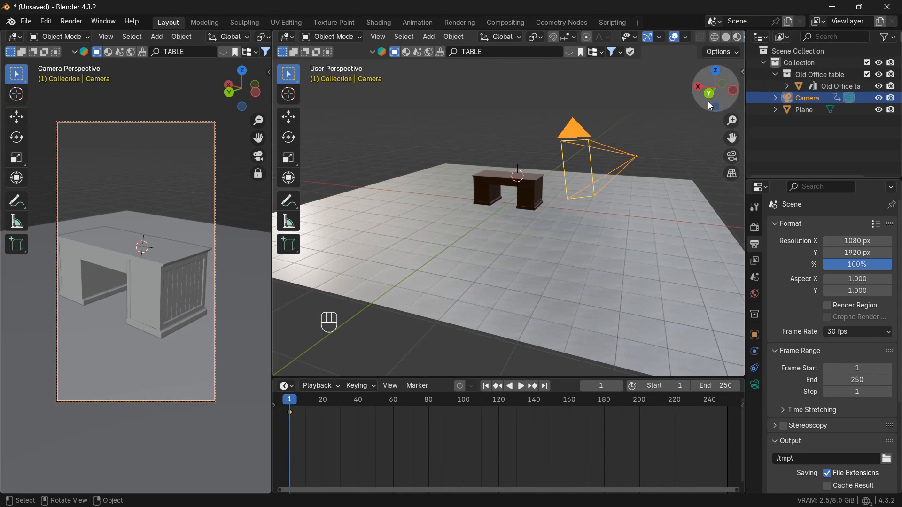
# Set the camera viewport to Rendered shading and the larger working viewport to Solid shading.
pyautogui.moveTo(716, 93); pyautogui.dragTo(743, 109)
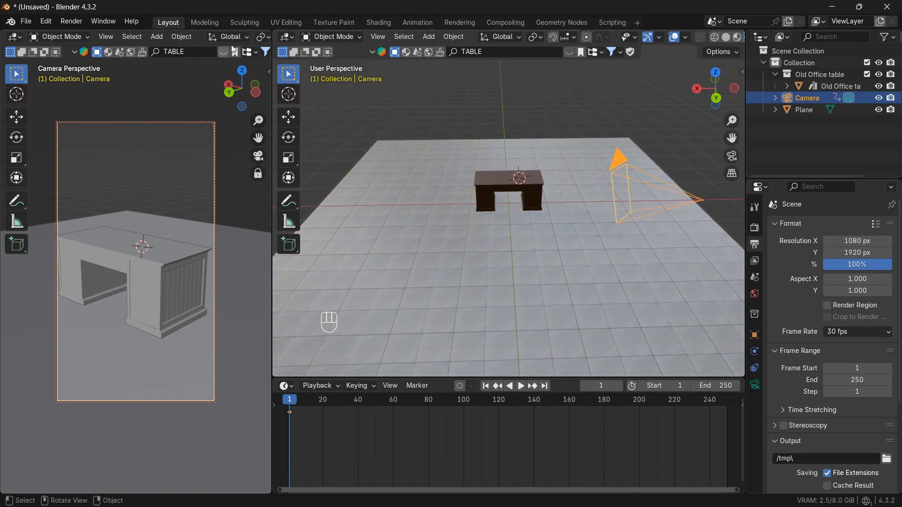
pyautogui.scroll(-10, 237, 41)
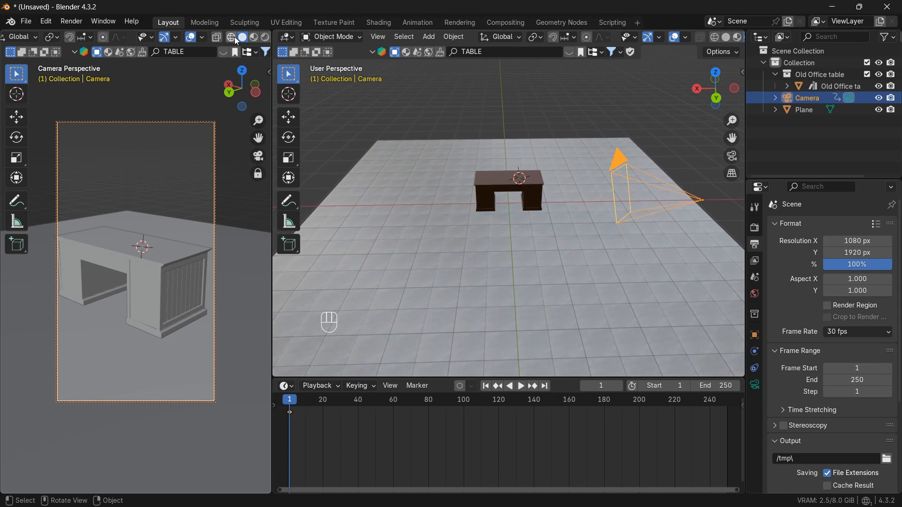
pyautogui.click(265, 37)
pyautogui.scroll(-3, 732, 37)
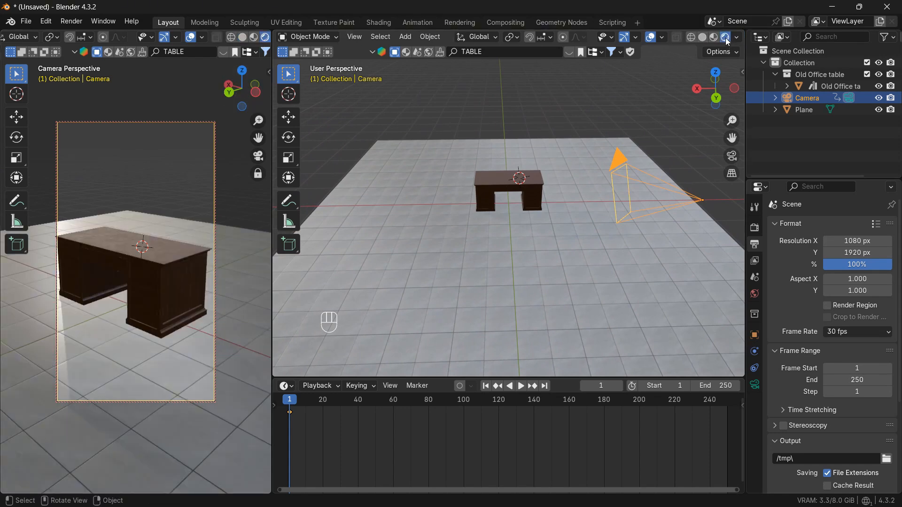
pyautogui.click(702, 38)
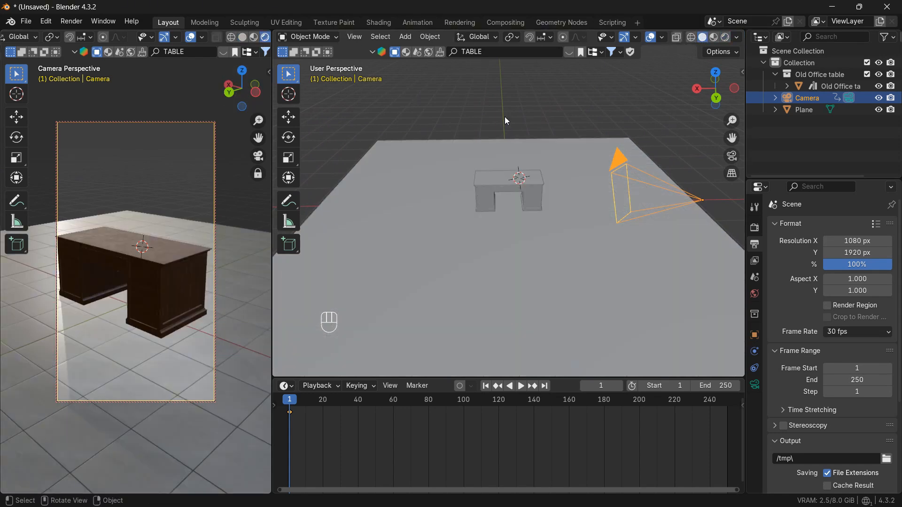
# Move the floor plane about 1.4 m along the global Y axis, towards the camera's side of the desk.
pyautogui.click(515, 195)
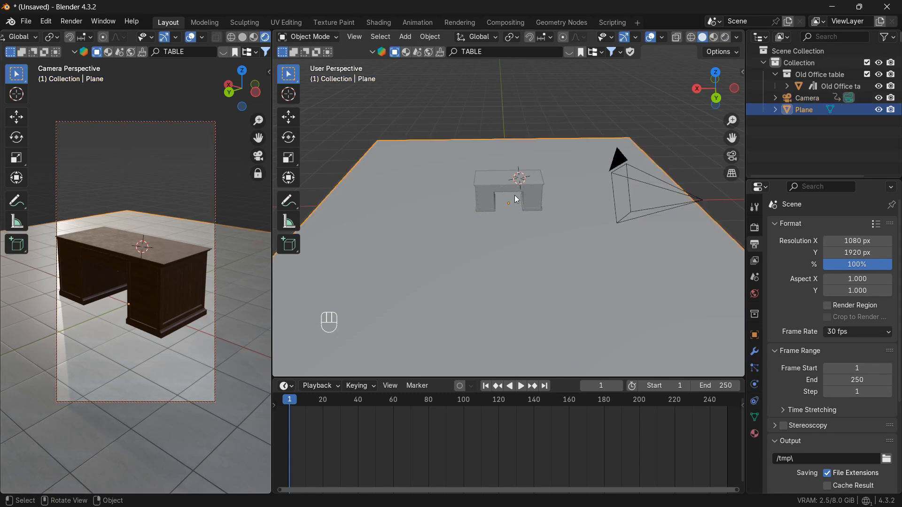
pyautogui.moveTo(514, 196); pyautogui.dragTo(703, 232, button='middle')
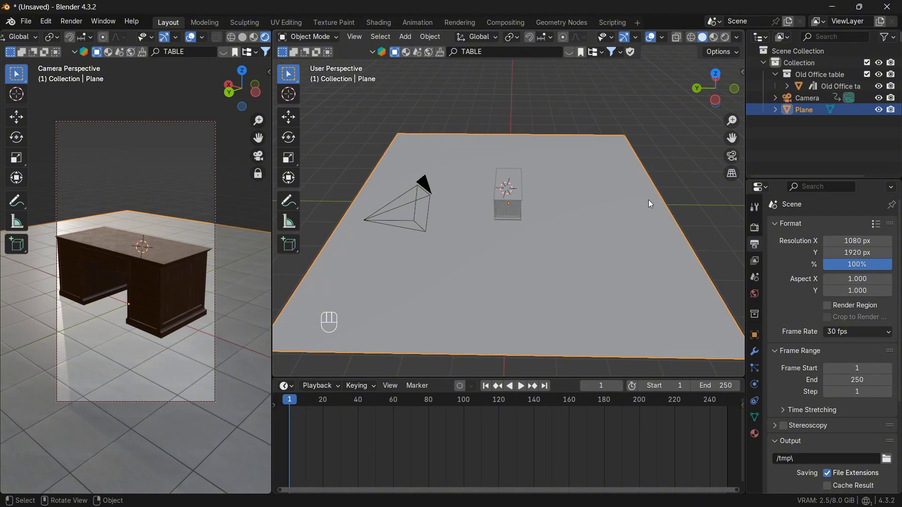
pyautogui.press('g')
pyautogui.press('y')
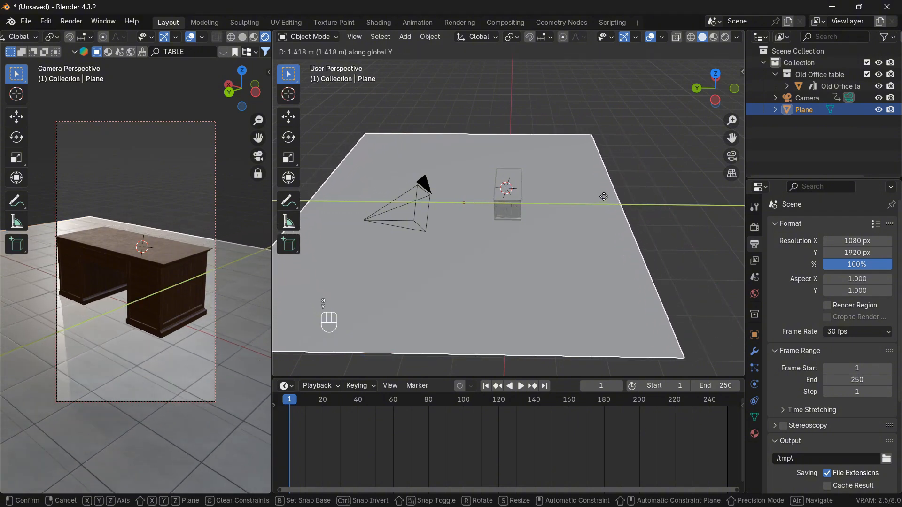
pyautogui.click(604, 197)
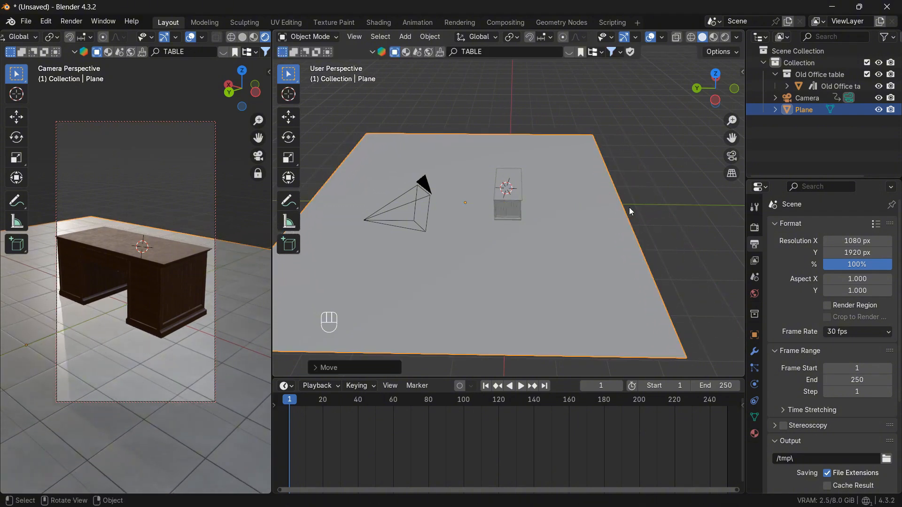
pyautogui.press('Tab')
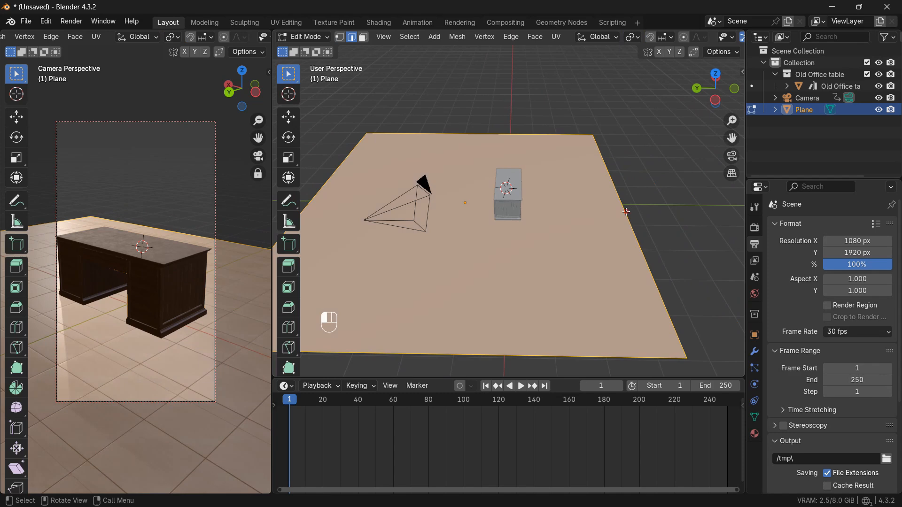
pyautogui.click(628, 211)
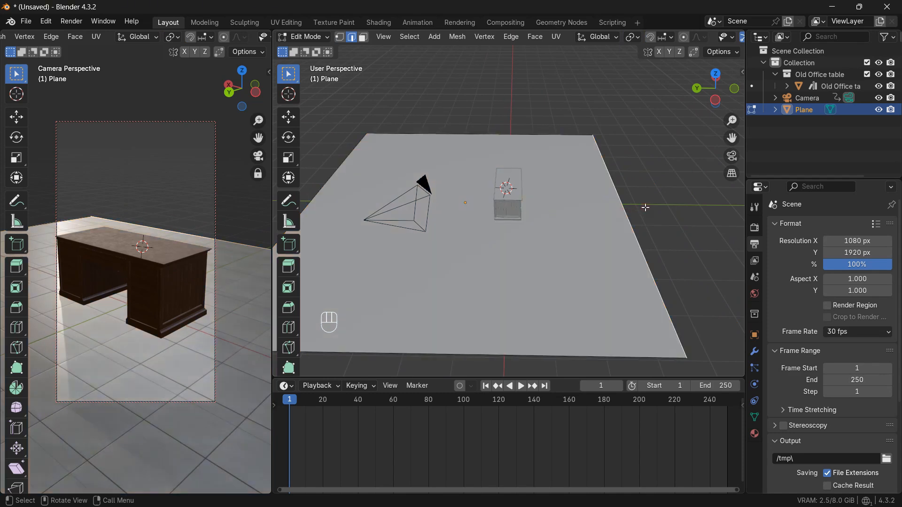
pyautogui.press('Tab')
# Duplicate the floor plane in place and rotate the copy 90° about the X axis to form a wall.
pyautogui.hotkey('shift', 'd')
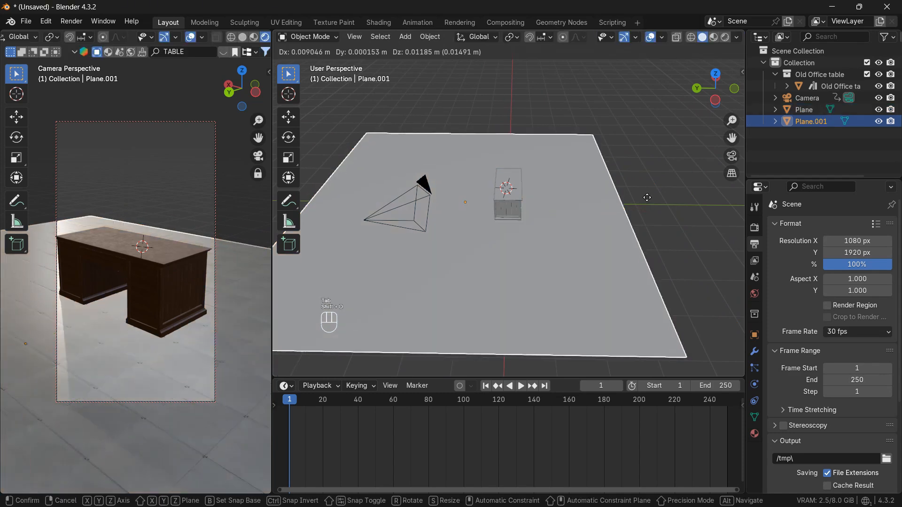
pyautogui.rightClick(680, 144)
pyautogui.write('rx')
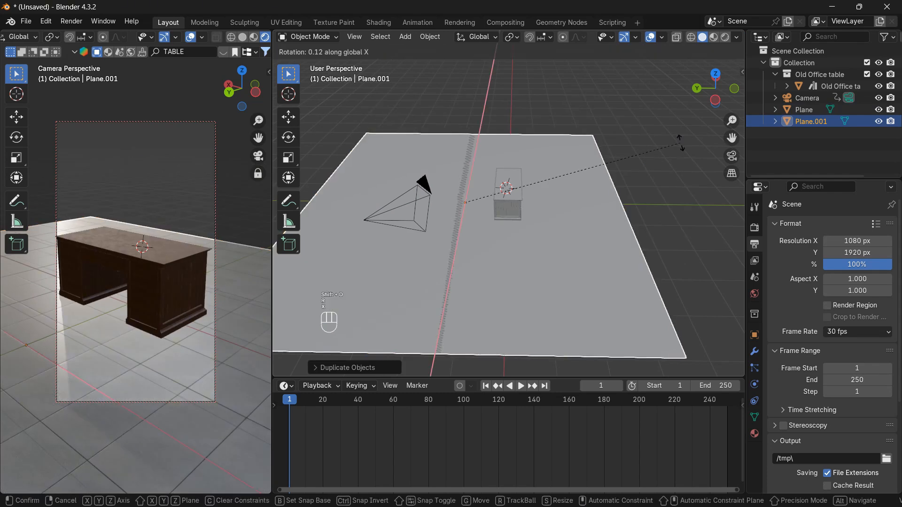
pyautogui.write('90')
pyautogui.press('KP_Enter')
# Move the upright plane about -5 m along the global Y axis to the floor's edge behind the desk.
pyautogui.press('g')
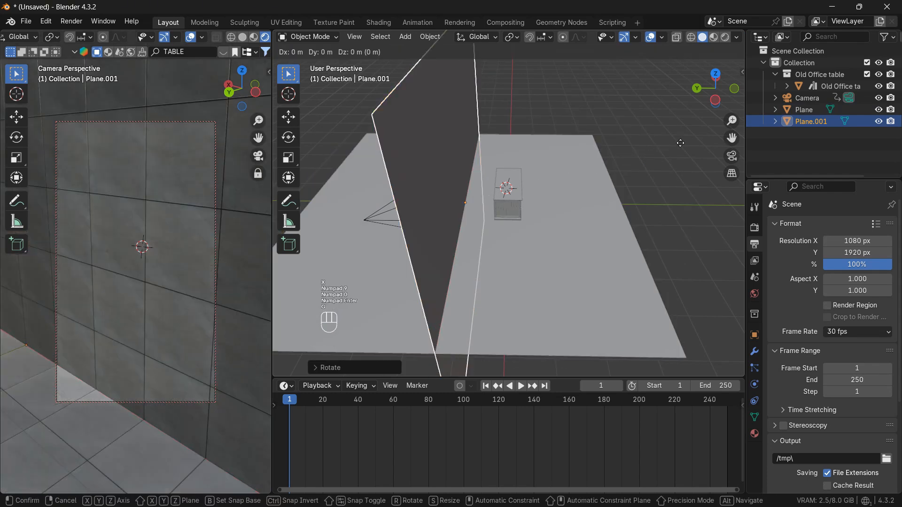
pyautogui.press('x')
pyautogui.press('y')
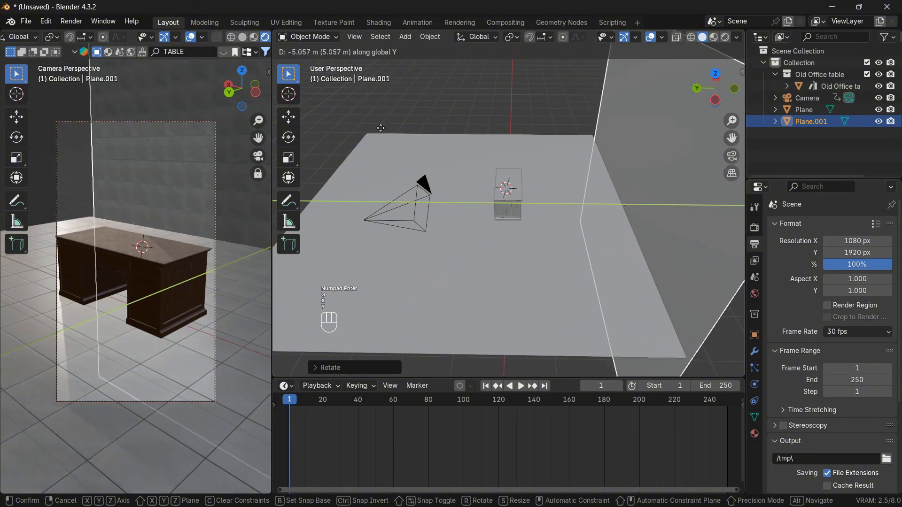
pyautogui.click(371, 129)
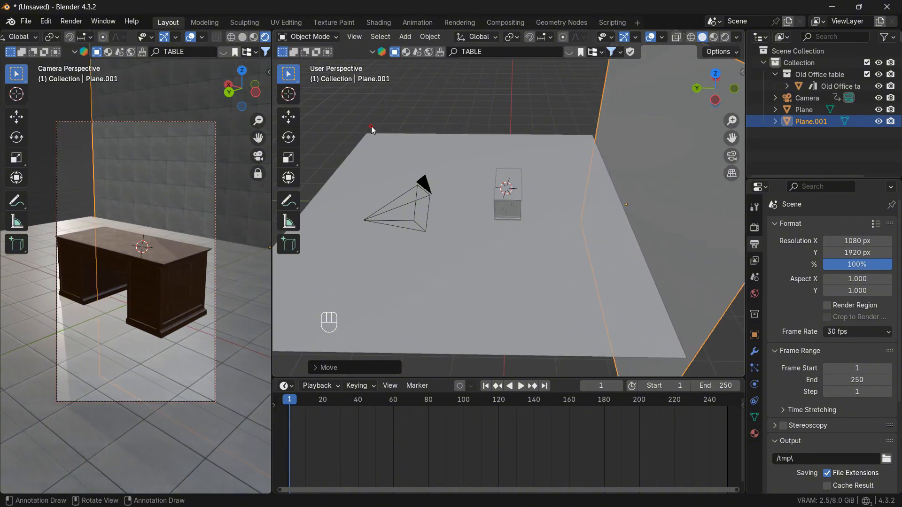
pyautogui.scroll(-1, 570, 207)
pyautogui.scroll(-1, 570, 207)
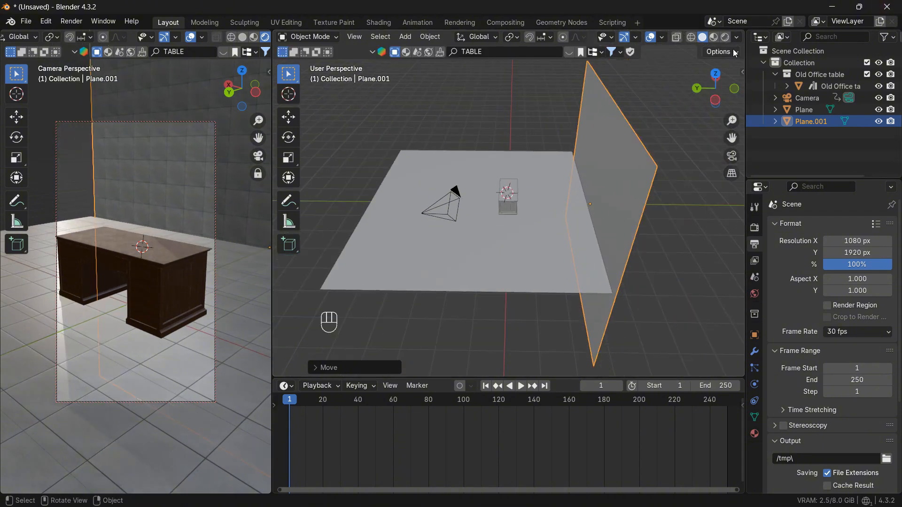
# Enter Edit Mode on the wall plane and enable the Correct Face Attributes transform option.
pyautogui.click(731, 52)
pyautogui.press('Tab')
pyautogui.click(623, 149)
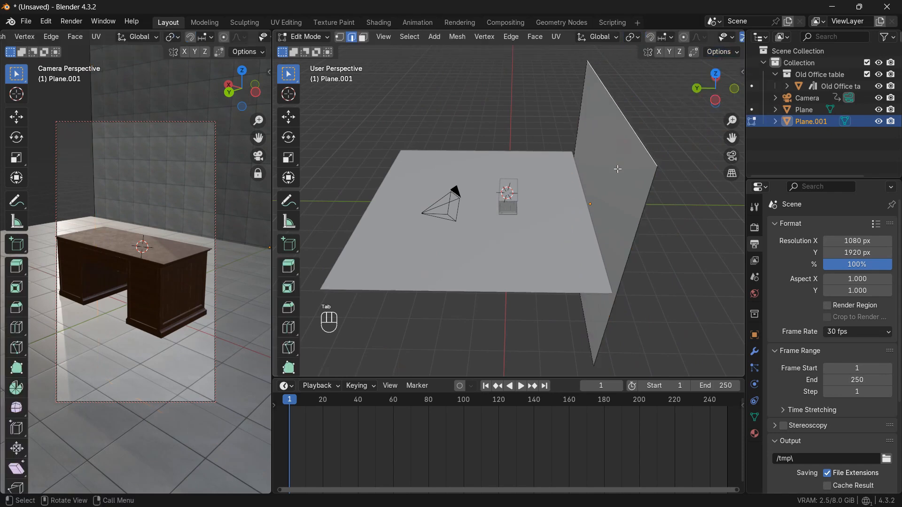
pyautogui.press('3')
pyautogui.click(735, 53)
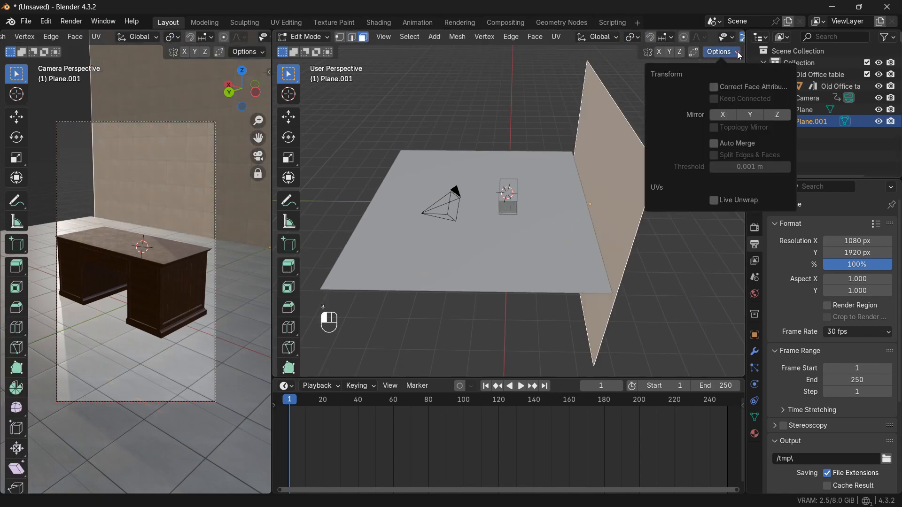
pyautogui.click(718, 88)
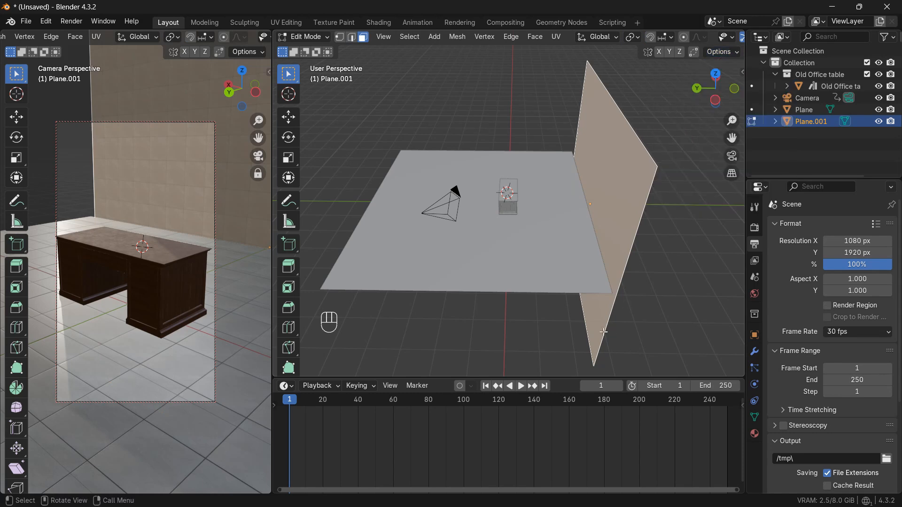
# Raise the wall's lower edge along the global Z axis until it sits level with the floor.
pyautogui.press('2')
pyautogui.click(584, 330)
pyautogui.press('g')
pyautogui.press('z')
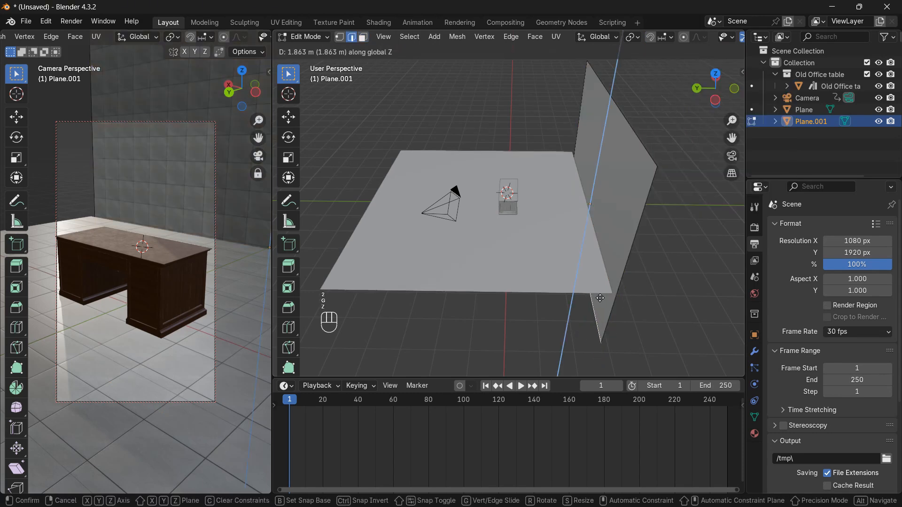
pyautogui.click(609, 273)
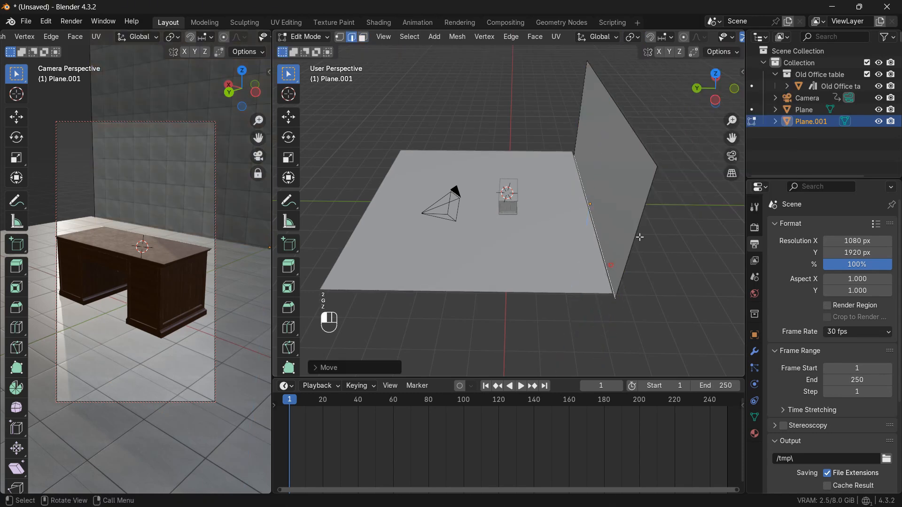
# Move the entire wall mesh up about 0.23 m along the global Z axis so its lower edge meets the floor line.
pyautogui.click(714, 100)
pyautogui.scroll(4, 667, 219)
pyautogui.press('a')
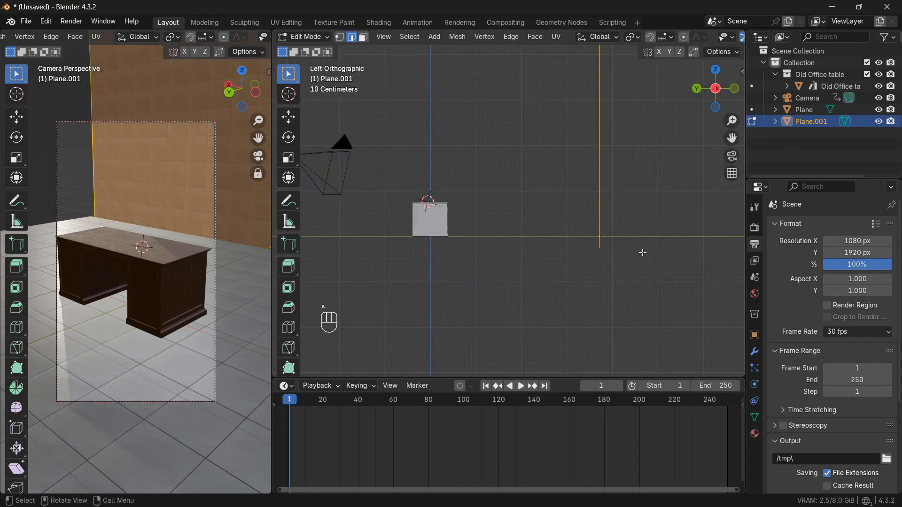
pyautogui.press('g')
pyautogui.press('z')
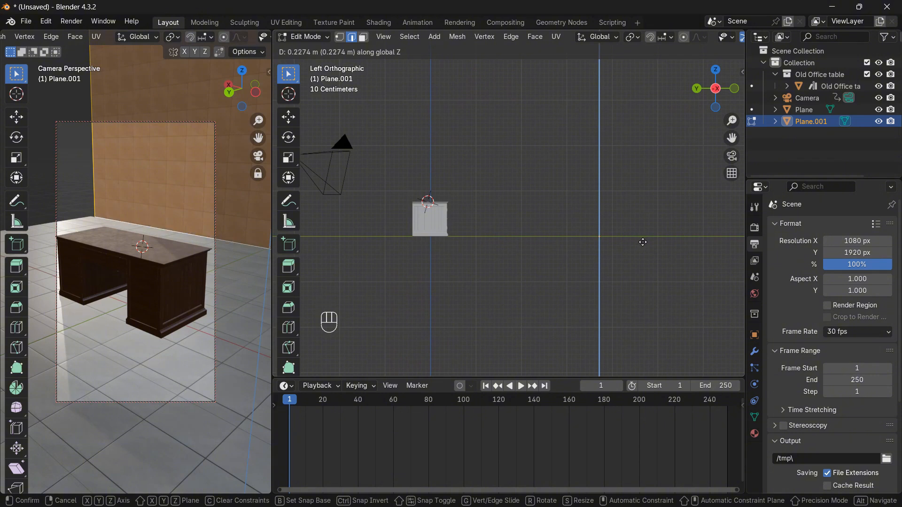
pyautogui.click(643, 242)
# Nudge the wall mesh slightly along the global Y axis at the floor's edge and return to Object Mode.
pyautogui.press('g')
pyautogui.press('y')
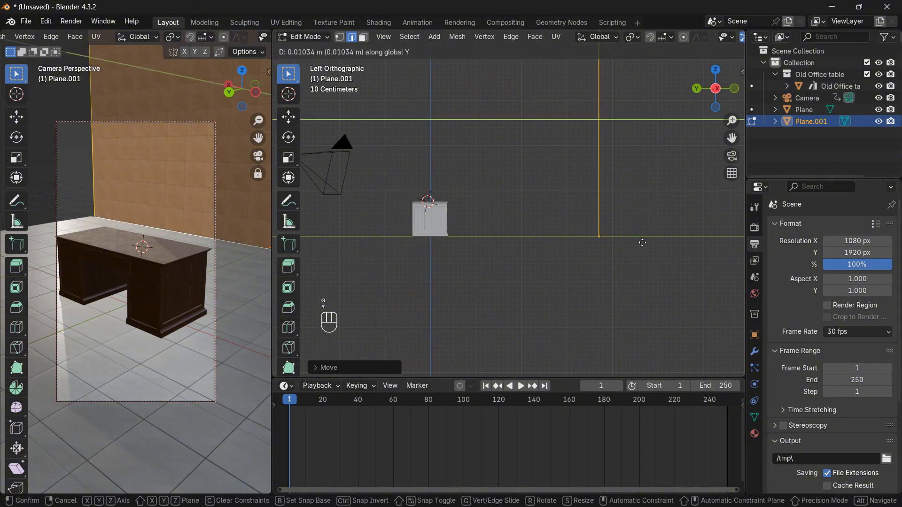
pyautogui.click(640, 243)
pyautogui.press('Tab')
pyautogui.moveTo(658, 242); pyautogui.dragTo(622, 175, button='middle')
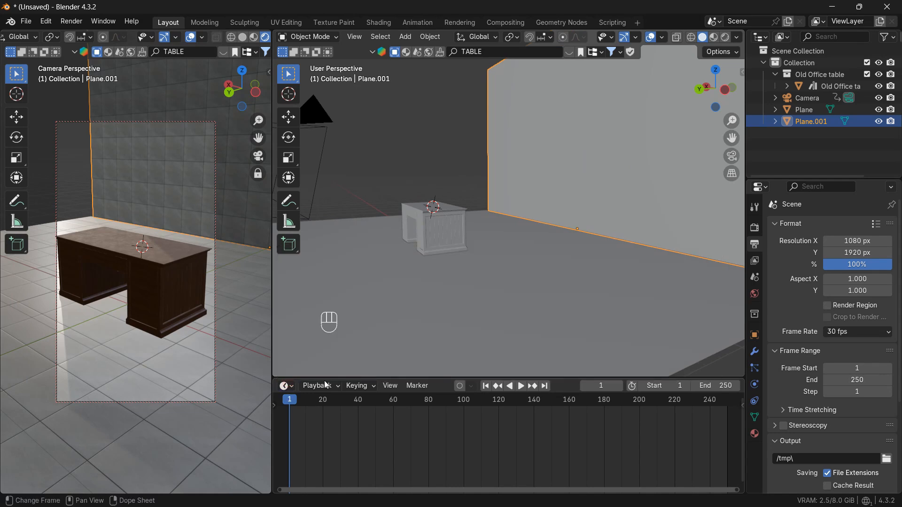
# Change the timeline area to the Shader Editor, enlarge it upward and hide its sidebar.
pyautogui.click(287, 385)
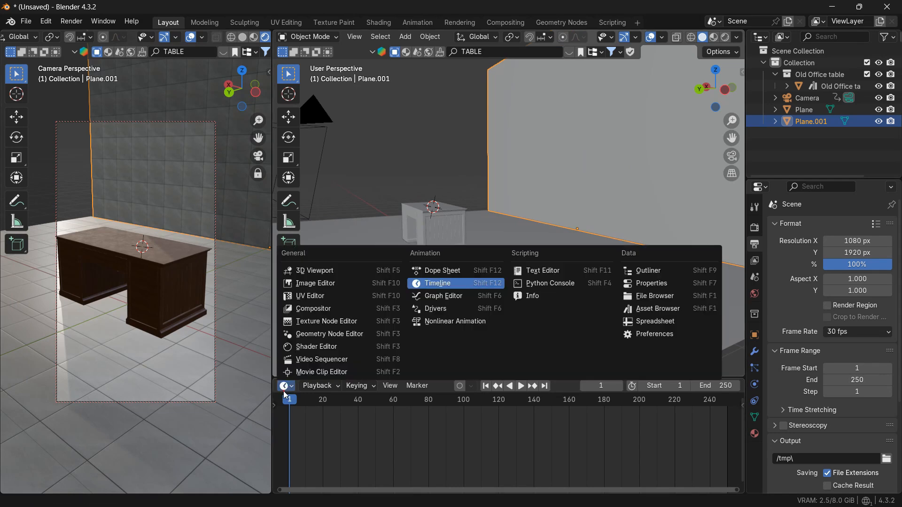
pyautogui.click(314, 348)
pyautogui.moveTo(454, 380); pyautogui.dragTo(454, 263)
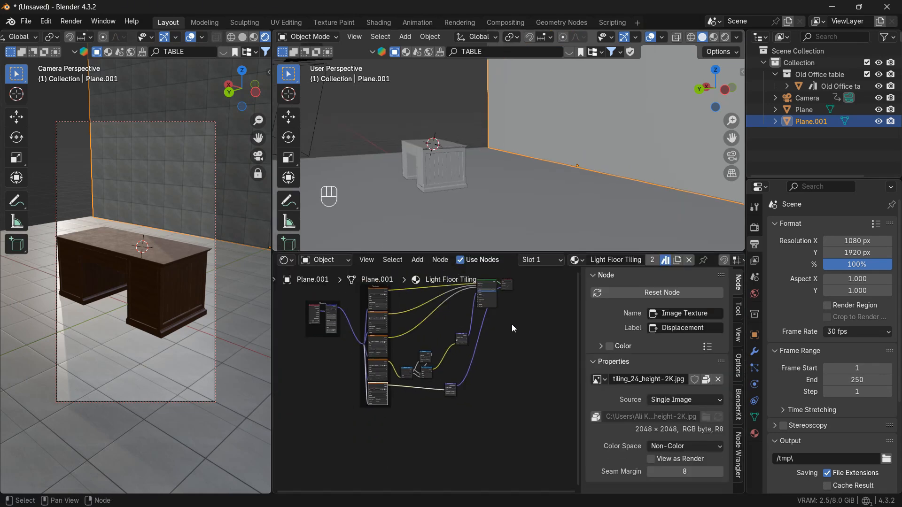
pyautogui.press('n')
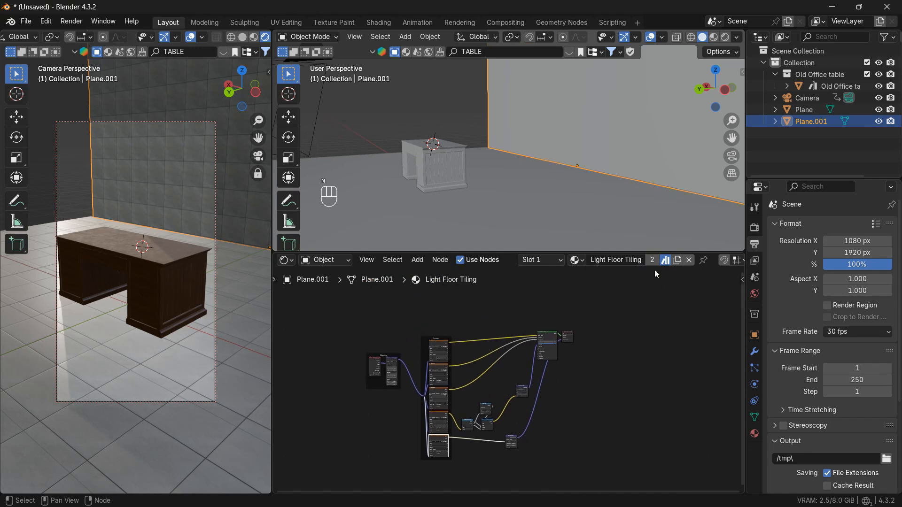
# Unlink the Light Floor Tiling material from the wall and create a new material named WALL.
pyautogui.click(689, 260)
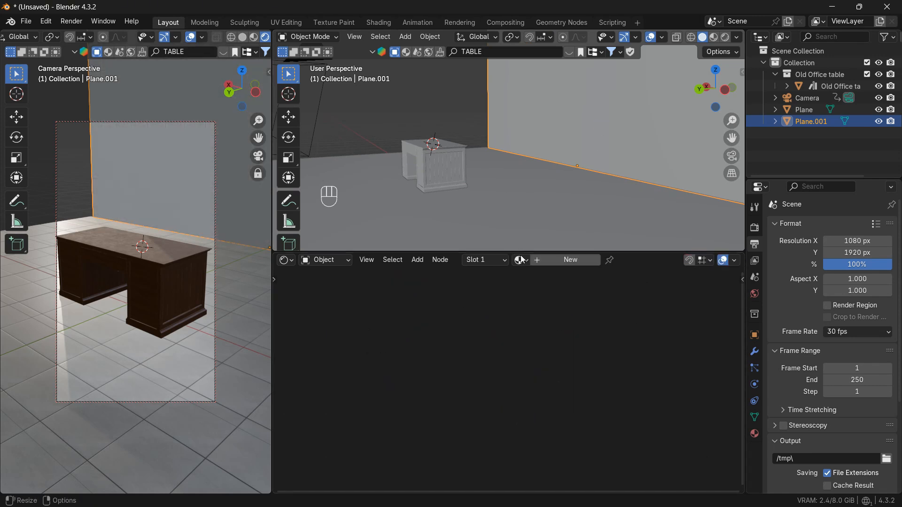
pyautogui.click(589, 259)
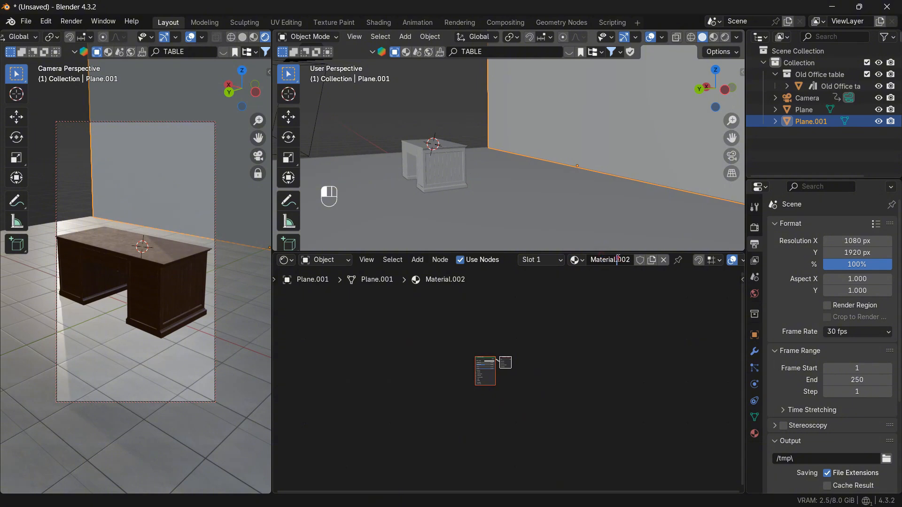
pyautogui.doubleClick(618, 259)
pyautogui.press('BackSpace')
pyautogui.press('Return')
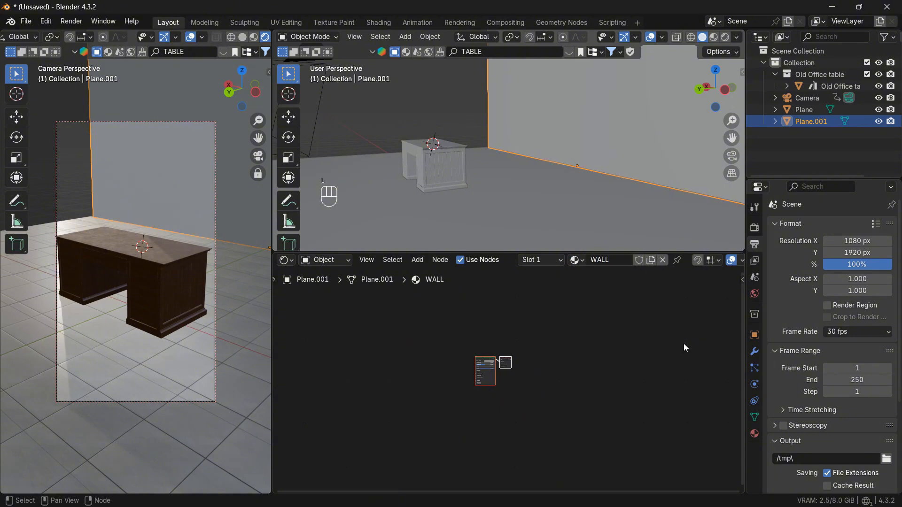
# Set the WALL material's Principled BSDF base color to a light periwinkle blue.
pyautogui.scroll(3, 560, 406)
pyautogui.scroll(5, 502, 371)
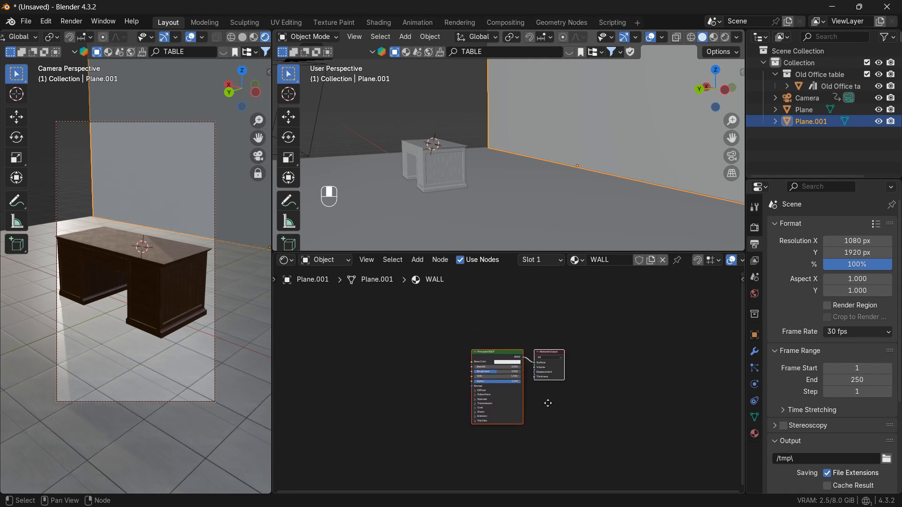
pyautogui.click(511, 346)
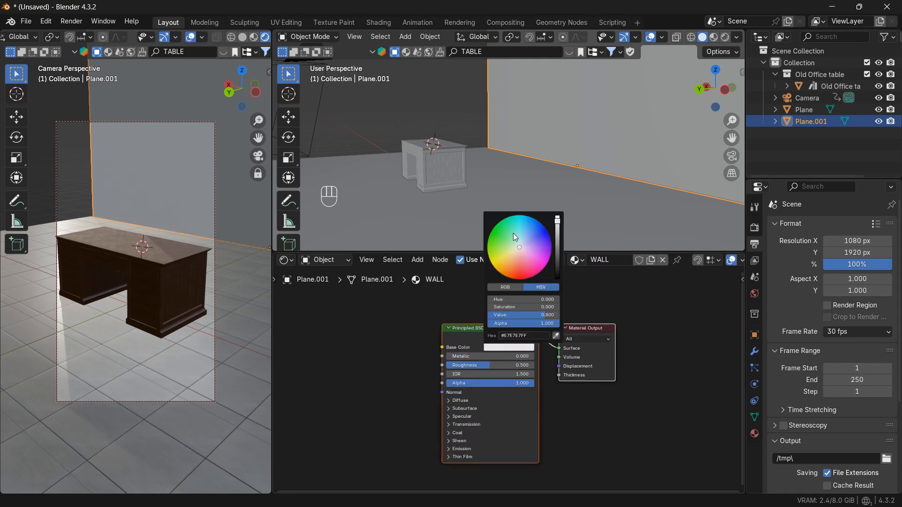
pyautogui.click(530, 238)
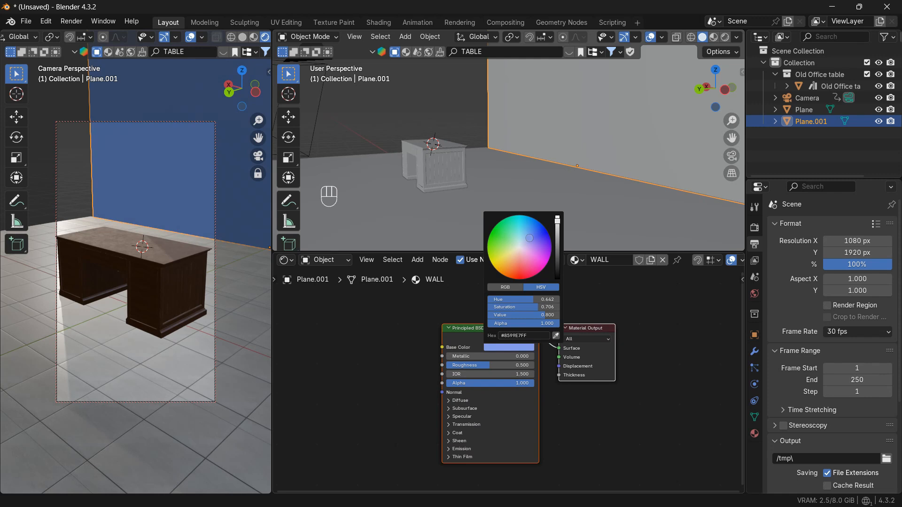
pyautogui.moveTo(530, 241); pyautogui.dragTo(526, 240)
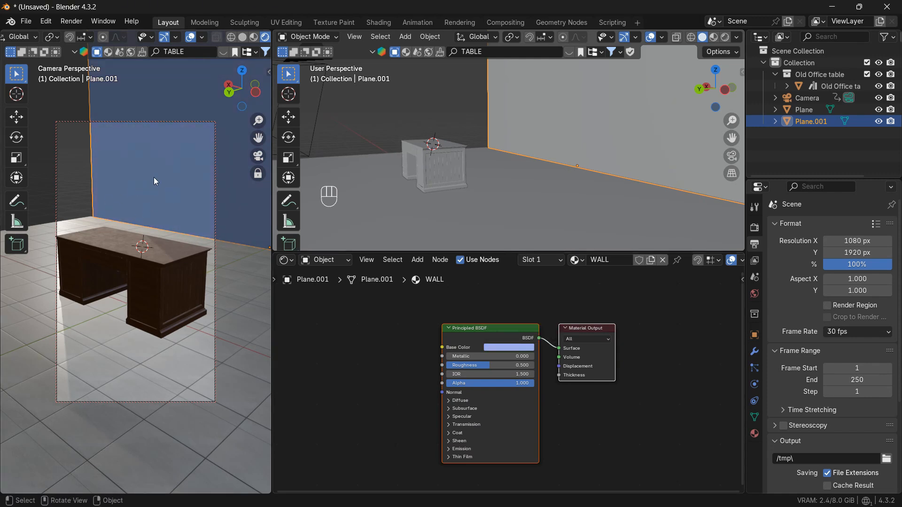
# Switch the render engine to Cycles and set its device to GPU Compute.
pyautogui.click(754, 228)
pyautogui.click(857, 226)
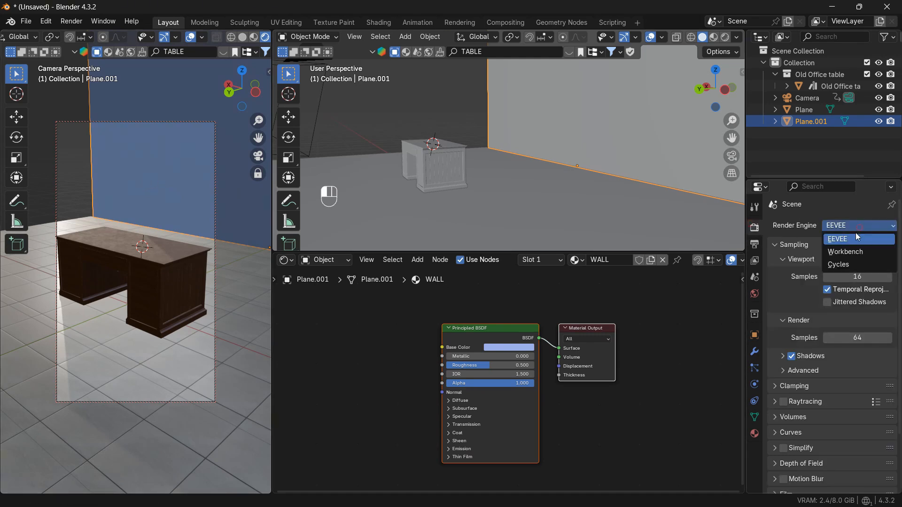
pyautogui.click(836, 266)
pyautogui.click(843, 254)
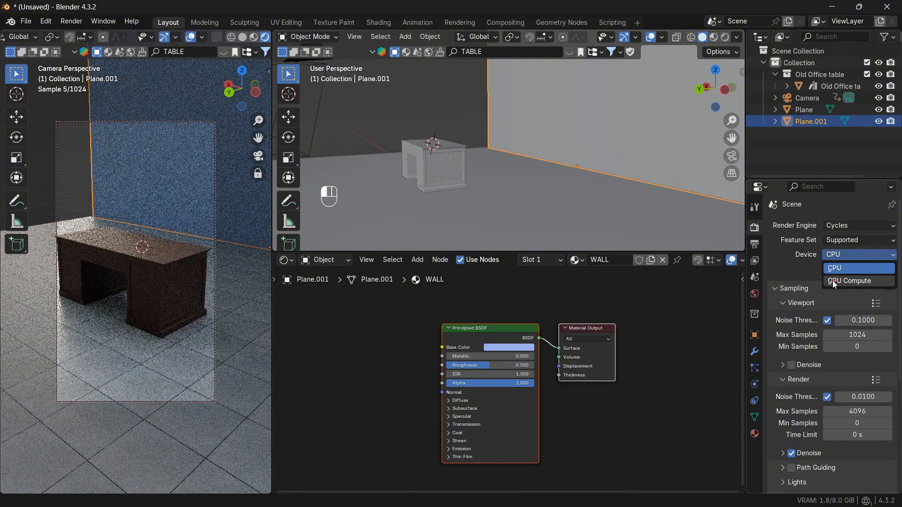
pyautogui.click(832, 280)
# Extrude the wall's far vertical edge along the global Y axis beside the floor to form a side wall, and return to Object Mode.
pyautogui.click(505, 215)
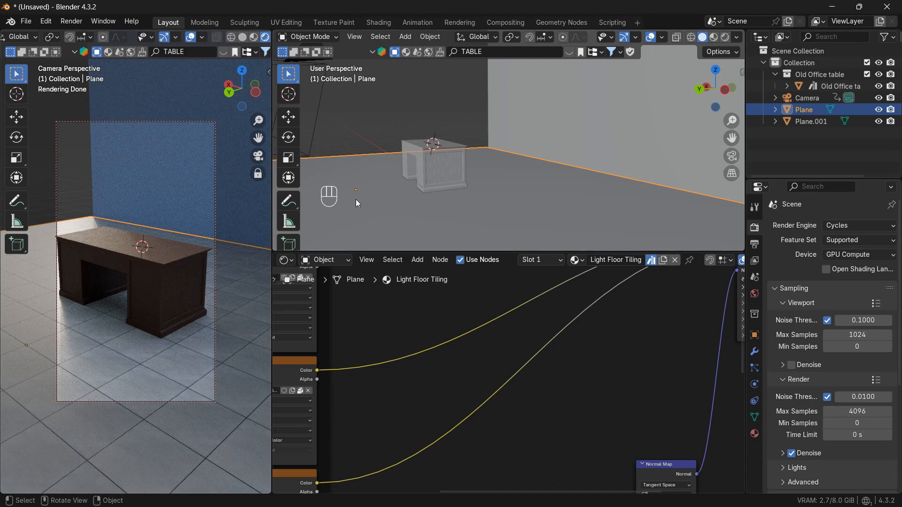
pyautogui.click(525, 121)
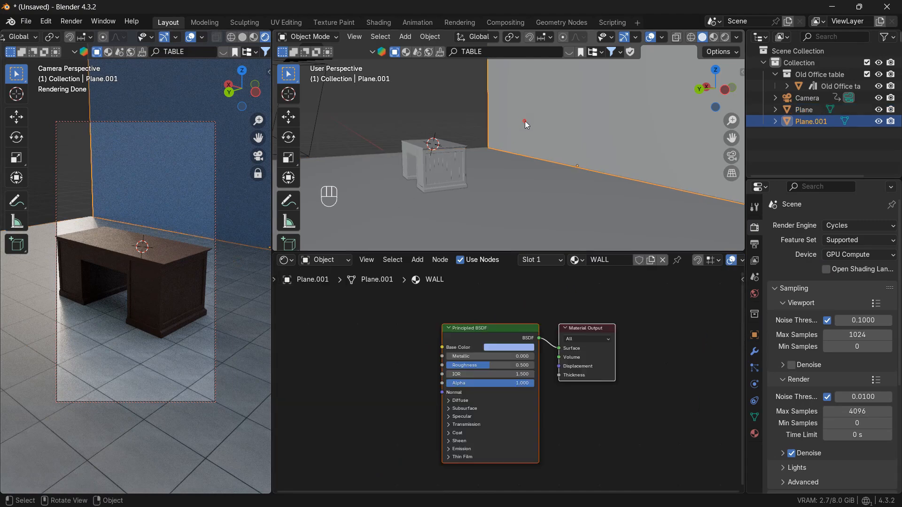
pyautogui.scroll(-3, 521, 117)
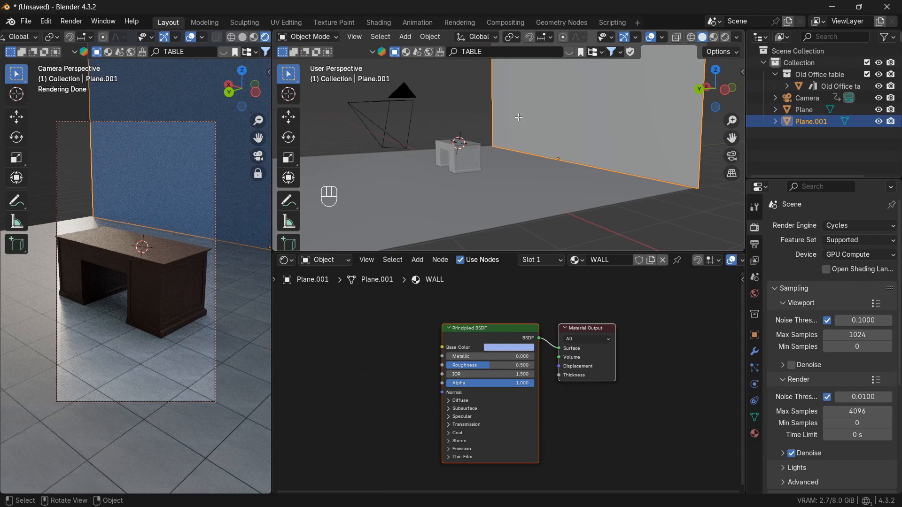
pyautogui.press('Tab')
pyautogui.press('2')
pyautogui.click(489, 103)
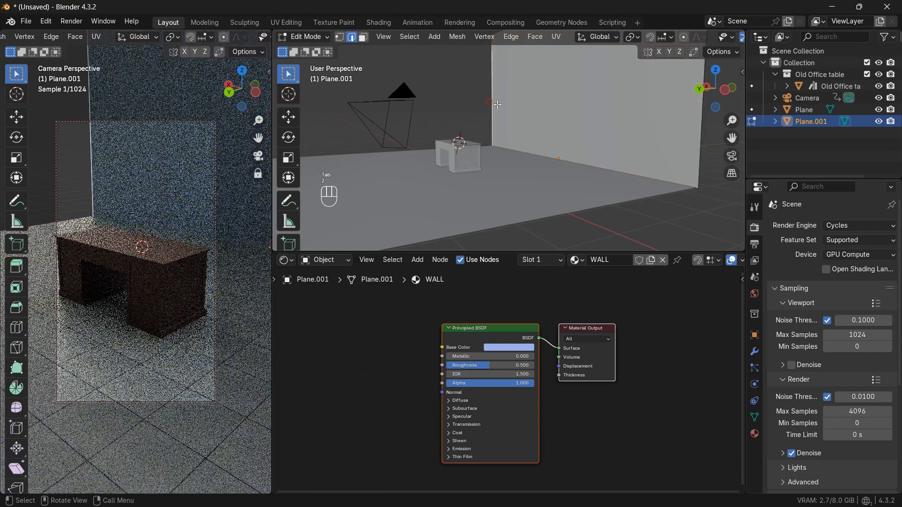
pyautogui.scroll(-2, 498, 105)
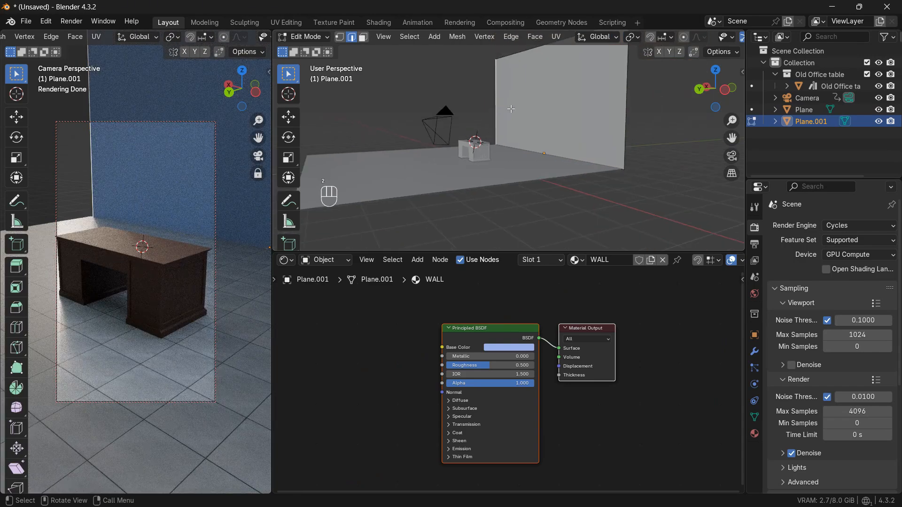
pyautogui.click(508, 109)
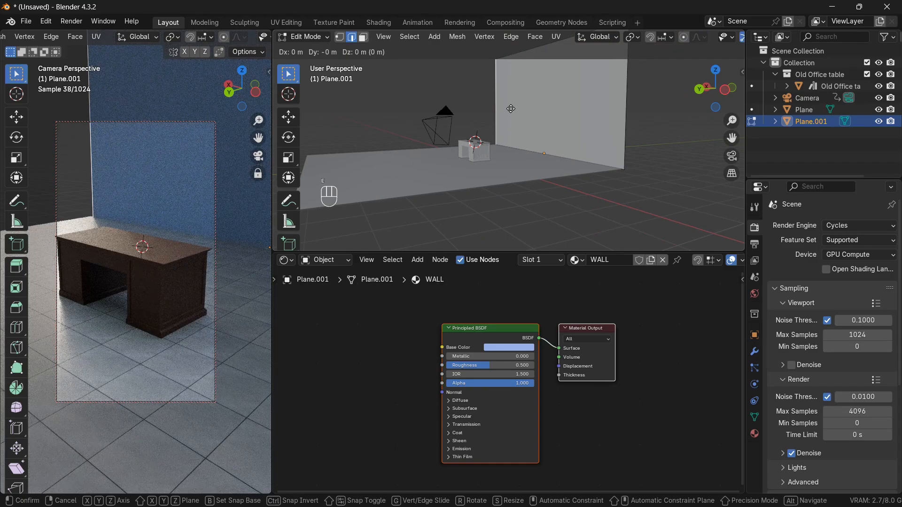
pyautogui.press('e')
pyautogui.press('y')
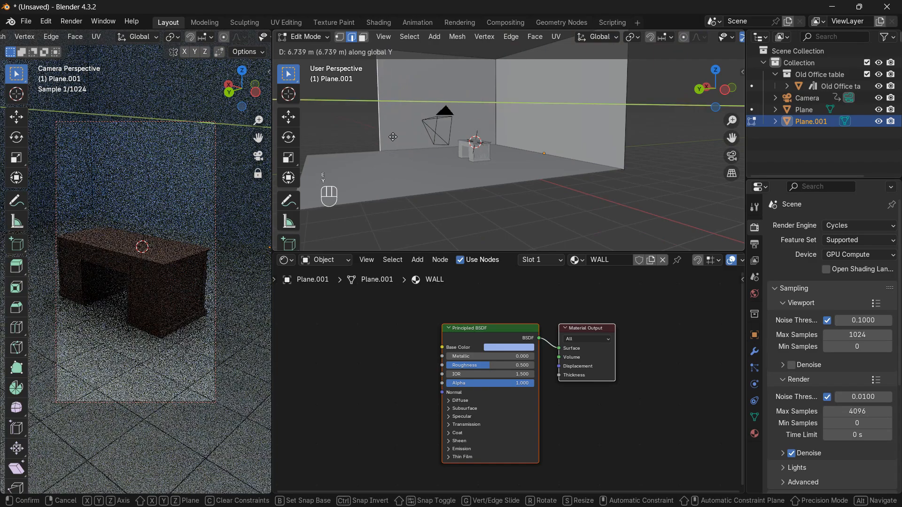
pyautogui.click(367, 189)
pyautogui.moveTo(366, 190); pyautogui.dragTo(410, 182, button='middle')
pyautogui.press('Tab')
pyautogui.click(418, 190)
pyautogui.press('Tab')
pyautogui.press('Tab')
pyautogui.press('Tab')
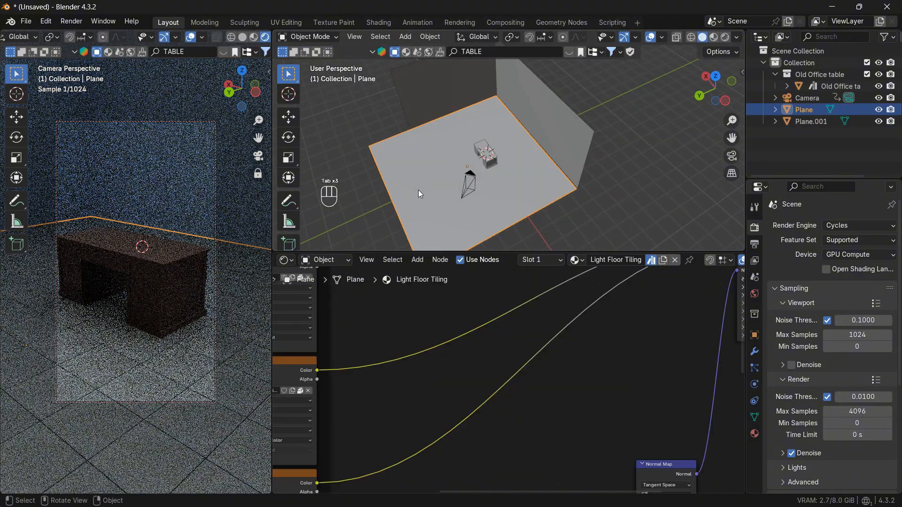
pyautogui.press('Tab')
# Move the L-shaped wall object about 0.1 m along the global Y axis to overlap the floor's edge, and deselect it.
pyautogui.click(535, 108)
pyautogui.press('g')
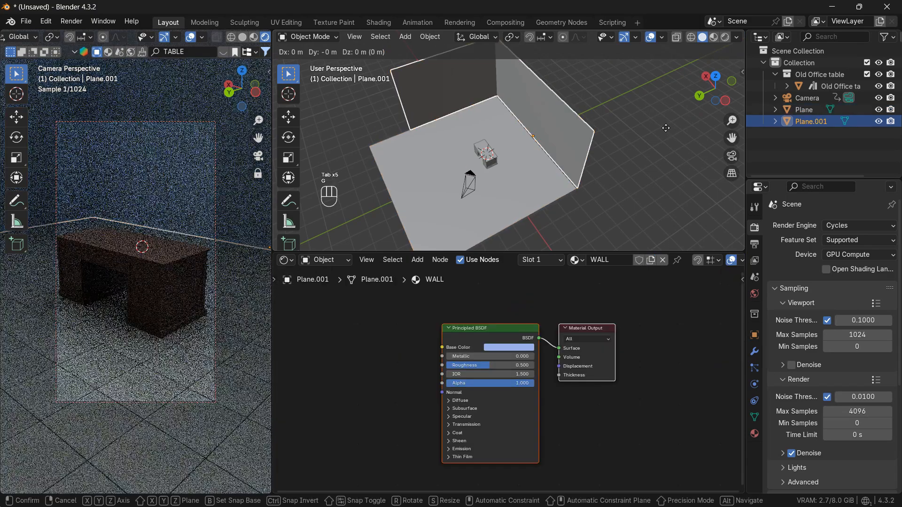
pyautogui.press('y')
pyautogui.press('Left')
pyautogui.press('Left')
pyautogui.press('Left')
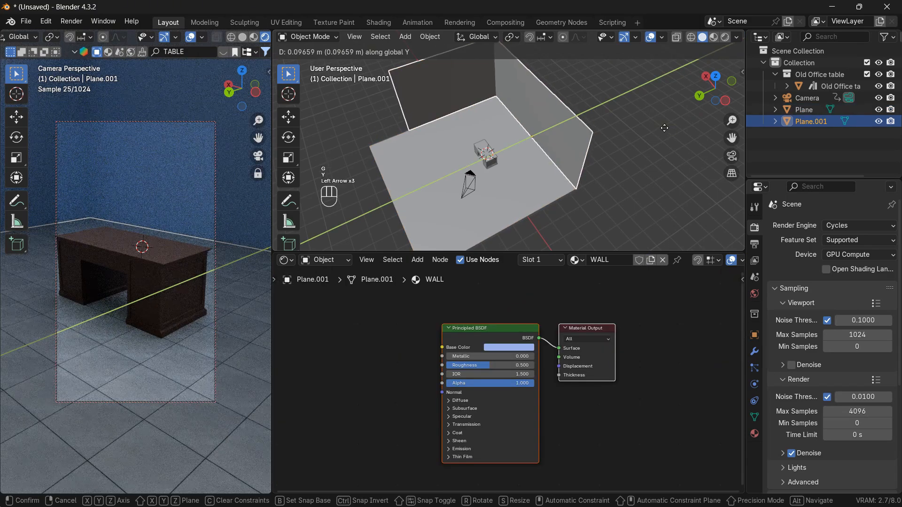
pyautogui.press('Return')
pyautogui.click(664, 128)
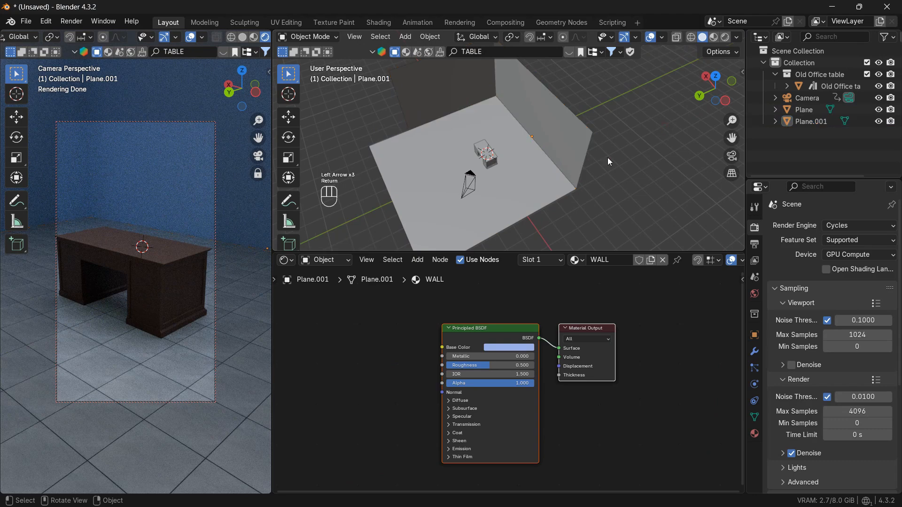
# Search the asset library for WHEEL CHAIR models.
pyautogui.scroll(5, 630, 164)
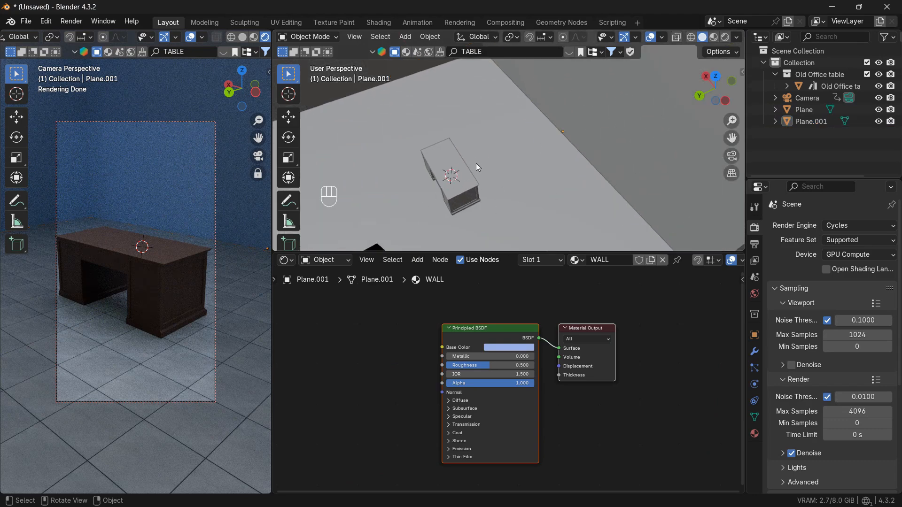
pyautogui.moveTo(475, 163); pyautogui.dragTo(539, 205, button='middle')
pyautogui.scroll(2, 479, 183)
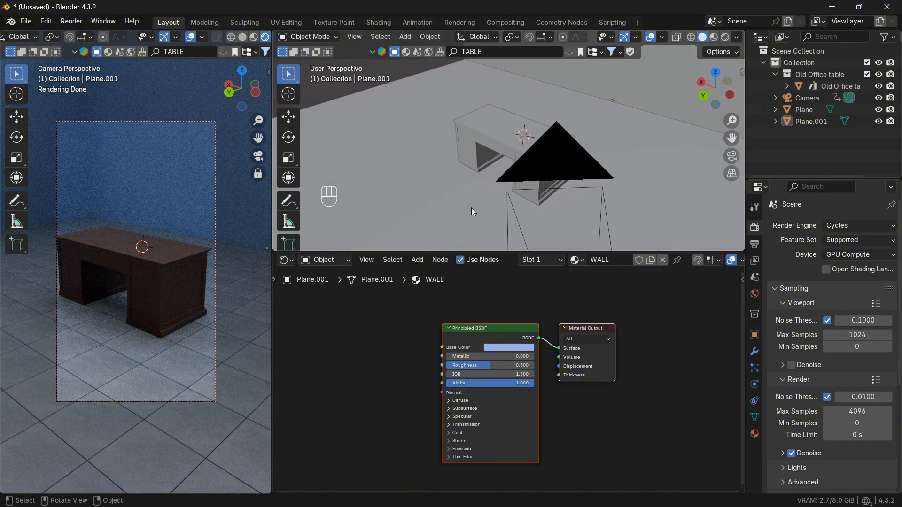
pyautogui.moveTo(471, 207); pyautogui.dragTo(492, 207, button='middle')
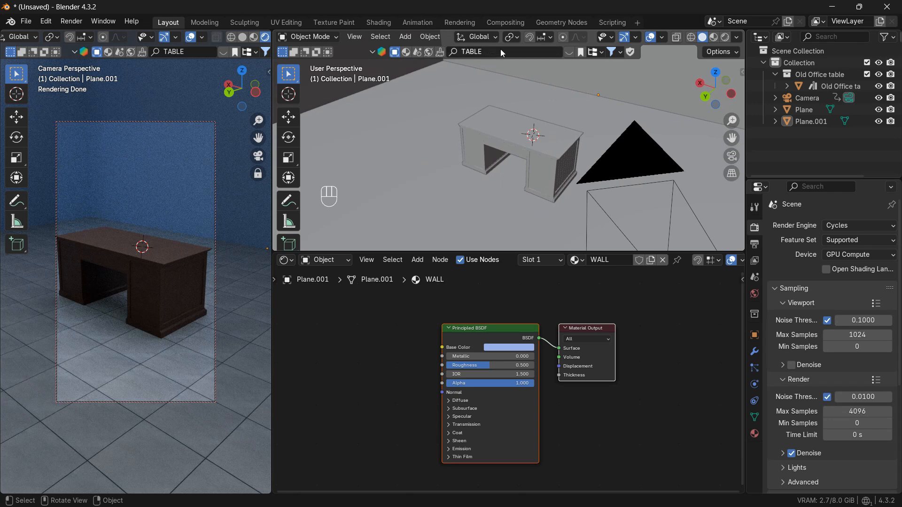
pyautogui.click(547, 56)
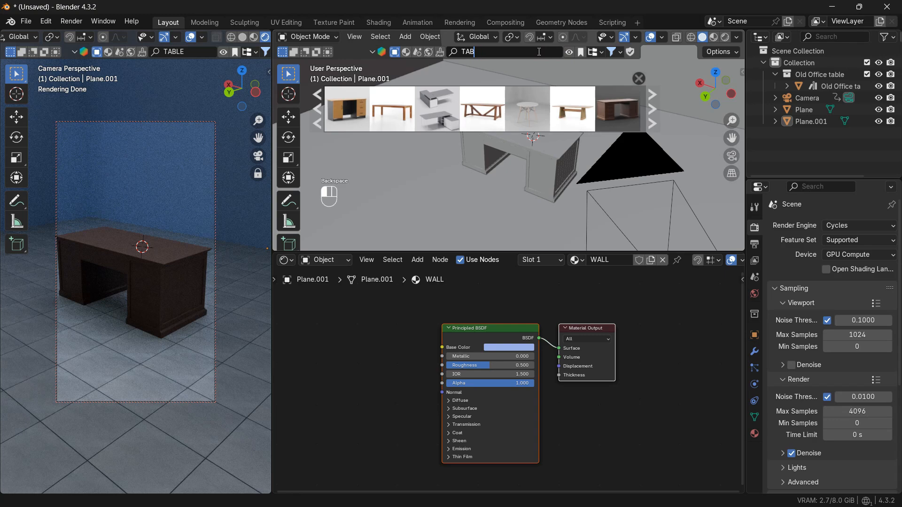
pyautogui.write('WHEEL CHAIR')
pyautogui.press('Return')
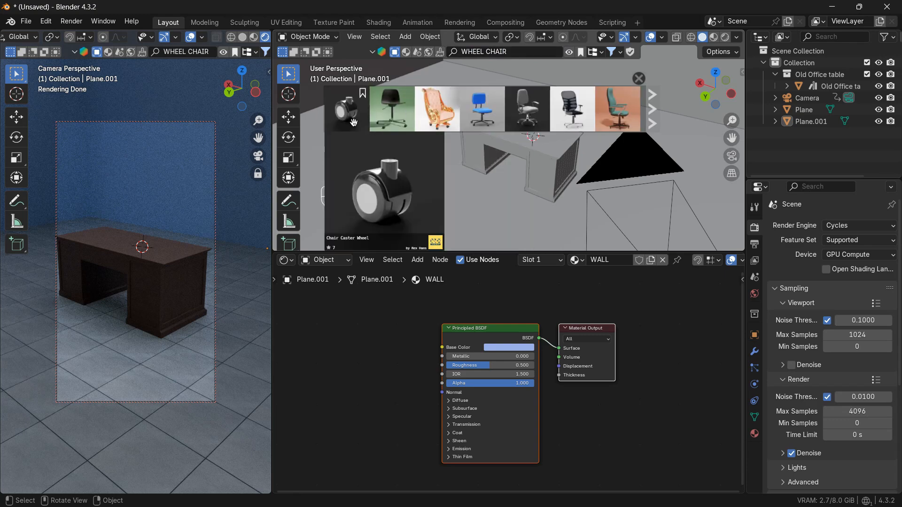
# Browse several pages of the WHEEL CHAIR results for a suitable wheelchair model and return to the first page.
pyautogui.moveTo(549, 104)
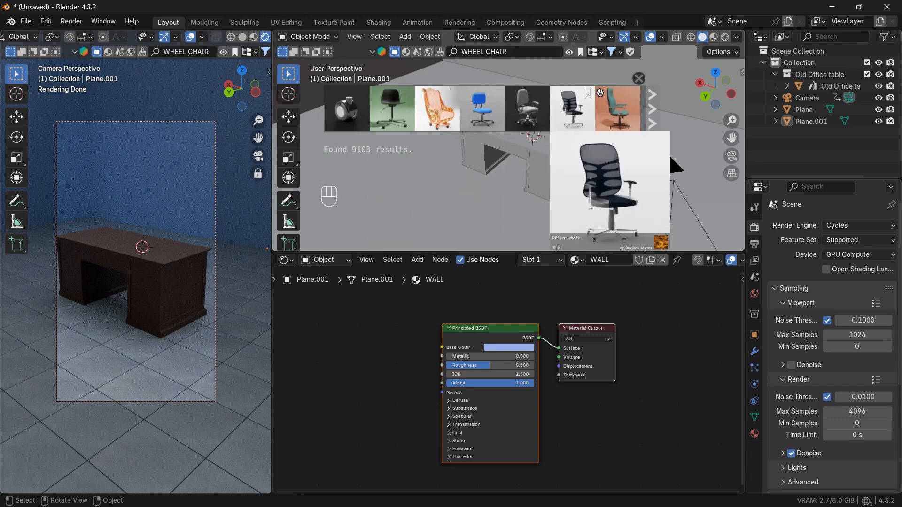
pyautogui.click(657, 110)
pyautogui.click(657, 110)
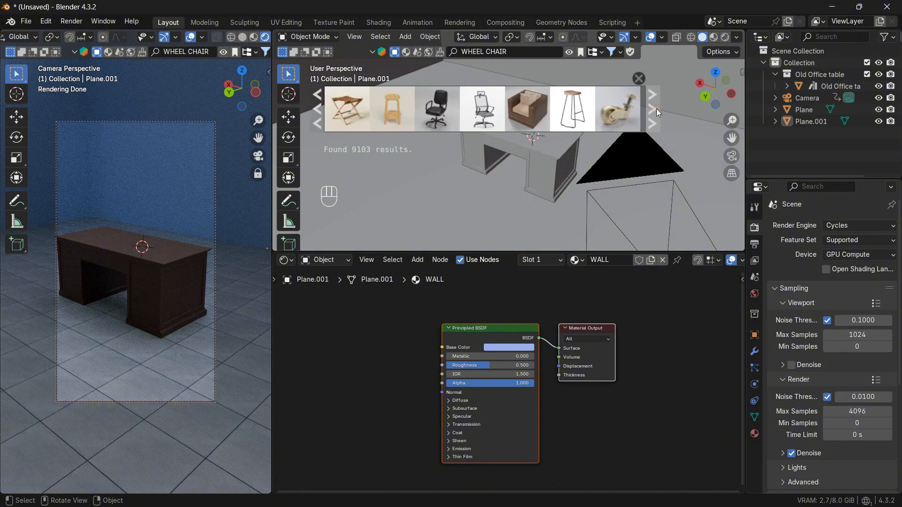
pyautogui.click(657, 110)
pyautogui.click(656, 108)
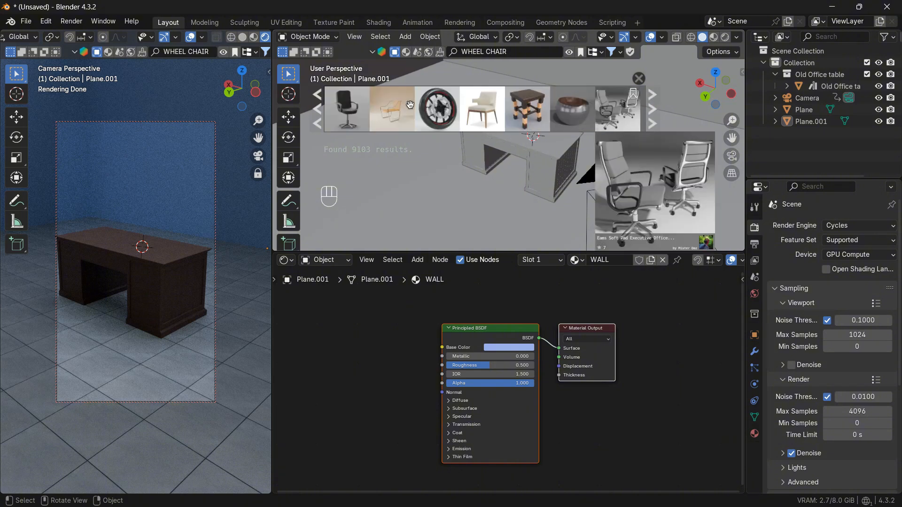
pyautogui.click(321, 110)
pyautogui.click(320, 110)
pyautogui.click(321, 110)
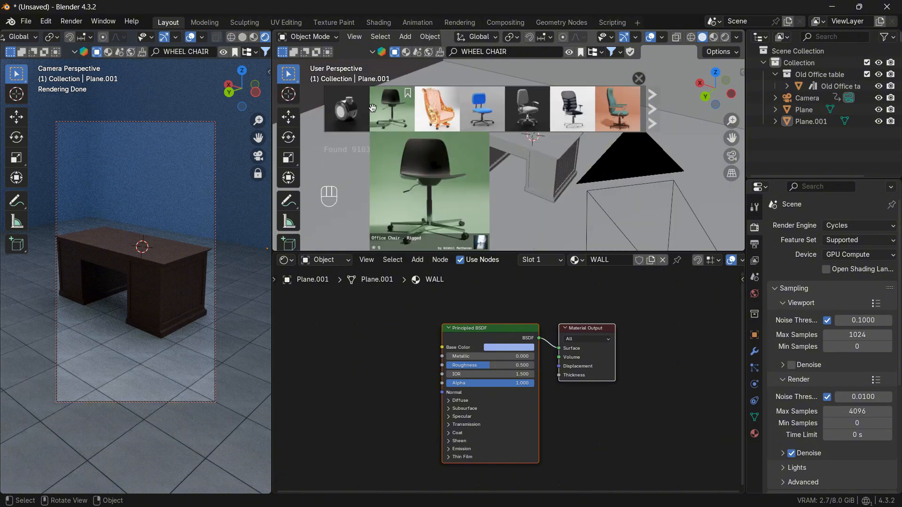
# Search the asset library for WHEELCHAIR as one word and look through the first two pages of models.
pyautogui.click(487, 51)
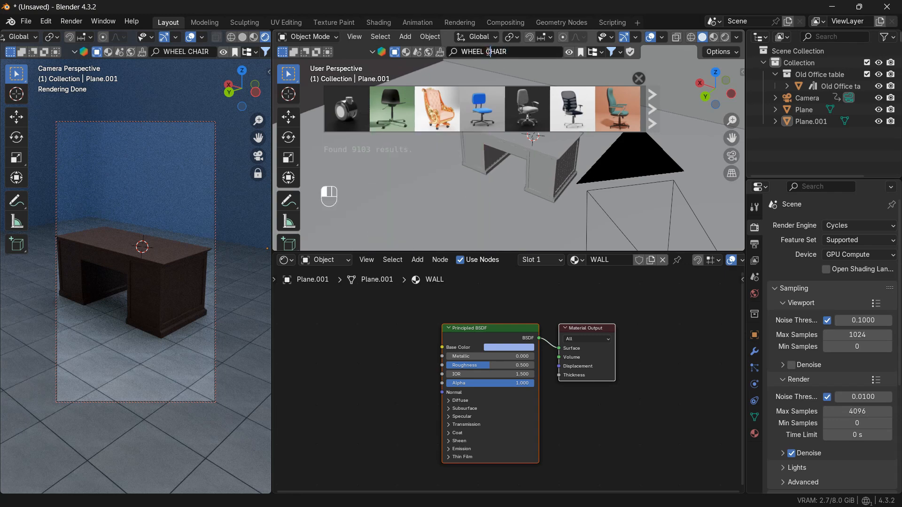
pyautogui.press('BackSpace')
pyautogui.press('Return')
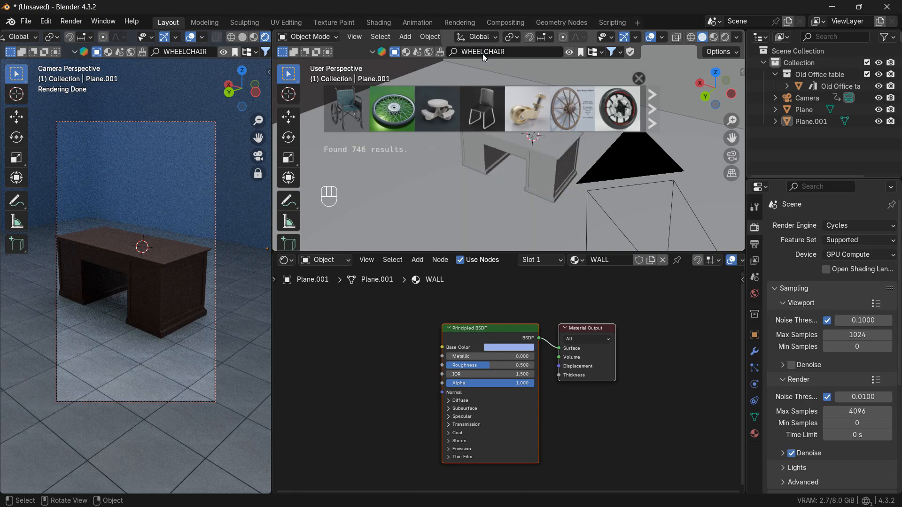
pyautogui.moveTo(345, 115)
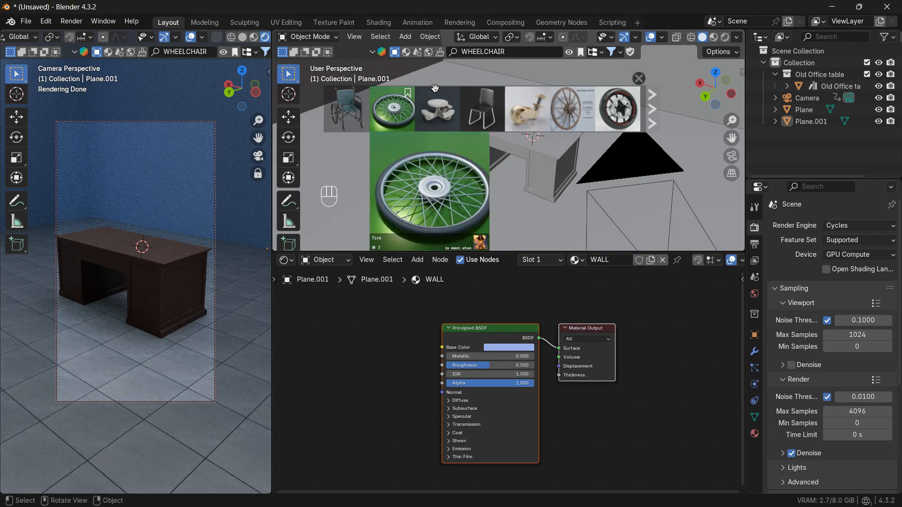
pyautogui.click(652, 102)
pyautogui.moveTo(605, 109)
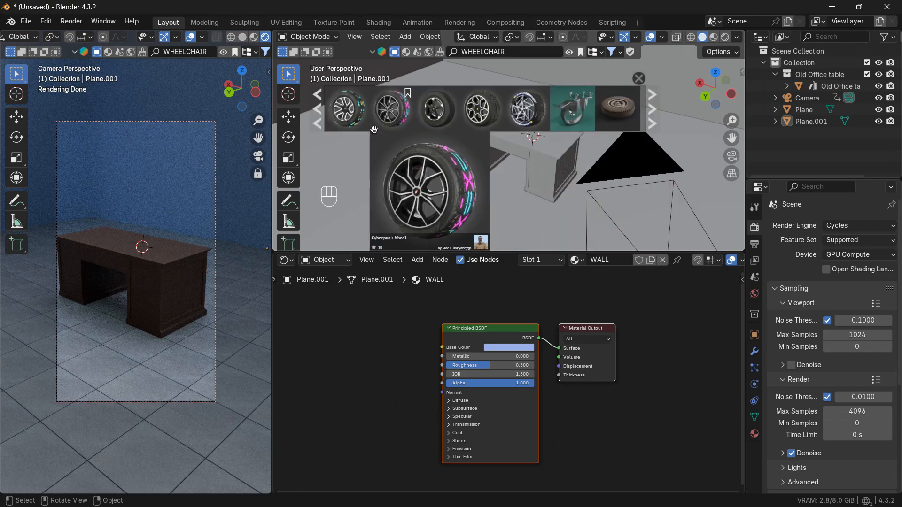
pyautogui.click(317, 123)
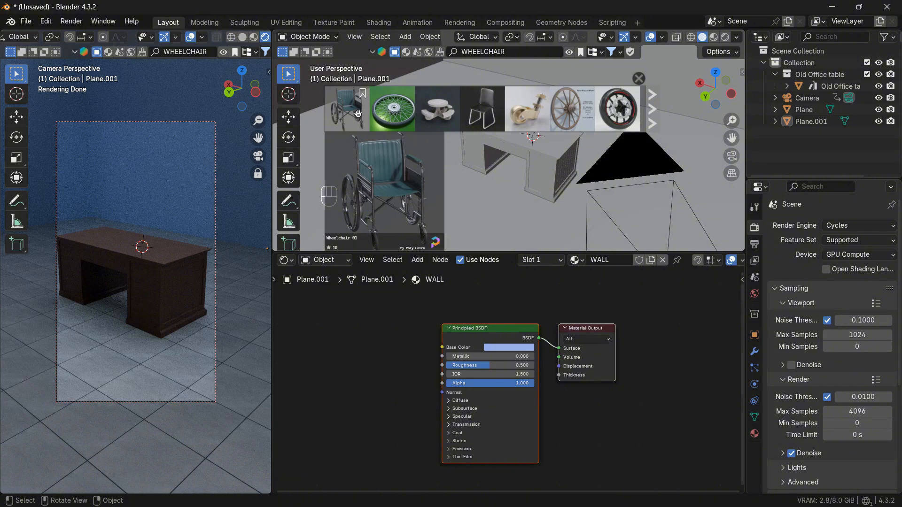
# Place the 3D cursor on the floor in front of the desk, add the Wheelchair 01 asset there and select it.
pyautogui.keyDown('shift'); pyautogui.rightClick(483, 199); pyautogui.keyUp('shift')
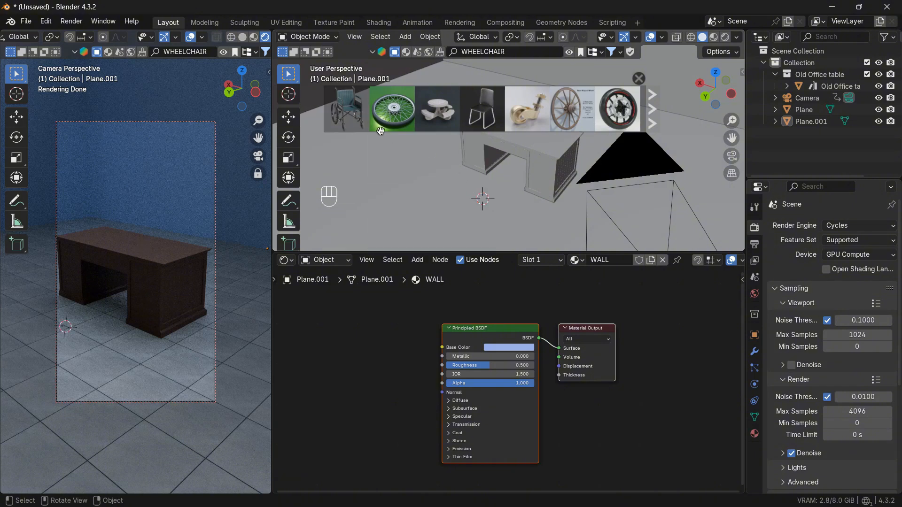
pyautogui.moveTo(381, 131); pyautogui.dragTo(498, 160)
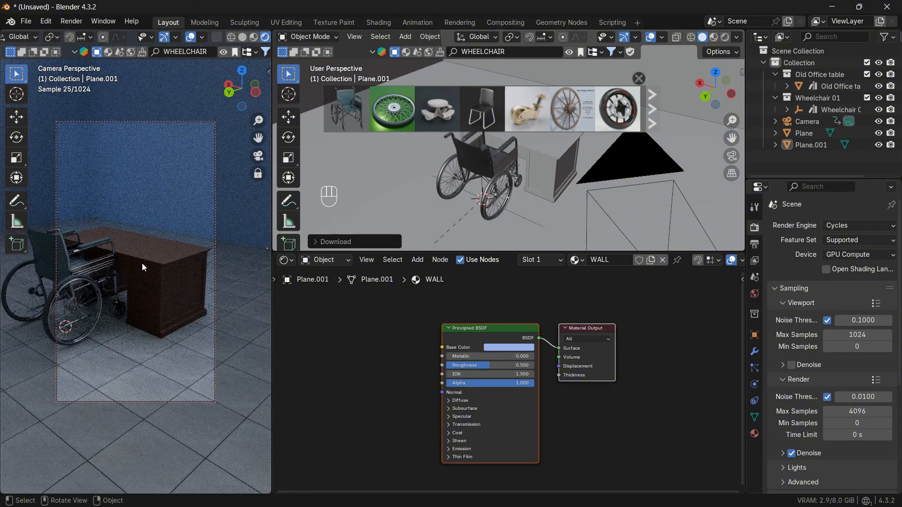
pyautogui.click(536, 224)
pyautogui.click(537, 224)
pyautogui.click(639, 78)
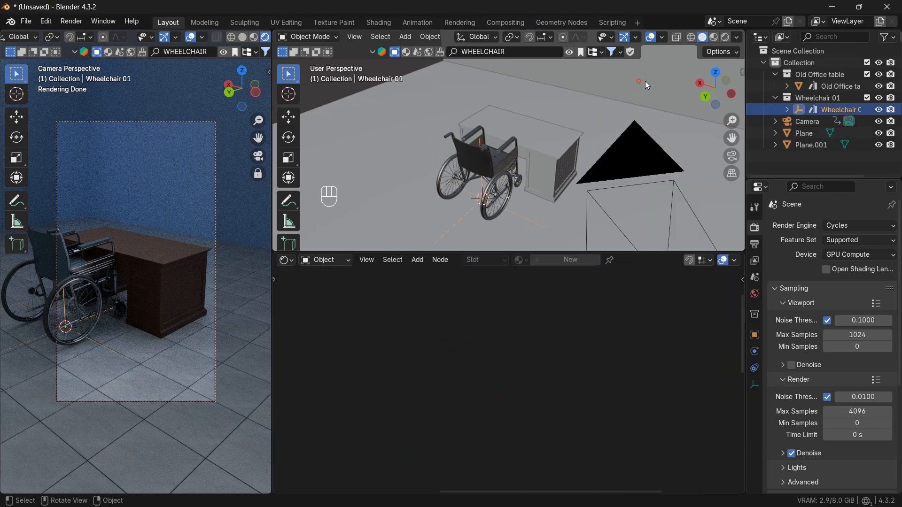
# Move the wheelchair along the global Y axis, away from the desk.
pyautogui.moveTo(645, 80); pyautogui.dragTo(633, 138, button='middle')
pyautogui.press('g')
pyautogui.press('y')
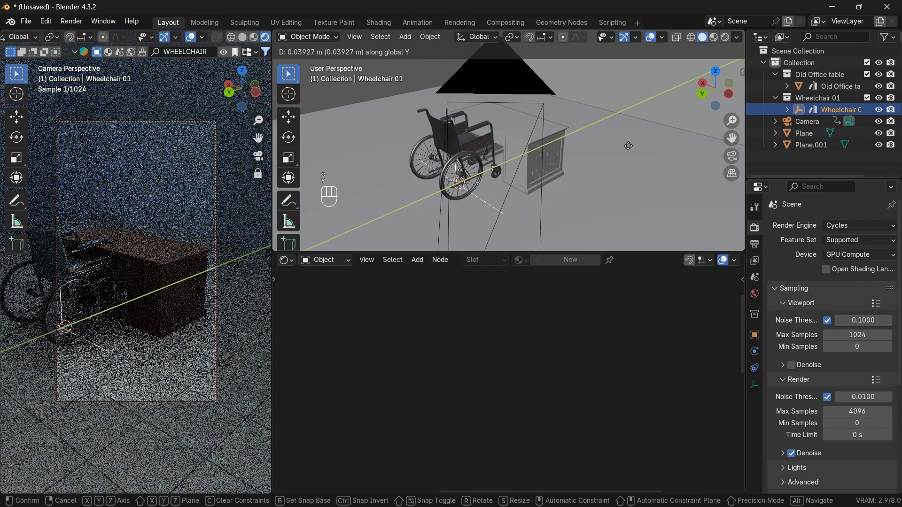
pyautogui.click(615, 151)
# Scale the wheelchair down uniformly to about 0.75, comparing its height with the desk in the left orthographic view.
pyautogui.click(728, 98)
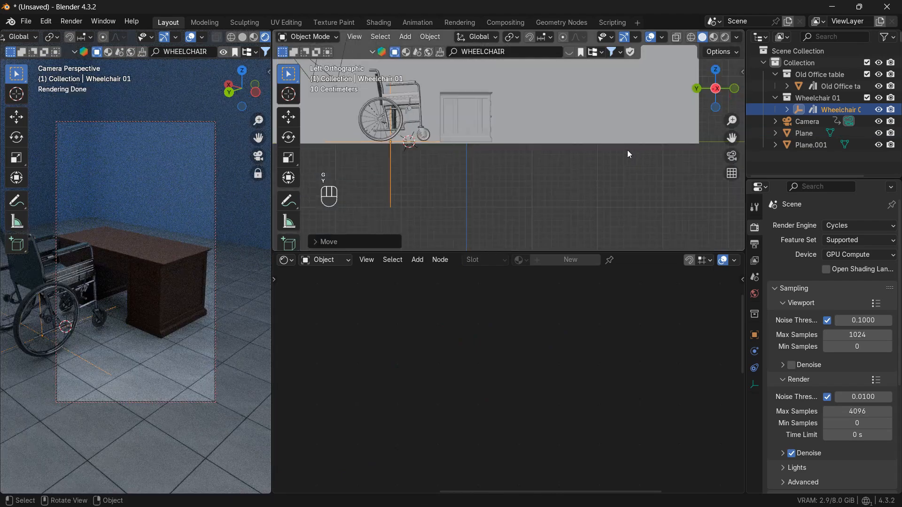
pyautogui.scroll(2, 485, 142)
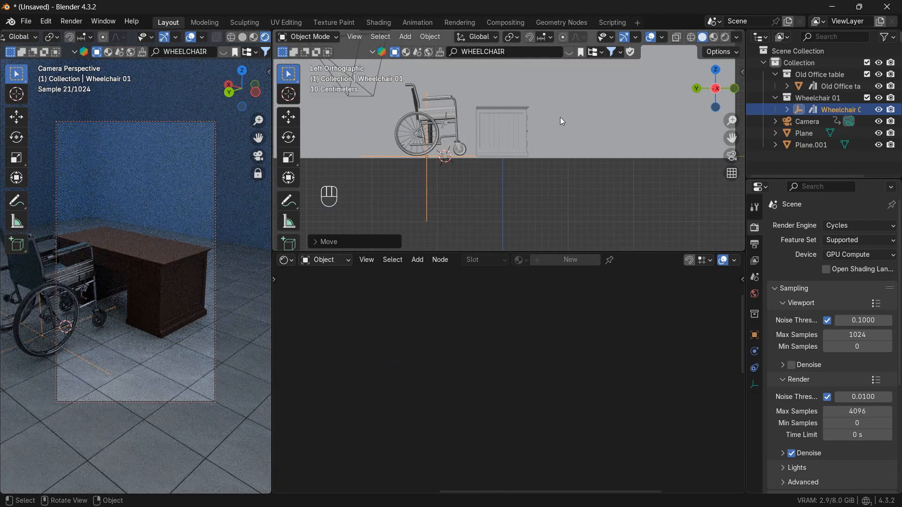
pyautogui.press('s')
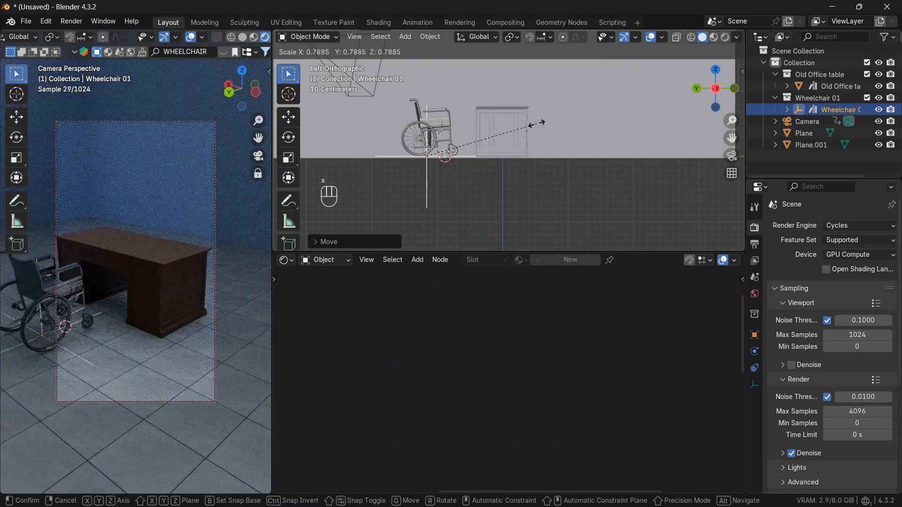
pyautogui.click(529, 125)
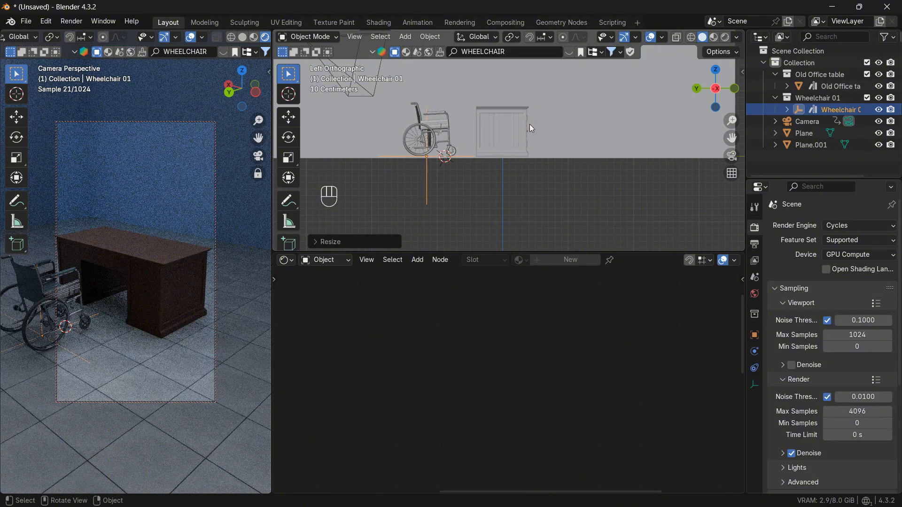
# Move the wheelchair along the global Y axis closer to the desk and deselect it.
pyautogui.press('g')
pyautogui.press('y')
pyautogui.click(568, 122)
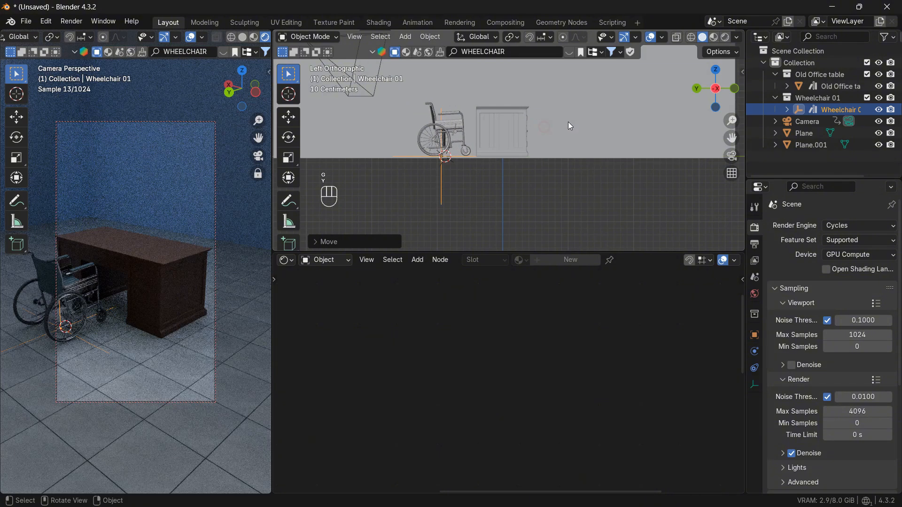
pyautogui.click(568, 122)
pyautogui.moveTo(700, 77); pyautogui.dragTo(573, 138)
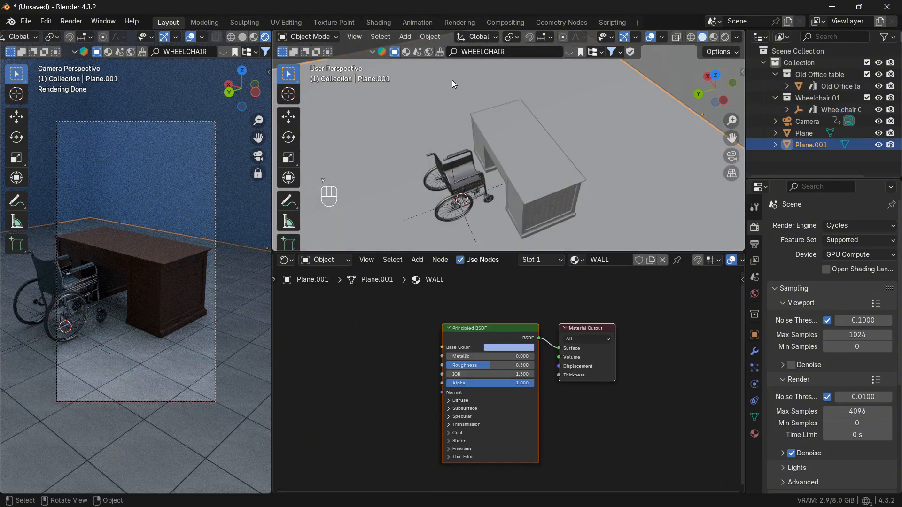
# Search the asset library for CHAIR and look through the first two pages of models.
pyautogui.click(570, 52)
pyautogui.click(535, 55)
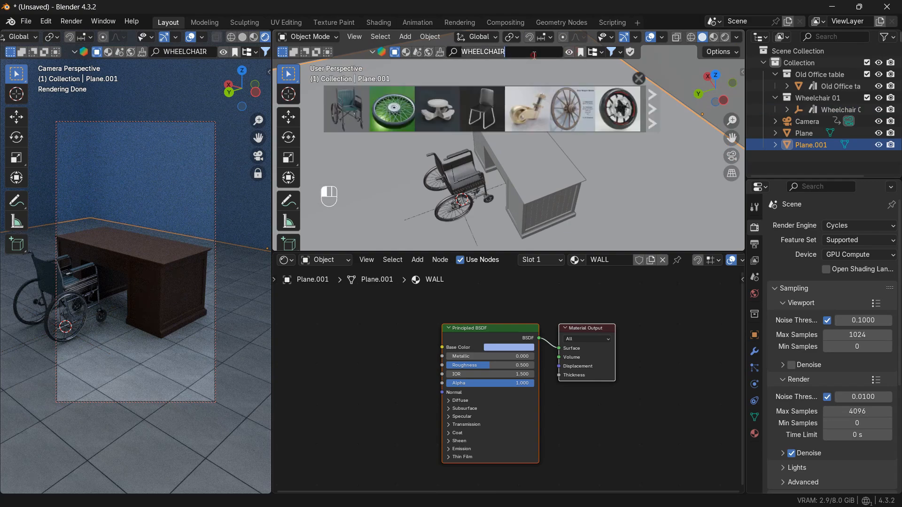
pyautogui.hotkey('ctrl', 'a')
pyautogui.write('C')
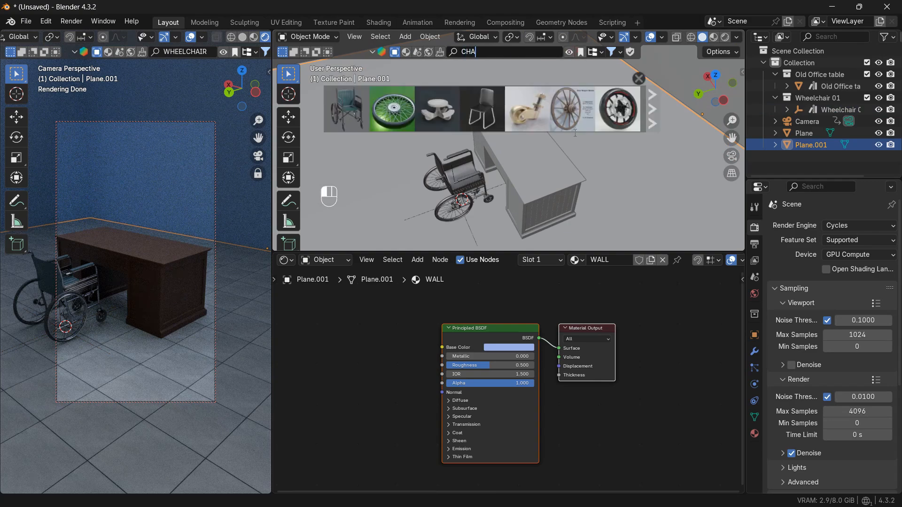
pyautogui.write('HAIR')
pyautogui.press('Return')
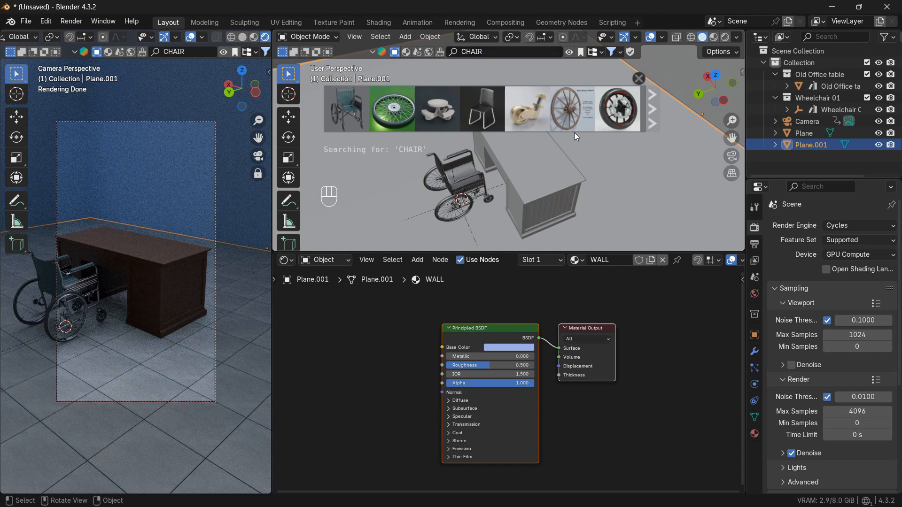
pyautogui.moveTo(365, 115)
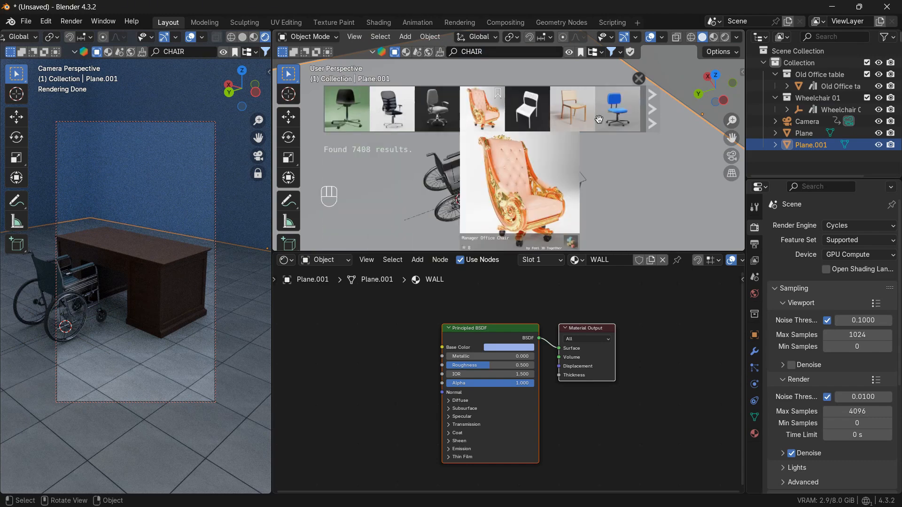
pyautogui.click(652, 109)
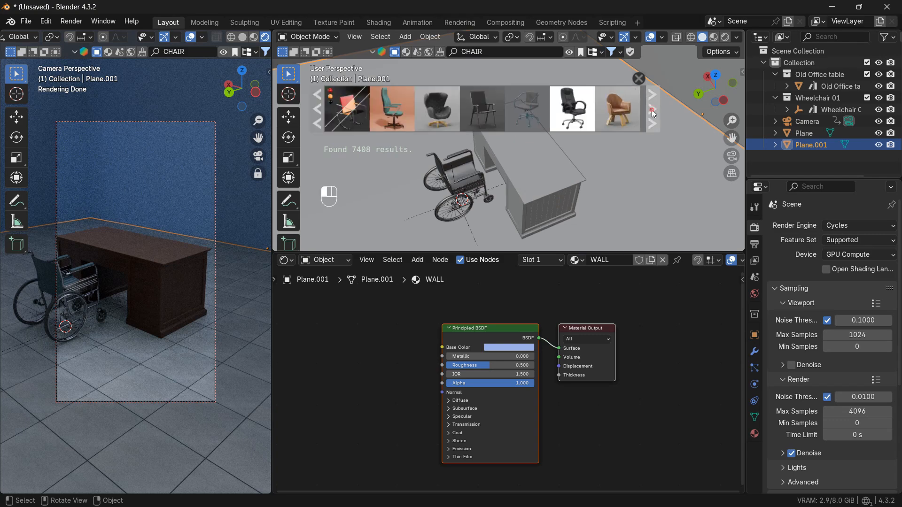
# Search the asset library for OFFICE CHAIR.
pyautogui.click(462, 51)
pyautogui.write('O')
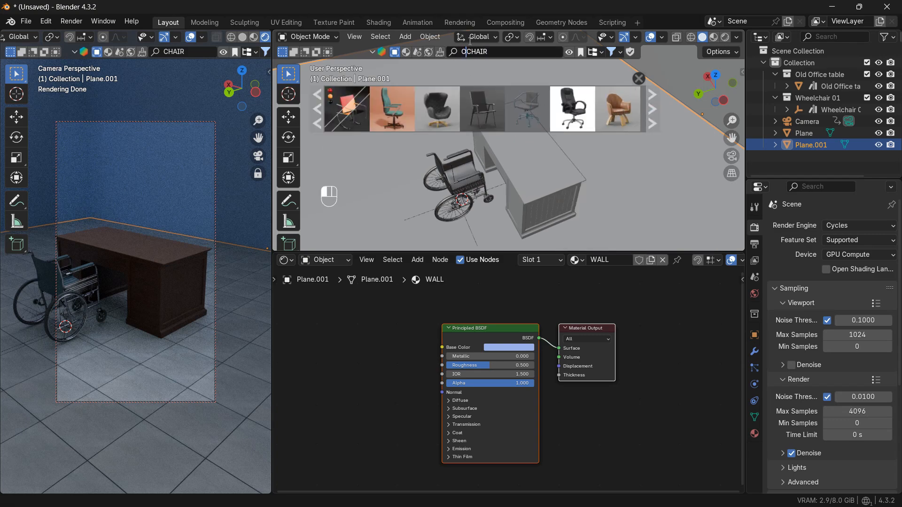
pyautogui.write('FFICE')
pyautogui.press('Return')
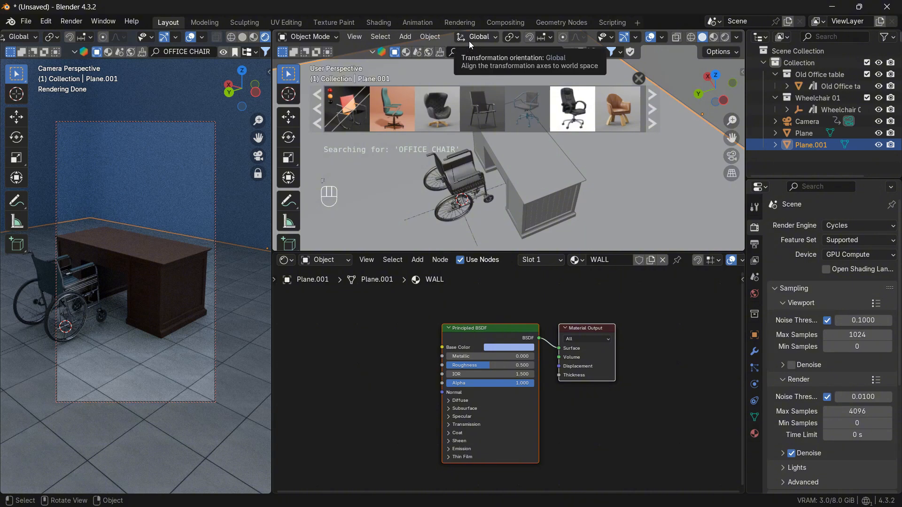
# Look through the office chair results up to the third page and place the Executive office chair in the scene by the wheelchair.
pyautogui.moveTo(383, 111)
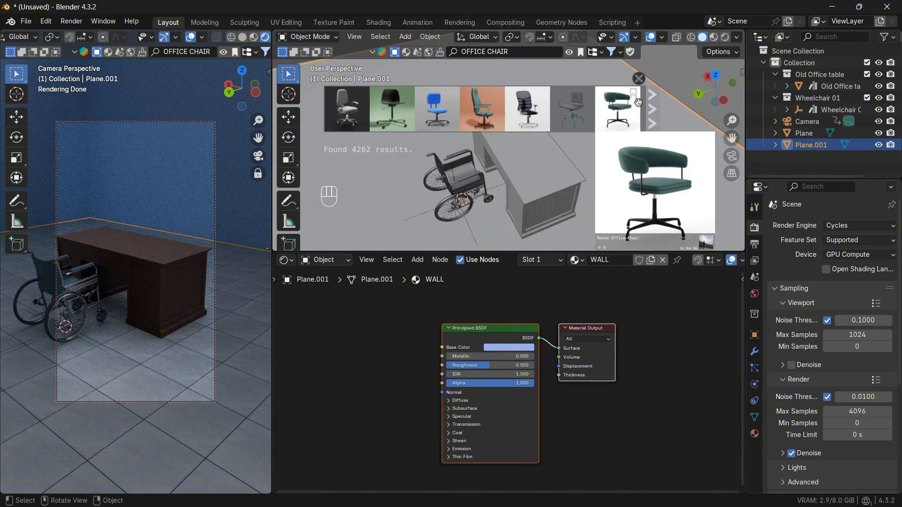
pyautogui.click(653, 102)
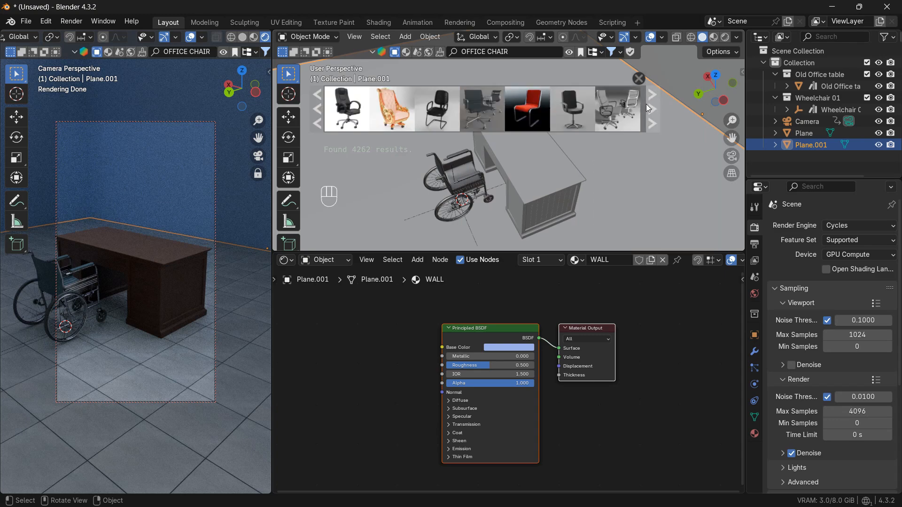
pyautogui.moveTo(385, 112)
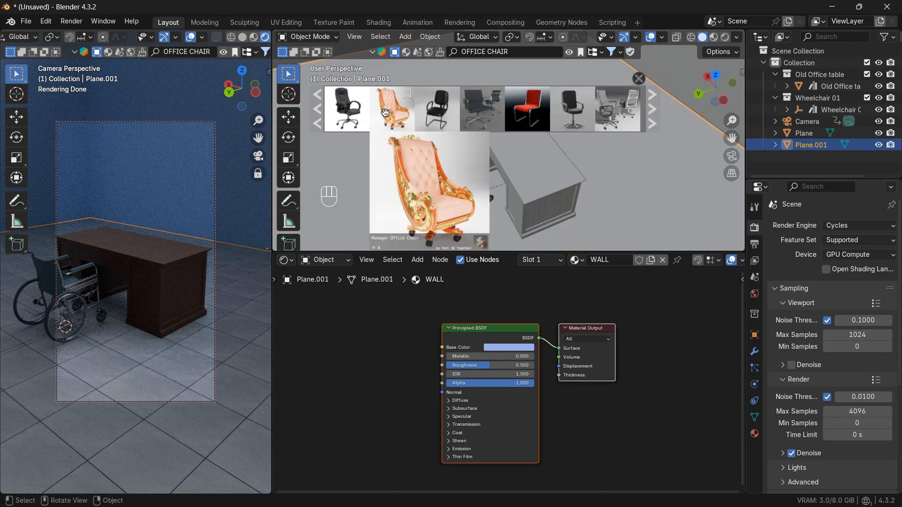
pyautogui.moveTo(470, 104)
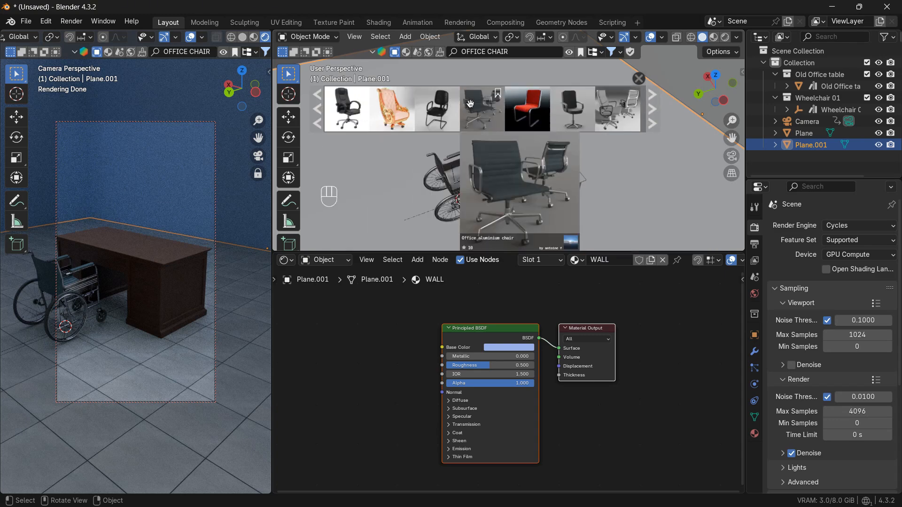
pyautogui.click(653, 108)
pyautogui.moveTo(328, 113)
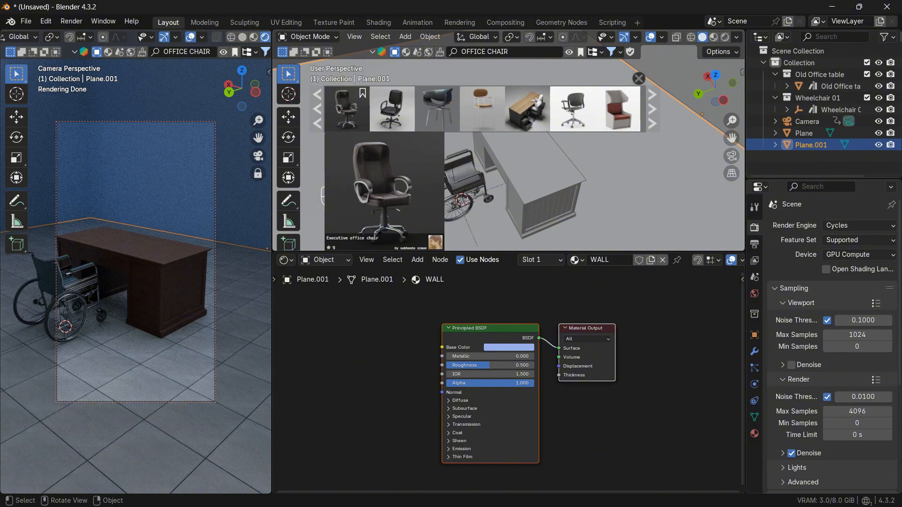
pyautogui.moveTo(347, 110); pyautogui.dragTo(464, 188)
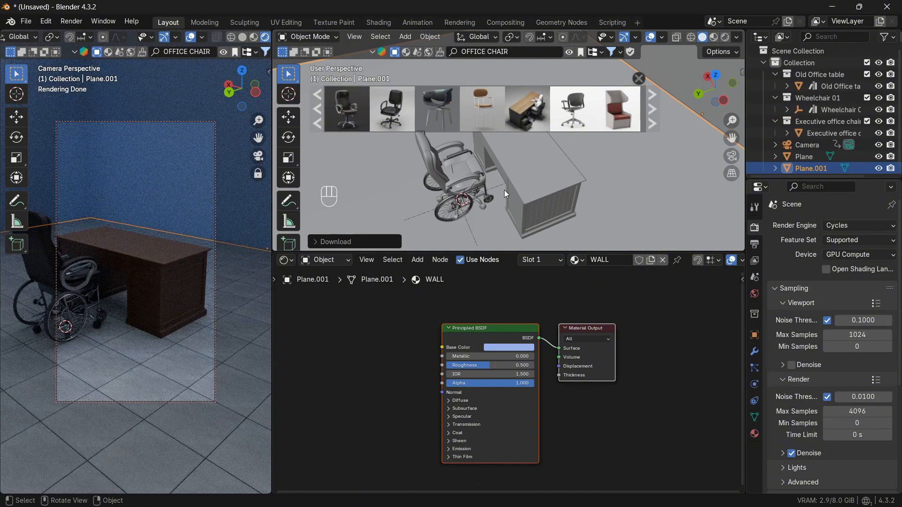
# Move the wheelchair along the global Y axis, clear of the office chair.
pyautogui.click(470, 229)
pyautogui.press('g')
pyautogui.press('y')
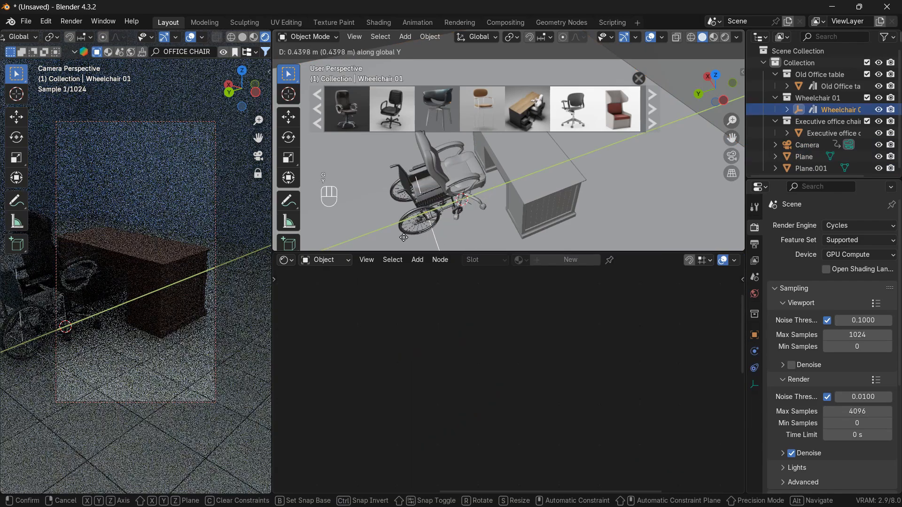
pyautogui.click(434, 219)
# Move the office chair along the global Y axis to the far side of the desk.
pyautogui.click(478, 182)
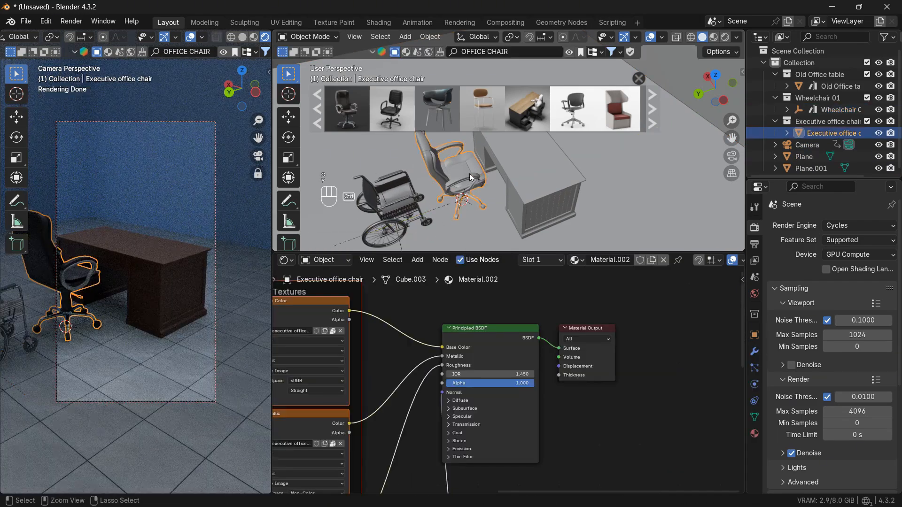
pyautogui.press('g')
pyautogui.press('y')
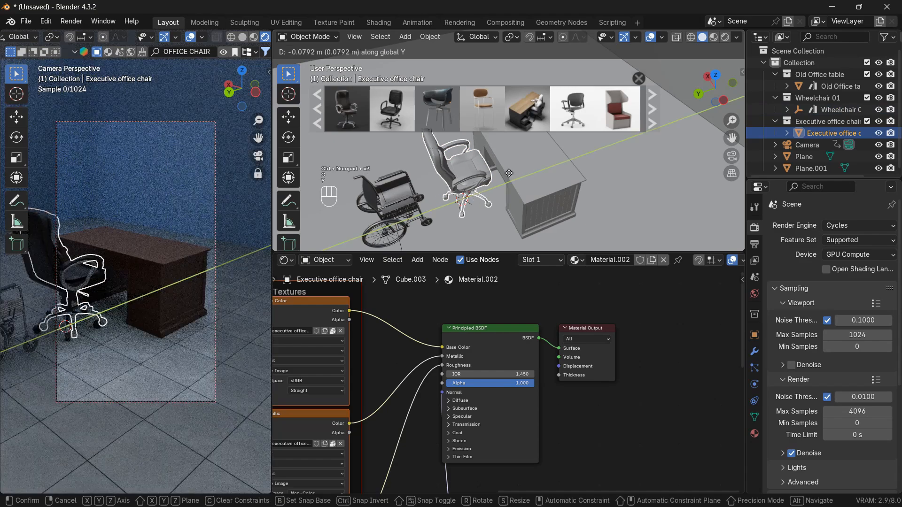
pyautogui.click(605, 152)
# Rotate the office chair 180 degrees about the global Z axis to face the desk and move it slightly closer along Y.
pyautogui.press('r')
pyautogui.press('z')
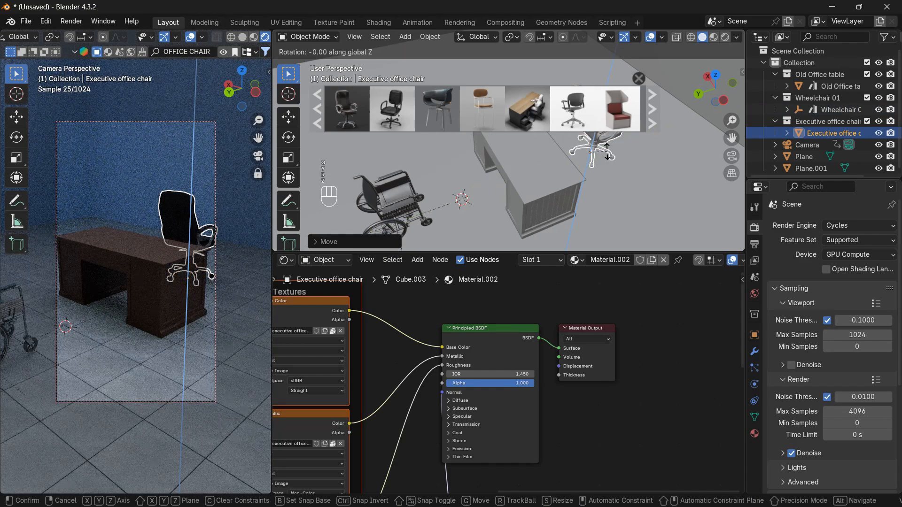
pyautogui.click(608, 154)
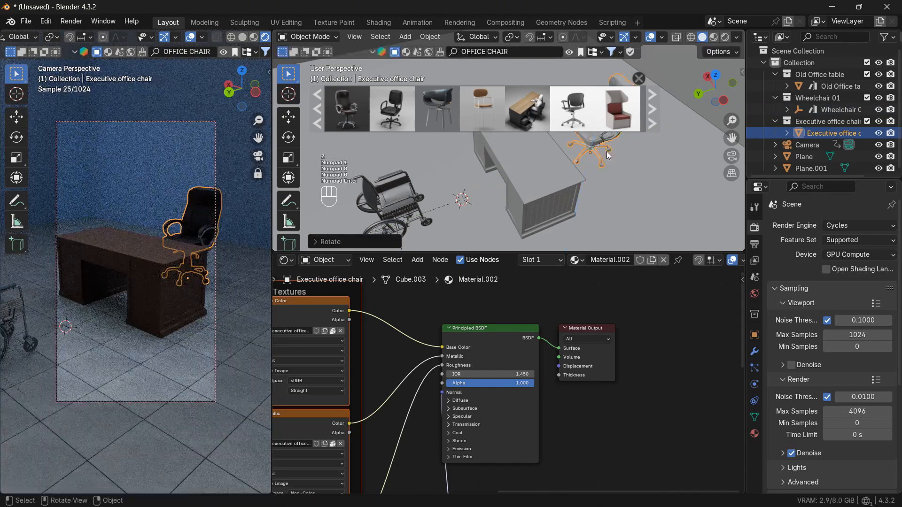
pyautogui.press('g')
pyautogui.press('y')
pyautogui.click(357, 230)
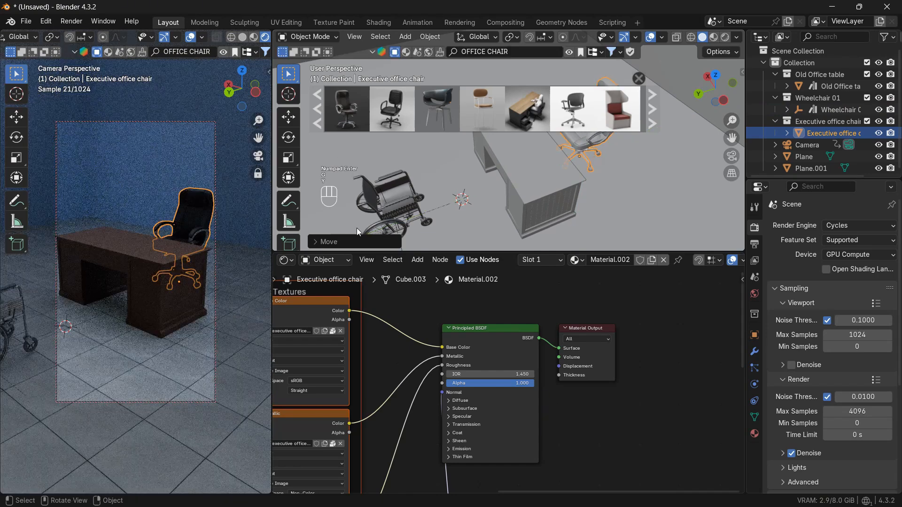
# Move the wheelchair back along the global Y axis until it stands close to the front of the desk.
pyautogui.click(445, 208)
pyautogui.click(445, 207)
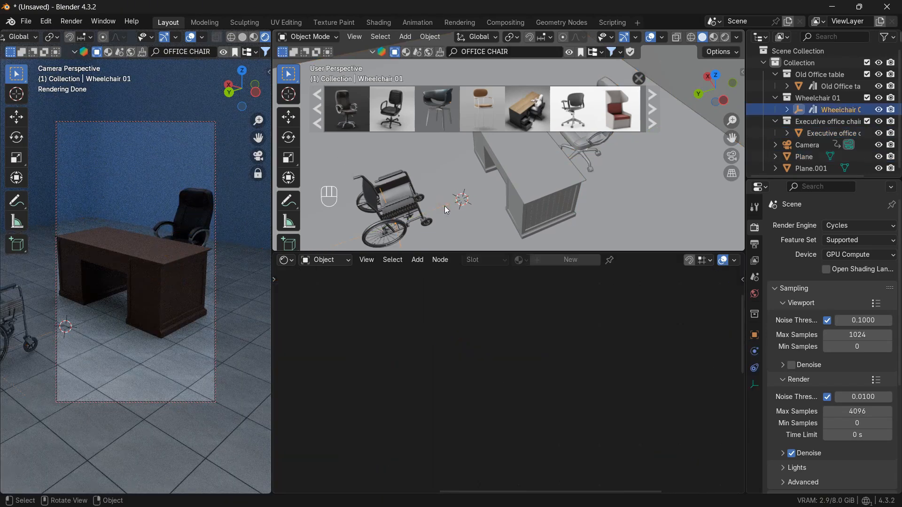
pyautogui.press('g')
pyautogui.press('y')
pyautogui.click(638, 179)
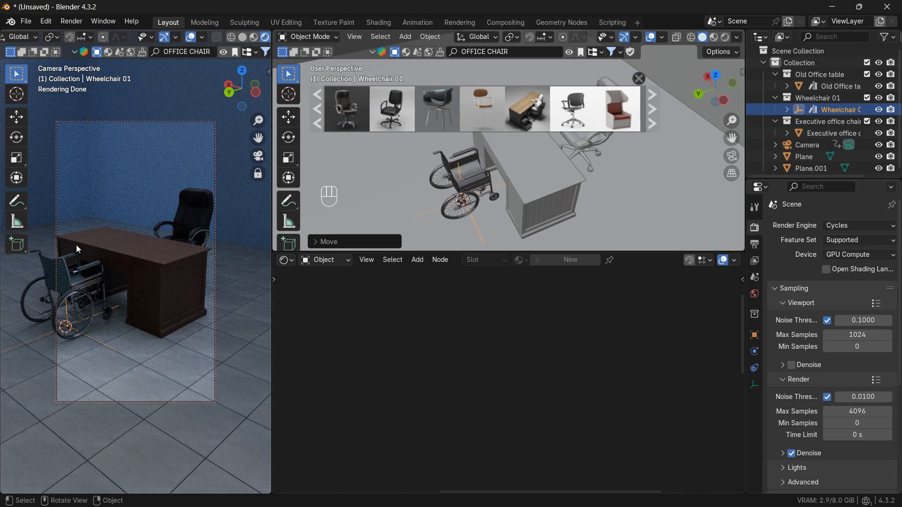
# Tidy the workspace by closing the asset results, enlarging the 3D viewport and collapsing the main Collection.
pyautogui.click(642, 75)
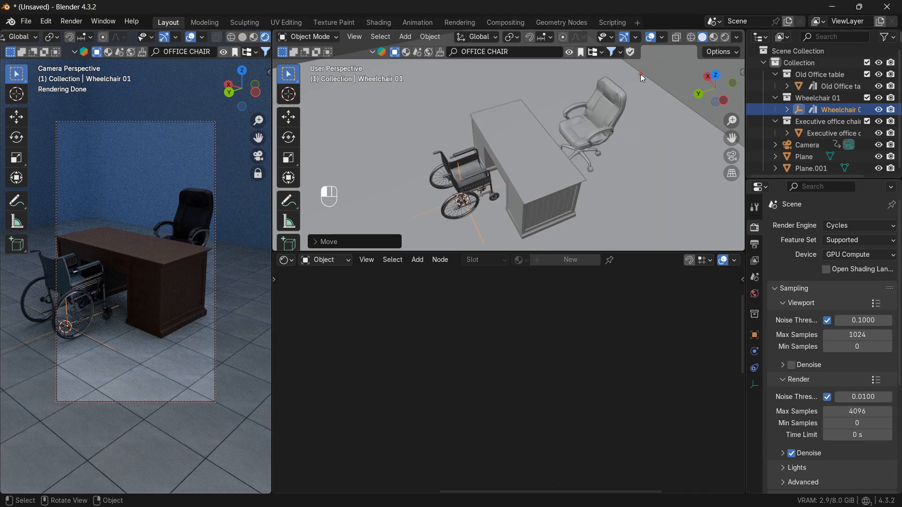
pyautogui.moveTo(647, 252); pyautogui.dragTo(634, 347)
pyautogui.scroll(2, 634, 237)
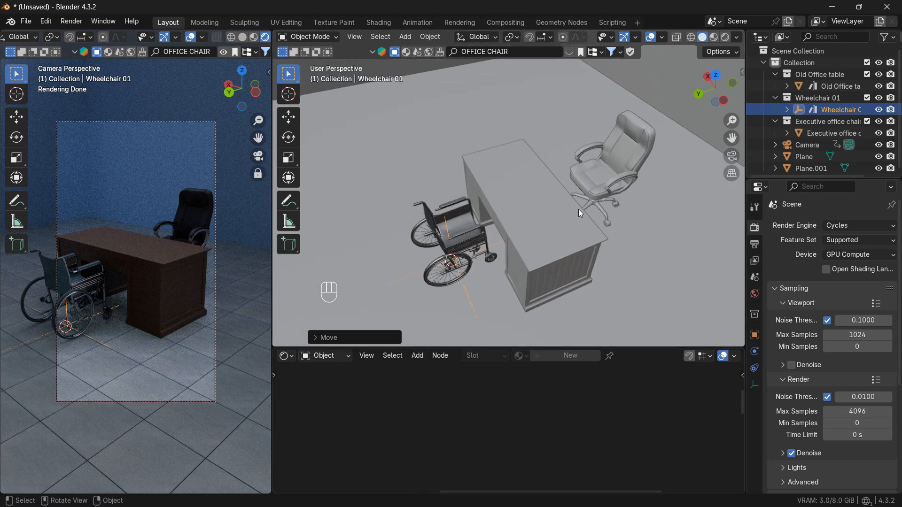
pyautogui.click(764, 64)
pyautogui.rightClick(789, 98)
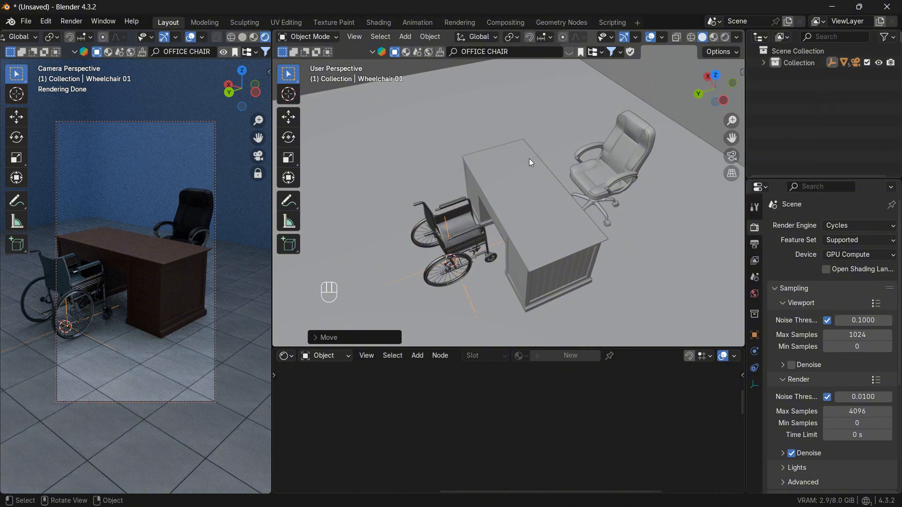
# Switch to Mixamo in the browser and search its animations for DISBLIEF.
pyautogui.hotkey('alt', 'Tab')
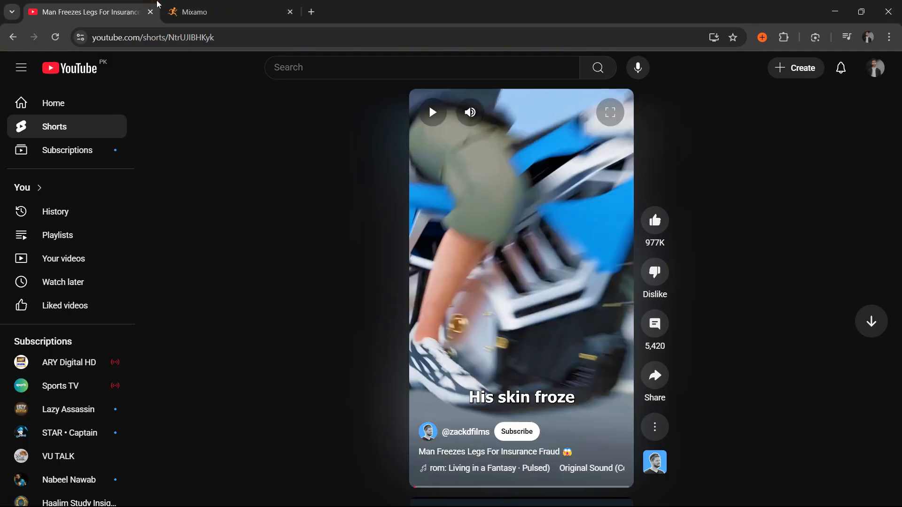
pyautogui.click(172, 12)
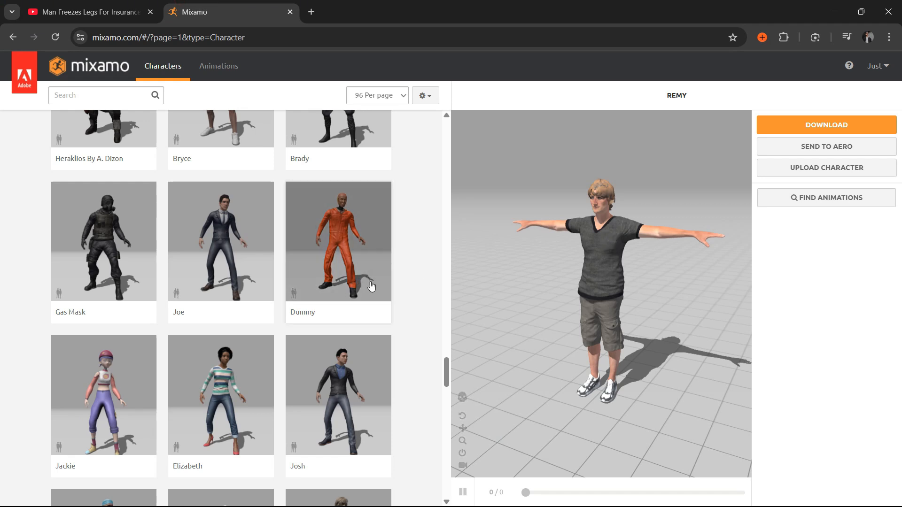
pyautogui.click(209, 66)
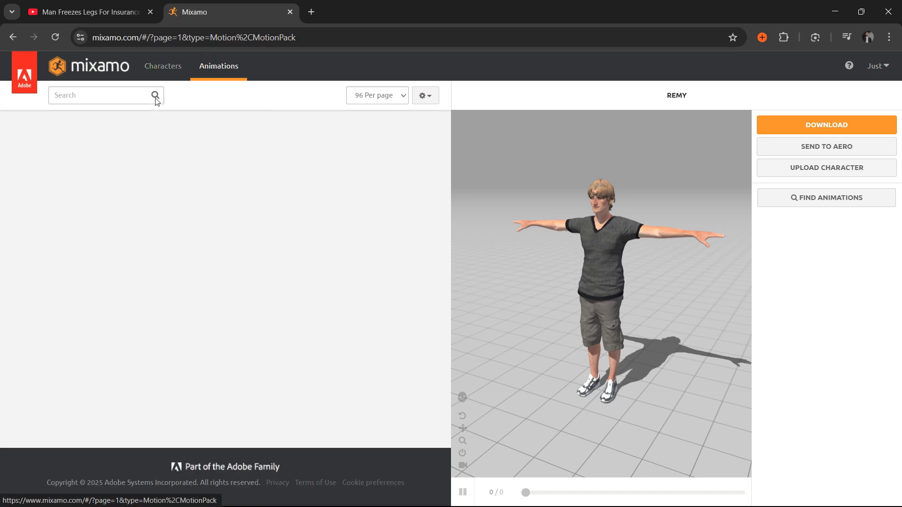
pyautogui.click(77, 97)
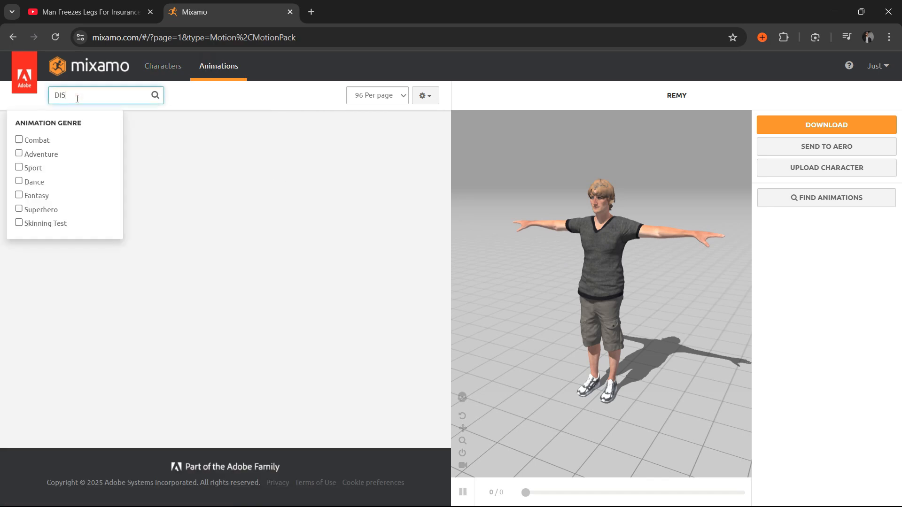
pyautogui.write('DIS')
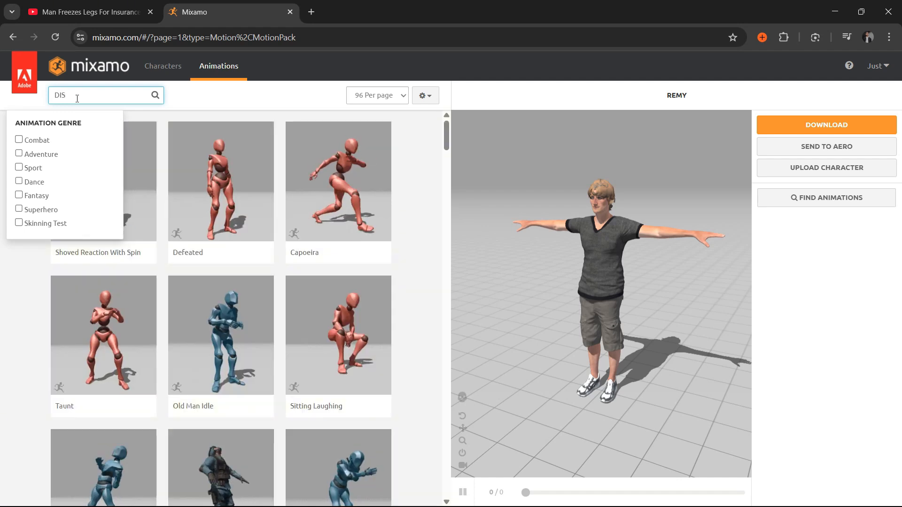
pyautogui.write('BLIEF')
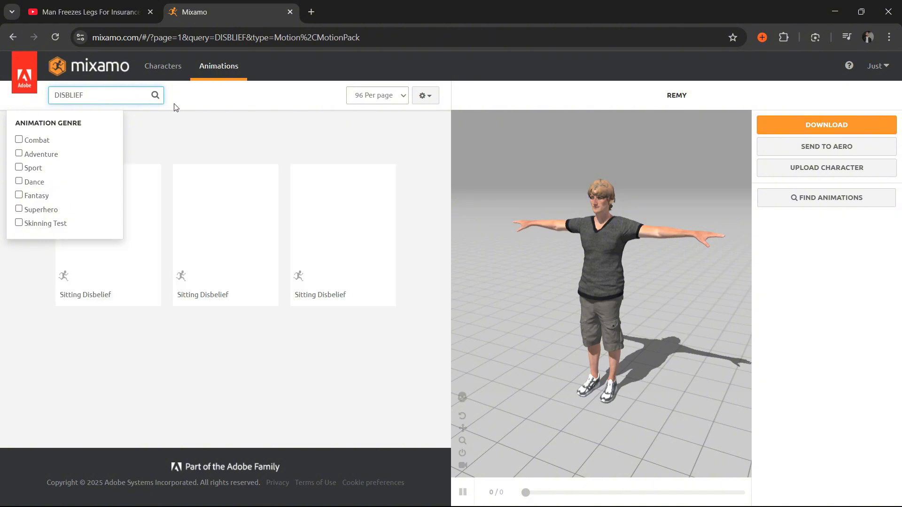
pyautogui.click(233, 105)
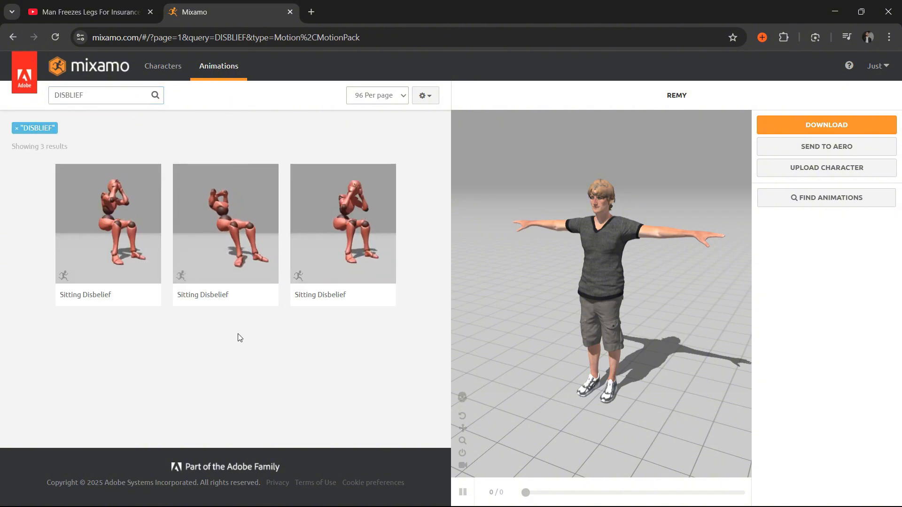
# Apply the first Sitting Disbelief animation to the Remy character and check its download settings without downloading.
pyautogui.click(116, 216)
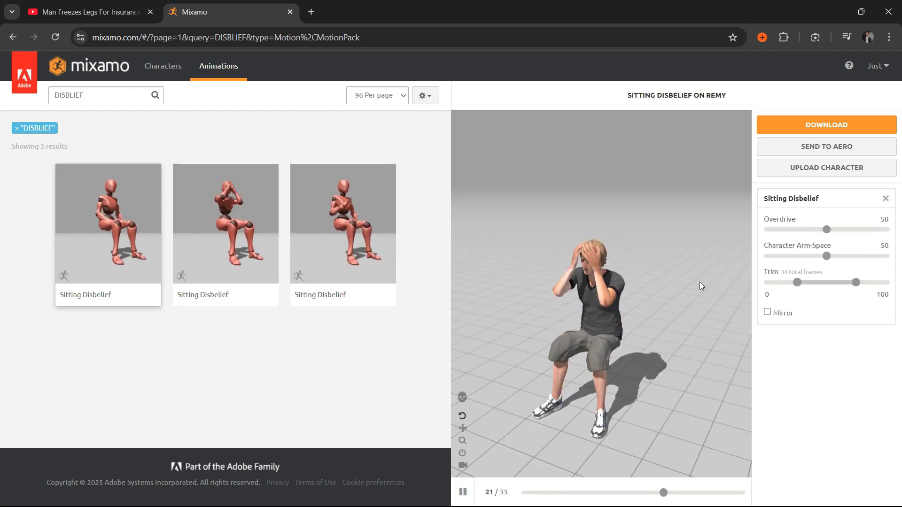
pyautogui.click(827, 133)
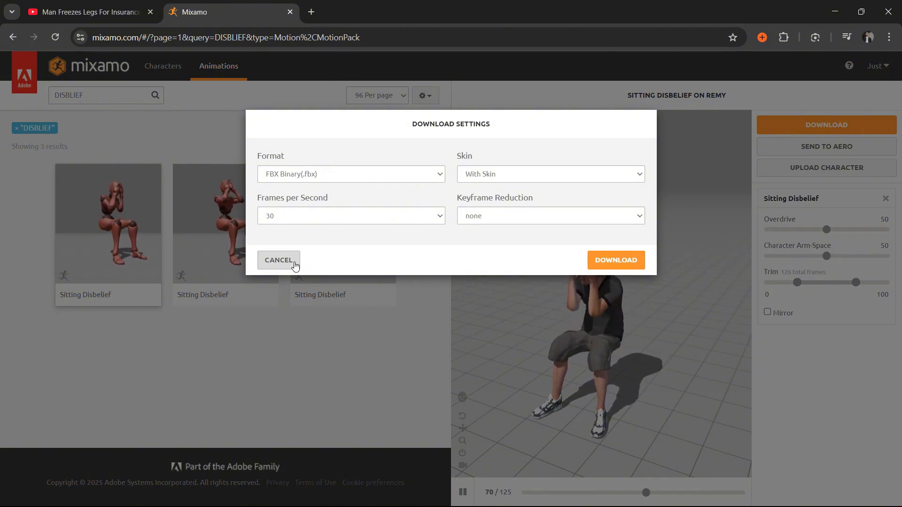
pyautogui.click(279, 260)
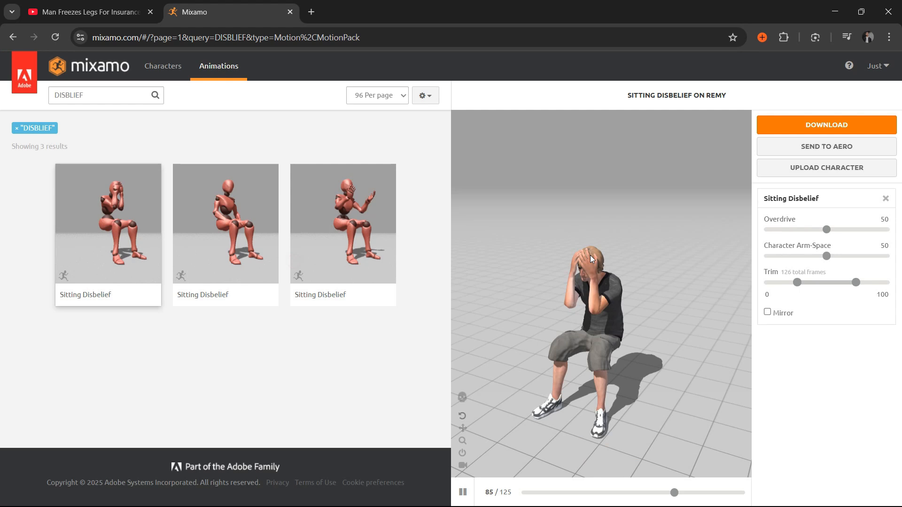
# Go to the Mixamo characters and clear the DISBLIEF search so the whole character library is listed.
pyautogui.click(150, 78)
pyautogui.doubleClick(108, 100)
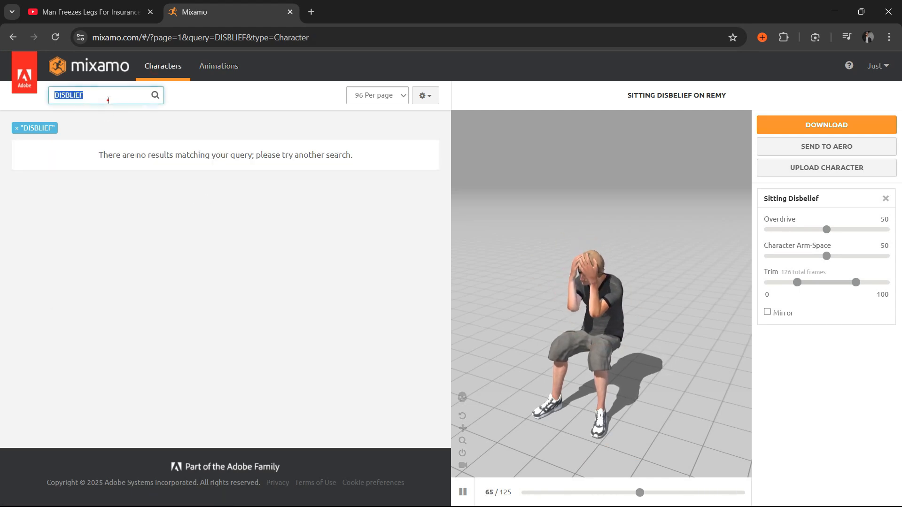
pyautogui.press('BackSpace')
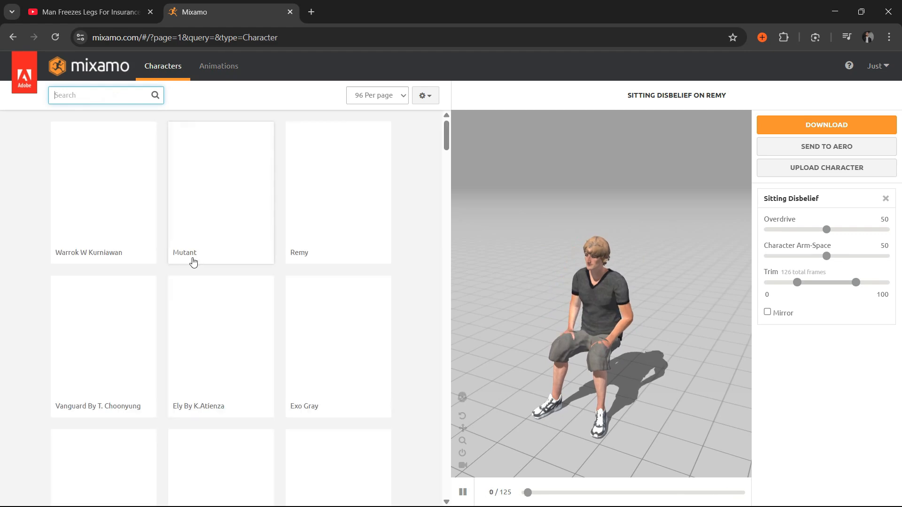
# Find the suited Joe character in the library and use it in place of the Remy character.
pyautogui.scroll(-2, 195, 261)
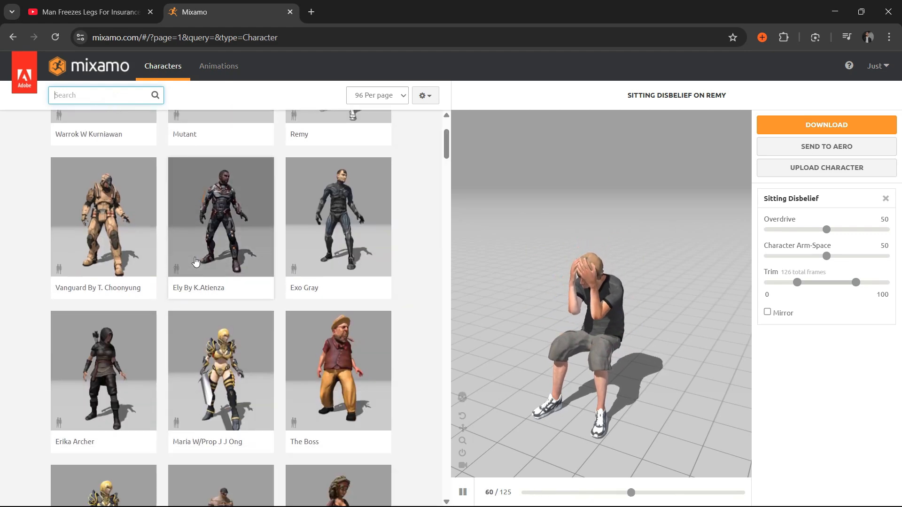
pyautogui.scroll(-8, 195, 261)
pyautogui.scroll(-13, 196, 261)
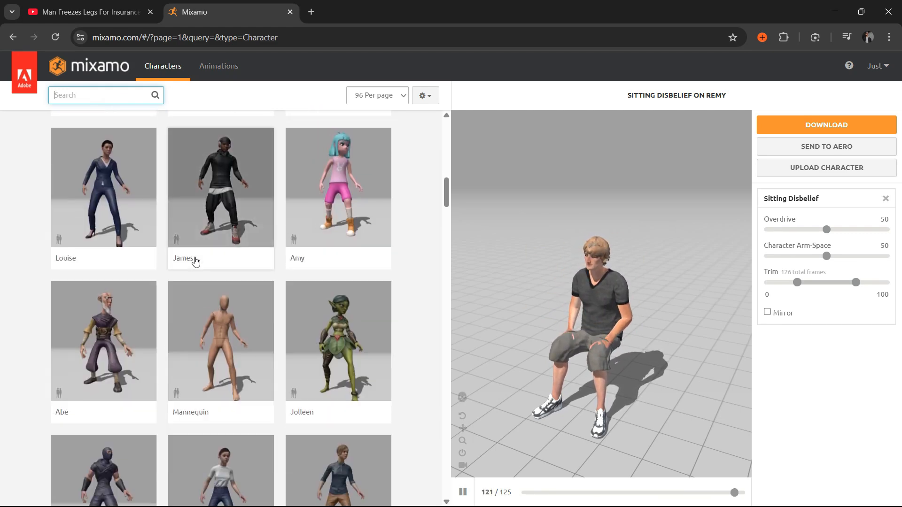
pyautogui.scroll(-7, 195, 262)
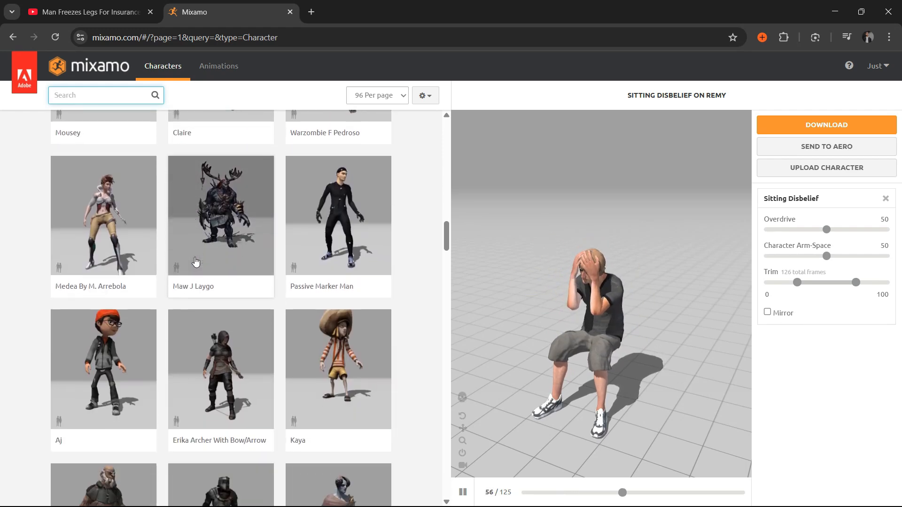
pyautogui.scroll(-7, 196, 261)
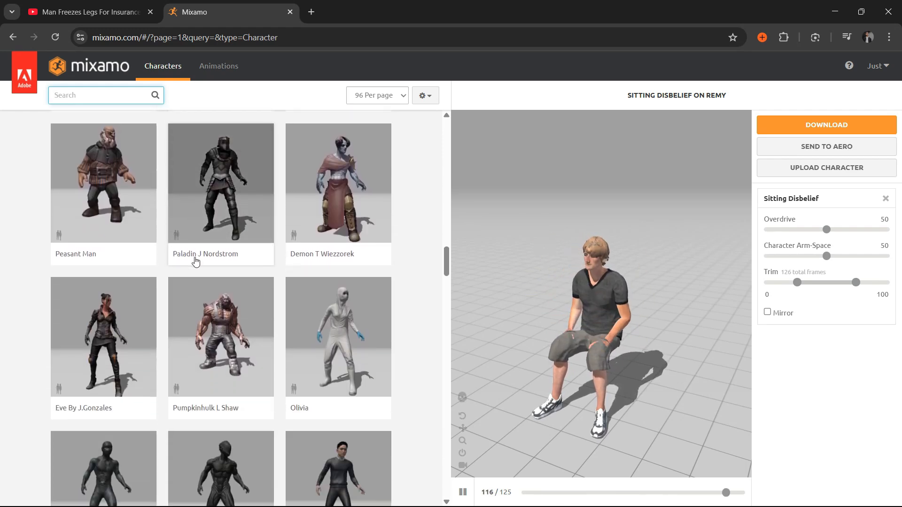
pyautogui.scroll(-5, 195, 262)
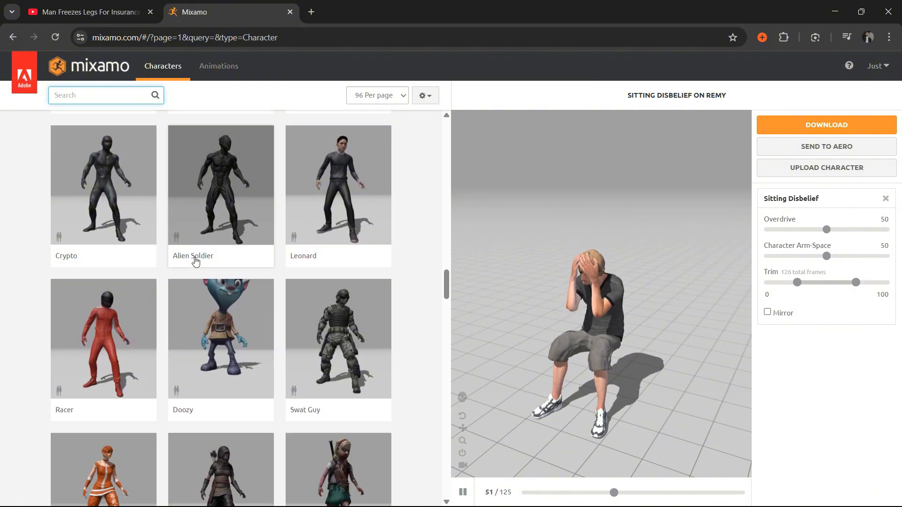
pyautogui.scroll(9, 195, 261)
pyautogui.scroll(-17, 195, 261)
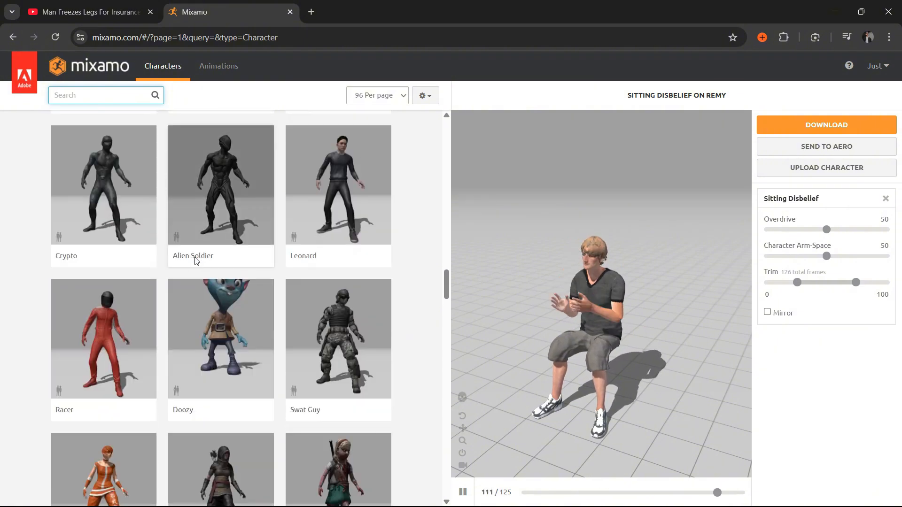
pyautogui.scroll(-13, 196, 261)
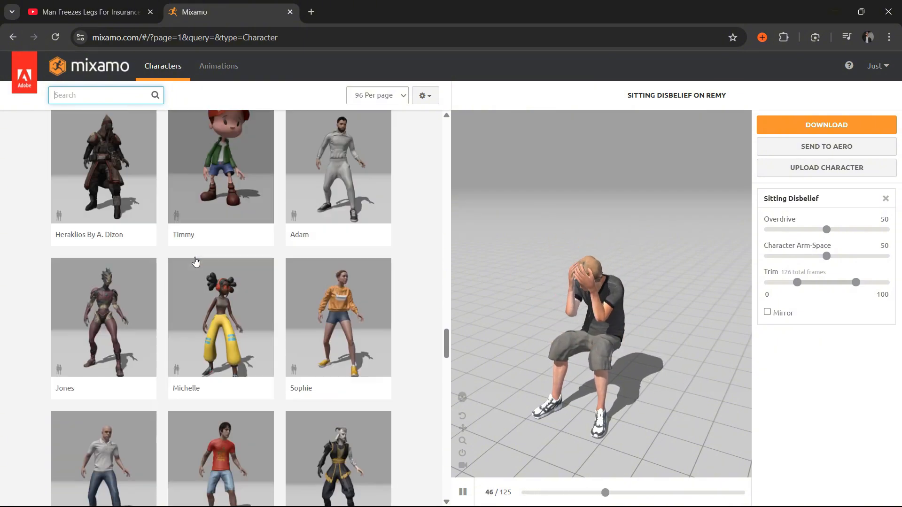
pyautogui.scroll(1, 254, 331)
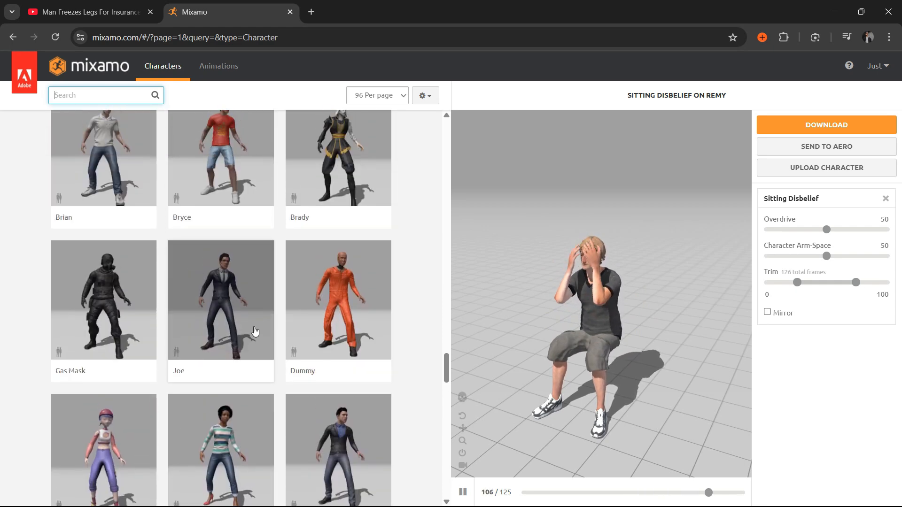
pyautogui.click(214, 273)
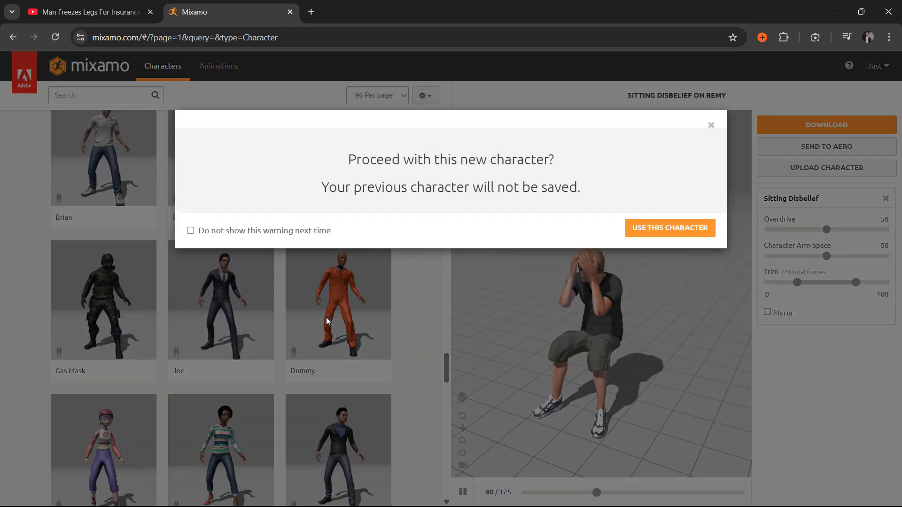
pyautogui.click(671, 228)
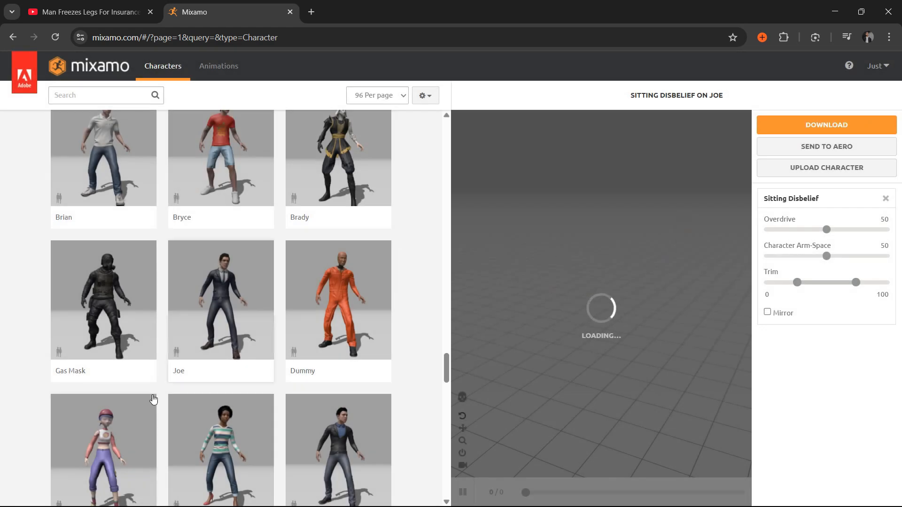
# Open the Mixamo animation library, check the reference YouTube Short, and return to browse the animations.
pyautogui.click(210, 71)
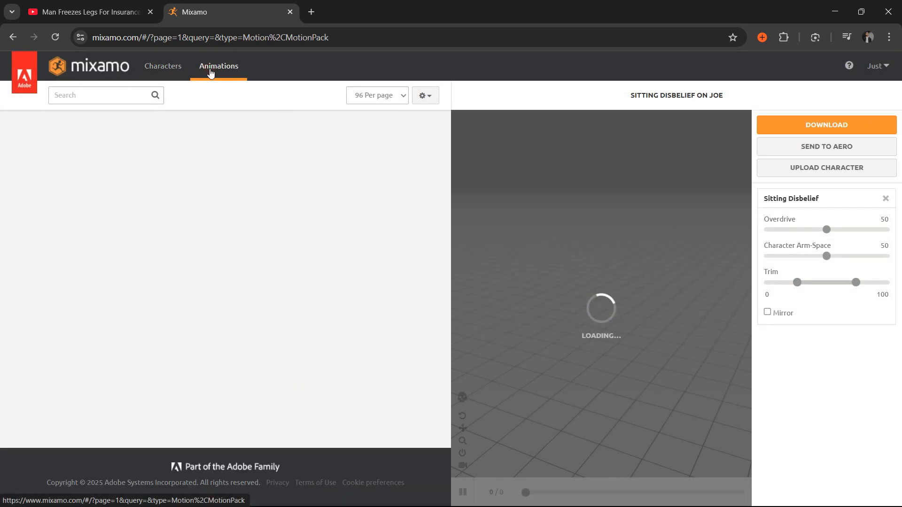
pyautogui.click(37, 6)
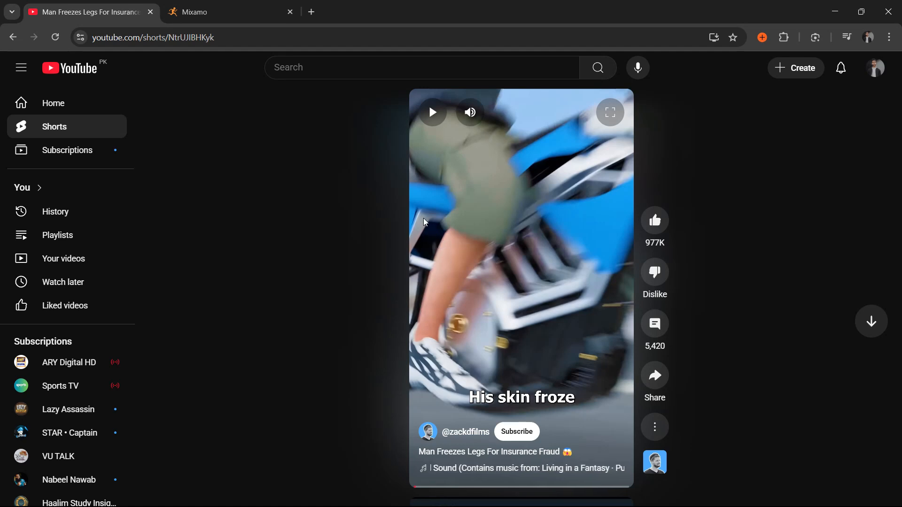
pyautogui.click(199, 9)
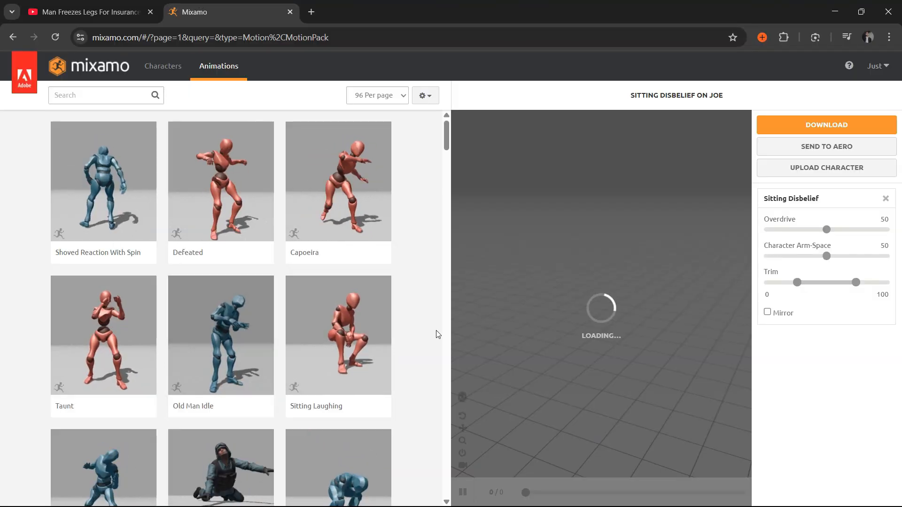
pyautogui.scroll(-1, 380, 331)
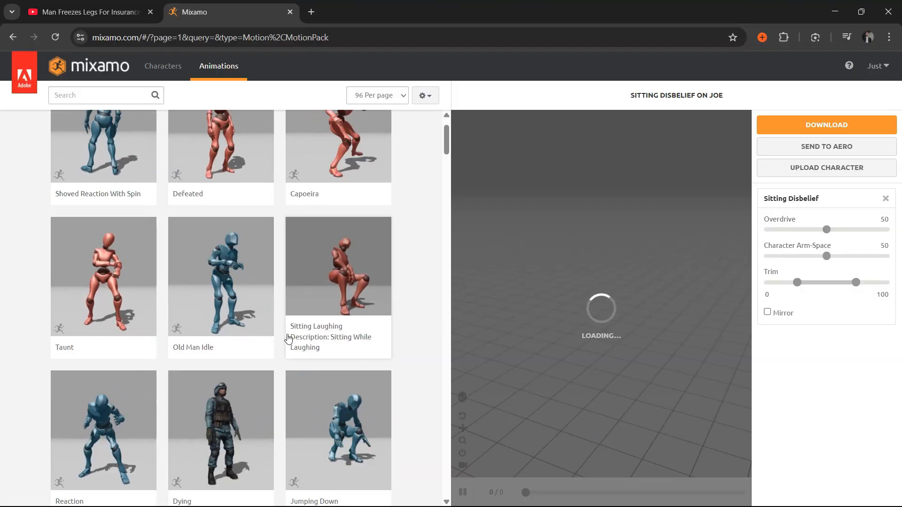
pyautogui.scroll(-1, 289, 338)
pyautogui.scroll(2, 288, 338)
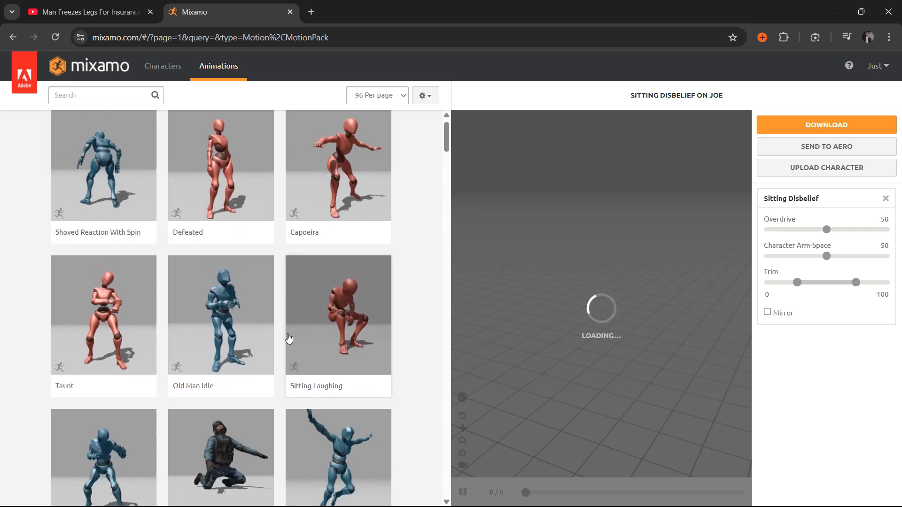
# Search the animations for SITTING and apply the blue upright Sitting Idle animation to the Joe character.
pyautogui.click(85, 92)
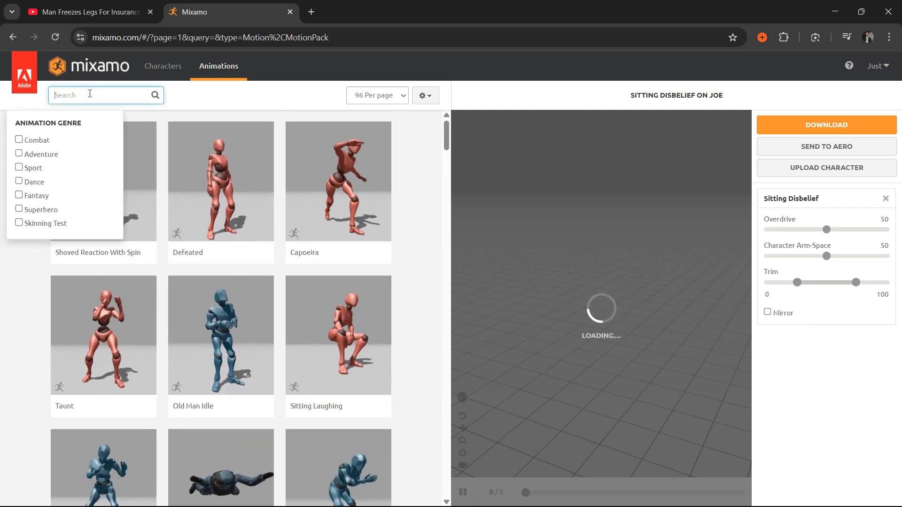
pyautogui.write('Sl')
pyautogui.write('TTING')
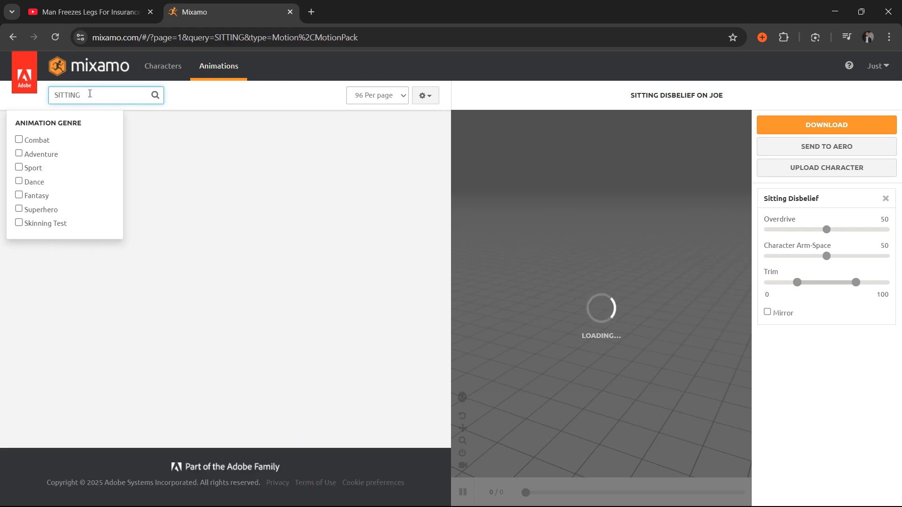
pyautogui.click(220, 92)
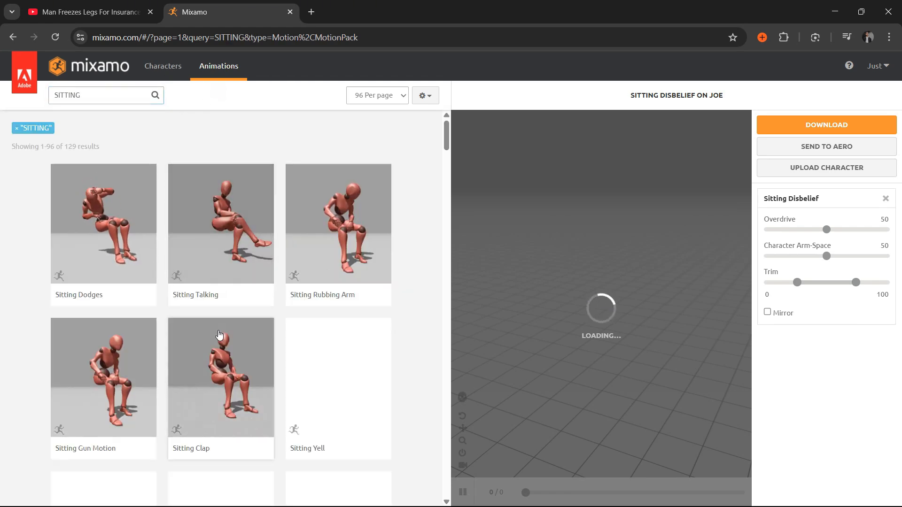
pyautogui.scroll(-6, 305, 319)
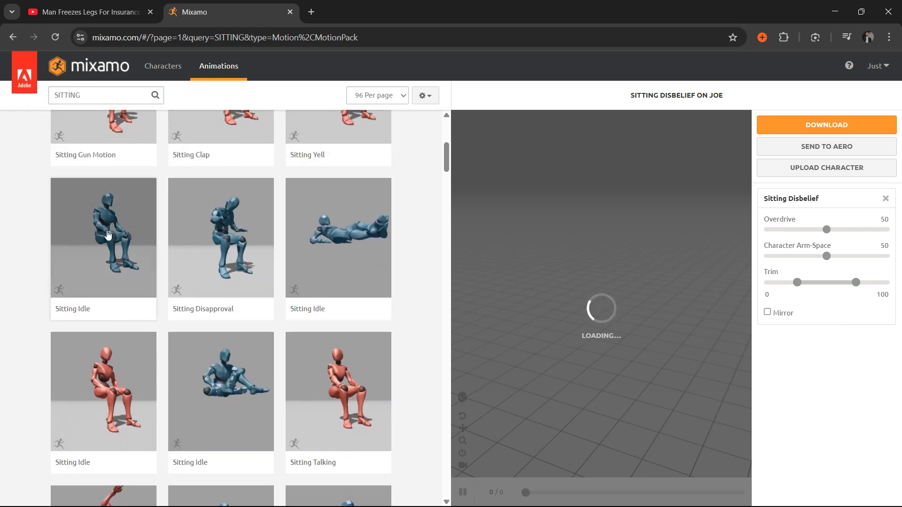
pyautogui.click(108, 234)
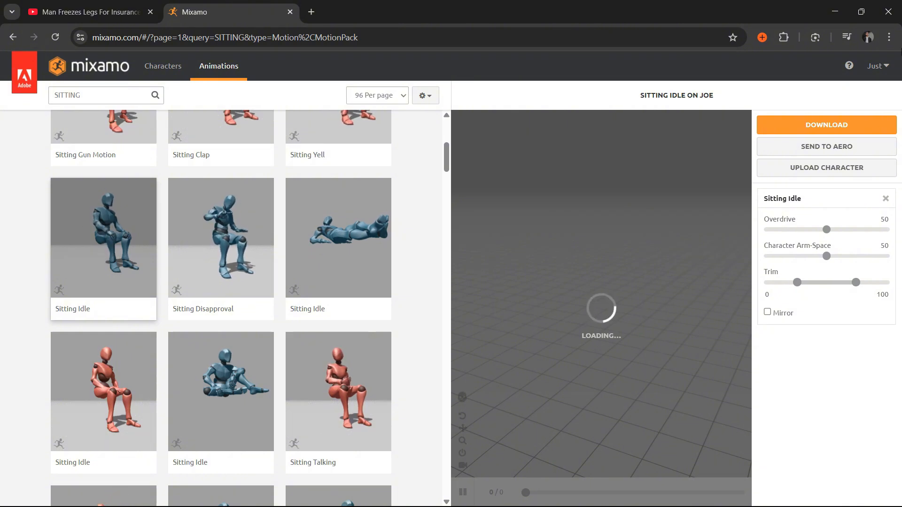
# Switch back to Blender and create a new collection named CHARACTERS in the scene.
pyautogui.click(834, 11)
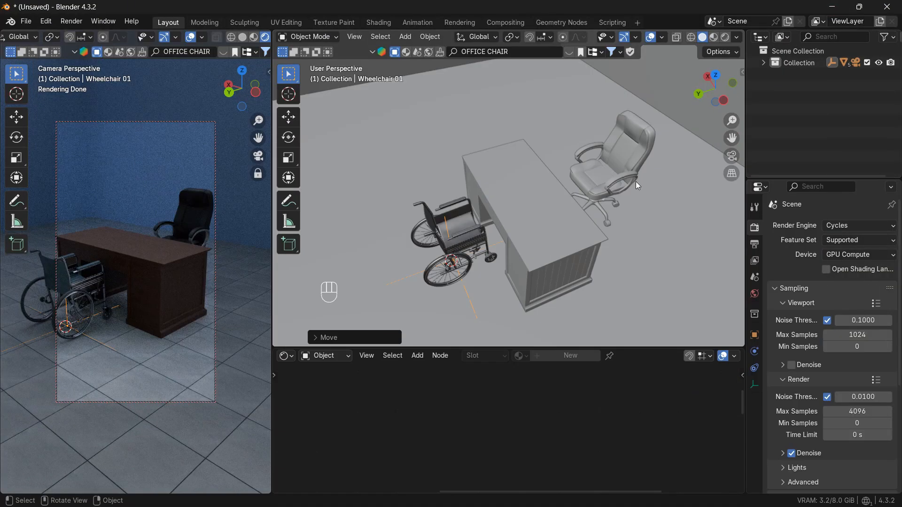
pyautogui.rightClick(811, 108)
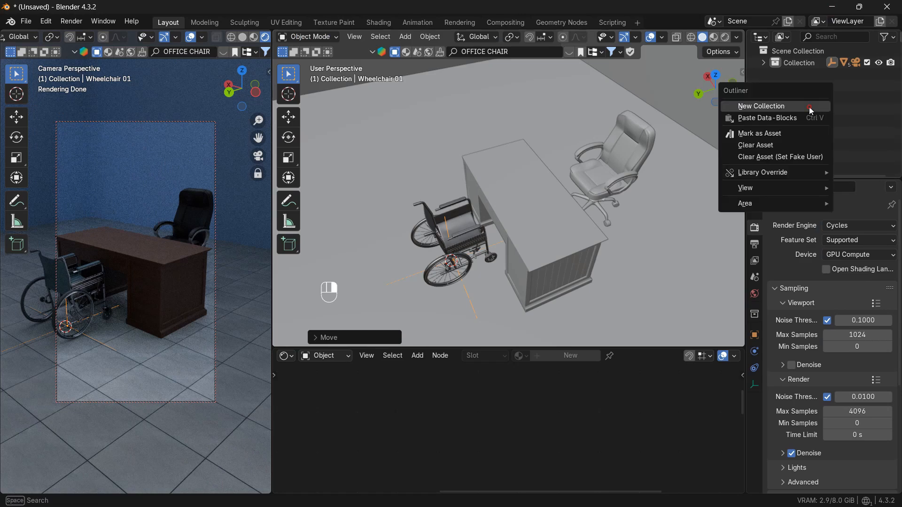
pyautogui.click(811, 105)
pyautogui.doubleClick(812, 75)
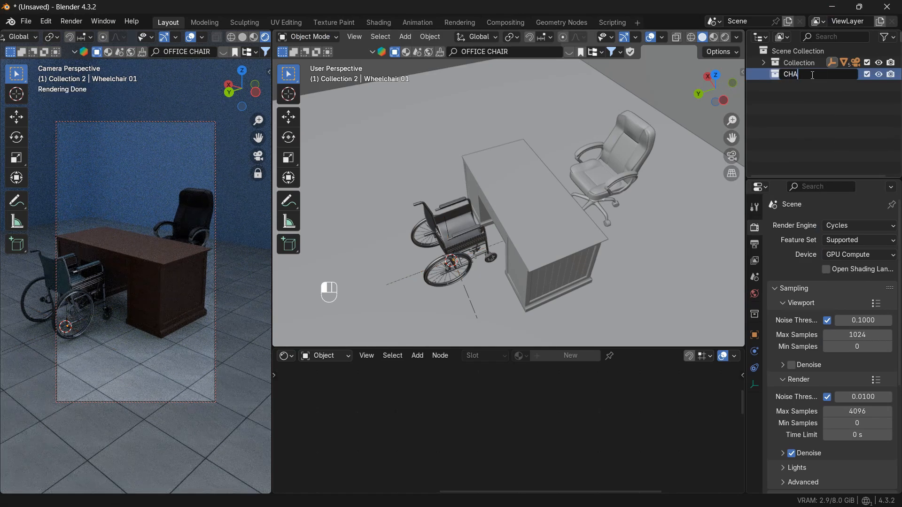
pyautogui.press('Return')
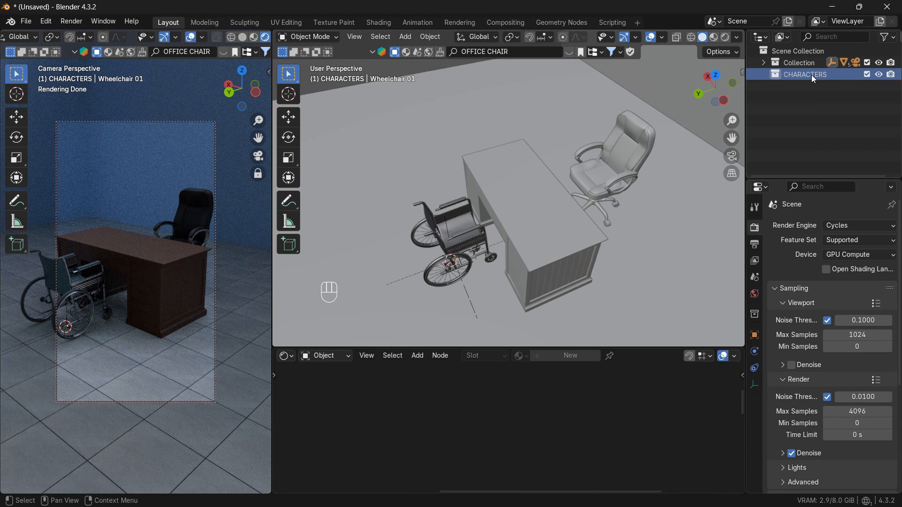
# Import Sitting Idle.fbx and Sitting Disbelief.fbx together from the Mixamo folder into the CHARACTERS collection.
pyautogui.click(31, 22)
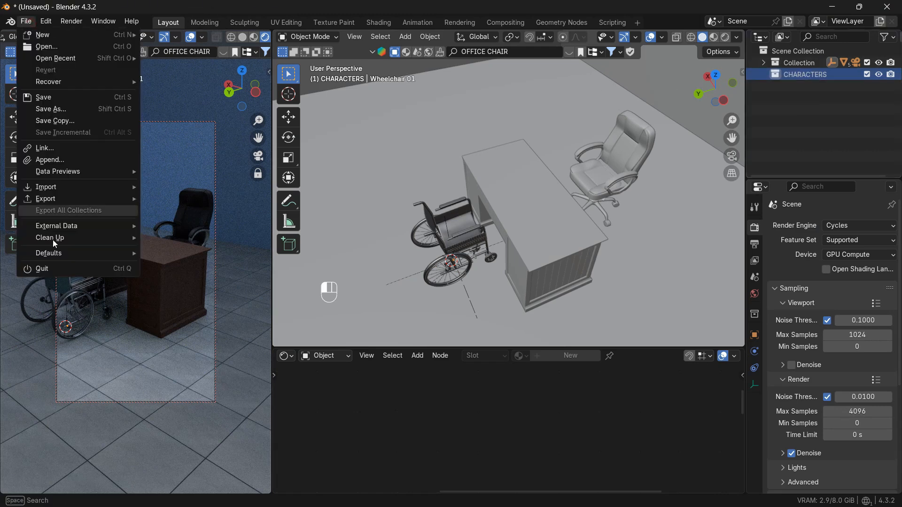
pyautogui.moveTo(63, 187)
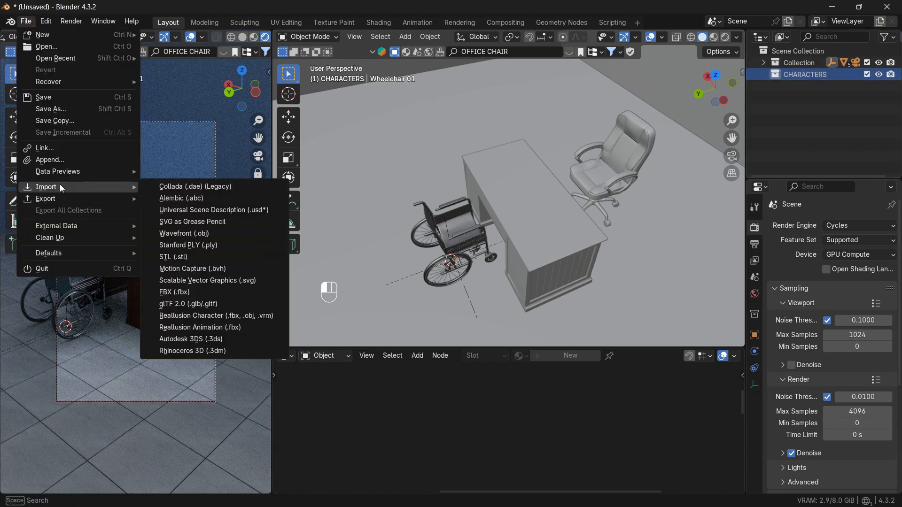
pyautogui.click(175, 292)
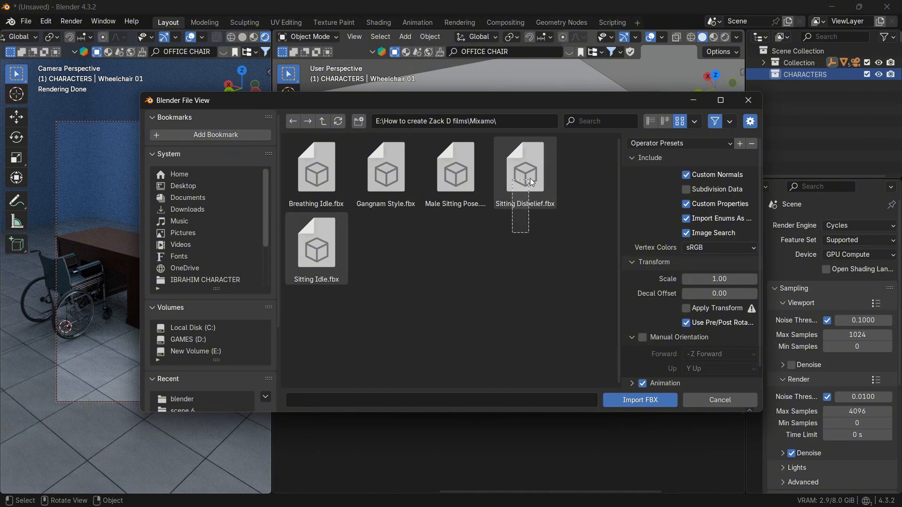
pyautogui.click(525, 193)
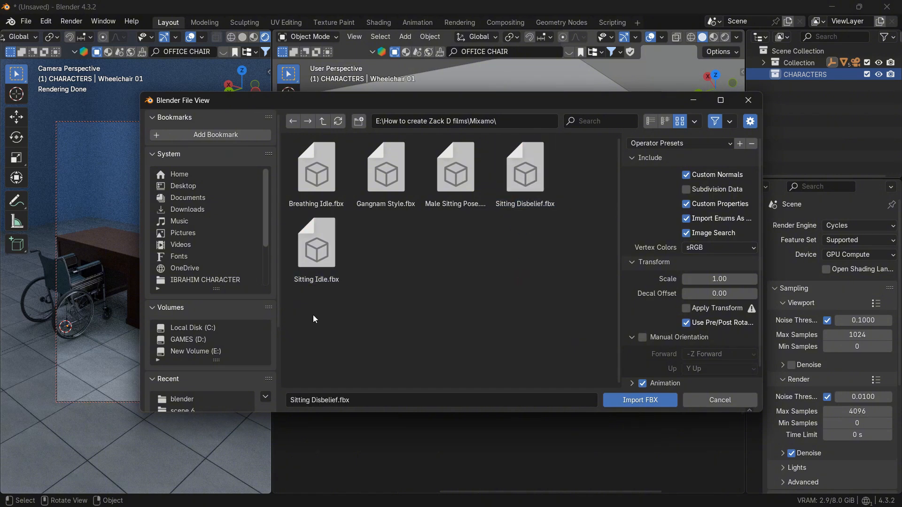
pyautogui.click(310, 266)
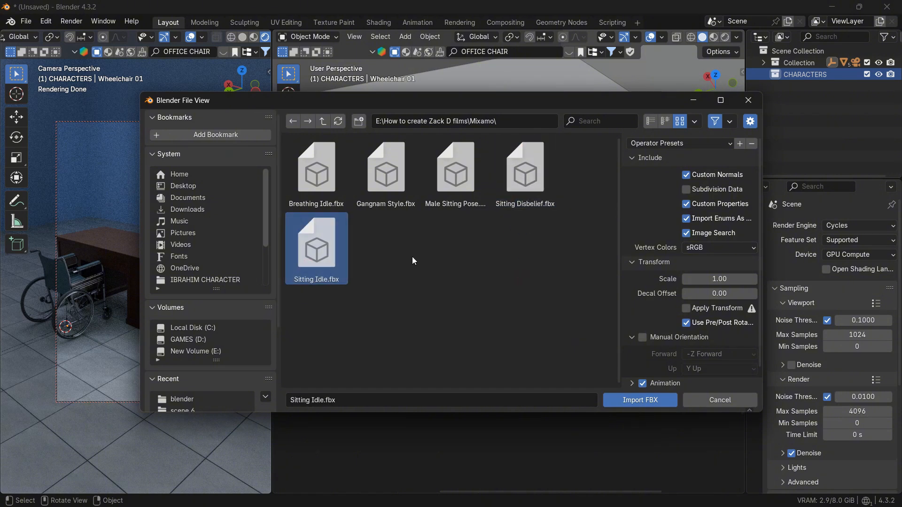
pyautogui.keyDown('shift'); pyautogui.click(529, 178); pyautogui.keyUp('shift')
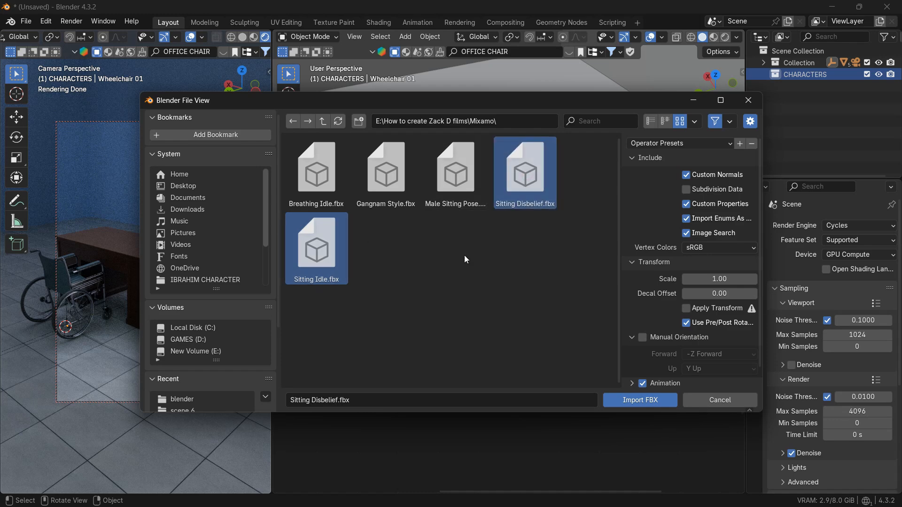
pyautogui.click(639, 400)
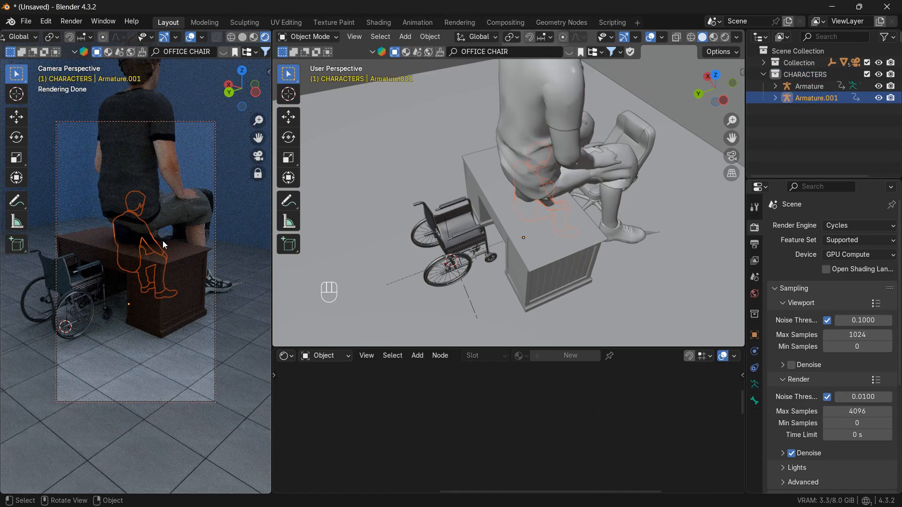
# From the left view, scale the oversized T-shirt character down to about 0.55 and move it over to the wheelchair.
pyautogui.scroll(-2, 570, 185)
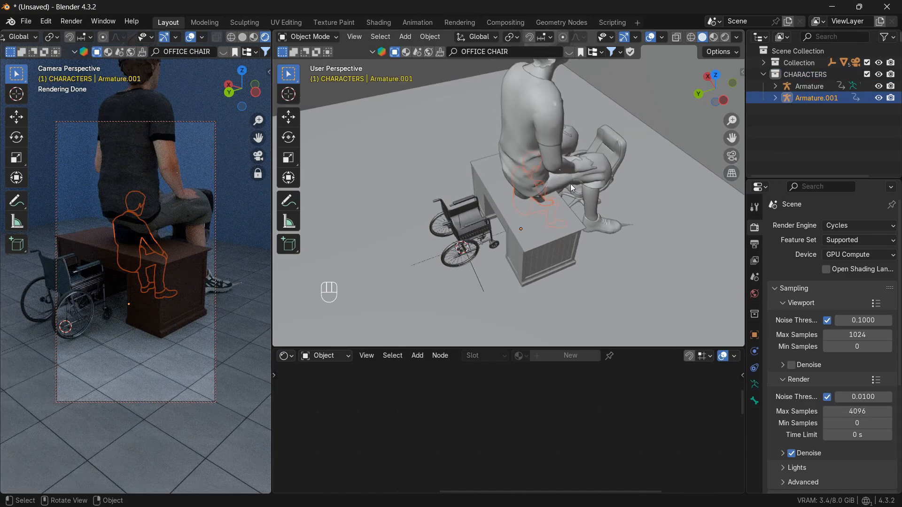
pyautogui.click(629, 225)
pyautogui.click(725, 100)
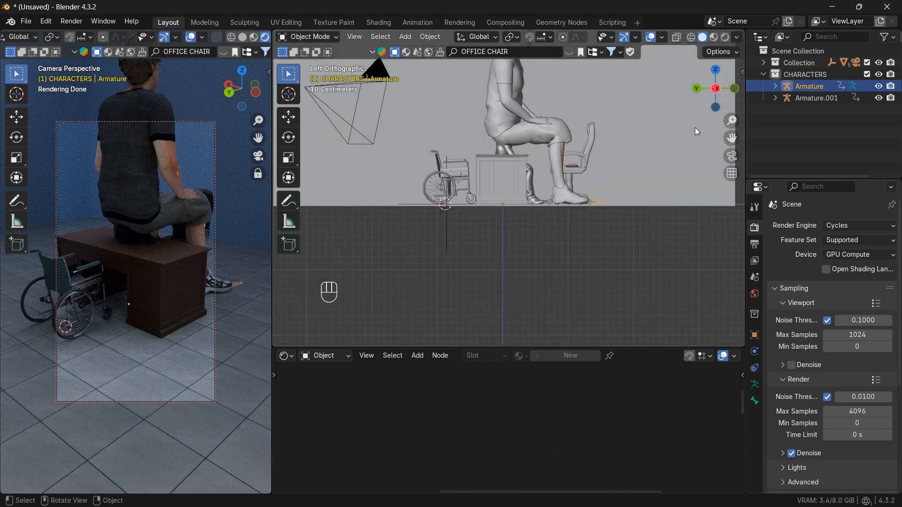
pyautogui.press('s')
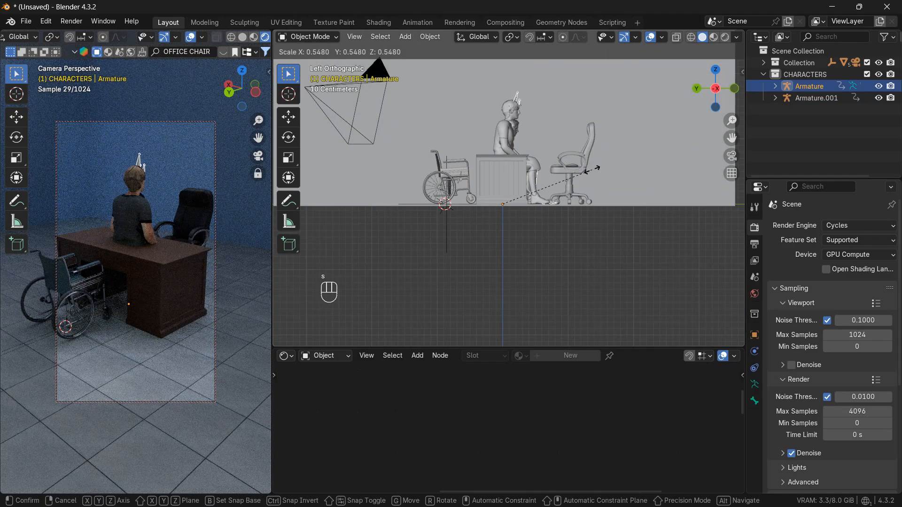
pyautogui.click(591, 174)
pyautogui.press('g')
pyautogui.click(533, 175)
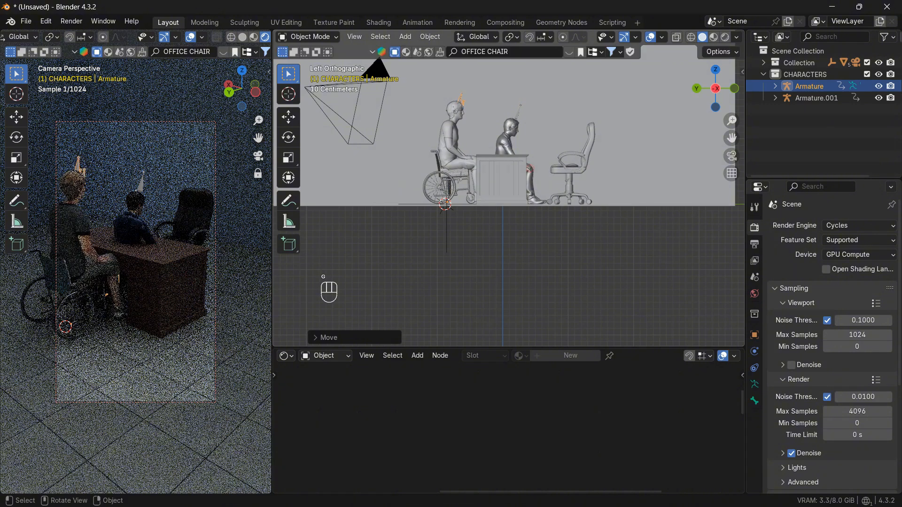
# Shrink the T-shirt character further to match the furniture and position it on the wheelchair seat.
pyautogui.press('s')
pyautogui.click(497, 173)
pyautogui.press('g')
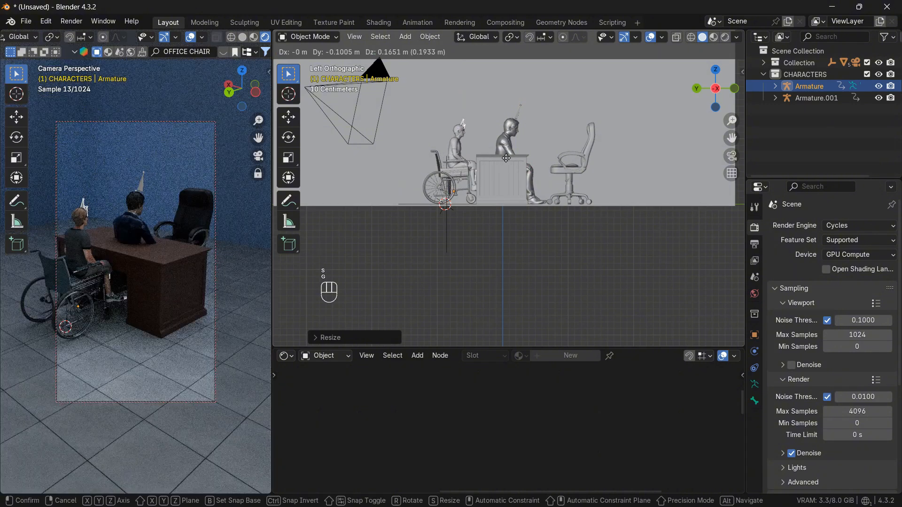
pyautogui.click(505, 162)
# Rotate the suited character 180° about Z to face the wheelchair and move it onto the office chair.
pyautogui.click(523, 115)
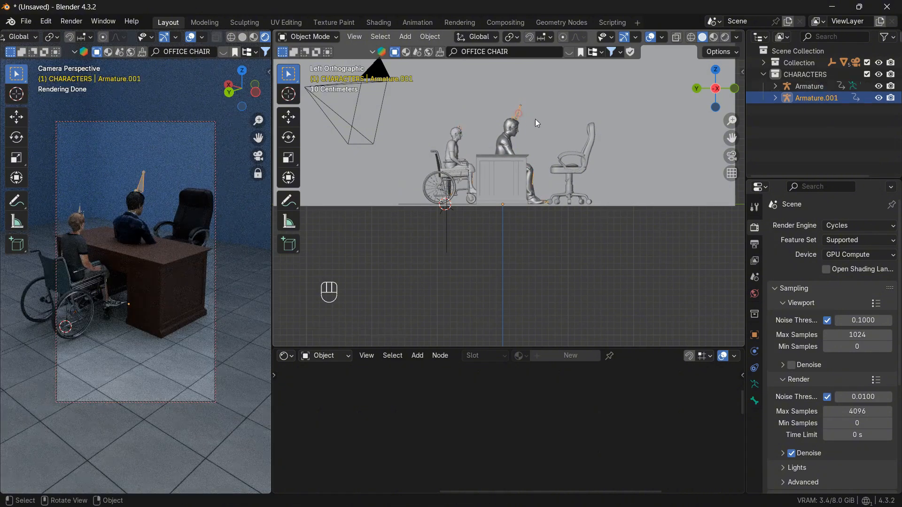
pyautogui.write('rz180')
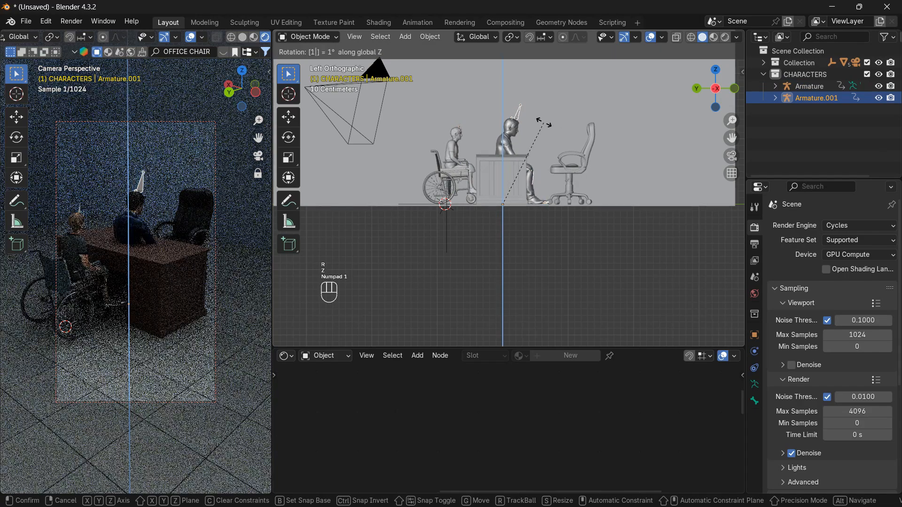
pyautogui.press('KP_Enter')
pyautogui.press('g')
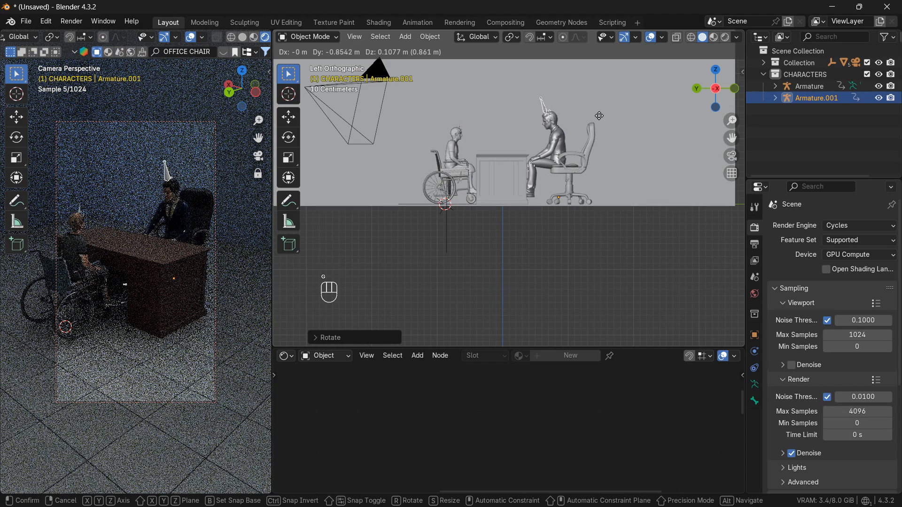
pyautogui.click(583, 160)
# Move the executive office chair along the Y axis closer to the desk.
pyautogui.click(579, 170)
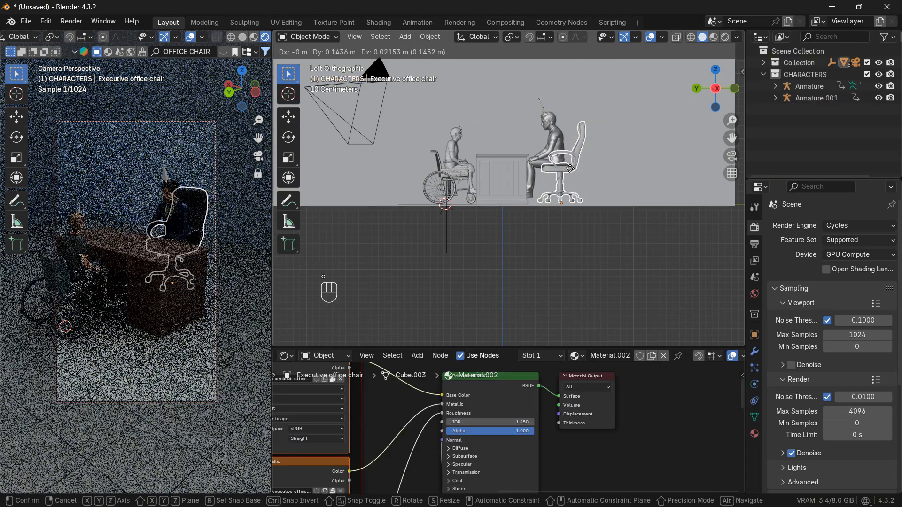
pyautogui.press('y')
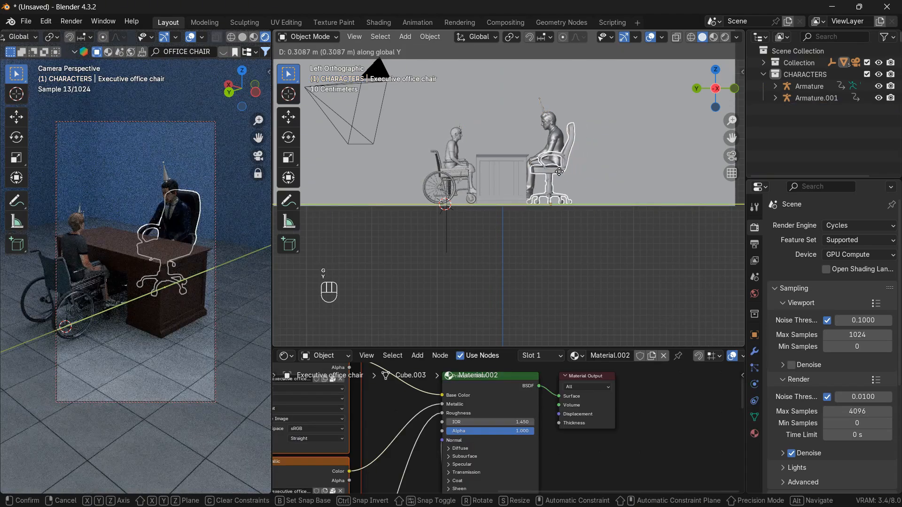
pyautogui.click(558, 176)
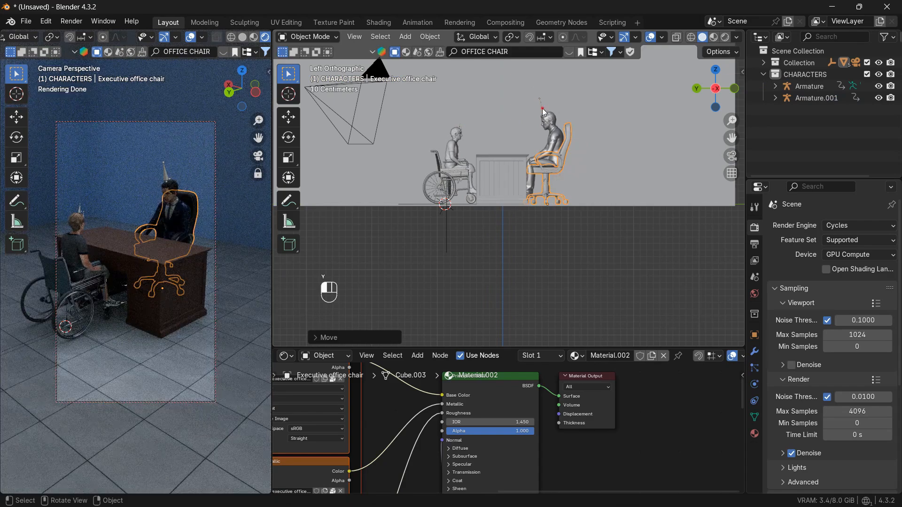
# Shift the suited character along the Y axis toward the desk, keeping it seated in the office chair.
pyautogui.click(546, 112)
pyautogui.press('g')
pyautogui.press('y')
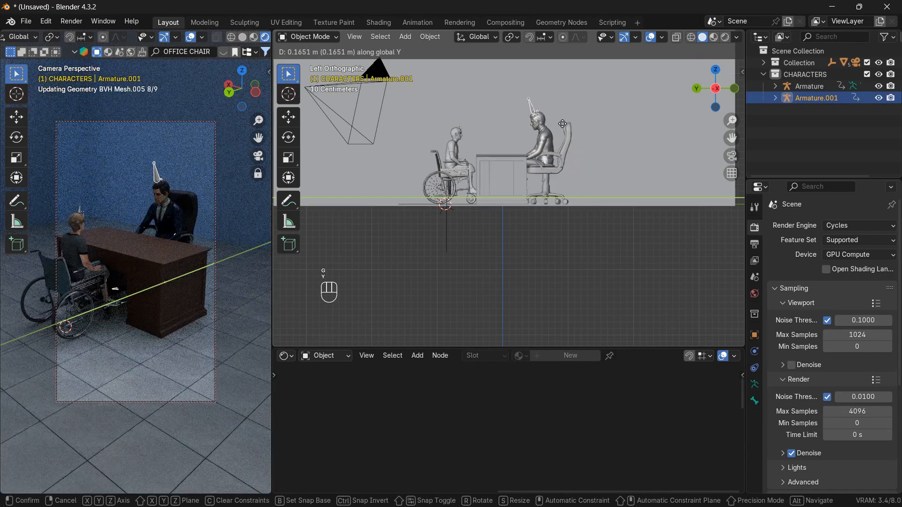
pyautogui.click(545, 134)
# Move the whole wheelchair along the Y axis slightly closer to the desk.
pyautogui.scroll(4, 545, 134)
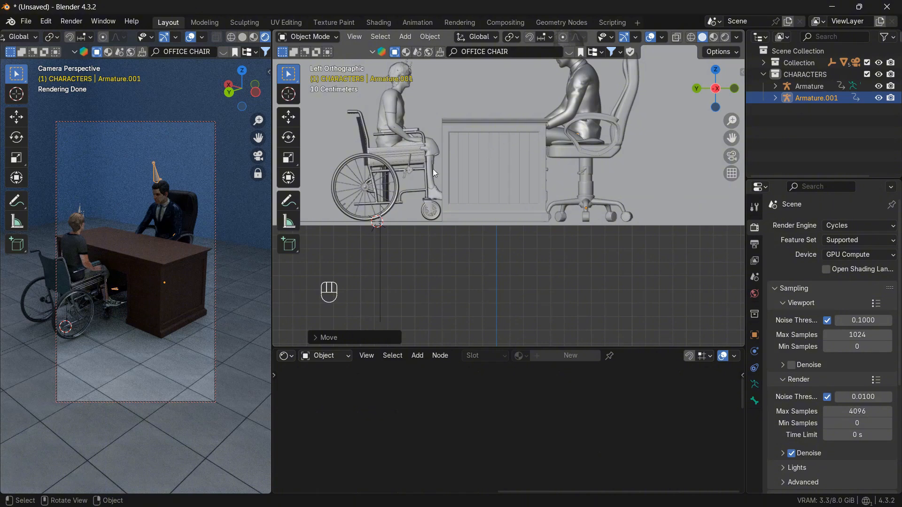
pyautogui.click(381, 194)
pyautogui.press('g')
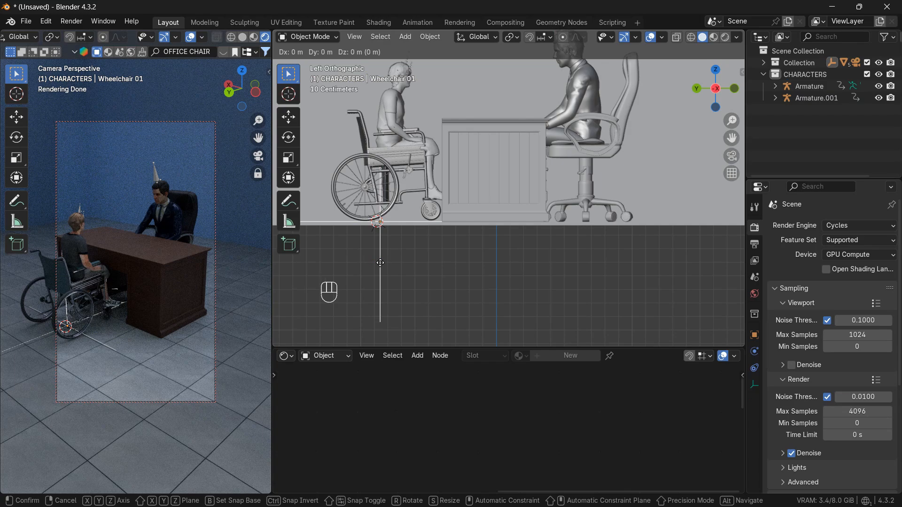
pyautogui.press('y')
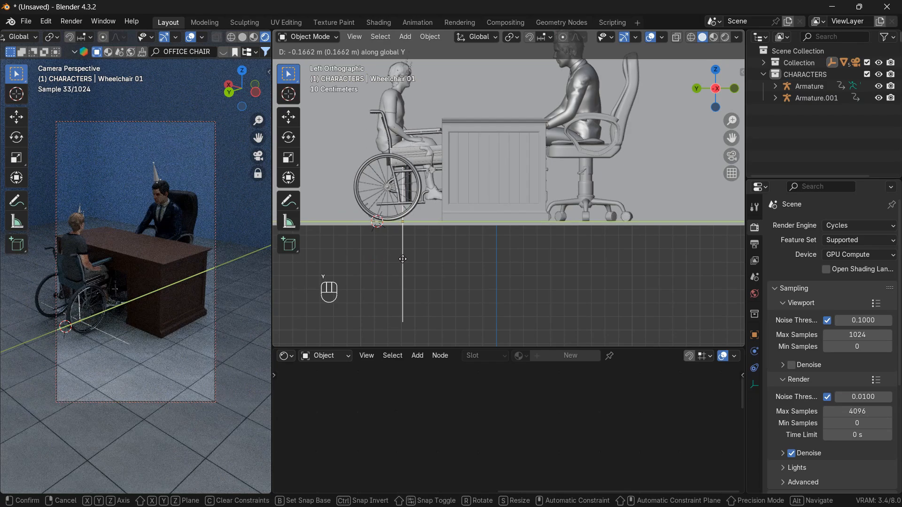
pyautogui.click(390, 258)
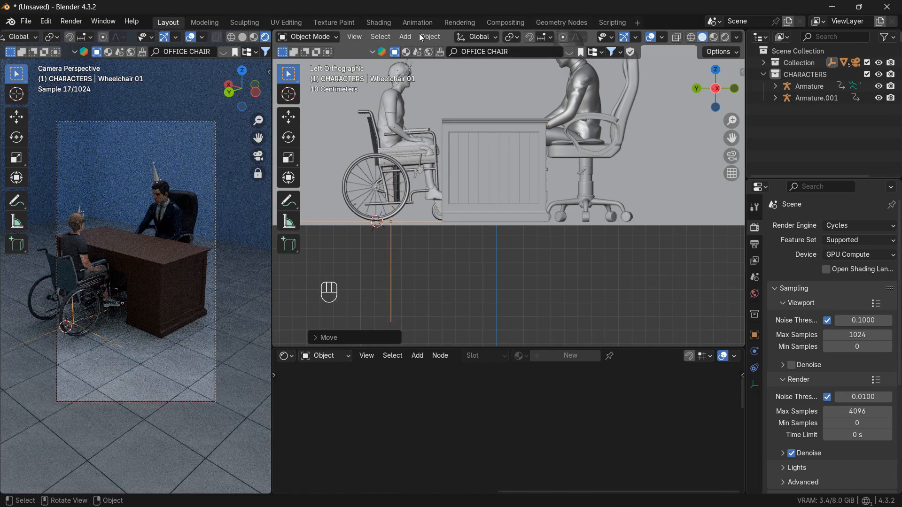
# Move the T-shirt character about 0.066 m along the Y axis toward the desk so it sits properly in the wheelchair.
pyautogui.keyDown('shift'); pyautogui.moveTo(415, 150); pyautogui.dragTo(418, 244, button='middle'); pyautogui.keyUp('shift')
pyautogui.click(409, 134)
pyautogui.press('g')
pyautogui.press('x')
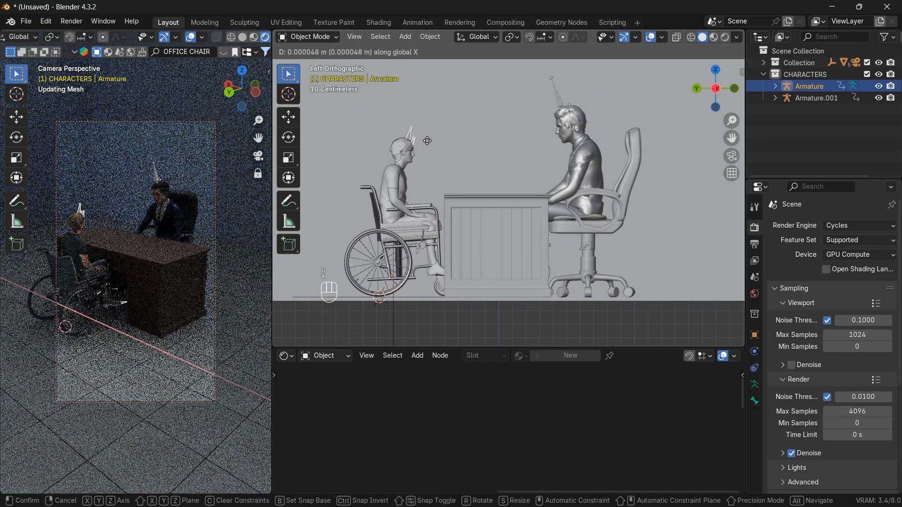
pyautogui.press('y')
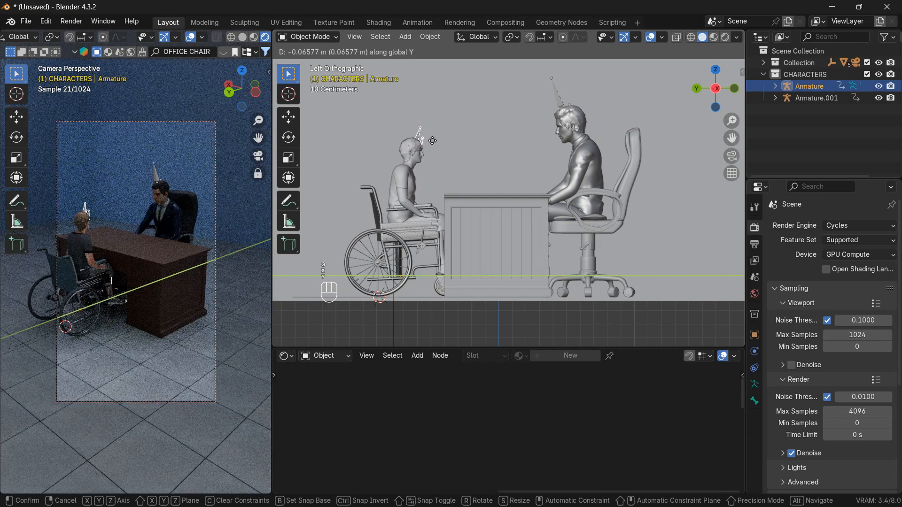
pyautogui.click(432, 140)
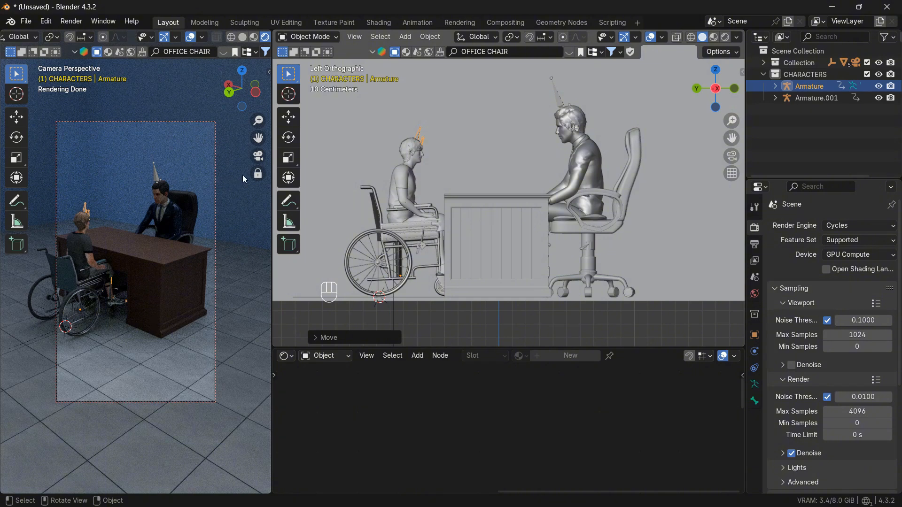
# Switch to the reference YouTube Short and examine the camera angle and seating of the office check-handover shot.
pyautogui.hotkey('alt', 'Tab')
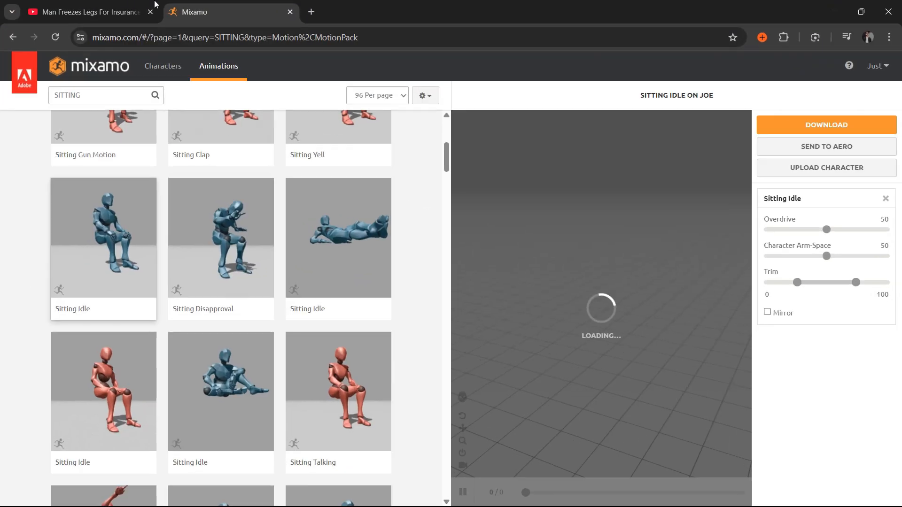
pyautogui.click(155, 4)
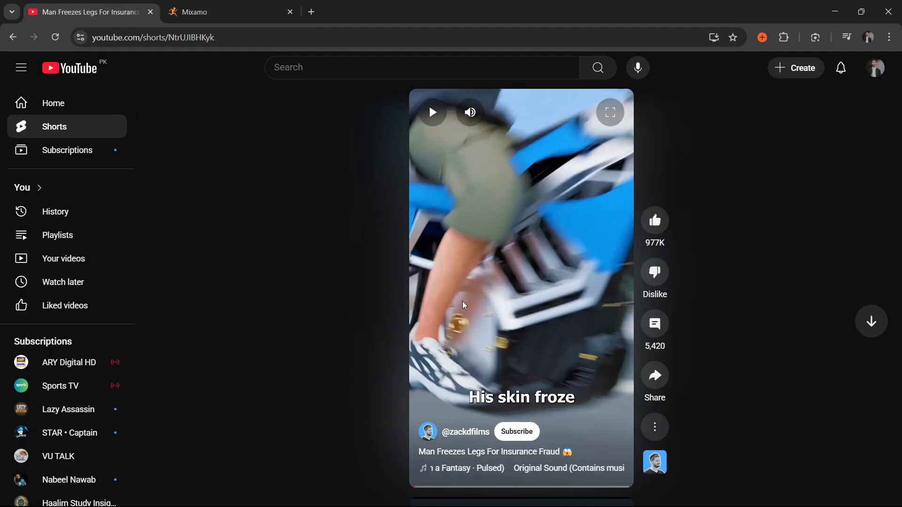
pyautogui.click(574, 487)
pyautogui.click(548, 300)
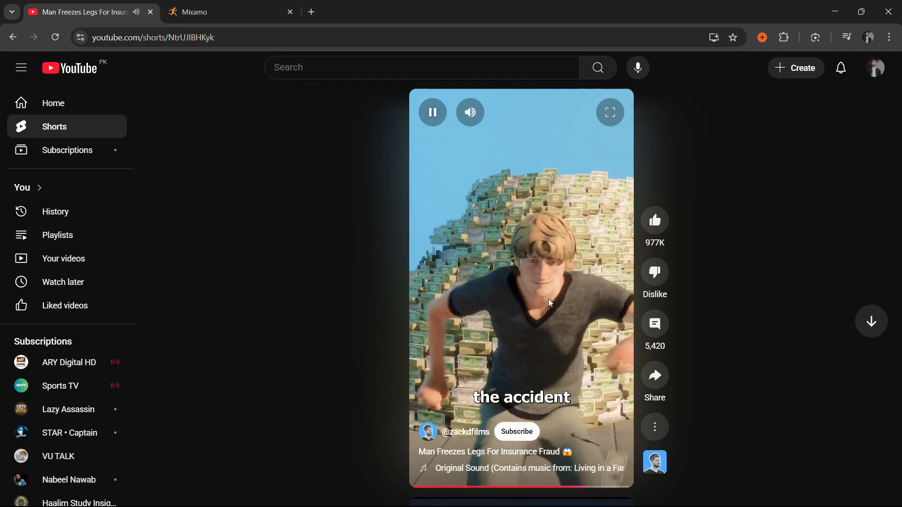
pyautogui.click(551, 317)
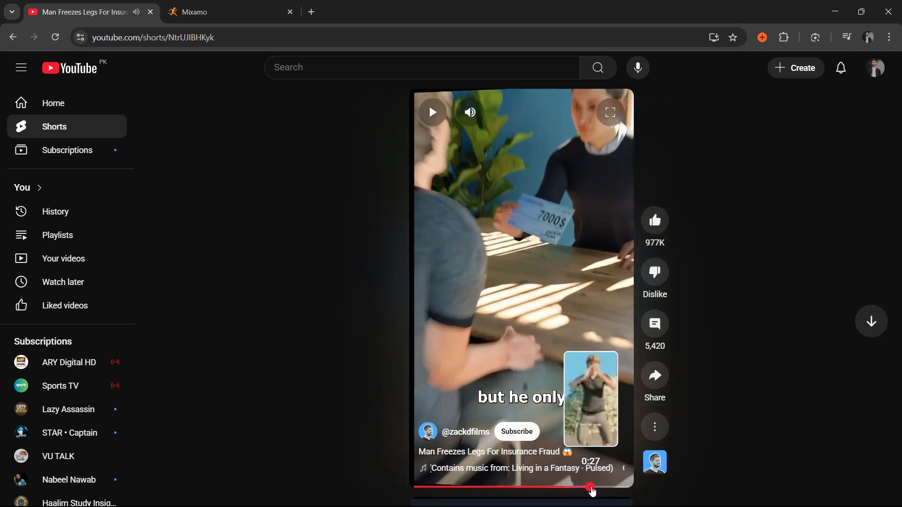
pyautogui.click(571, 326)
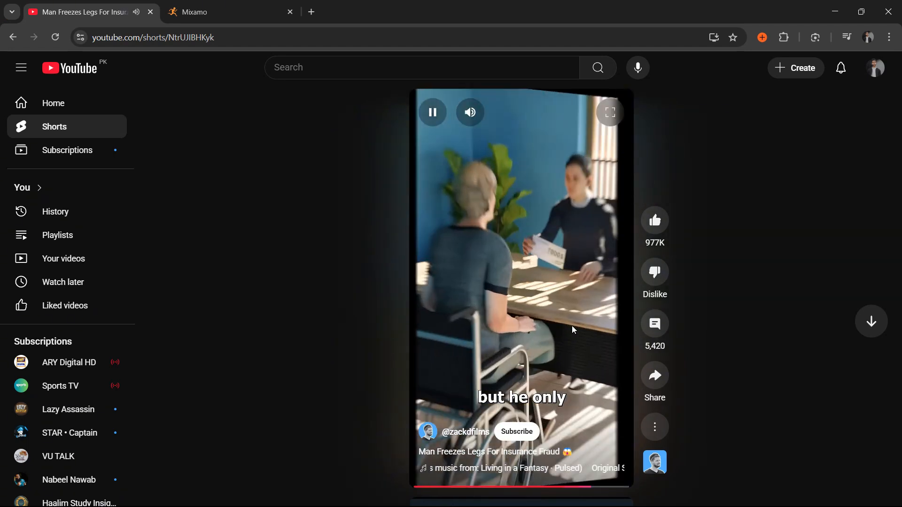
pyautogui.click(571, 326)
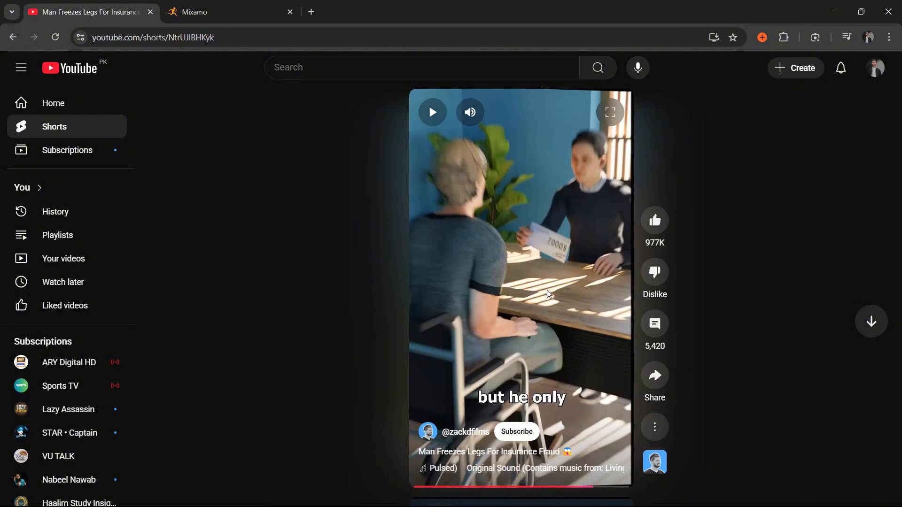
# Switch back to Blender and bring the camera closer and higher over the desk, at about X -2.28, Y 2.72, Z 1.94 m.
pyautogui.hotkey('alt', 'Tab')
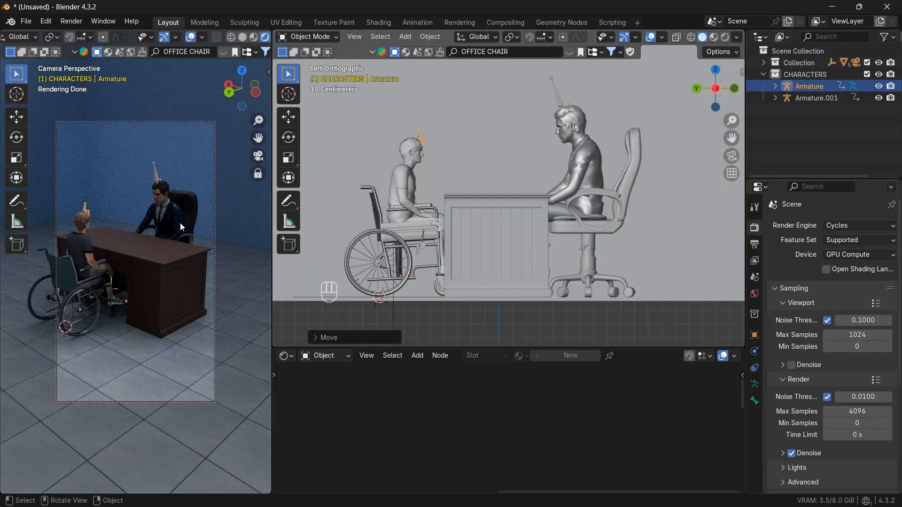
pyautogui.click(855, 64)
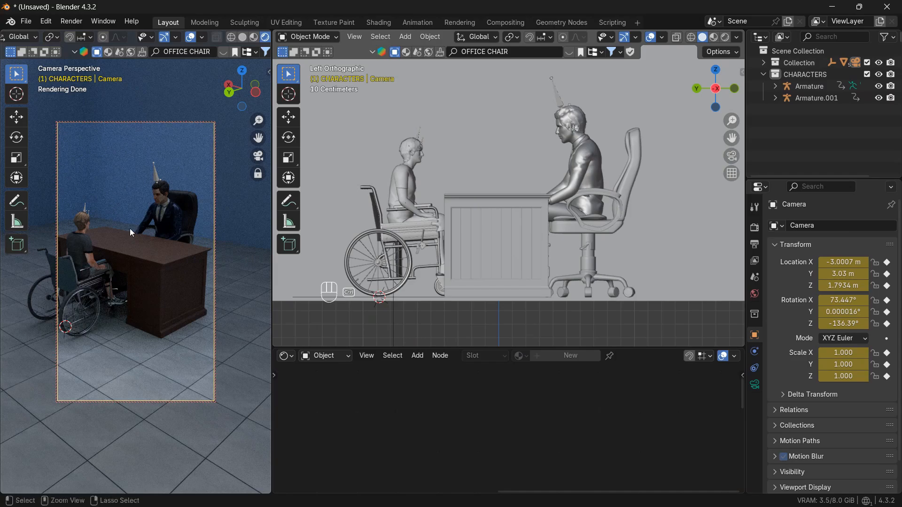
pyautogui.scroll(2, 130, 229)
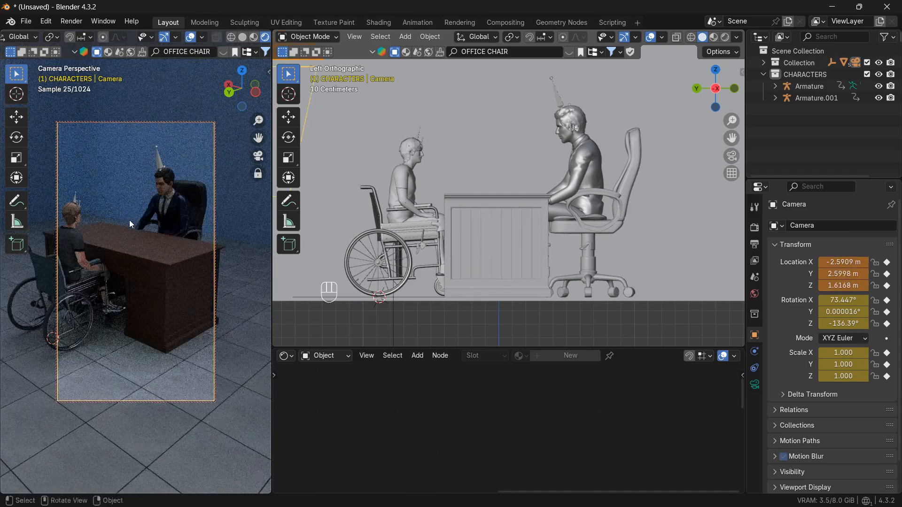
pyautogui.moveTo(130, 222)
pyautogui.mouseDown(button='middle')
pyautogui.moveTo(135, 207)
pyautogui.moveTo(134, 243)
pyautogui.moveTo(142, 232)
pyautogui.mouseUp(button='middle')
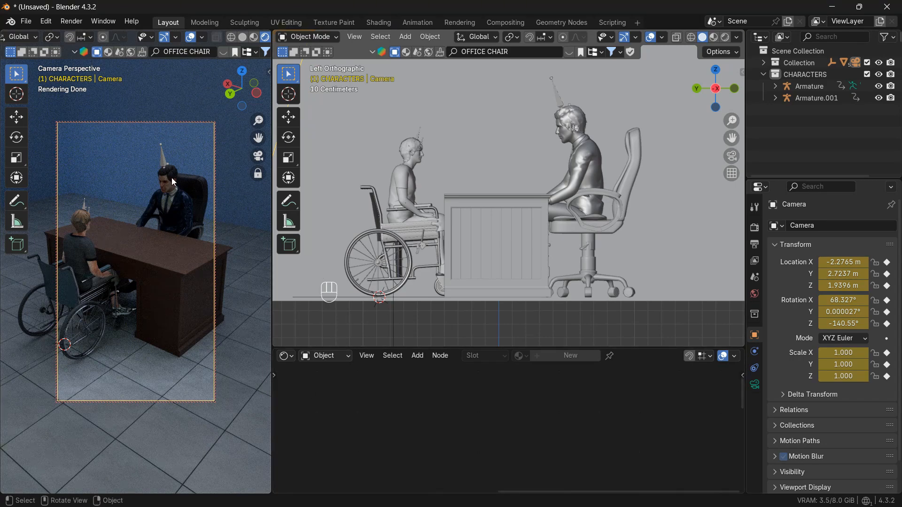
# Brighten the environment lighting of the rendered camera view through its viewport shading settings.
pyautogui.scroll(-3, 255, 38)
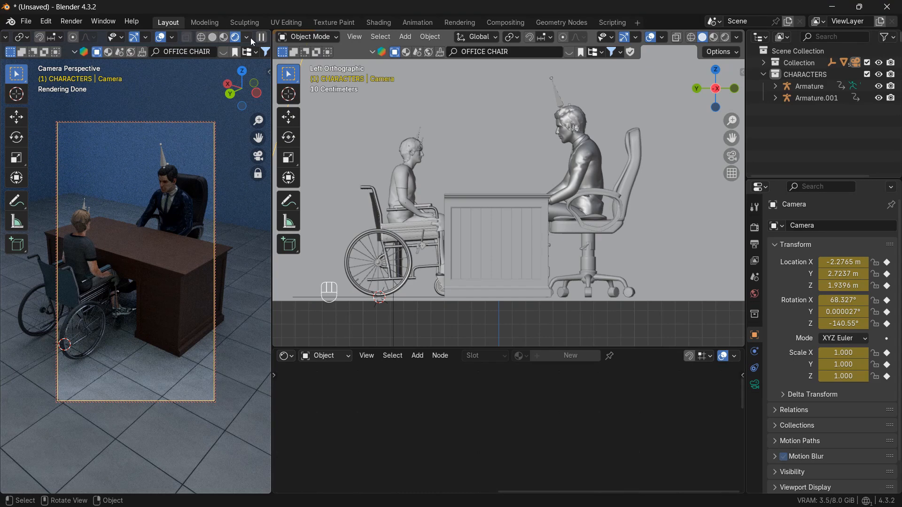
pyautogui.click(248, 37)
pyautogui.moveTo(215, 216); pyautogui.dragTo(264, 215)
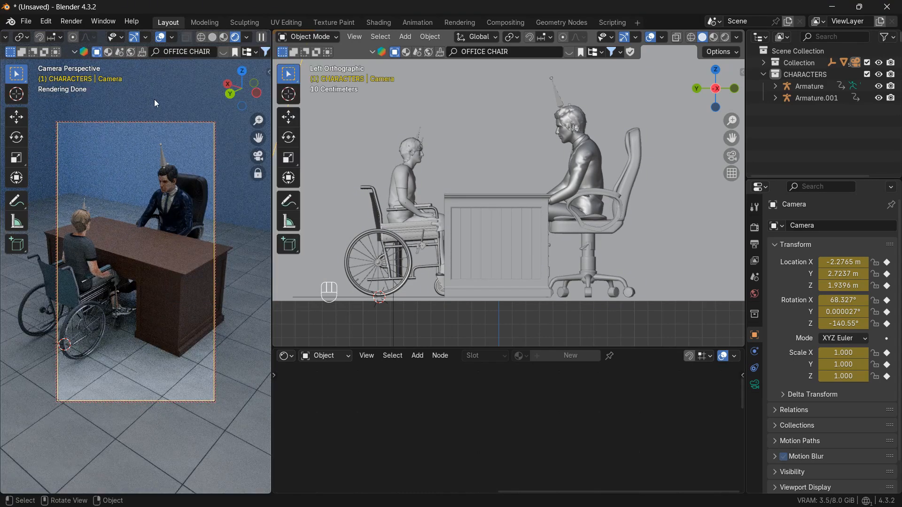
# Disconnect the texture feeding the Roughness input of the suit's Ch33_body material.
pyautogui.click(154, 100)
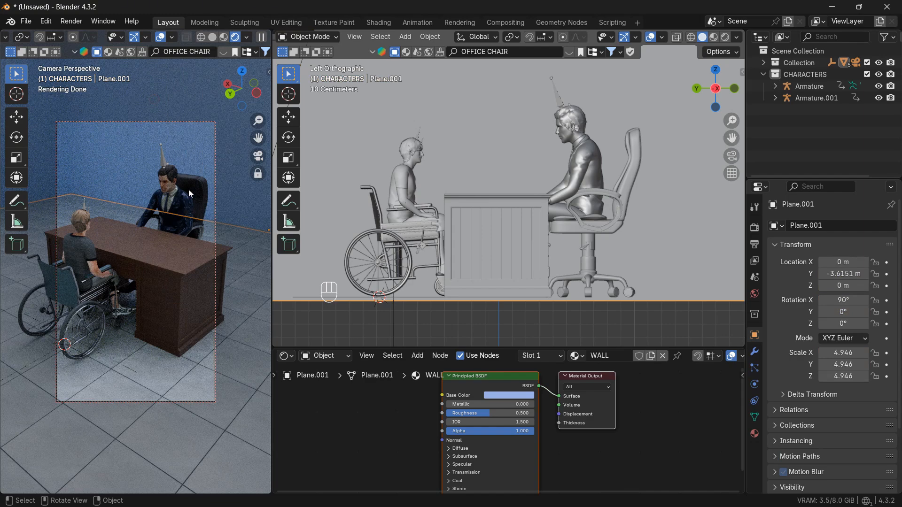
pyautogui.click(188, 207)
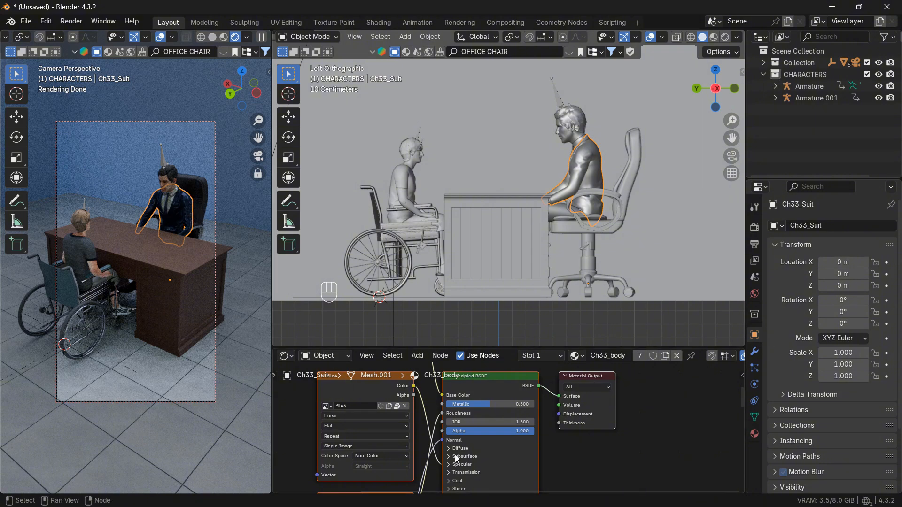
pyautogui.scroll(3, 455, 455)
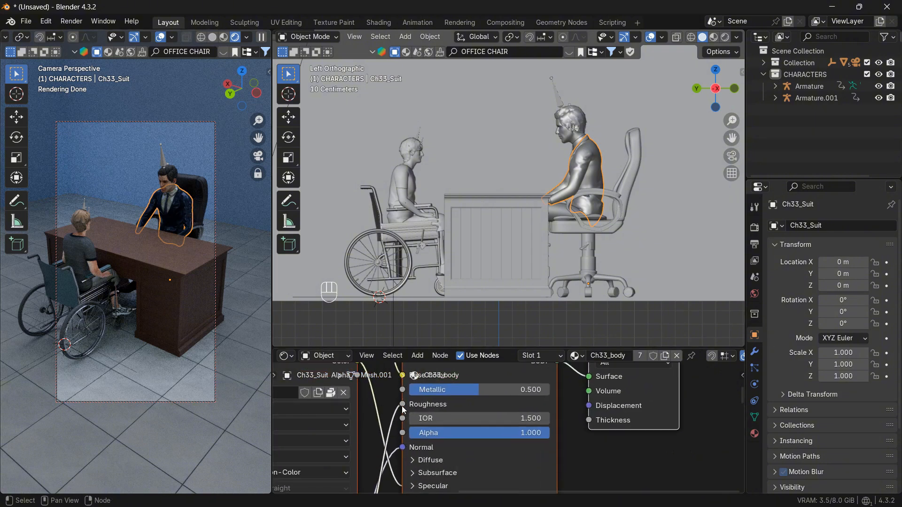
pyautogui.moveTo(401, 405); pyautogui.dragTo(389, 408)
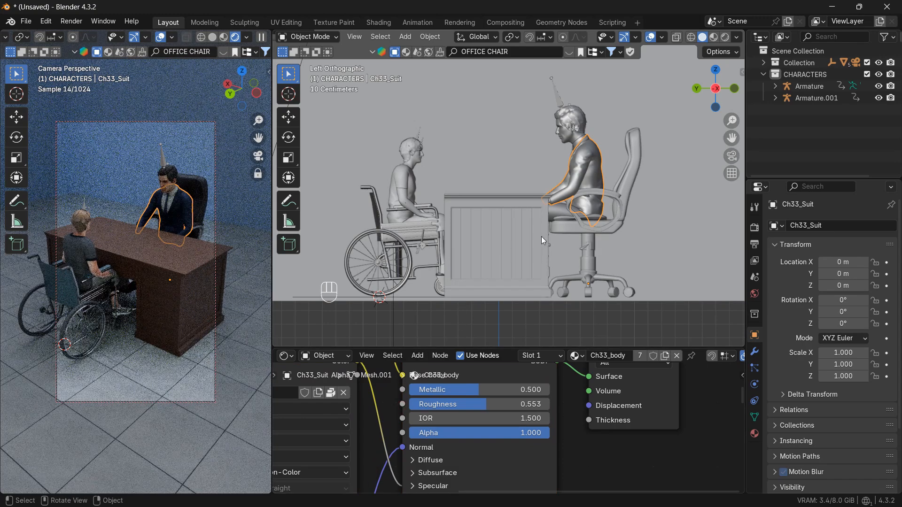
# Disconnect the Roughness textures in the wheelchair character's body and clothing materials, including Bottommat, and hide the camera view's overlays.
pyautogui.click(558, 208)
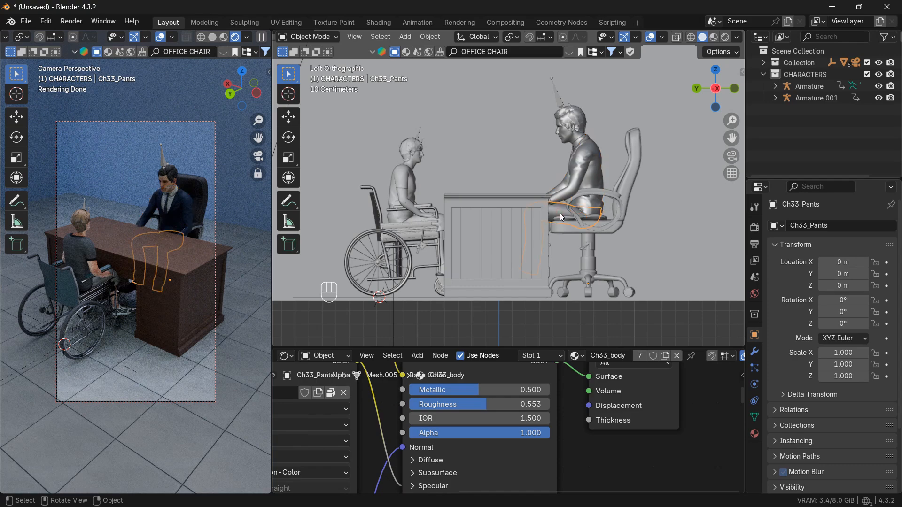
pyautogui.click(569, 144)
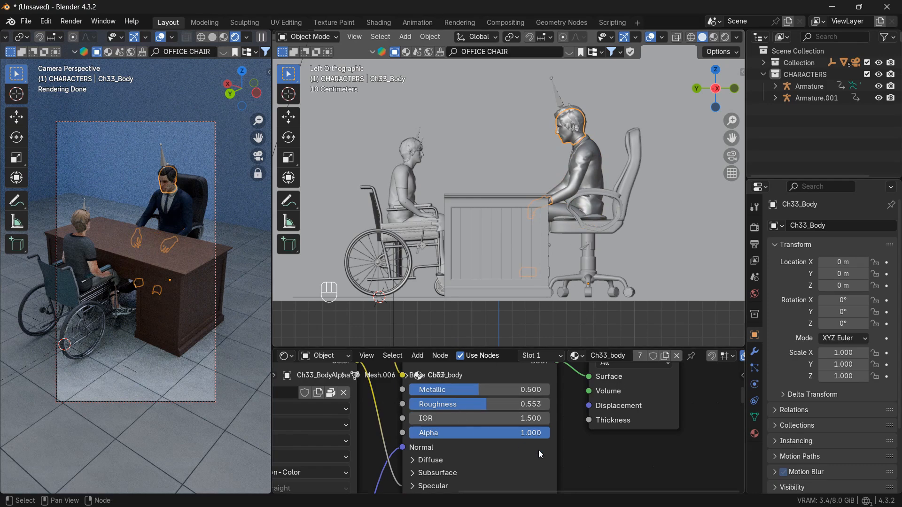
pyautogui.click(413, 183)
pyautogui.moveTo(402, 404); pyautogui.dragTo(398, 373)
pyautogui.click(413, 217)
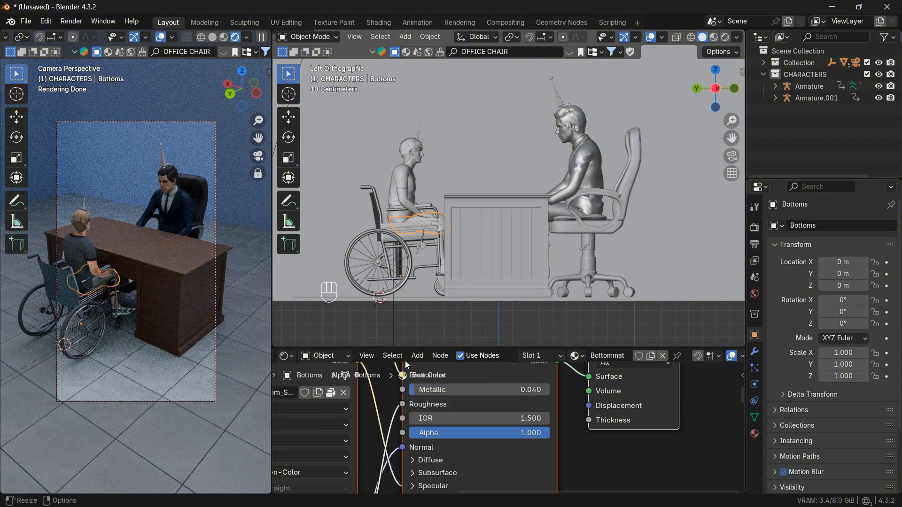
pyautogui.moveTo(402, 404); pyautogui.dragTo(388, 402)
pyautogui.click(413, 225)
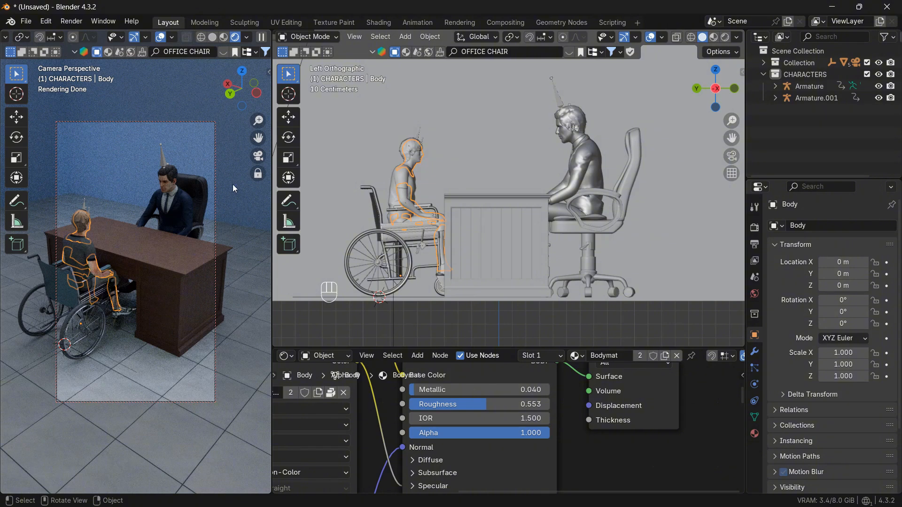
pyautogui.click(162, 38)
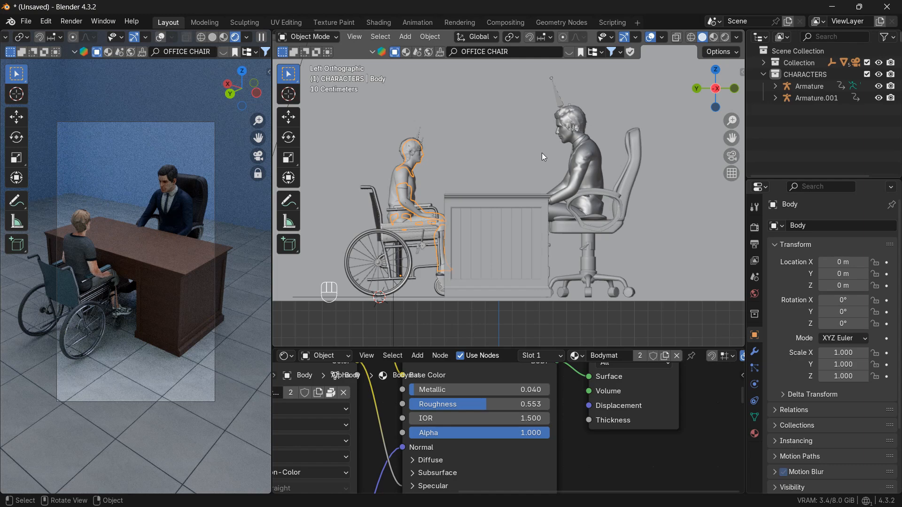
# Put the suited man's armature, Armature.001, into Pose Mode and display its bones in front of the mesh.
pyautogui.moveTo(698, 90); pyautogui.dragTo(646, 177)
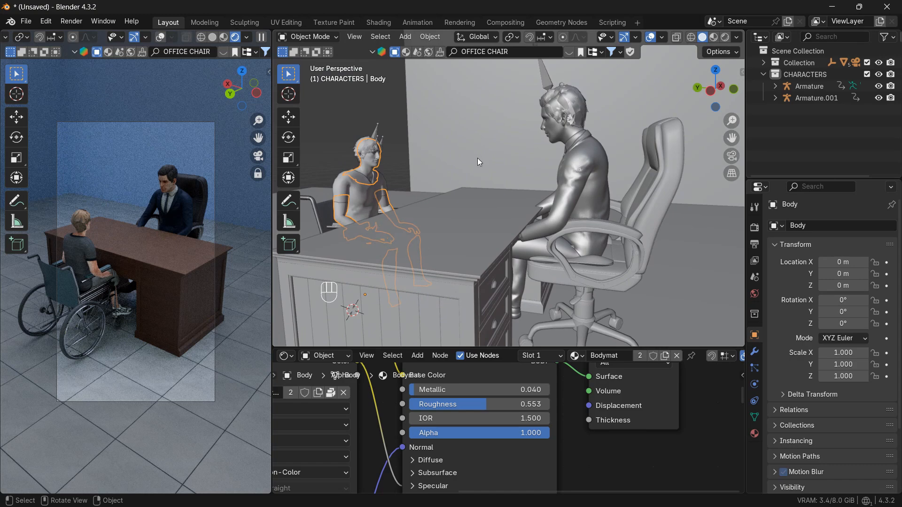
pyautogui.moveTo(715, 77); pyautogui.dragTo(728, 83)
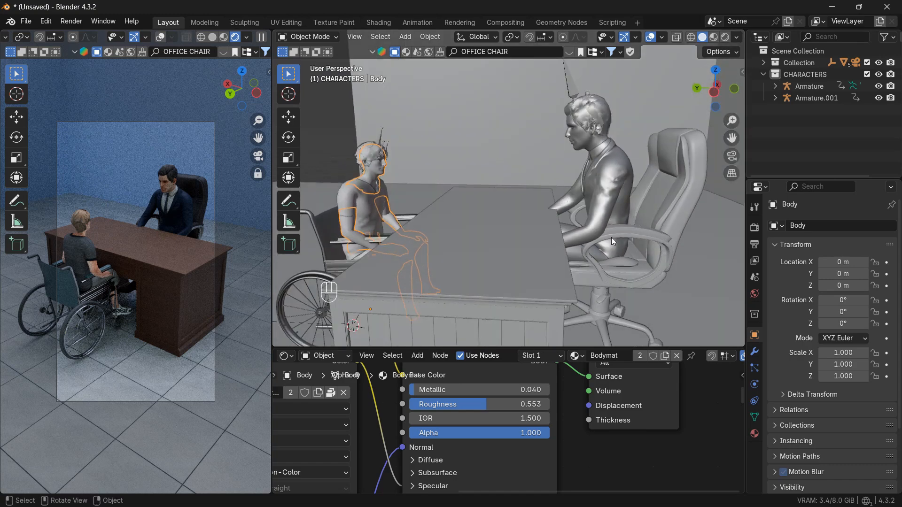
pyautogui.click(565, 88)
pyautogui.click(307, 37)
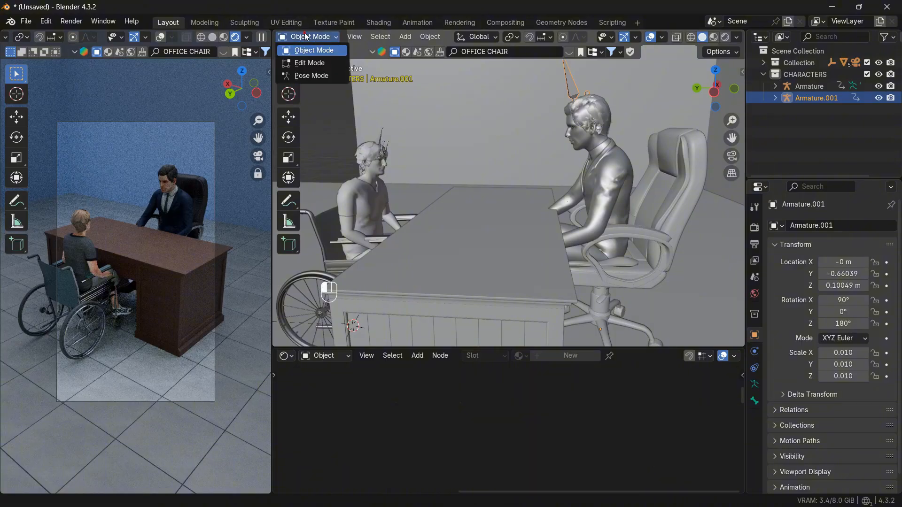
pyautogui.click(305, 73)
pyautogui.click(754, 384)
pyautogui.click(822, 396)
# Try to rotate the suited man's left forearm up onto the desktop.
pyautogui.click(581, 238)
pyautogui.press('r')
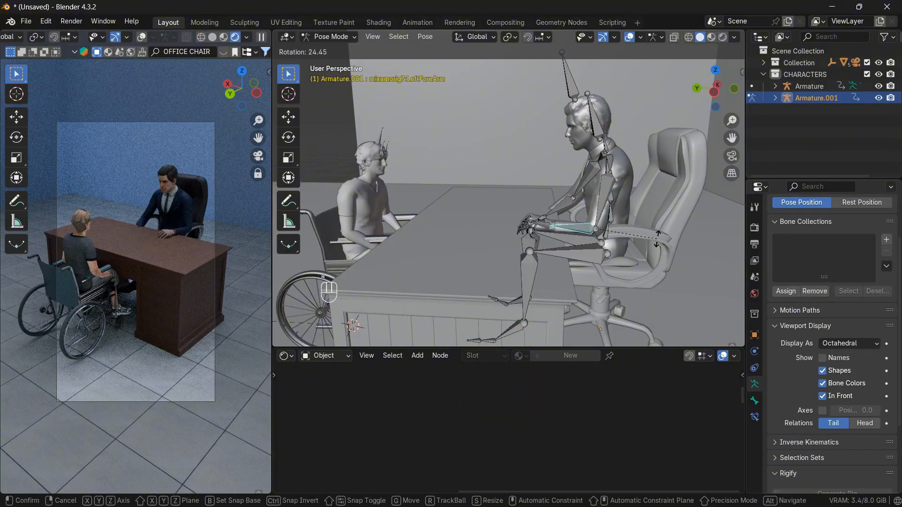
pyautogui.click(566, 221)
# Try to adjust the finger bones of the suited man's left hand by rotating them about the X axis.
pyautogui.scroll(4, 564, 216)
pyautogui.scroll(3, 179, 223)
pyautogui.scroll(4, 568, 188)
pyautogui.click(568, 189)
pyautogui.press('r')
pyautogui.press('x')
pyautogui.click(559, 202)
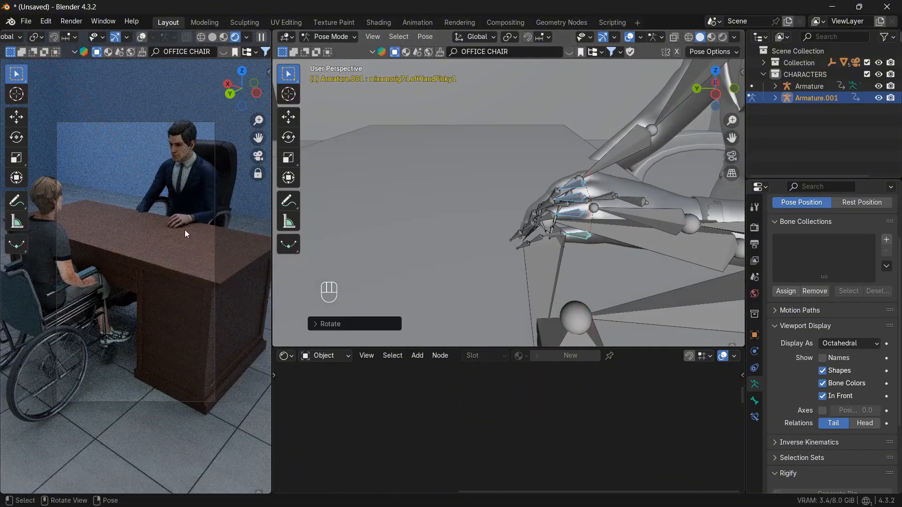
# Try to reach the suited man's right arm forward over the desk and adjust the rotation of his spine.
pyautogui.scroll(-5, 554, 202)
pyautogui.click(591, 202)
pyautogui.press('r')
pyautogui.press('z')
pyautogui.click(594, 134)
pyautogui.press('r')
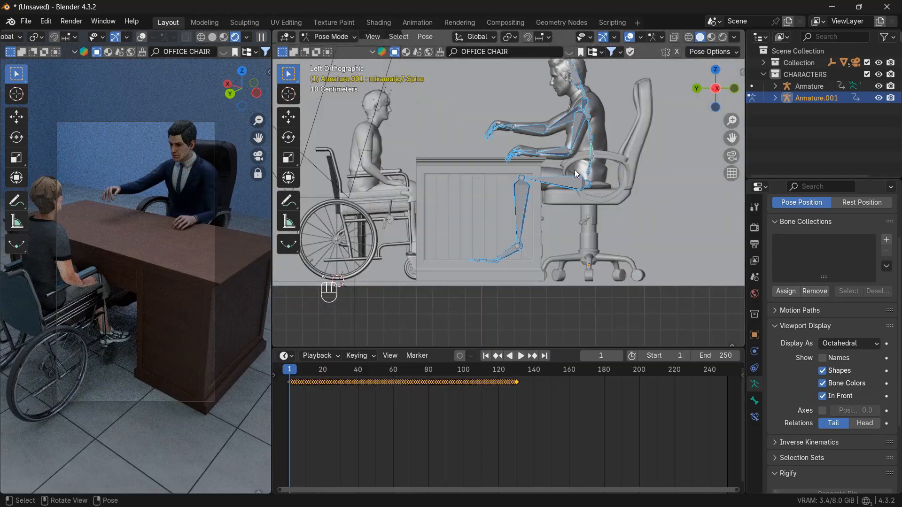
# Delete all keyframes from the suited man's left shoulder, arm, forearm, hand and finger bones.
pyautogui.moveTo(714, 90); pyautogui.dragTo(668, 173)
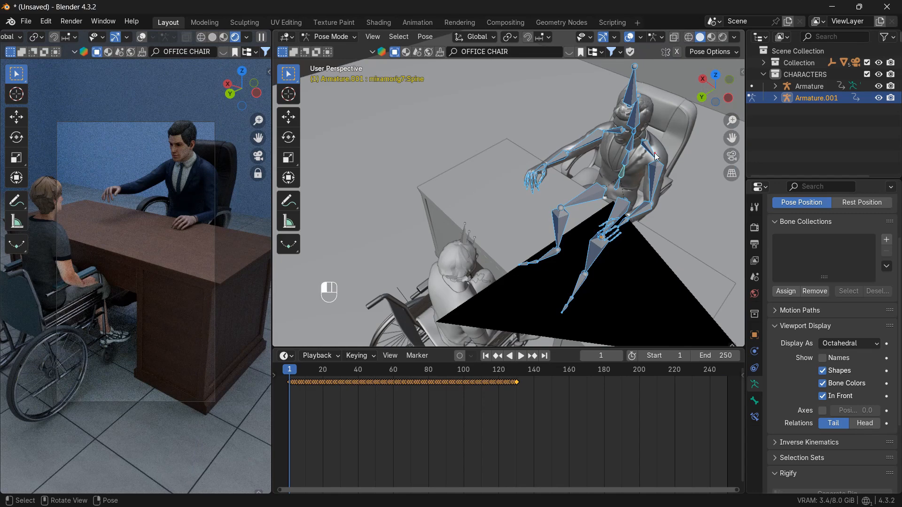
pyautogui.click(654, 153)
pyautogui.keyDown('shift'); pyautogui.click(654, 178); pyautogui.keyUp('shift')
pyautogui.keyDown('shift'); pyautogui.click(640, 209); pyautogui.keyUp('shift')
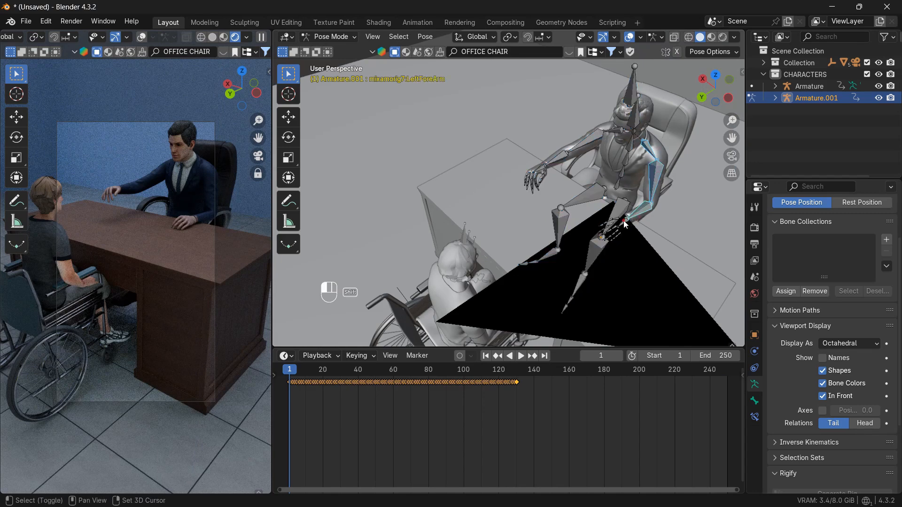
pyautogui.keyDown('shift'); pyautogui.click(623, 221); pyautogui.keyUp('shift')
pyautogui.scroll(2, 629, 227)
pyautogui.moveTo(630, 227)
pyautogui.keyDown('shift'); pyautogui.mouseDown(button='middle')
pyautogui.moveTo(650, 243)
pyautogui.moveTo(526, 183)
pyautogui.moveTo(669, 252)
pyautogui.moveTo(642, 233)
pyautogui.mouseUp(button='middle'); pyautogui.keyUp('shift')
pyautogui.keyDown('shift'); pyautogui.moveTo(642, 233); pyautogui.dragTo(628, 277, button='middle'); pyautogui.keyUp('shift')
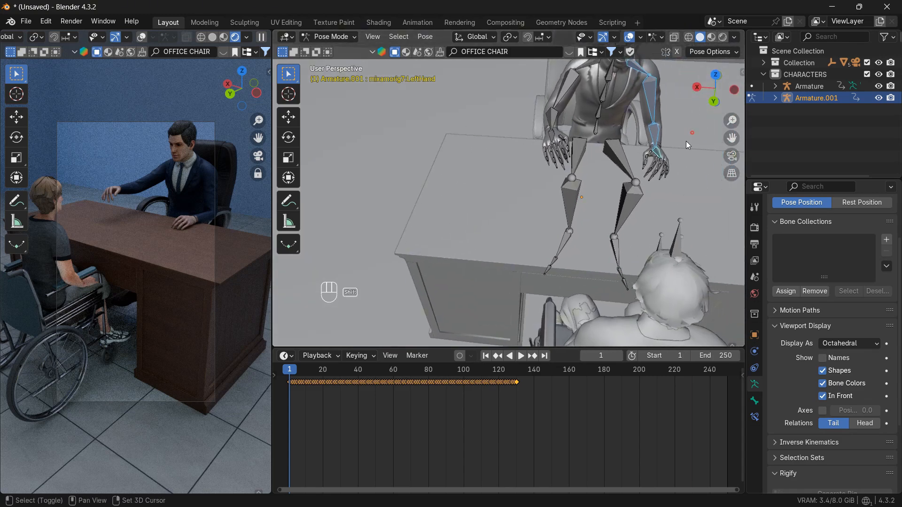
pyautogui.keyDown('shift'); pyautogui.moveTo(693, 133); pyautogui.dragTo(641, 182); pyautogui.keyUp('shift')
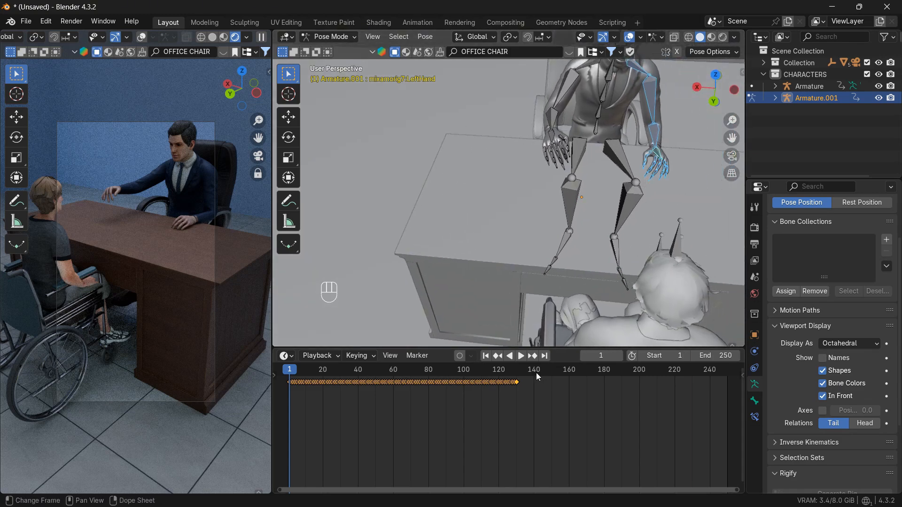
pyautogui.keyDown('shift'); pyautogui.moveTo(636, 113); pyautogui.dragTo(626, 130, button='middle'); pyautogui.keyUp('shift')
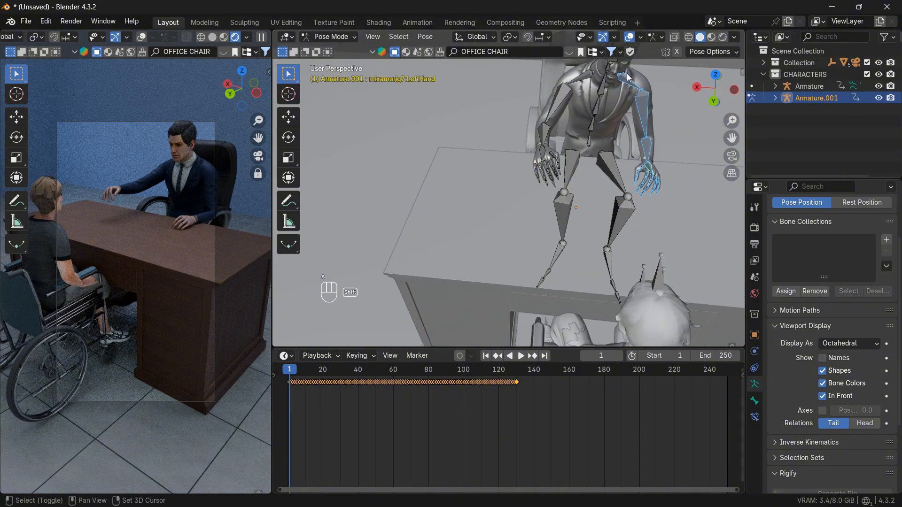
pyautogui.press('x')
pyautogui.click(393, 413)
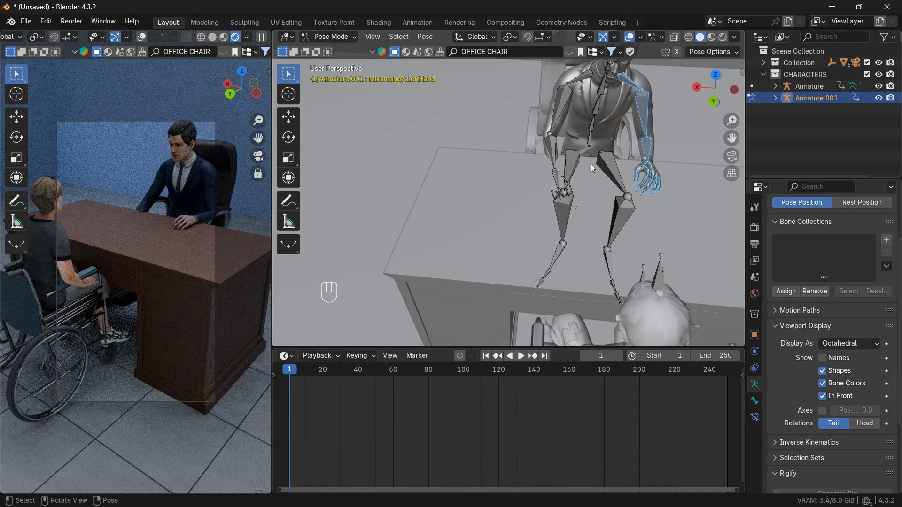
pyautogui.hotkey('ctrl', 'z')
pyautogui.press('x')
pyautogui.click(517, 424)
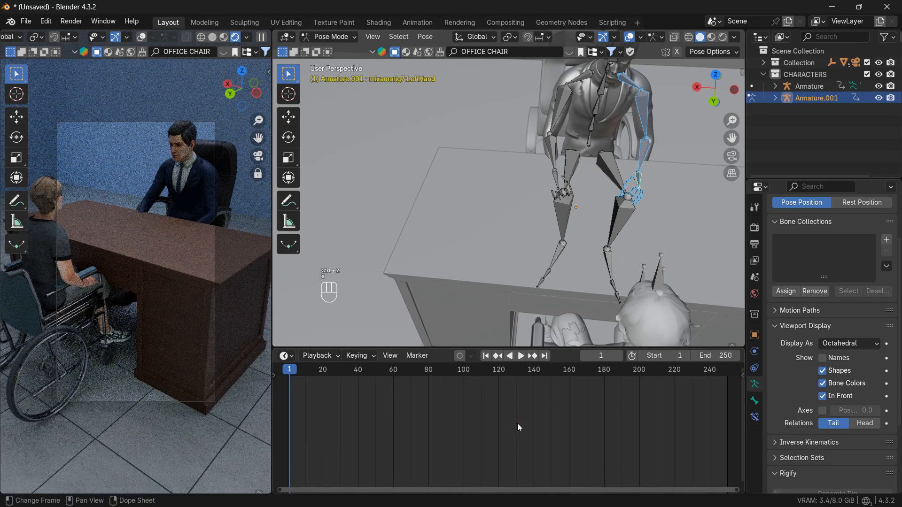
# Rotate the suited man's right shoulder, arm, forearm and hand bones so the arm reaches forward over the desk.
pyautogui.click(567, 98)
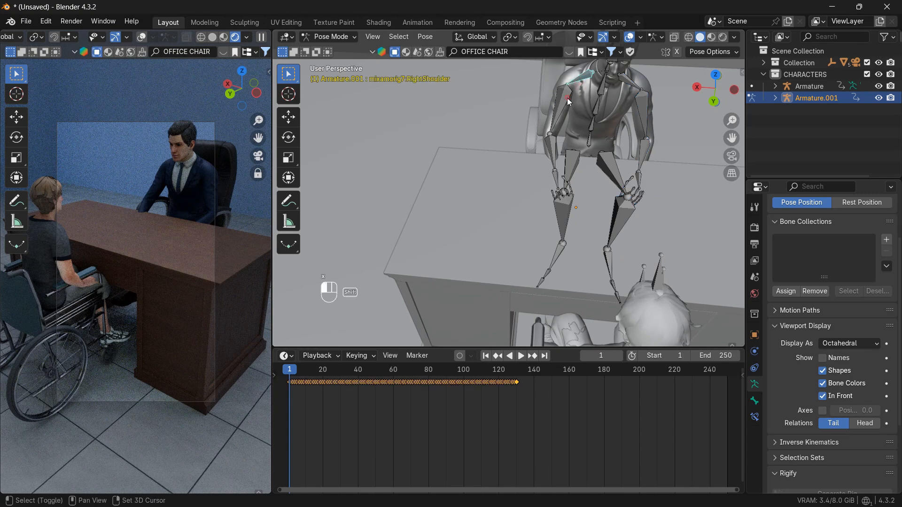
pyautogui.keyDown('shift'); pyautogui.click(557, 171); pyautogui.keyUp('shift')
pyautogui.keyDown('shift'); pyautogui.click(558, 181); pyautogui.keyUp('shift')
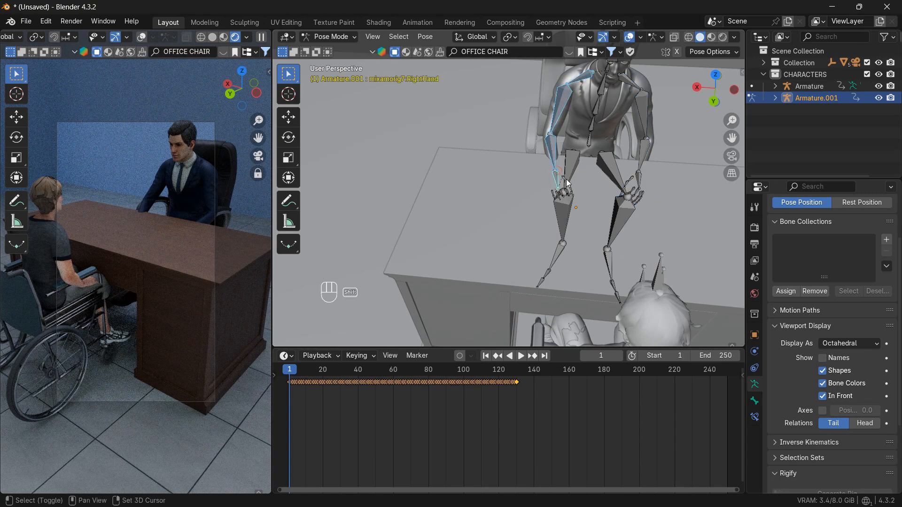
pyautogui.moveTo(557, 180); pyautogui.dragTo(472, 160, button='middle')
pyautogui.scroll(2, 545, 201)
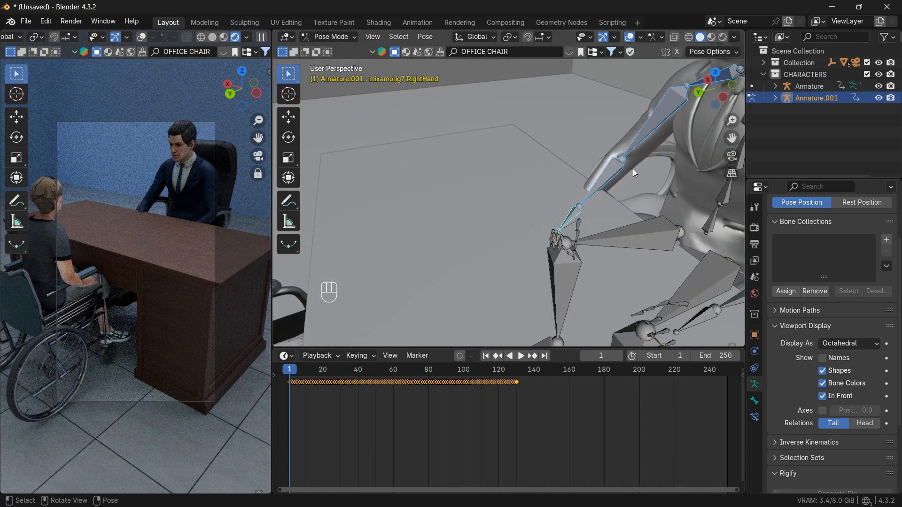
pyautogui.press('r')
pyautogui.press('r')
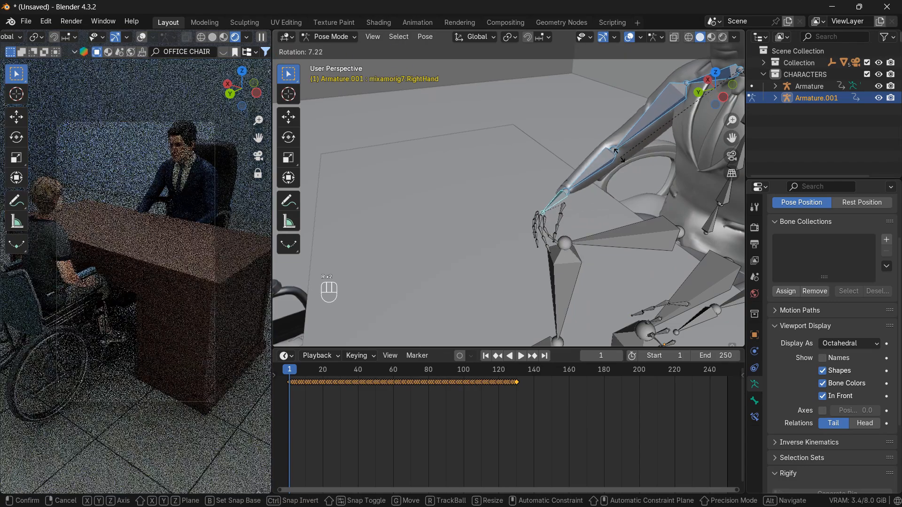
pyautogui.click(607, 115)
# Add the right hand's finger bones to the selection and delete all keyframes of the suited man's right arm.
pyautogui.keyDown('shift'); pyautogui.moveTo(557, 125); pyautogui.dragTo(475, 218); pyautogui.keyUp('shift')
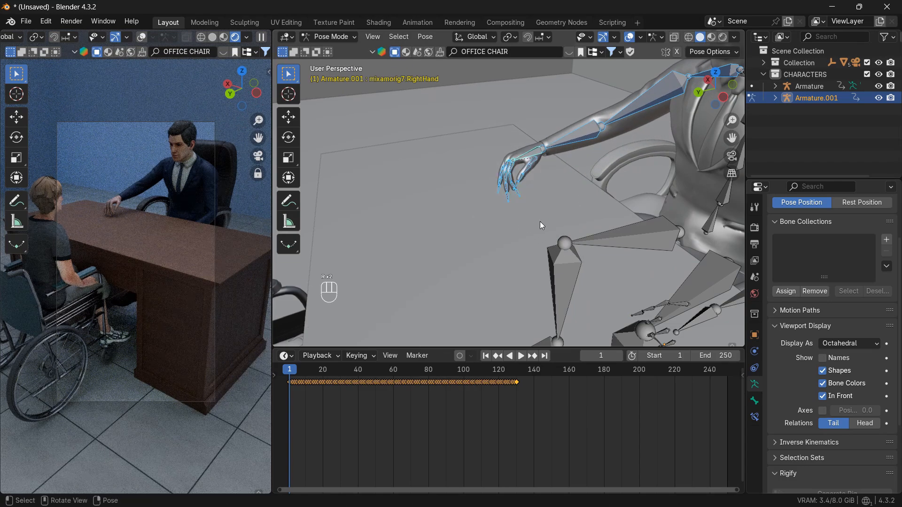
pyautogui.press('a')
pyautogui.press('x')
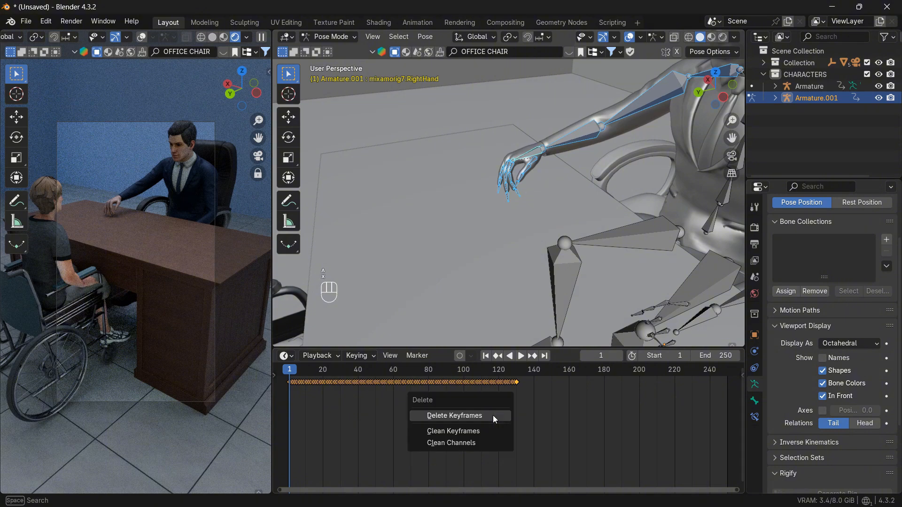
pyautogui.click(492, 415)
# Rotate the suited man's left forearm onto the desk and bend his left hand's fingers about their local X axis.
pyautogui.scroll(-3, 507, 292)
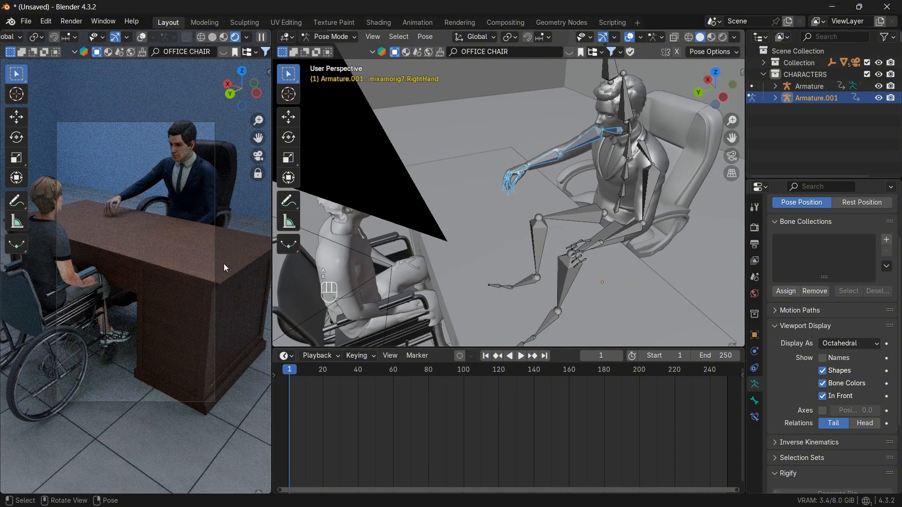
pyautogui.click(645, 156)
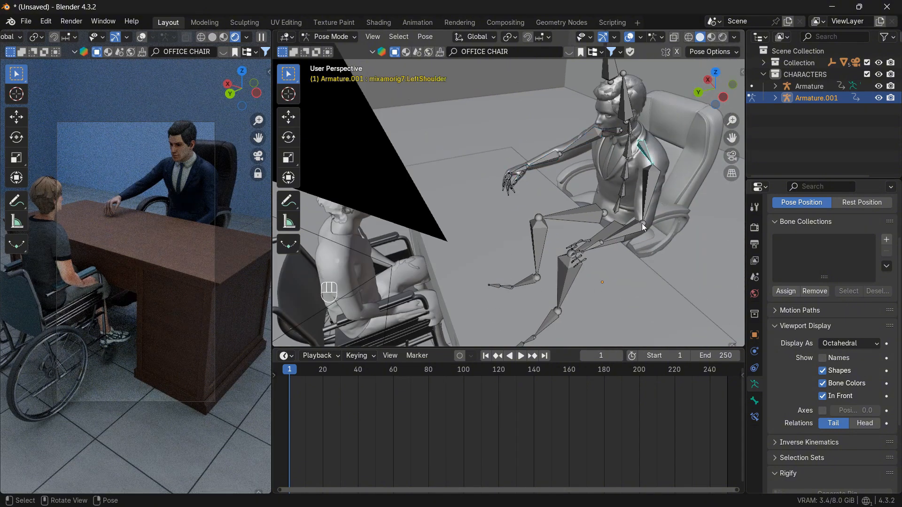
pyautogui.click(673, 191)
pyautogui.click(724, 97)
pyautogui.press('r')
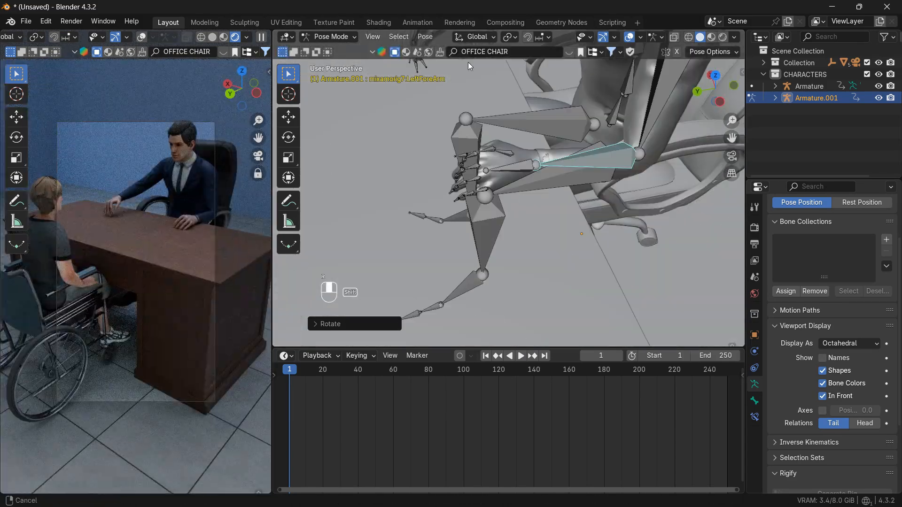
pyautogui.keyDown('alt'); pyautogui.scroll(2, 636, 150); pyautogui.keyUp('alt')
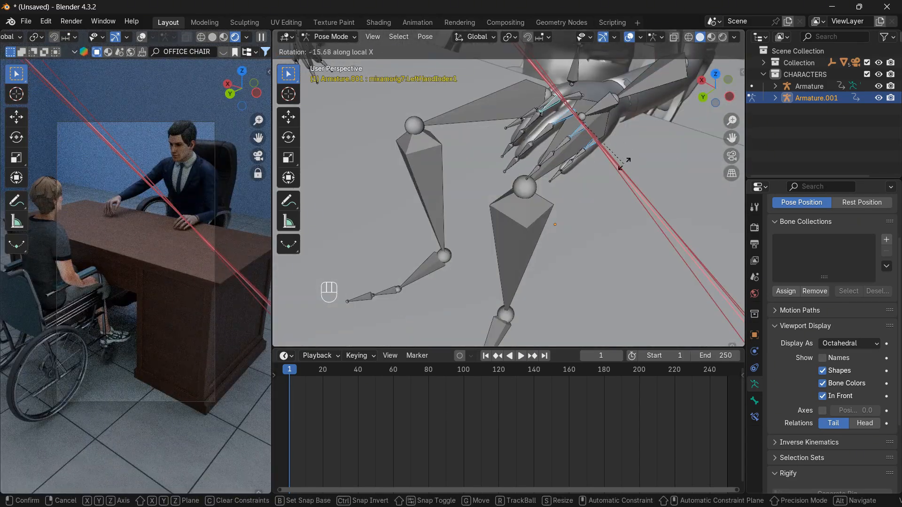
pyautogui.keyDown('shift'); pyautogui.click(458, 119); pyautogui.keyUp('shift')
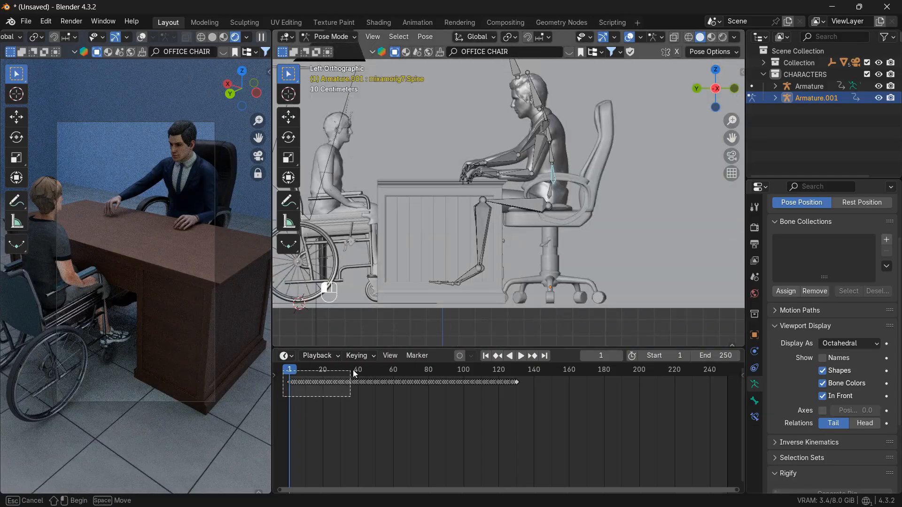
# Lean the suited man's spine forward and rotate his left and right upper arms so both hands sit over the desk.
pyautogui.hotkey('shift', 'd')
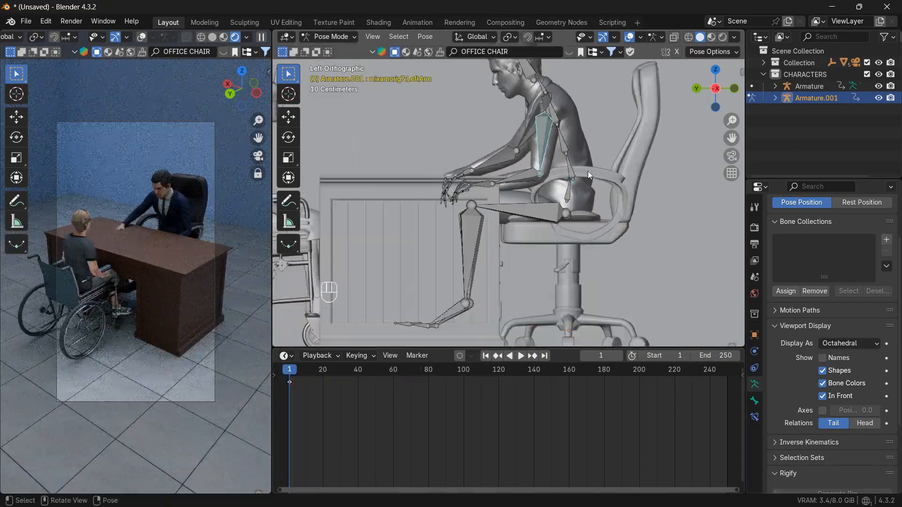
pyautogui.press('r')
pyautogui.click(567, 196)
pyautogui.press('KP_7')
pyautogui.press('r')
pyautogui.press('r')
pyautogui.click(572, 183)
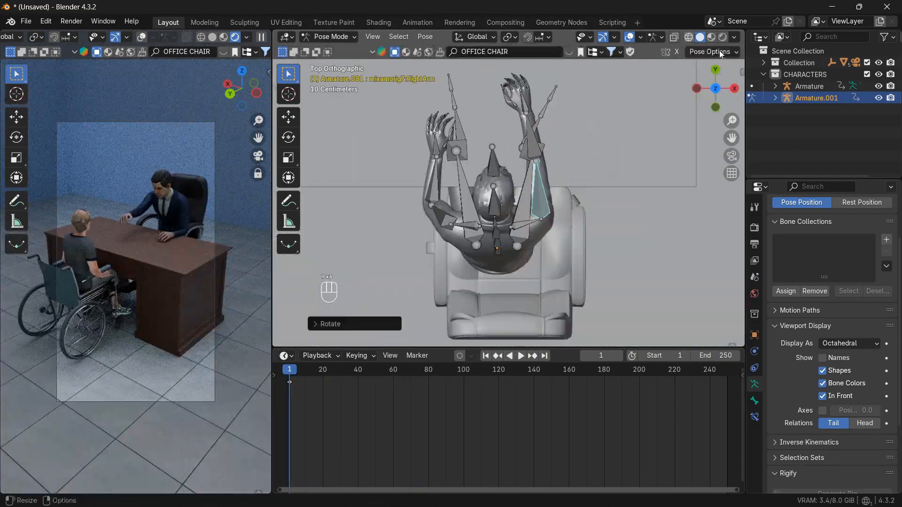
# Insert a keyframe for all of the suited man's bones at frame 1 and return the armature to Object Mode.
pyautogui.moveTo(572, 183); pyautogui.dragTo(488, 180, button='middle')
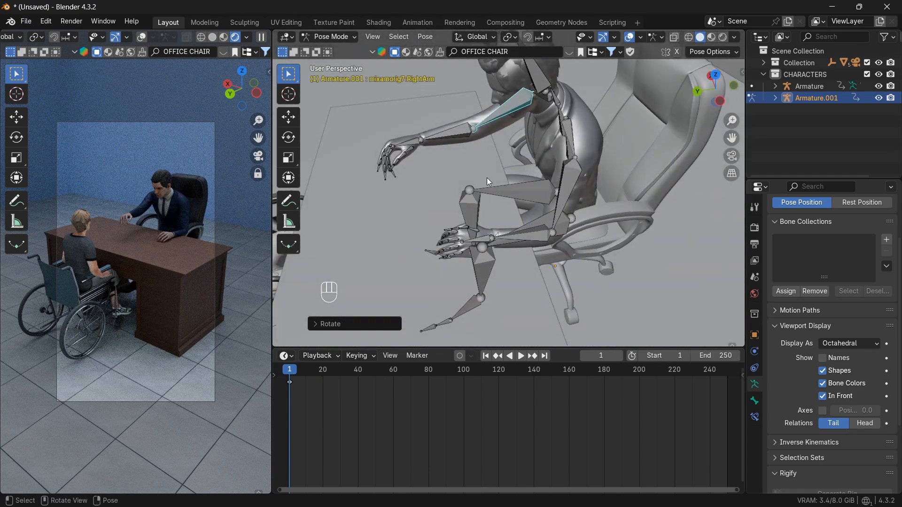
pyautogui.press('a')
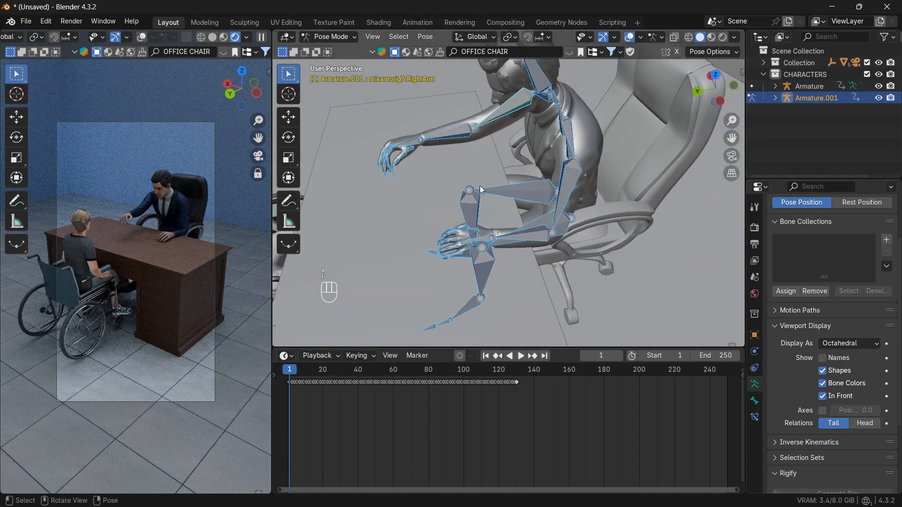
pyautogui.click(412, 209)
pyautogui.scroll(2, 412, 210)
pyautogui.scroll(-1, 412, 209)
pyautogui.click(326, 37)
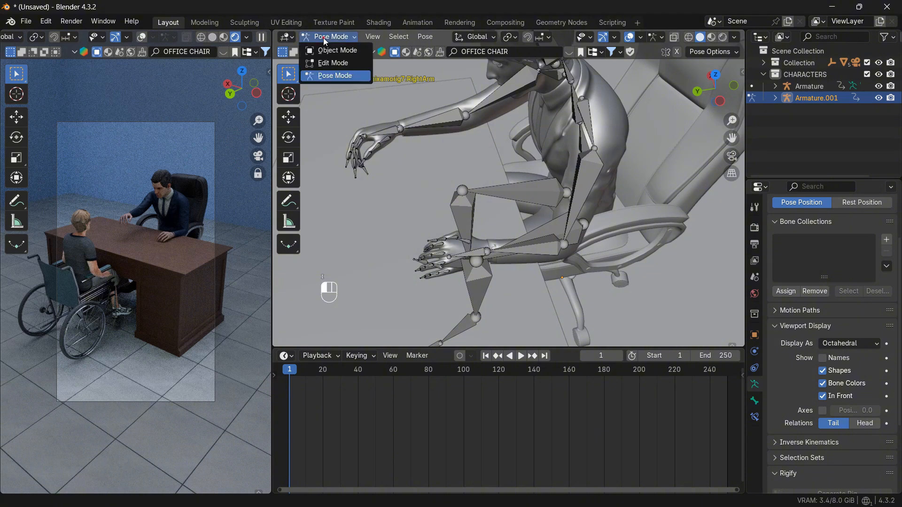
pyautogui.click(325, 51)
pyautogui.moveTo(384, 227); pyautogui.dragTo(406, 188, button='middle')
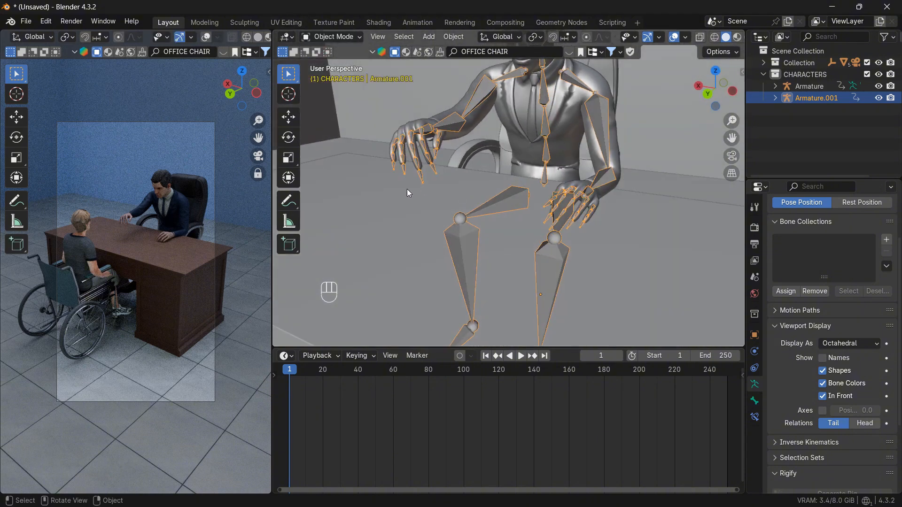
# Place the 3D cursor at the suited man's right hand and add a plane mesh there.
pyautogui.click(432, 148)
pyautogui.press('a')
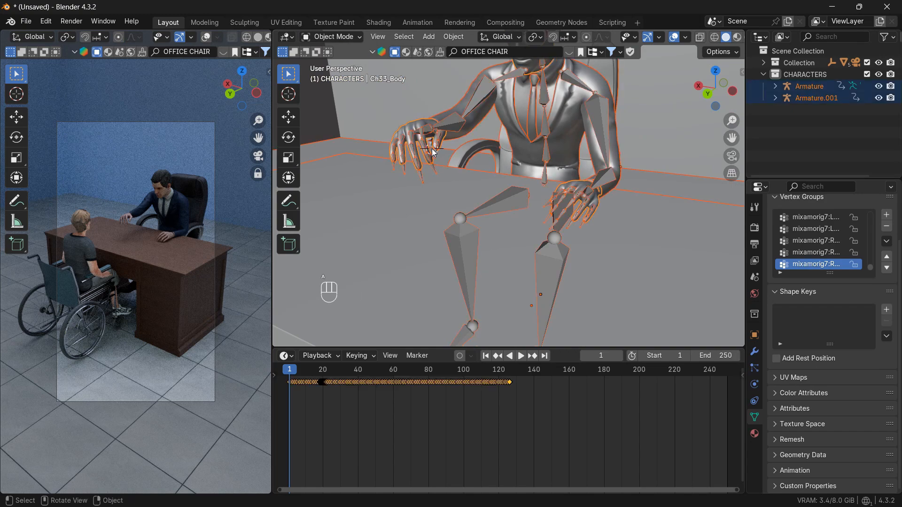
pyautogui.click(432, 149)
pyautogui.hotkey('shift', 'a')
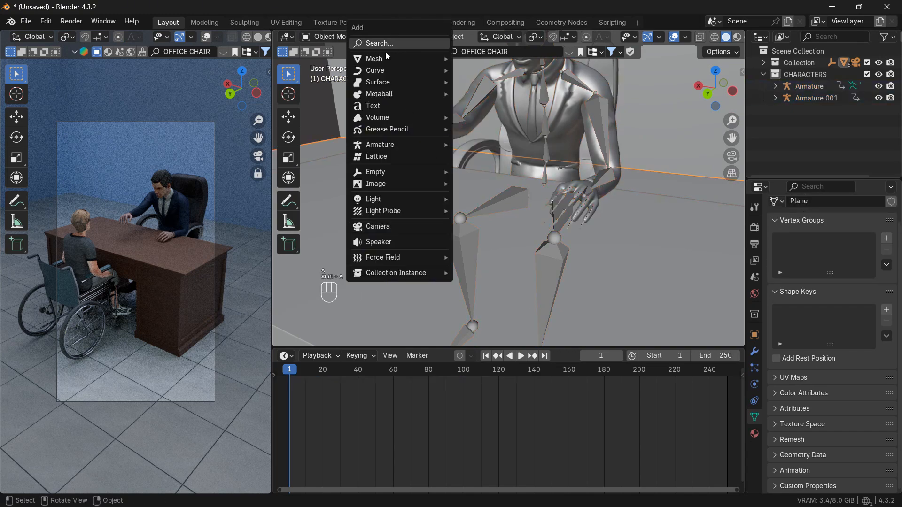
pyautogui.moveTo(386, 58)
pyautogui.click(541, 60)
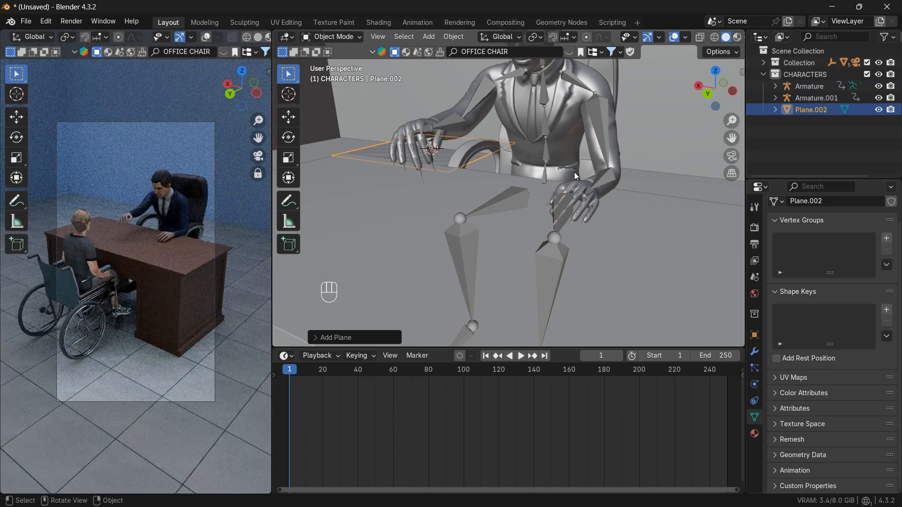
# Stand the new plane upright by rotating it 90° about the X axis, and scale it down.
pyautogui.press('r')
pyautogui.press('x')
pyautogui.press('KP_9')
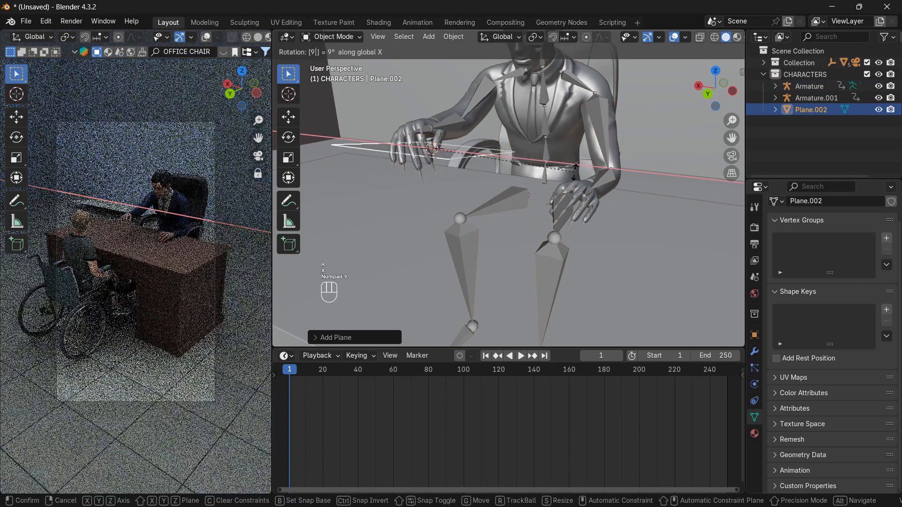
pyautogui.press('KP_0')
pyautogui.press('KP_Enter')
pyautogui.press('s')
pyautogui.click(530, 155)
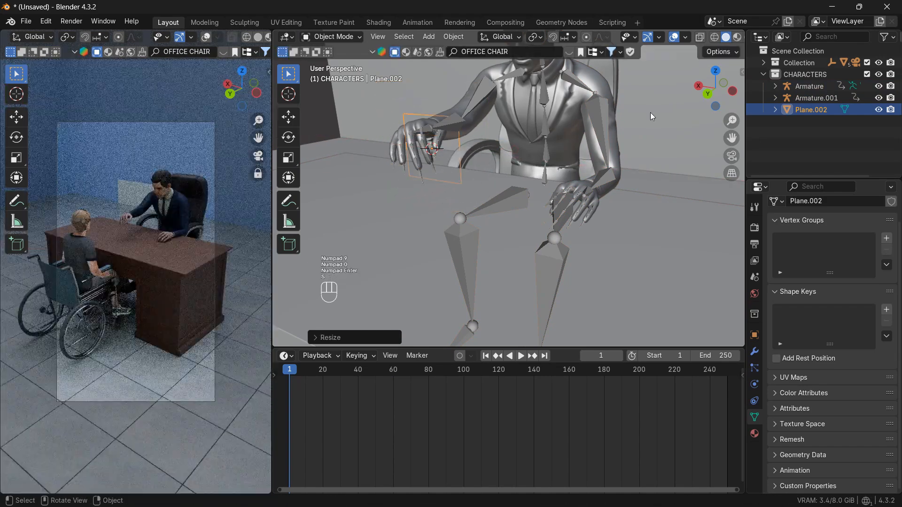
# Move the plane towards the desk and raise it along the Z axis.
pyautogui.moveTo(711, 89); pyautogui.dragTo(685, 122)
pyautogui.scroll(-10, 607, 141)
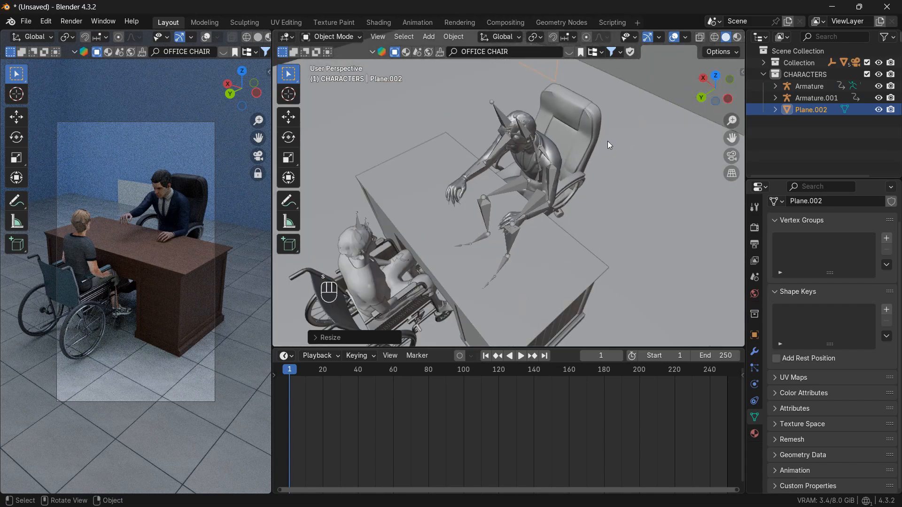
pyautogui.press('g')
pyautogui.click(562, 269)
pyautogui.press('g')
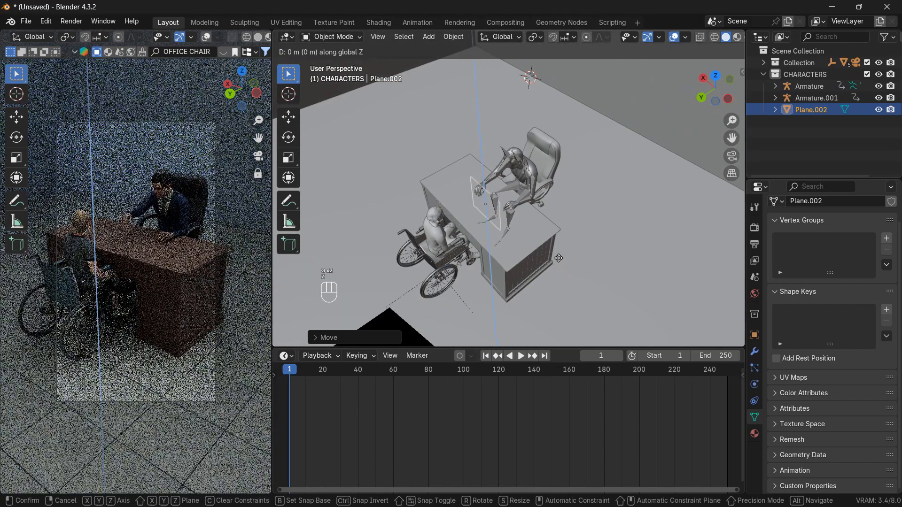
pyautogui.press('z')
pyautogui.click(568, 197)
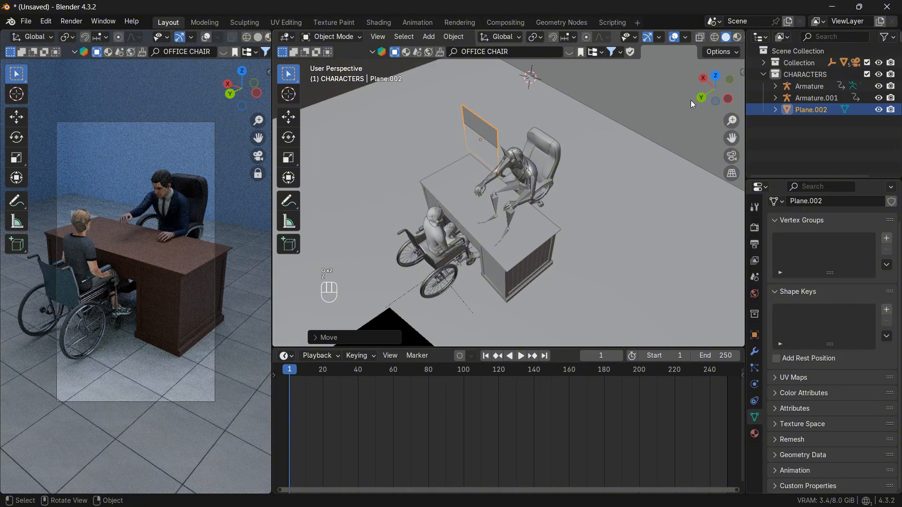
# Align the plane with the suited man's outstretched hand using the left and back orthographic views.
pyautogui.moveTo(706, 92); pyautogui.dragTo(725, 95)
pyautogui.click(723, 94)
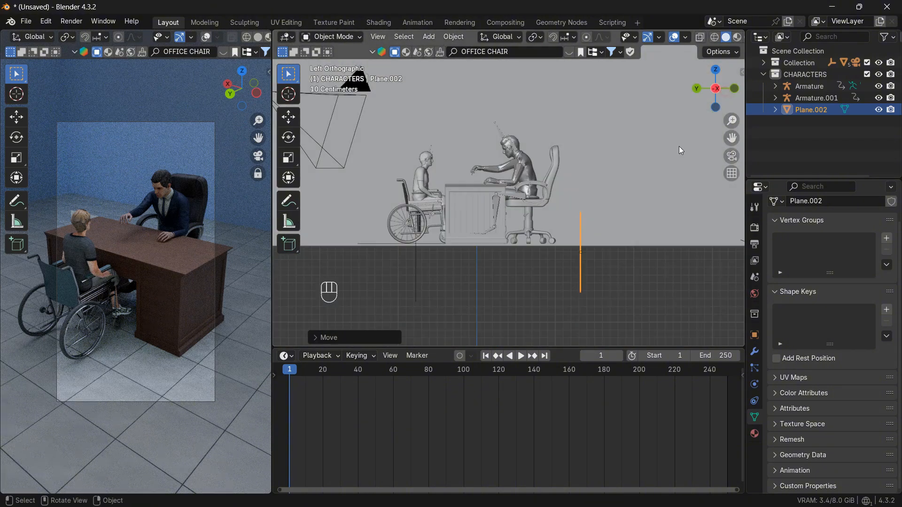
pyautogui.press('g')
pyautogui.press('s')
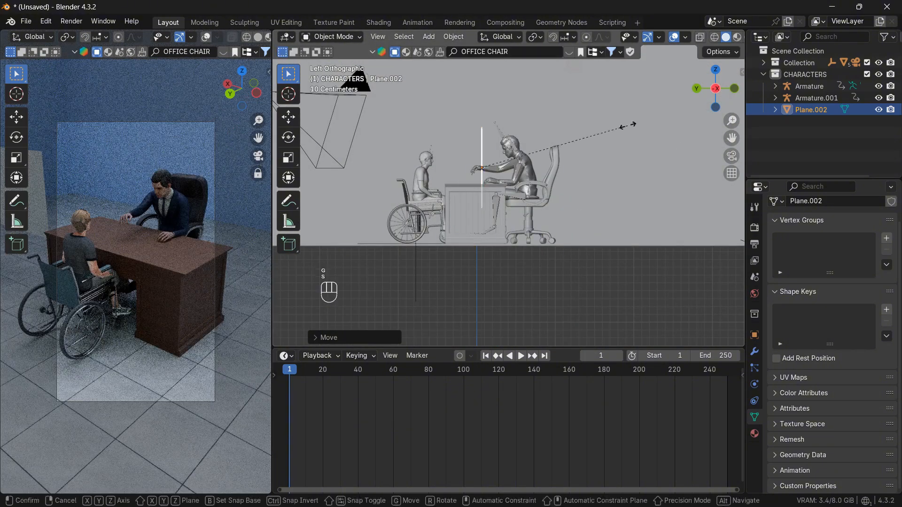
pyautogui.click(644, 121)
pyautogui.click(697, 88)
pyautogui.press('g')
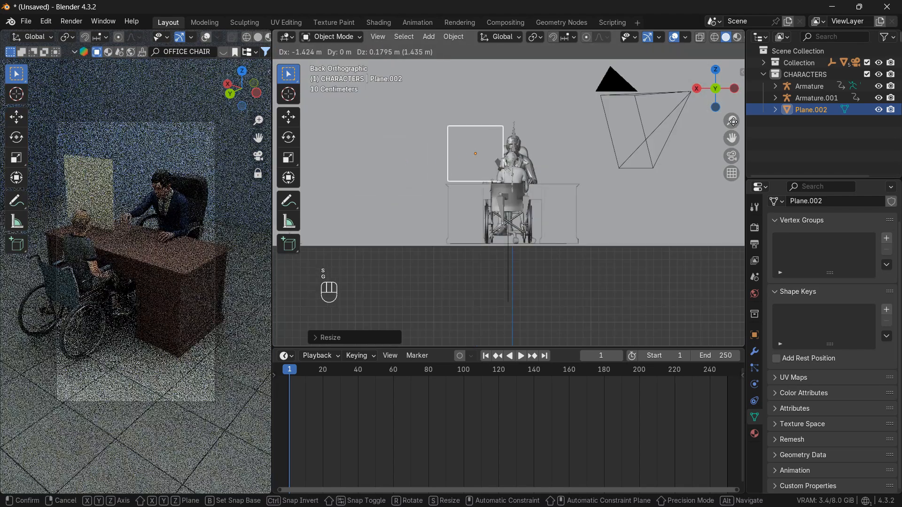
pyautogui.click(309, 144)
# Scale the plane down to a small paper-sized rectangle and adjust its width along the X axis.
pyautogui.press('s')
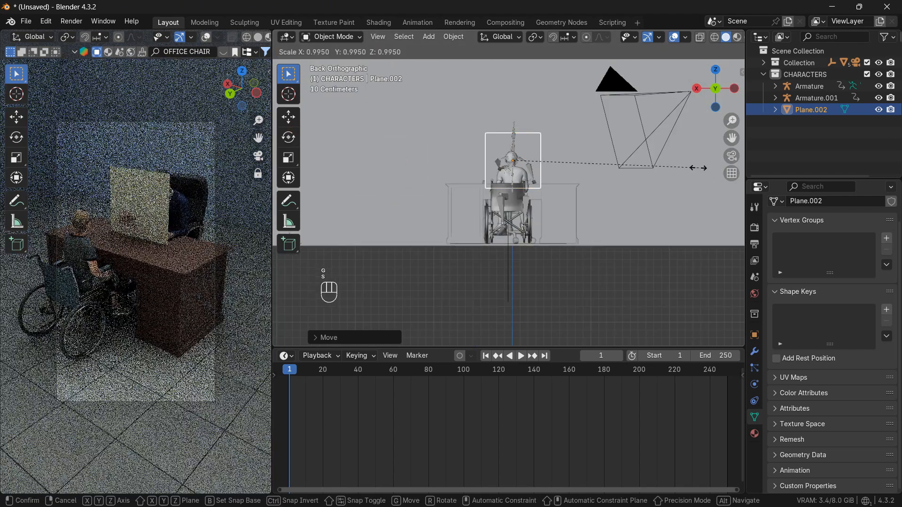
pyautogui.click(595, 159)
pyautogui.scroll(2, 593, 155)
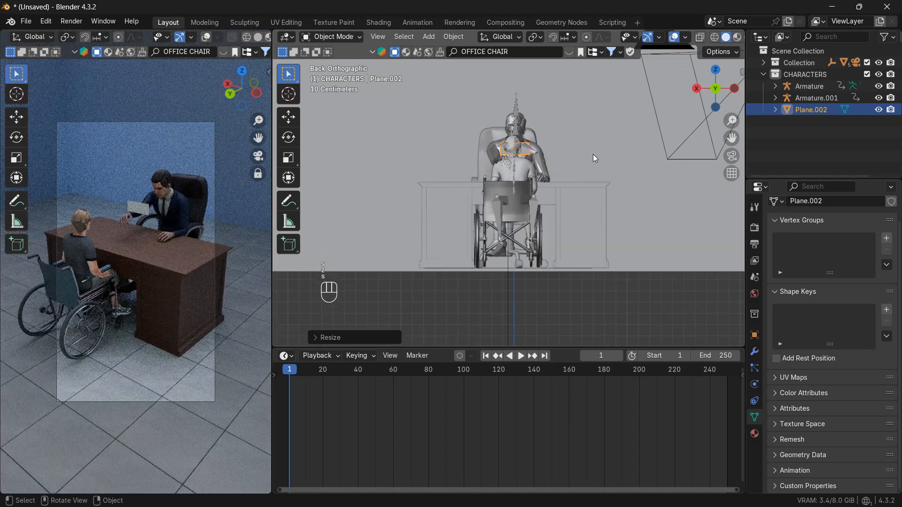
pyautogui.press('s')
pyautogui.press('x')
pyautogui.click(564, 157)
# Move the small paper plane next to the fingers of the suited man's right hand.
pyautogui.moveTo(564, 156); pyautogui.dragTo(569, 134, button='middle')
pyautogui.press('g')
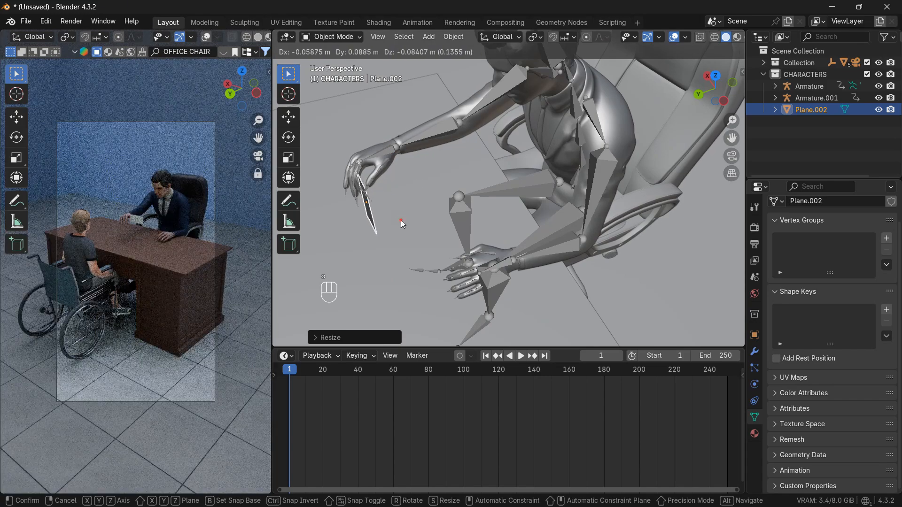
pyautogui.click(401, 220)
pyautogui.scroll(4, 401, 220)
pyautogui.keyDown('shift'); pyautogui.moveTo(399, 215); pyautogui.dragTo(519, 196, button='middle'); pyautogui.keyUp('shift')
pyautogui.scroll(2, 475, 212)
pyautogui.scroll(1, 519, 195)
pyautogui.scroll(-3, 535, 185)
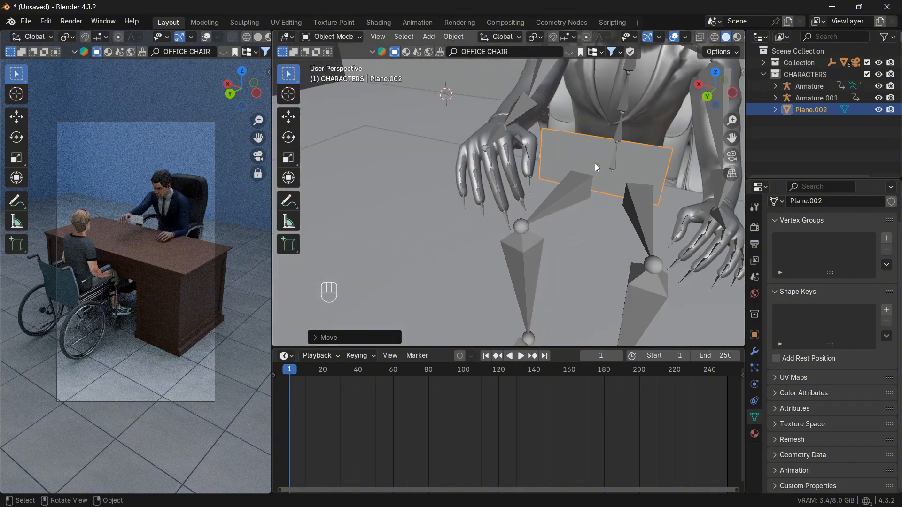
pyautogui.press('r')
pyautogui.press('r')
pyautogui.press('z')
pyautogui.press('z')
pyautogui.rightClick(621, 176)
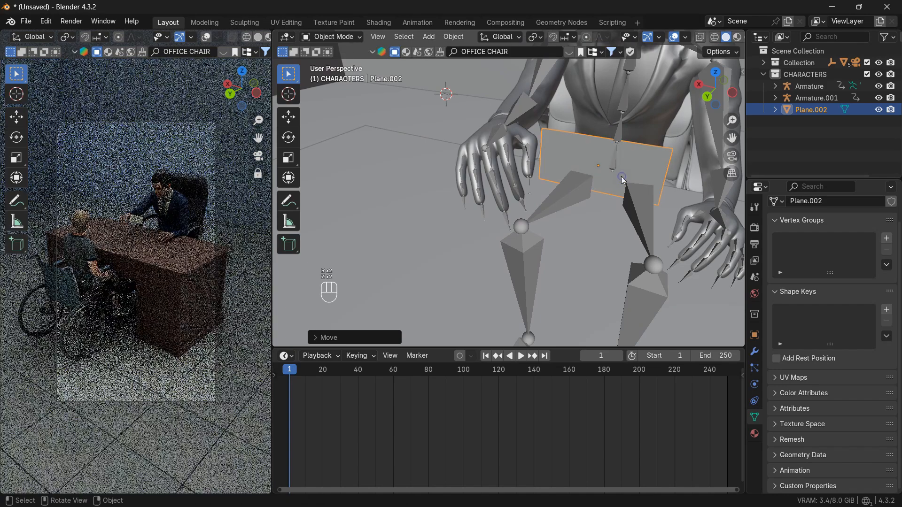
# Rotate the paper plane about the Z axis and shift it towards the right hand's thumb and fingers.
pyautogui.press('r')
pyautogui.press('z')
pyautogui.click(618, 186)
pyautogui.press('g')
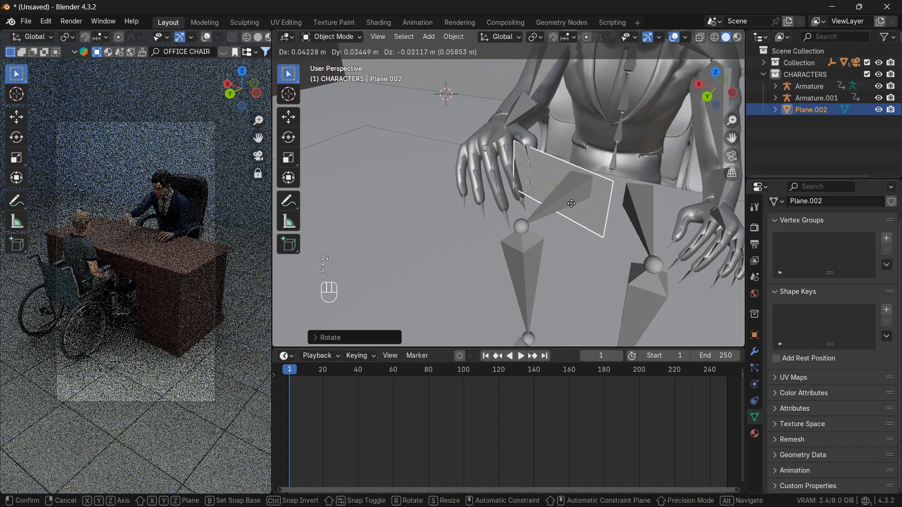
pyautogui.click(588, 193)
# Tilt the paper plane freely with a trackball rotation to fit between the right hand's thumb and fingers.
pyautogui.moveTo(588, 192); pyautogui.dragTo(554, 195, button='middle')
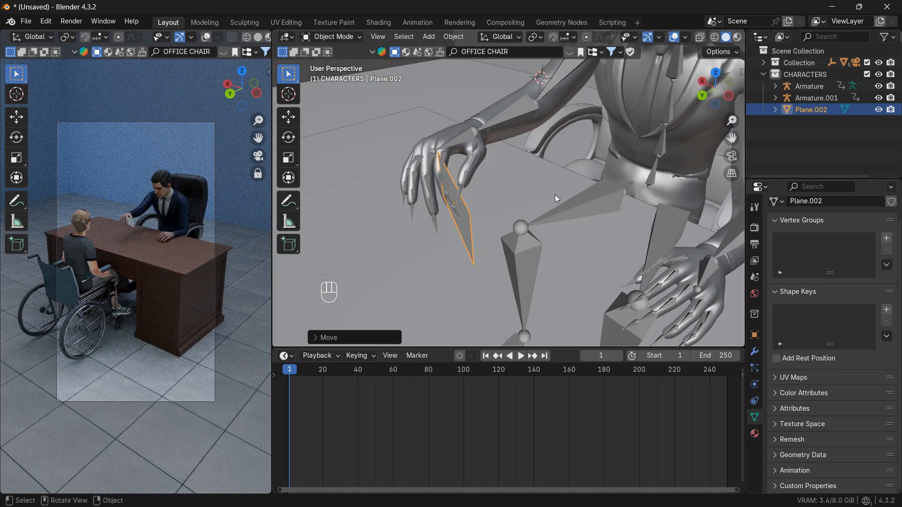
pyautogui.press('r')
pyautogui.press('r')
pyautogui.click(548, 192)
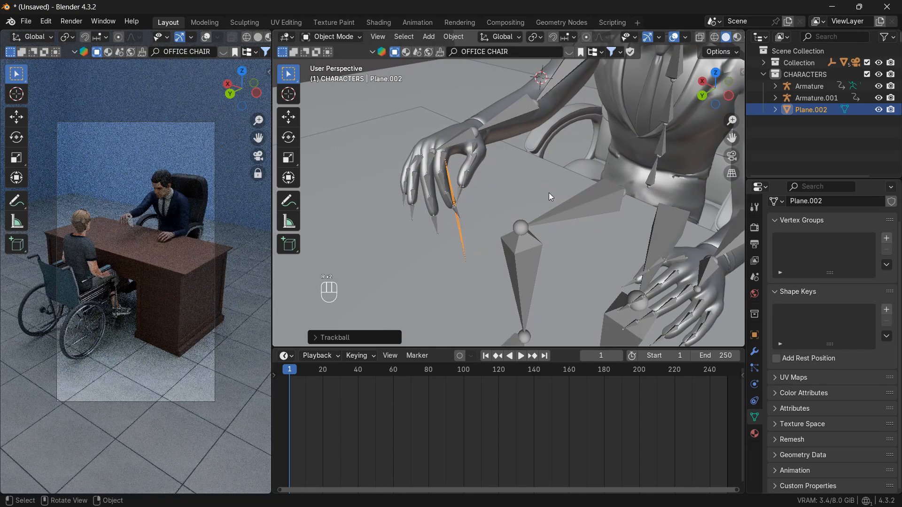
# Hide the viewport overlays, then tilt the paper slightly from the front and nudge it against the right hand's fingers.
pyautogui.click(652, 97)
pyautogui.moveTo(496, 201); pyautogui.dragTo(610, 72, button='middle')
pyautogui.click(646, 128)
pyautogui.click(630, 126)
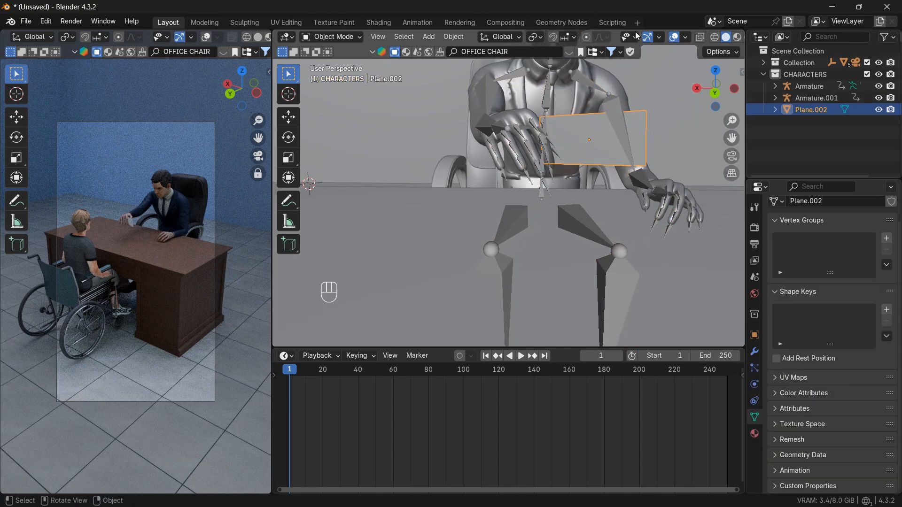
pyautogui.click(671, 41)
pyautogui.press('r')
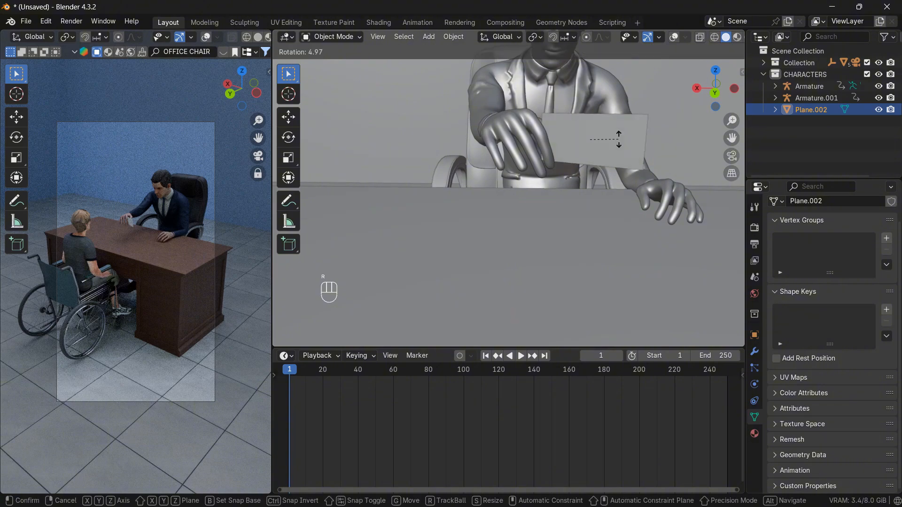
pyautogui.click(621, 146)
pyautogui.press('g')
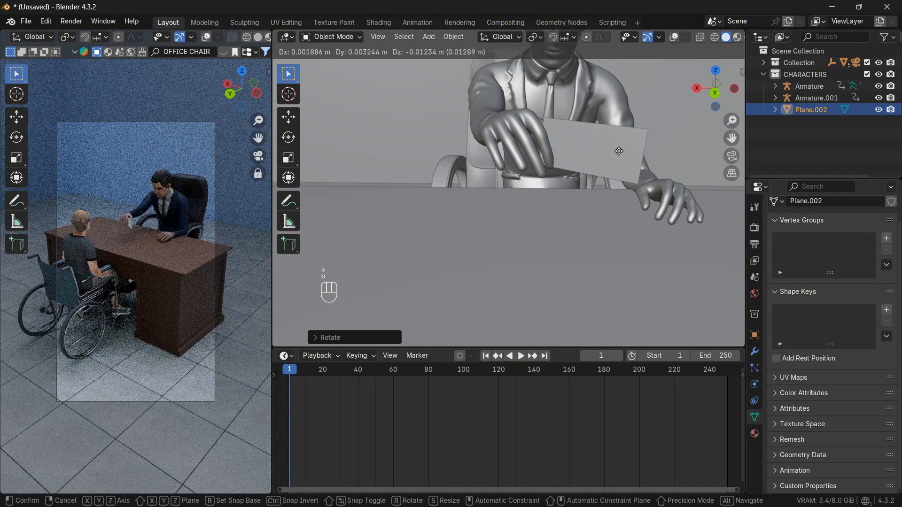
pyautogui.click(621, 151)
# Turn the paper about the global Z axis and reposition it between the right thumb and fingers.
pyautogui.moveTo(638, 123); pyautogui.dragTo(572, 132, button='middle')
pyautogui.press('r')
pyautogui.press('z')
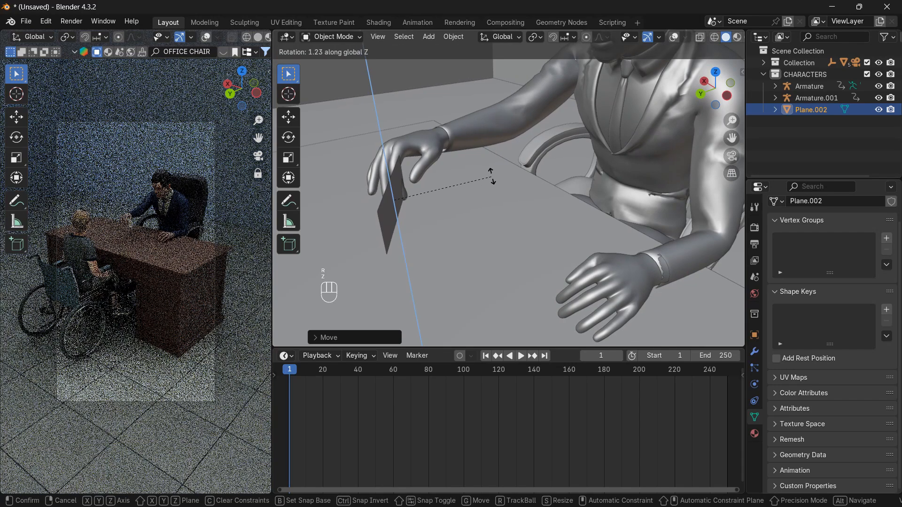
pyautogui.click(494, 177)
pyautogui.press('g')
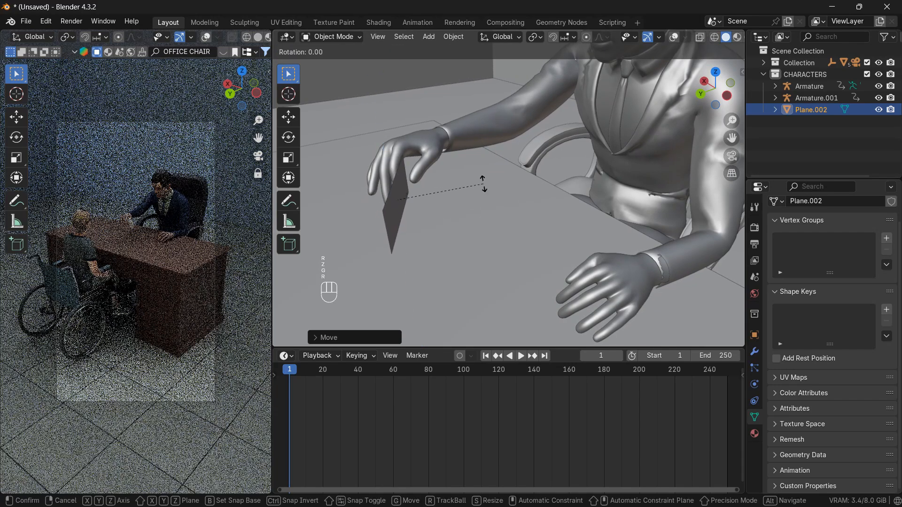
pyautogui.press('z')
pyautogui.click(488, 184)
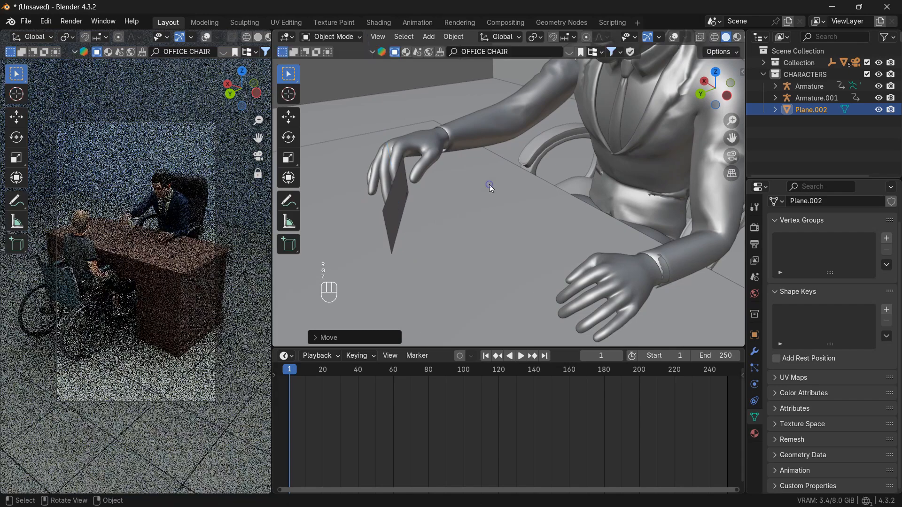
pyautogui.press('g')
pyautogui.click(493, 184)
# Slide the paper about 0.006 m along its local X axis into the right hand's grip.
pyautogui.moveTo(492, 184); pyautogui.dragTo(525, 242, button='middle')
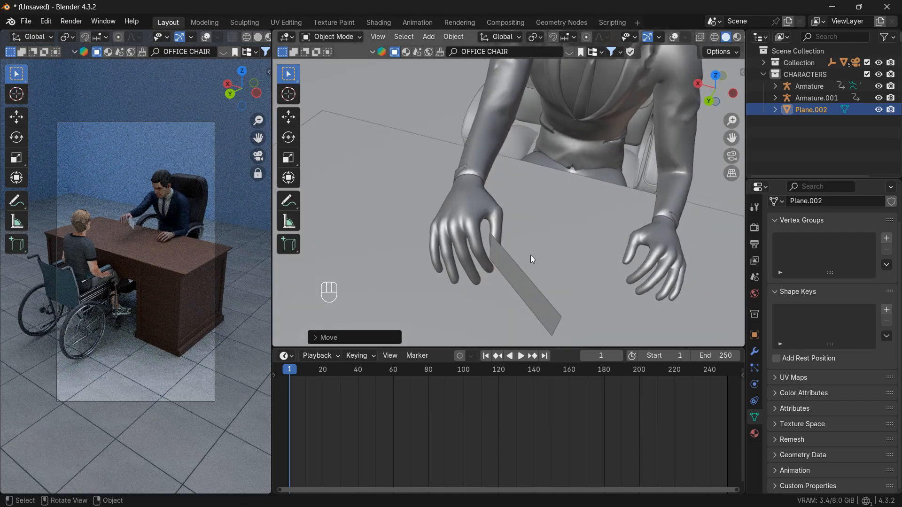
pyautogui.press('g')
pyautogui.press('x')
pyautogui.press('x')
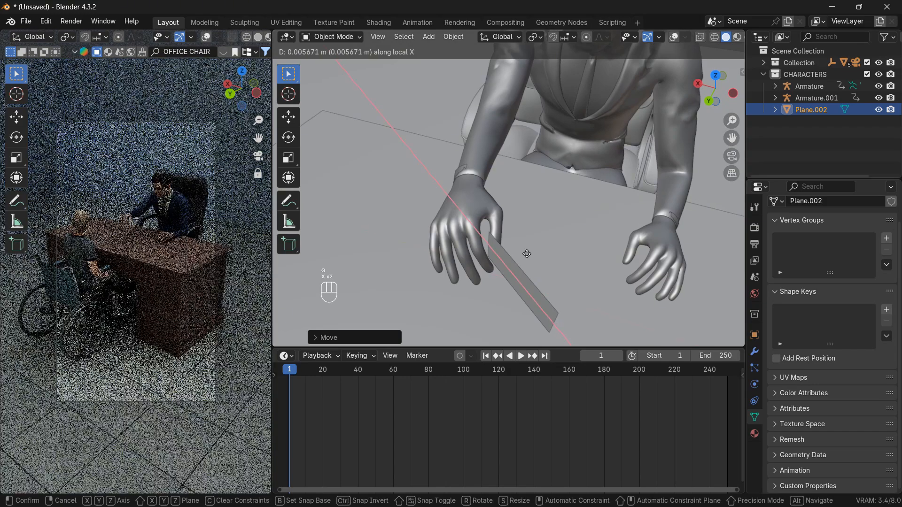
pyautogui.click(526, 253)
# Shift the paper slightly along its local Z axis so it sits between the thumb and fingers.
pyautogui.moveTo(540, 240); pyautogui.dragTo(497, 232, button='middle')
pyautogui.press('g')
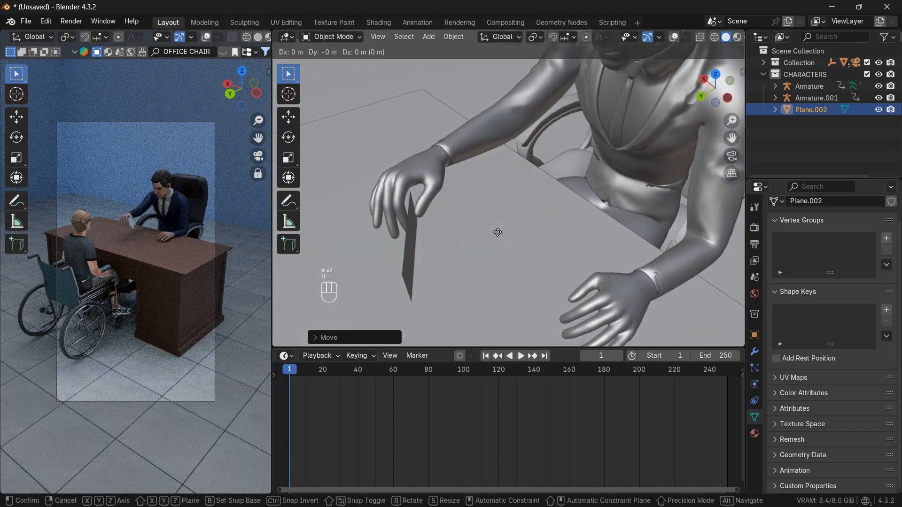
pyautogui.press('z')
pyautogui.press('z')
pyautogui.click(498, 233)
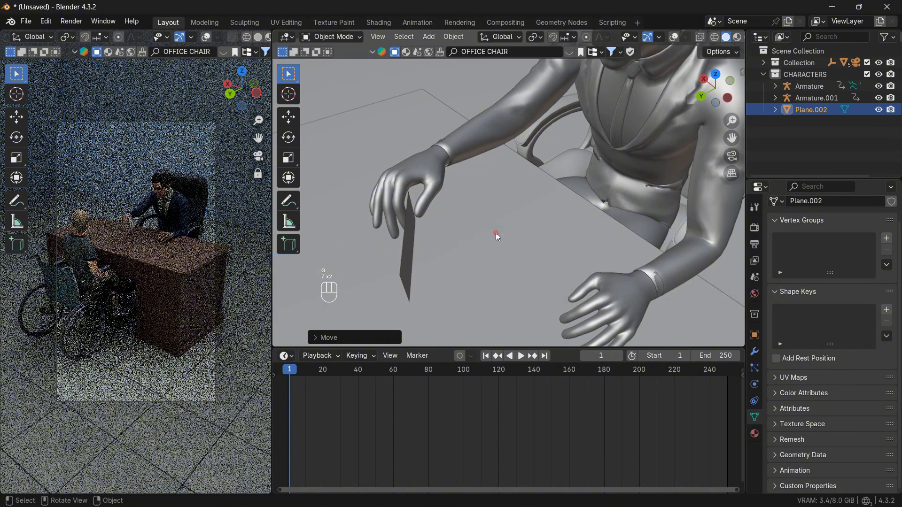
pyautogui.moveTo(497, 235)
pyautogui.mouseDown(button='middle')
pyautogui.moveTo(489, 222)
pyautogui.moveTo(500, 219)
pyautogui.mouseUp(button='middle')
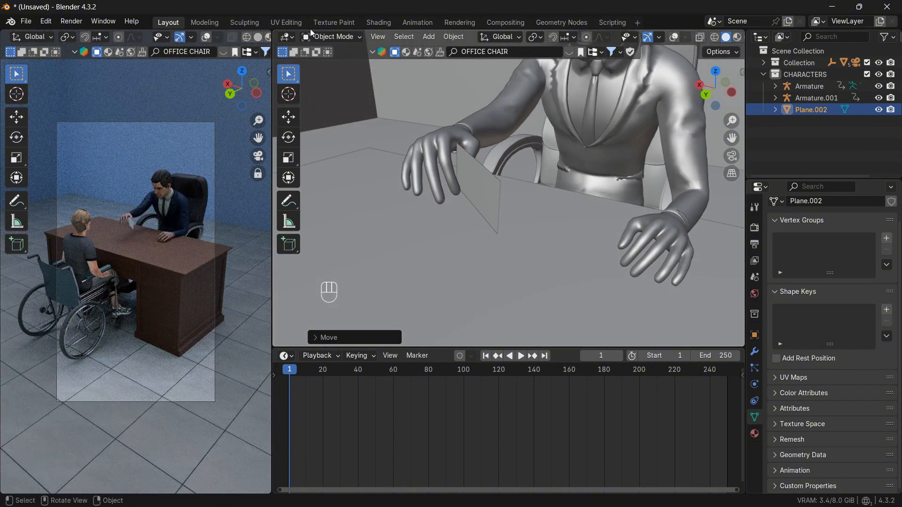
# Show the viewport overlays again and put the suited man's armature into Pose Mode.
pyautogui.click(671, 39)
pyautogui.click(512, 100)
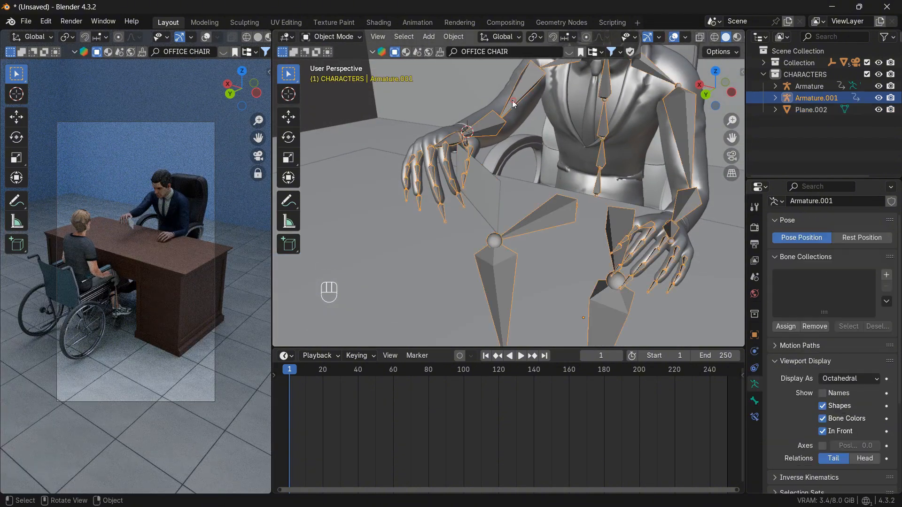
pyautogui.click(331, 37)
pyautogui.click(335, 75)
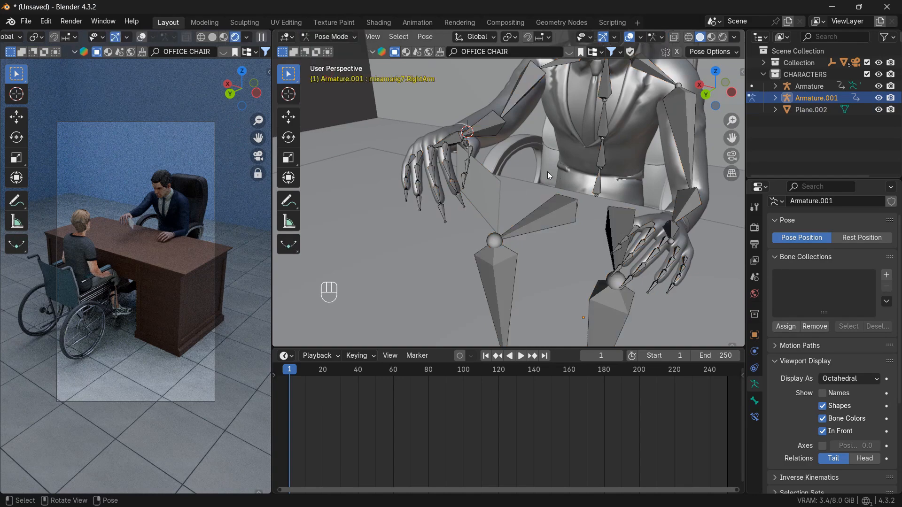
# Rotate the suited man's RightHandThumb2 bone about 9° in the view plane, bringing the thumb toward the fingers and paper.
pyautogui.moveTo(548, 172); pyautogui.dragTo(458, 216, button='middle')
pyautogui.scroll(3, 458, 216)
pyautogui.keyDown('shift'); pyautogui.moveTo(340, 148); pyautogui.dragTo(395, 184, button='middle'); pyautogui.keyUp('shift')
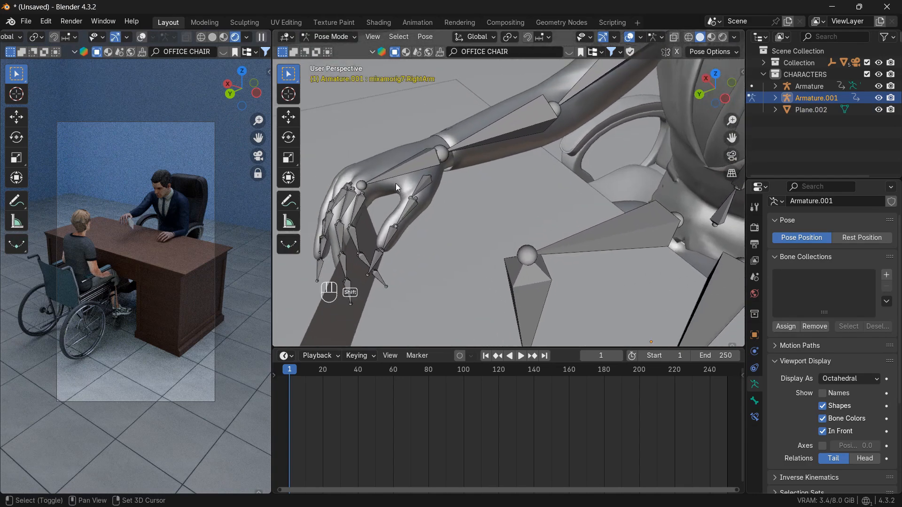
pyautogui.press('r')
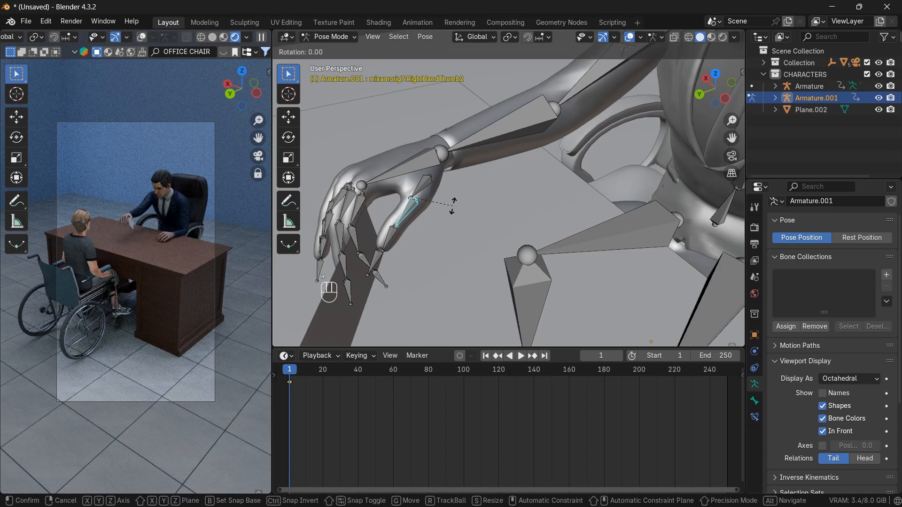
pyautogui.press('x')
pyautogui.press('x')
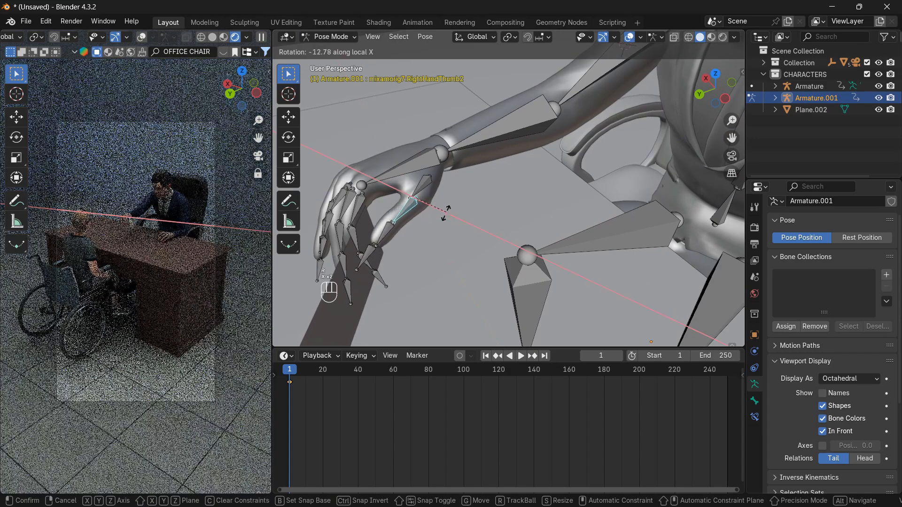
pyautogui.press('x')
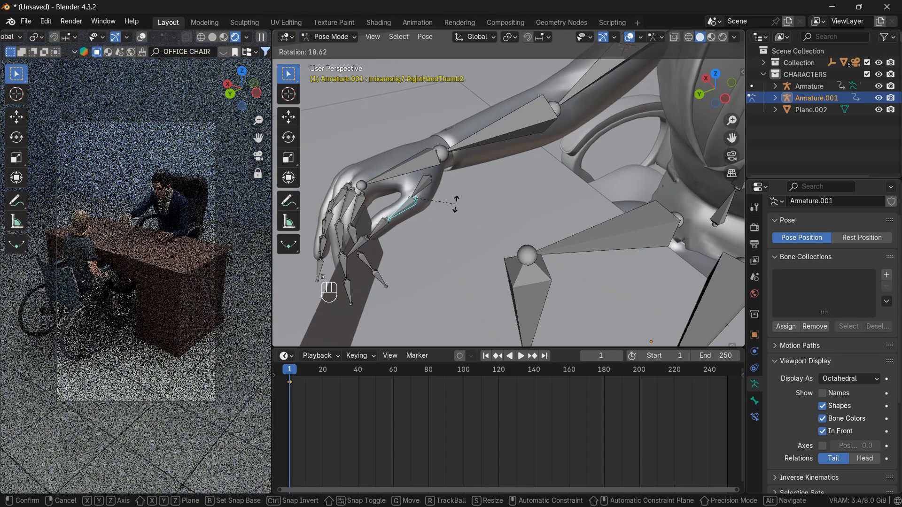
pyautogui.press('r')
pyautogui.press('r')
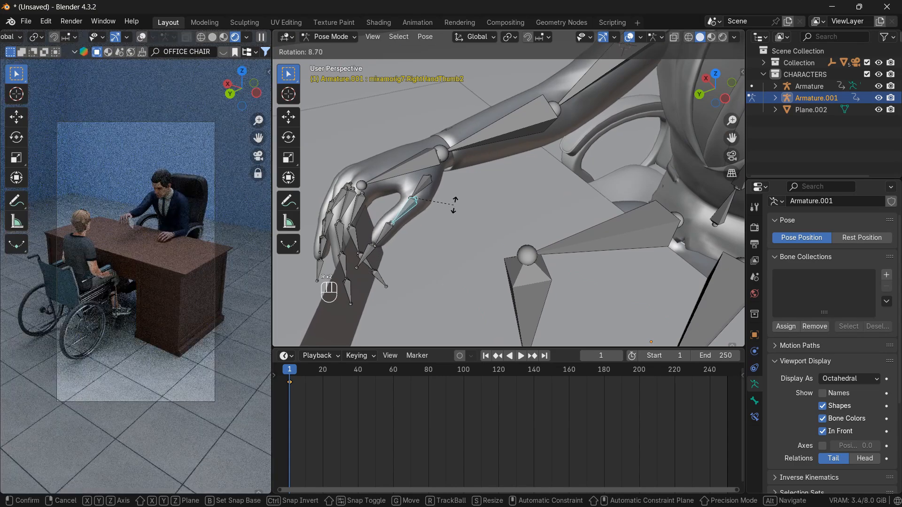
pyautogui.click(454, 209)
# Fine-tune the right thumb's grip by rotating its RightHandThumb2 bone slightly in the negative direction in the view plane.
pyautogui.moveTo(454, 209); pyautogui.dragTo(497, 171, button='middle')
pyautogui.press('z')
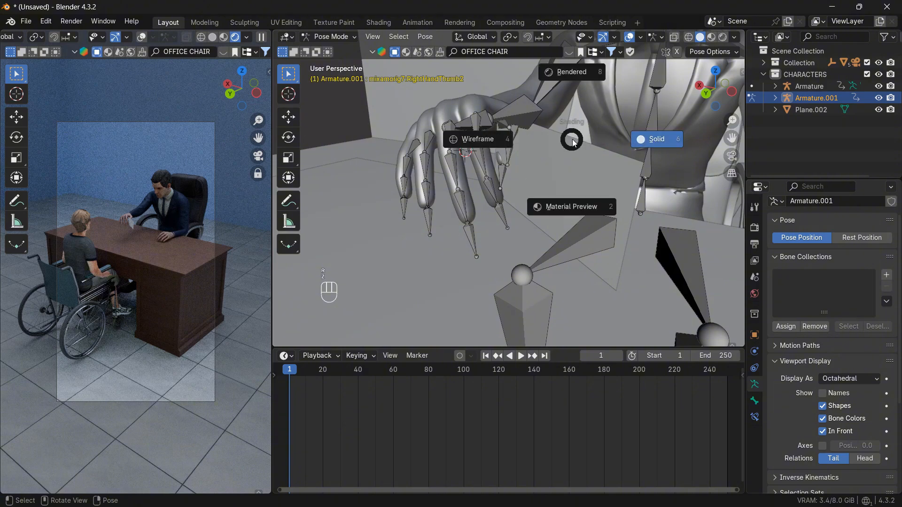
pyautogui.moveTo(567, 140)
pyautogui.mouseDown(button='middle')
pyautogui.moveTo(529, 165)
pyautogui.moveTo(438, 194)
pyautogui.mouseUp(button='middle')
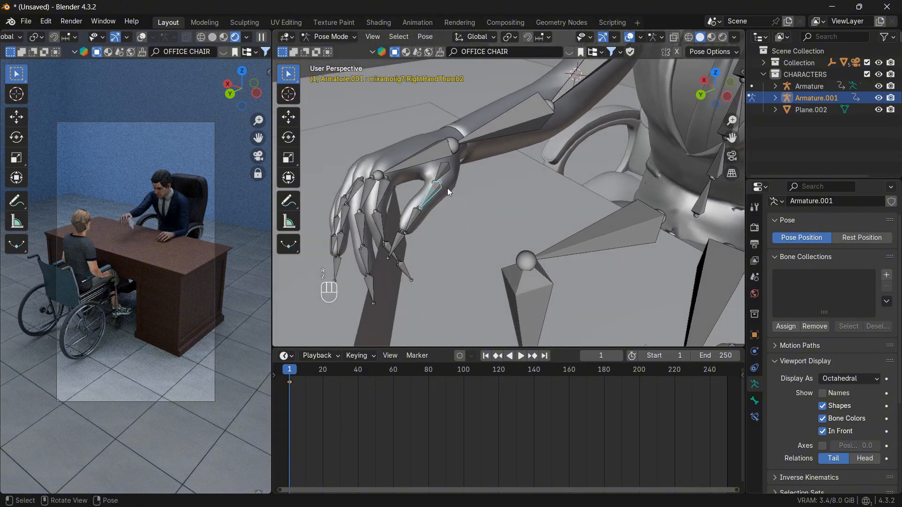
pyautogui.press('r')
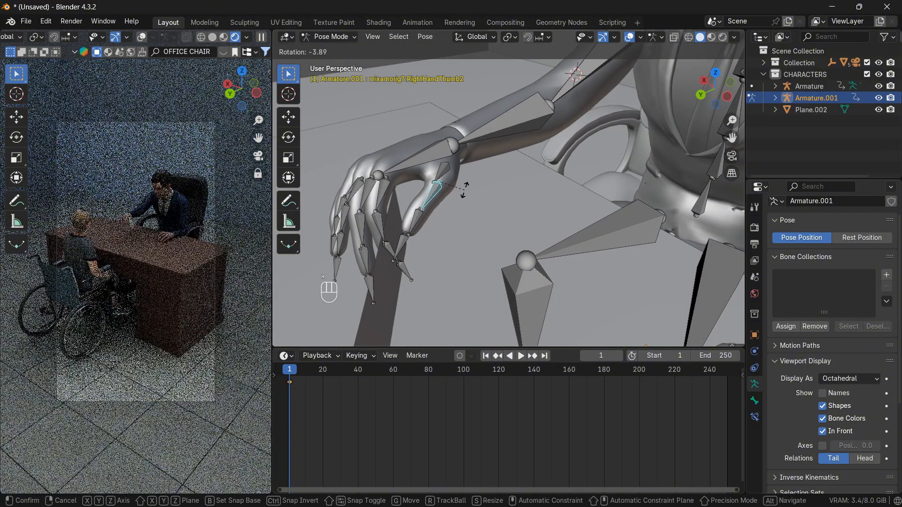
pyautogui.click(470, 190)
pyautogui.moveTo(500, 177); pyautogui.dragTo(523, 160, button='middle')
# Return the suited man's armature to Object Mode and select the paper plane beside his right hand.
pyautogui.press('a')
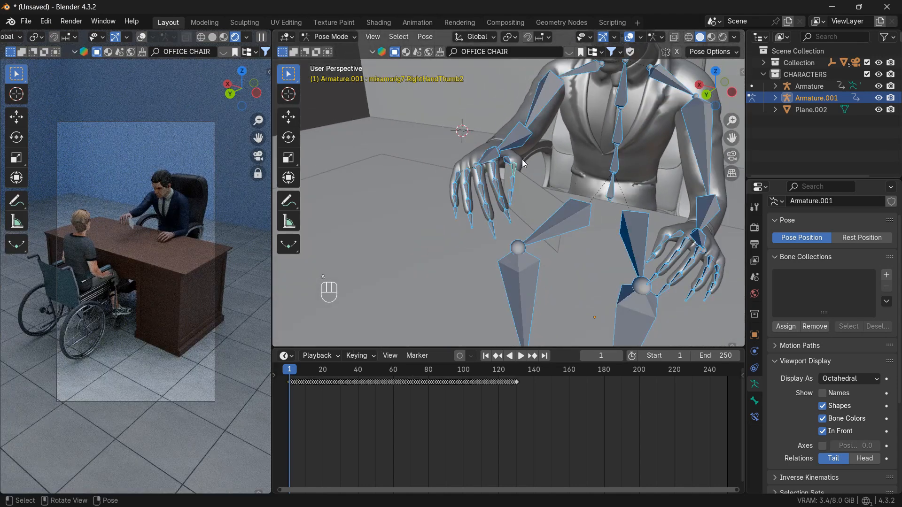
pyautogui.click(551, 190)
pyautogui.click(355, 37)
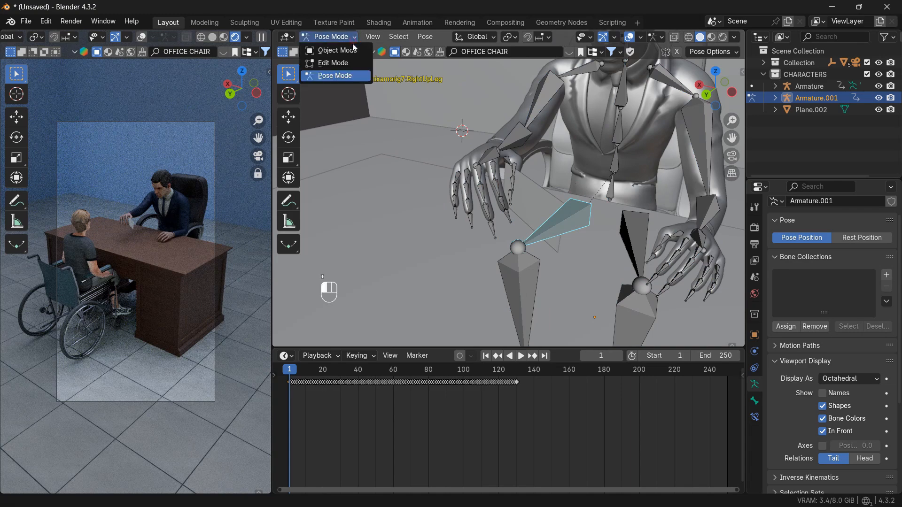
pyautogui.click(340, 44)
pyautogui.scroll(-4, 550, 211)
pyautogui.click(525, 205)
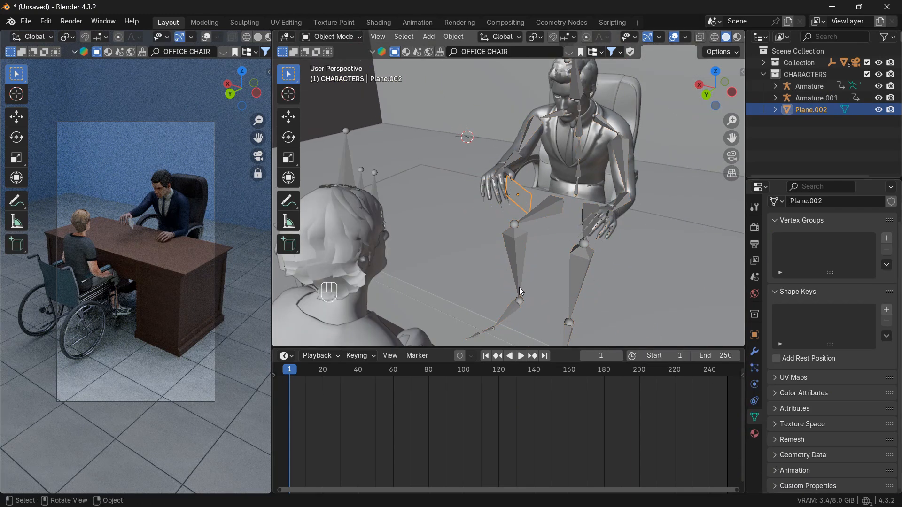
# Add a Child Of object constraint to the paper plane.
pyautogui.scroll(1, 529, 246)
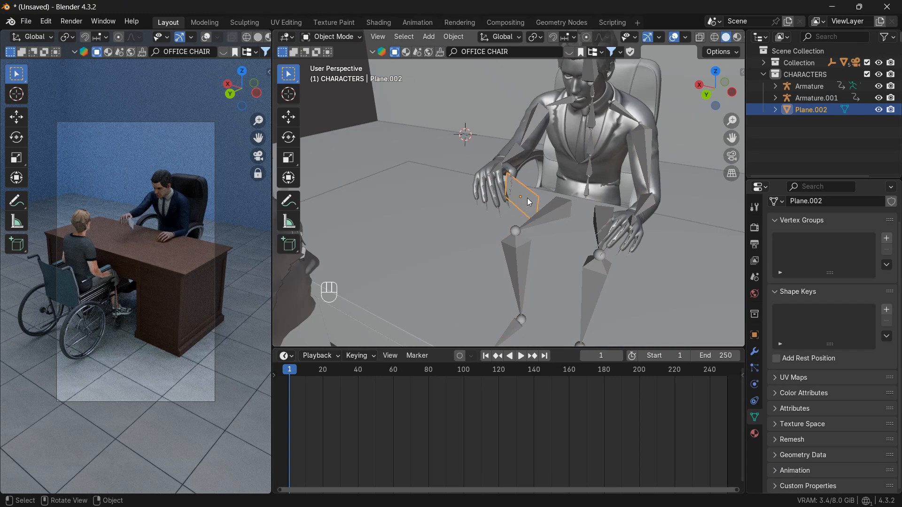
pyautogui.click(539, 131)
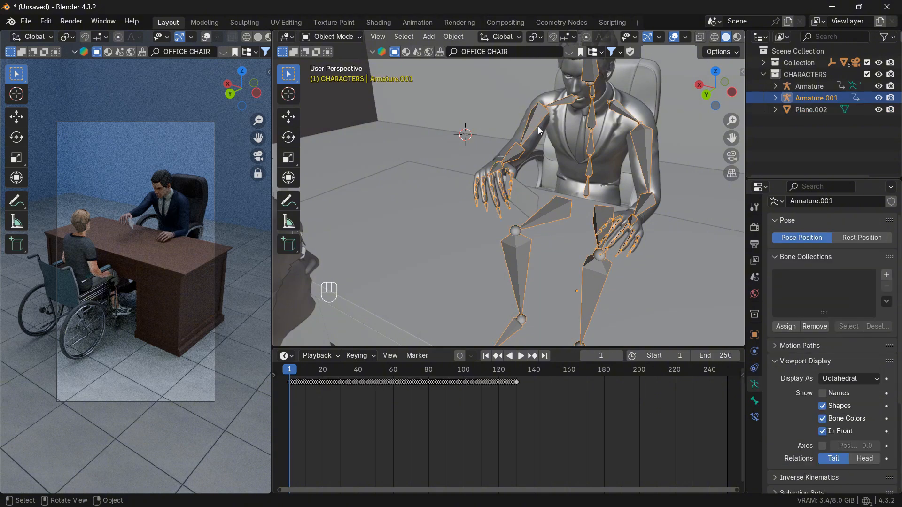
pyautogui.click(524, 190)
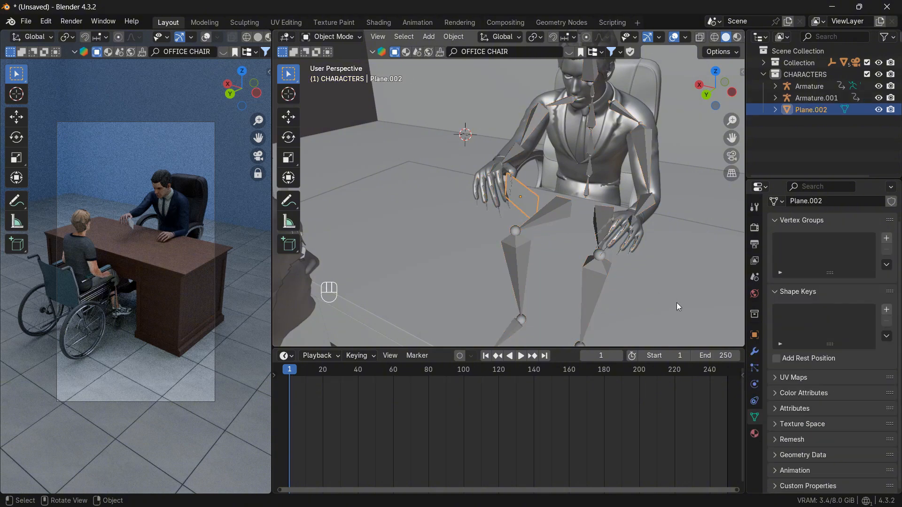
pyautogui.click(755, 401)
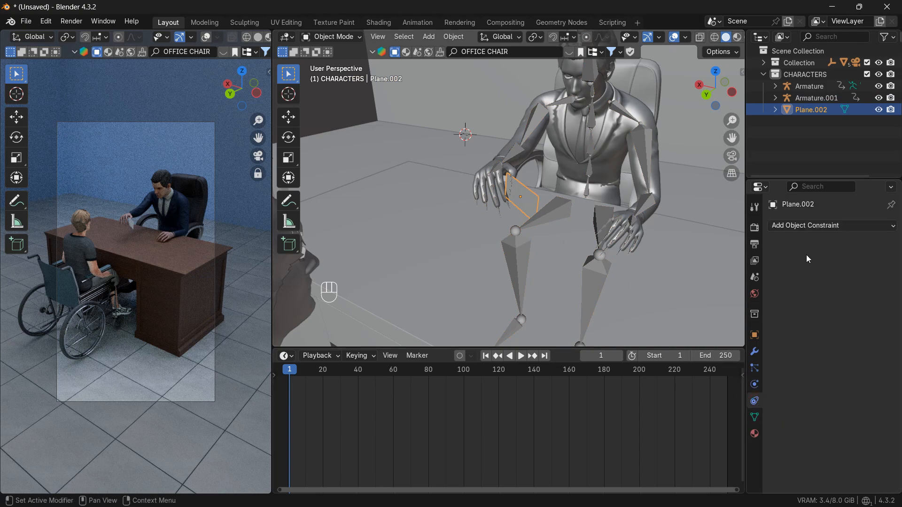
pyautogui.click(815, 226)
pyautogui.click(857, 282)
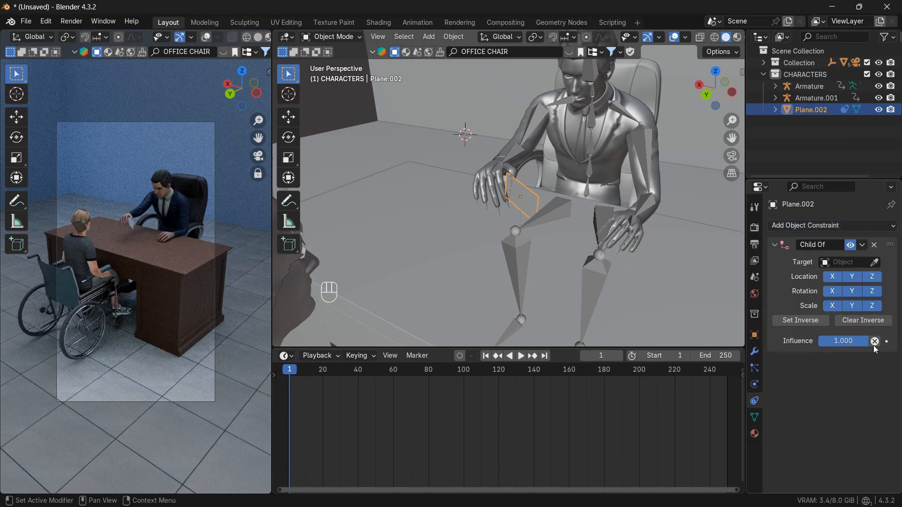
# Set the Child Of constraint's target to the suited man's Armature.001 and open its bone choice.
pyautogui.click(874, 263)
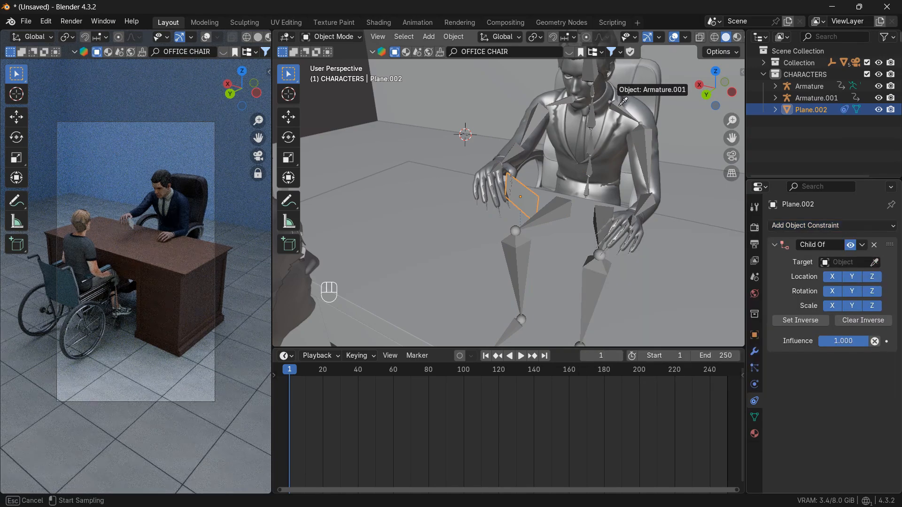
pyautogui.click(606, 92)
pyautogui.click(841, 275)
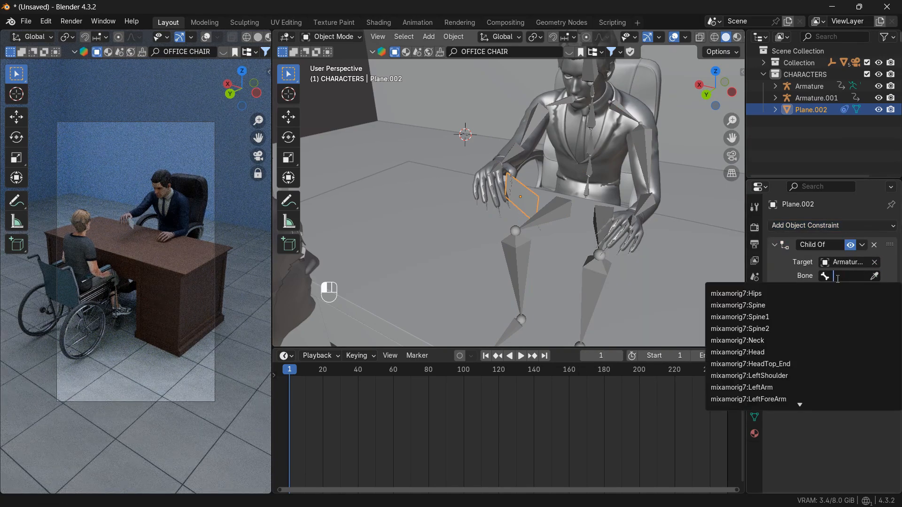
# Bind the paper plane's Child Of constraint to the mixamorig7:RightHand bone, set its inverse, and preview the attachment from frame 1.
pyautogui.write('HAND')
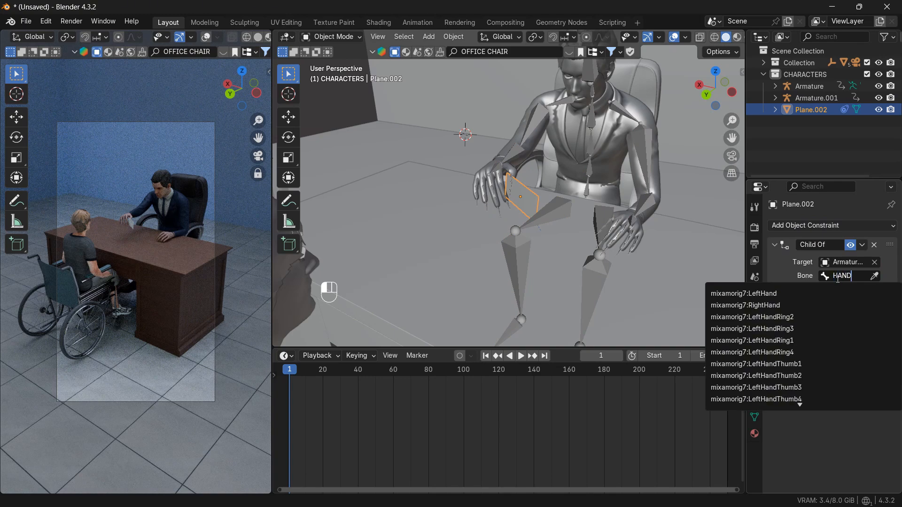
pyautogui.click(767, 307)
pyautogui.click(793, 334)
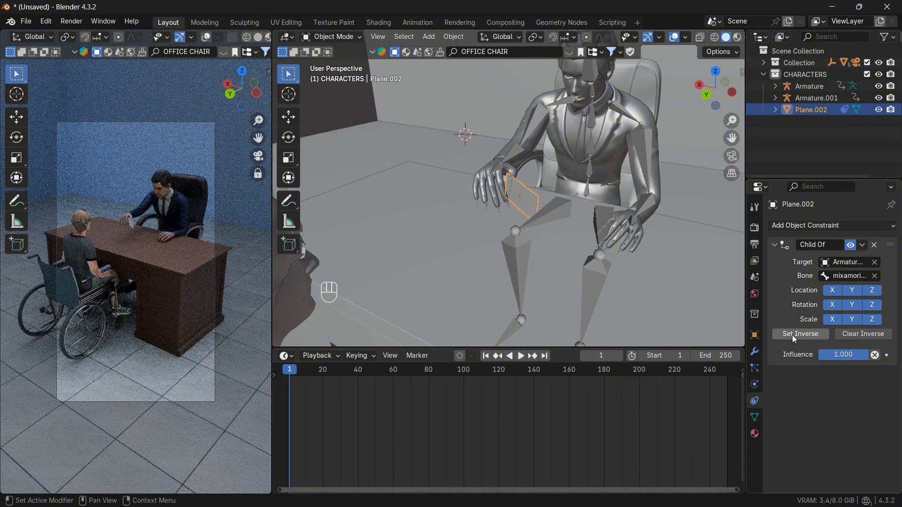
pyautogui.press('space')
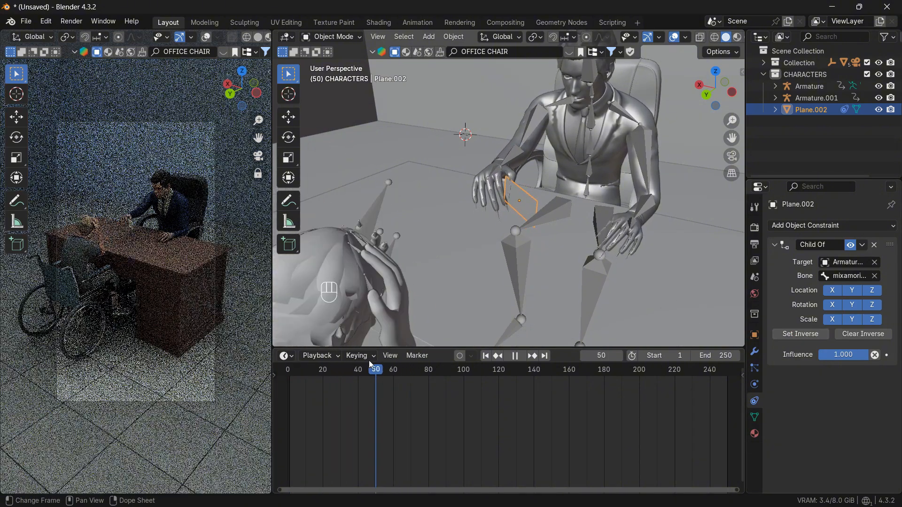
pyautogui.press('space')
pyautogui.moveTo(394, 368)
pyautogui.mouseDown()
pyautogui.moveTo(412, 356)
pyautogui.moveTo(359, 367)
pyautogui.moveTo(379, 365)
pyautogui.mouseUp()
pyautogui.hotkey('shift', 'Left')
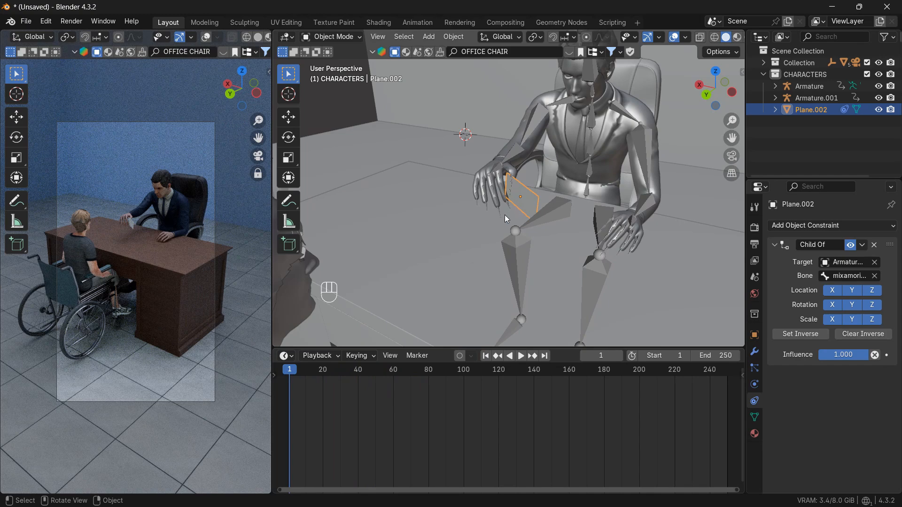
# Select the armature of the boy in the wheelchair and set the scene's end frame to 180.
pyautogui.scroll(-4, 574, 167)
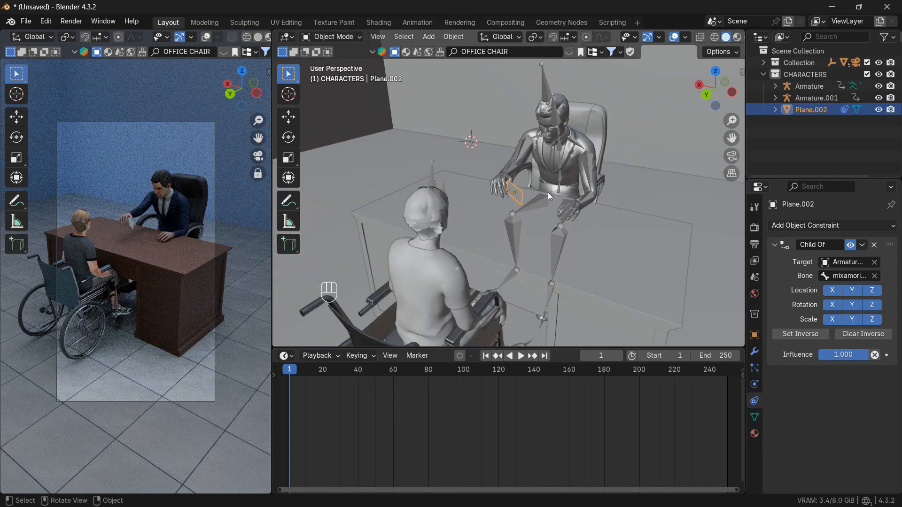
pyautogui.click(432, 184)
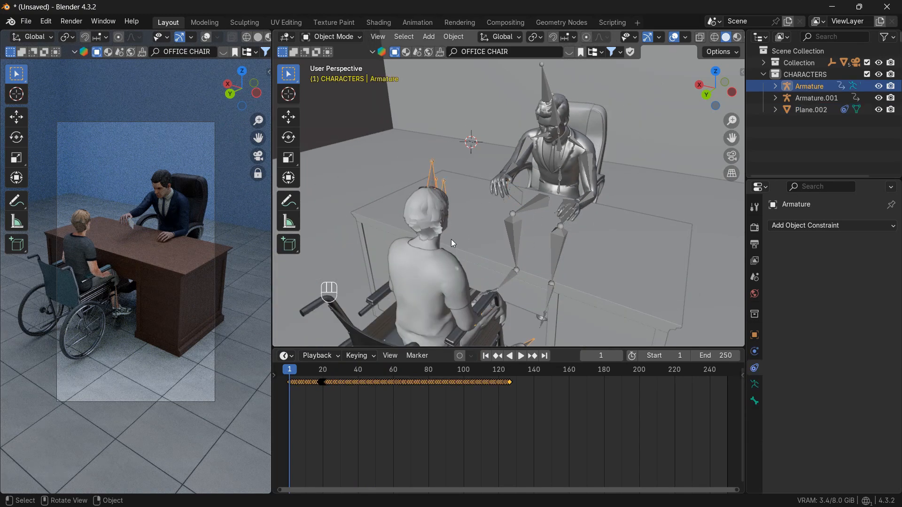
pyautogui.scroll(-1, 450, 239)
pyautogui.moveTo(309, 373)
pyautogui.mouseDown()
pyautogui.moveTo(408, 374)
pyautogui.moveTo(298, 367)
pyautogui.moveTo(330, 373)
pyautogui.moveTo(321, 373)
pyautogui.mouseUp()
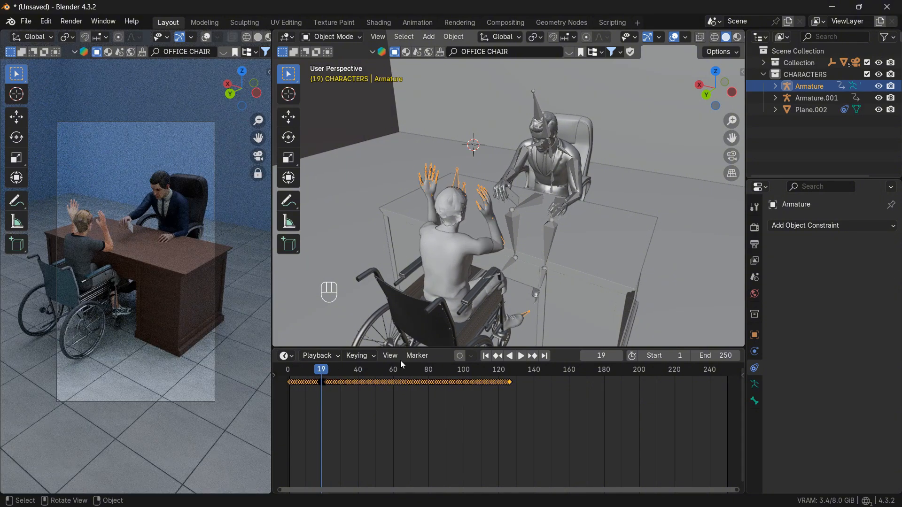
pyautogui.scroll(-3, 360, 391)
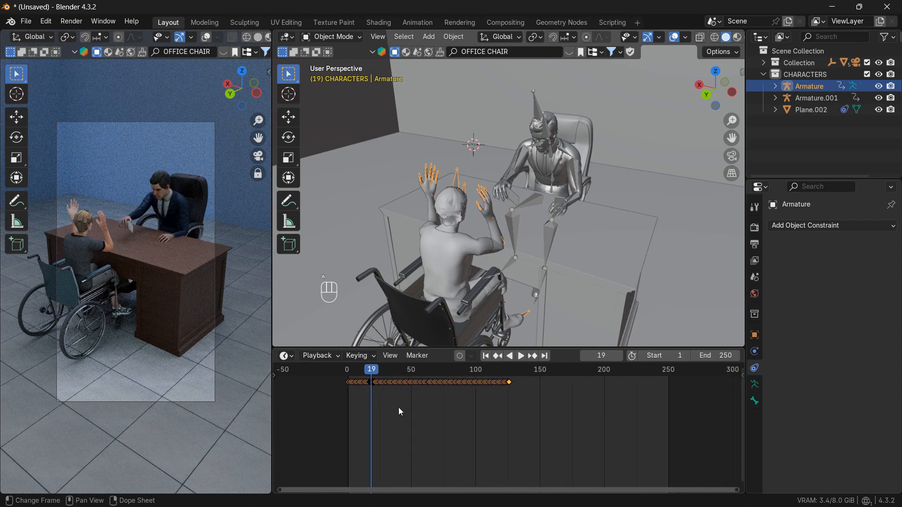
pyautogui.doubleClick(725, 358)
pyautogui.write('180')
pyautogui.press('Return')
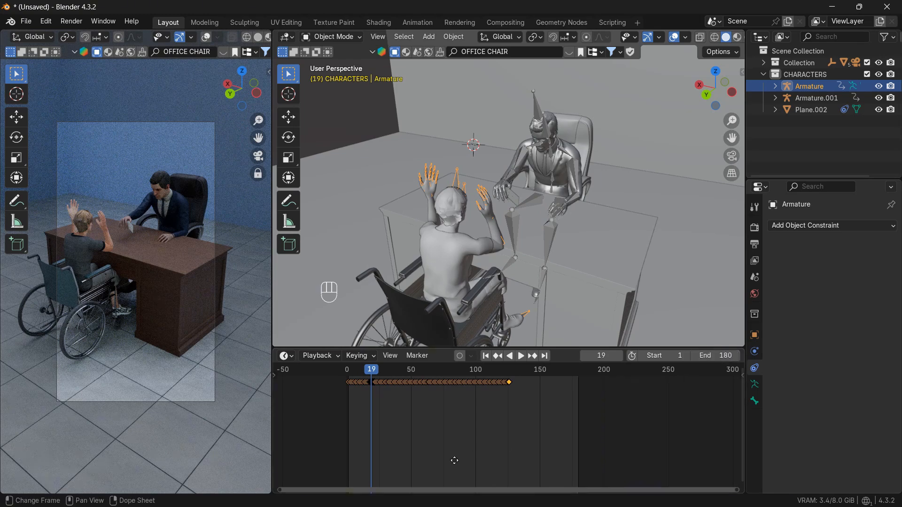
# Shift the boy's animation keyframes 99 frames later to start at frame 100, and preview the timing from frame 1.
pyautogui.press('g')
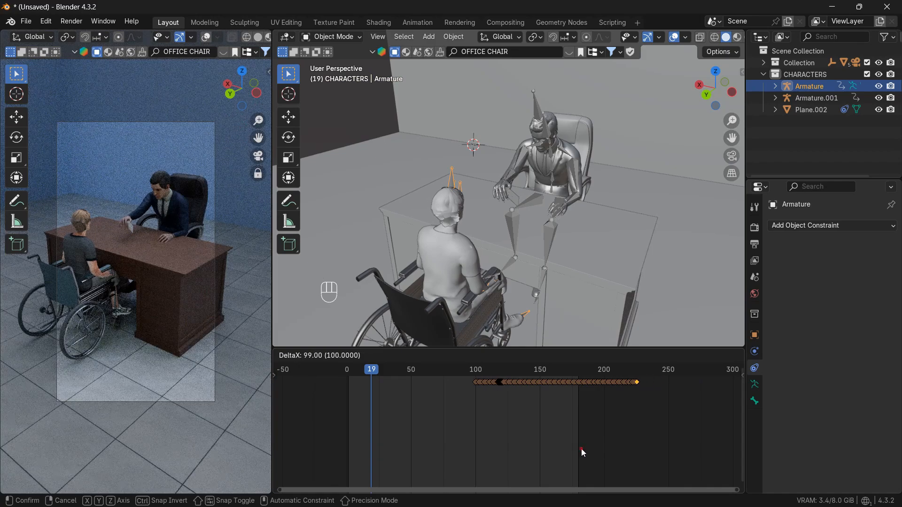
pyautogui.click(582, 449)
pyautogui.scroll(3, 540, 449)
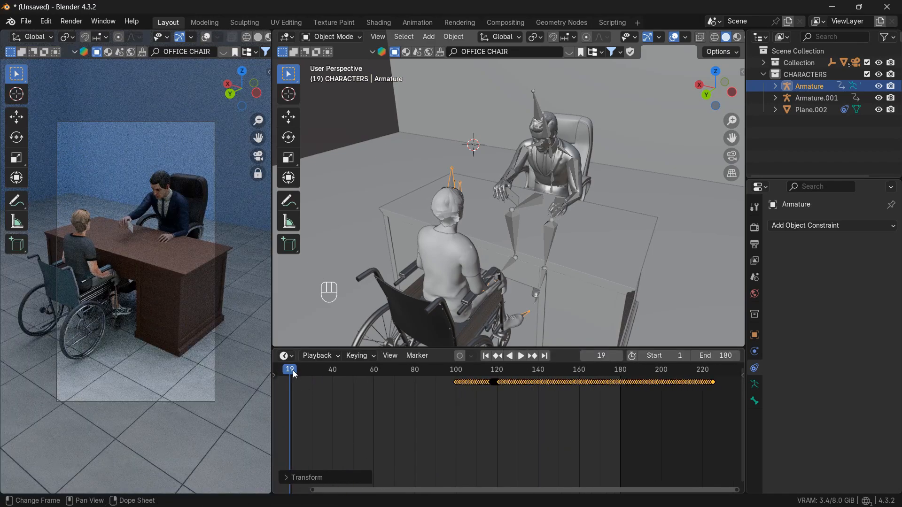
pyautogui.press('space')
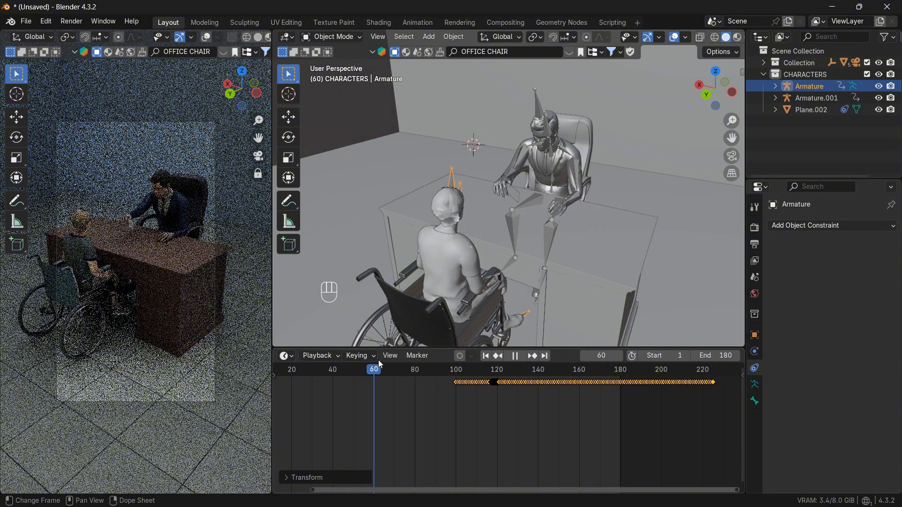
pyautogui.press('space')
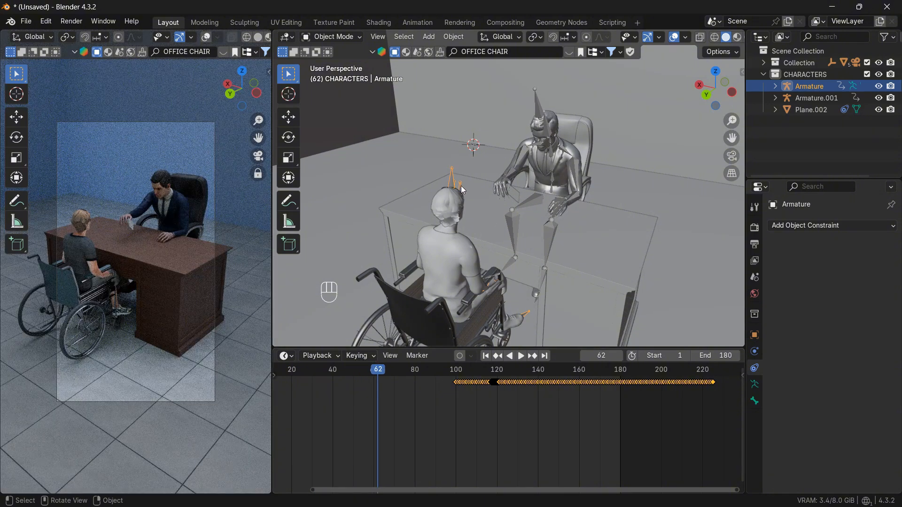
pyautogui.click(487, 357)
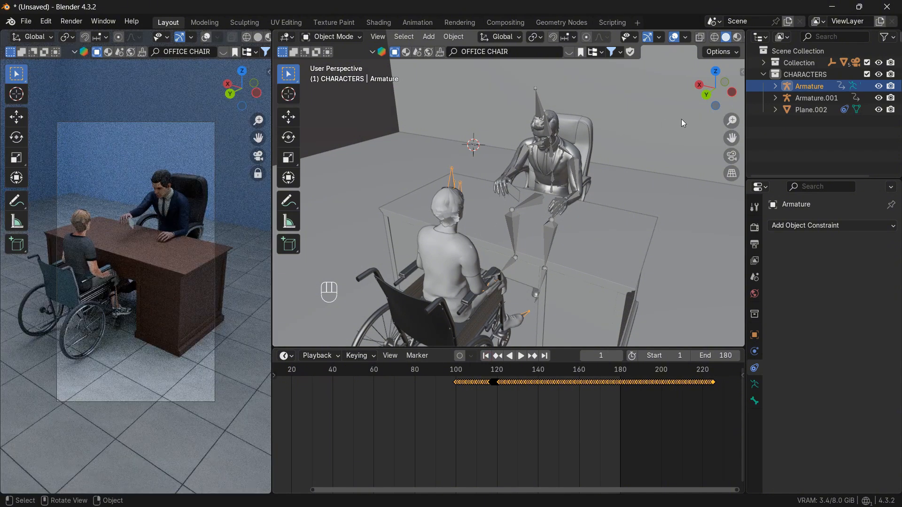
pyautogui.moveTo(412, 428); pyautogui.dragTo(510, 431, button='middle')
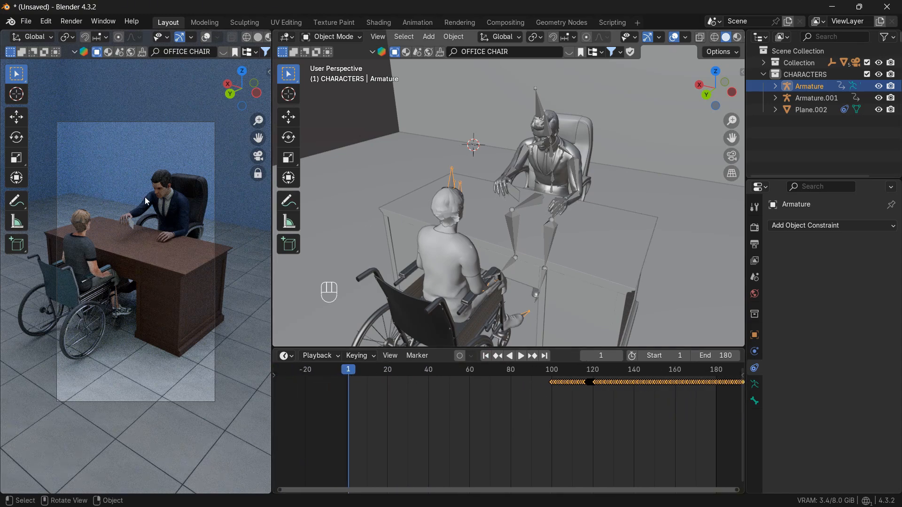
# Rotate the seated man's neck bone about 16° to raise his head and keyframe it at frame 1, ending in Object Mode.
pyautogui.click(561, 161)
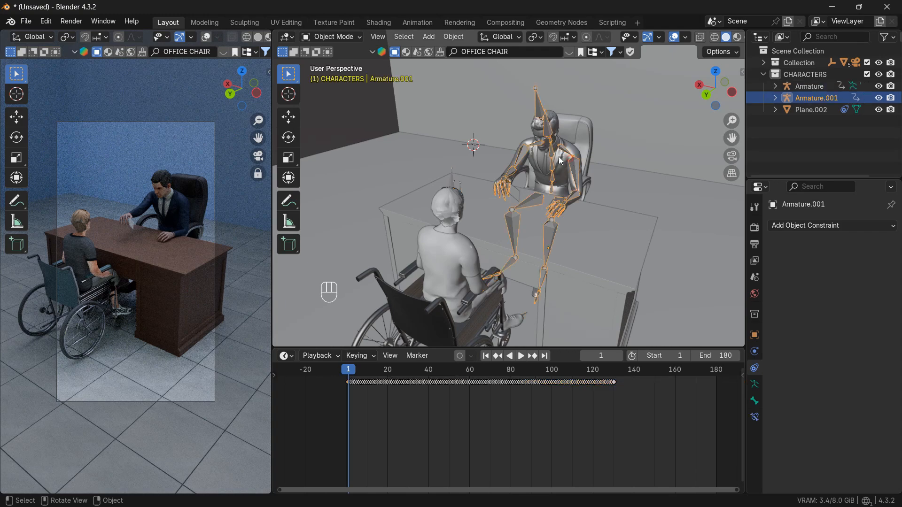
pyautogui.click(347, 37)
pyautogui.click(330, 76)
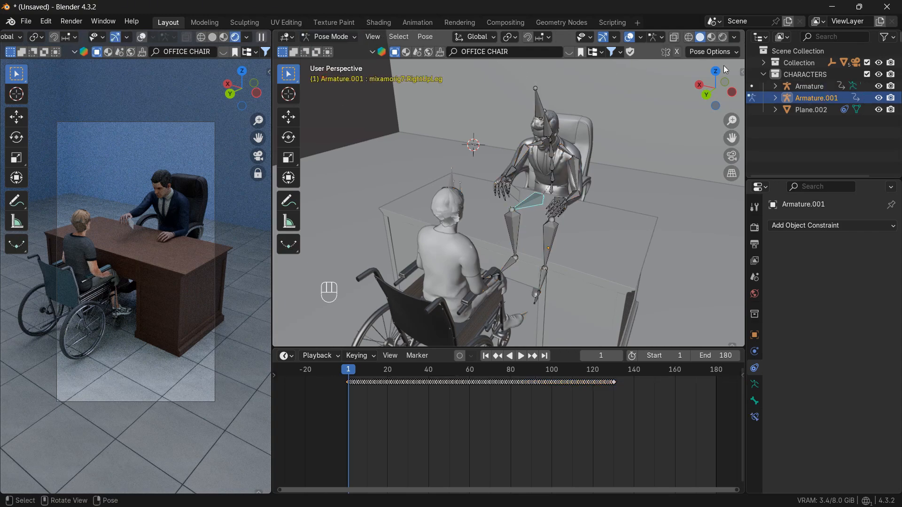
pyautogui.click(732, 92)
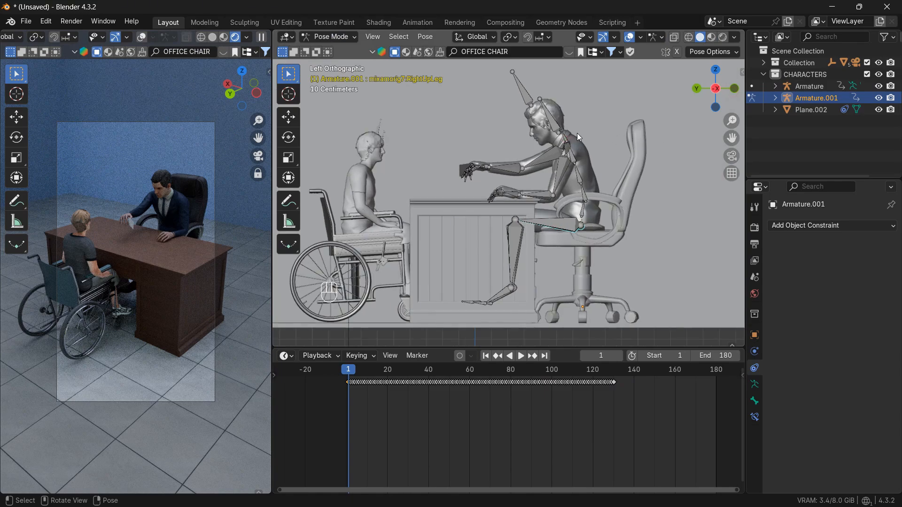
pyautogui.click(567, 139)
pyautogui.press('r')
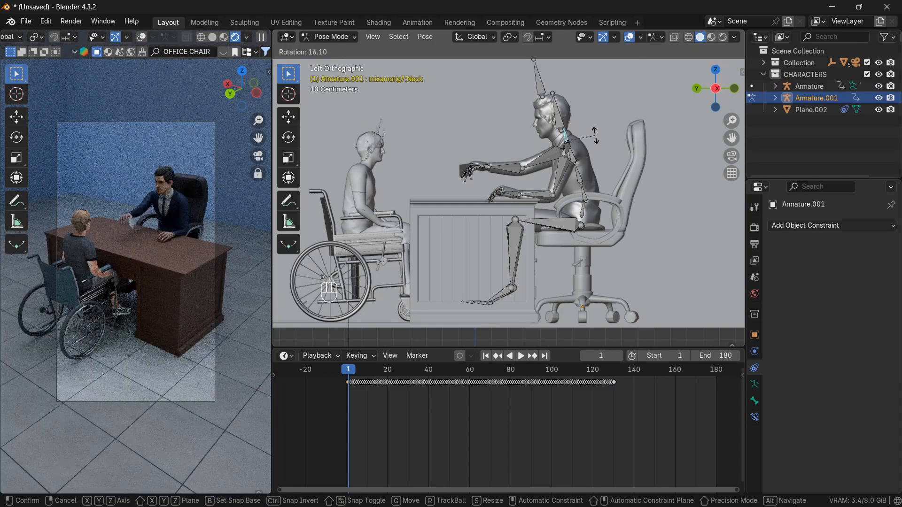
pyautogui.click(594, 134)
pyautogui.press('i')
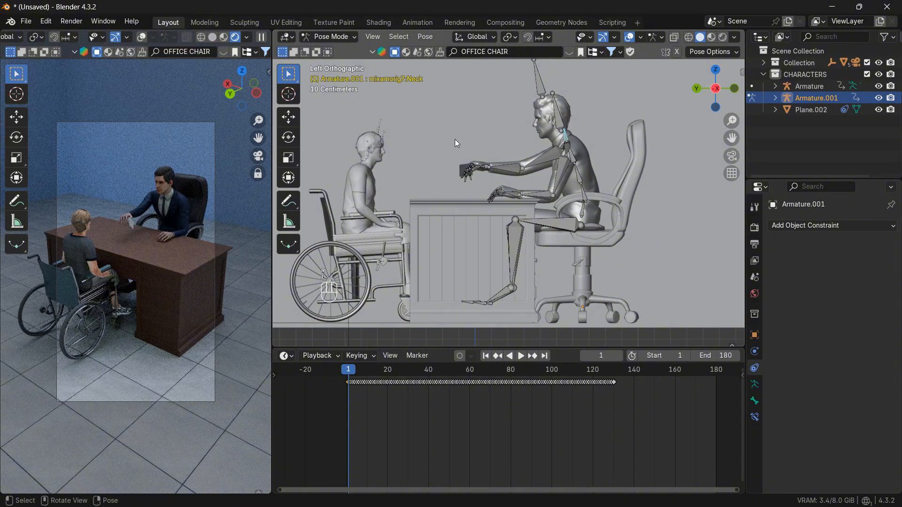
pyautogui.click(312, 37)
pyautogui.click(326, 50)
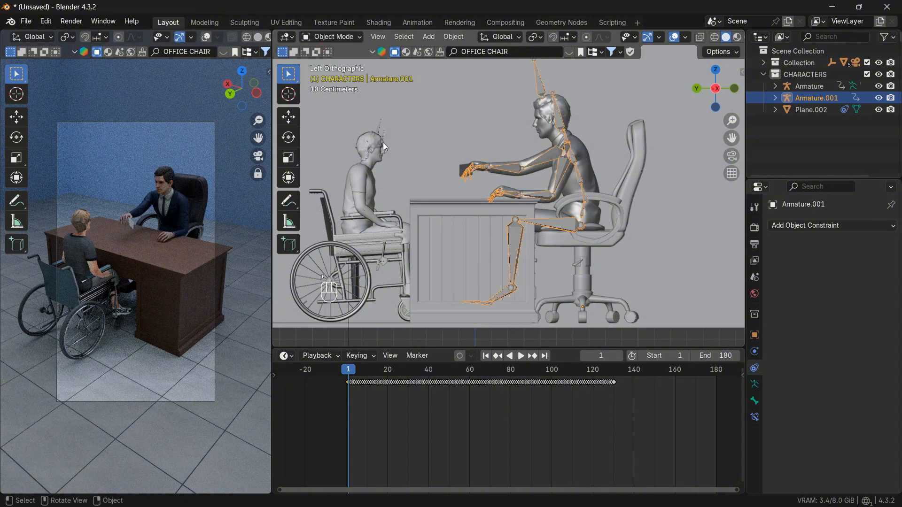
# Scale the boy's armature in Object Mode and move it along the Y axis to adjust its fit at the desk.
pyautogui.click(379, 131)
pyautogui.click(346, 34)
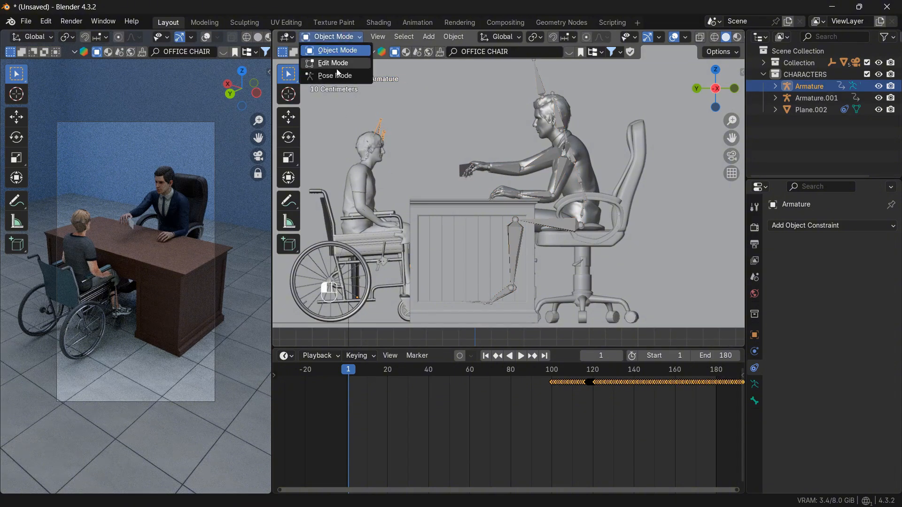
pyautogui.click(332, 74)
pyautogui.press('r')
pyautogui.rightClick(487, 177)
pyautogui.scroll(-1, 487, 177)
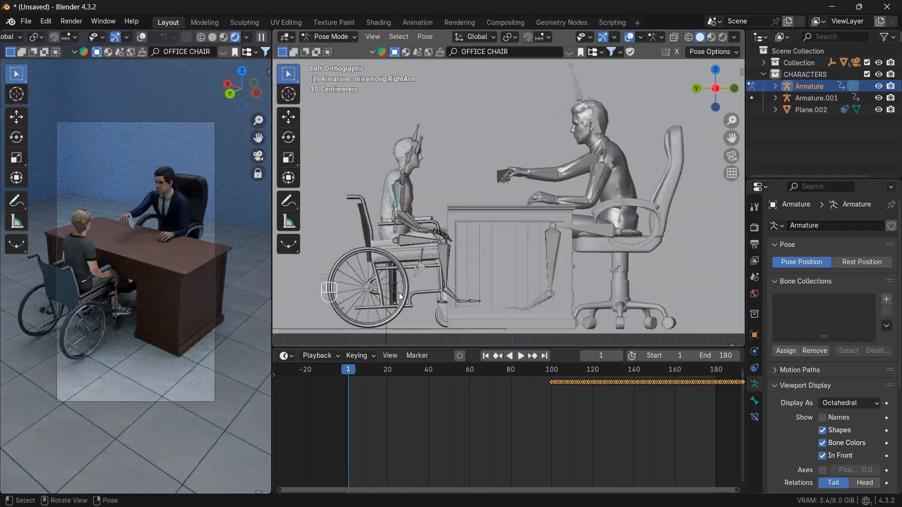
pyautogui.click(329, 36)
pyautogui.click(329, 50)
pyautogui.press('s')
pyautogui.click(466, 193)
pyautogui.press('g')
pyautogui.press('y')
pyautogui.click(472, 211)
pyautogui.moveTo(471, 216); pyautogui.dragTo(469, 188, button='middle')
# In Pose Mode, rotate the boy's right arm bones to extend the arm across the desk towards the paper.
pyautogui.click(332, 37)
pyautogui.click(332, 74)
pyautogui.press('r')
pyautogui.click(584, 296)
pyautogui.click(514, 221)
pyautogui.click(716, 70)
pyautogui.moveTo(516, 211); pyautogui.dragTo(571, 264, button='middle')
pyautogui.click(434, 211)
pyautogui.press('r')
pyautogui.click(716, 69)
pyautogui.press('r')
pyautogui.click(544, 141)
# Refine the rotation of the boy's extended right arm and forearm to bring his hand closer to the paper.
pyautogui.click(715, 69)
pyautogui.press('r')
pyautogui.press('r')
pyautogui.click(563, 263)
pyautogui.click(571, 301)
pyautogui.press('r')
pyautogui.click(591, 292)
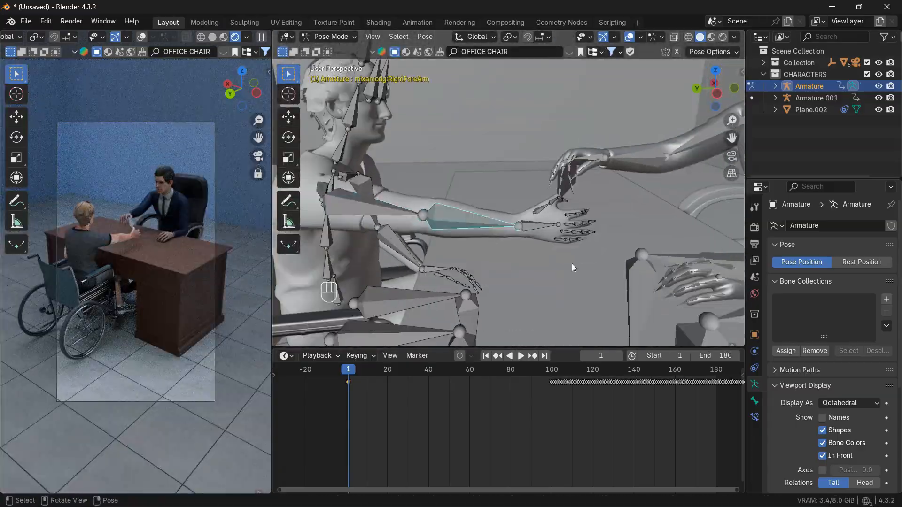
pyautogui.press('r')
pyautogui.click(601, 294)
# Rotate the boy's right hand bones, including around their local X and Y axes, to meet the paper, and hide the viewport overlays.
pyautogui.moveTo(601, 294); pyautogui.dragTo(715, 162, button='middle')
pyautogui.click(493, 286)
pyautogui.press('r')
pyautogui.press('x')
pyautogui.press('x')
pyautogui.click(565, 271)
pyautogui.press('r')
pyautogui.moveTo(565, 271); pyautogui.dragTo(668, 179, button='middle')
pyautogui.click(669, 179)
pyautogui.moveTo(610, 178); pyautogui.dragTo(576, 235, button='middle')
pyautogui.press('r')
pyautogui.press('y')
pyautogui.press('y')
pyautogui.click(575, 104)
pyautogui.moveTo(576, 104); pyautogui.dragTo(611, 178, button='middle')
pyautogui.click(629, 36)
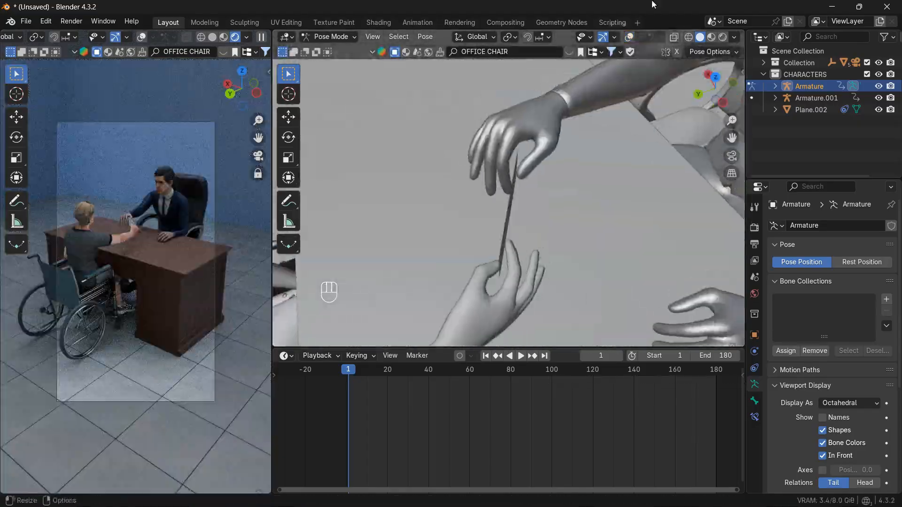
# Rotate the boy's right thumb bone around its local X axis to grip the paper, and inspect the pose without overlays.
pyautogui.click(628, 37)
pyautogui.click(523, 261)
pyautogui.press('r')
pyautogui.press('x')
pyautogui.press('x')
pyautogui.click(565, 241)
pyautogui.moveTo(565, 242); pyautogui.dragTo(544, 137, button='middle')
pyautogui.click(629, 37)
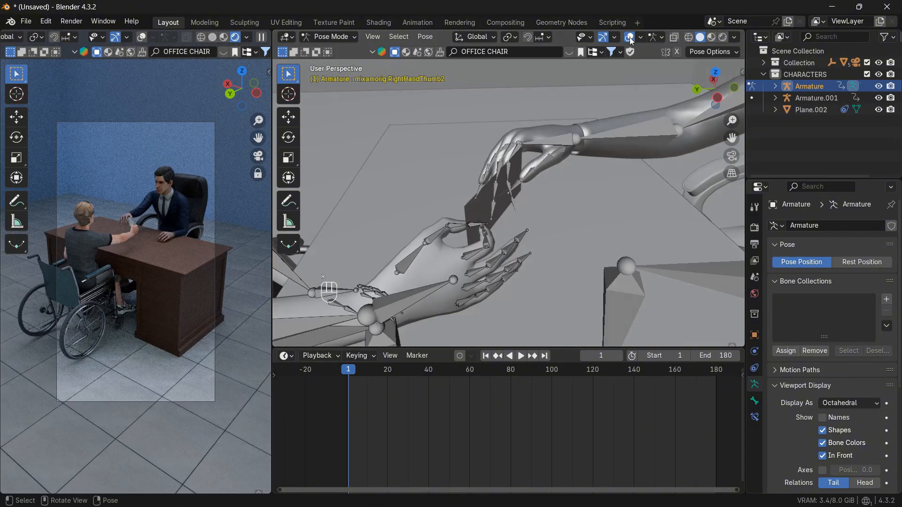
pyautogui.moveTo(555, 174); pyautogui.dragTo(649, 168, button='middle')
pyautogui.scroll(-5, 647, 165)
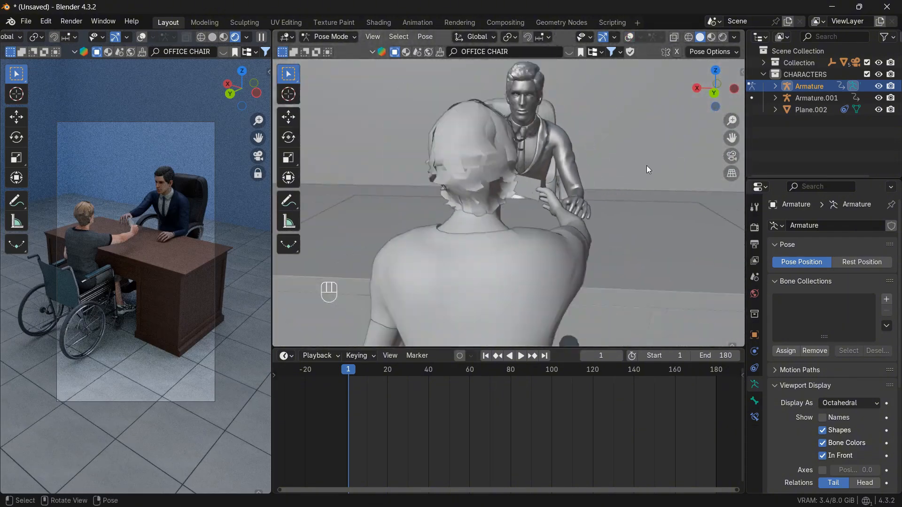
# Keyframe all the boy's bones at frame 1, duplicate those keyframes to frame 40 to hold the pose, and return to Object Mode.
pyautogui.click(629, 36)
pyautogui.moveTo(695, 100); pyautogui.dragTo(435, 249)
pyautogui.click(434, 249)
pyautogui.press('i')
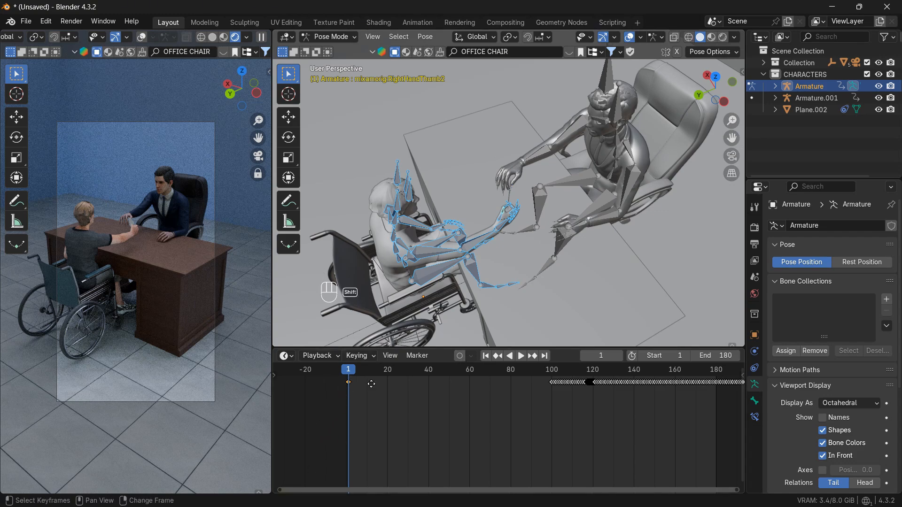
pyautogui.hotkey('shift', 'd')
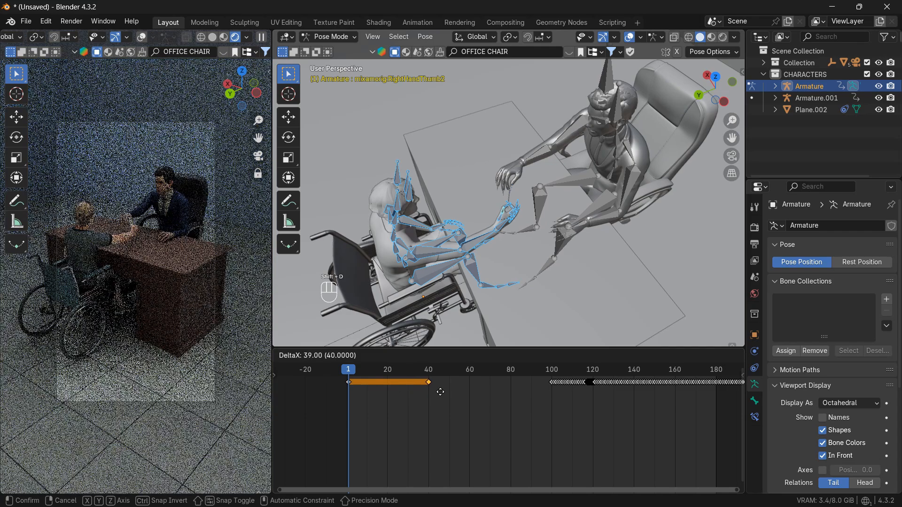
pyautogui.click(440, 390)
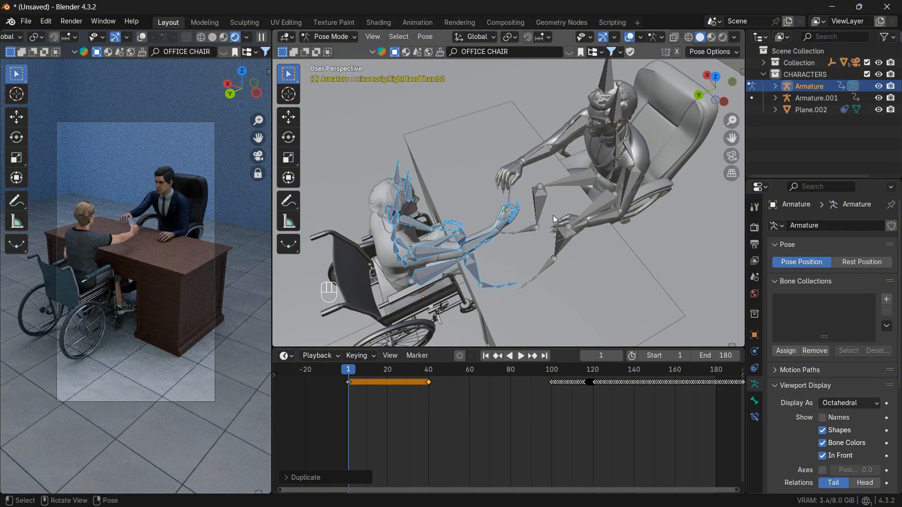
pyautogui.click(337, 39)
pyautogui.click(333, 51)
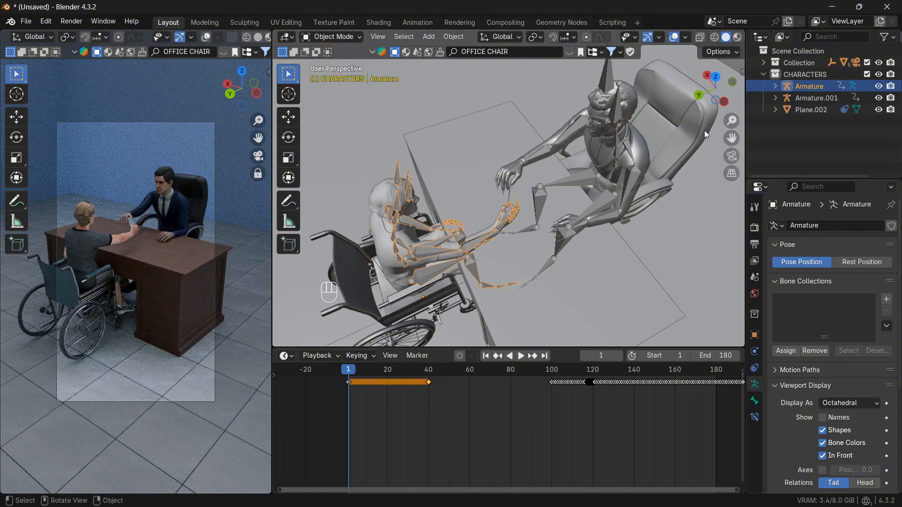
# Select the camera, go to frame 20, look through the camera in the larger viewport and lock the camera to the view.
pyautogui.click(855, 63)
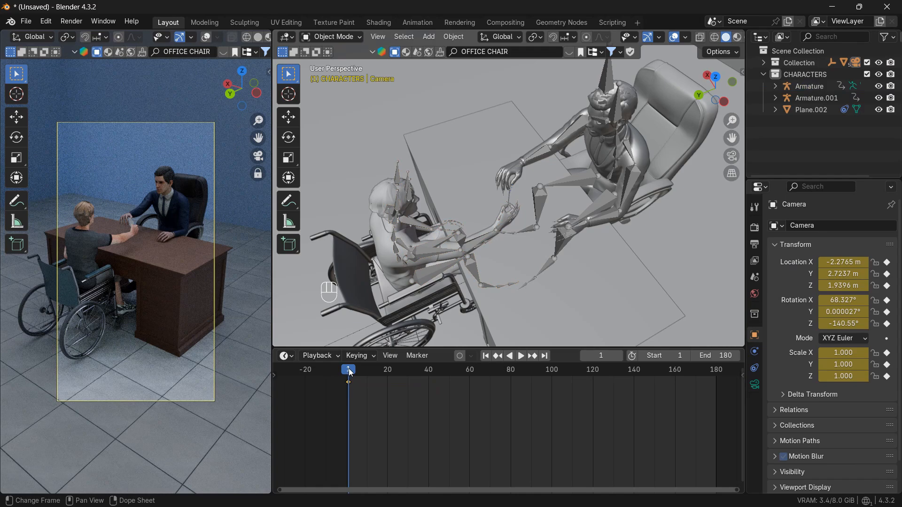
pyautogui.moveTo(350, 373); pyautogui.dragTo(387, 374)
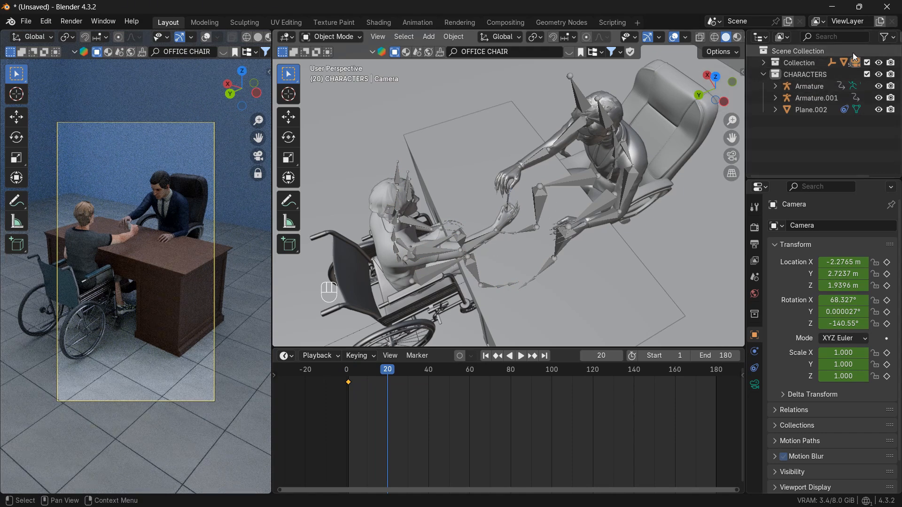
pyautogui.click(730, 158)
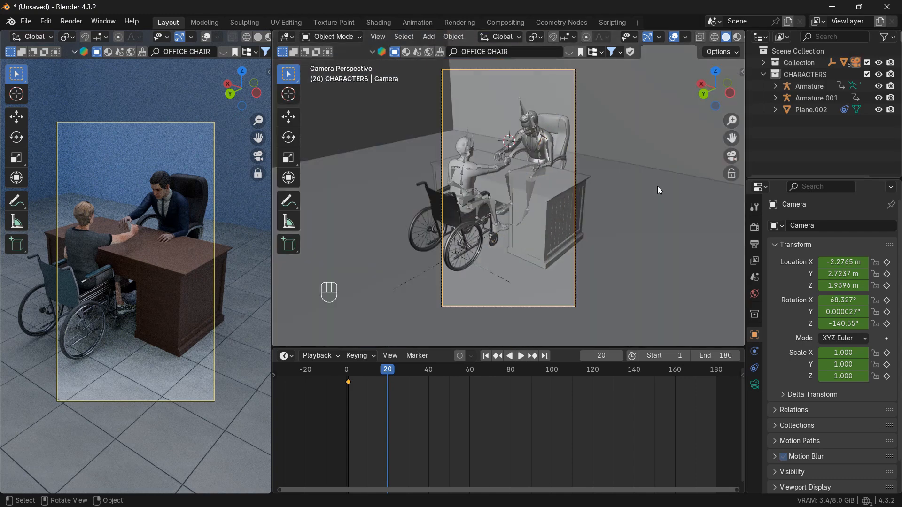
pyautogui.scroll(3, 620, 207)
pyautogui.scroll(-2, 619, 145)
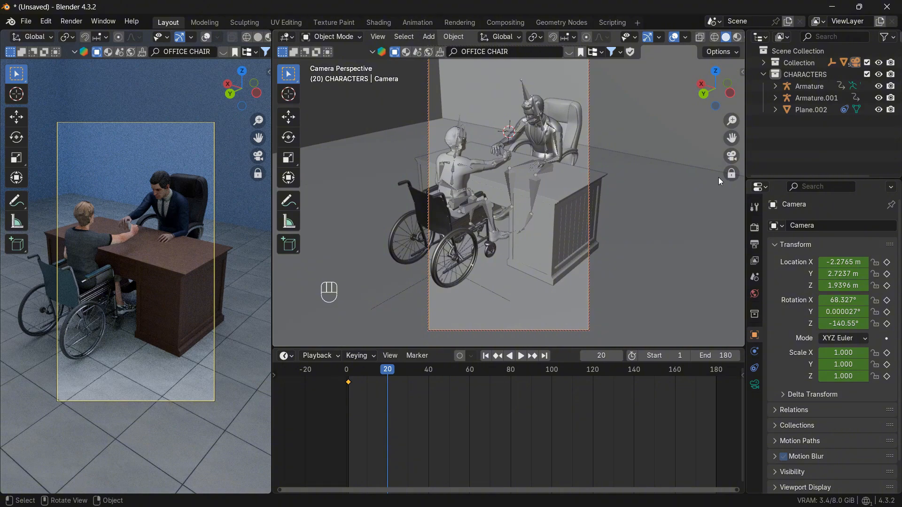
pyautogui.keyDown('ctrl'); pyautogui.moveTo(694, 179); pyautogui.dragTo(709, 189, button='middle'); pyautogui.keyUp('ctrl')
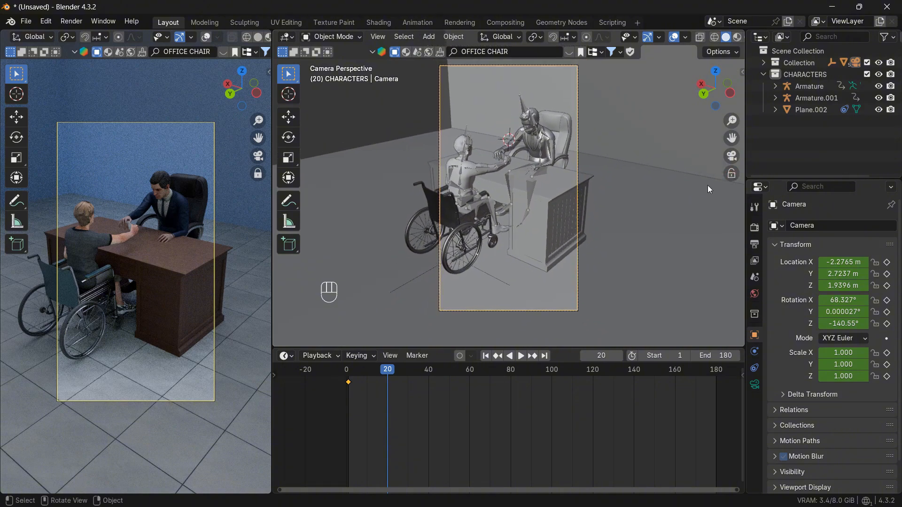
pyautogui.click(731, 175)
# Bring the camera close to the paper, raising it about 0.31 m along Z and turning it towards the man, and keyframe it at frame 20.
pyautogui.scroll(6, 678, 160)
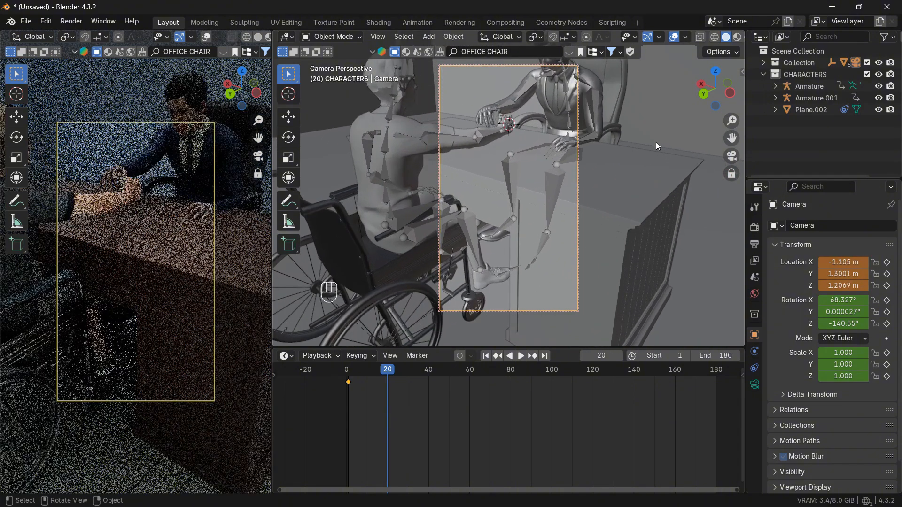
pyautogui.press('g')
pyautogui.press('z')
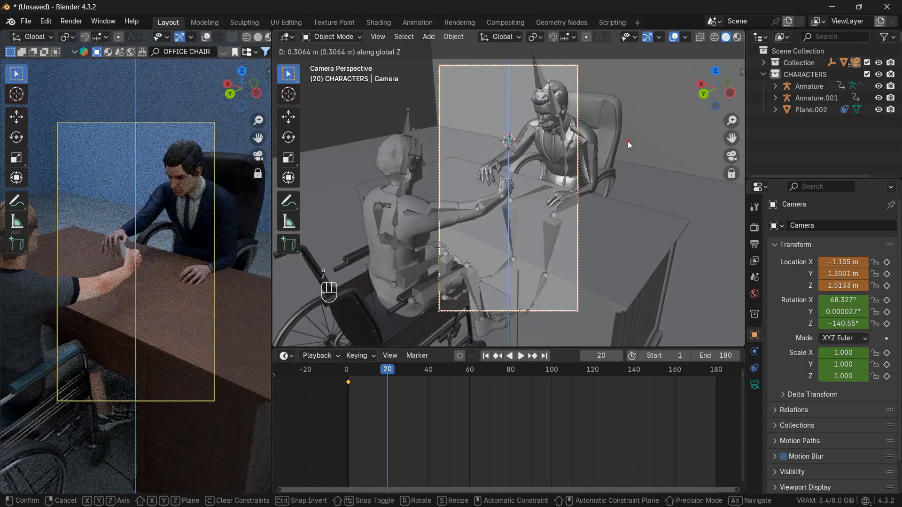
pyautogui.click(628, 140)
pyautogui.scroll(3, 628, 140)
pyautogui.moveTo(629, 140); pyautogui.dragTo(655, 164, button='middle')
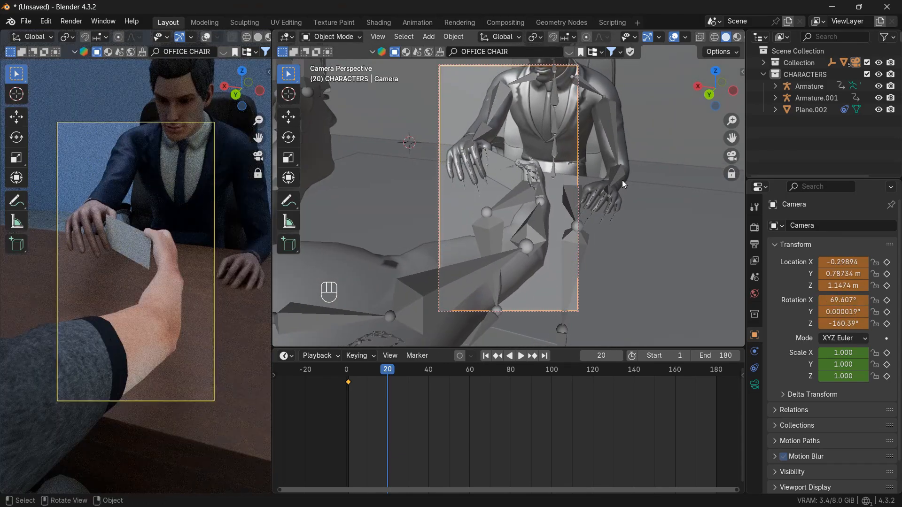
pyautogui.press('i')
# Switch the rendered viewport to Solid shading and play back and scrub the camera move from frame 1.
pyautogui.click(486, 355)
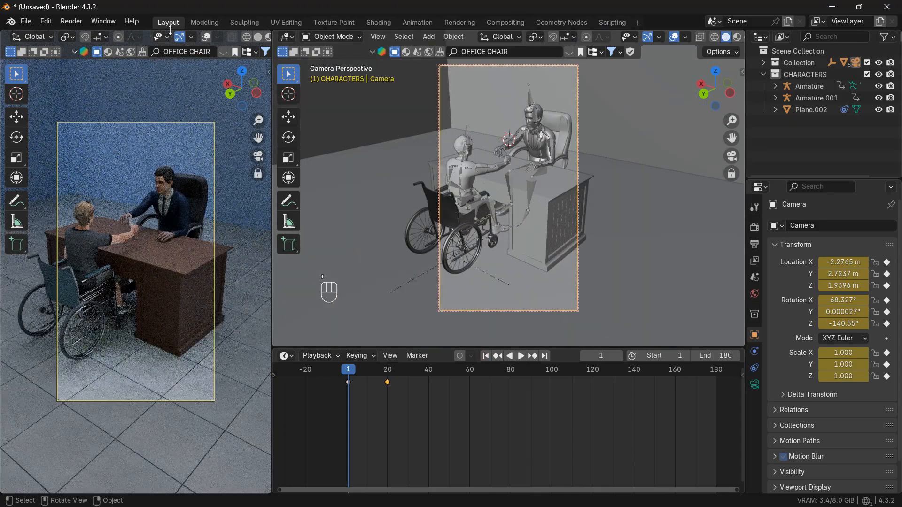
pyautogui.click(258, 37)
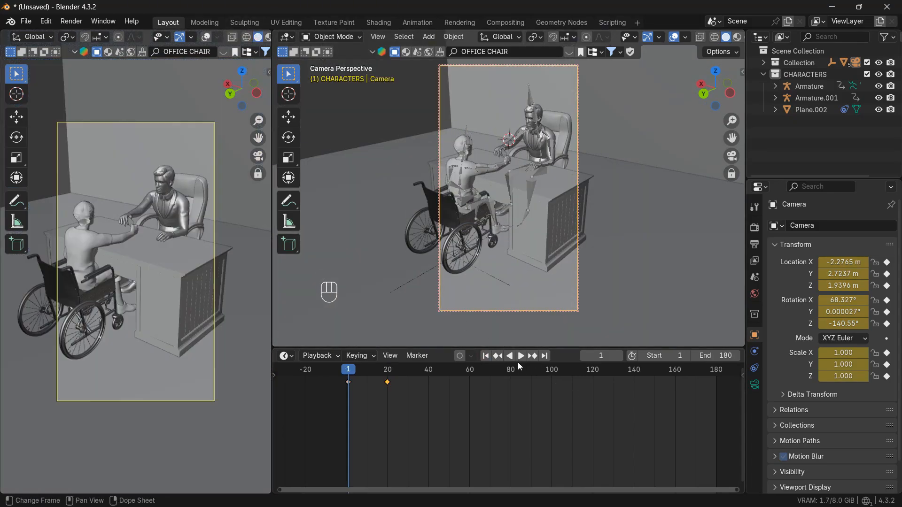
pyautogui.click(520, 357)
pyautogui.click(520, 357)
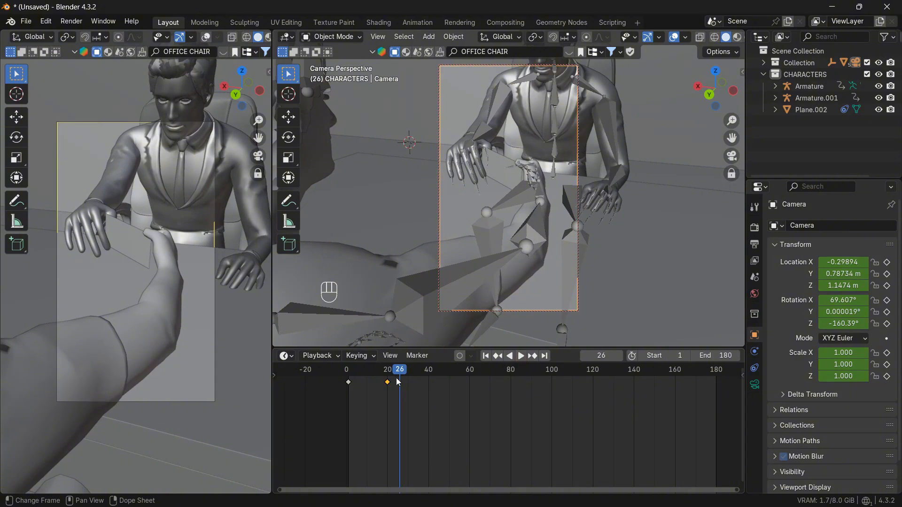
pyautogui.moveTo(399, 382)
pyautogui.mouseDown()
pyautogui.moveTo(353, 385)
pyautogui.moveTo(383, 387)
pyautogui.mouseUp()
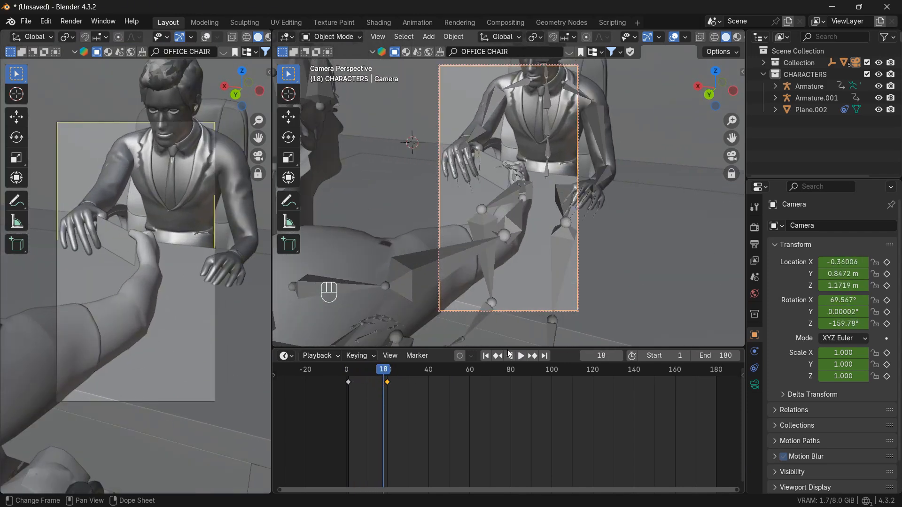
# Shift the camera about 0.26 m along the global X axis at frame 1 and keyframe its new position.
pyautogui.click(486, 356)
pyautogui.press('g')
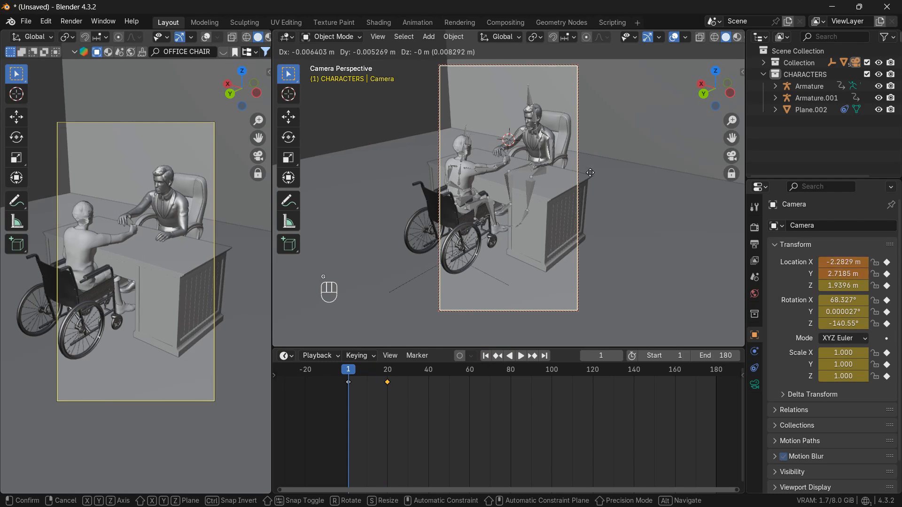
pyautogui.press('g')
pyautogui.press('x')
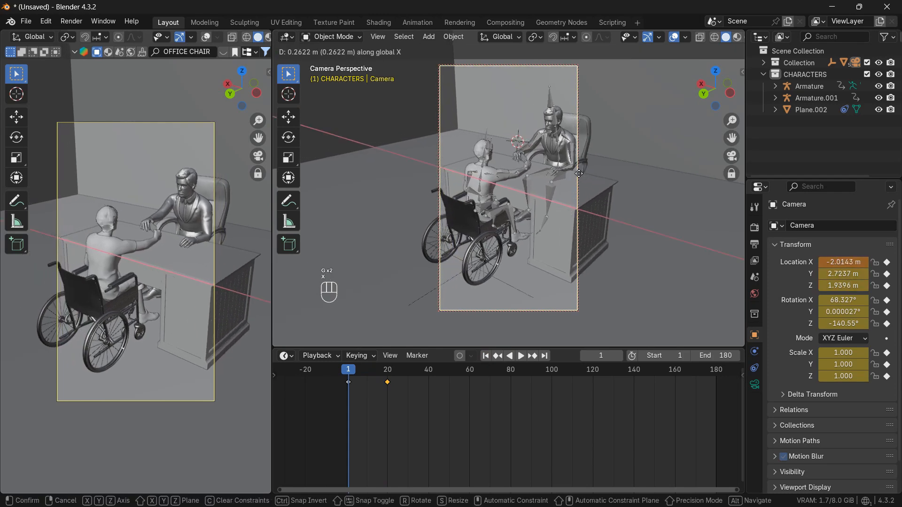
pyautogui.click(578, 174)
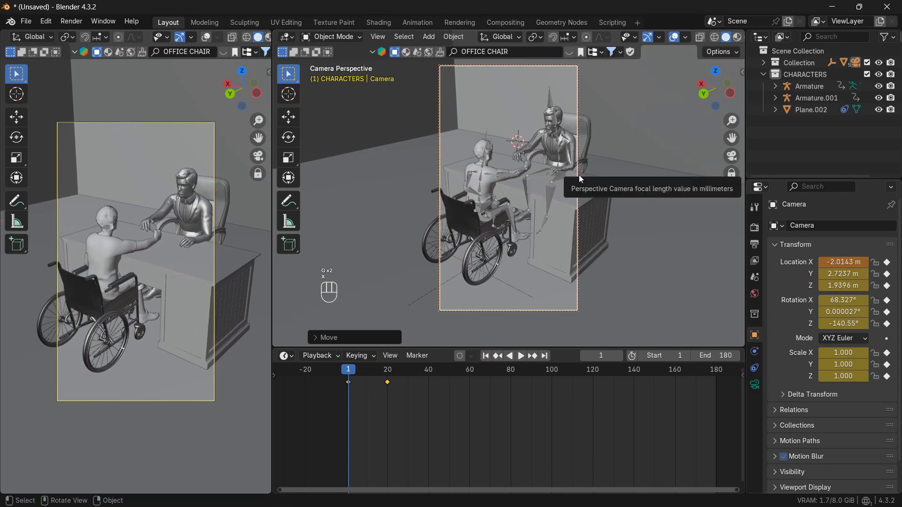
pyautogui.click(488, 398)
# Play back and scrub the revised camera move, and return to frame 1.
pyautogui.click(520, 356)
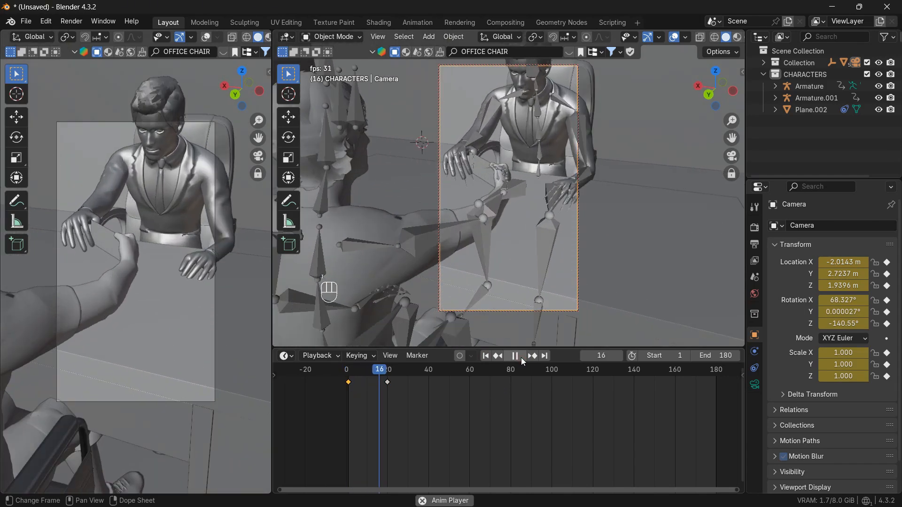
pyautogui.moveTo(396, 379); pyautogui.dragTo(361, 382)
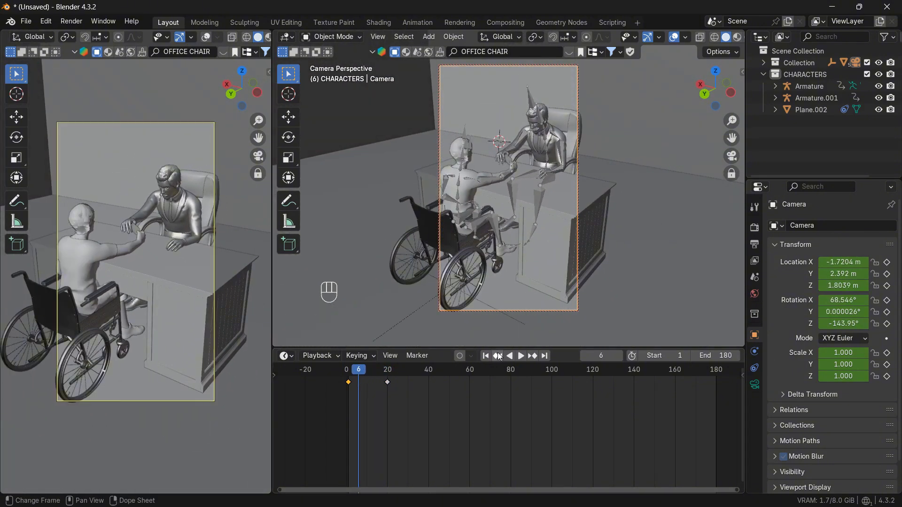
pyautogui.press('Escape')
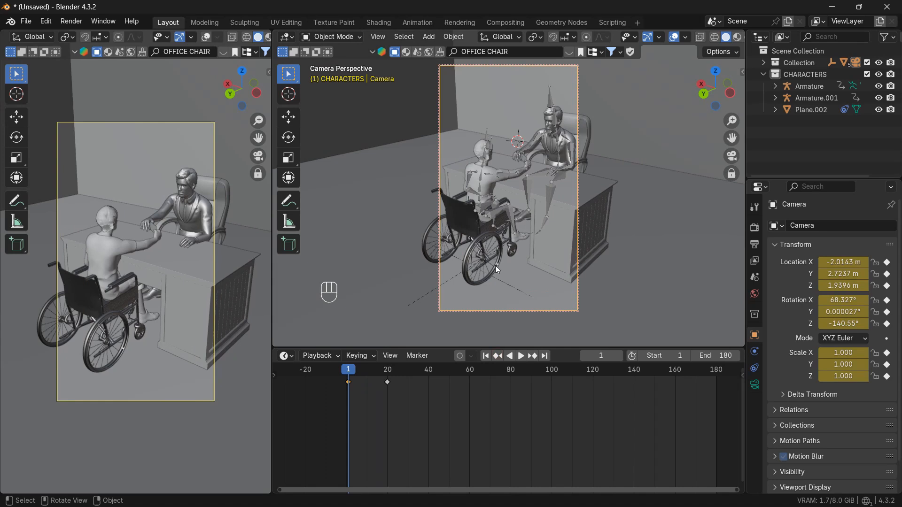
# Rename the paper plane held between the two hands to CHECK.
pyautogui.click(524, 157)
pyautogui.click(810, 109)
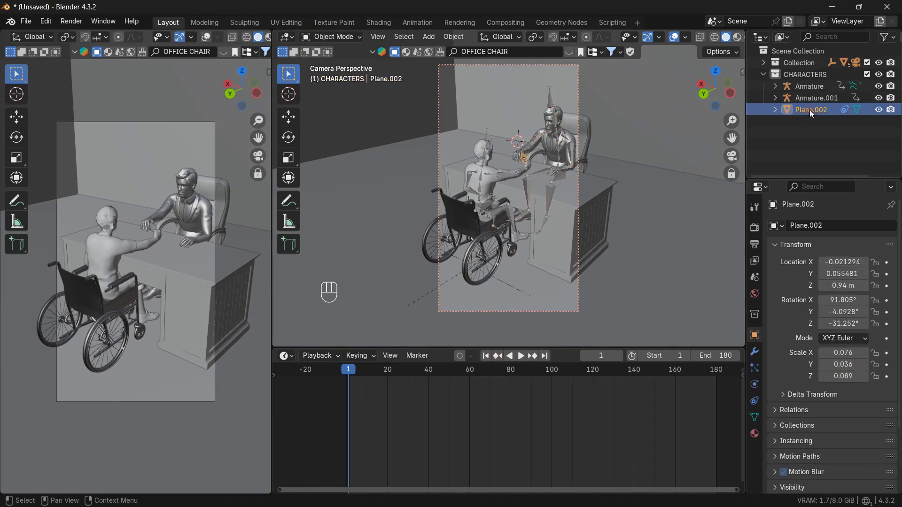
pyautogui.doubleClick(809, 109)
pyautogui.write('CHEC')
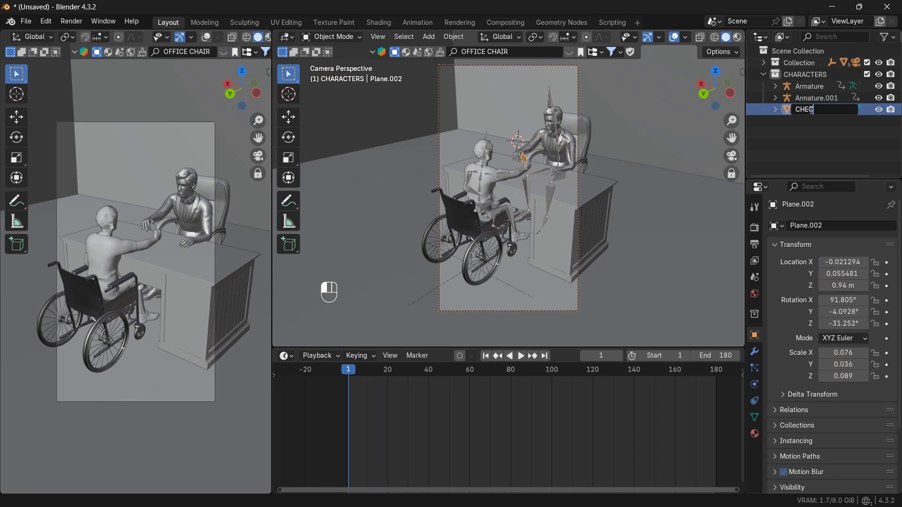
pyautogui.write('K')
pyautogui.press('Return')
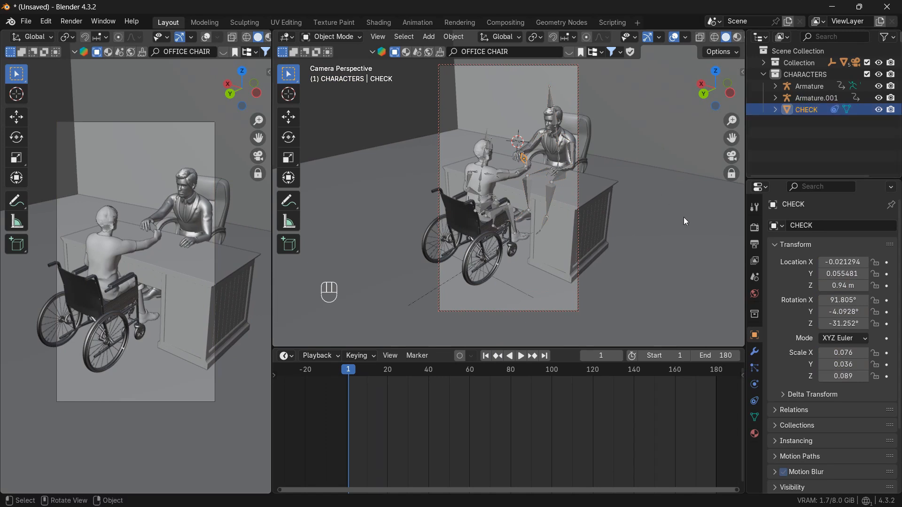
# Add a Track To constraint to the camera with CHECK as its target.
pyautogui.click(857, 63)
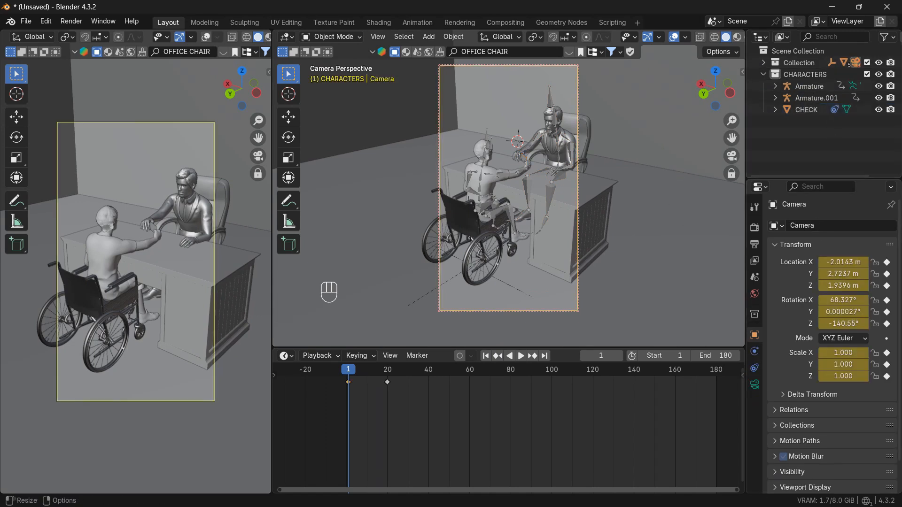
pyautogui.click(754, 385)
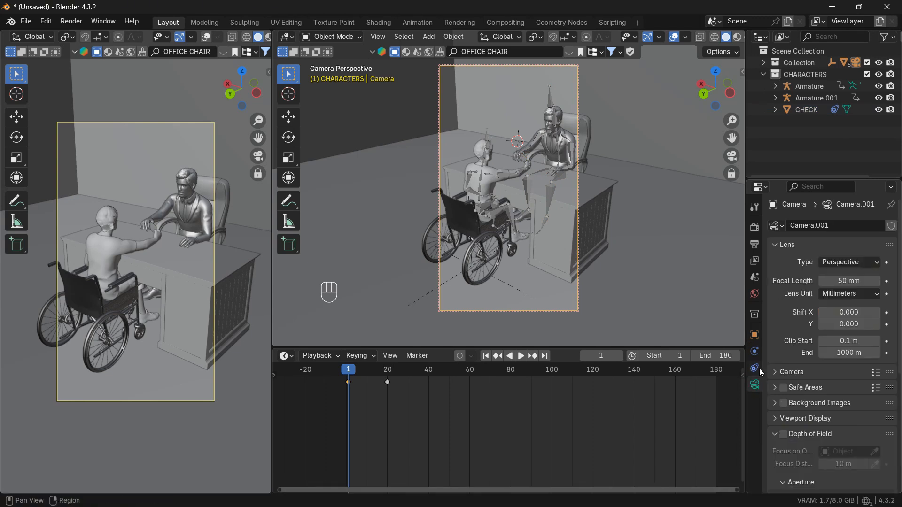
pyautogui.click(755, 352)
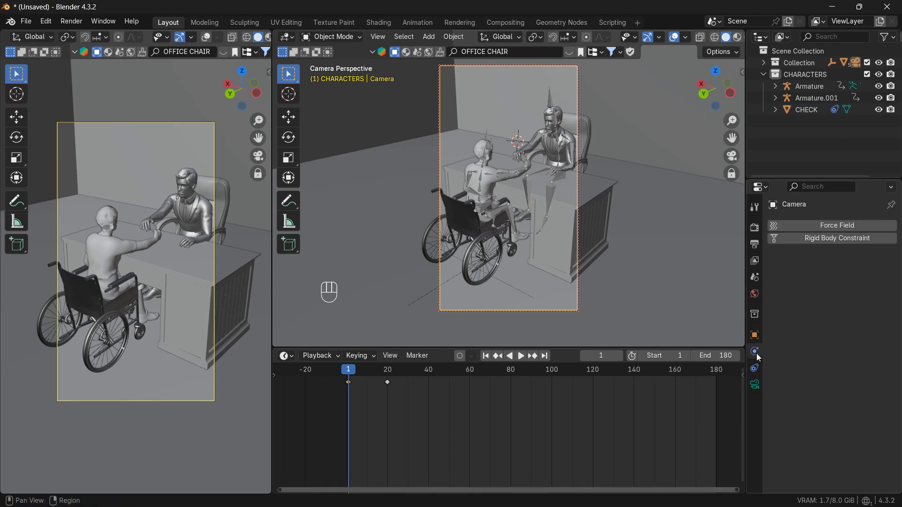
pyautogui.click(755, 368)
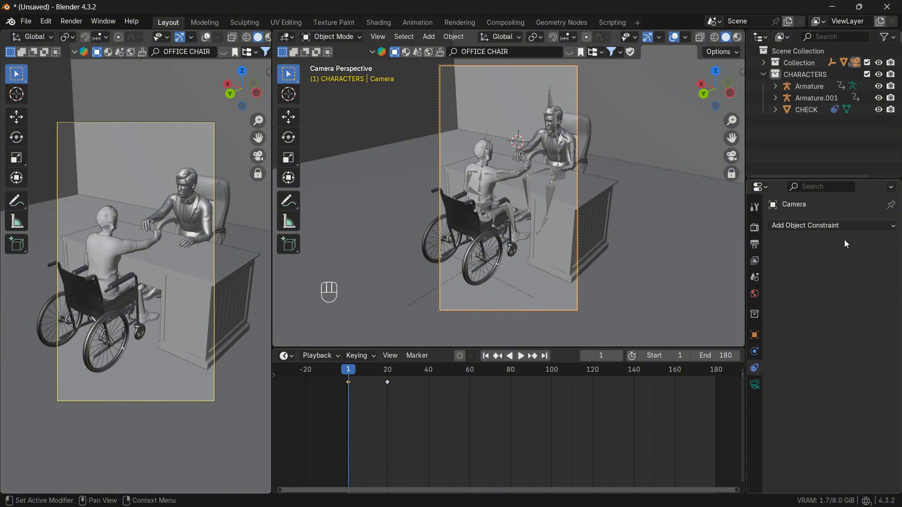
pyautogui.click(850, 226)
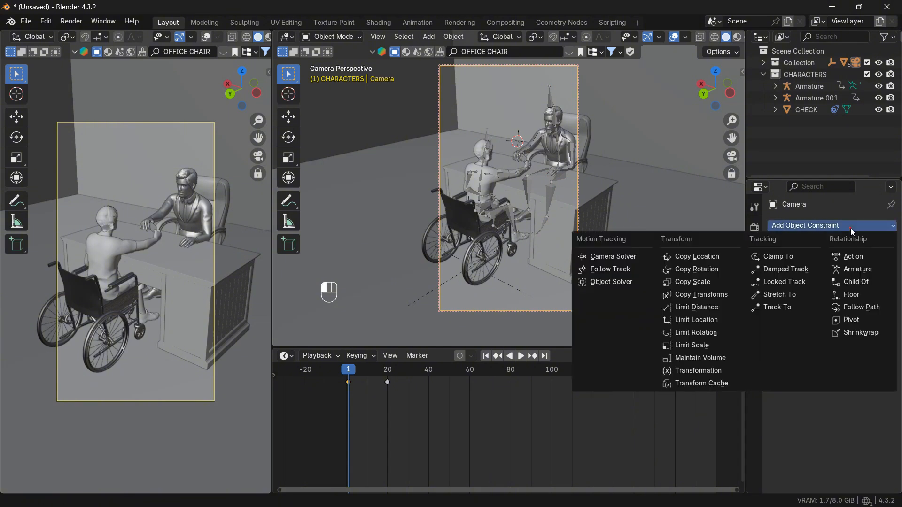
pyautogui.click(797, 308)
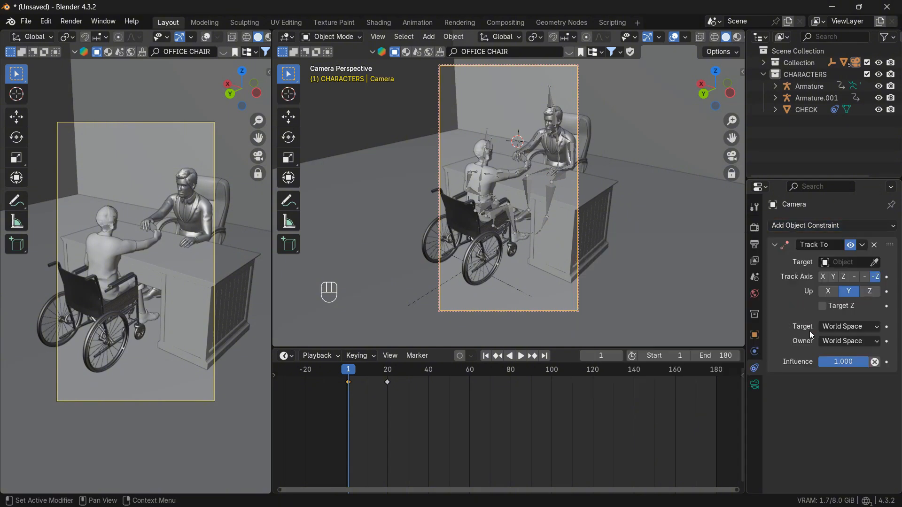
pyautogui.click(874, 262)
pyautogui.click(806, 110)
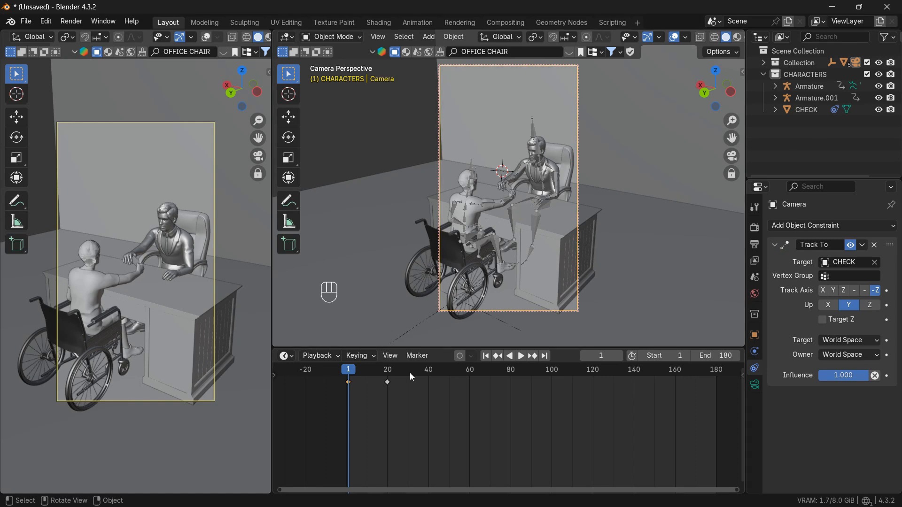
# Preview the tracked camera move, and at frame 20 move the camera closer to the paper along its local Z axis and keyframe it.
pyautogui.click(521, 357)
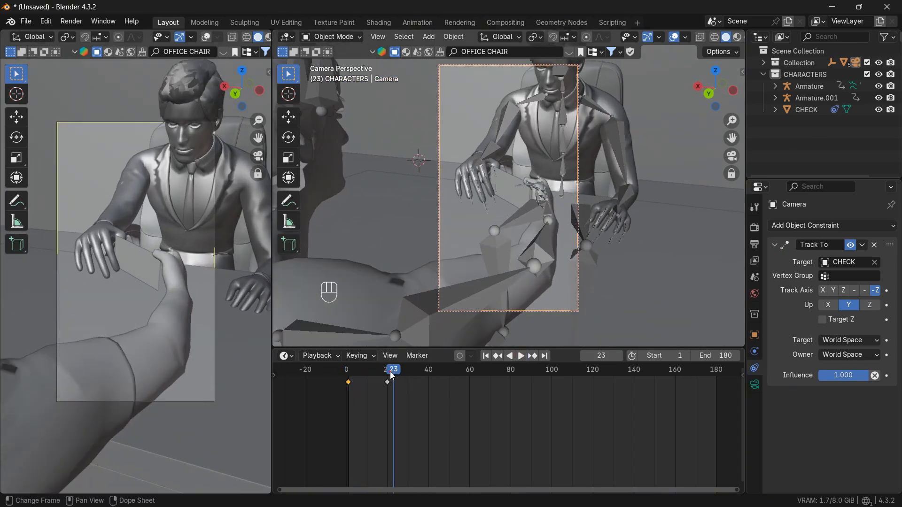
pyautogui.moveTo(392, 376)
pyautogui.mouseDown()
pyautogui.moveTo(348, 376)
pyautogui.moveTo(389, 374)
pyautogui.mouseUp()
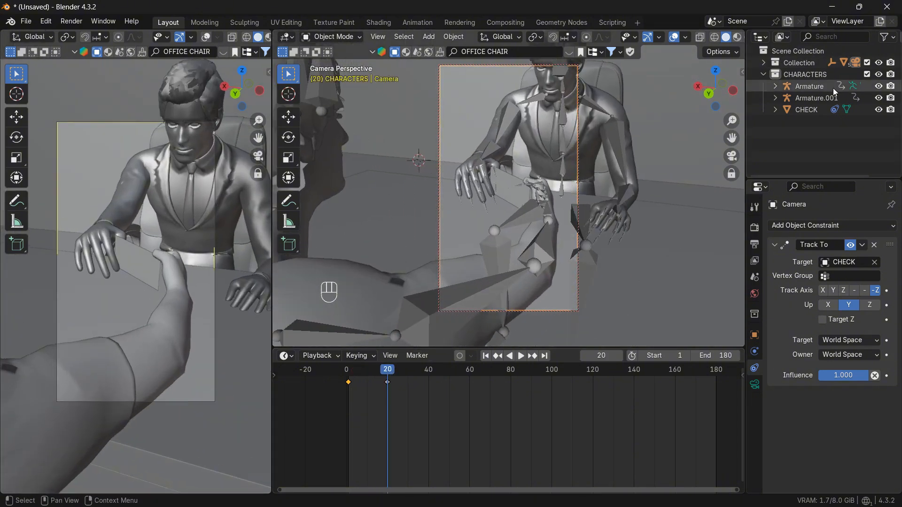
pyautogui.click(855, 63)
pyautogui.press('z')
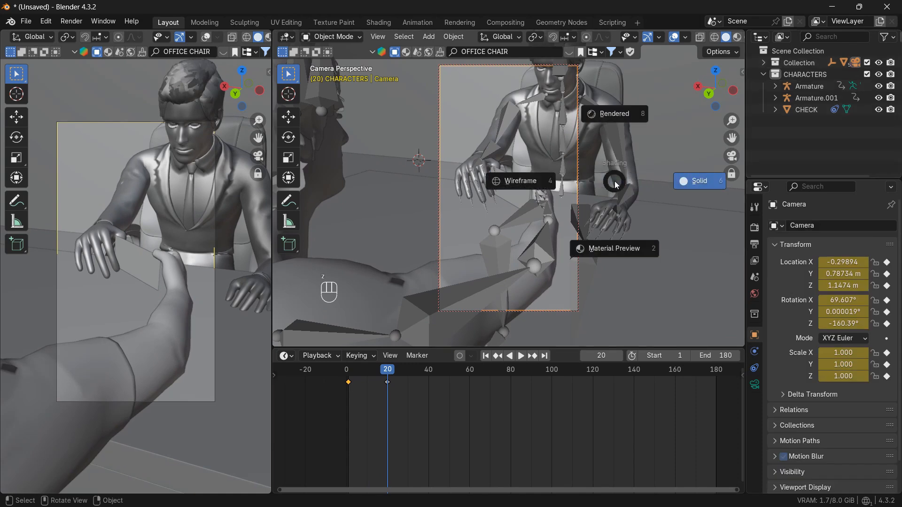
pyautogui.press('g')
pyautogui.press('z')
pyautogui.press('z')
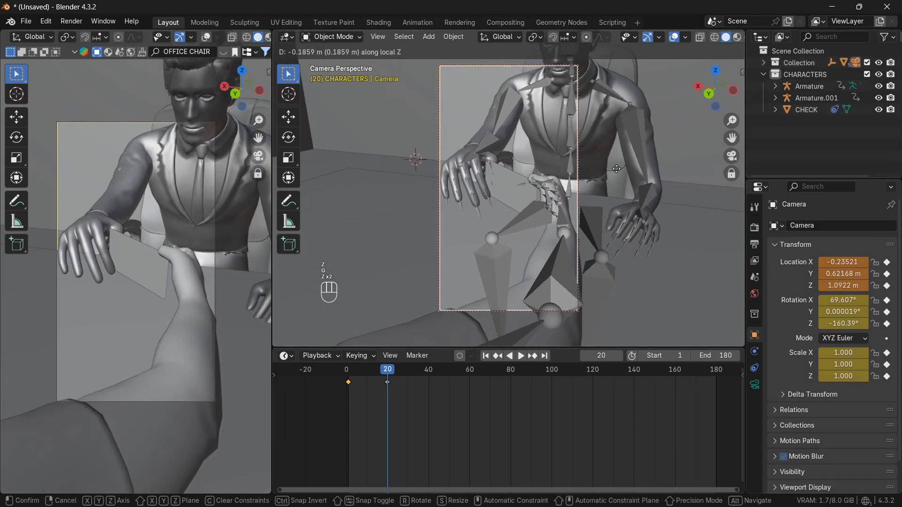
pyautogui.click(617, 167)
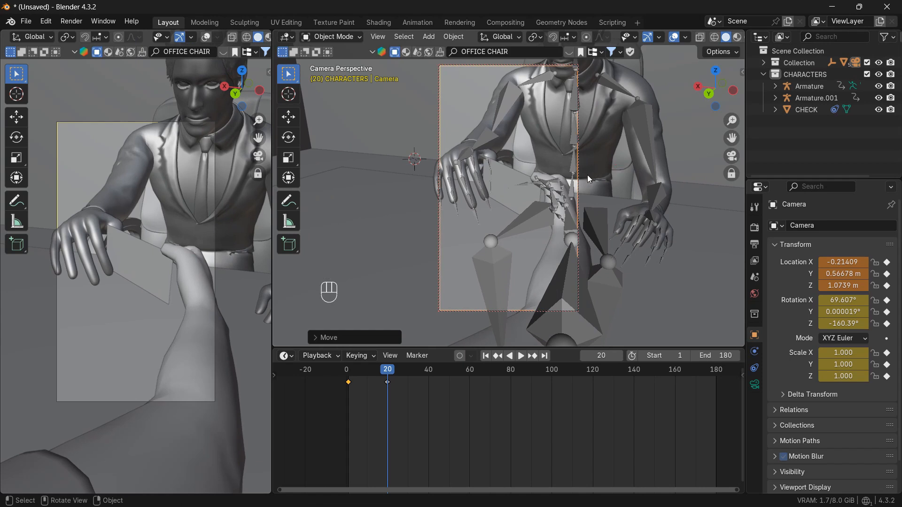
# Return to frame 1, select all bones of the man's armature in Pose Mode, and delete their keyframes from frames 2 to 30.
pyautogui.click(486, 358)
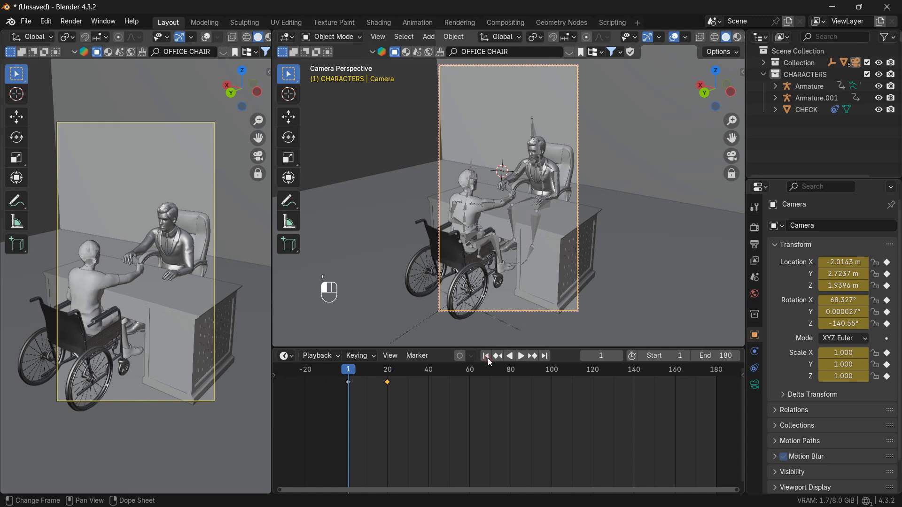
pyautogui.click(543, 160)
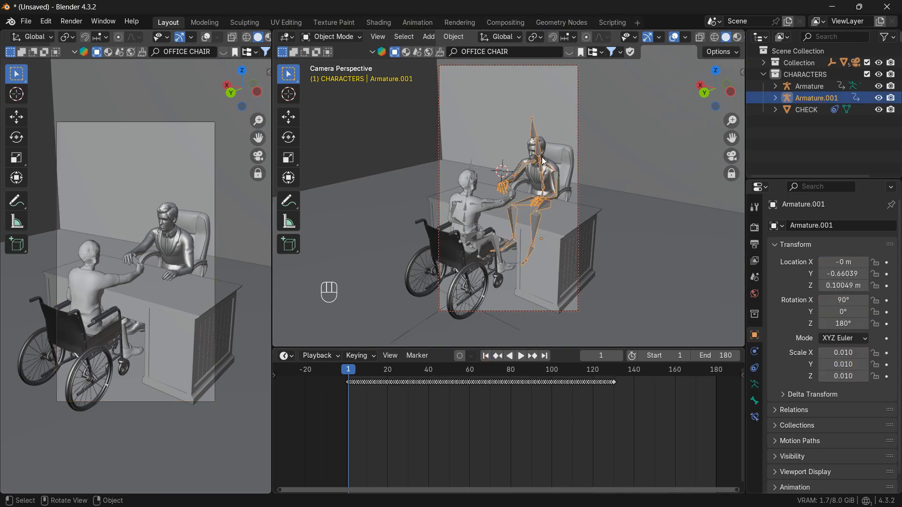
pyautogui.click(332, 36)
pyautogui.click(323, 74)
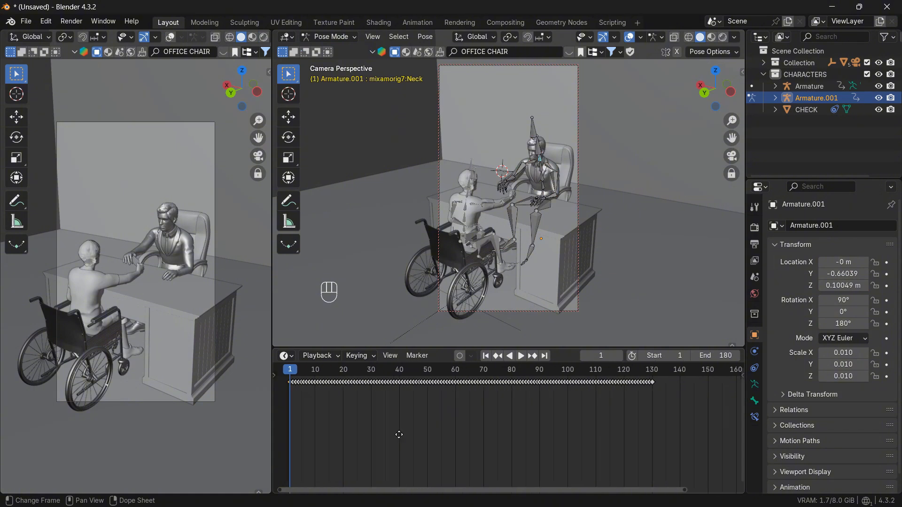
pyautogui.press('a')
pyautogui.scroll(3, 396, 412)
pyautogui.scroll(3, 397, 412)
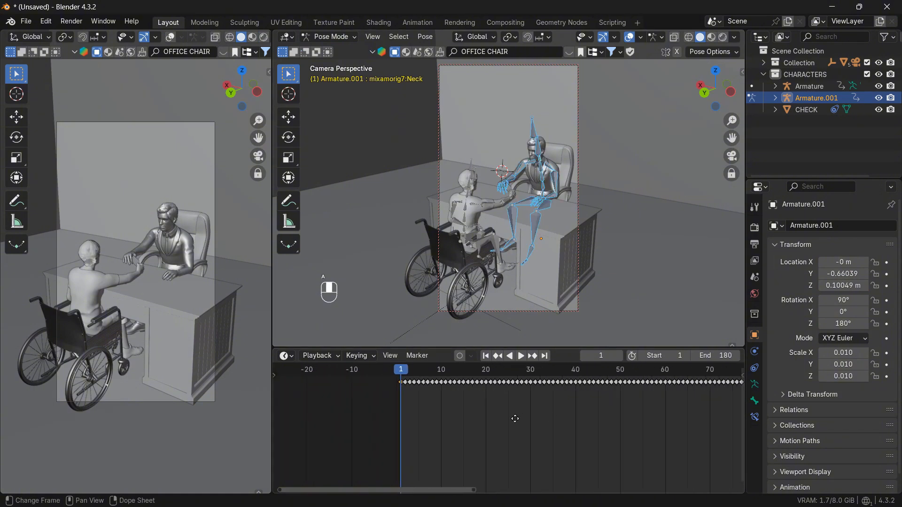
pyautogui.moveTo(377, 391); pyautogui.dragTo(549, 375)
pyautogui.press('x')
pyautogui.click(550, 395)
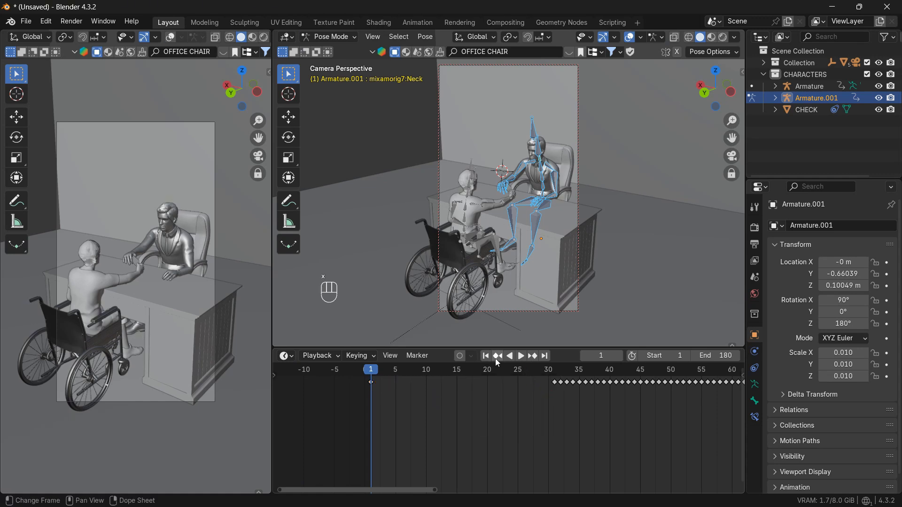
# Duplicate the man's frame 1 pose keyframe to frame 20.
pyautogui.click(371, 383)
pyautogui.hotkey('shift', 'd')
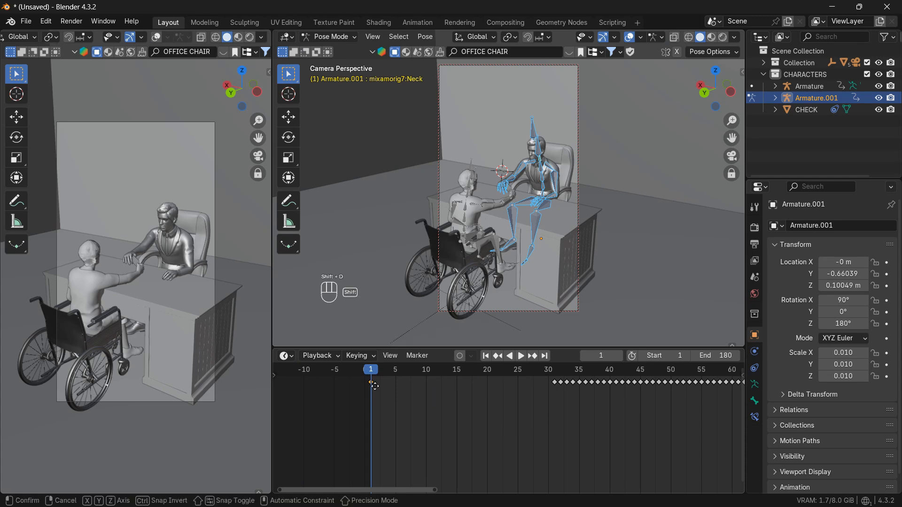
pyautogui.click(486, 393)
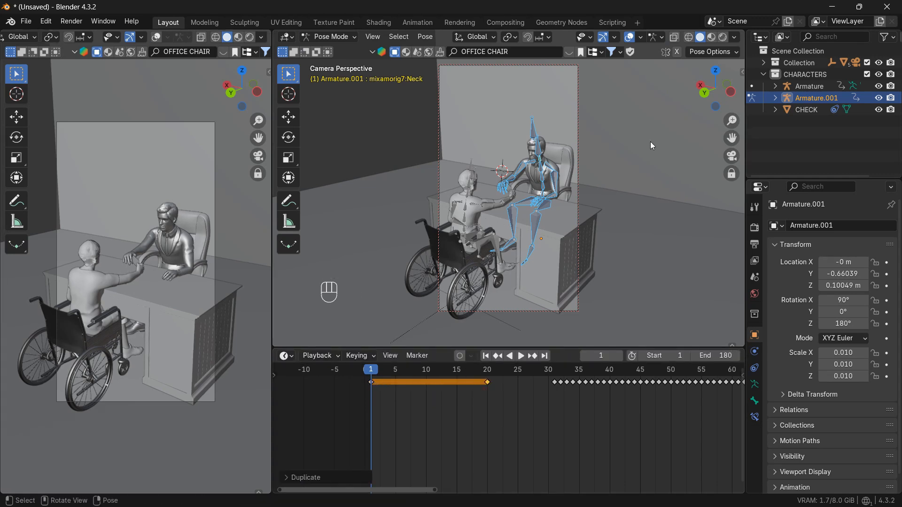
# Return the man's armature to Object Mode, play the animation, and scrub to frame 29.
pyautogui.click(326, 39)
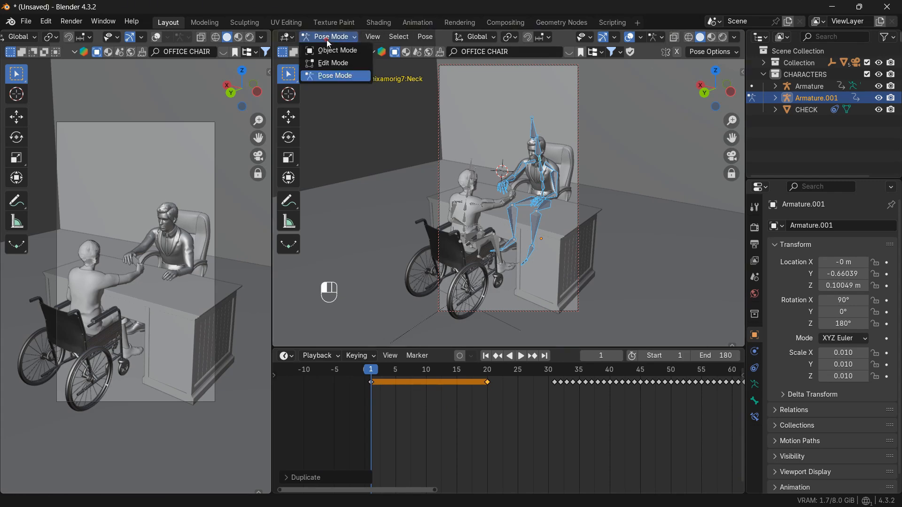
pyautogui.click(329, 50)
pyautogui.click(521, 356)
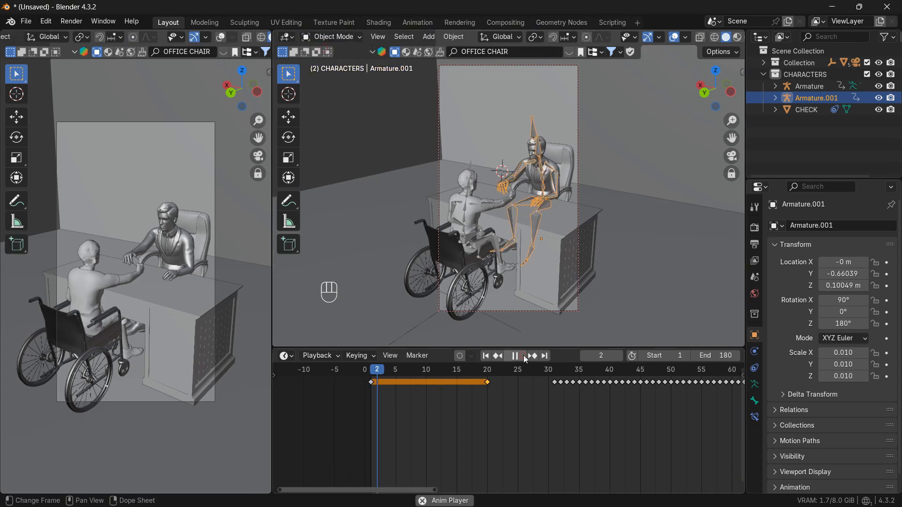
pyautogui.moveTo(549, 369)
pyautogui.mouseDown()
pyautogui.moveTo(511, 374)
pyautogui.moveTo(554, 385)
pyautogui.moveTo(644, 378)
pyautogui.moveTo(520, 371)
pyautogui.moveTo(545, 370)
pyautogui.mouseUp()
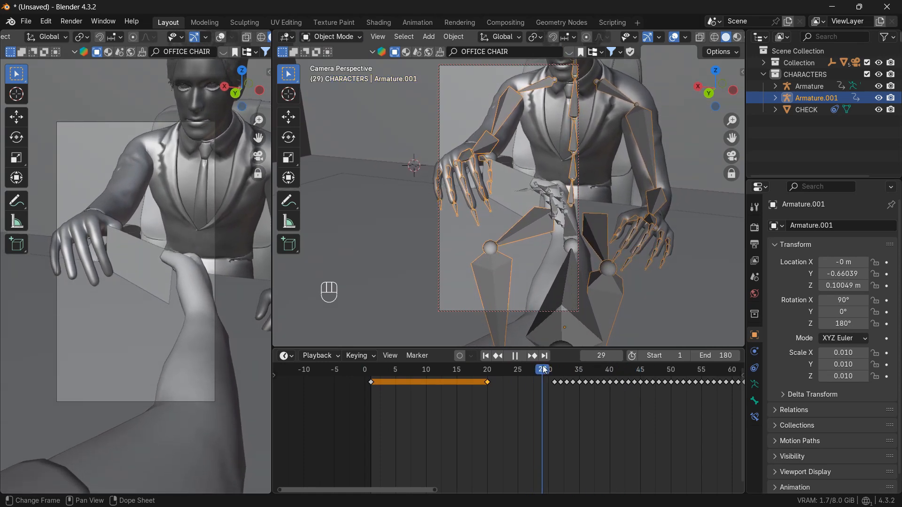
# Delete the man's keyframes between frames 31 and 51, and move his frame 20 keyframe to frame 45.
pyautogui.rightClick(535, 393)
pyautogui.moveTo(541, 398); pyautogui.dragTo(672, 375)
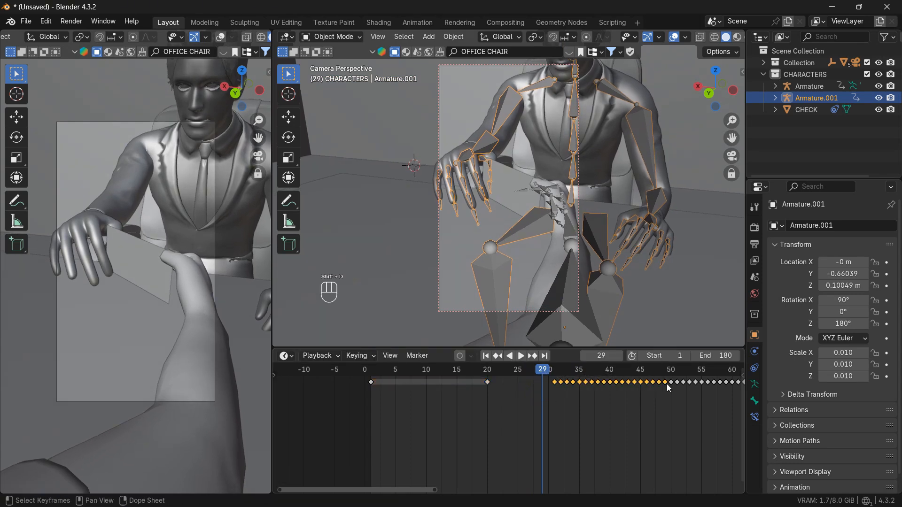
pyautogui.press('x')
pyautogui.click(601, 421)
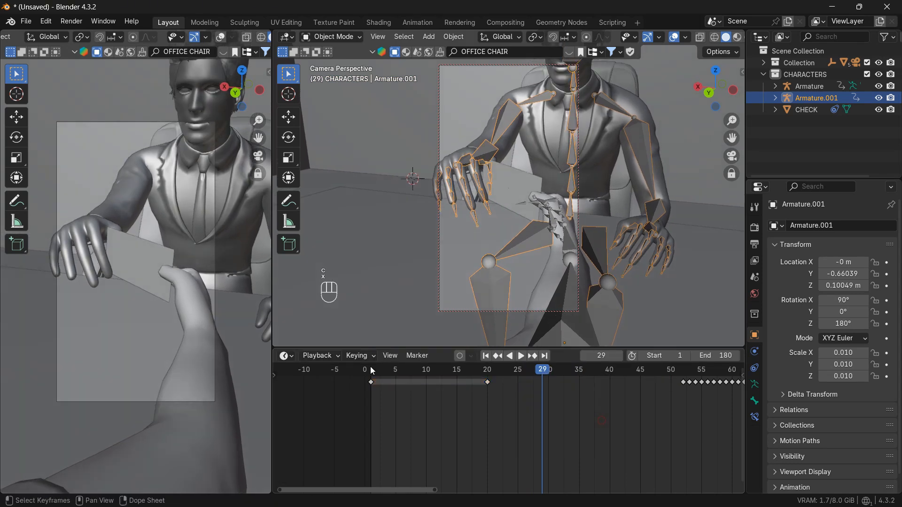
pyautogui.moveTo(474, 403); pyautogui.dragTo(495, 379)
pyautogui.press('g')
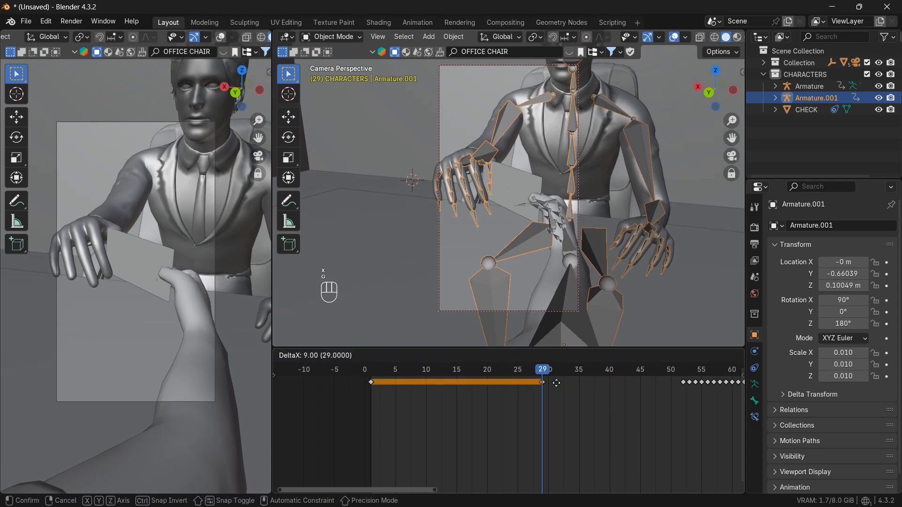
pyautogui.click(650, 385)
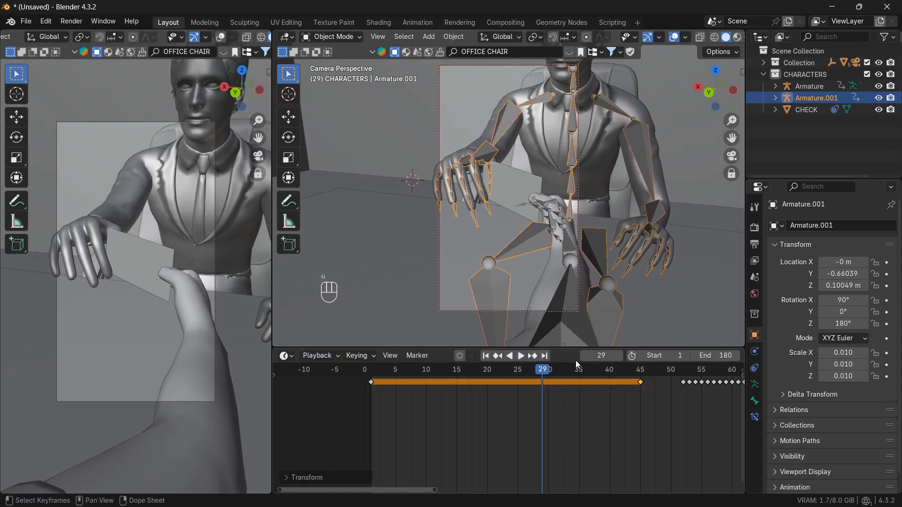
# Play the animation from frame 1, stop at frame 27, and switch the narrow camera viewport to Rendered shading.
pyautogui.moveTo(538, 370); pyautogui.dragTo(517, 369)
pyautogui.click(486, 356)
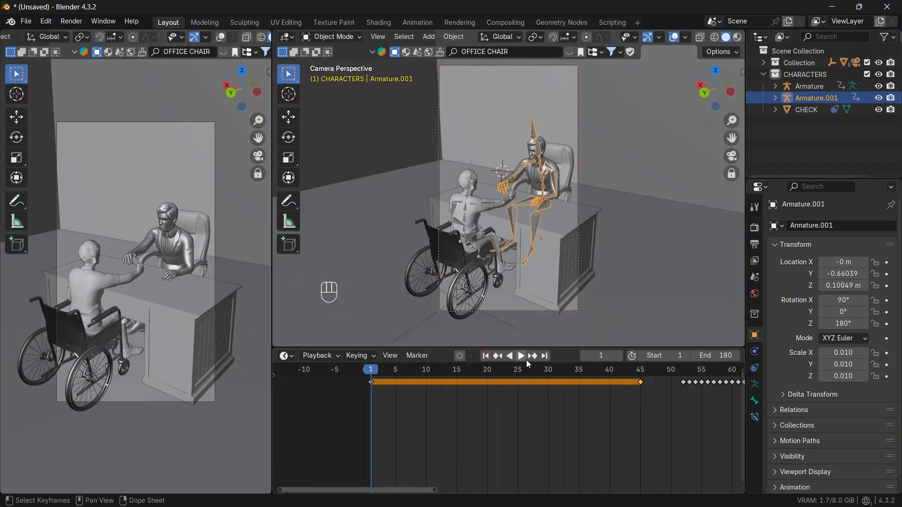
pyautogui.click(520, 357)
pyautogui.click(520, 359)
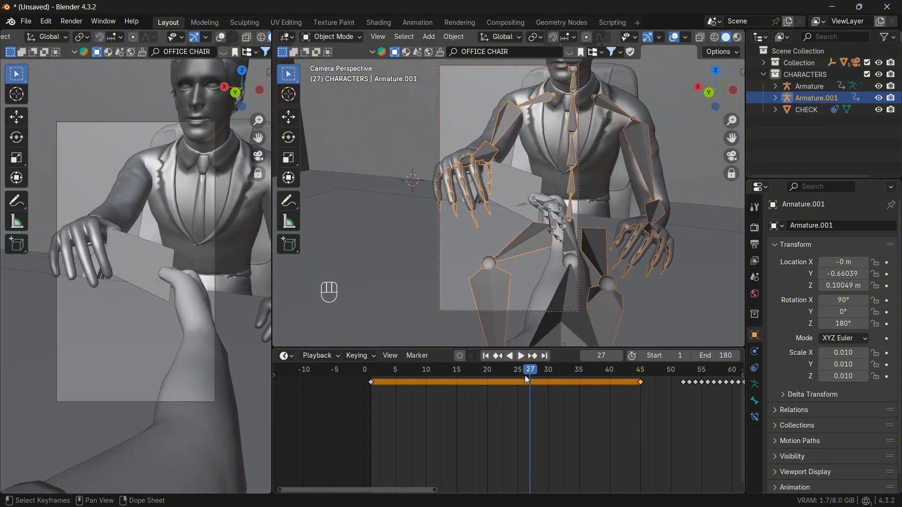
pyautogui.moveTo(527, 376)
pyautogui.mouseDown()
pyautogui.moveTo(554, 371)
pyautogui.moveTo(530, 371)
pyautogui.mouseUp()
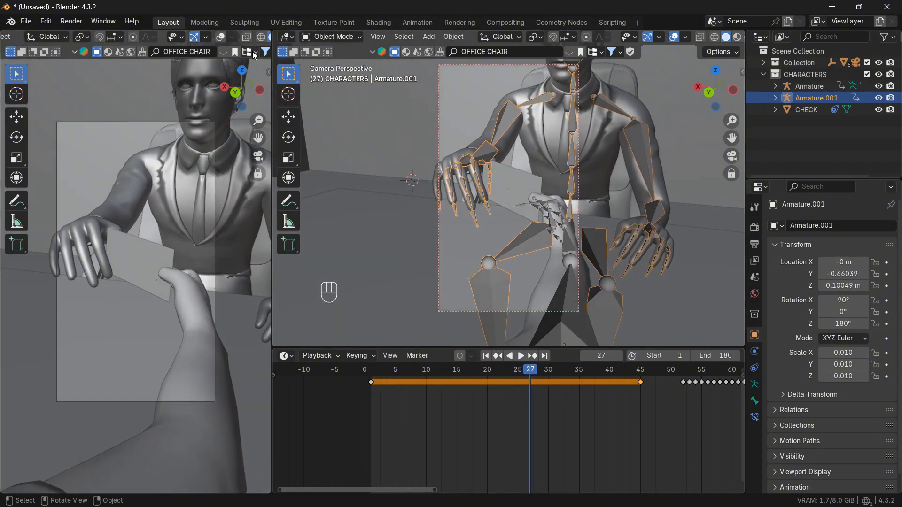
pyautogui.hscroll(3, 254, 39)
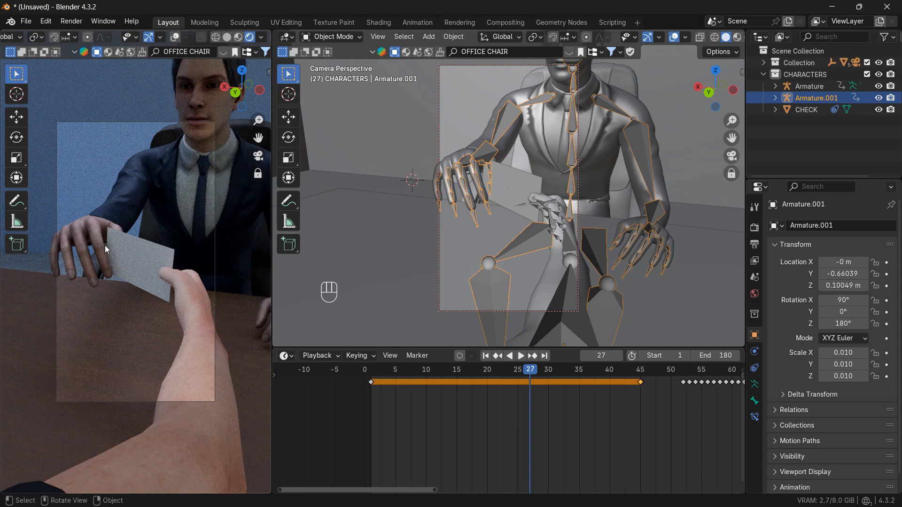
# Leave the camera view in the large viewport, put the boy's armature in Pose Mode, and rotate its RightHandThumb3 bone away from the palm.
pyautogui.click(731, 156)
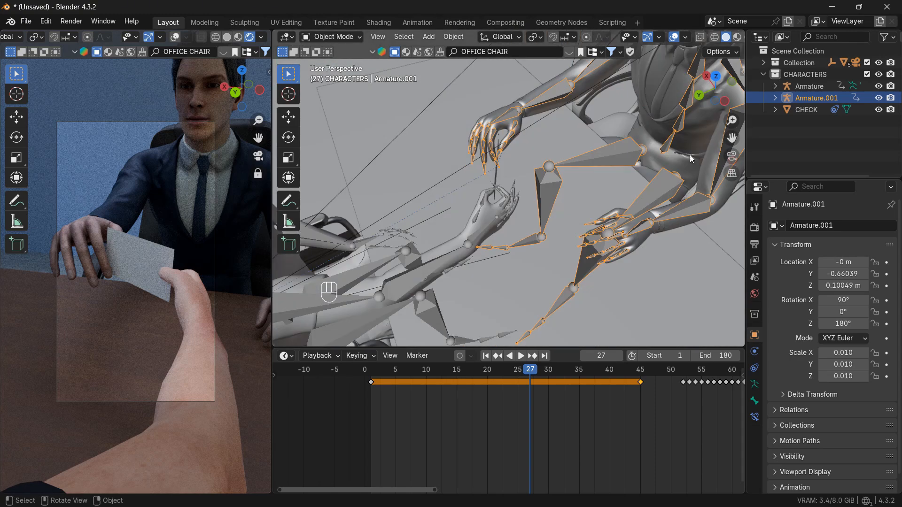
pyautogui.scroll(3, 565, 173)
pyautogui.moveTo(565, 173); pyautogui.dragTo(550, 198, button='middle')
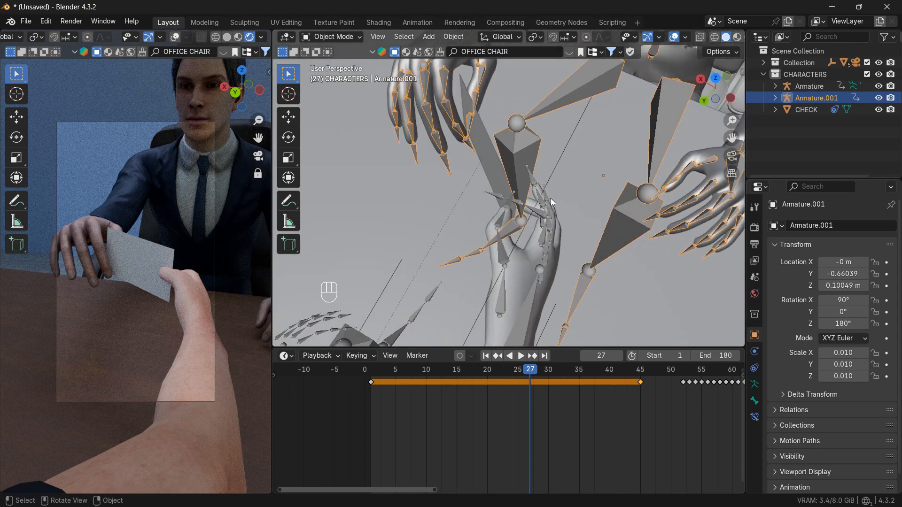
pyautogui.click(503, 221)
pyautogui.click(330, 36)
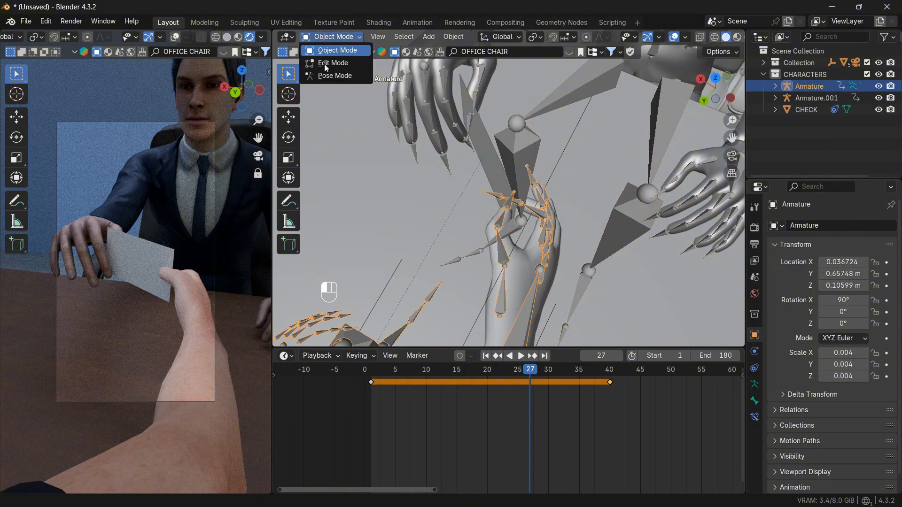
pyautogui.click(325, 77)
pyautogui.scroll(2, 466, 197)
pyautogui.click(493, 237)
pyautogui.press('r')
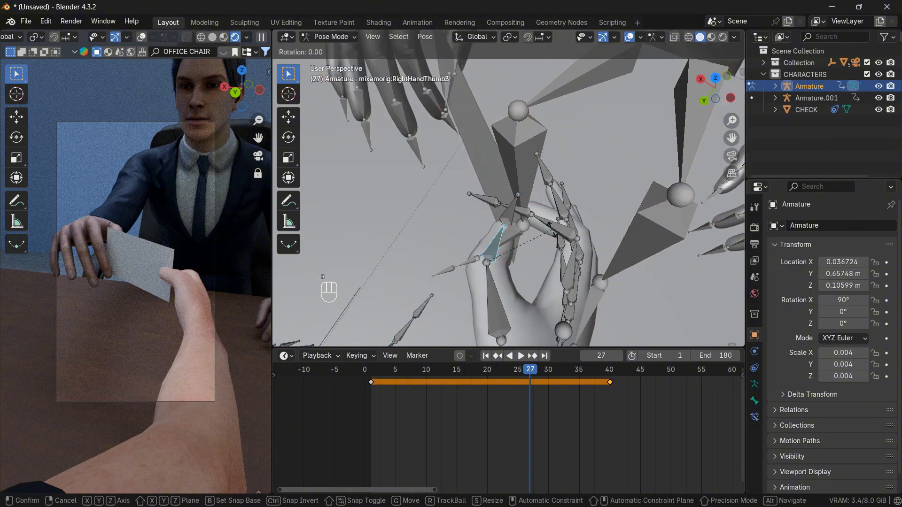
pyautogui.click(512, 194)
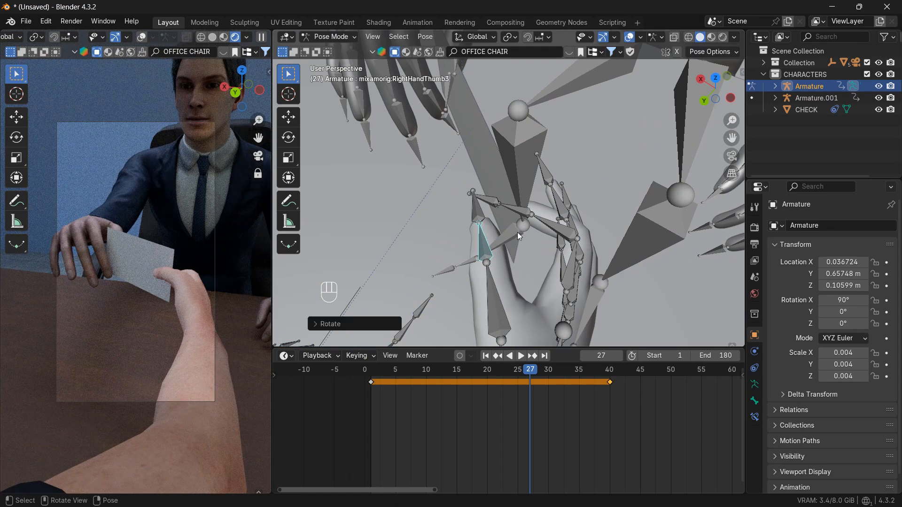
# Keyframe the thumb bone at frame 27, duplicate that key to frames 1 and 40, and delete the frame 27 key.
pyautogui.press('i')
pyautogui.hotkey('shift', 'd')
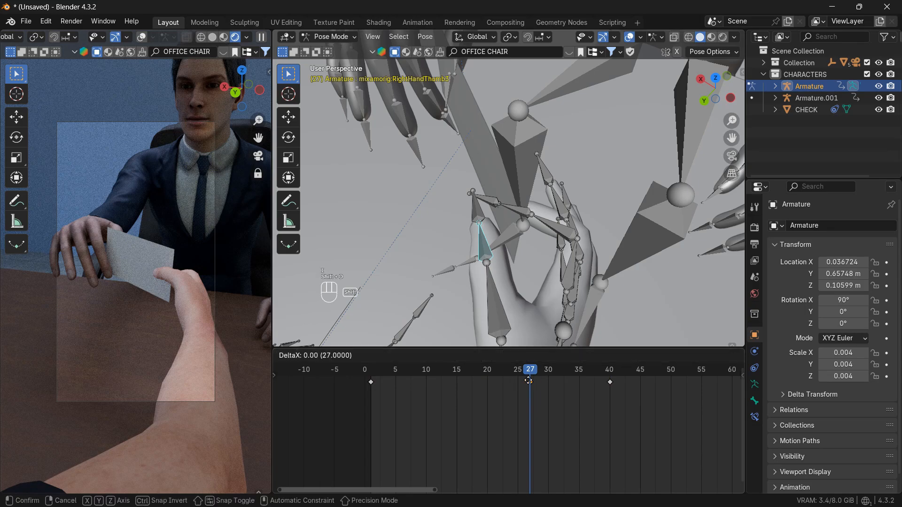
pyautogui.click(381, 397)
pyautogui.hotkey('shift', 'd')
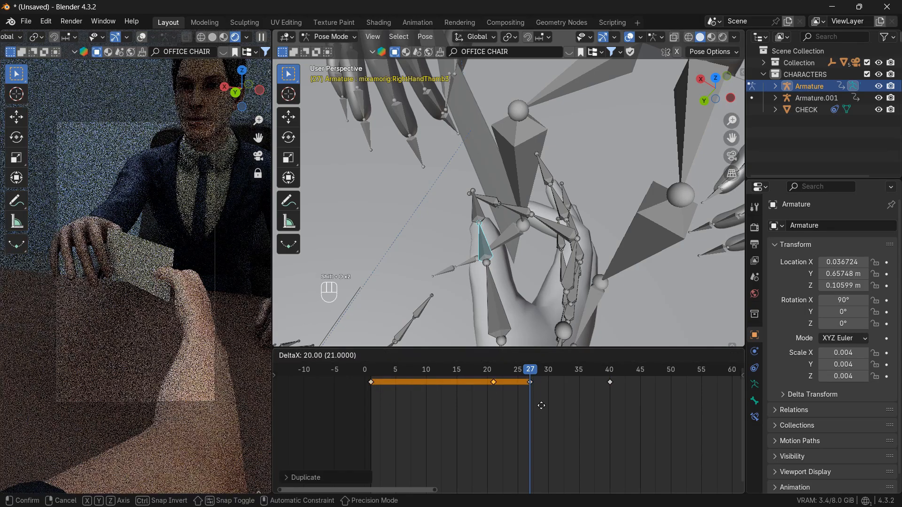
pyautogui.click(621, 404)
pyautogui.click(537, 388)
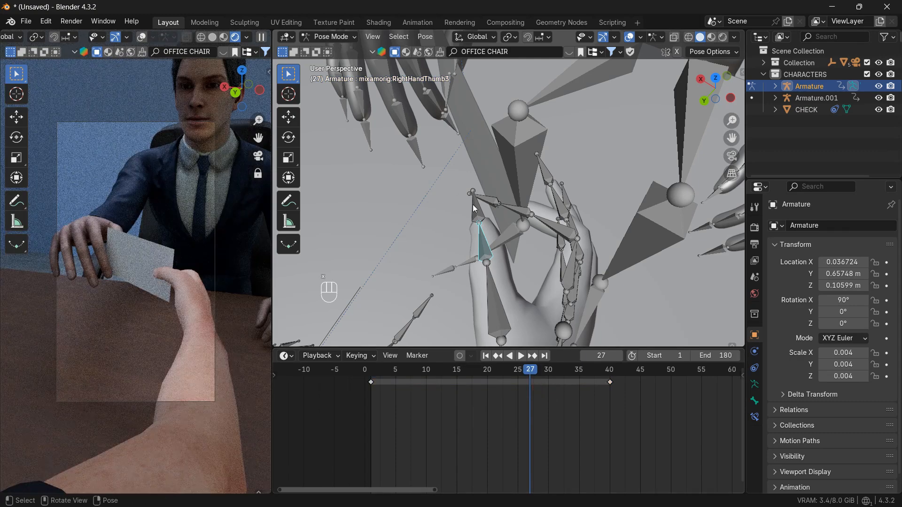
# Switch to the man's armature in Pose Mode and select its RightHand bone.
pyautogui.moveTo(473, 205); pyautogui.dragTo(440, 175, button='middle')
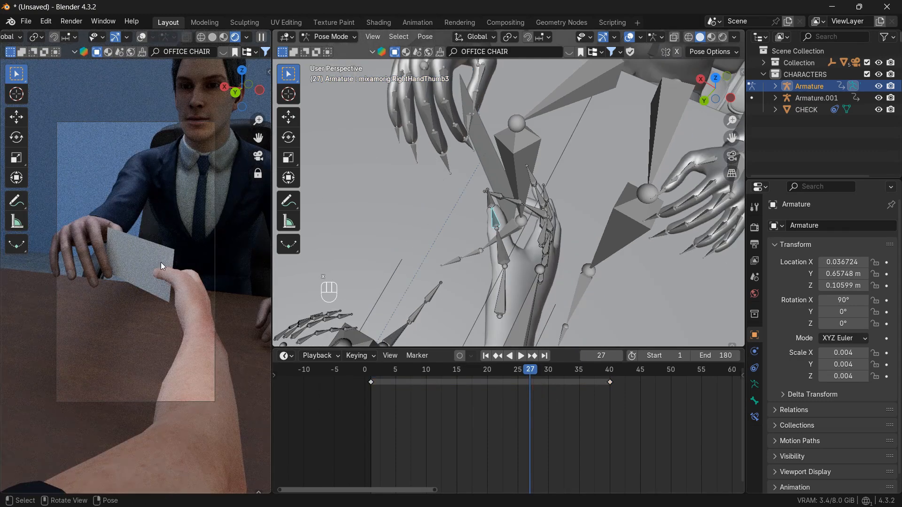
pyautogui.moveTo(432, 171); pyautogui.dragTo(454, 151, button='middle')
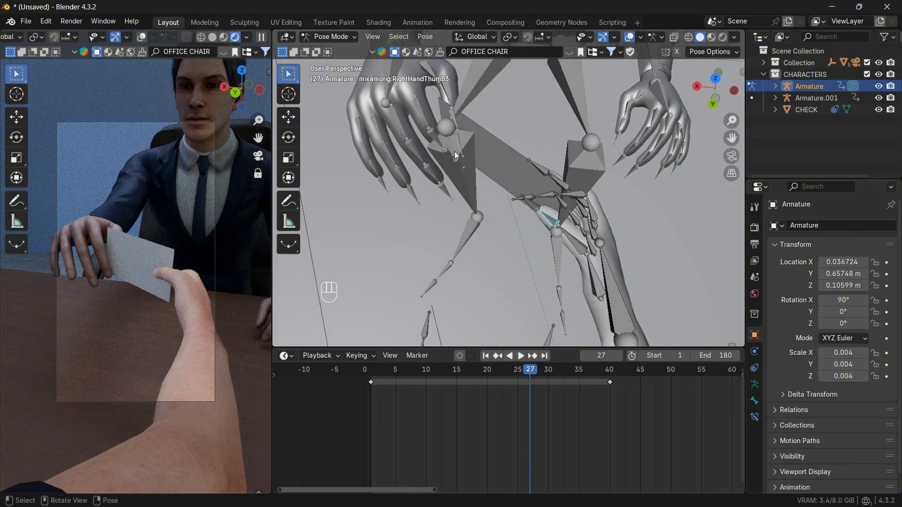
pyautogui.click(425, 132)
pyautogui.click(331, 37)
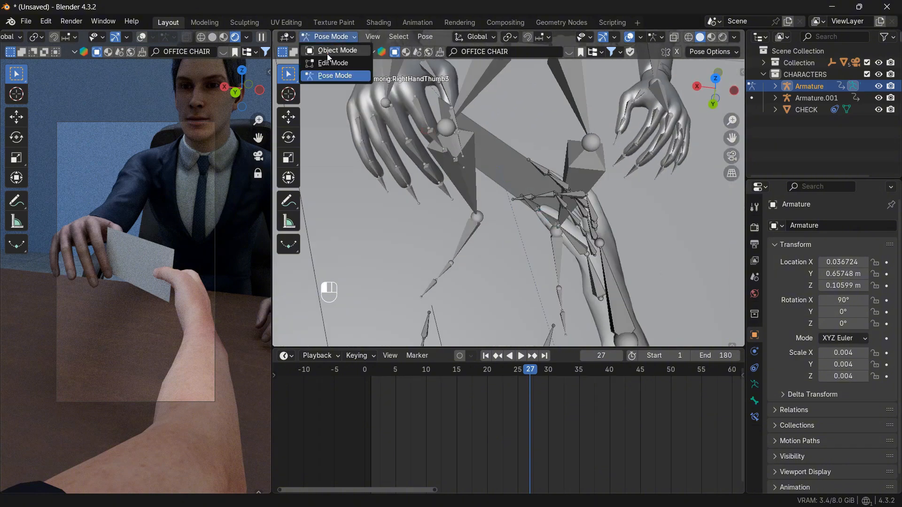
pyautogui.click(329, 40)
pyautogui.click(407, 102)
pyautogui.click(342, 37)
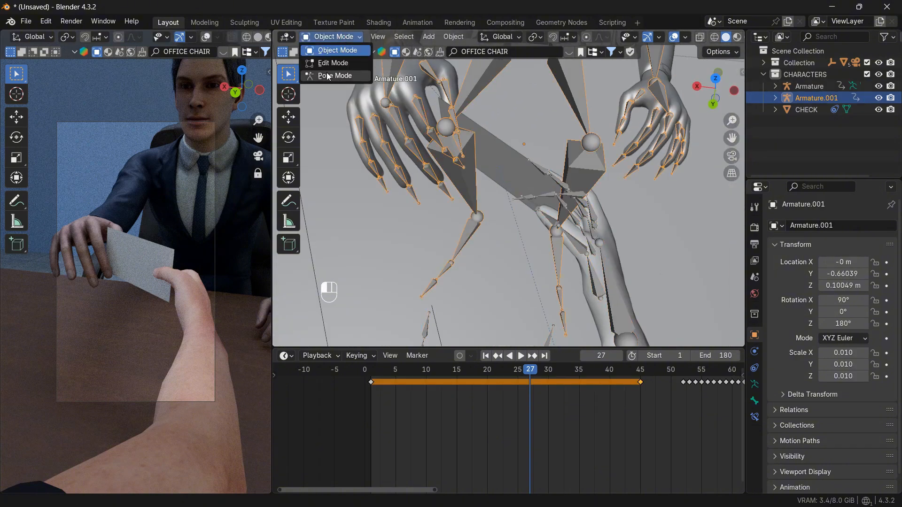
pyautogui.click(328, 76)
pyautogui.moveTo(328, 76); pyautogui.dragTo(498, 144, button='middle')
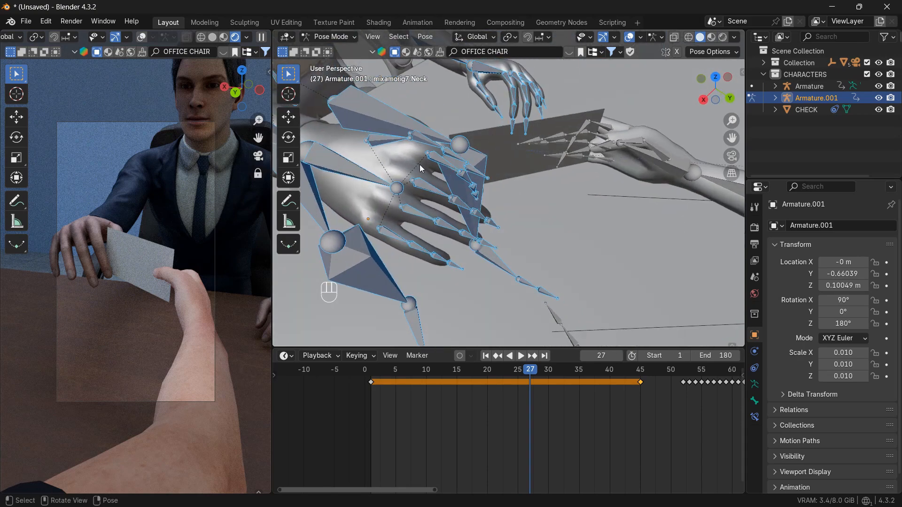
pyautogui.click(394, 188)
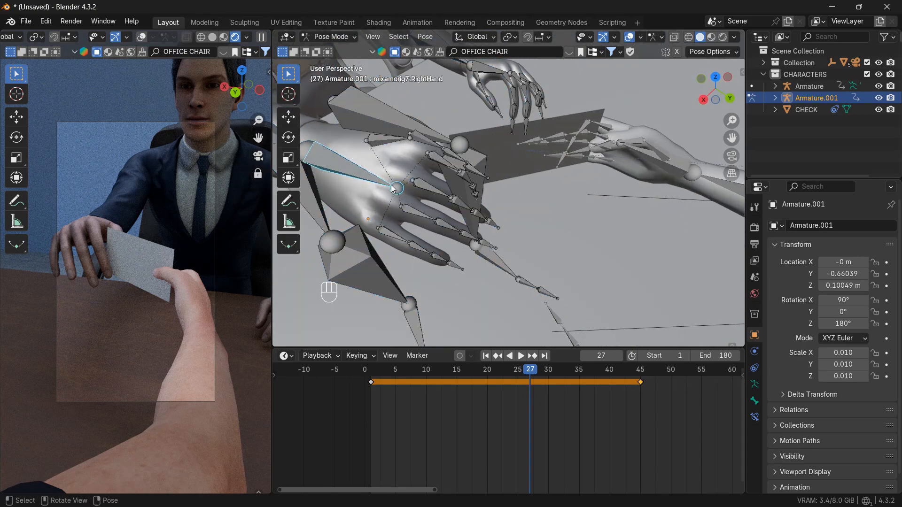
pyautogui.press('r')
pyautogui.press('r')
pyautogui.rightClick(396, 192)
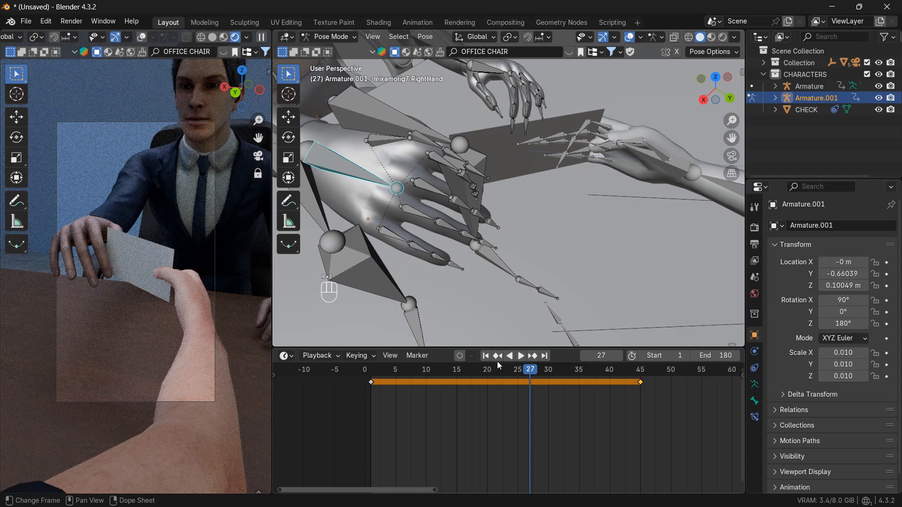
# Go to frame 1 and zoom the rendered viewport in on the two hands.
pyautogui.hotkey('shift', 'Left')
pyautogui.scroll(10, 118, 245)
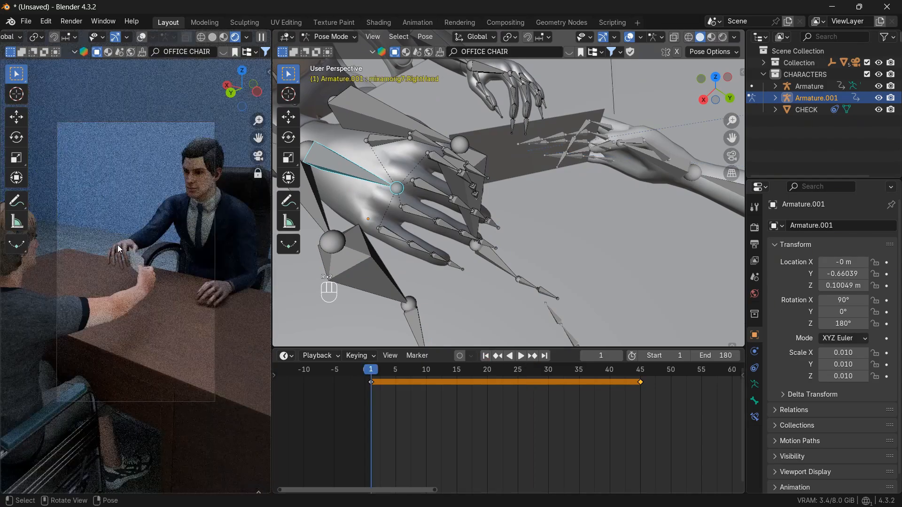
pyautogui.press('r')
pyautogui.press('r')
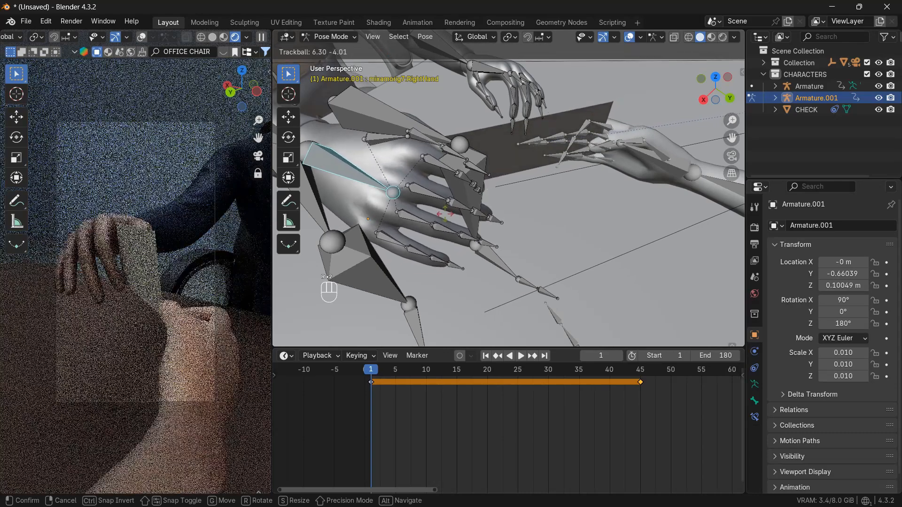
pyautogui.click(444, 213)
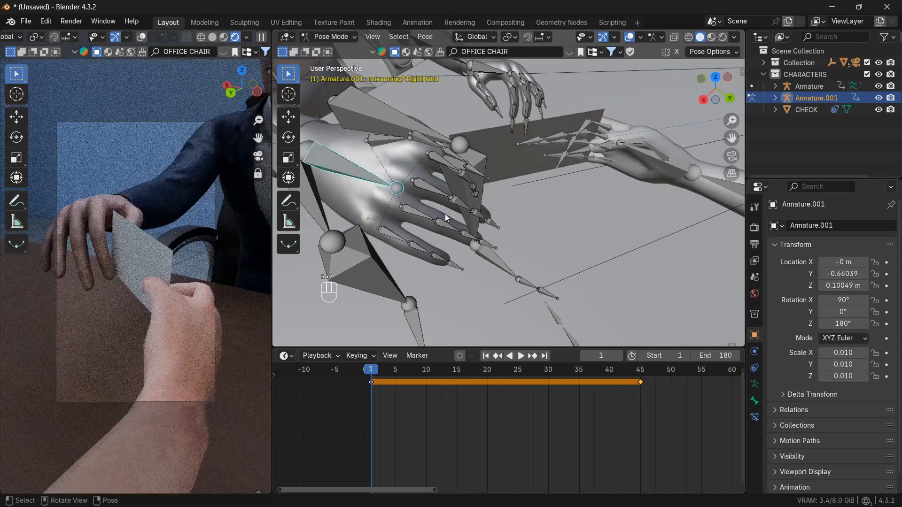
pyautogui.click(446, 169)
pyautogui.press('r')
pyautogui.click(499, 174)
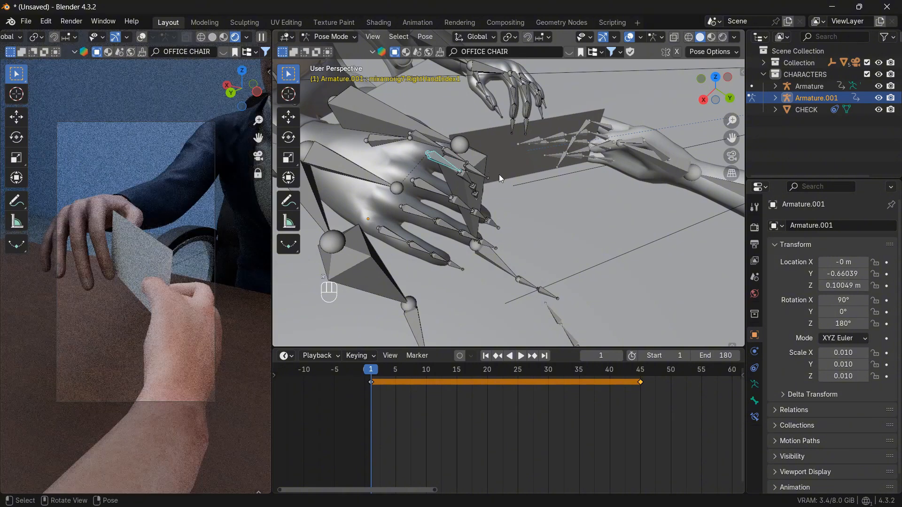
pyautogui.press('r')
pyautogui.press('x')
pyautogui.press('x')
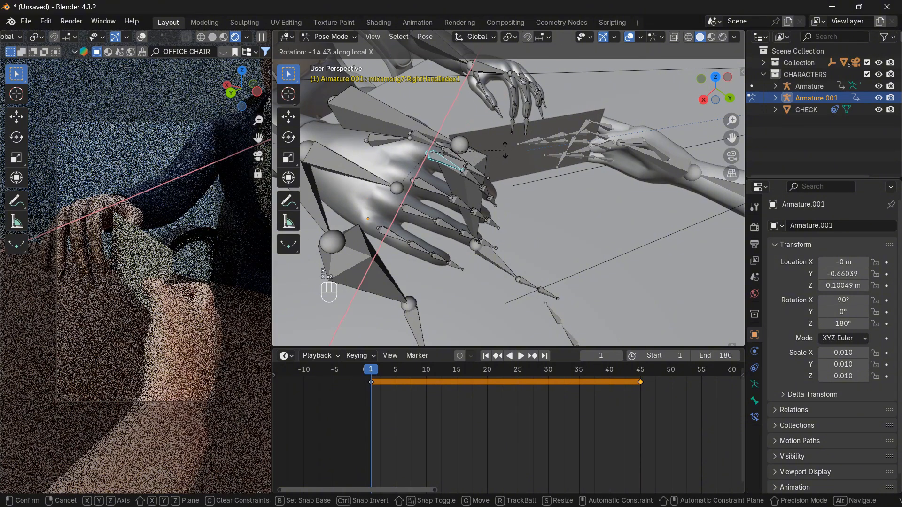
pyautogui.click(494, 135)
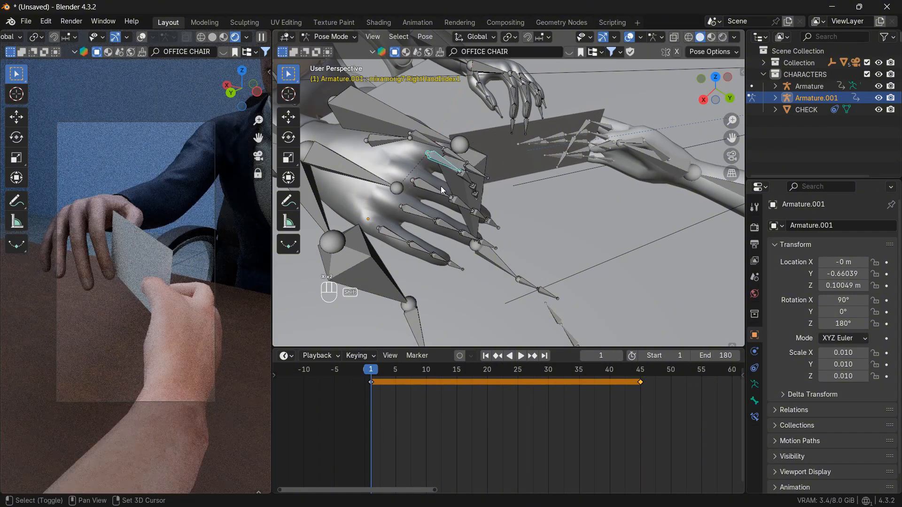
pyautogui.keyDown('shift'); pyautogui.click(422, 211); pyautogui.keyUp('shift')
pyautogui.keyDown('shift'); pyautogui.click(418, 213); pyautogui.keyUp('shift')
pyautogui.keyDown('shift'); pyautogui.click(393, 235); pyautogui.keyUp('shift')
pyautogui.press('r')
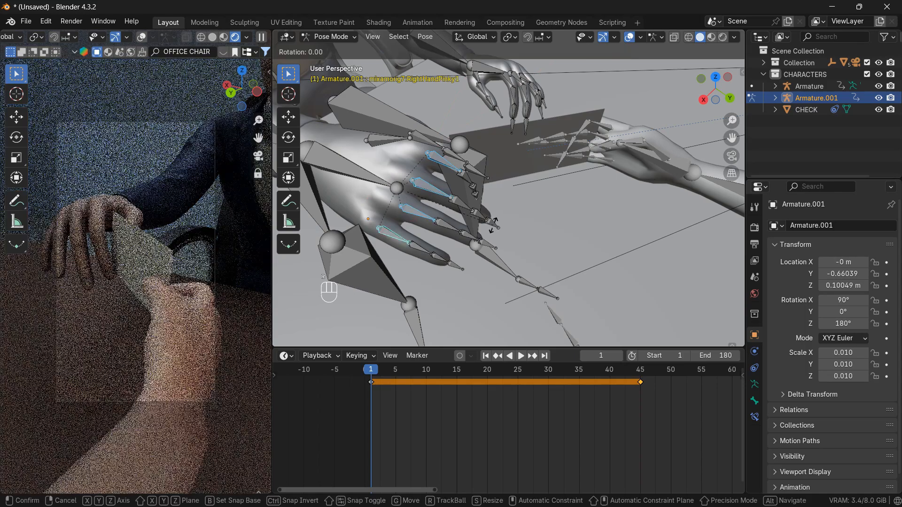
pyautogui.rightClick(494, 225)
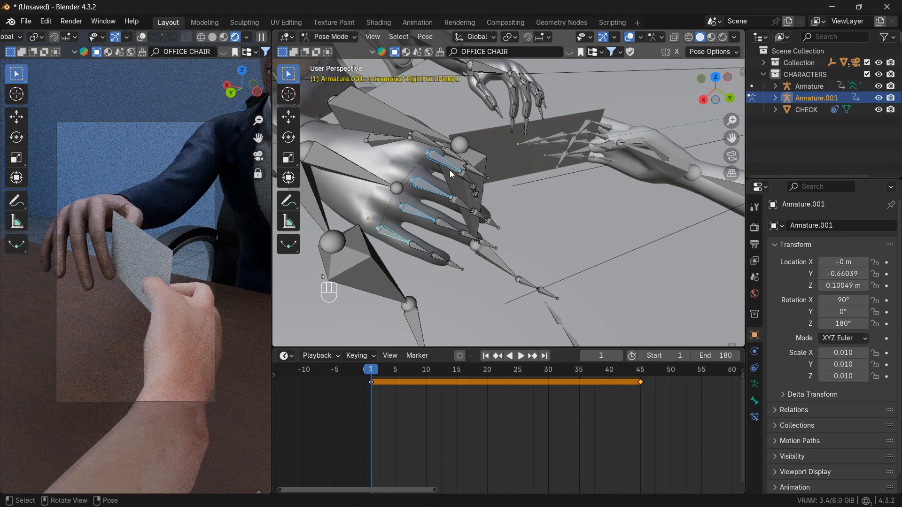
# Rotate the man's RightHandIndex1 bone about its local X axis, and refresh the narrow viewport by switching it to Solid and back to Rendered shading.
pyautogui.click(450, 180)
pyautogui.click(444, 160)
pyautogui.press('r')
pyautogui.press('x')
pyautogui.press('x')
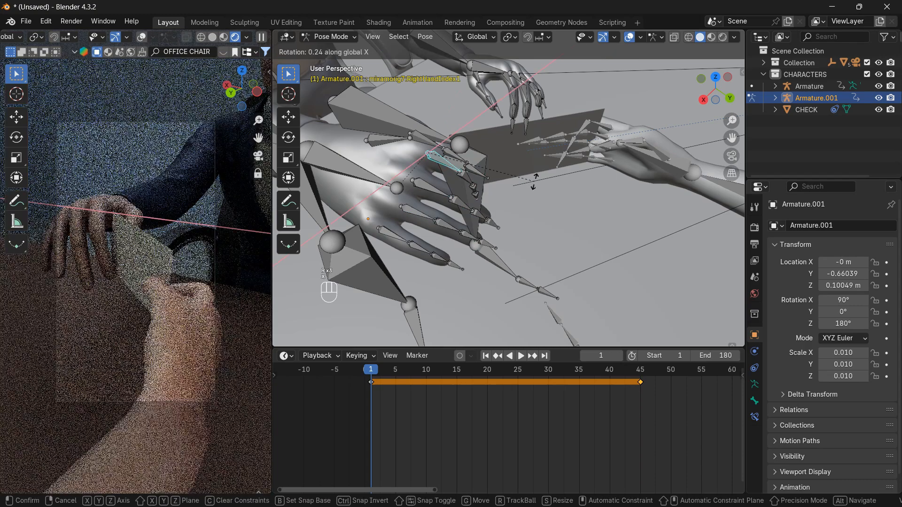
pyautogui.click(412, 130)
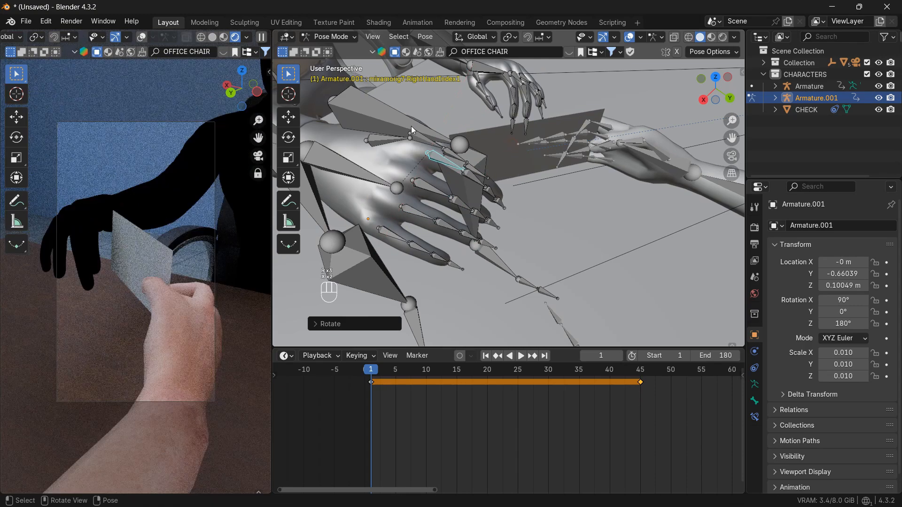
pyautogui.click(213, 38)
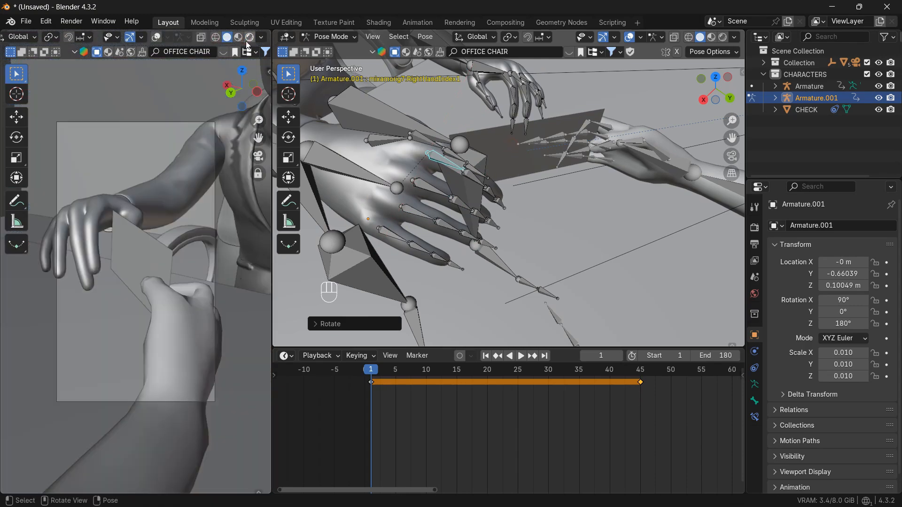
pyautogui.click(246, 40)
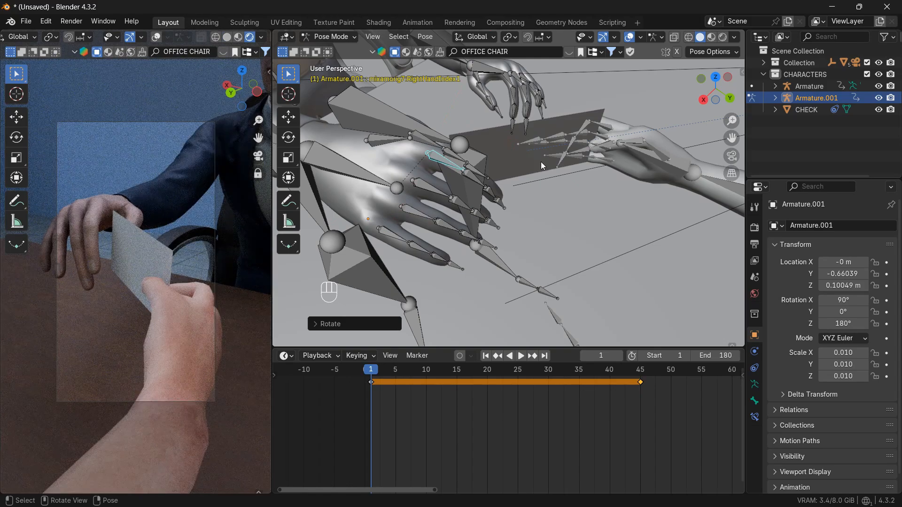
# Straighten the man's right index finger further by rotating RightHandIndex1 about its local X axis and fine-tuning its angle in the view.
pyautogui.press('r')
pyautogui.press('x')
pyautogui.press('x')
pyautogui.click(534, 147)
pyautogui.press('r')
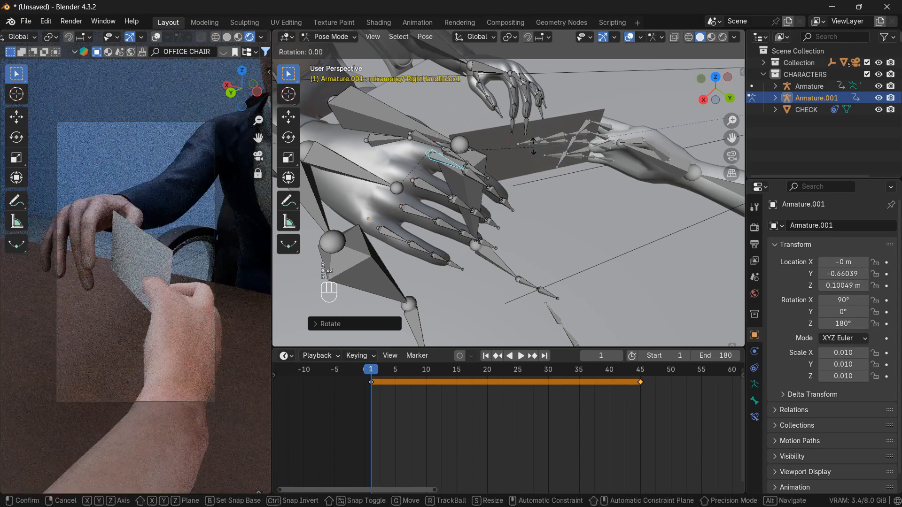
pyautogui.click(500, 161)
# Rotate the man's RightHandIndex2 bone about the global X axis, and fine-tune its angle with a free rotation.
pyautogui.click(477, 171)
pyautogui.moveTo(484, 169); pyautogui.dragTo(621, 131, button='middle')
pyautogui.press('r')
pyautogui.press('x')
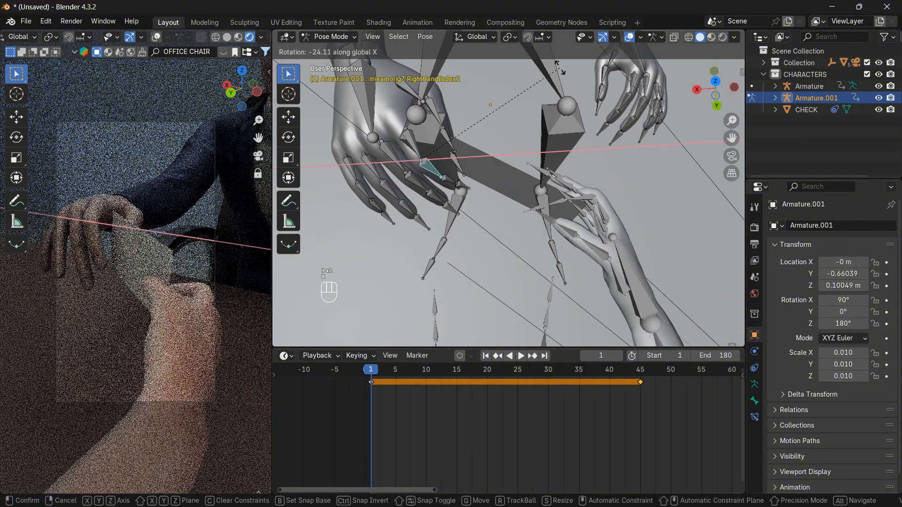
pyautogui.click(550, 61)
pyautogui.press('r')
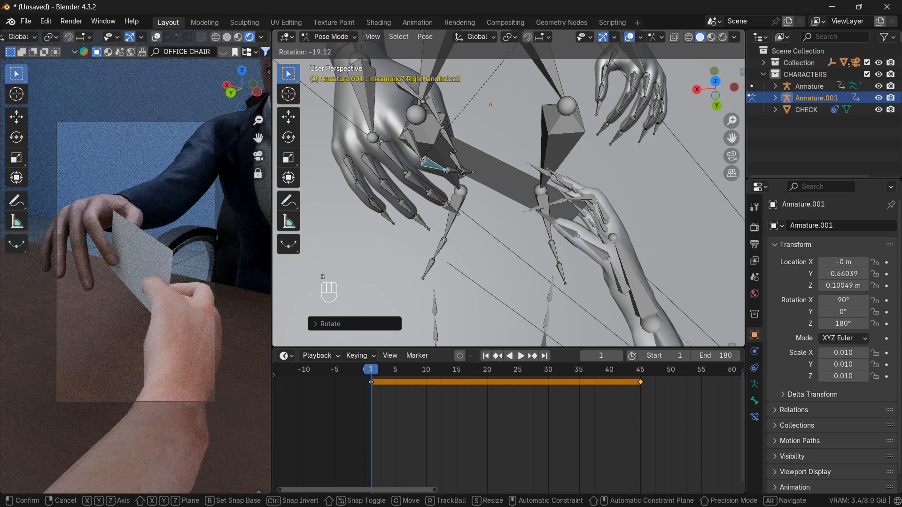
pyautogui.click(524, 37)
# Curl the base bones of the man's right middle, ring and pinky fingers inward about their local X axes.
pyautogui.moveTo(461, 212); pyautogui.dragTo(444, 170, button='middle')
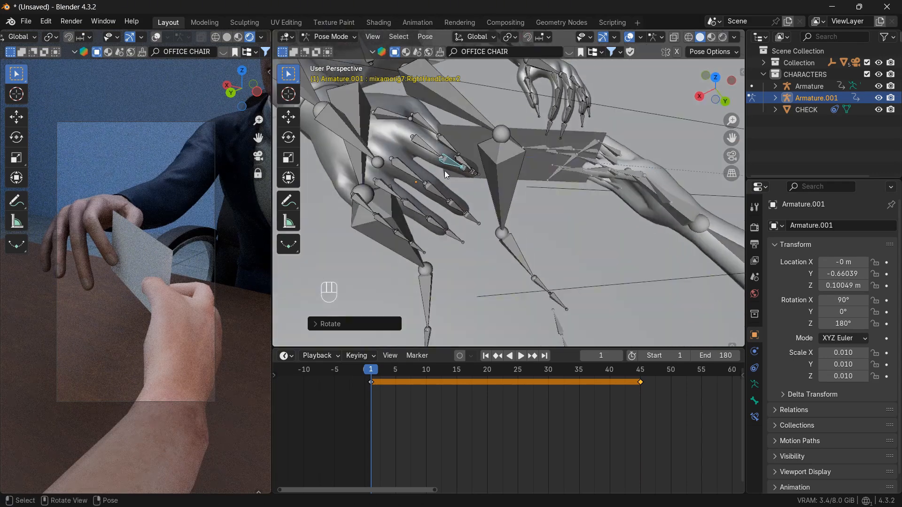
pyautogui.click(415, 174)
pyautogui.keyDown('shift'); pyautogui.click(389, 196); pyautogui.keyUp('shift')
pyautogui.keyDown('shift'); pyautogui.click(369, 206); pyautogui.keyUp('shift')
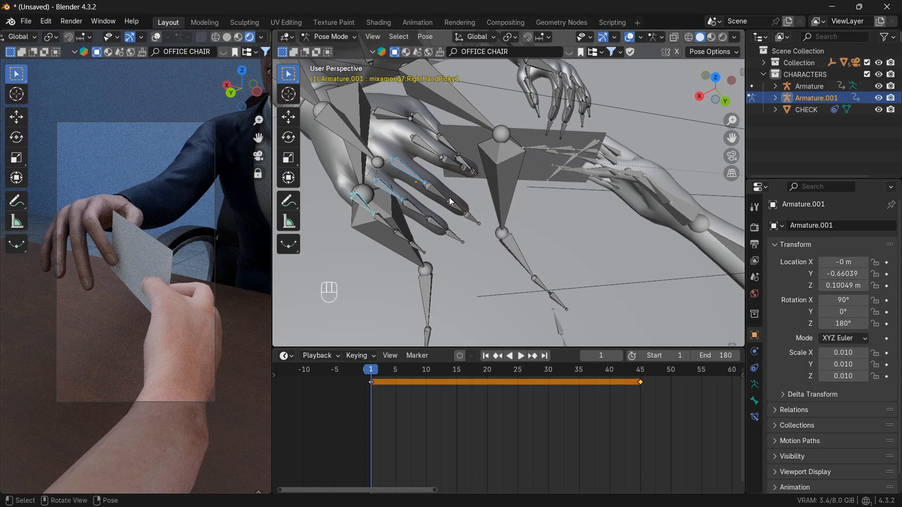
pyautogui.press('r')
pyautogui.press('x')
pyautogui.press('x')
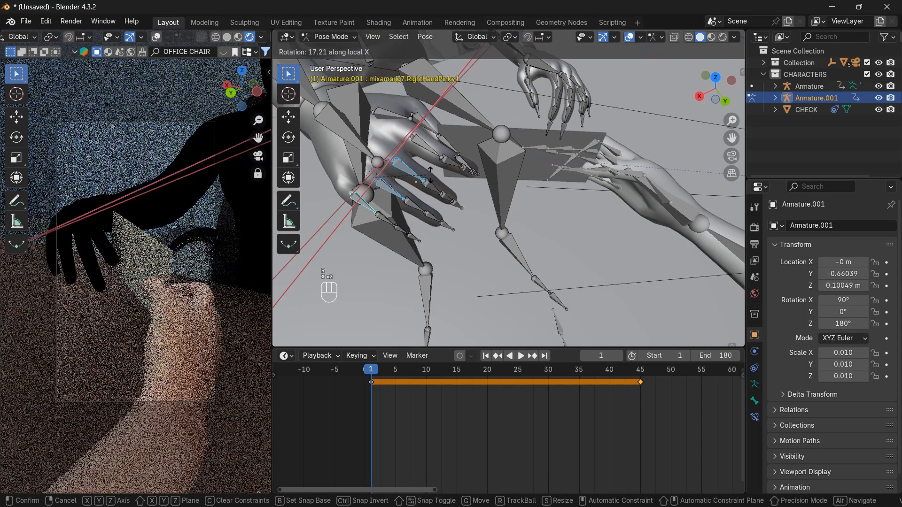
pyautogui.click(432, 189)
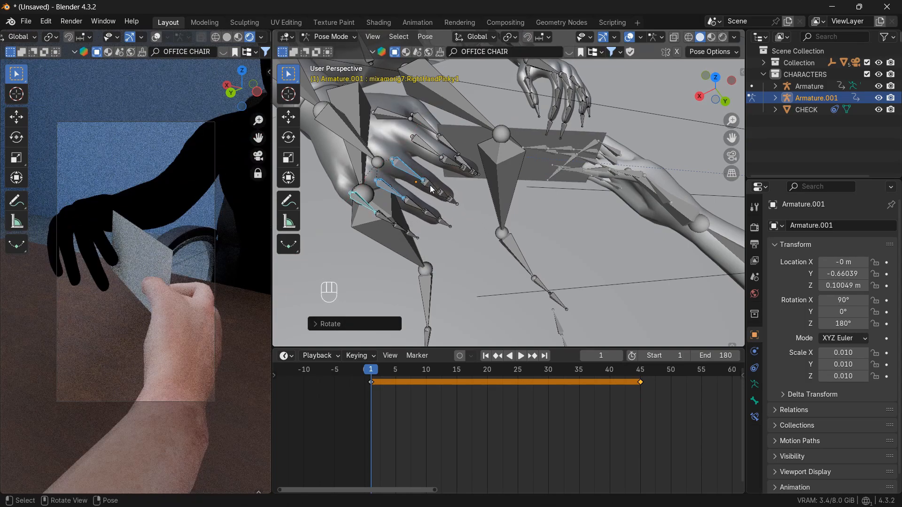
# Curl the second bones of the man's right middle, ring and pinky fingers inward about their local X axes.
pyautogui.click(431, 187)
pyautogui.keyDown('shift'); pyautogui.click(407, 207); pyautogui.keyUp('shift')
pyautogui.keyDown('shift'); pyautogui.click(388, 221); pyautogui.keyUp('shift')
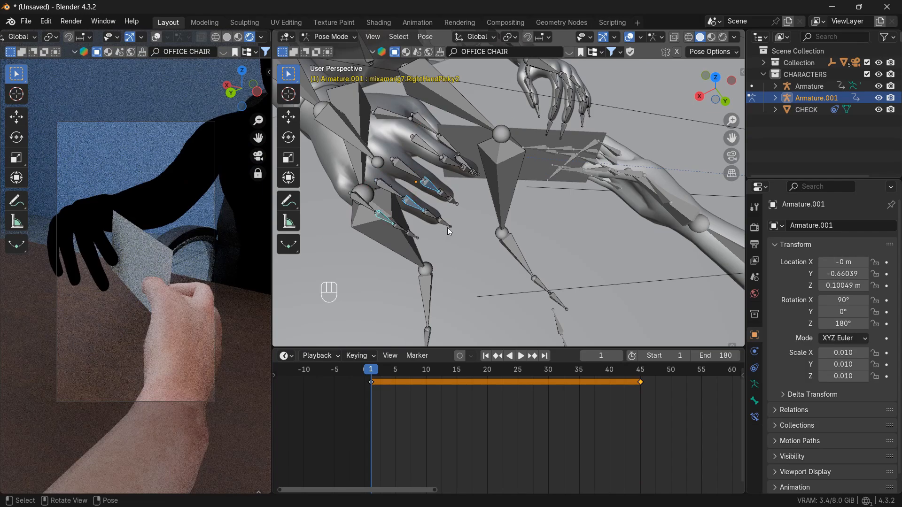
pyautogui.press('r')
pyautogui.press('x')
pyautogui.press('x')
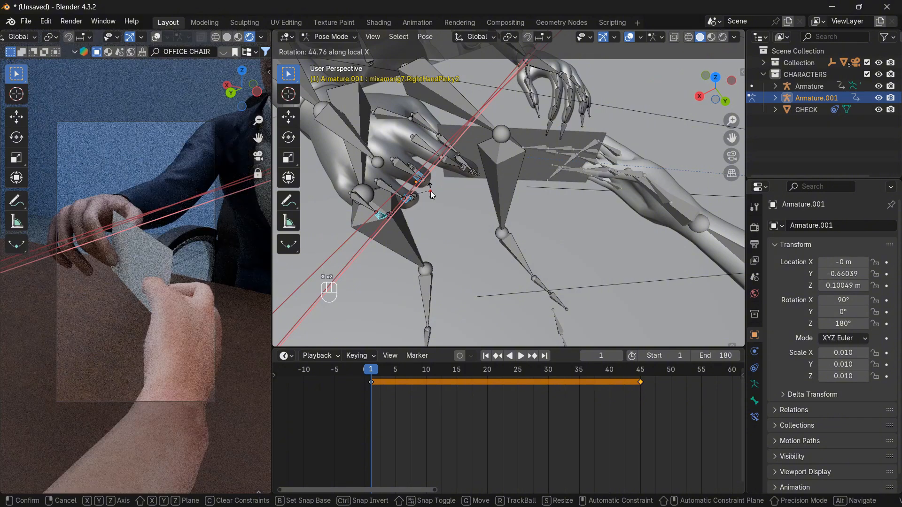
pyautogui.click(425, 162)
# Curl the third bones of the man's right middle, ring and pinky fingers inward about their local X axes.
pyautogui.moveTo(423, 157); pyautogui.dragTo(420, 143, button='middle')
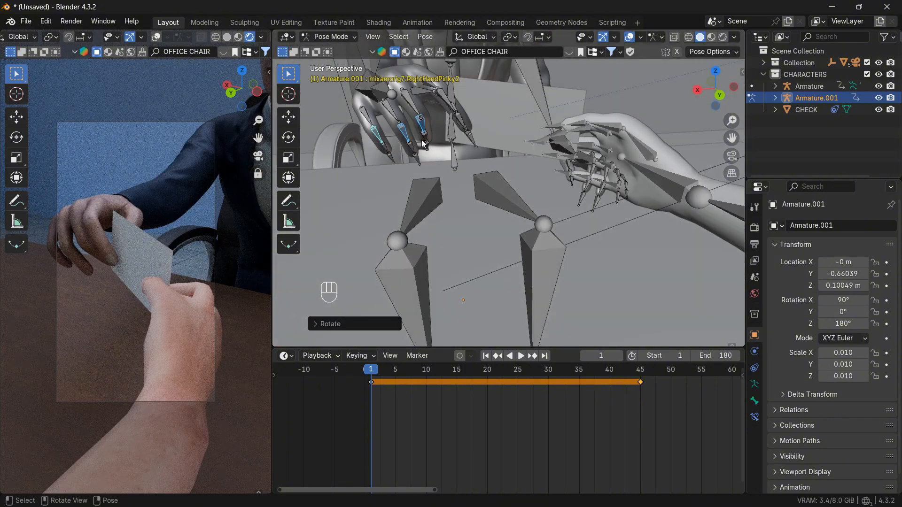
pyautogui.click(425, 140)
pyautogui.click(409, 149)
pyautogui.keyDown('shift'); pyautogui.click(385, 148); pyautogui.keyUp('shift')
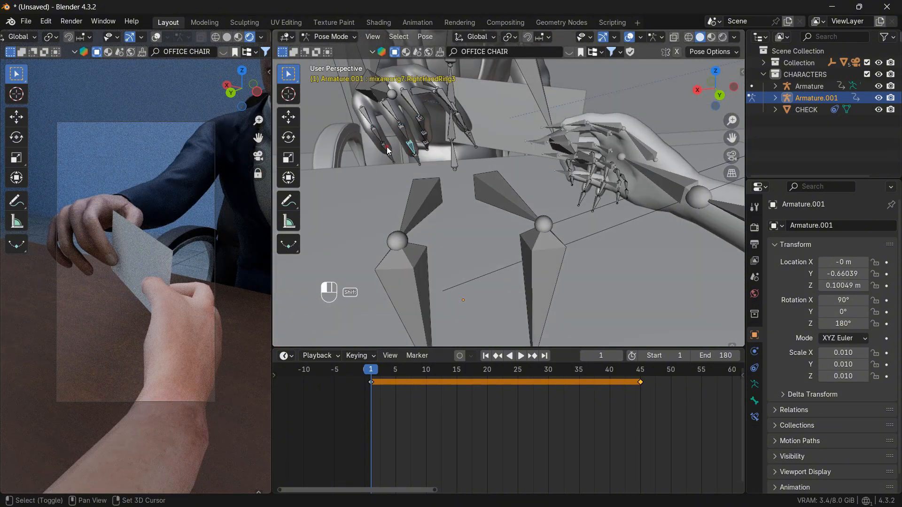
pyautogui.keyDown('shift'); pyautogui.click(424, 137); pyautogui.keyUp('shift')
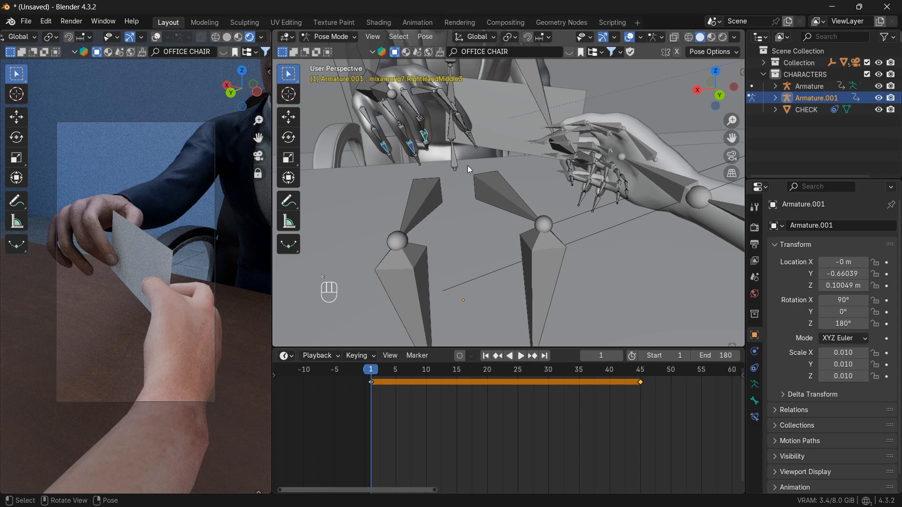
pyautogui.press('r')
pyautogui.press('x')
pyautogui.press('x')
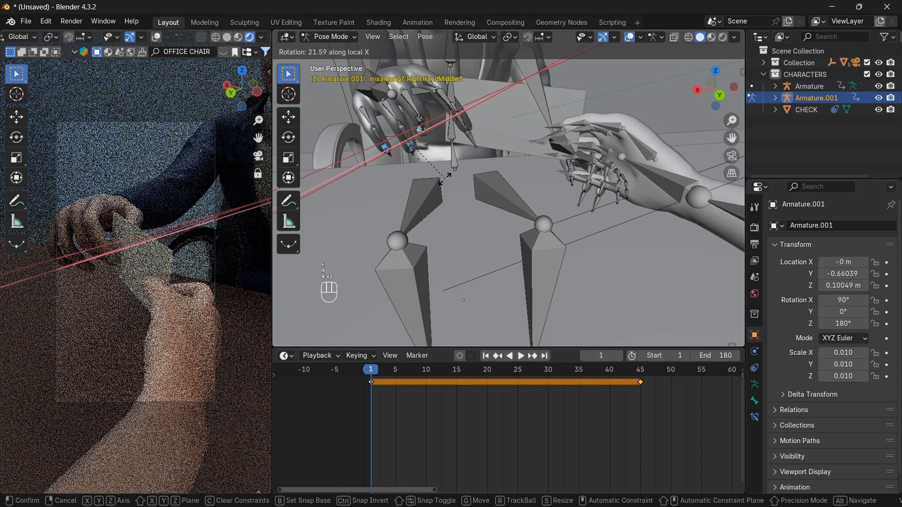
pyautogui.click(418, 182)
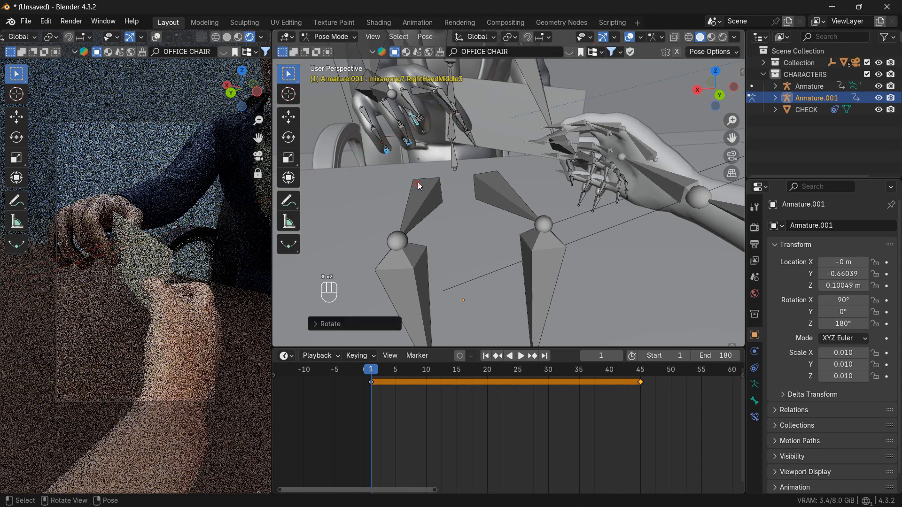
# Rotate the man's RightHandRing2 bone about its local X axis to bend the ring finger more.
pyautogui.click(407, 136)
pyautogui.press('r')
pyautogui.press('x')
pyautogui.press('x')
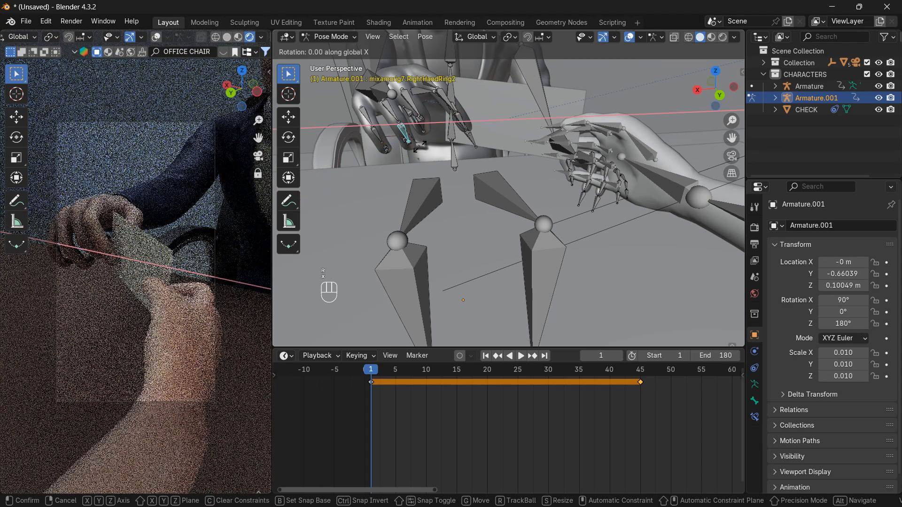
pyautogui.click(400, 135)
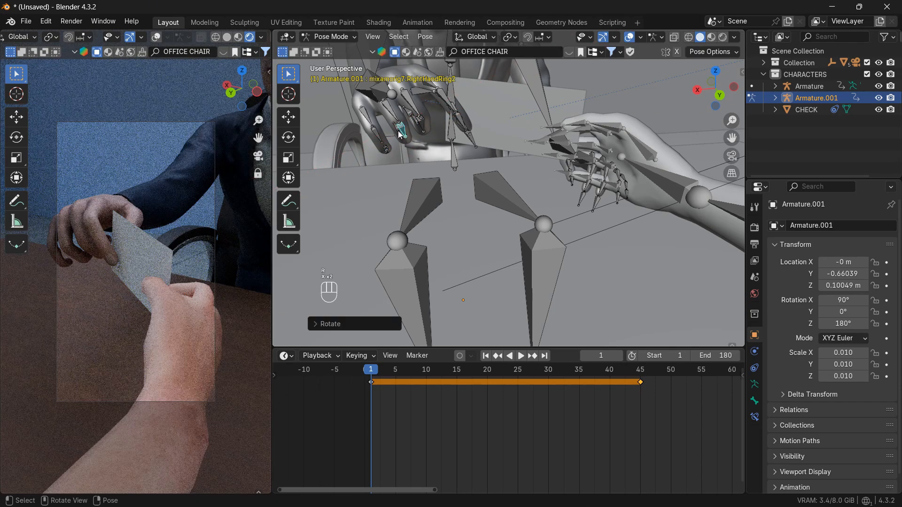
pyautogui.press('r')
pyautogui.rightClick(365, 116)
# Rotate the man's RightHandPinky1 bone freely in the view, and rotate RightHandPinky2 about its local X axis.
pyautogui.click(371, 121)
pyautogui.press('r')
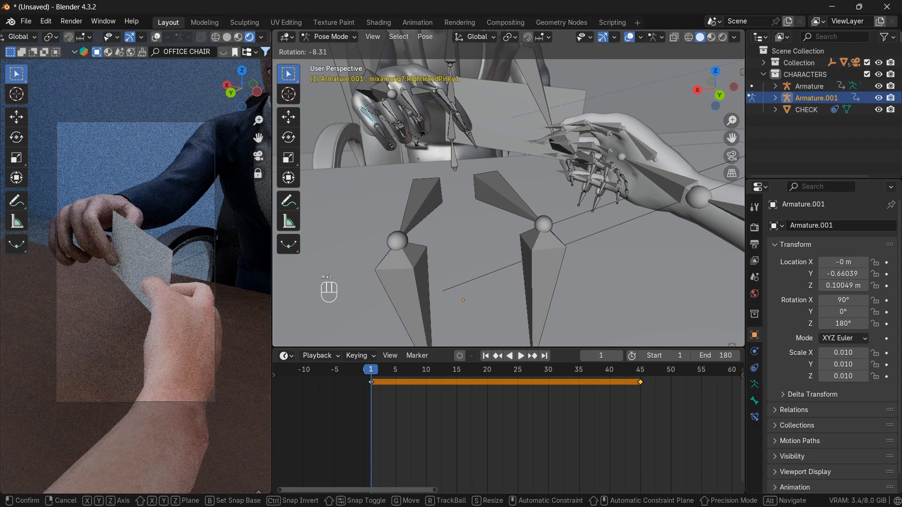
pyautogui.click(421, 143)
pyautogui.click(384, 133)
pyautogui.press('r')
pyautogui.press('x')
pyautogui.press('x')
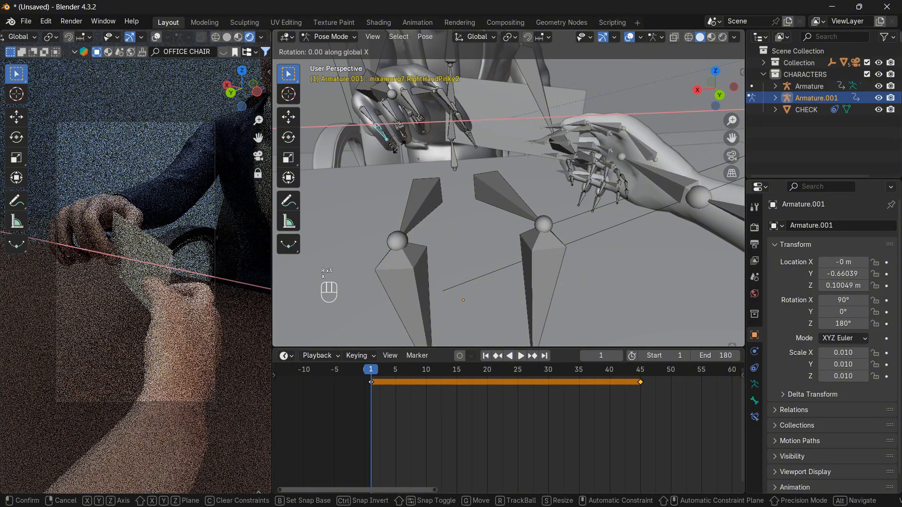
pyautogui.click(395, 160)
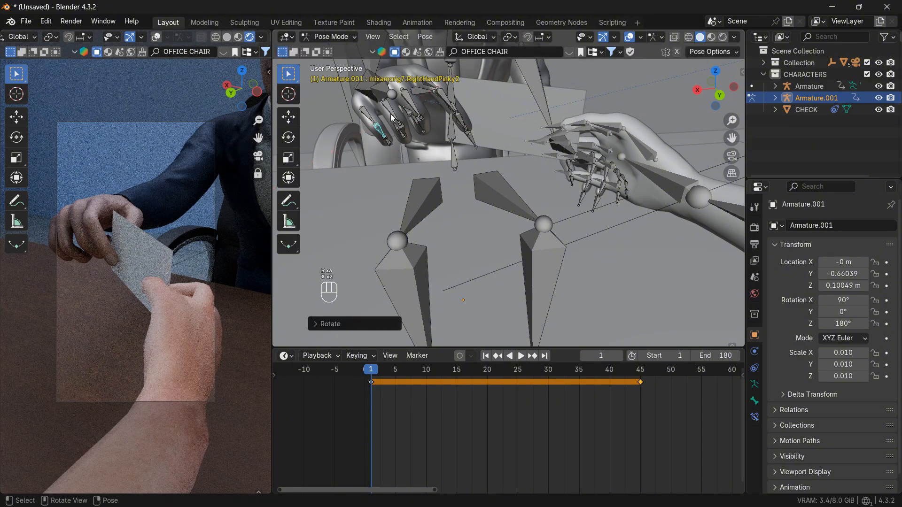
pyautogui.click(402, 131)
pyautogui.press('r')
pyautogui.press('x')
pyautogui.press('x')
pyautogui.rightClick(404, 134)
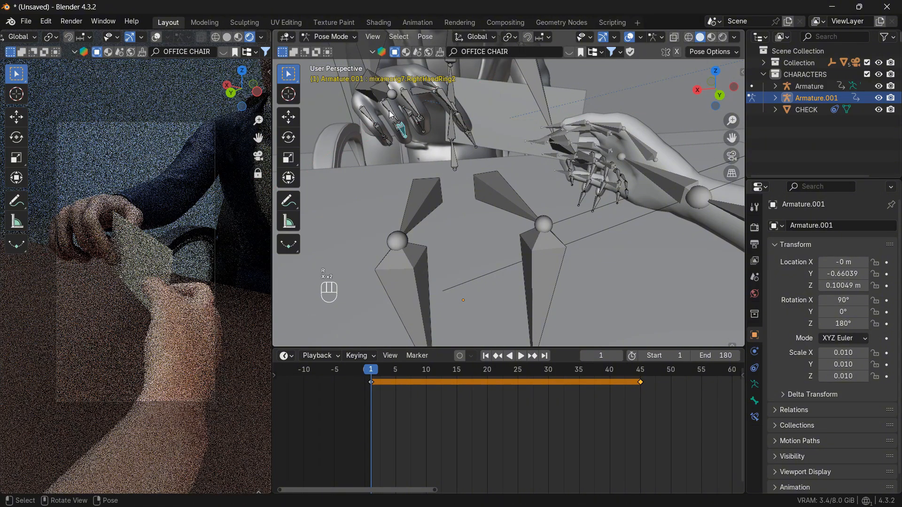
# Rotate the man's RightHandRing1 bone about 12° around its local X axis, and select all bones of his armature.
pyautogui.click(393, 113)
pyautogui.press('r')
pyautogui.press('x')
pyautogui.press('x')
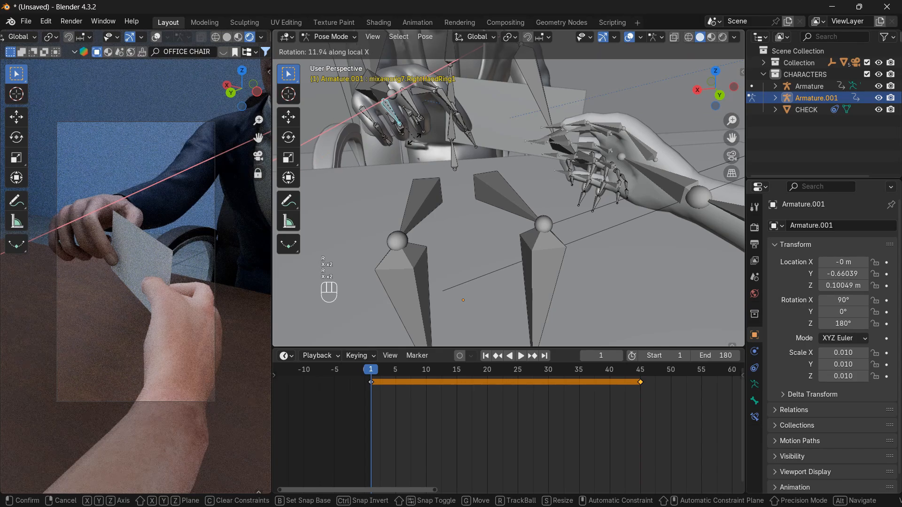
pyautogui.click(412, 139)
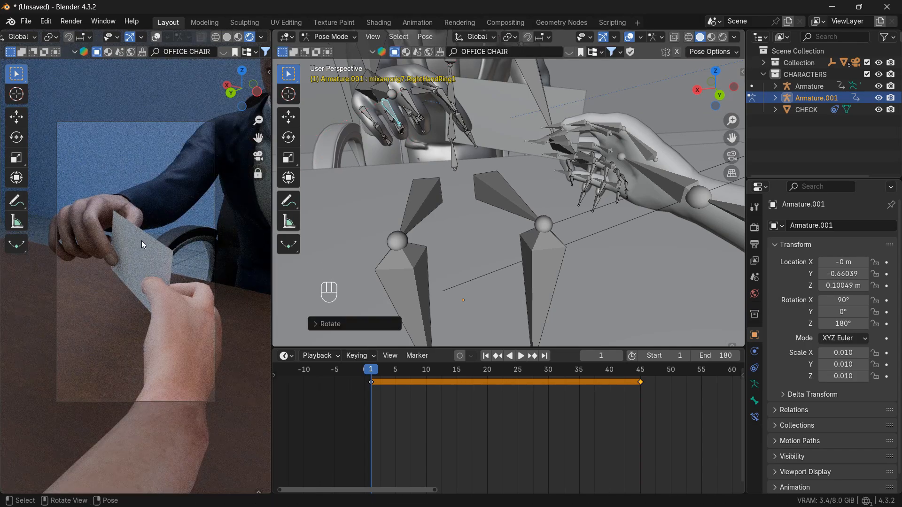
pyautogui.press('a')
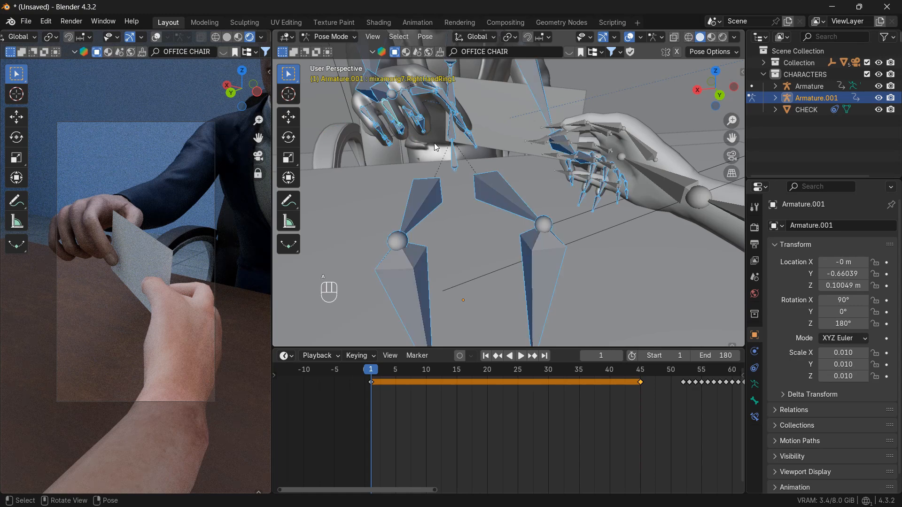
# Keyframe all bones of the man's armature at frame 1 and duplicate those keyframes to frame 45.
pyautogui.press('i')
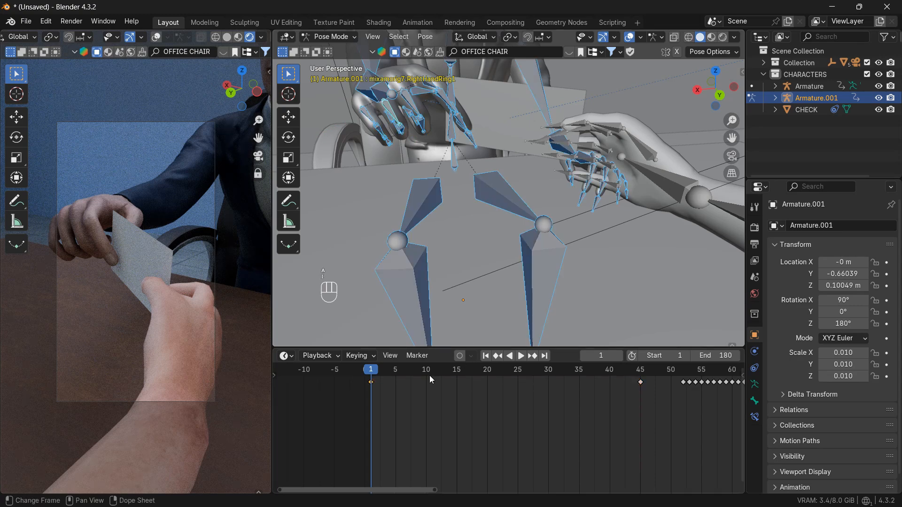
pyautogui.click(366, 381)
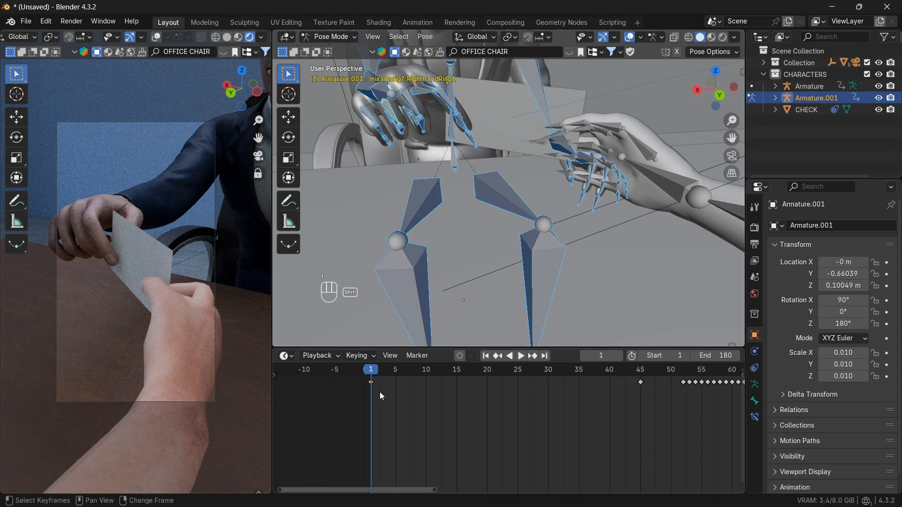
pyautogui.hotkey('shift', 'd')
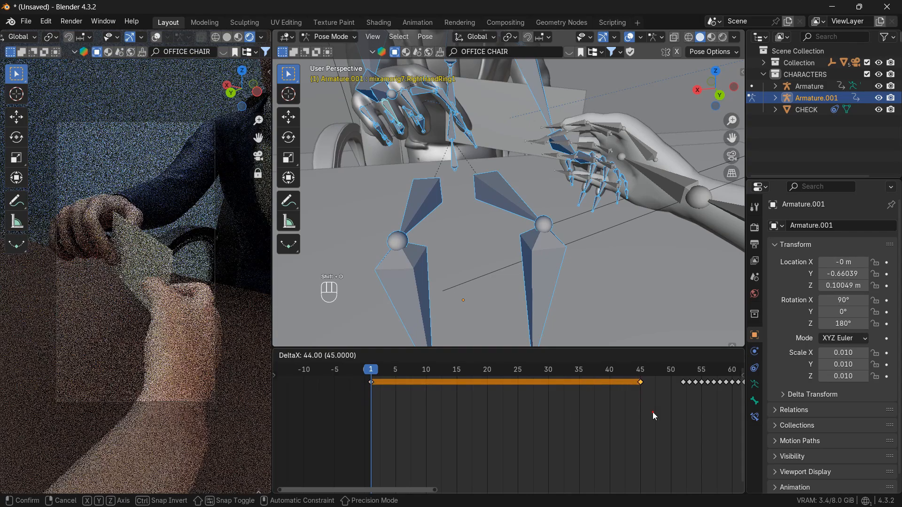
pyautogui.click(654, 416)
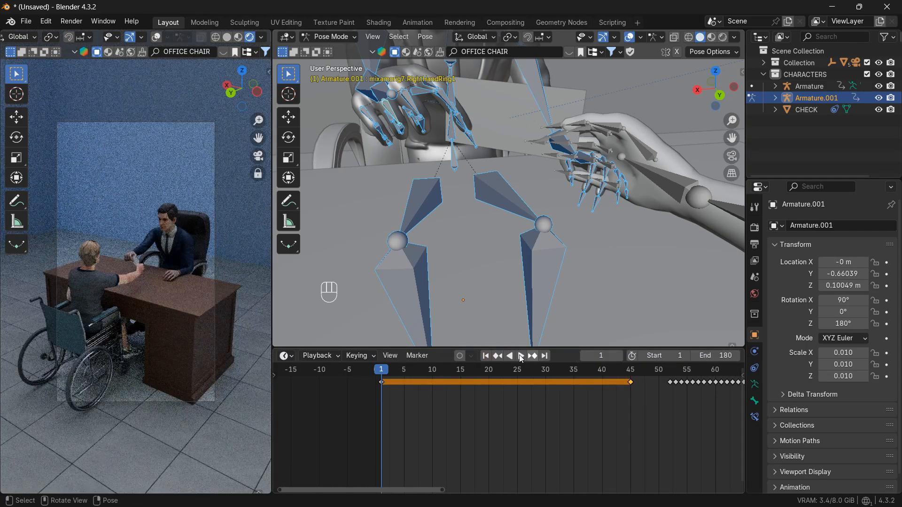
# Set the camera preview viewport to Solid shading, then play and scrub the animation to frame 30.
pyautogui.click(227, 36)
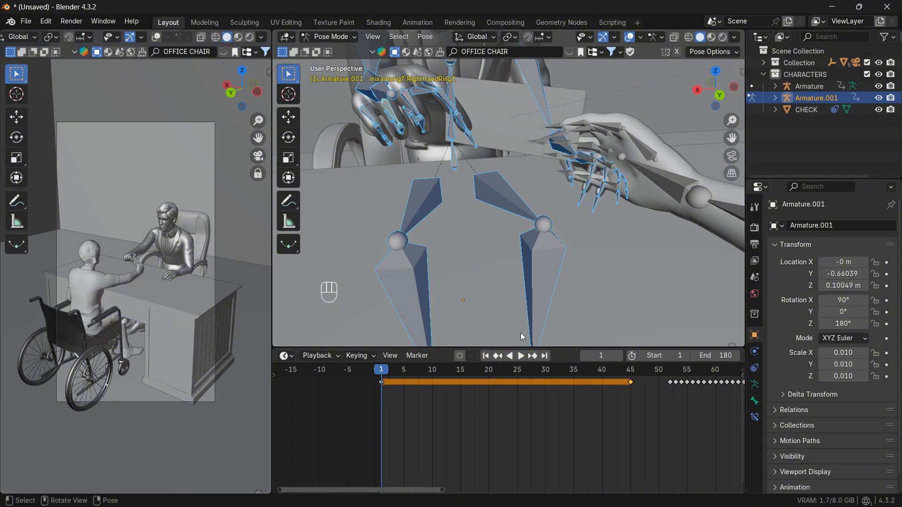
pyautogui.click(520, 356)
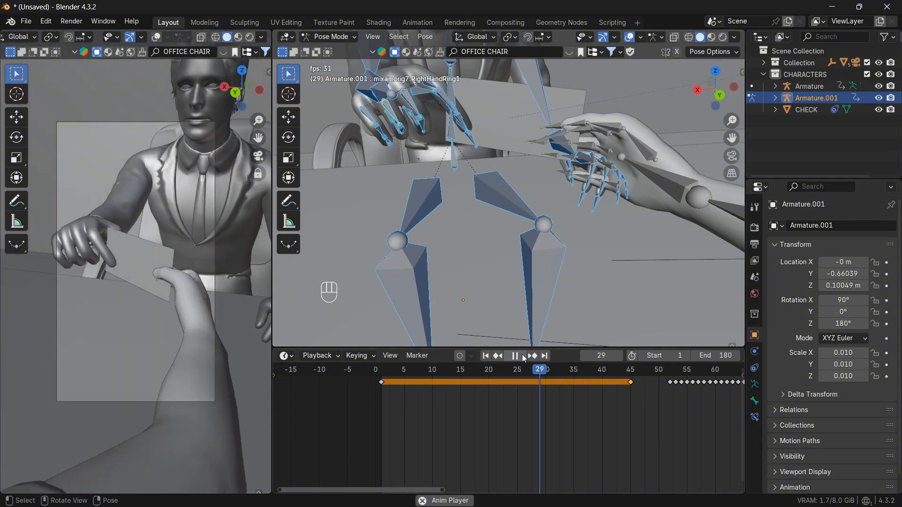
pyautogui.click(521, 356)
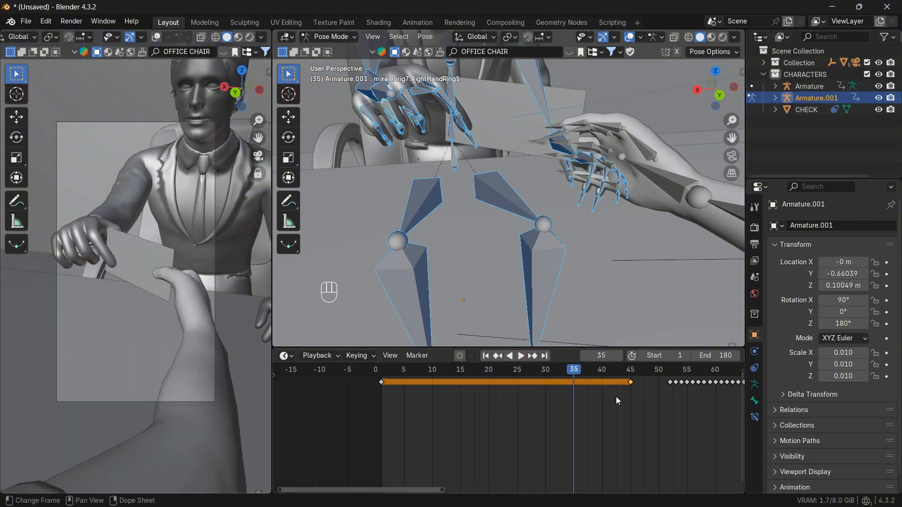
pyautogui.moveTo(573, 371); pyautogui.dragTo(487, 374)
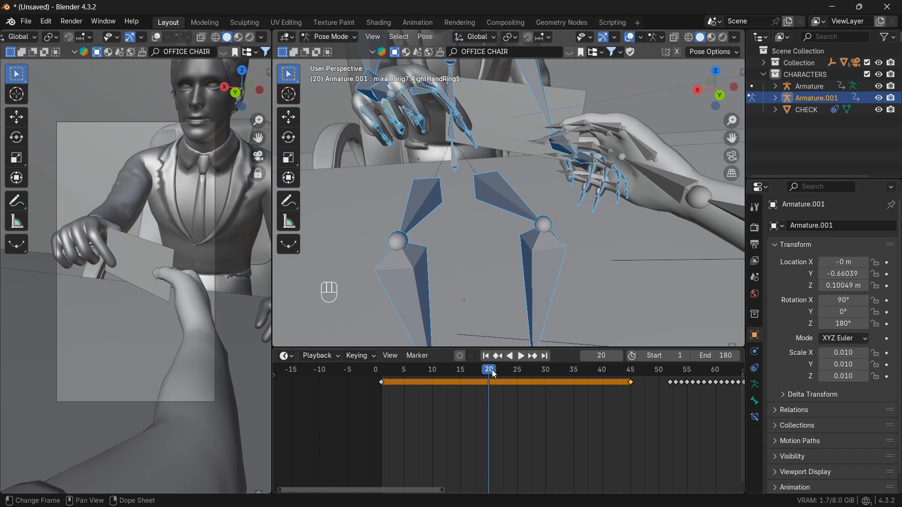
pyautogui.moveTo(492, 373); pyautogui.dragTo(550, 376)
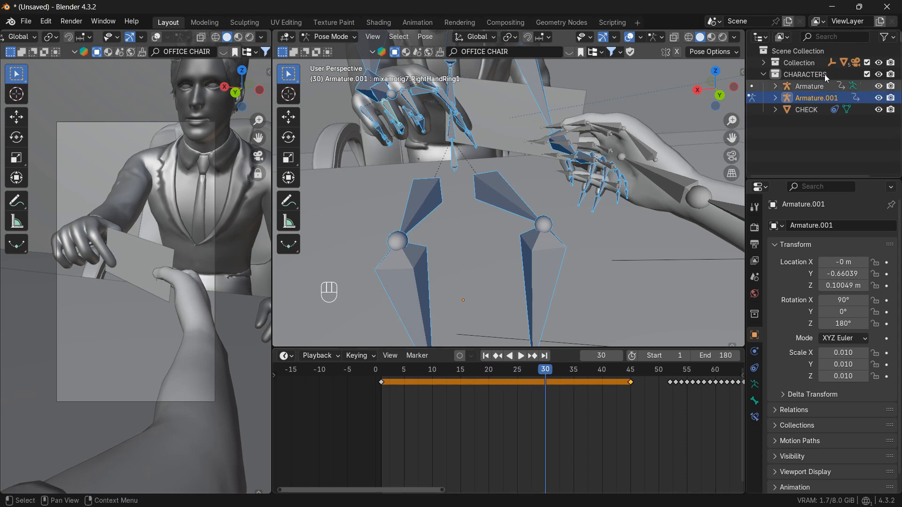
# Return to Object Mode, look through the camera, and duplicate the camera's frame 20 keyframe to frame 30.
pyautogui.click(328, 37)
pyautogui.click(323, 48)
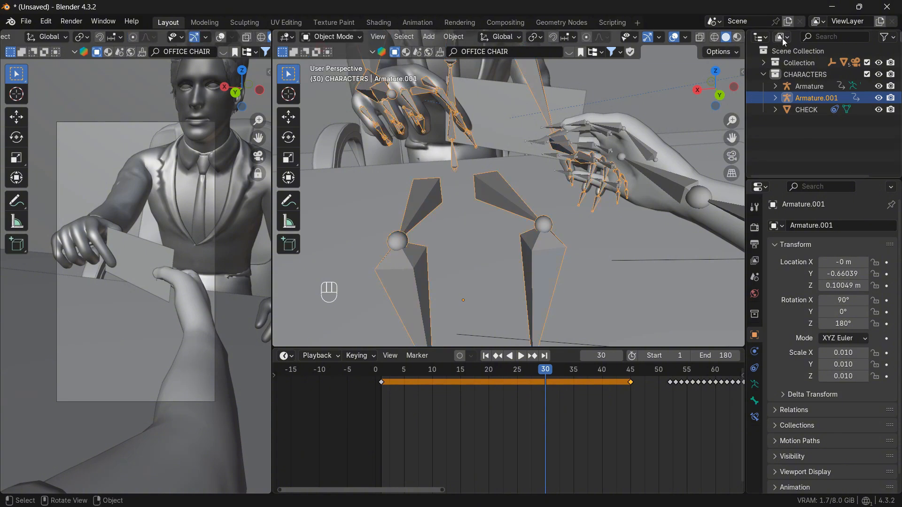
pyautogui.click(854, 63)
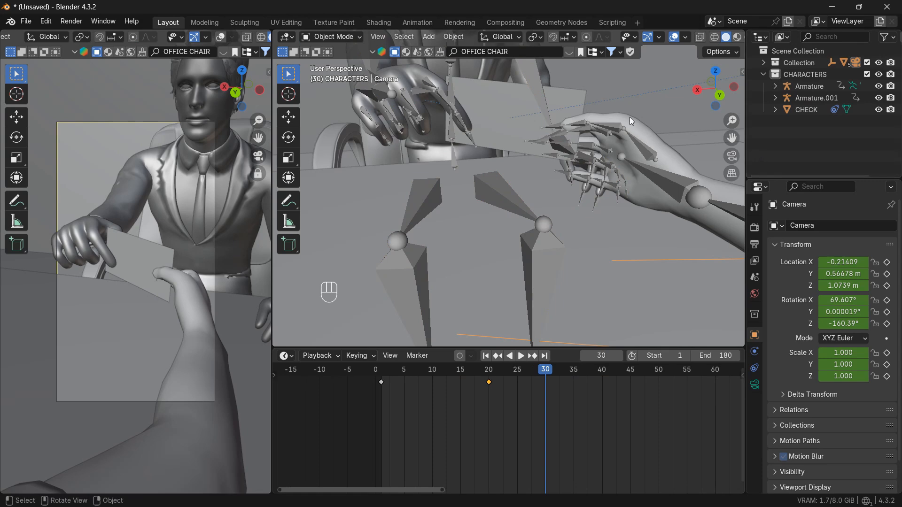
pyautogui.scroll(-8, 562, 107)
pyautogui.scroll(-4, 563, 110)
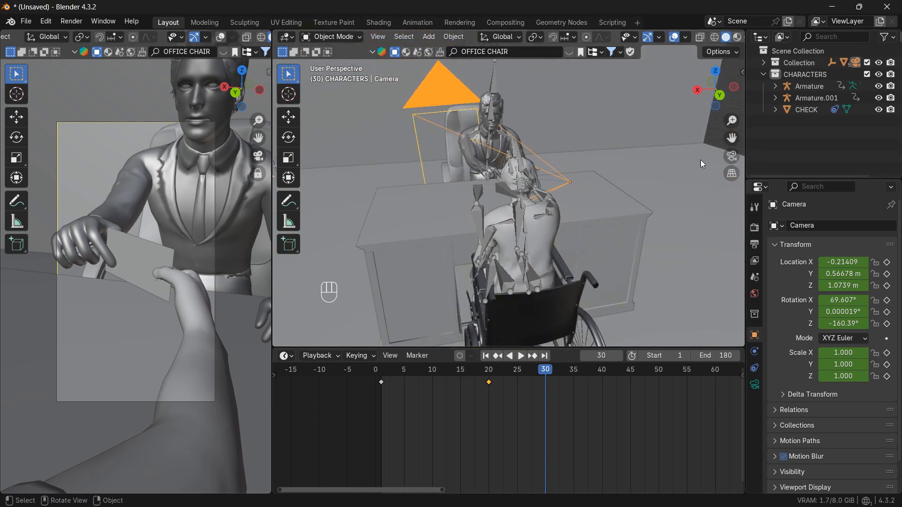
pyautogui.click(731, 156)
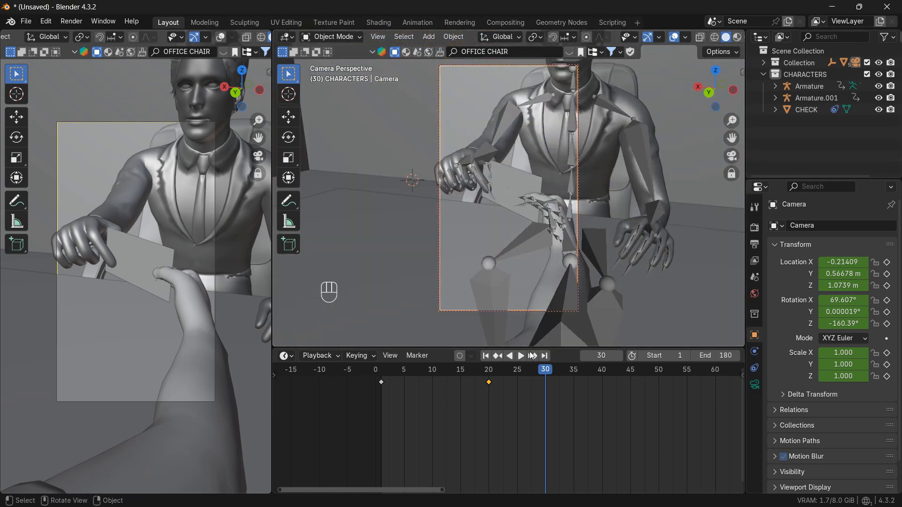
pyautogui.hotkey('shift', 'd')
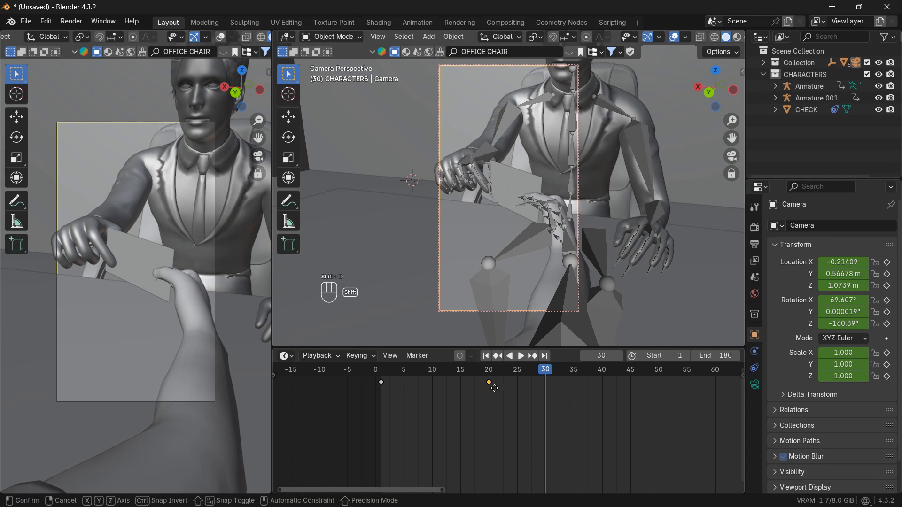
pyautogui.click(547, 391)
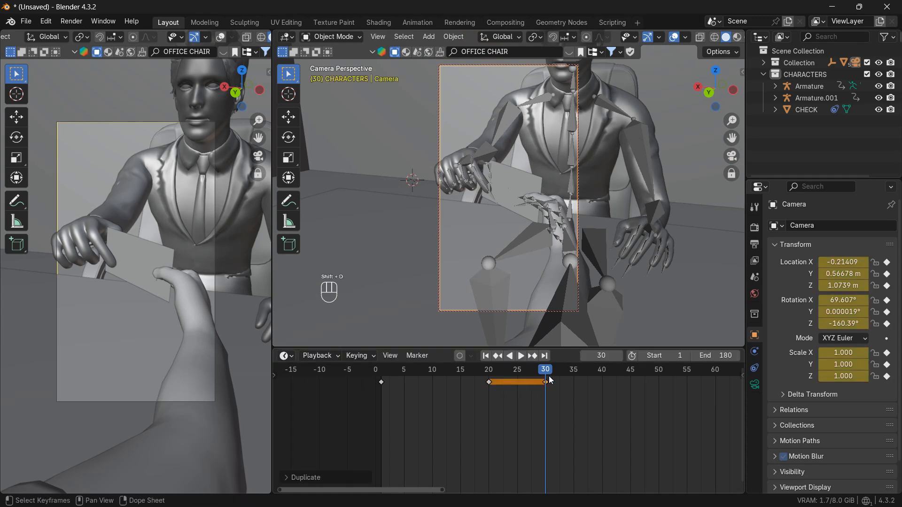
# Play the animation onward and try reframing the camera on the man at frame 50.
pyautogui.press('space')
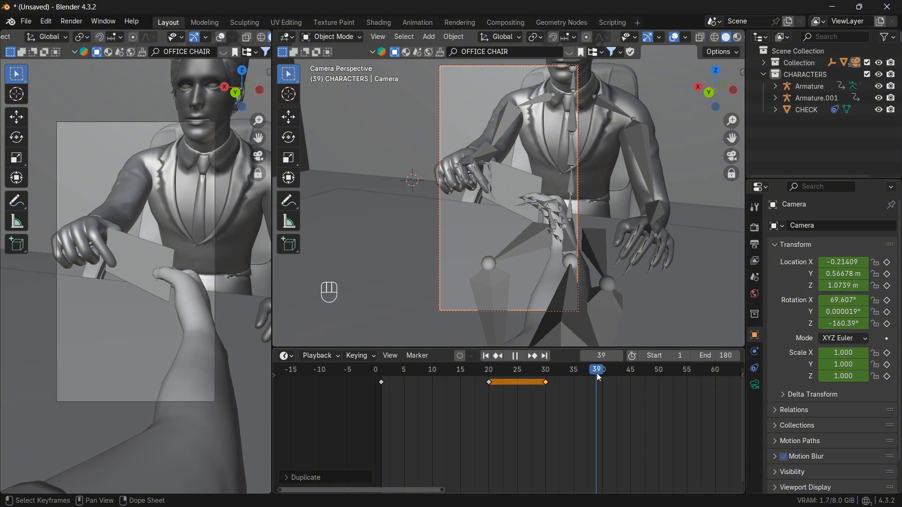
pyautogui.press('space')
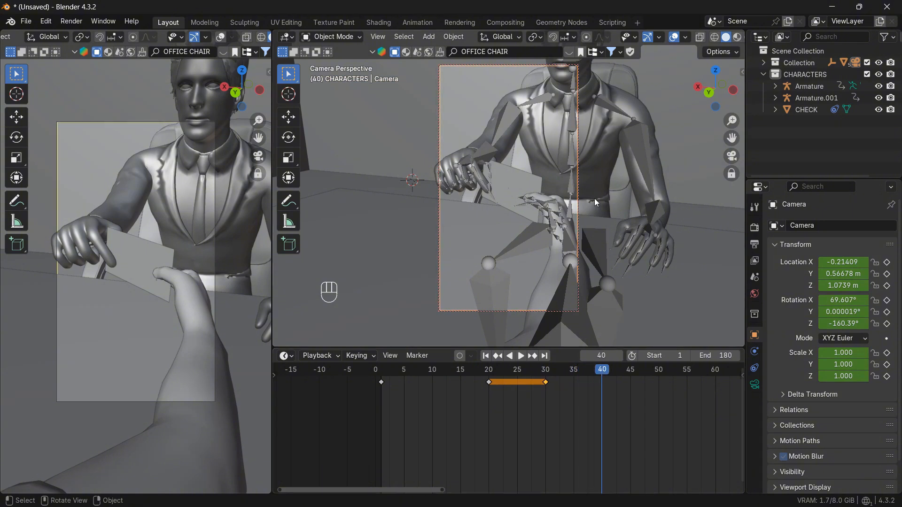
pyautogui.click(660, 373)
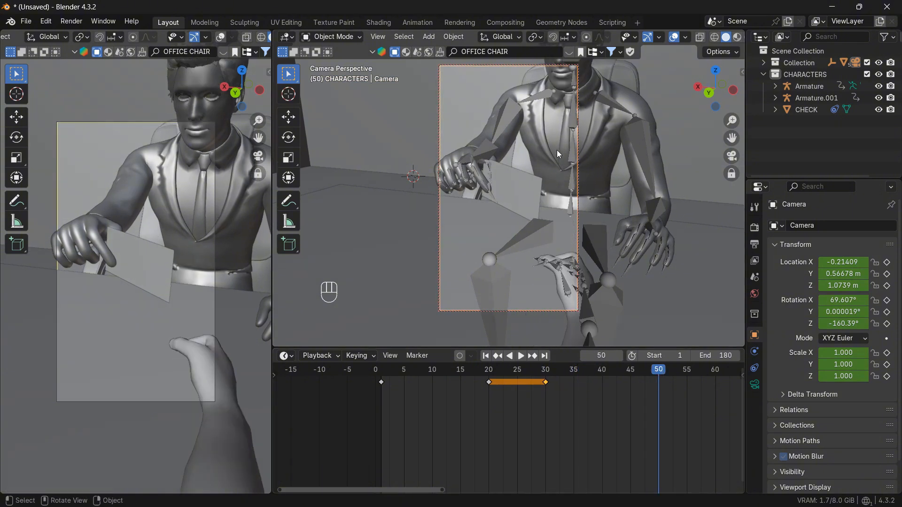
pyautogui.moveTo(557, 150); pyautogui.dragTo(568, 145, button='middle')
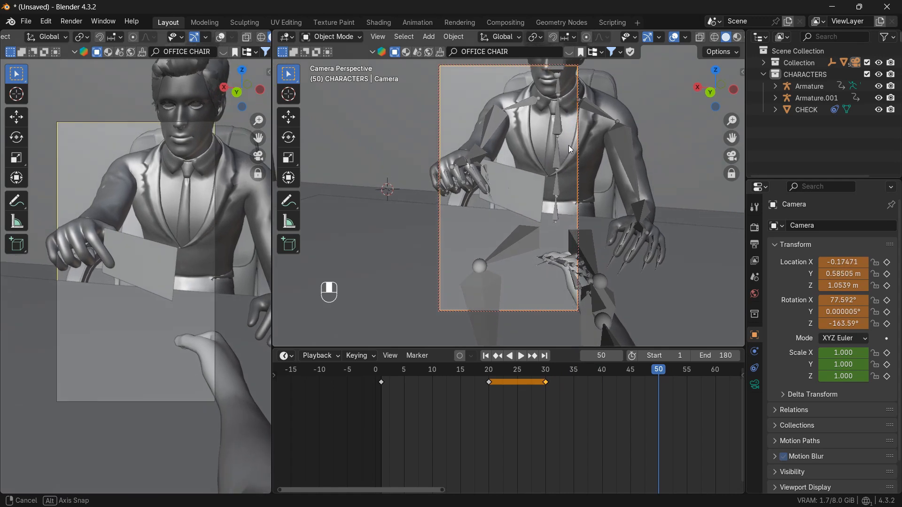
# Keyframe the influence of the camera's Track To constraint at 1.000 on frame 30.
pyautogui.click(755, 385)
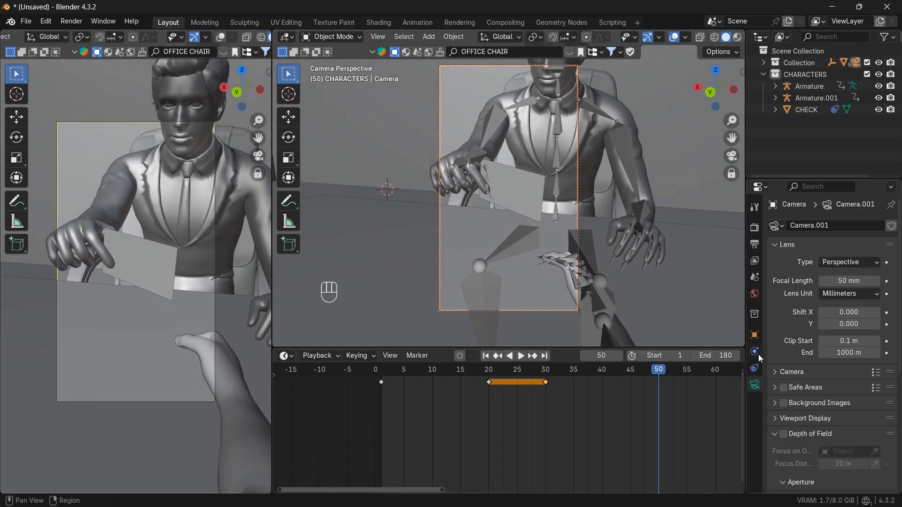
pyautogui.click(755, 369)
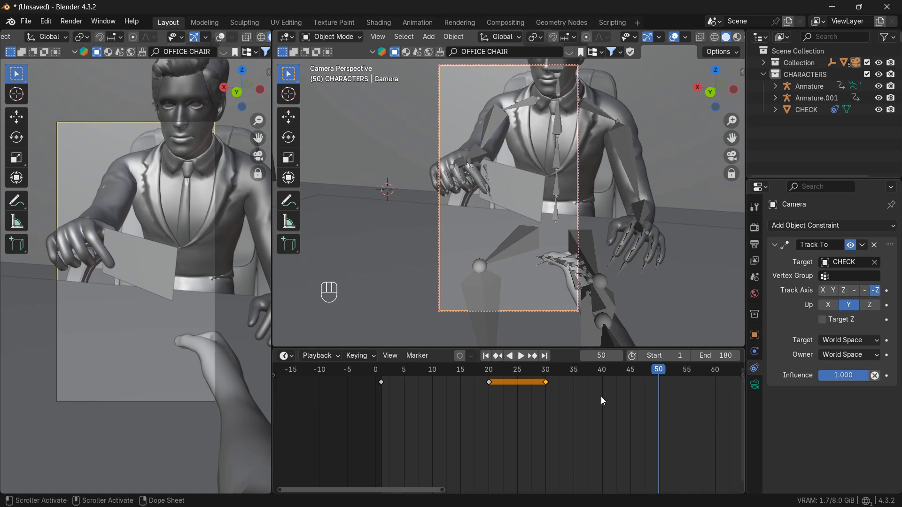
pyautogui.click(546, 371)
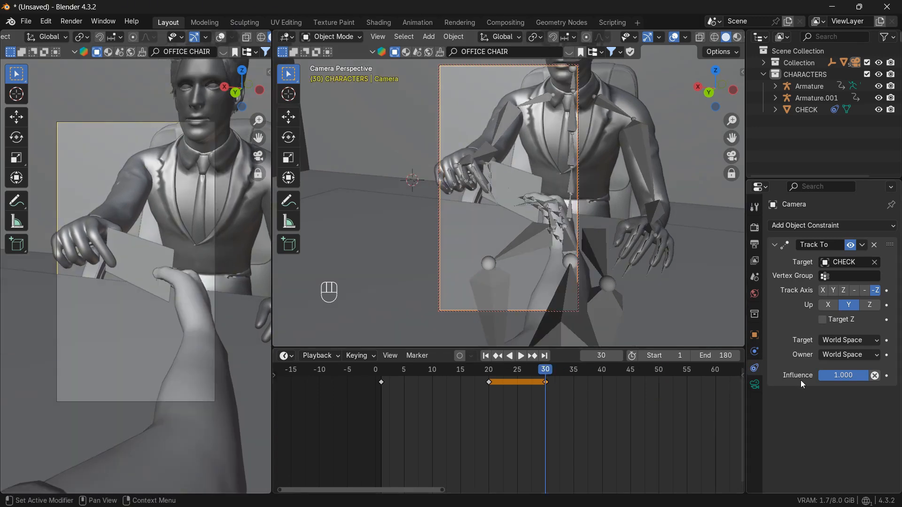
pyautogui.press('i')
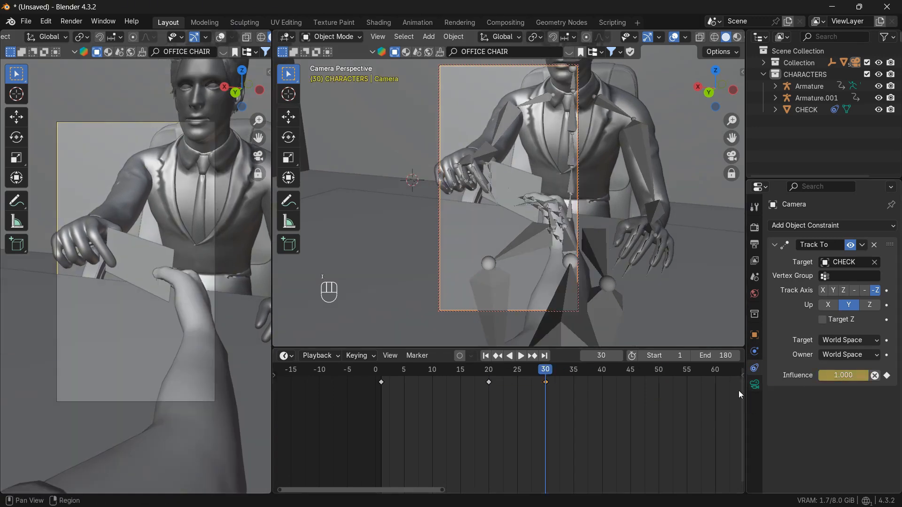
# Set the camera's Track To influence to 0.000 at frame 40 and keyframe it.
pyautogui.click(630, 374)
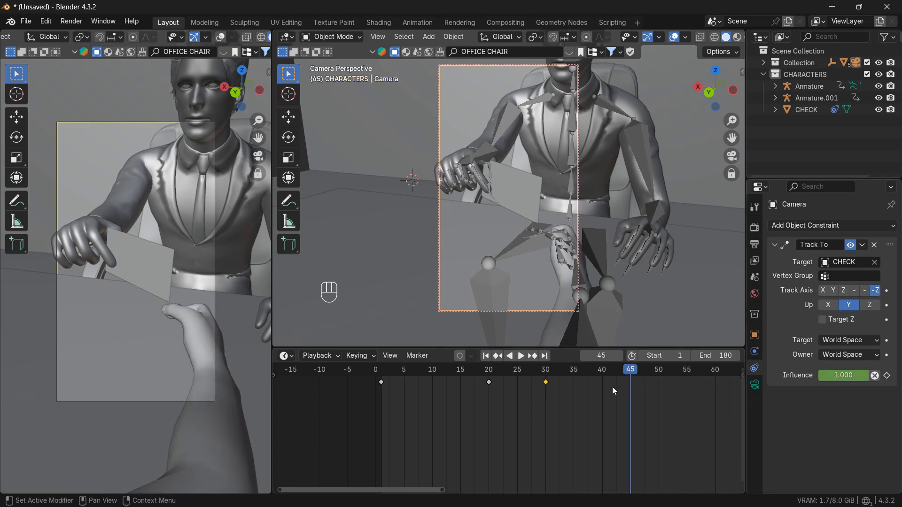
pyautogui.click(601, 371)
pyautogui.press('BackSpace')
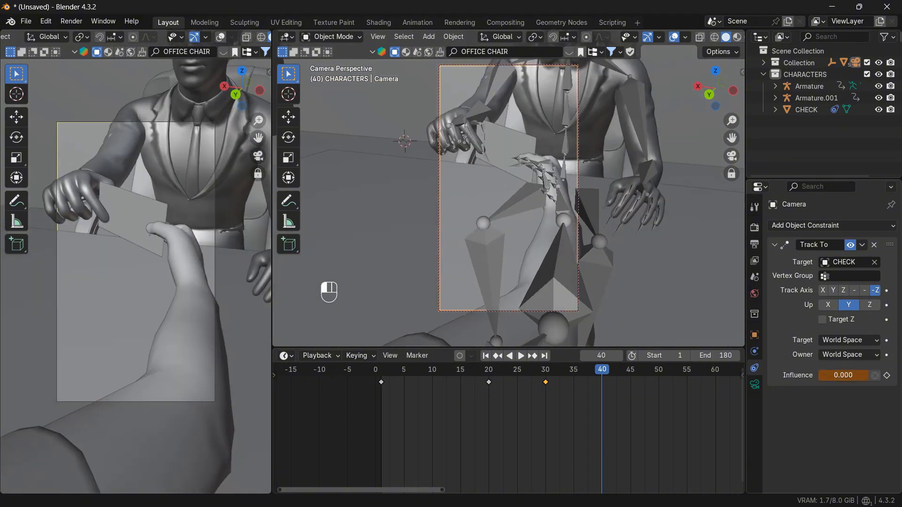
pyautogui.press('i')
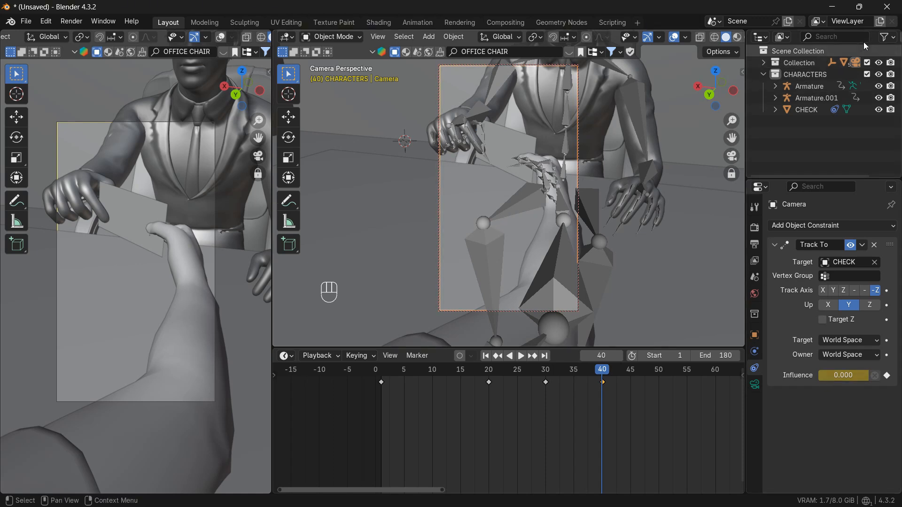
# Raise and pull back the camera at frame 40 to frame the man's upper body, and keyframe its location, rotation and scale.
pyautogui.click(856, 63)
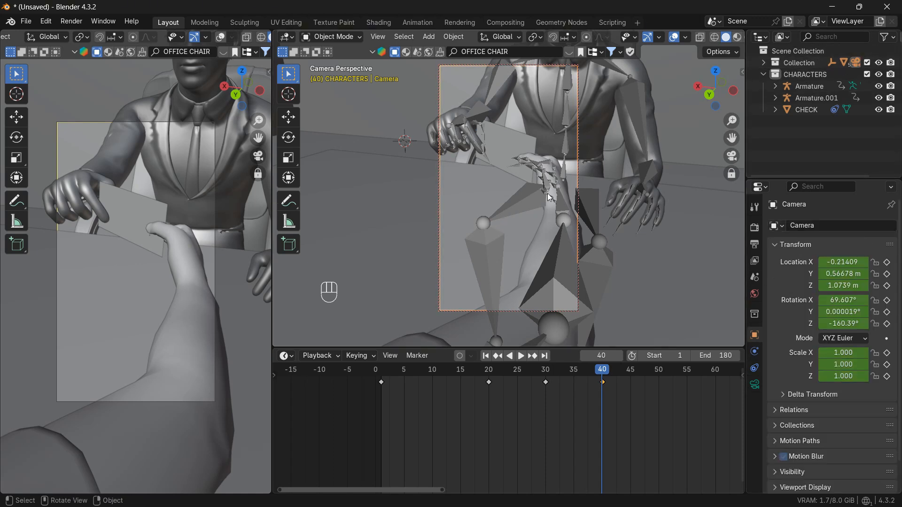
pyautogui.press('g')
pyautogui.press('z')
pyautogui.click(579, 175)
pyautogui.moveTo(579, 175)
pyautogui.mouseDown(button='middle')
pyautogui.moveTo(594, 162)
pyautogui.moveTo(594, 188)
pyautogui.moveTo(579, 165)
pyautogui.moveTo(580, 181)
pyautogui.moveTo(566, 193)
pyautogui.moveTo(574, 184)
pyautogui.mouseUp(button='middle')
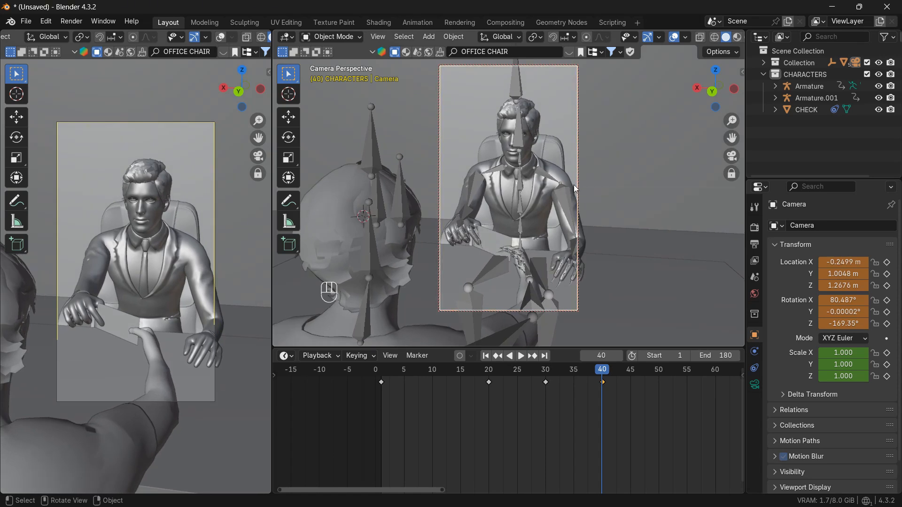
pyautogui.press('i')
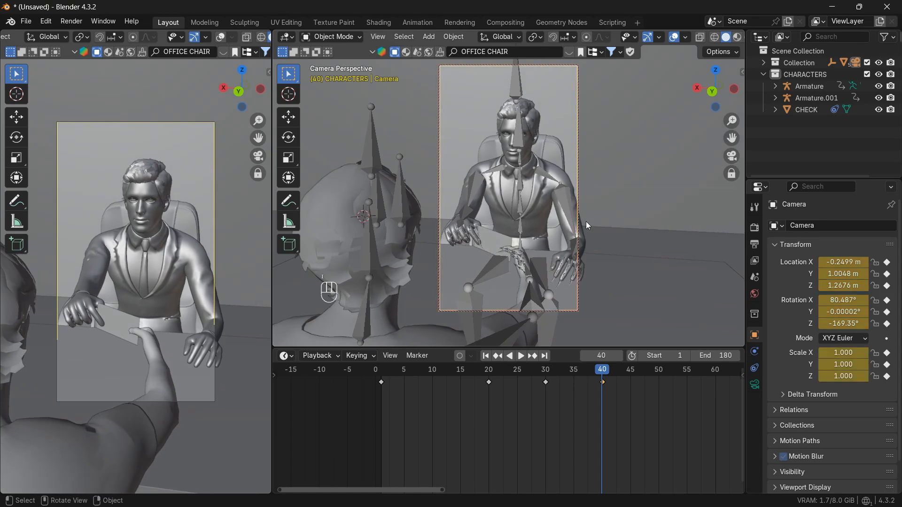
# Play the animation from the start to review the camera pull-back.
pyautogui.click(485, 355)
pyautogui.click(521, 356)
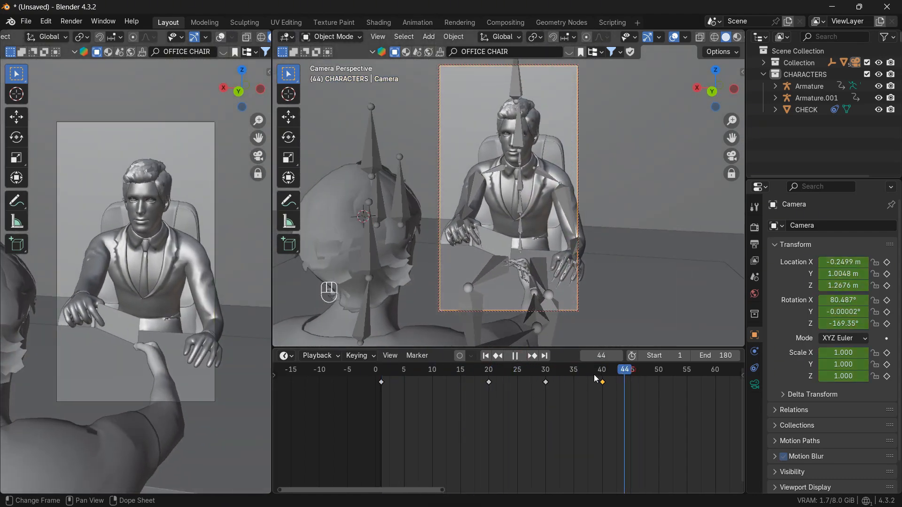
pyautogui.click(421, 382)
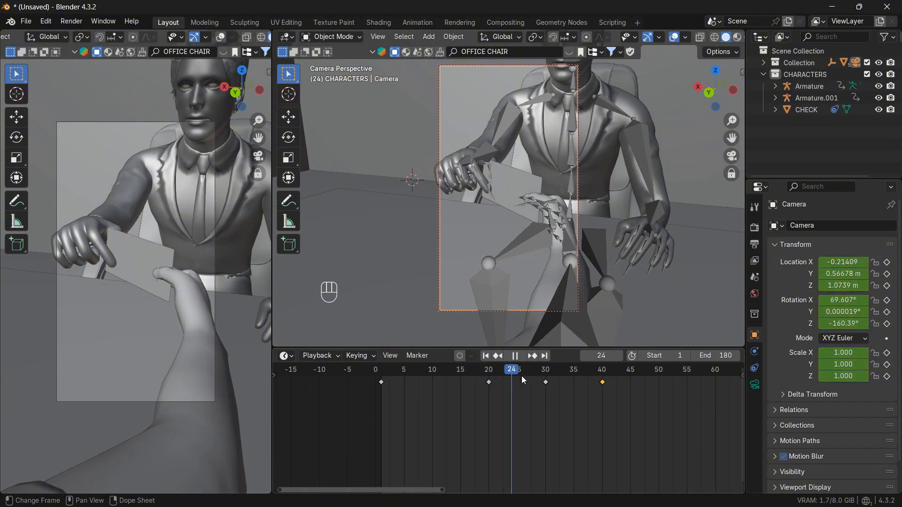
pyautogui.press('space')
# Move the camera's frame 30 keyframe to frame 25 and scrub through the retimed pull-back.
pyautogui.scroll(3, 554, 404)
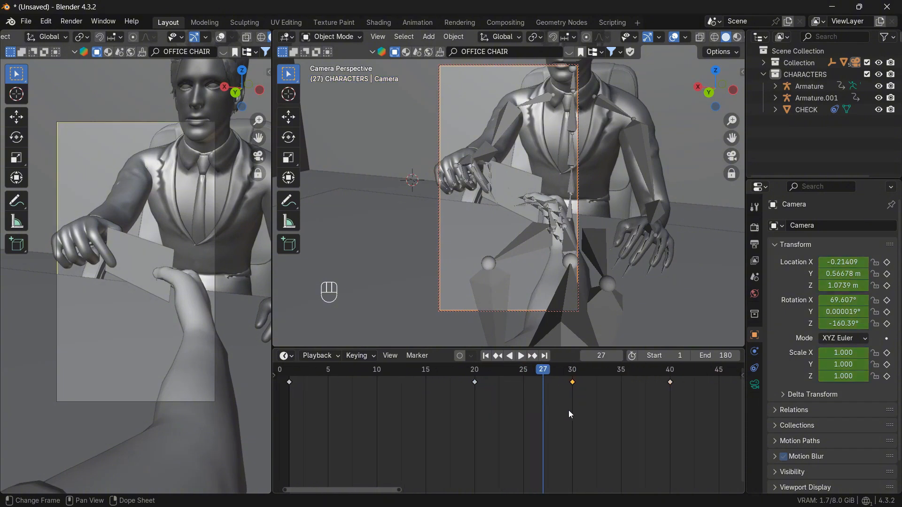
pyautogui.press('g')
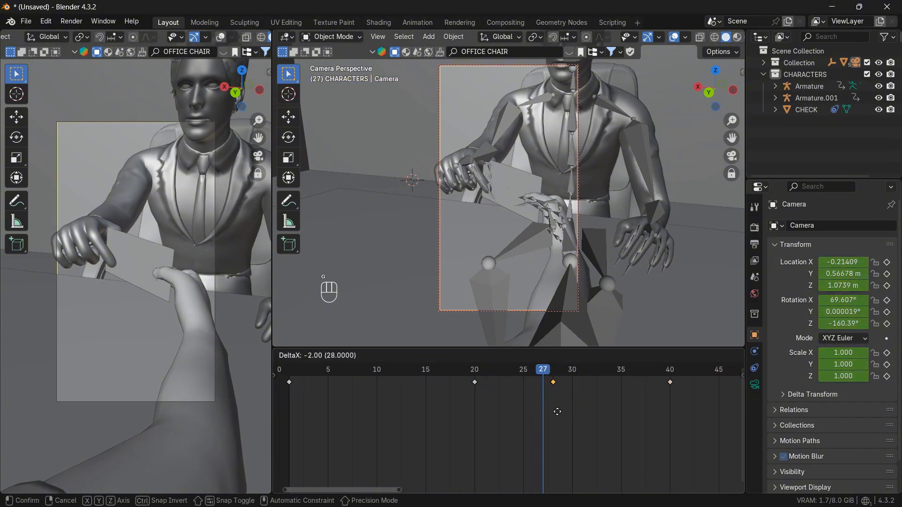
pyautogui.click(536, 403)
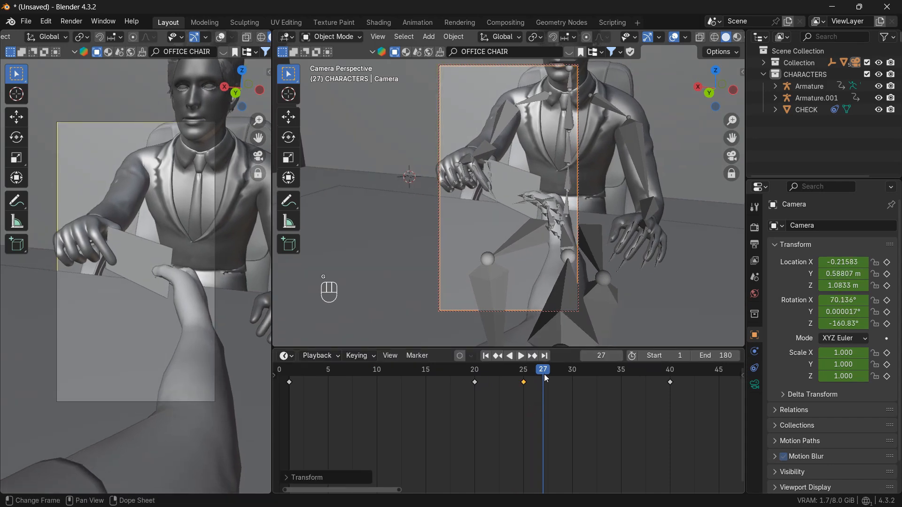
pyautogui.moveTo(544, 375); pyautogui.dragTo(641, 393)
pyautogui.scroll(-3, 599, 386)
pyautogui.scroll(-1, 634, 391)
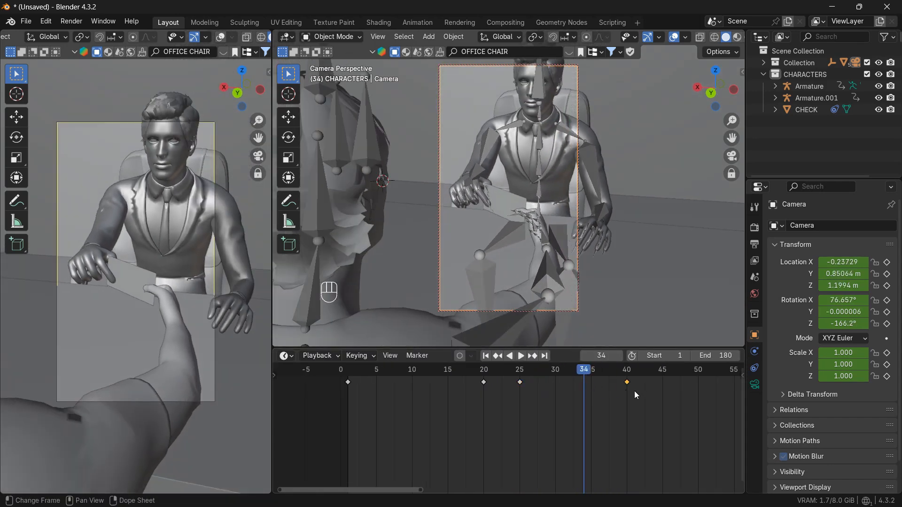
# Undo the retiming of the camera keyframe that was moved to frame 25.
pyautogui.scroll(-1, 627, 402)
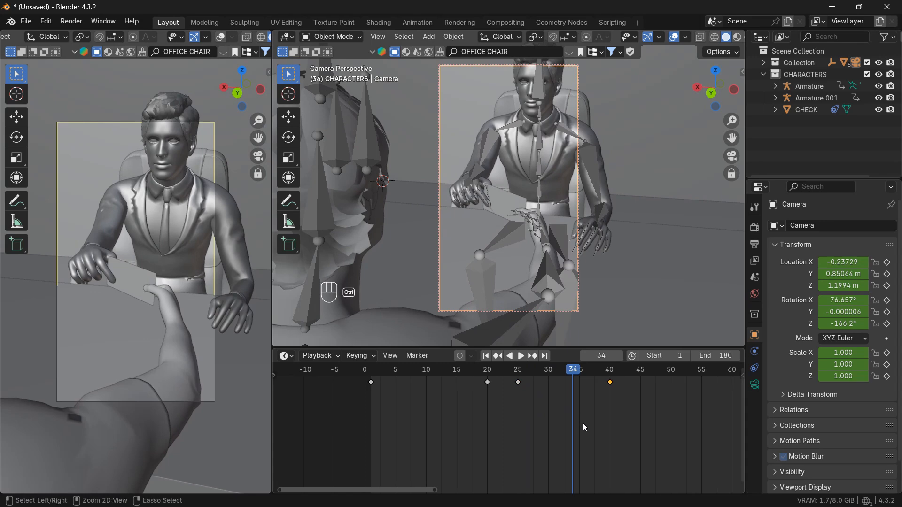
pyautogui.hotkey('ctrl', 'z')
pyautogui.hotkey('ctrl', 'z')
pyautogui.hotkey('ctrl', 'z')
pyautogui.hotkey('ctrl', 'z')
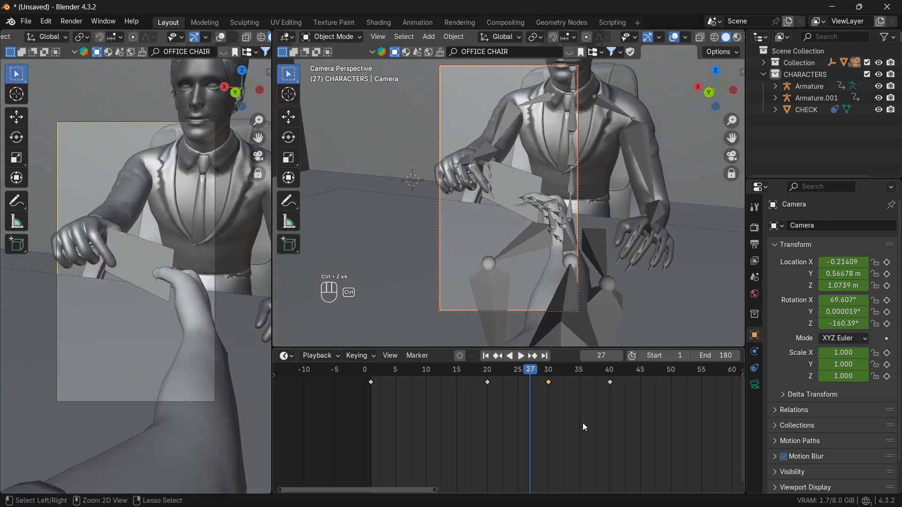
# Scale all the camera keyframes about 1.5 times from frame 1 so they land on frames 30, 45 and 60.
pyautogui.scroll(-1, 582, 422)
pyautogui.click(486, 356)
pyautogui.press('a')
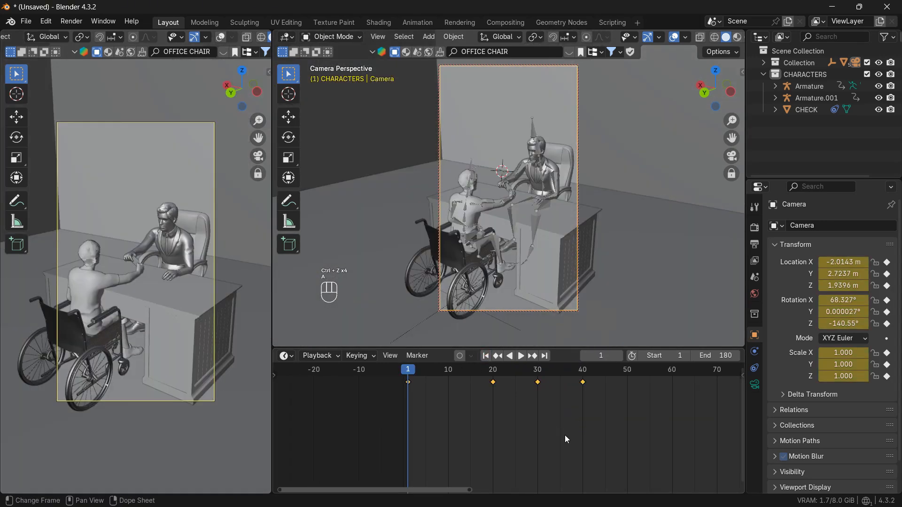
pyautogui.press('s')
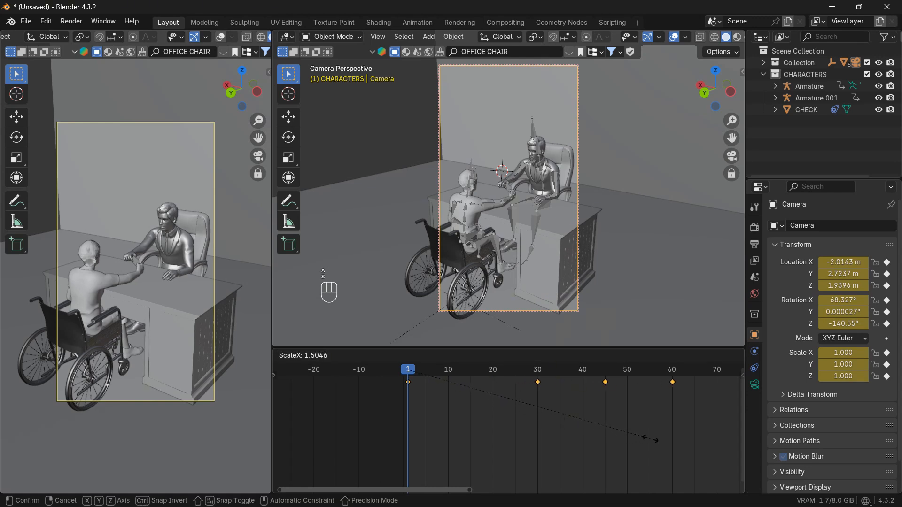
pyautogui.click(653, 443)
pyautogui.click(605, 382)
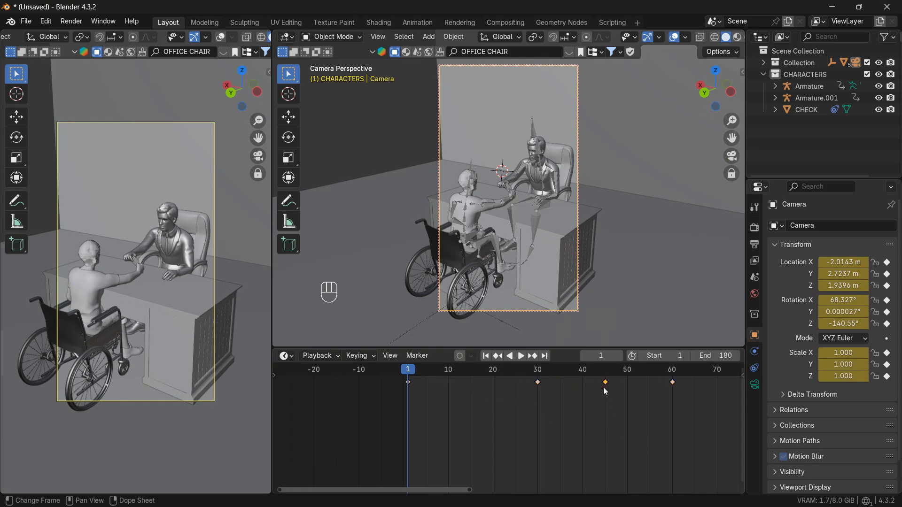
pyautogui.press('g')
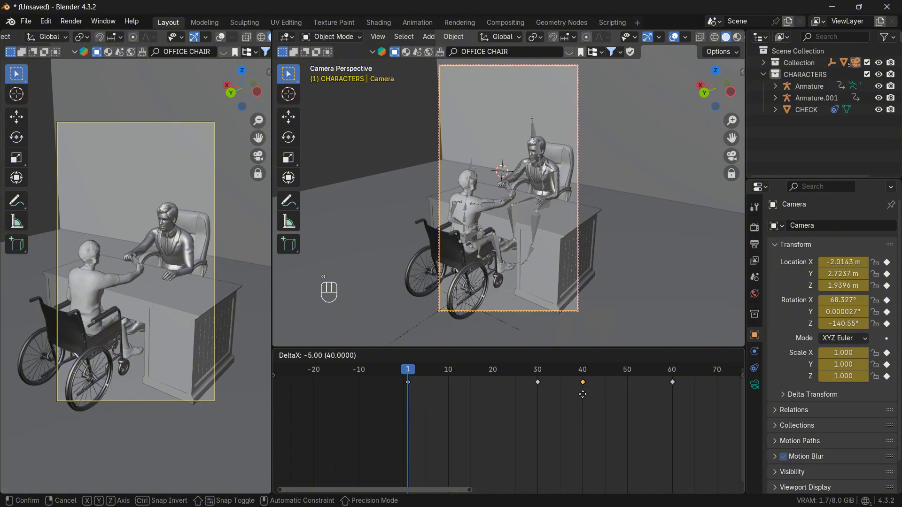
pyautogui.rightClick(582, 393)
# Play and scrub the animation to review the slower camera timing.
pyautogui.click(522, 359)
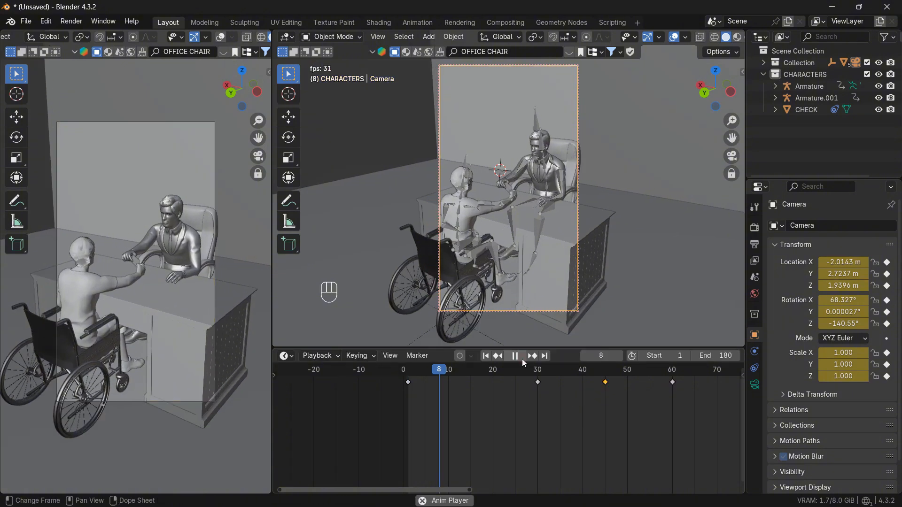
pyautogui.click(522, 359)
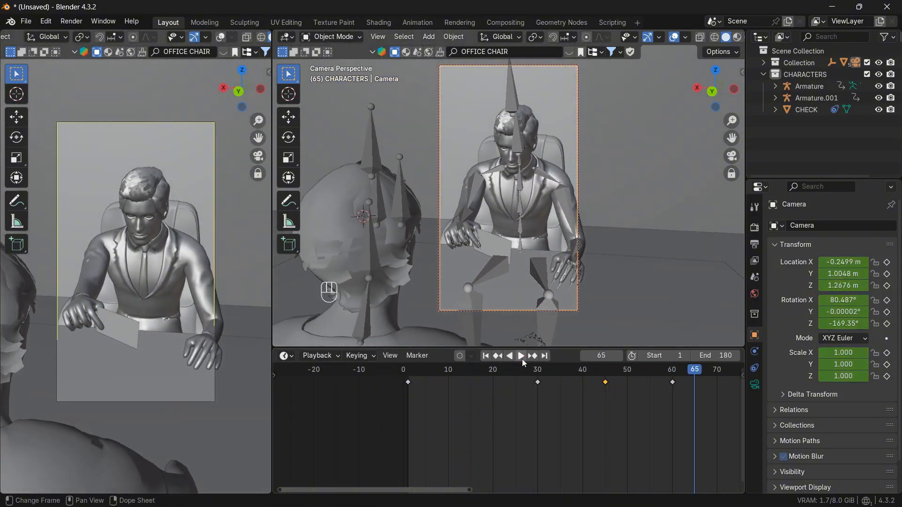
pyautogui.scroll(-1, 671, 380)
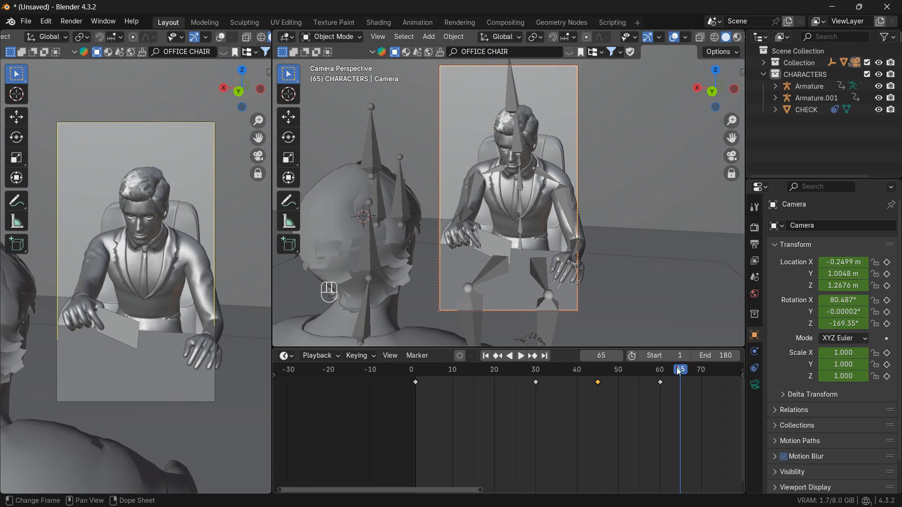
pyautogui.moveTo(676, 367); pyautogui.dragTo(428, 378)
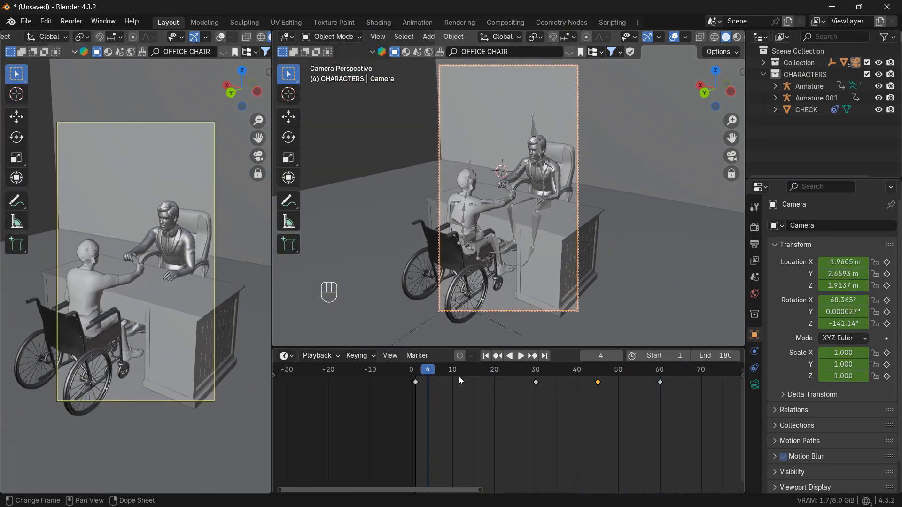
pyautogui.click(520, 357)
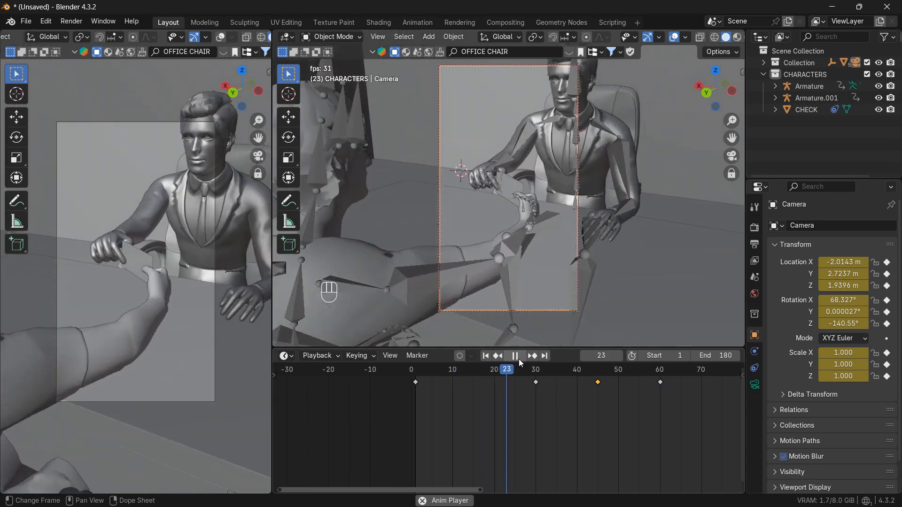
# Shift the last three camera keyframes 10 frames earlier so the first of them sits on frame 20.
pyautogui.moveTo(527, 399); pyautogui.dragTo(669, 376)
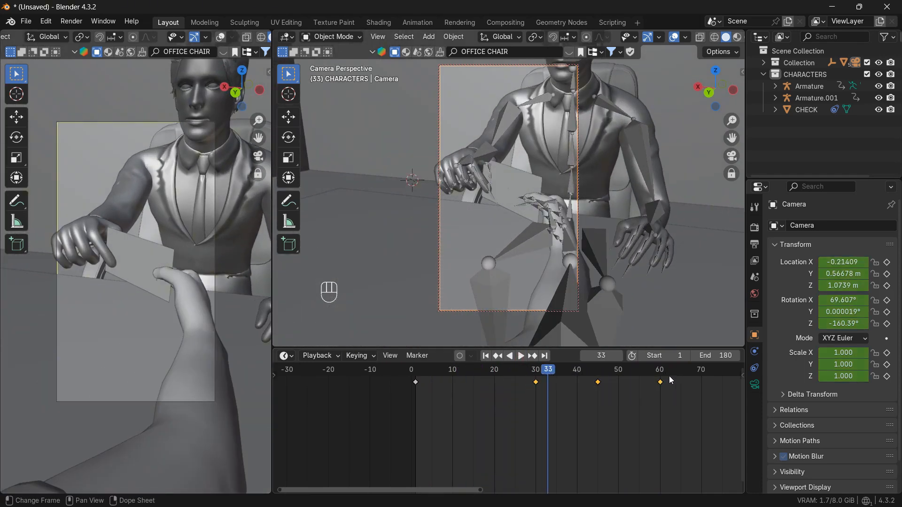
pyautogui.press('g')
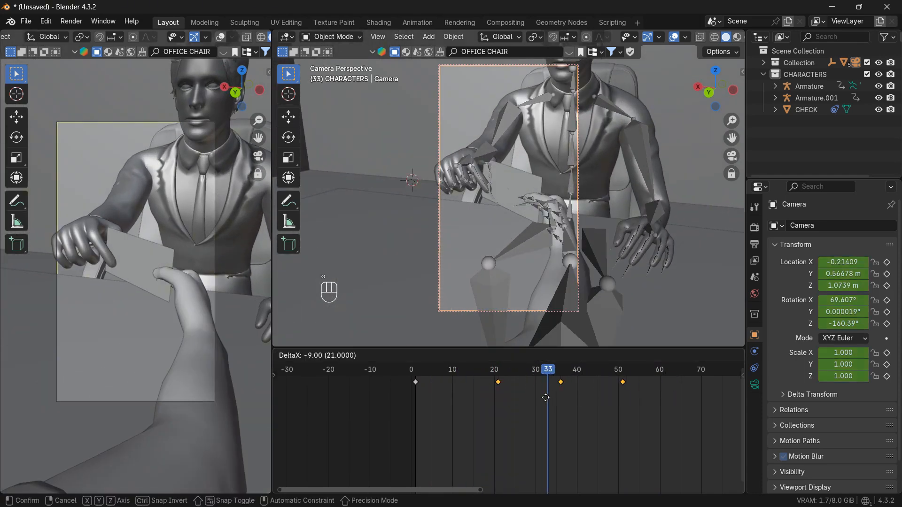
pyautogui.click(543, 397)
# Scale the selected camera keyframes from frame 20 so the last two land on frames 40 and 60, and play the result.
pyautogui.moveTo(549, 375); pyautogui.dragTo(497, 373)
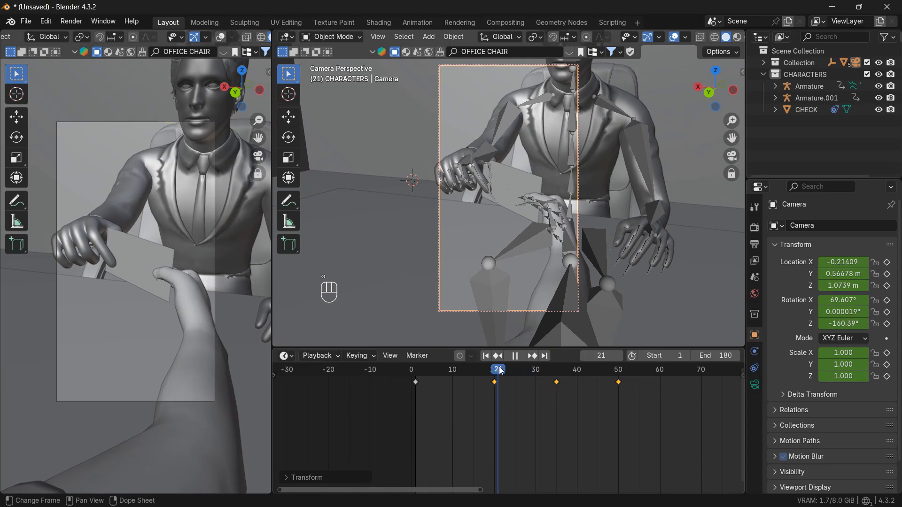
pyautogui.press('s')
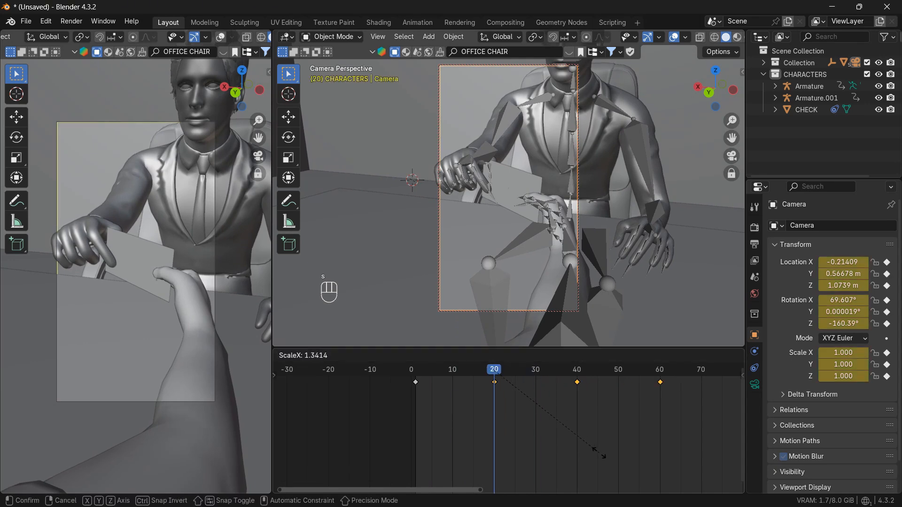
pyautogui.click(600, 453)
pyautogui.click(520, 357)
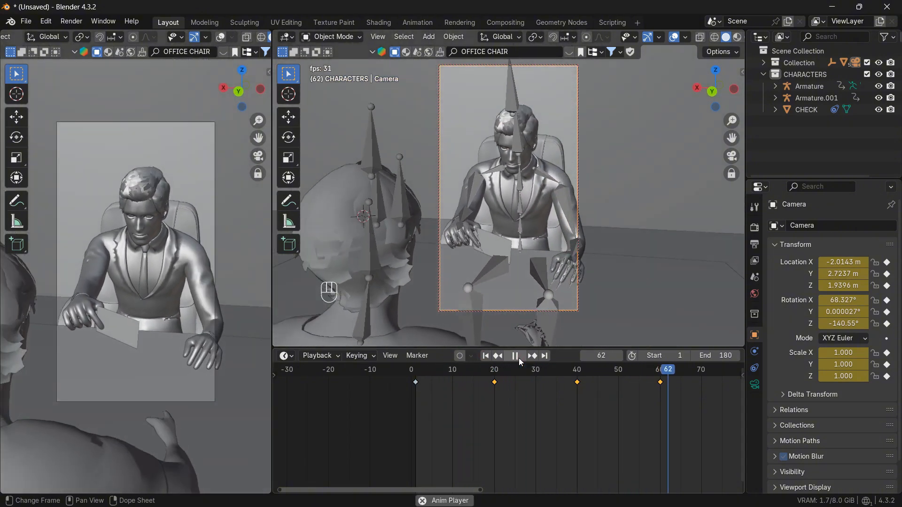
pyautogui.click(519, 357)
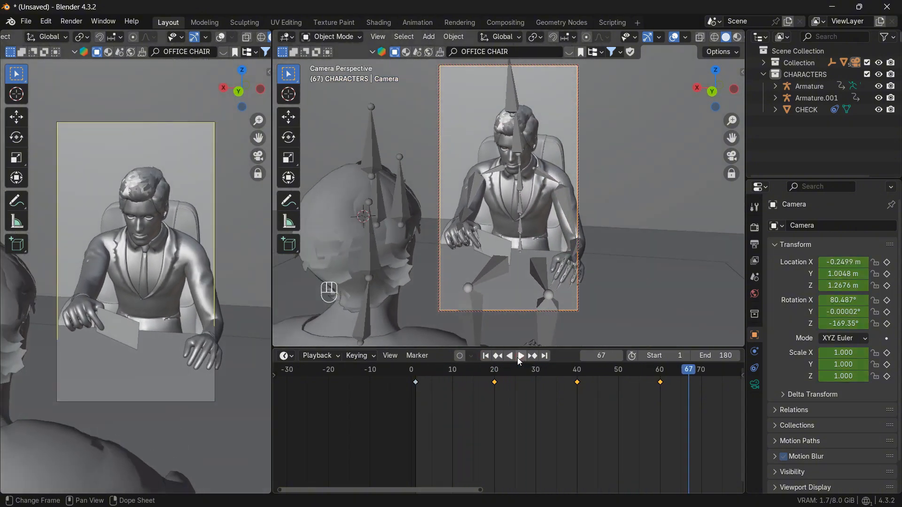
# Delete the man's armature keyframes from about frame 52 to frame 70.
pyautogui.click(514, 107)
pyautogui.scroll(-2, 652, 410)
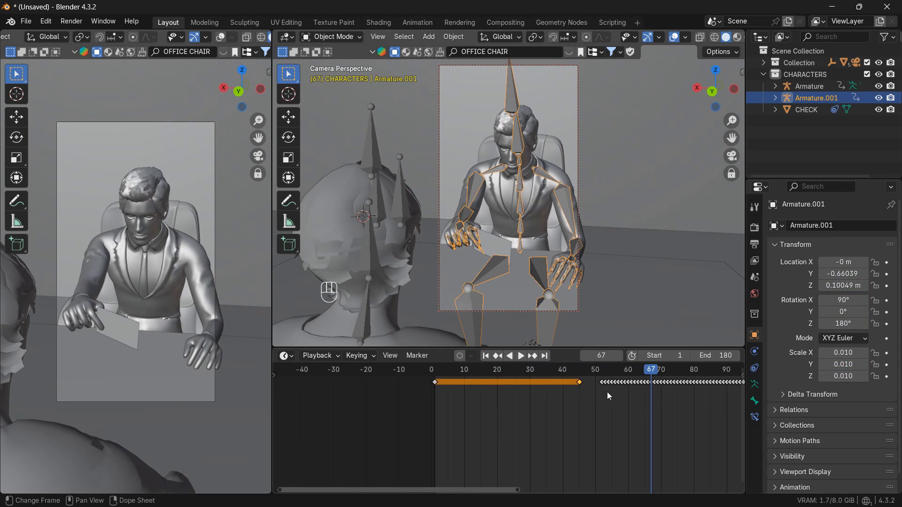
pyautogui.moveTo(598, 389); pyautogui.dragTo(665, 381)
pyautogui.press('x')
pyautogui.click(665, 404)
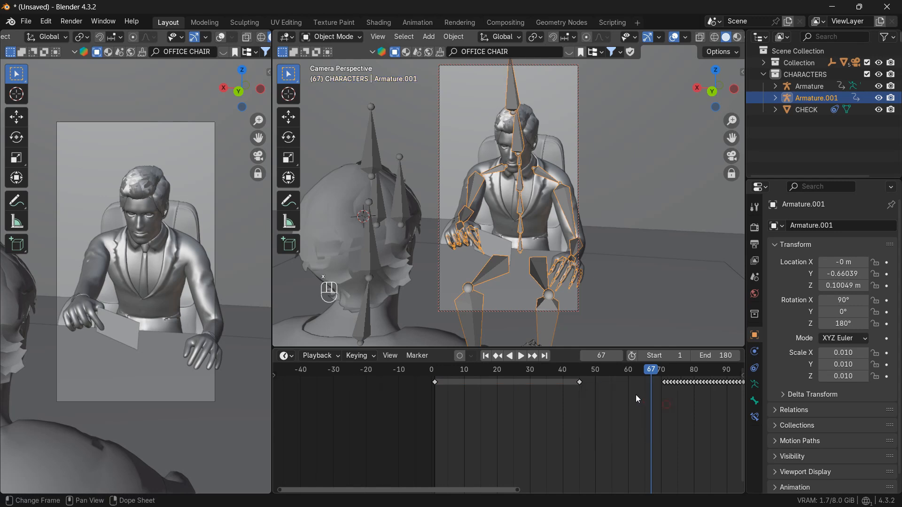
# Move the man's frame 45 keyframes to frame 60 to extend his held pose.
pyautogui.press('a')
pyautogui.press('g')
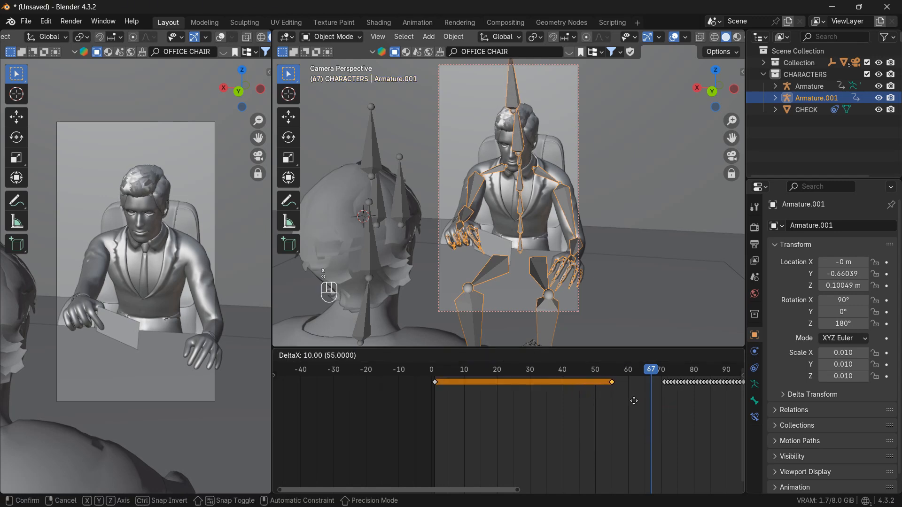
pyautogui.click(629, 401)
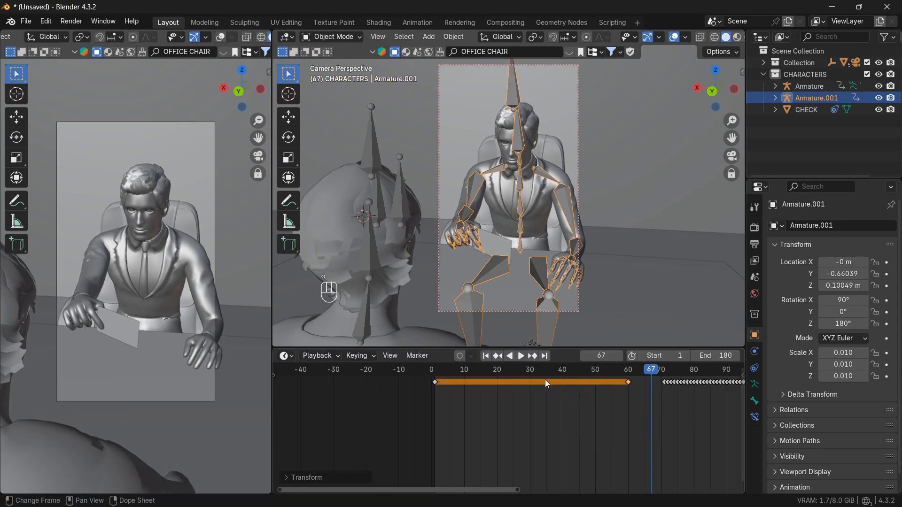
# Put the boy's armature in Pose Mode with all bones selected and move its frame 40 keyframes to frame 60.
pyautogui.click(374, 151)
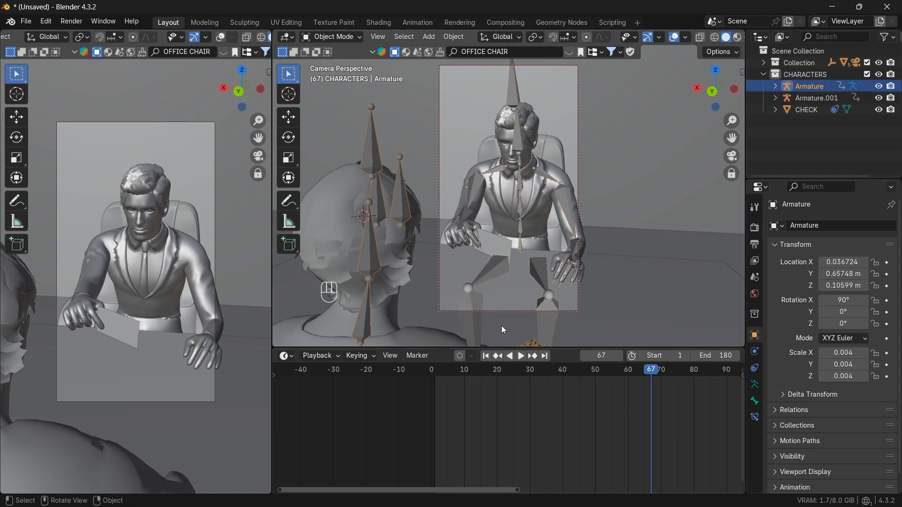
pyautogui.click(309, 38)
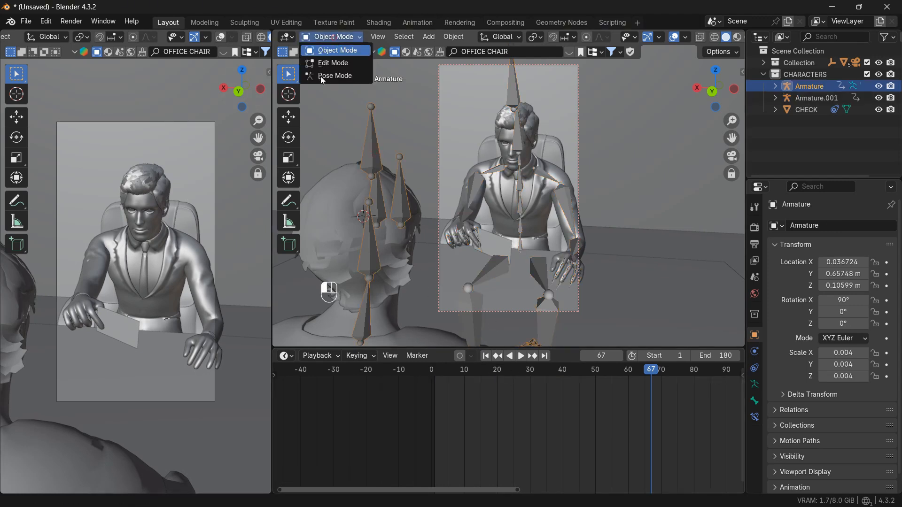
pyautogui.click(320, 76)
pyautogui.press('a')
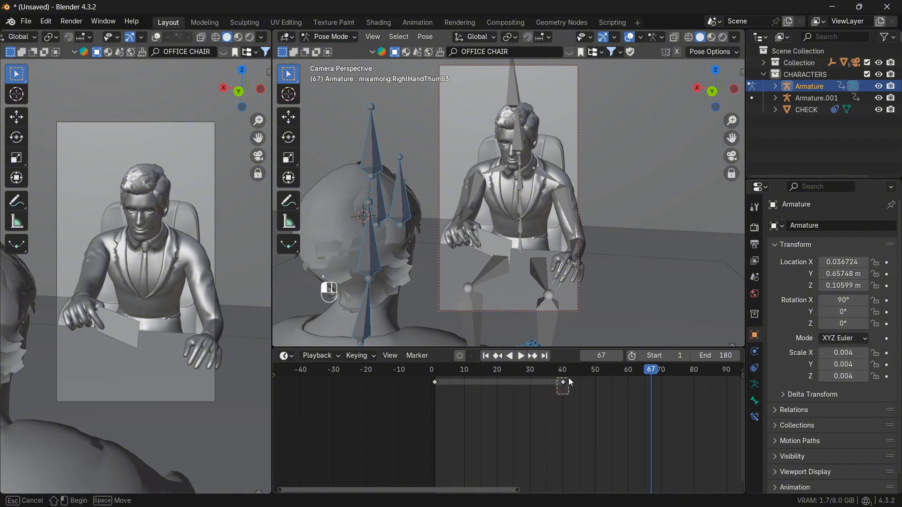
pyautogui.scroll(-1, 580, 412)
pyautogui.scroll(-2, 577, 408)
pyautogui.press('g')
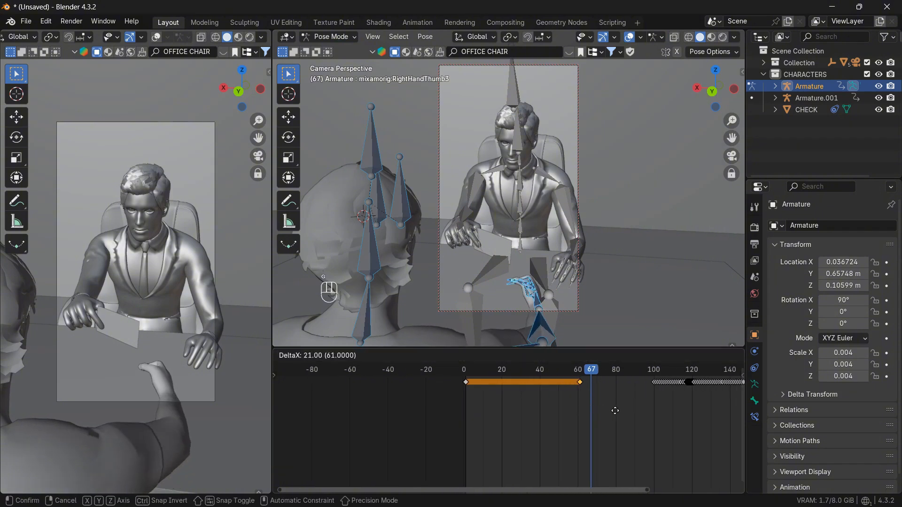
pyautogui.click(610, 411)
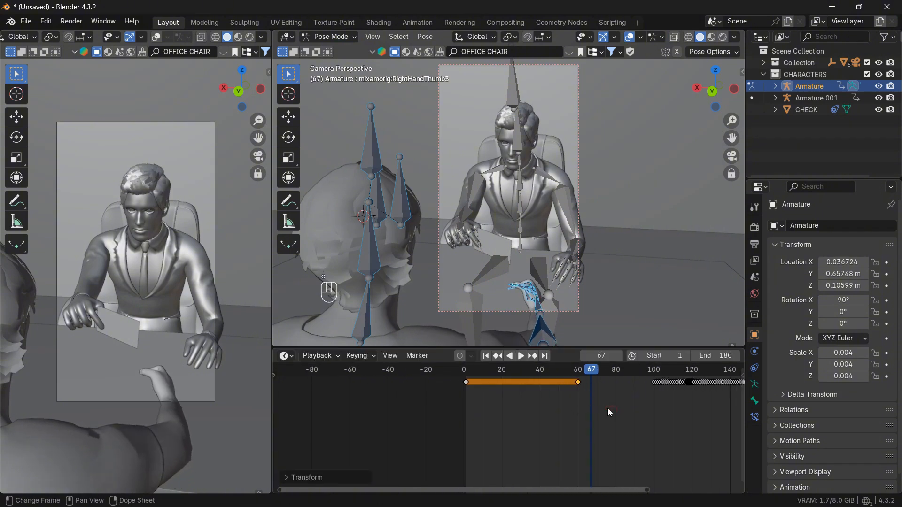
# Play the animation from the start and scrub past frame 60 to review both characters' retimed poses.
pyautogui.click(486, 356)
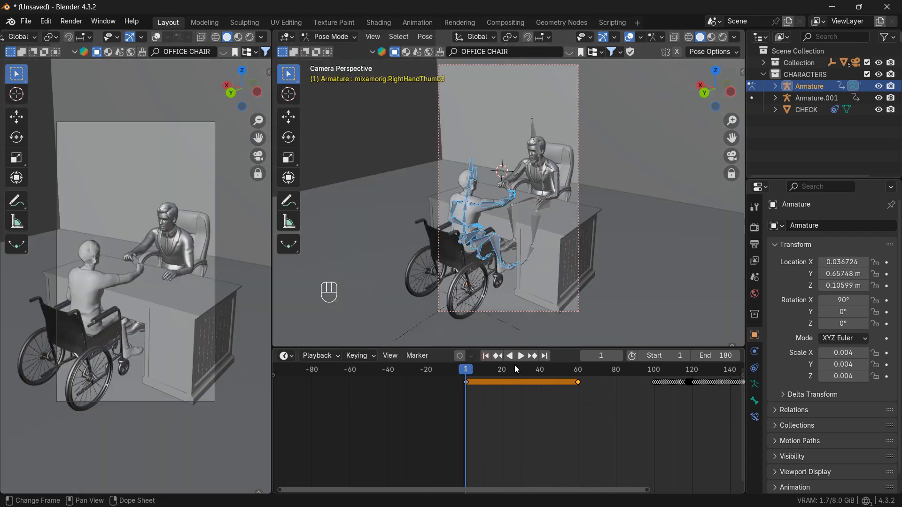
pyautogui.click(523, 355)
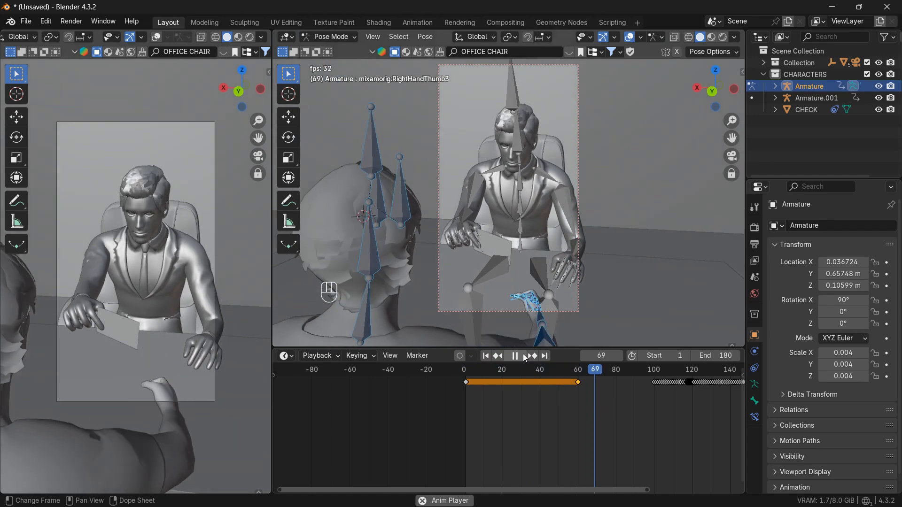
pyautogui.click(515, 356)
pyautogui.moveTo(597, 369); pyautogui.dragTo(581, 372)
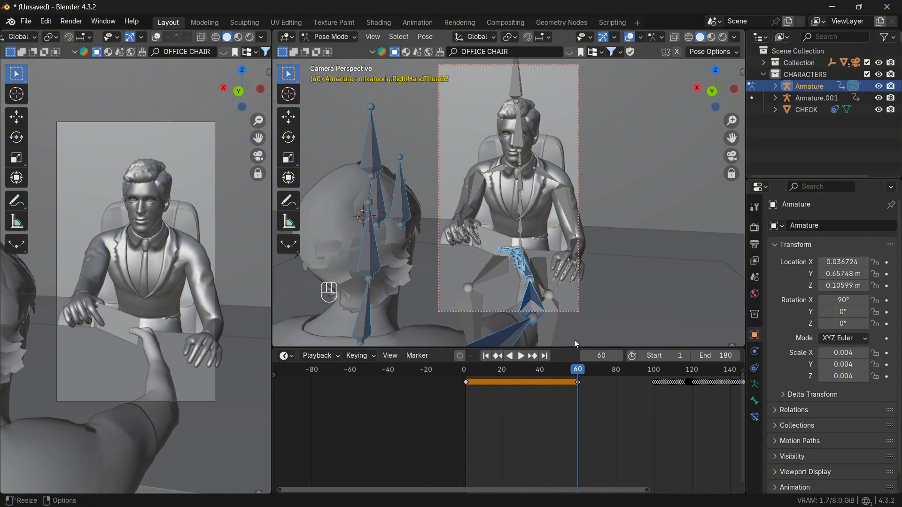
pyautogui.press('space')
pyautogui.moveTo(597, 376); pyautogui.dragTo(621, 368)
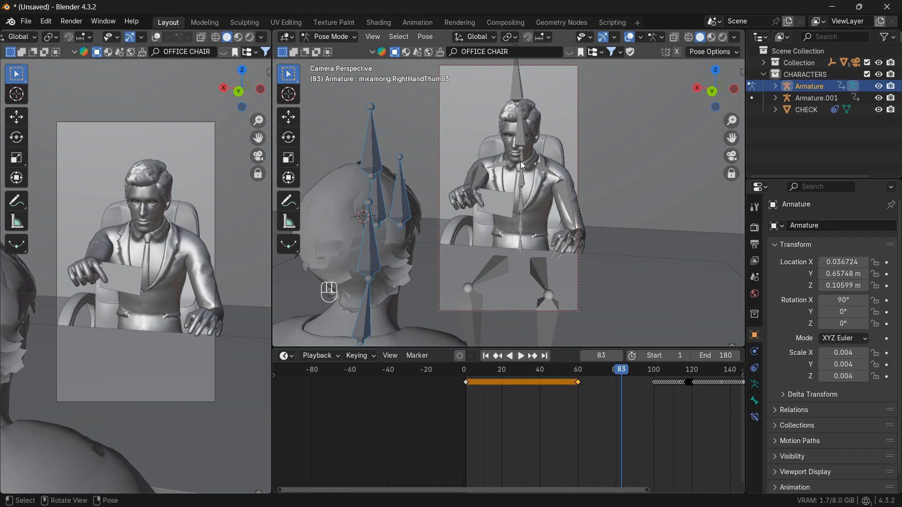
# At frame 93, return to Object Mode with the camera selected and shift the camera sideways along the X axis.
pyautogui.moveTo(623, 371)
pyautogui.mouseDown()
pyautogui.moveTo(580, 370)
pyautogui.moveTo(641, 370)
pyautogui.mouseUp()
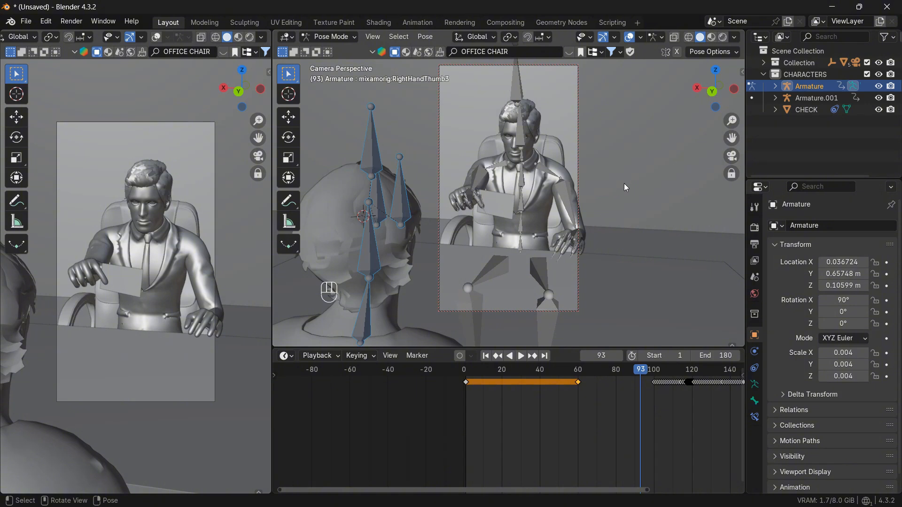
pyautogui.click(383, 148)
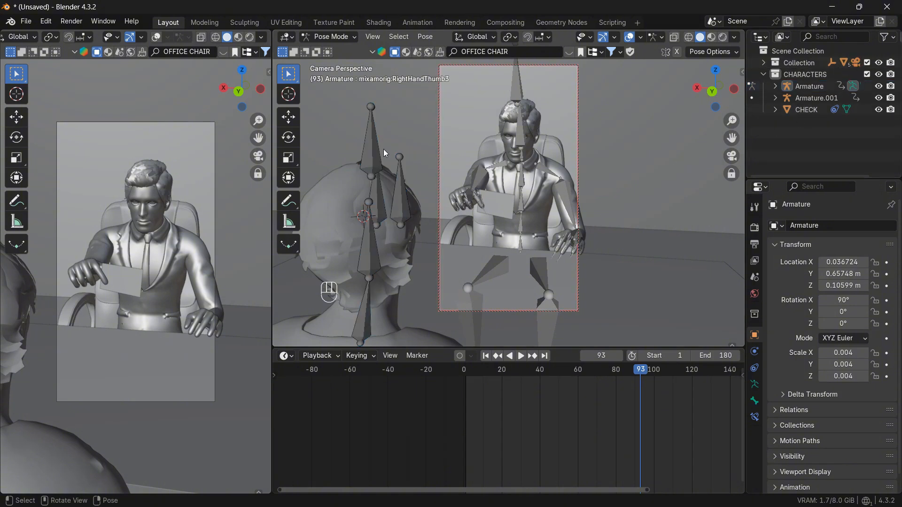
pyautogui.click(329, 37)
pyautogui.click(329, 51)
pyautogui.press('g')
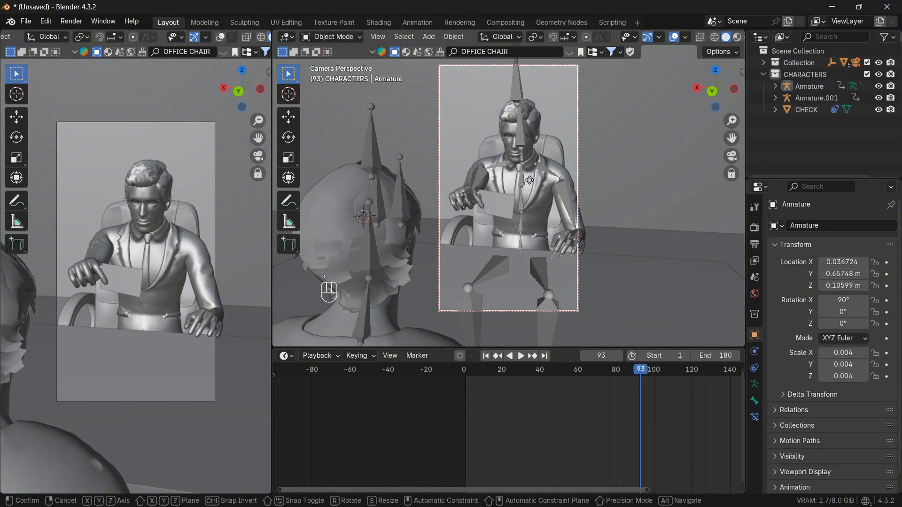
pyautogui.press('x')
pyautogui.click(532, 179)
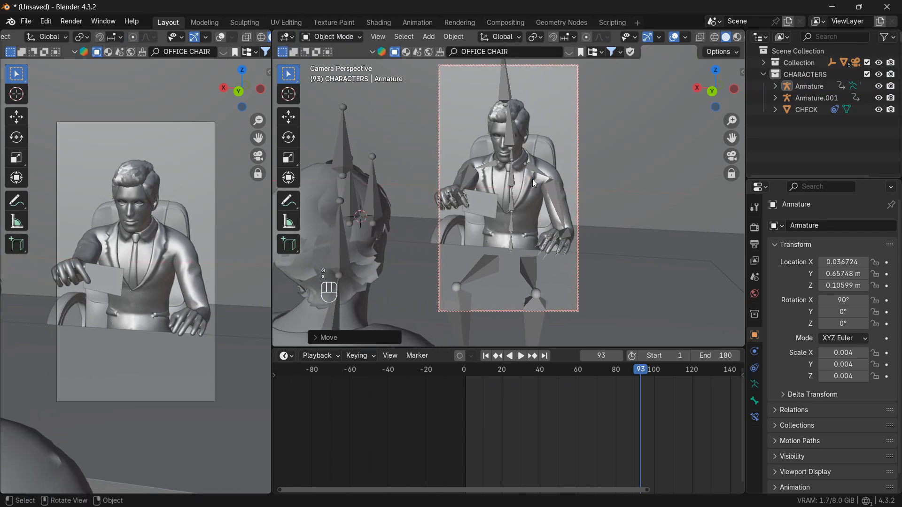
# Reposition the camera along its local Z axis, raise it along global Z and tilt its view down over the boy's shoulder.
pyautogui.press('g')
pyautogui.press('z')
pyautogui.press('z')
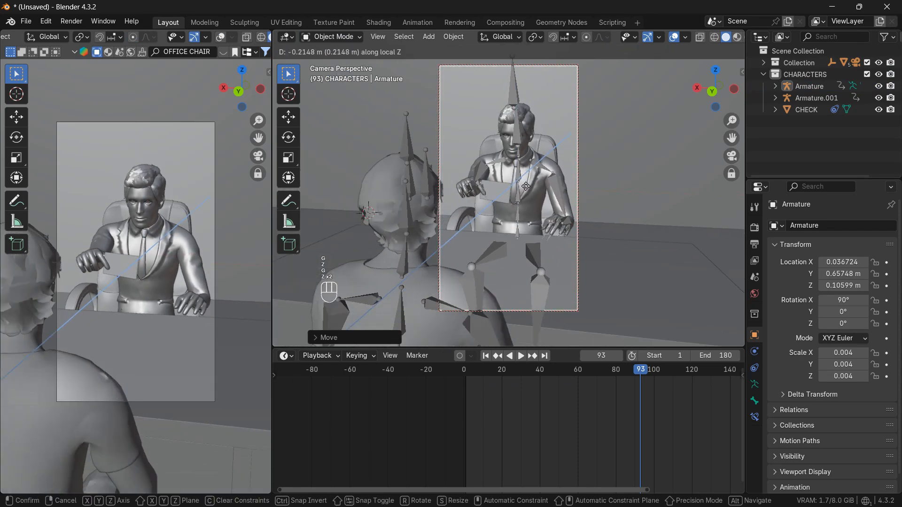
pyautogui.click(525, 184)
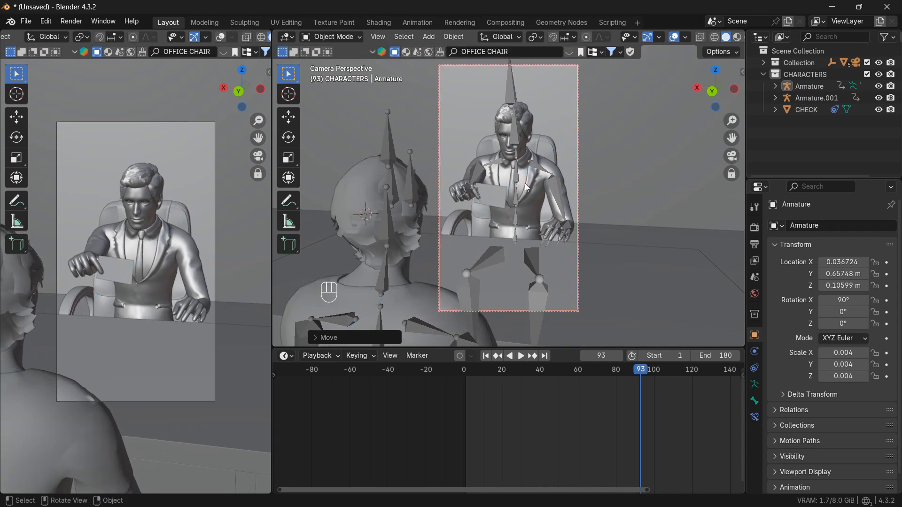
pyautogui.press('g')
pyautogui.press('z')
pyautogui.click(526, 180)
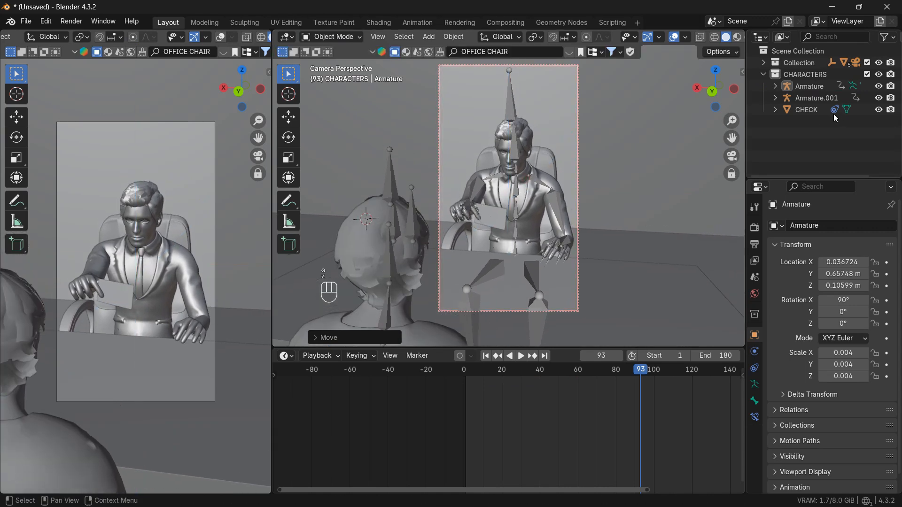
pyautogui.moveTo(710, 90); pyautogui.dragTo(717, 98)
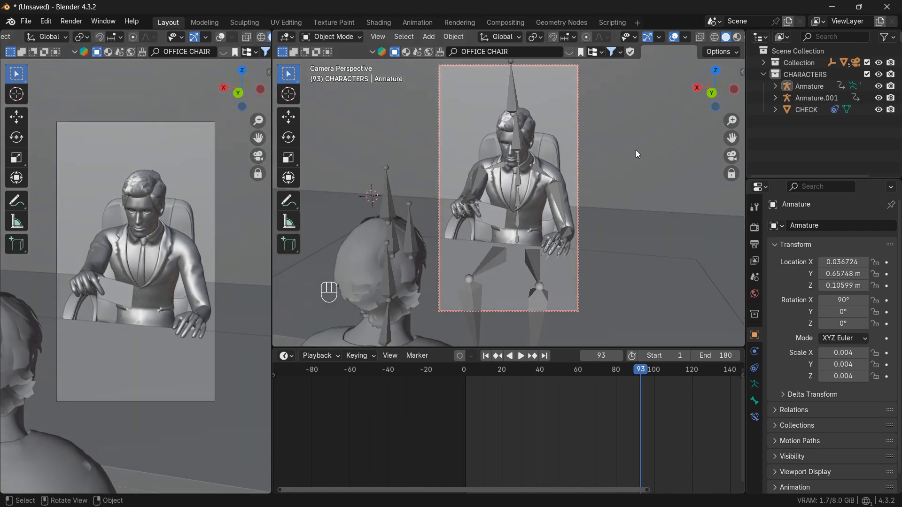
# Keyframe the camera's new position and move that keyframe to frame 100.
pyautogui.click(855, 63)
pyautogui.press('i')
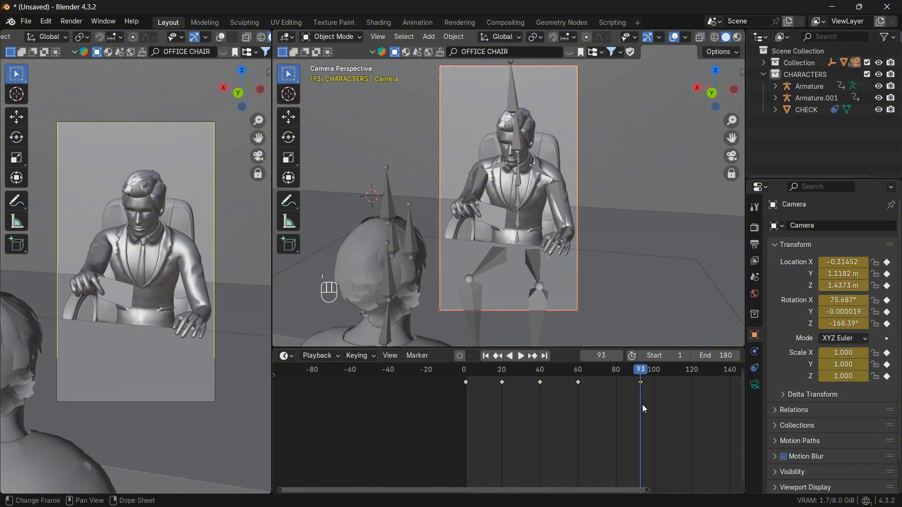
pyautogui.press('g')
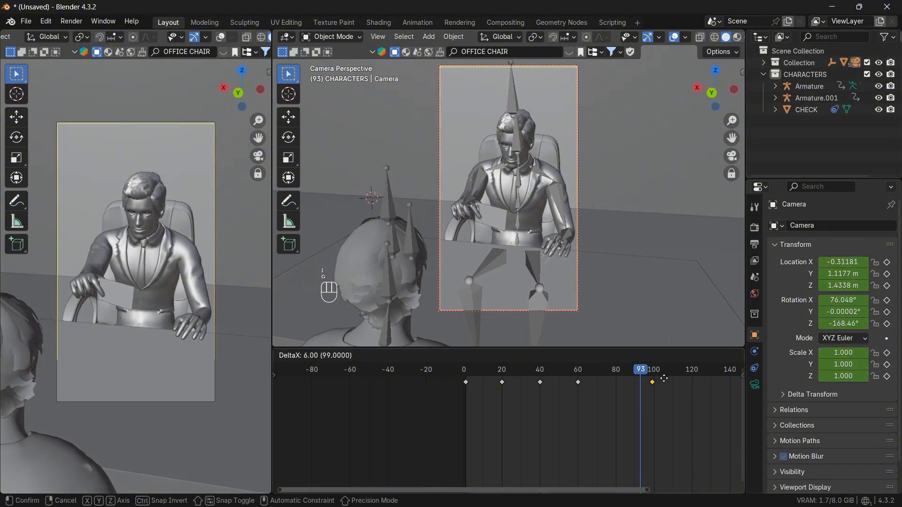
pyautogui.click(655, 383)
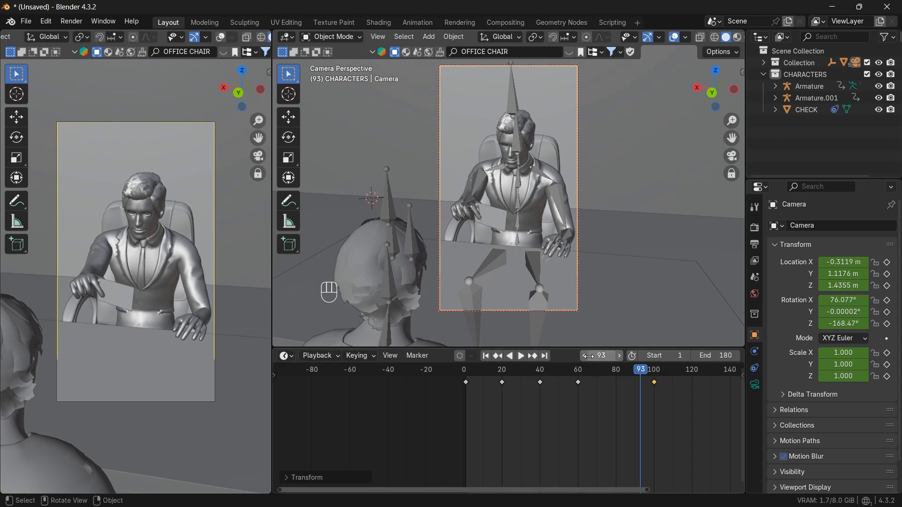
pyautogui.click(530, 358)
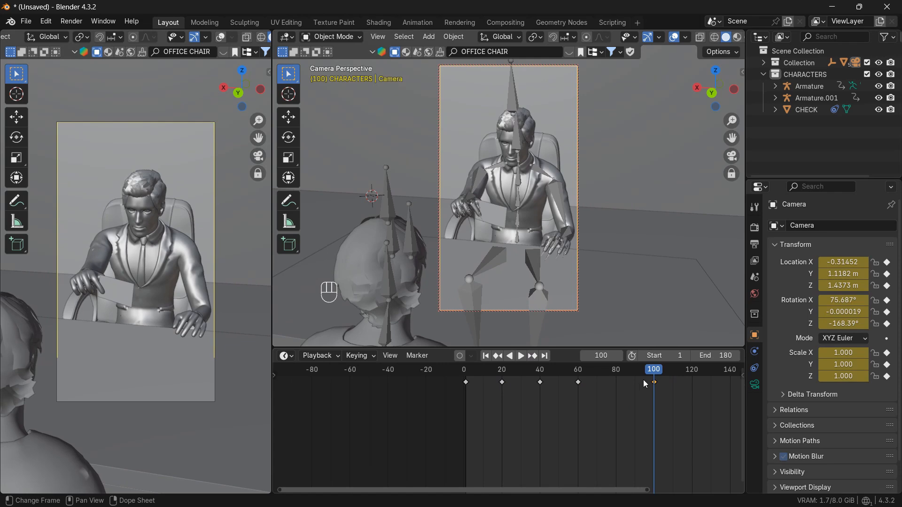
# Go to frame 80, put the man's armature in Pose Mode and show him from the left orthographic view.
pyautogui.moveTo(645, 384); pyautogui.dragTo(616, 374)
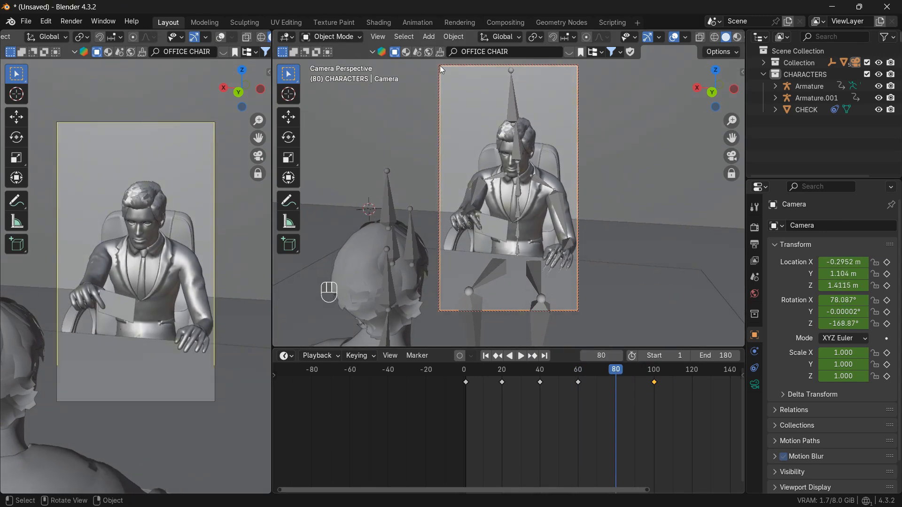
pyautogui.click(512, 109)
pyautogui.click(350, 36)
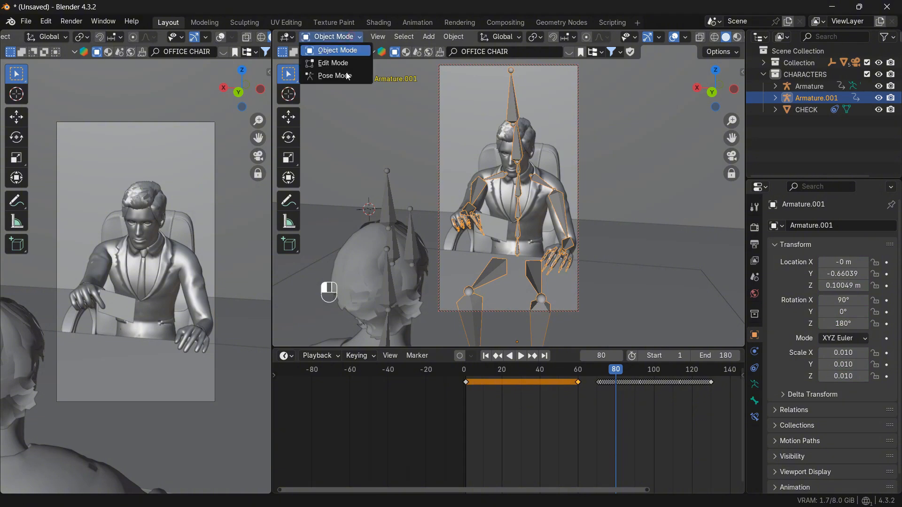
pyautogui.click(329, 75)
pyautogui.click(733, 90)
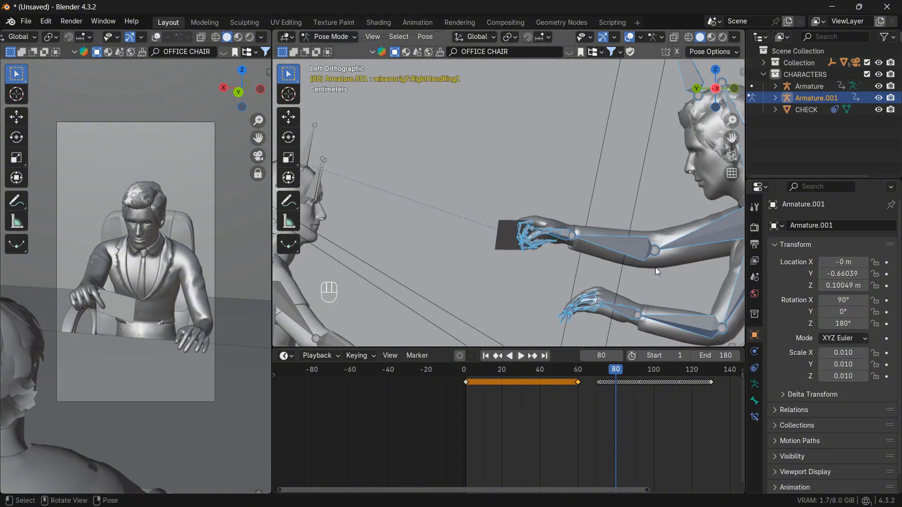
pyautogui.keyDown('shift'); pyautogui.moveTo(504, 221); pyautogui.dragTo(402, 140, button='middle'); pyautogui.keyUp('shift')
pyautogui.scroll(-2, 404, 142)
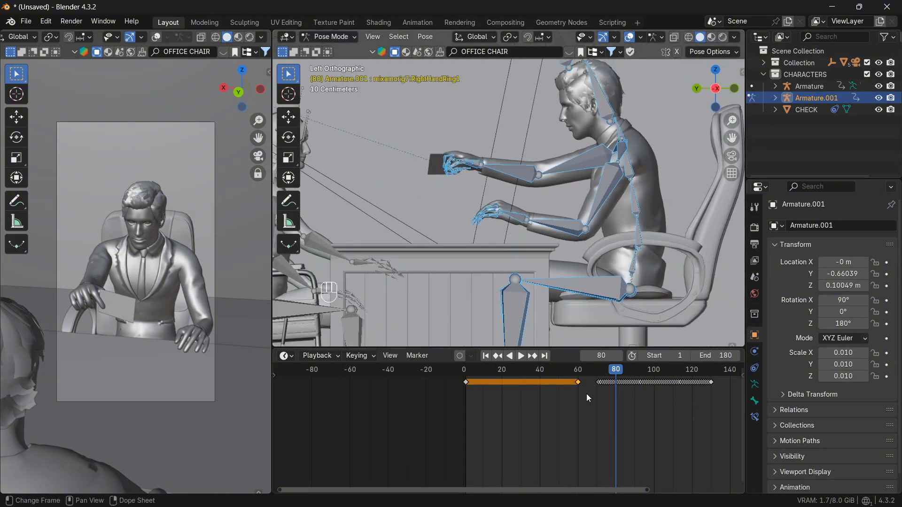
# Select the man's lower spine bone and delete its keyframe at frame 60.
pyautogui.click(578, 232)
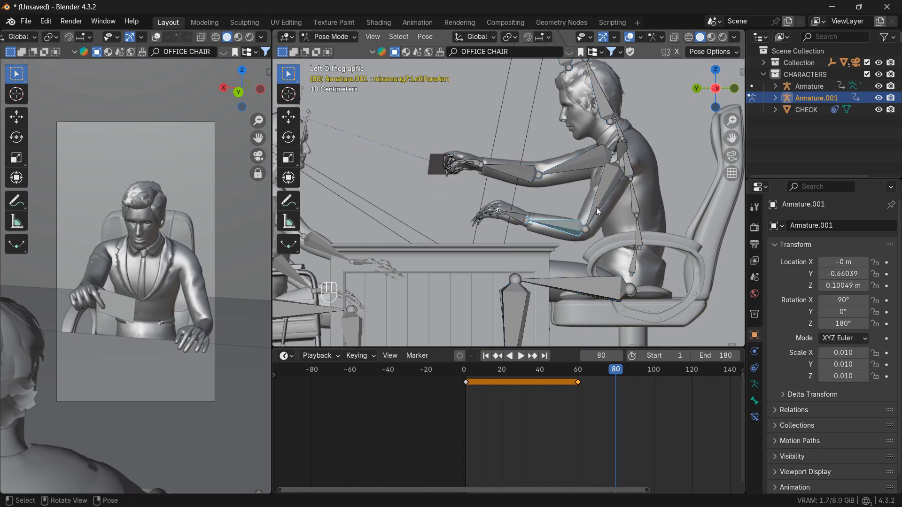
pyautogui.keyDown('shift'); pyautogui.click(613, 188); pyautogui.keyUp('shift')
pyautogui.keyDown('shift'); pyautogui.click(558, 230); pyautogui.keyUp('shift')
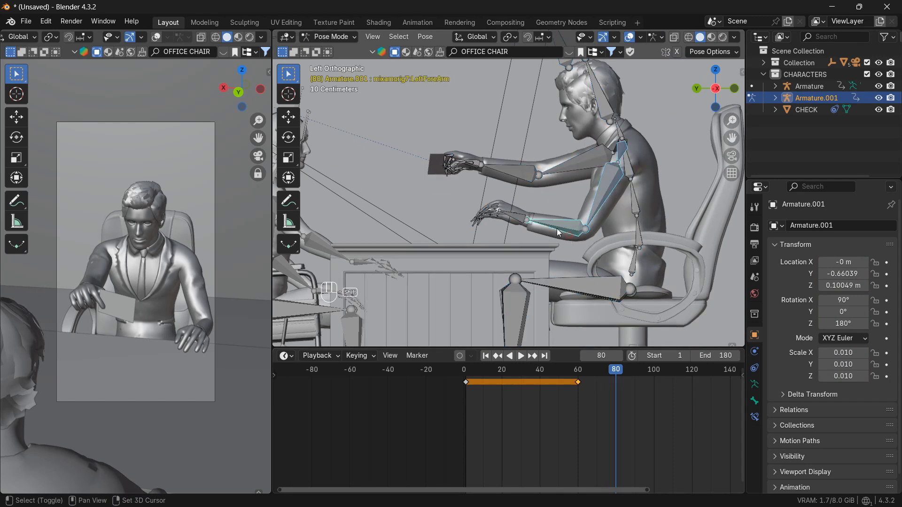
pyautogui.keyDown('shift'); pyautogui.click(636, 239); pyautogui.keyUp('shift')
pyautogui.click(639, 237)
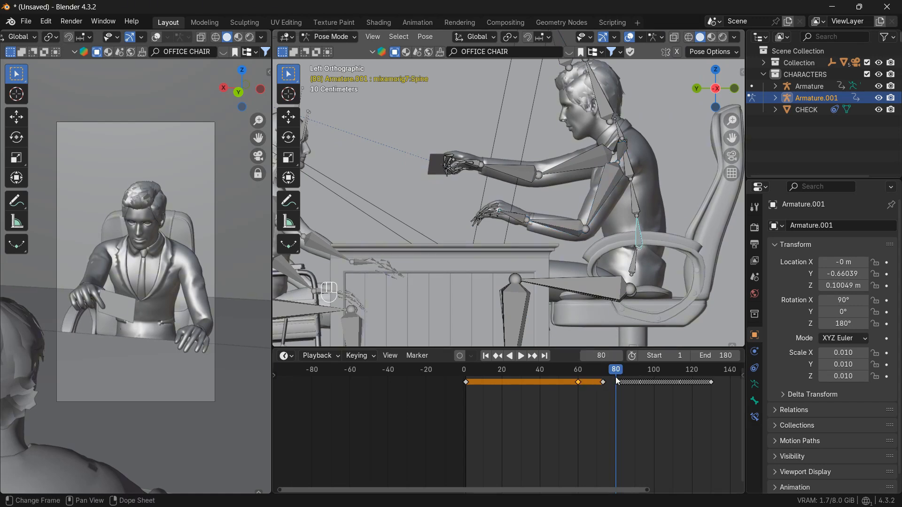
pyautogui.click(602, 381)
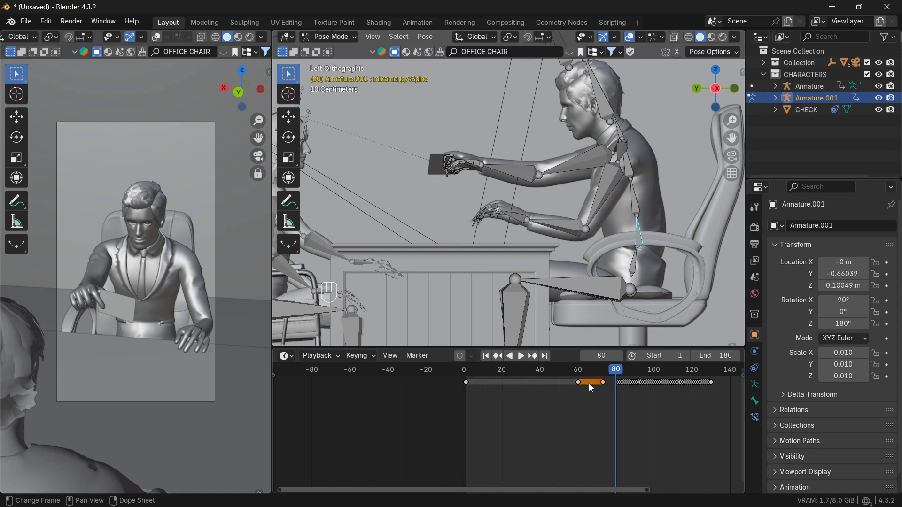
pyautogui.click(578, 381)
pyautogui.press('x')
pyautogui.click(594, 388)
# Delete the spine bone's dense run of keyframes from about frame 80 to frame 130.
pyautogui.scroll(2, 609, 390)
pyautogui.scroll(-2, 608, 409)
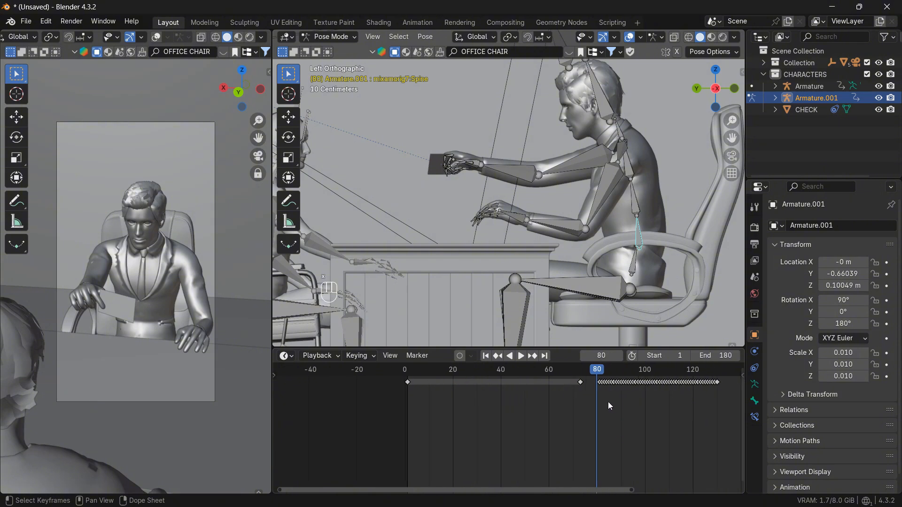
pyautogui.moveTo(594, 390); pyautogui.dragTo(722, 378)
pyautogui.press('x')
pyautogui.click(722, 379)
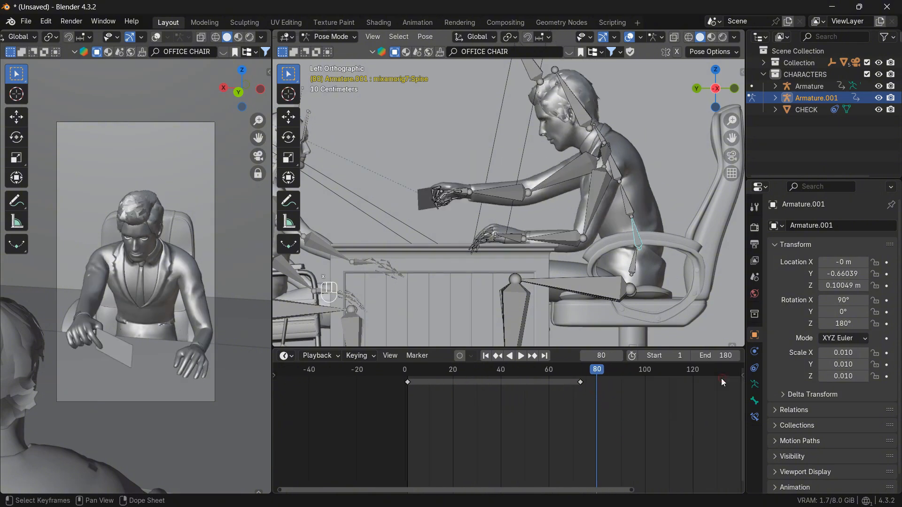
# At frame 100, rotate the man's spine bone back about 16° so he sits upright, and keyframe it.
pyautogui.moveTo(592, 372); pyautogui.dragTo(644, 384)
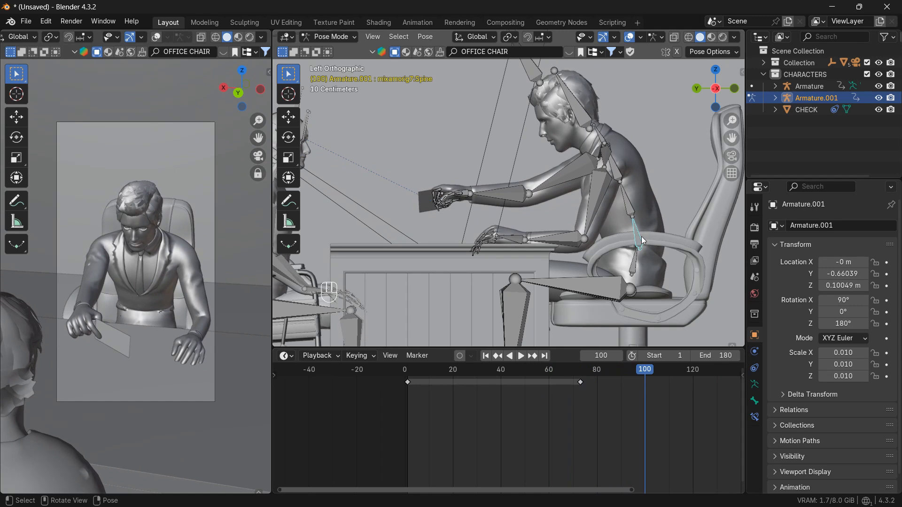
pyautogui.press('r')
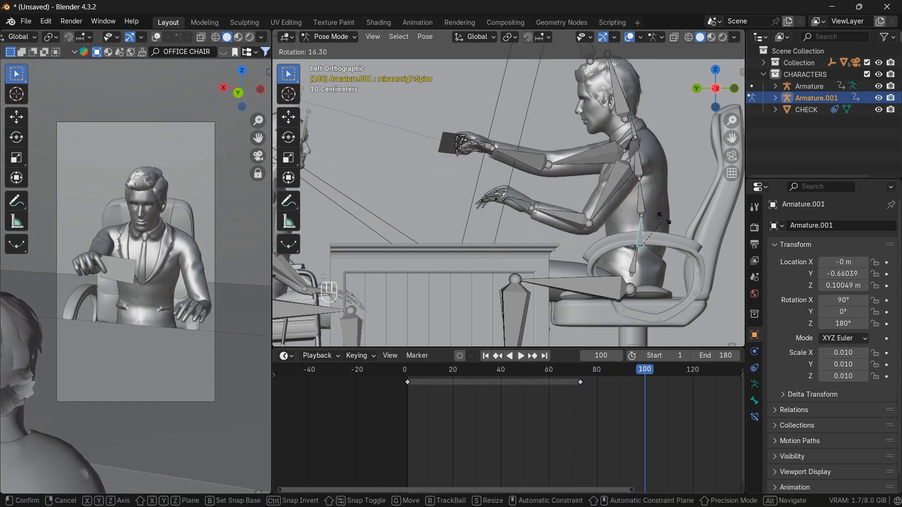
pyautogui.click(665, 221)
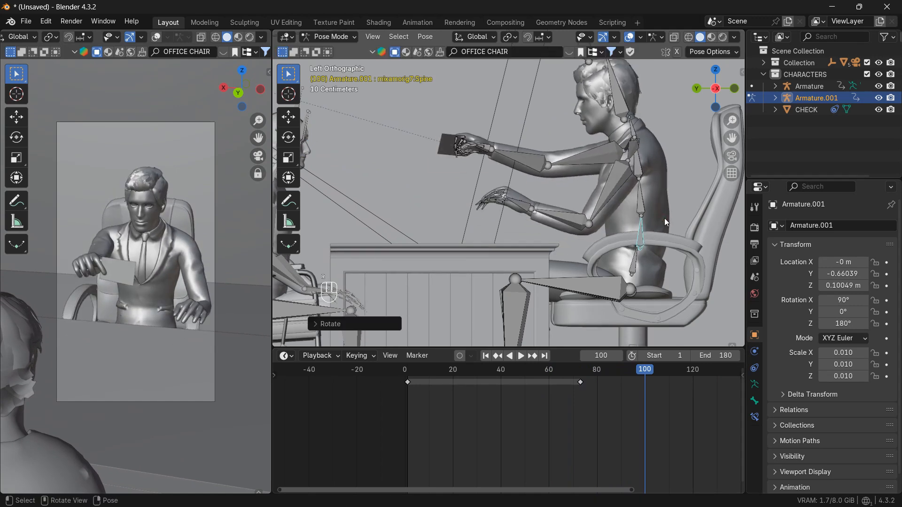
pyautogui.press('i')
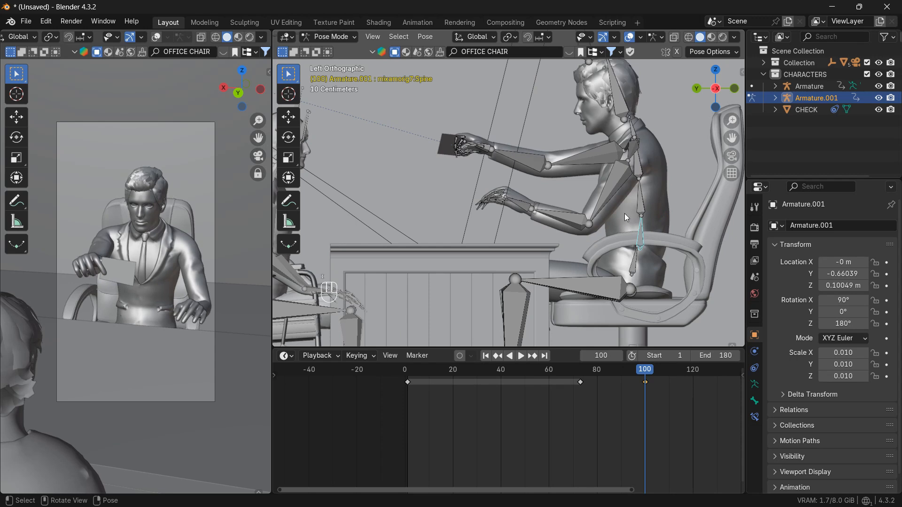
# Rotate the man's left upper arm down until the hand rests on the desk and keyframe it at frame 100.
pyautogui.click(618, 185)
pyautogui.press('r')
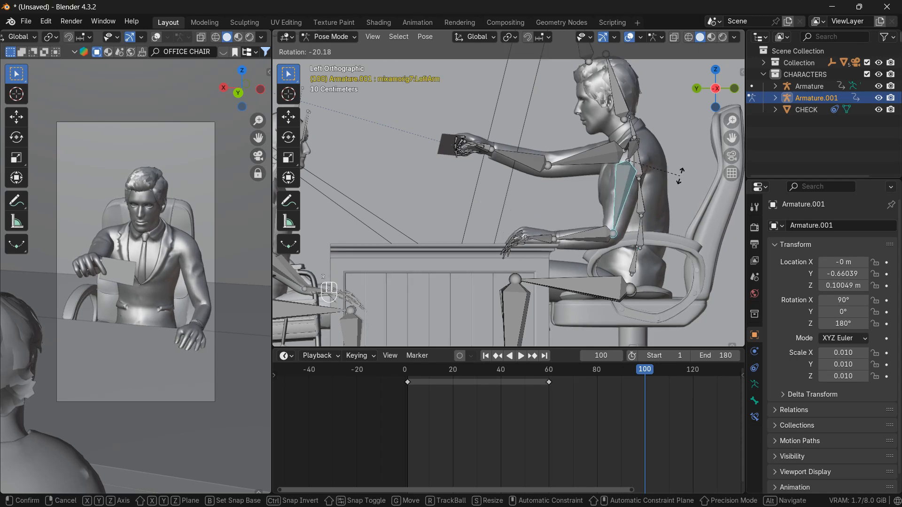
pyautogui.rightClick(675, 181)
pyautogui.press('r')
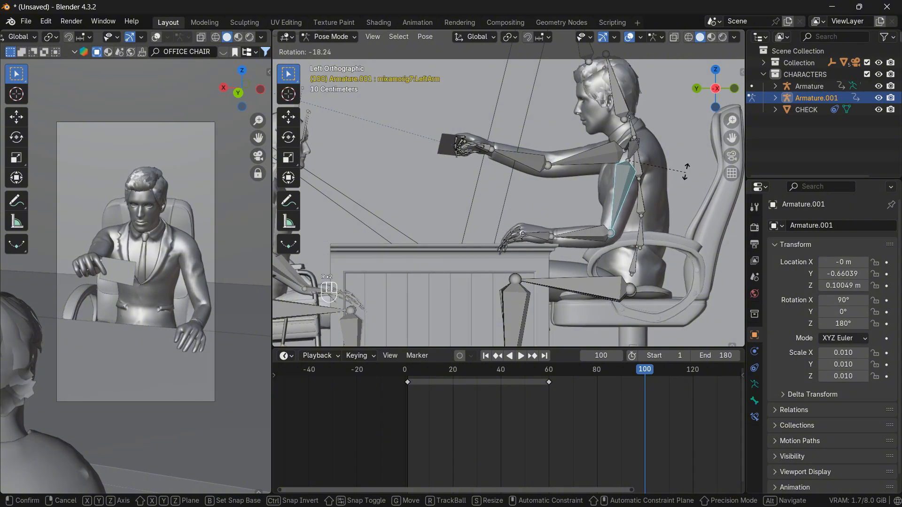
pyautogui.click(685, 178)
pyautogui.press('r')
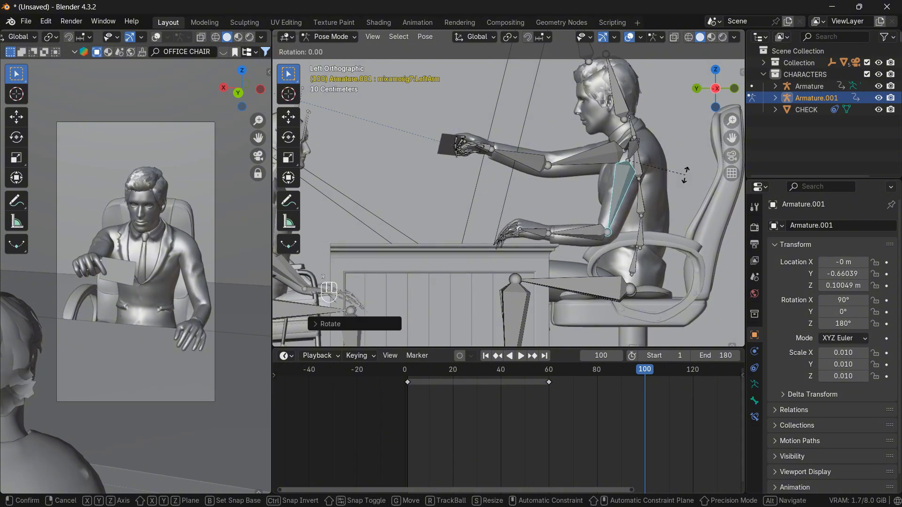
pyautogui.click(681, 173)
pyautogui.press('i')
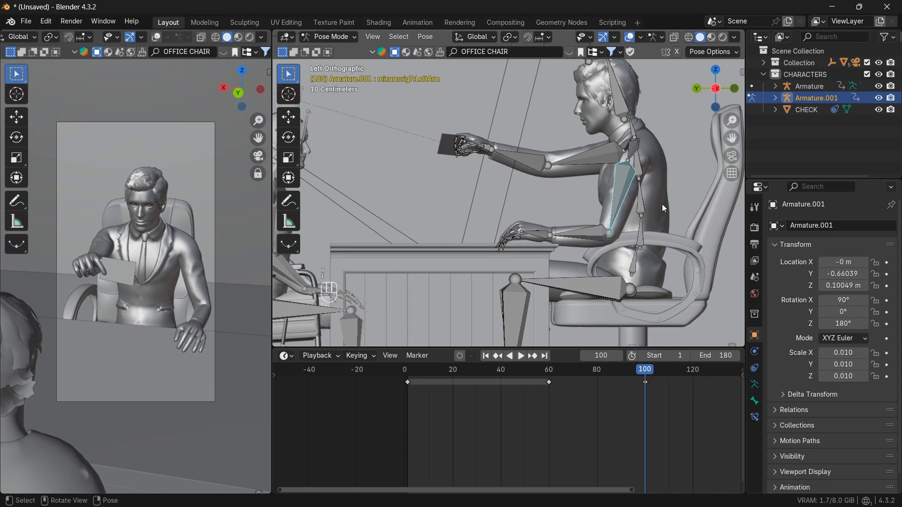
pyautogui.click(643, 229)
pyautogui.click(618, 201)
pyautogui.moveTo(644, 371)
pyautogui.mouseDown()
pyautogui.moveTo(609, 372)
pyautogui.moveTo(655, 373)
pyautogui.moveTo(643, 374)
pyautogui.mouseUp()
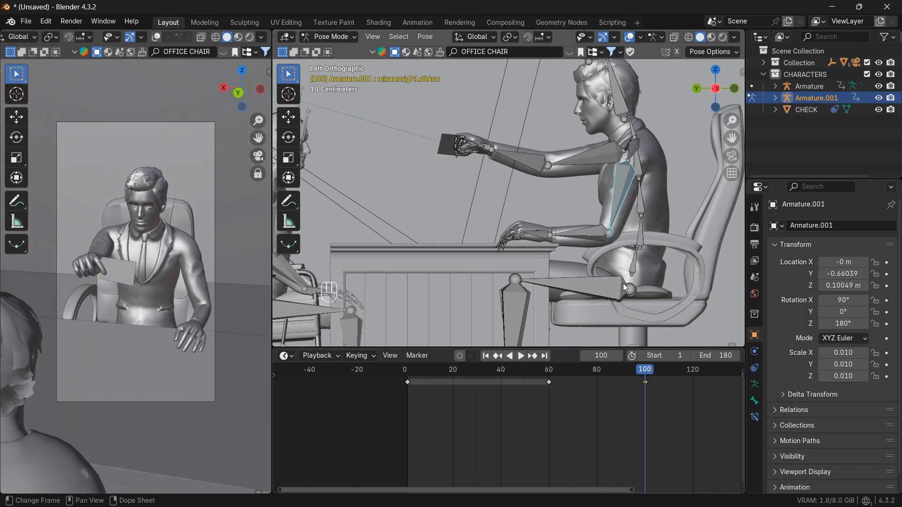
# From the top view, rotate the man's right upper arm outward and bend the right forearm inward.
pyautogui.click(590, 151)
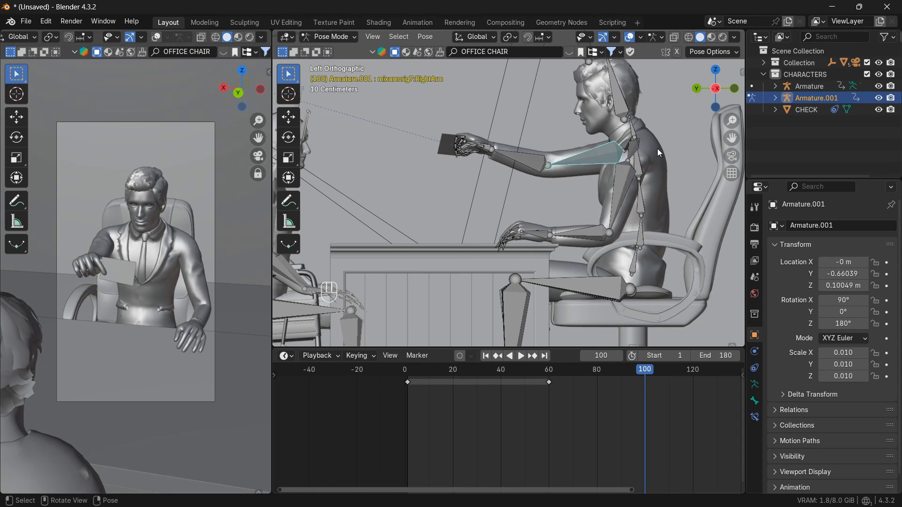
pyautogui.click(715, 69)
pyautogui.press('r')
pyautogui.click(667, 239)
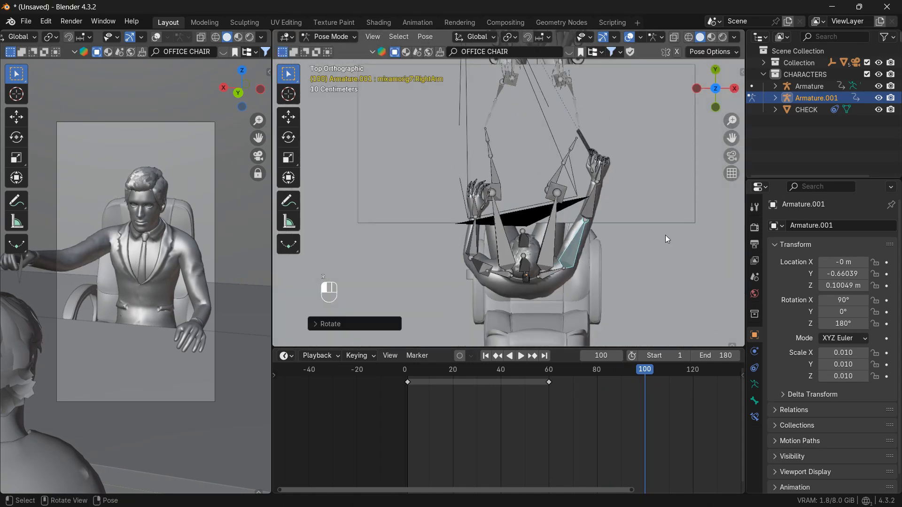
pyautogui.click(593, 207)
pyautogui.press('r')
pyautogui.click(601, 221)
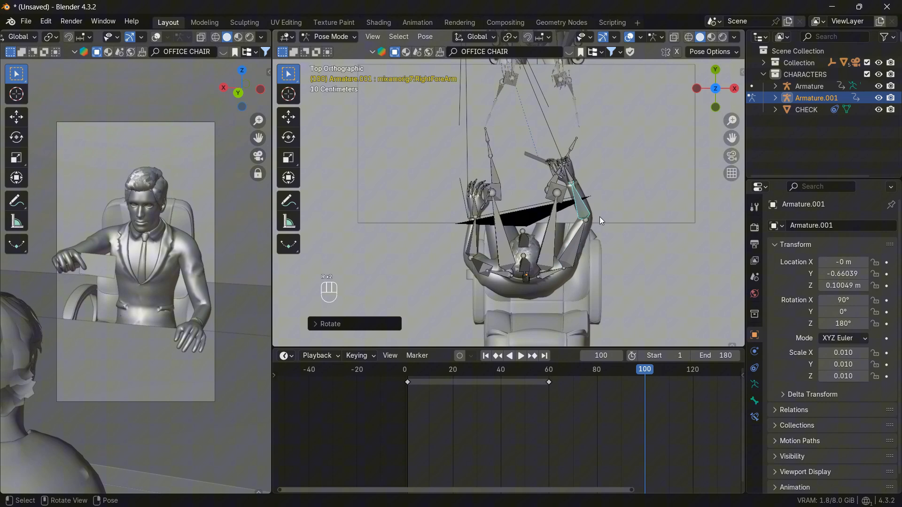
# Rotate the man's right shoulder and upper arm outward in the top view, and swing the arm downward in the side view.
pyautogui.click(556, 273)
pyautogui.press('r')
pyautogui.click(568, 284)
pyautogui.moveTo(570, 277); pyautogui.dragTo(591, 253)
pyautogui.press('r')
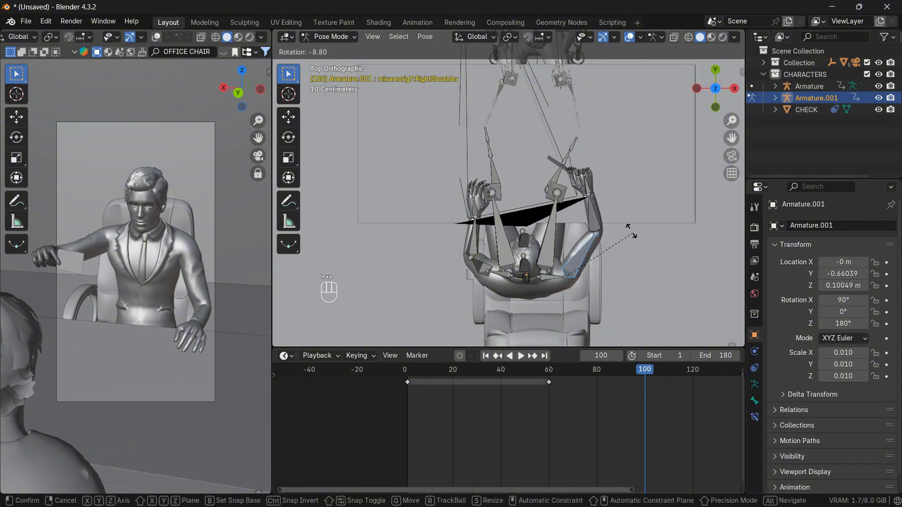
pyautogui.click(631, 230)
pyautogui.click(733, 88)
pyautogui.press('r')
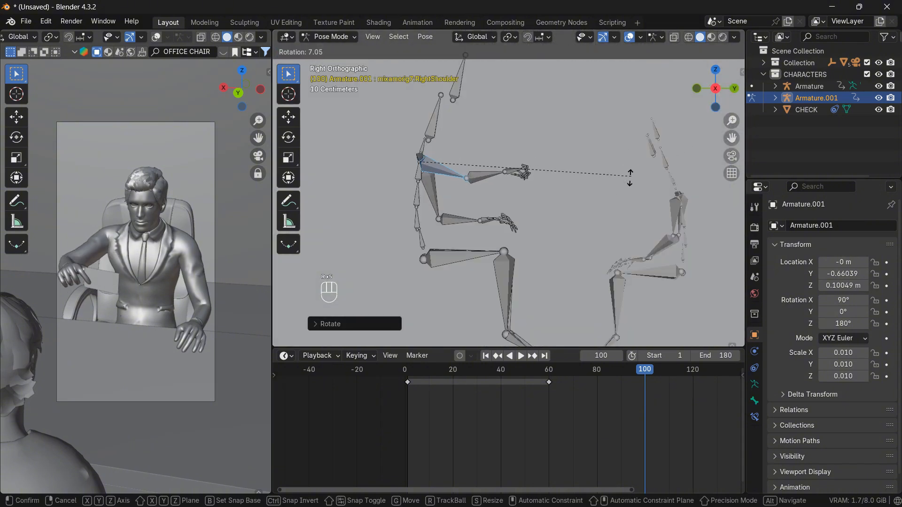
pyautogui.click(543, 221)
# Bend the man's right forearm upward about 56° at the elbow and keyframe all his bones at frame 100.
pyautogui.click(481, 193)
pyautogui.press('r')
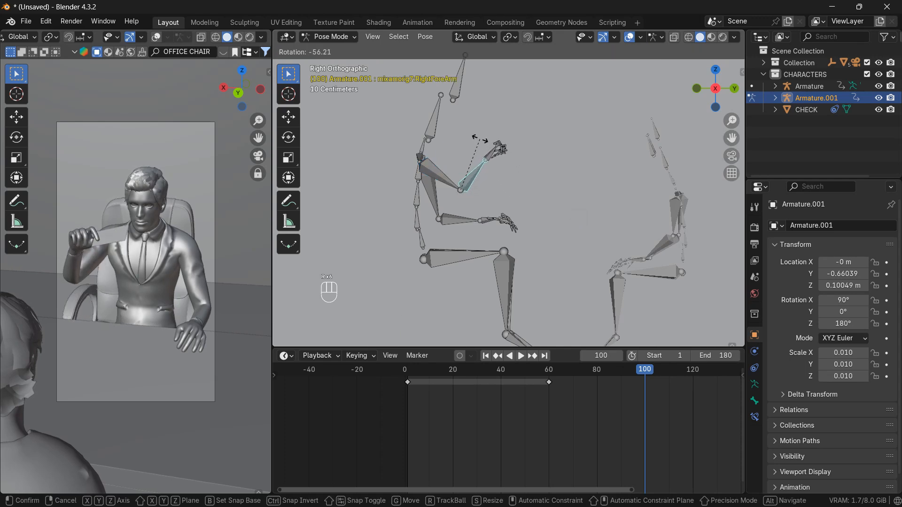
pyautogui.click(609, 103)
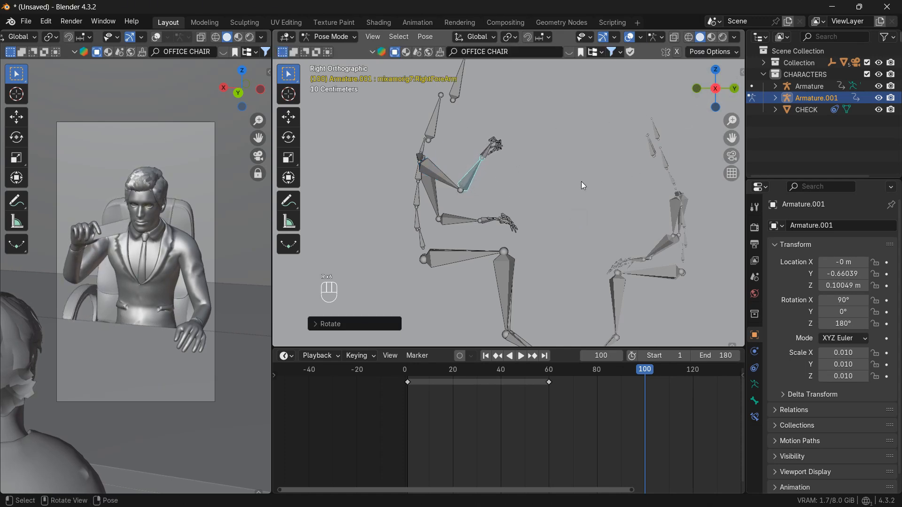
pyautogui.press('a')
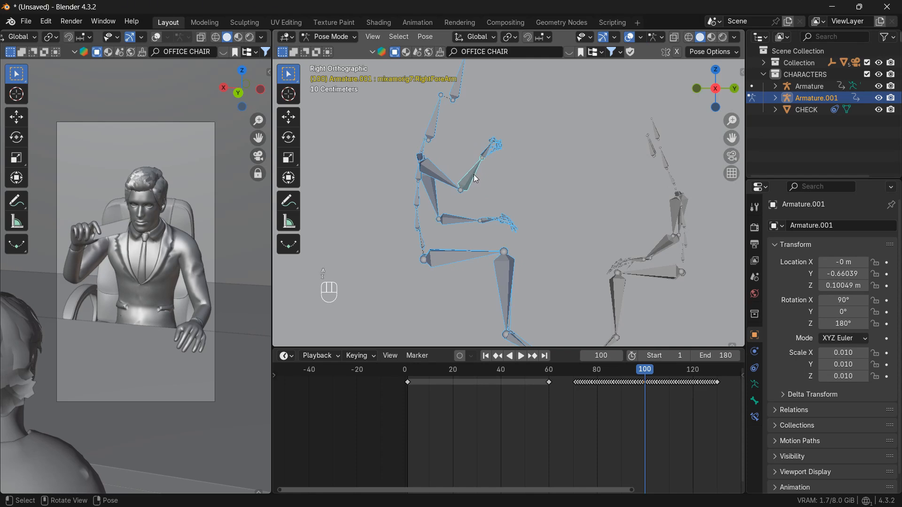
pyautogui.click(474, 174)
# Rotate the man's right hand bone about 20° at the wrist so the check lifts upward.
pyautogui.moveTo(715, 90); pyautogui.dragTo(537, 148)
pyautogui.scroll(3, 616, 137)
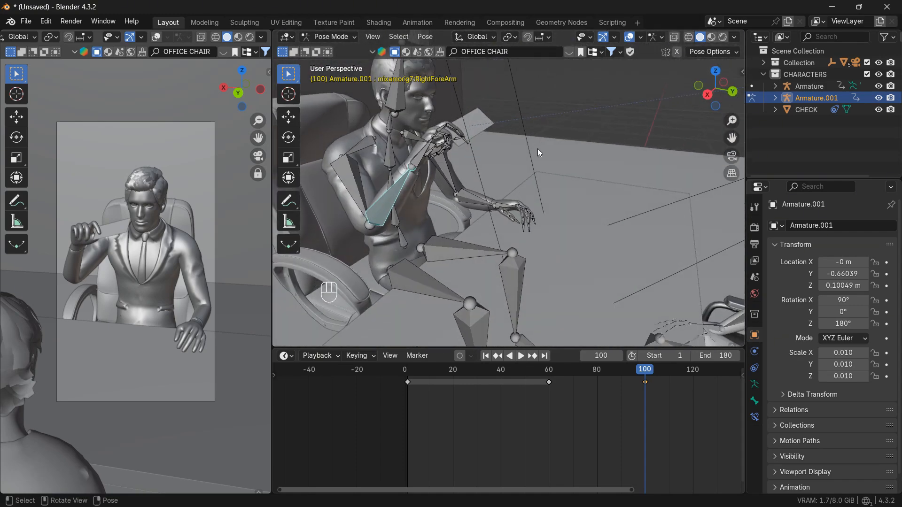
pyautogui.click(418, 160)
pyautogui.press('r')
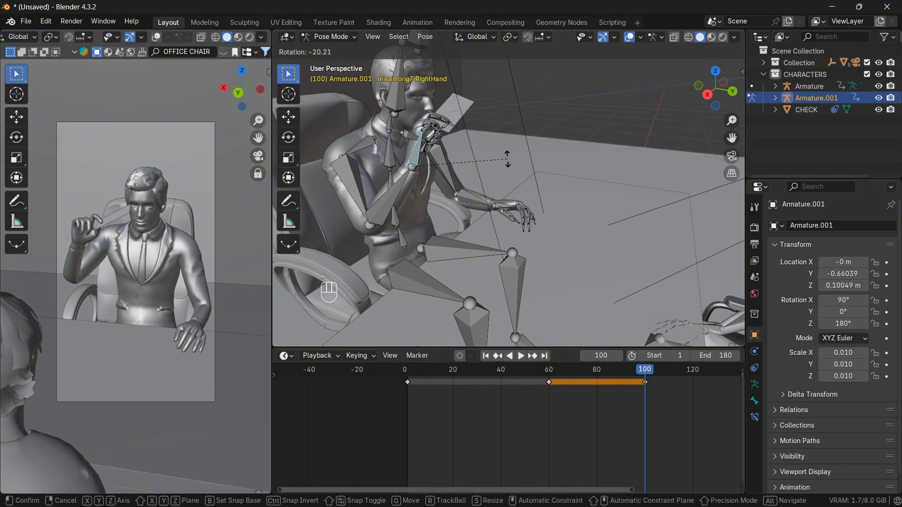
pyautogui.click(512, 158)
# From the back view, rotate the man's right hand about 18°, tilt it with a trackball rotation, and keyframe it at frame 100.
pyautogui.click(733, 92)
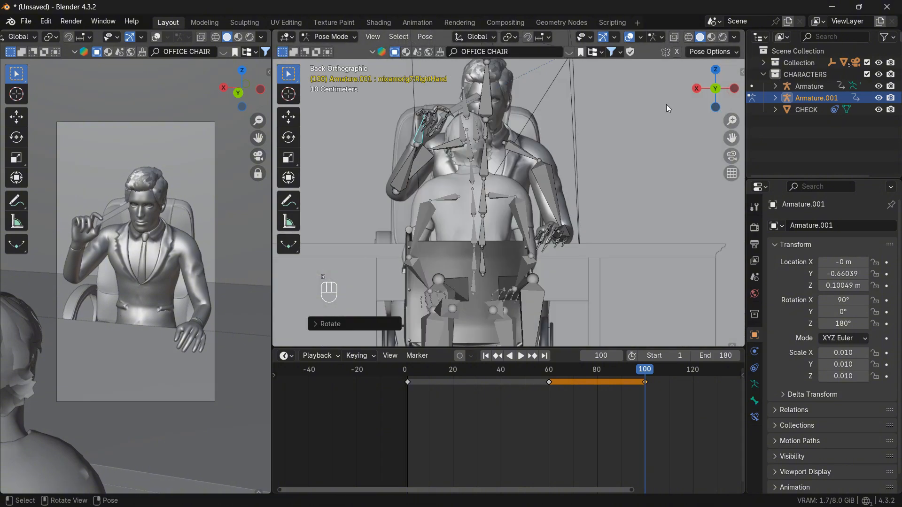
pyautogui.press('r')
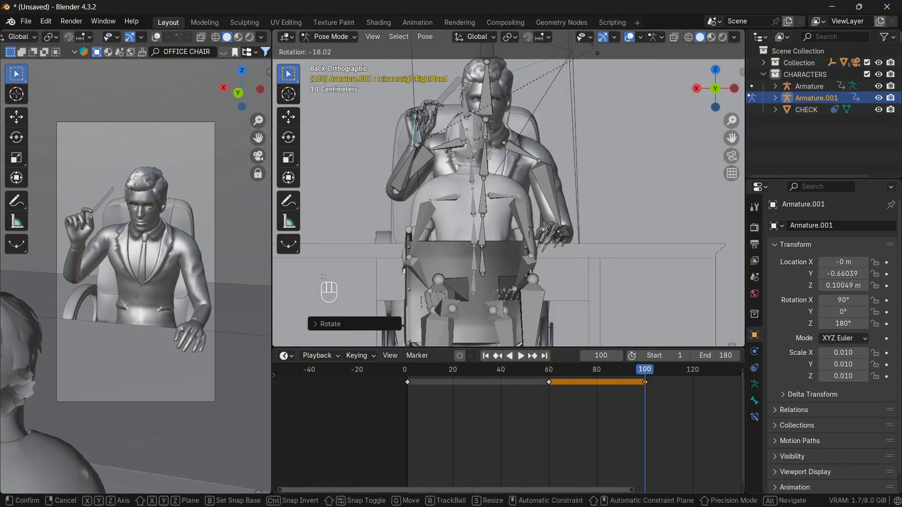
pyautogui.click(582, 41)
pyautogui.press('r')
pyautogui.press('r')
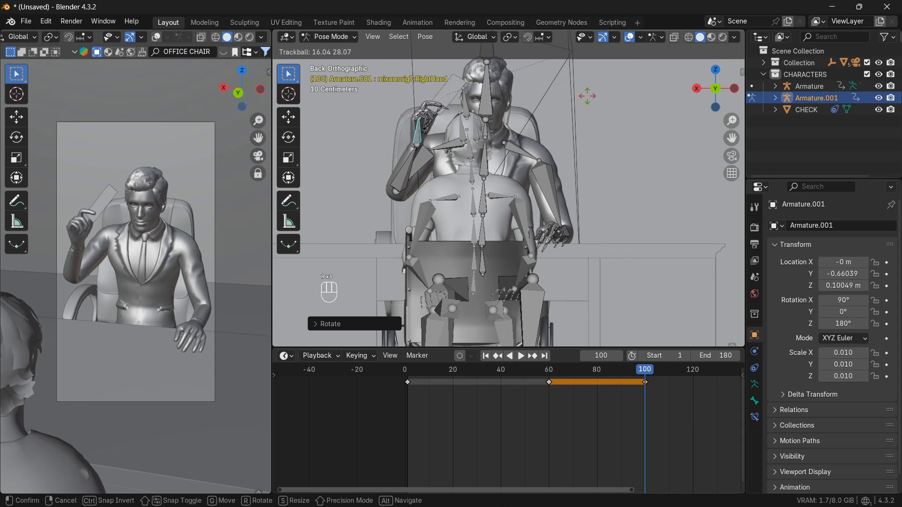
pyautogui.click(587, 96)
pyautogui.press('i')
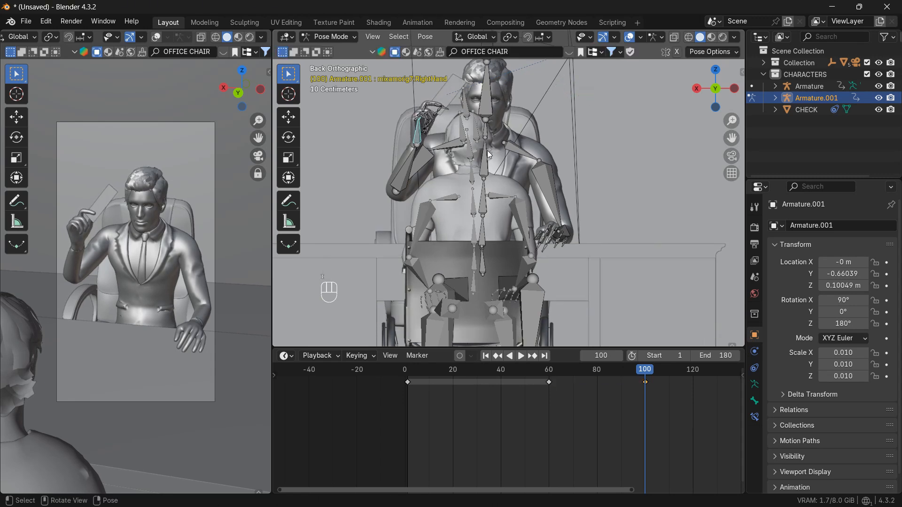
# Play the animation from frame 1 past the new pose and scrub back to frame 75 to review the motion.
pyautogui.click(487, 358)
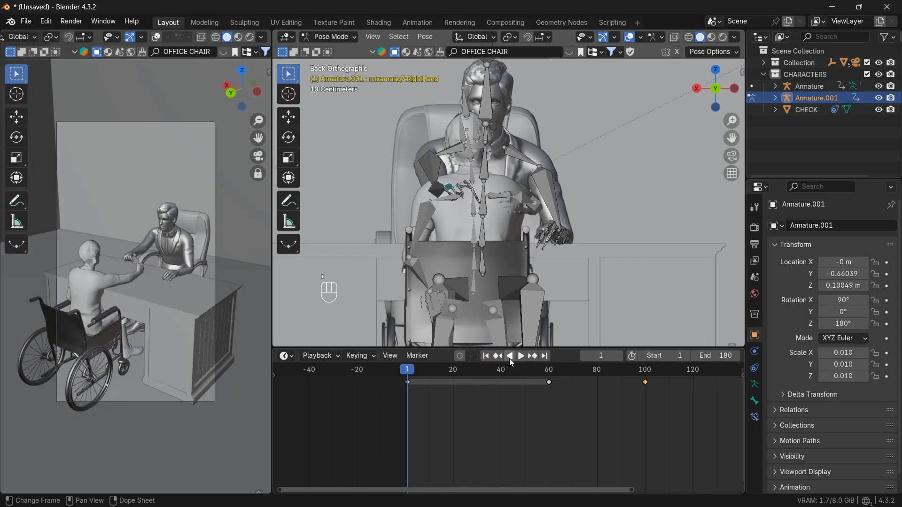
pyautogui.click(521, 358)
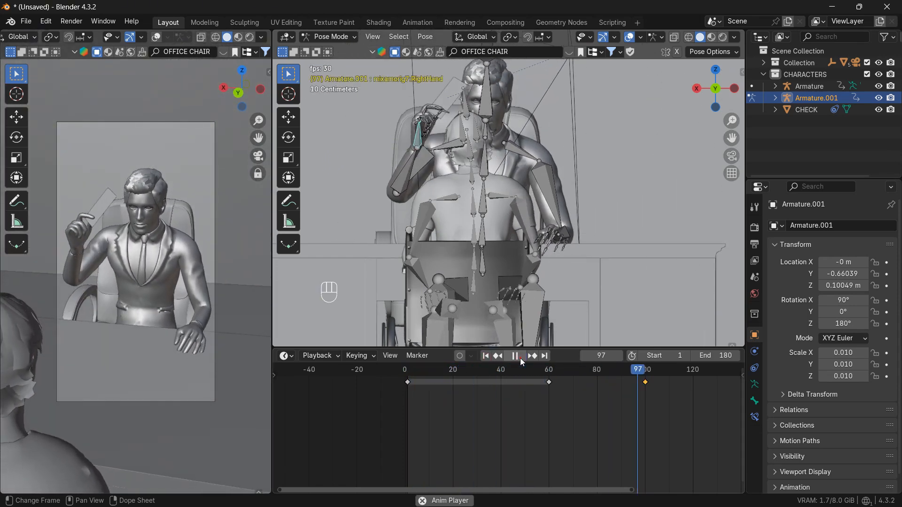
pyautogui.moveTo(653, 372); pyautogui.dragTo(586, 382)
pyautogui.press('space')
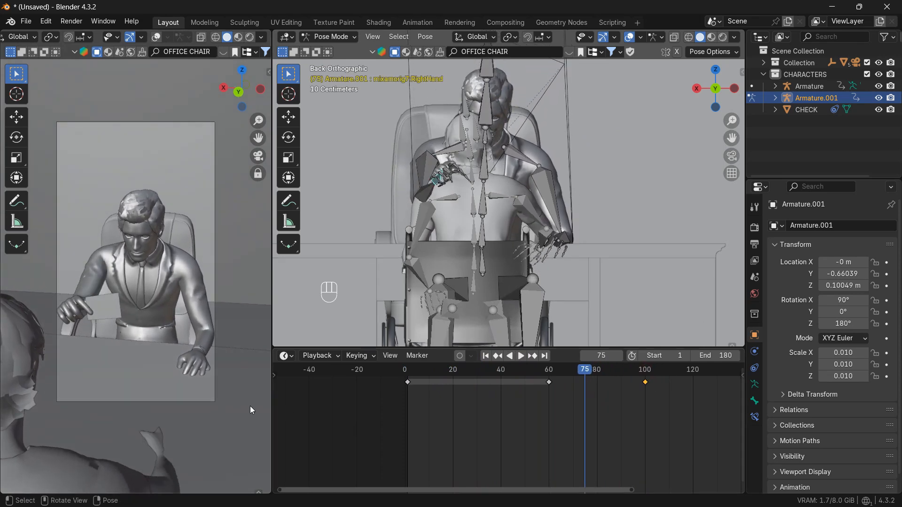
# Move the man's spine bone keyframe from frame 60 to frame 80 to delay his leaning back.
pyautogui.click(734, 88)
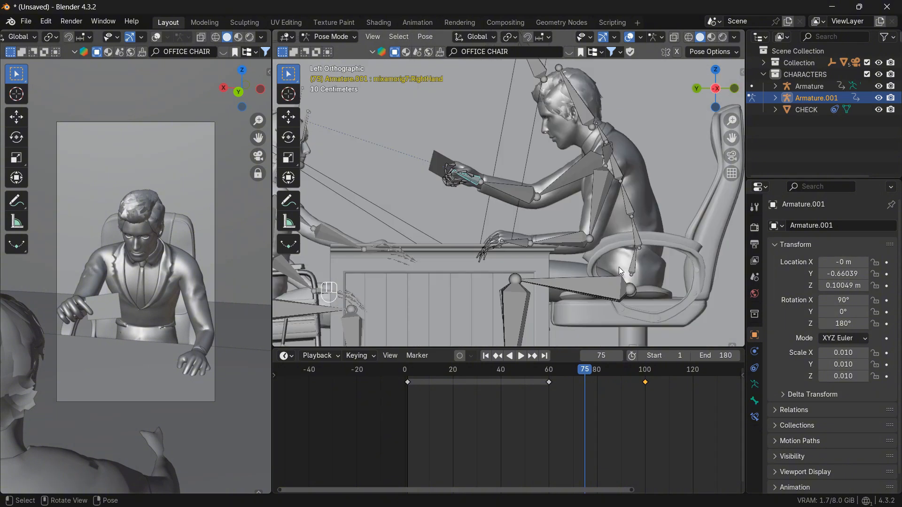
pyautogui.click(635, 233)
pyautogui.moveTo(586, 371); pyautogui.dragTo(561, 370)
pyautogui.click(581, 380)
pyautogui.press('g')
pyautogui.click(600, 383)
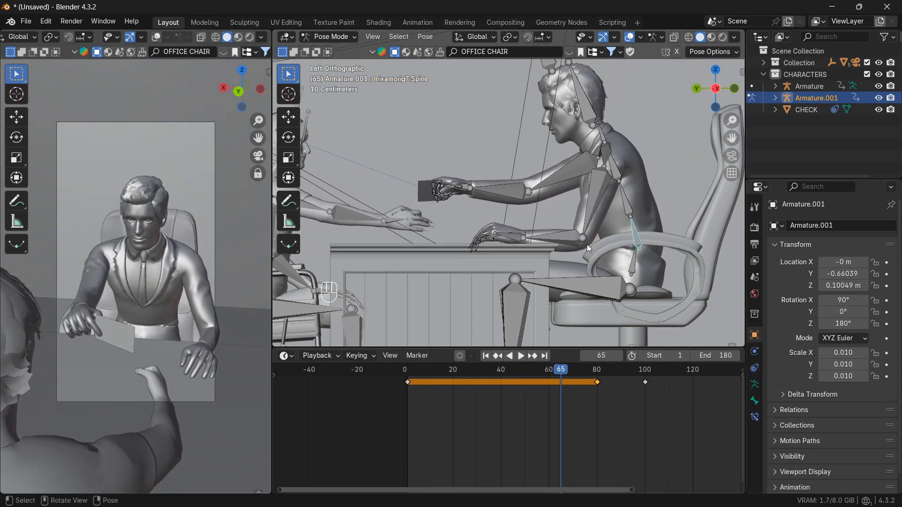
# Preview the left arm's motion and move the left upper arm's frame 60 keyframe to frame 80.
pyautogui.click(591, 221)
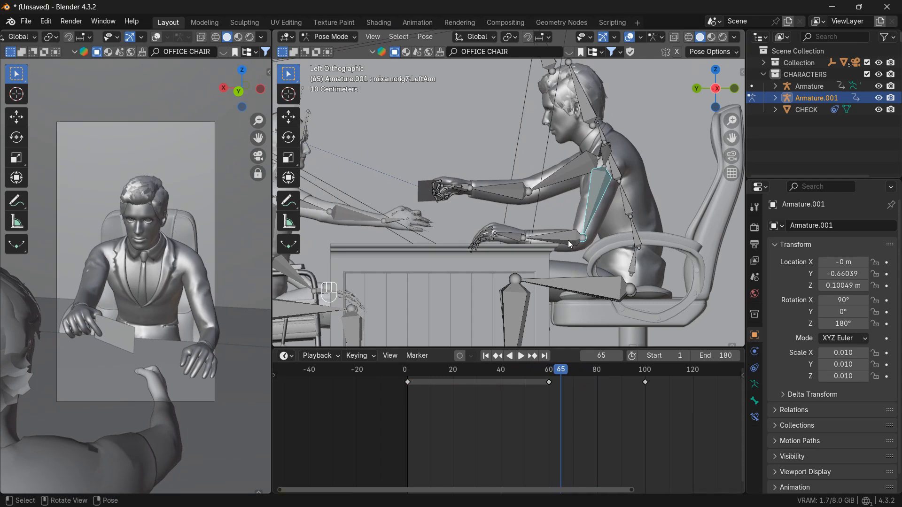
pyautogui.press('space')
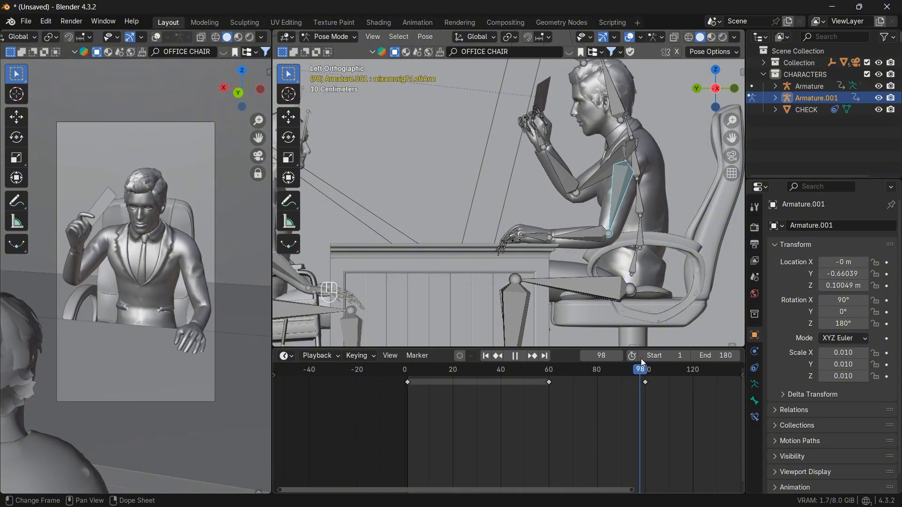
pyautogui.moveTo(634, 359); pyautogui.dragTo(615, 366)
pyautogui.click(549, 380)
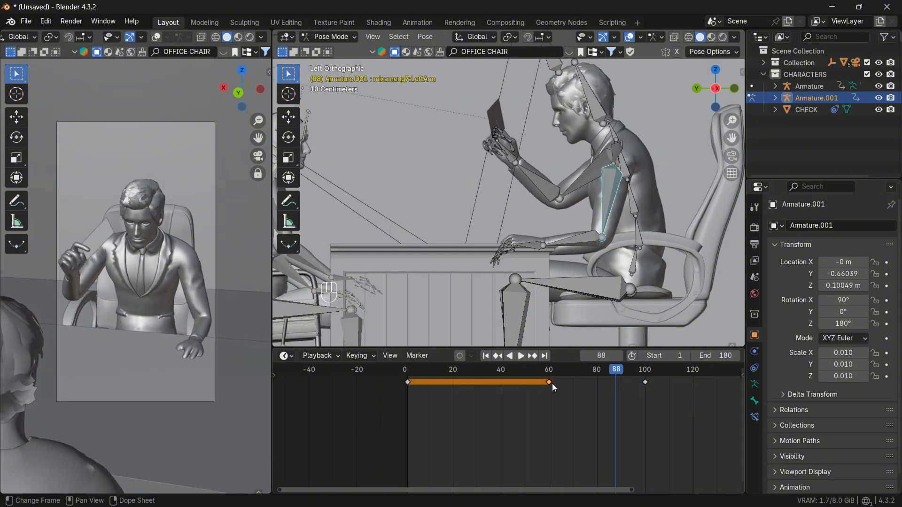
pyautogui.press('g')
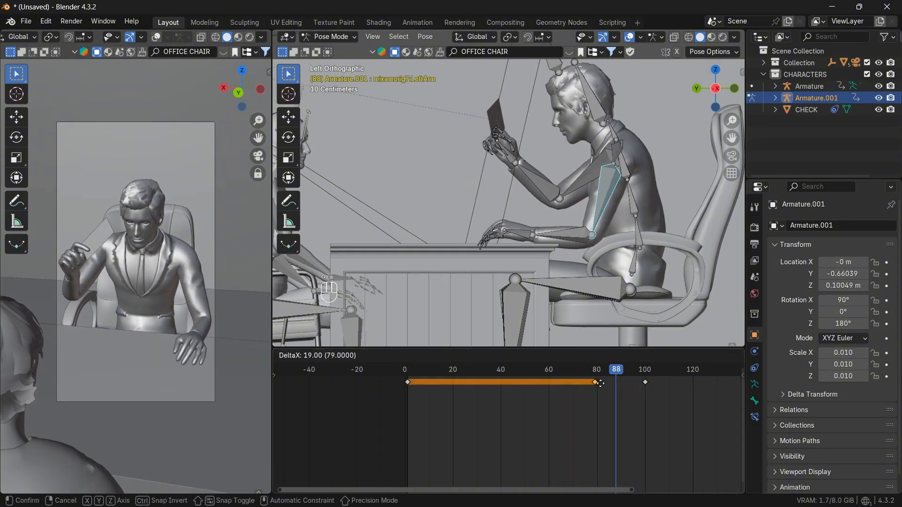
pyautogui.click(600, 382)
pyautogui.moveTo(600, 383); pyautogui.dragTo(630, 372)
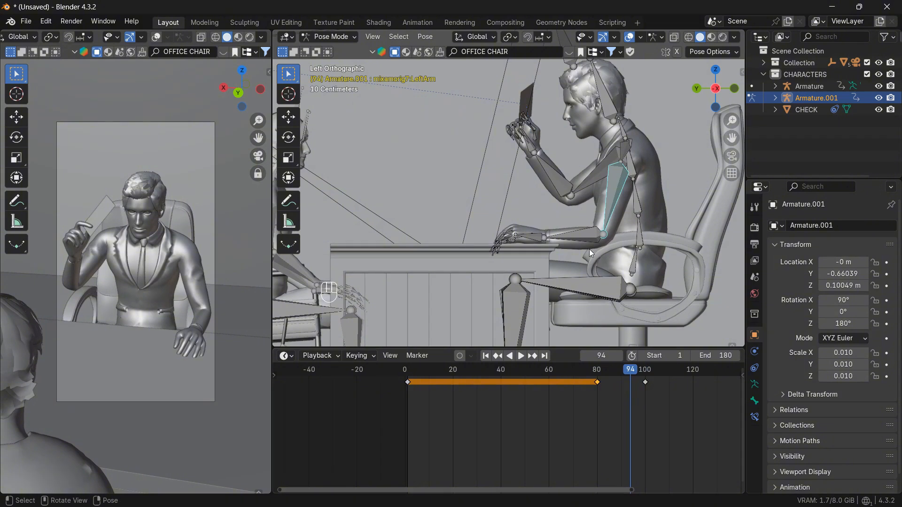
# At frame 90, rotate the man's left forearm slightly so the hand stays on the desk, and keyframe it.
pyautogui.click(624, 235)
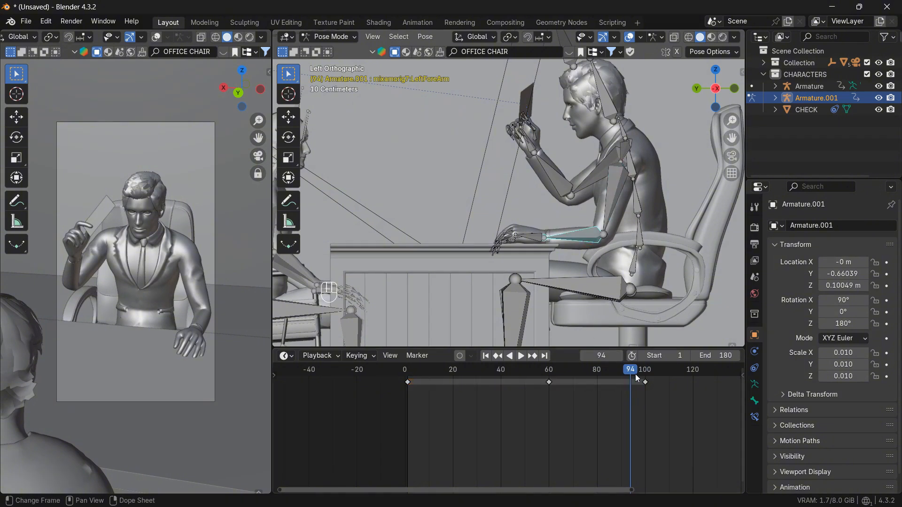
pyautogui.click(533, 356)
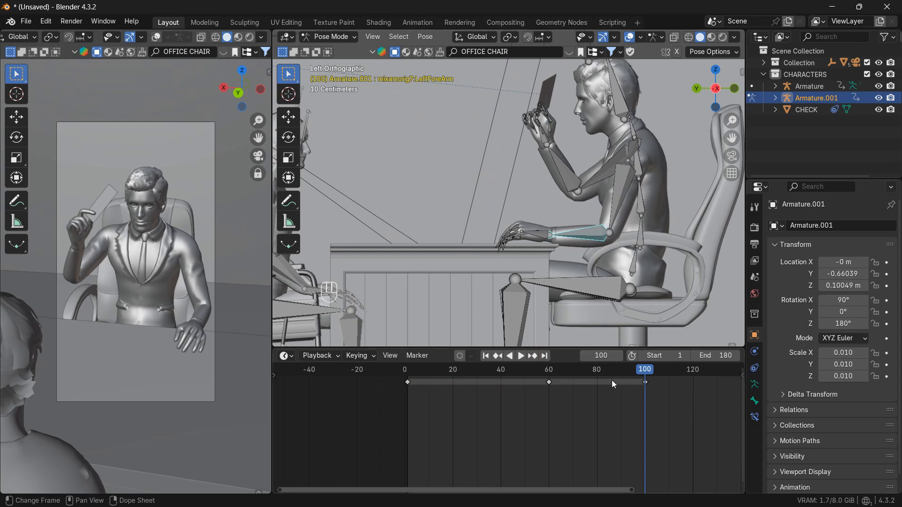
pyautogui.moveTo(638, 388); pyautogui.dragTo(621, 371)
pyautogui.press('r')
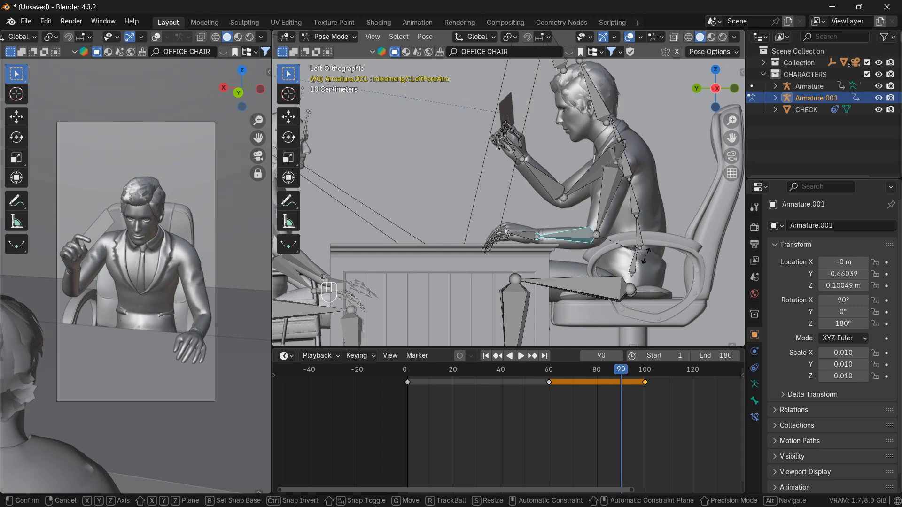
pyautogui.click(646, 261)
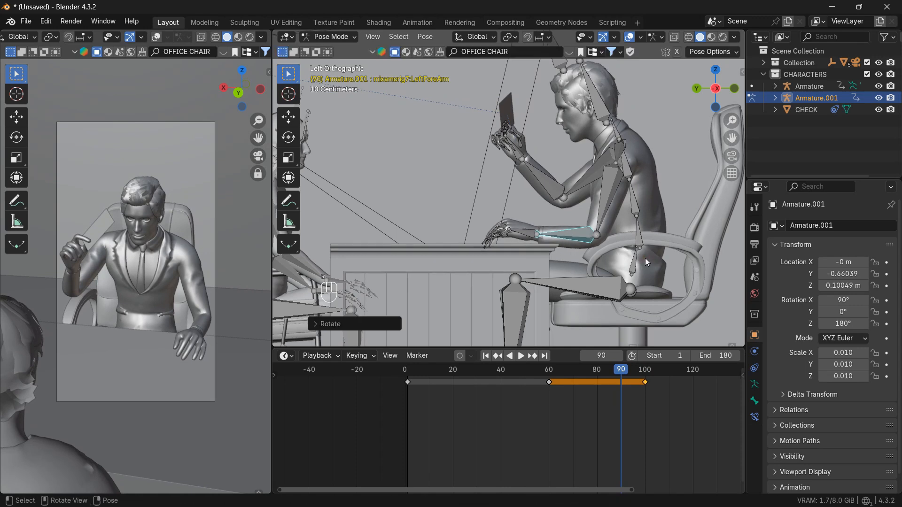
pyautogui.press('r')
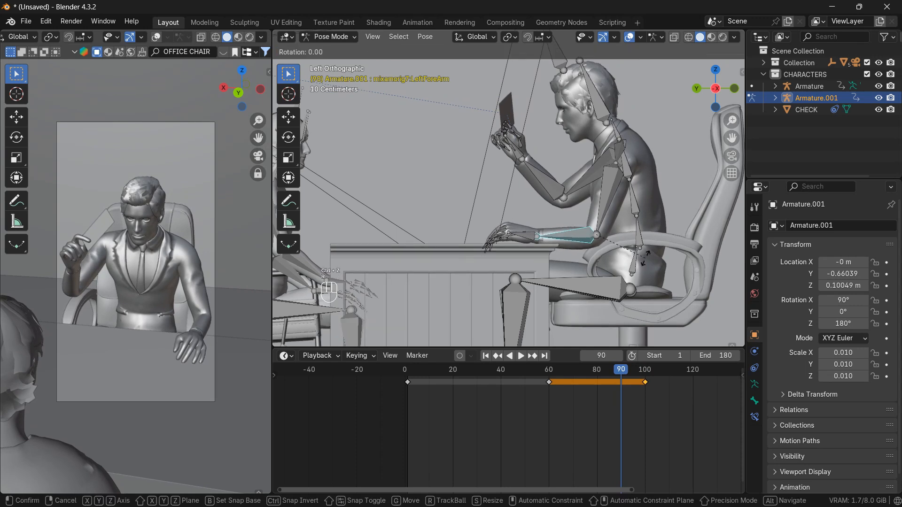
pyautogui.press('Down')
pyautogui.press('Down')
pyautogui.press('Up')
pyautogui.press('Up')
pyautogui.press('Down')
pyautogui.press('KP_Enter')
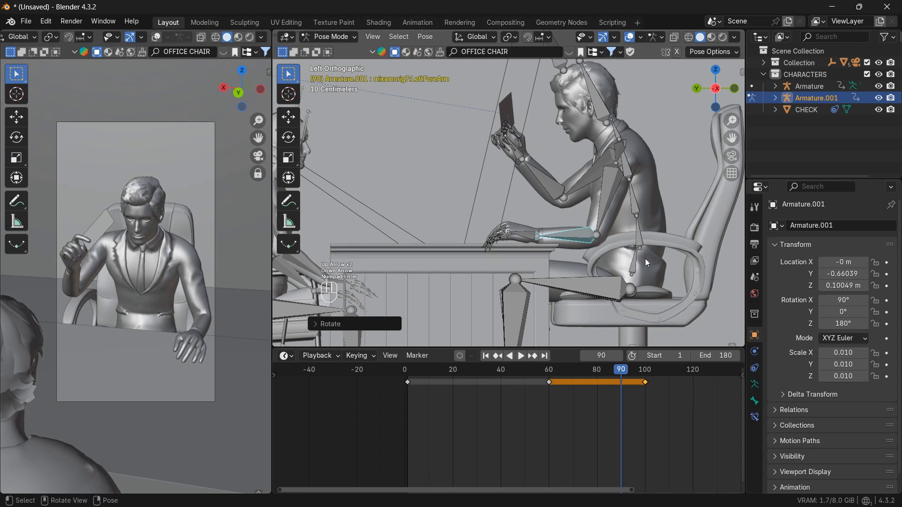
pyautogui.press('i')
# At frame 77, fine-tune the left forearm's rotation against the desktop and keyframe it.
pyautogui.moveTo(622, 371); pyautogui.dragTo(590, 376)
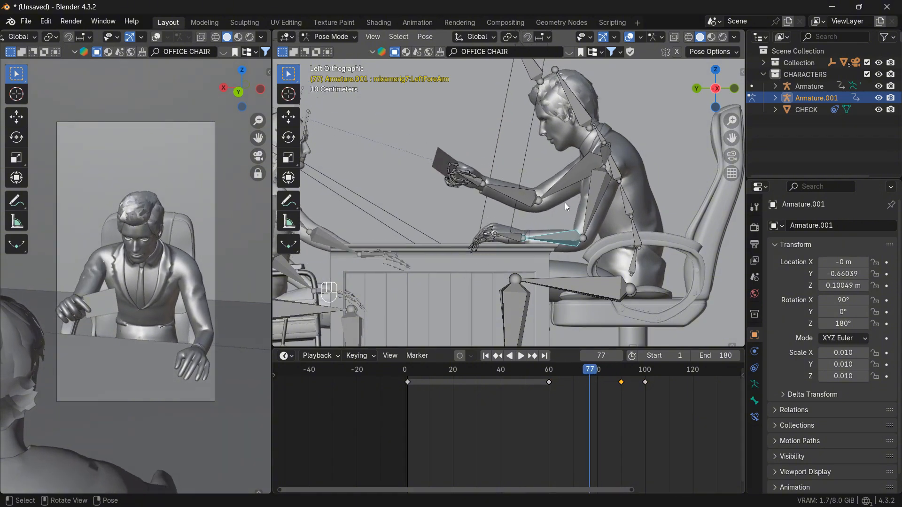
pyautogui.press('r')
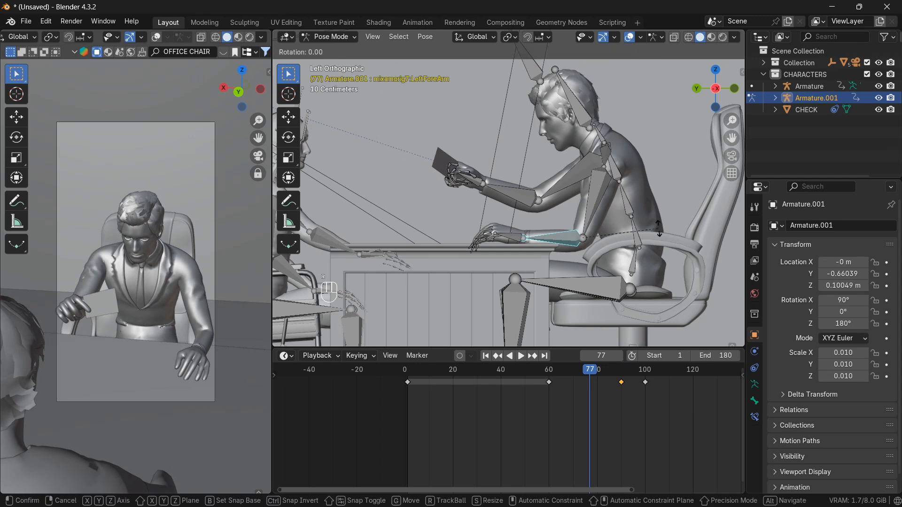
pyautogui.press('Down')
pyautogui.press('Down')
pyautogui.press('Return')
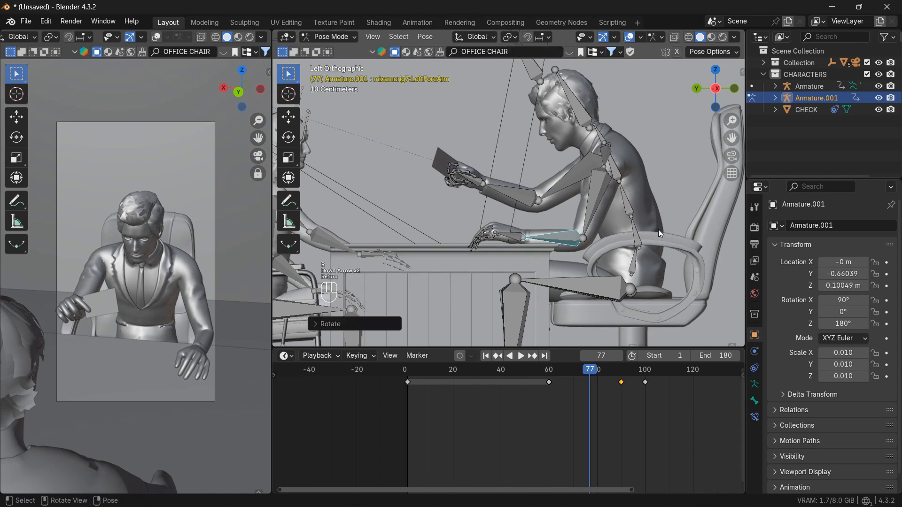
pyautogui.press('i')
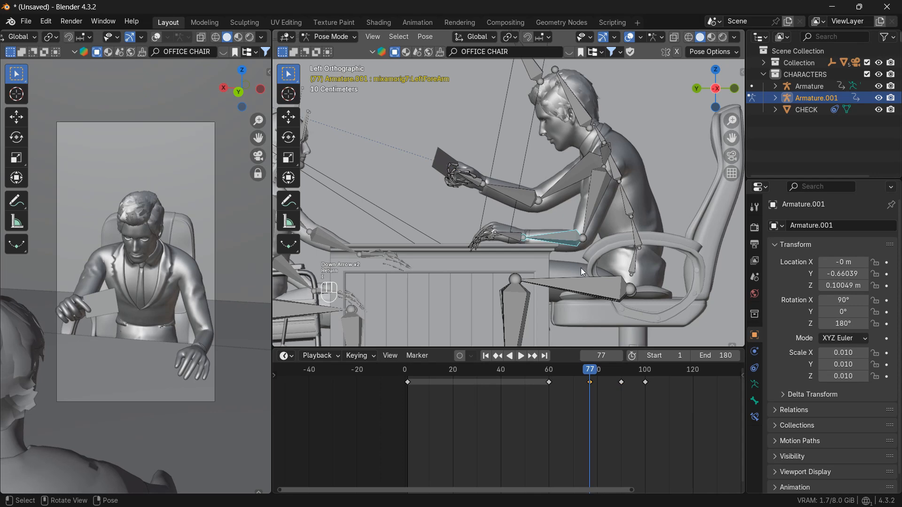
# Play the animation from the first frame past frame 100 to check the left hand's contact with the desk.
pyautogui.click(485, 356)
pyautogui.click(521, 356)
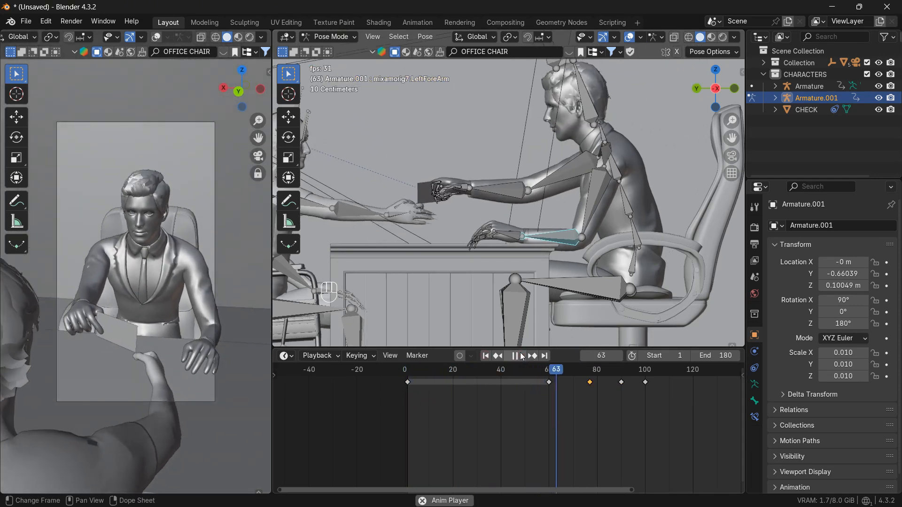
pyautogui.click(521, 356)
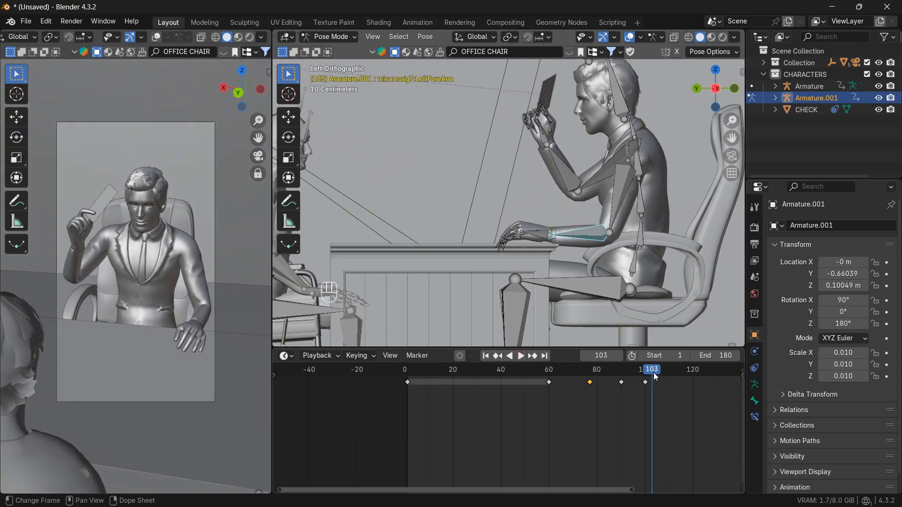
# At frame 96, rotate the man's left forearm slightly so the hand rests on the desktop, and keyframe it.
pyautogui.moveTo(654, 374); pyautogui.dragTo(635, 378)
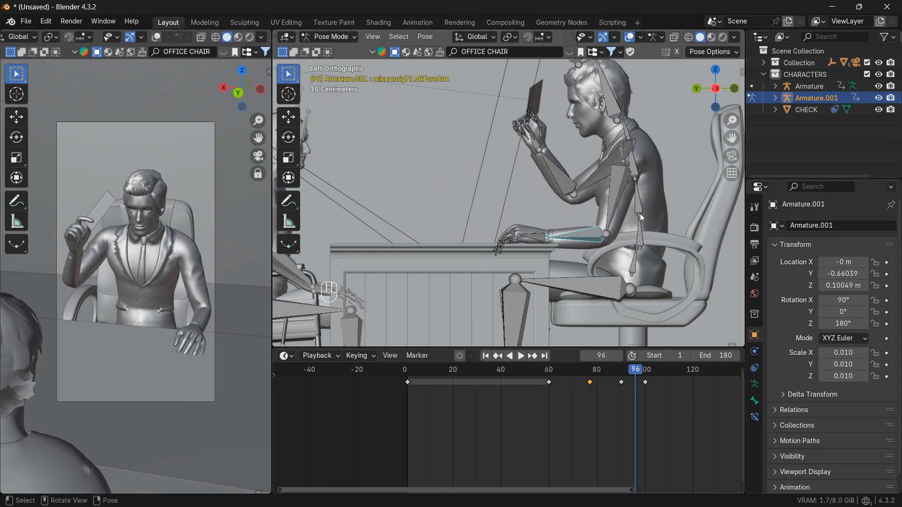
pyautogui.press('r')
pyautogui.press('Down')
pyautogui.press('Down')
pyautogui.press('Down')
pyautogui.press('Down')
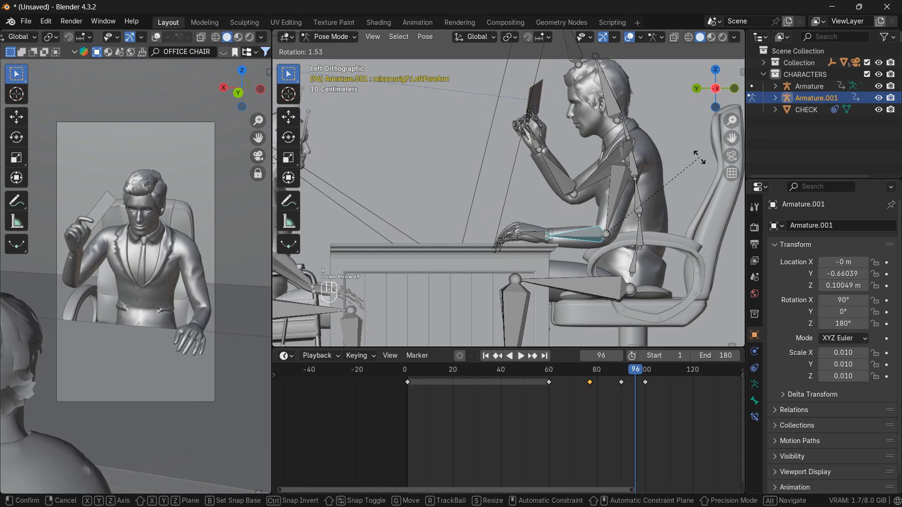
pyautogui.press('Return')
pyautogui.press('i')
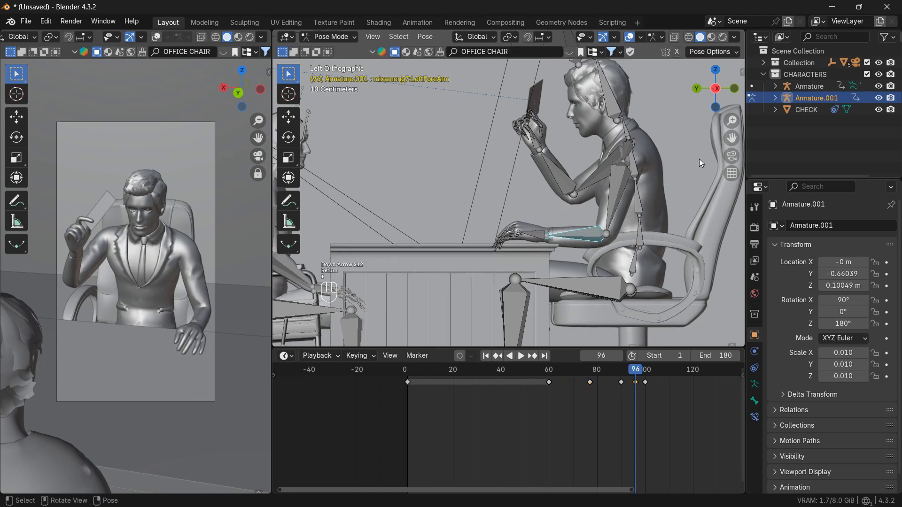
# At frame 93, nudge the left forearm's rotation so the hand clears the desktop, and keyframe it.
pyautogui.moveTo(636, 371)
pyautogui.mouseDown()
pyautogui.moveTo(646, 369)
pyautogui.moveTo(614, 374)
pyautogui.moveTo(622, 373)
pyautogui.mouseUp()
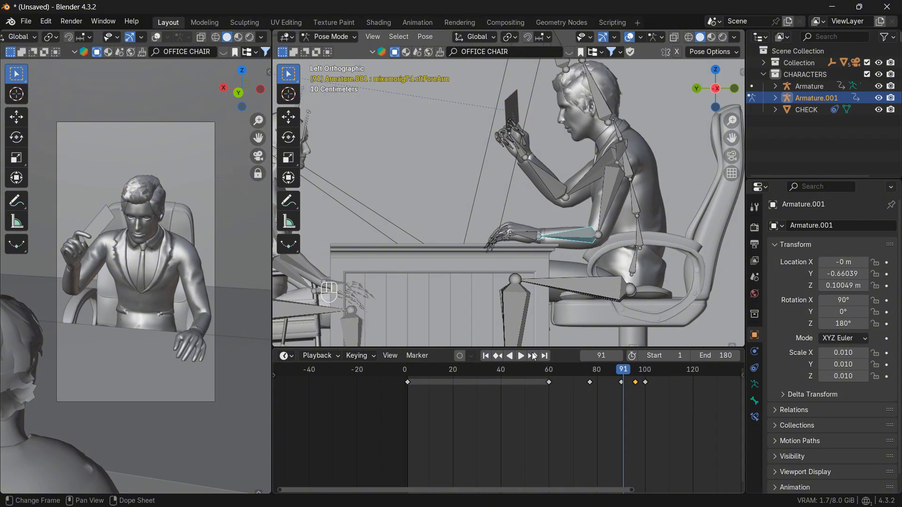
pyautogui.click(497, 356)
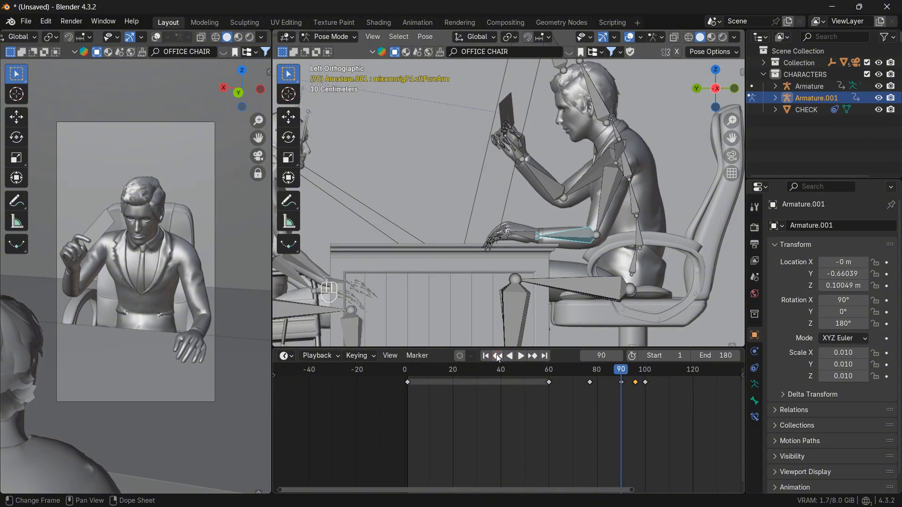
pyautogui.click(619, 356)
pyautogui.click(619, 355)
pyautogui.click(619, 355)
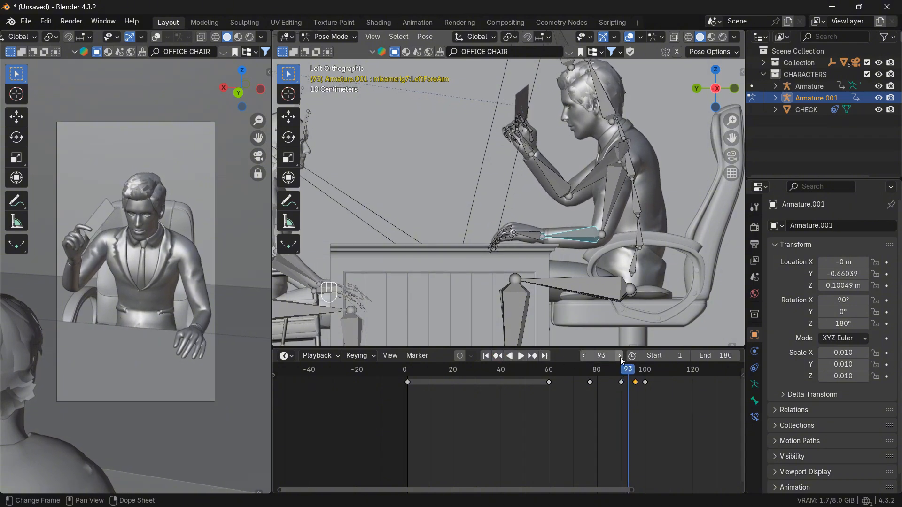
pyautogui.press('r')
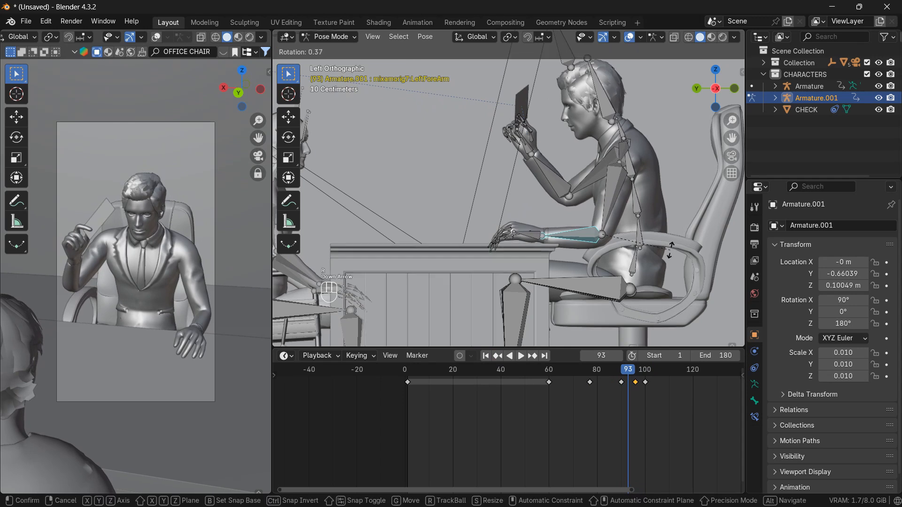
pyautogui.press('Down')
pyautogui.press('KP_Enter')
pyautogui.press('i')
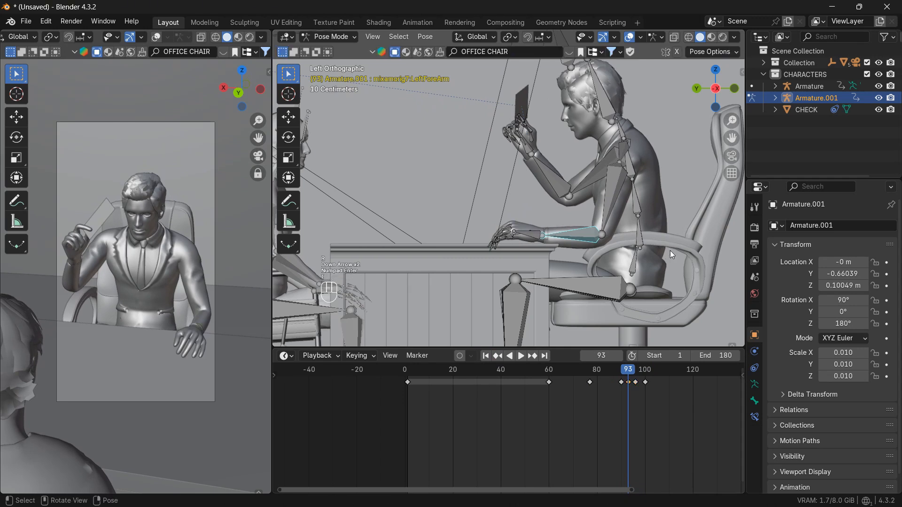
# Play the animation from the first frame and scrub around frame 93 to check the left hand against the desk.
pyautogui.hotkey('shift', 'Left')
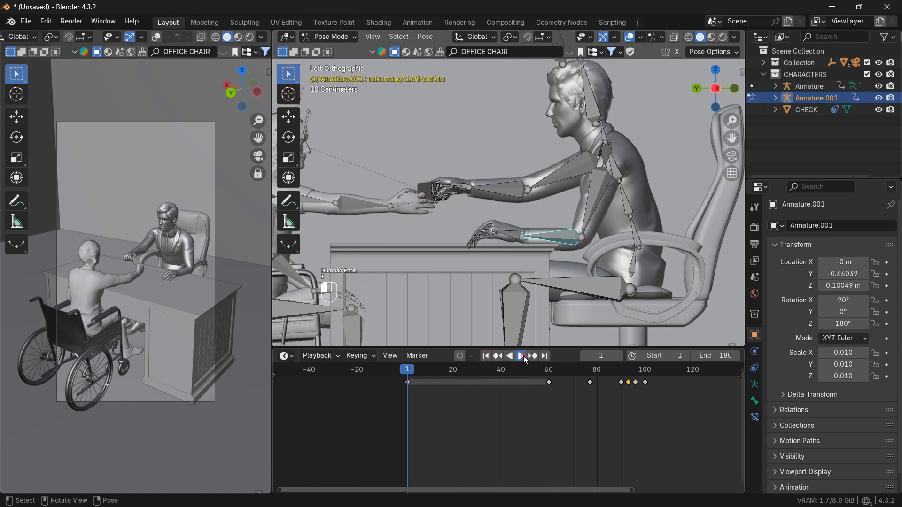
pyautogui.click(522, 356)
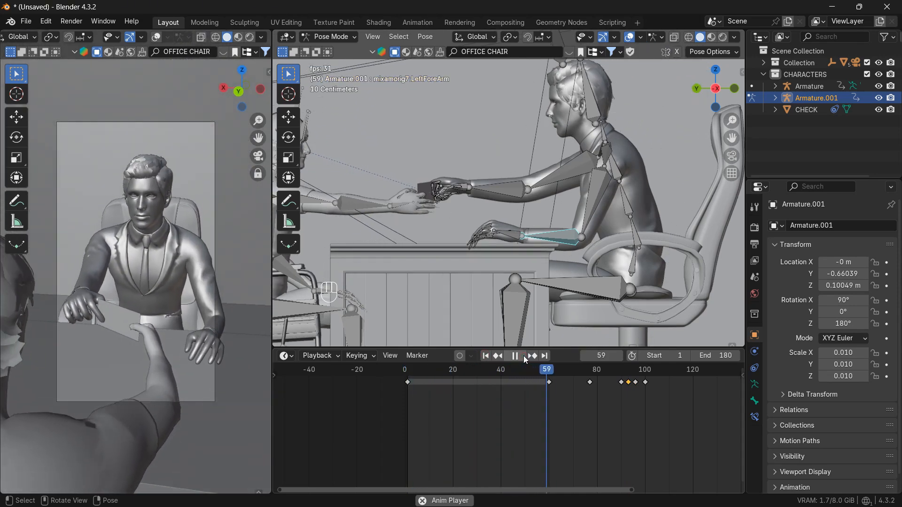
pyautogui.press('space')
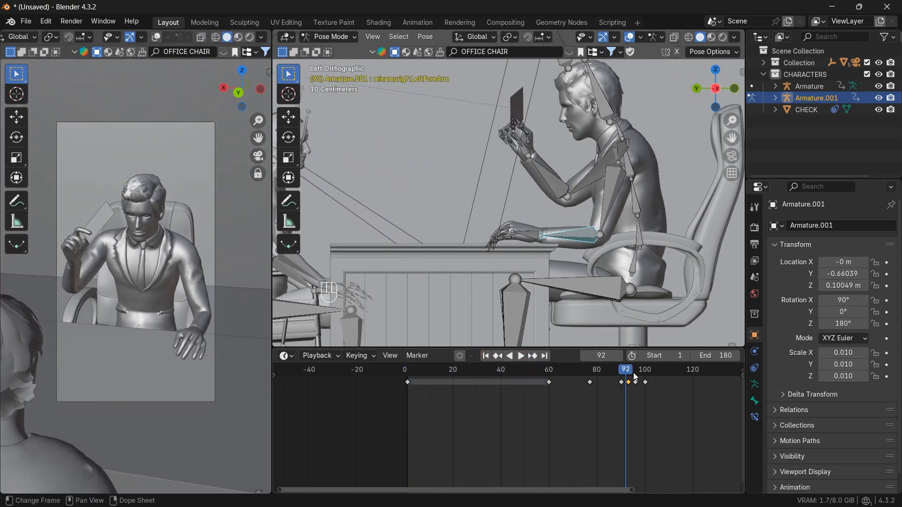
pyautogui.moveTo(635, 376)
pyautogui.mouseDown()
pyautogui.moveTo(536, 368)
pyautogui.moveTo(628, 371)
pyautogui.mouseUp()
# Delete all of the man's neck keyframes after frame 60.
pyautogui.click(623, 145)
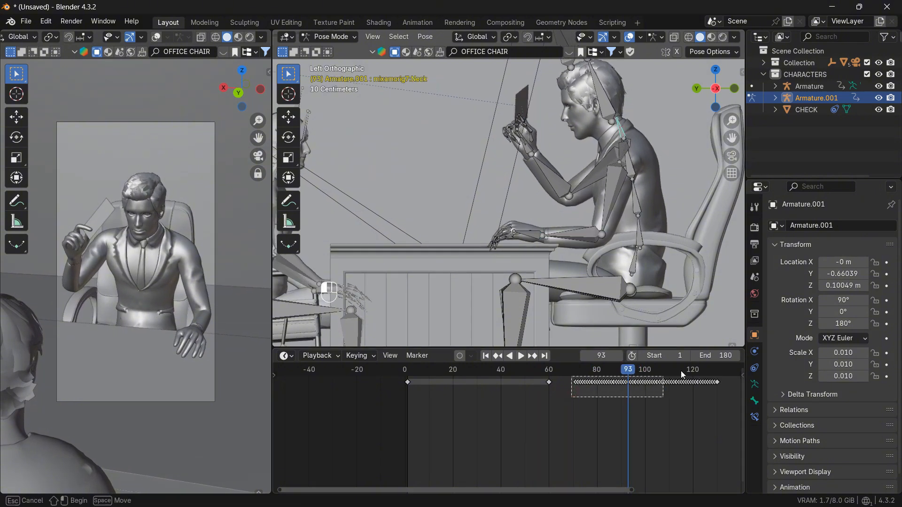
pyautogui.moveTo(725, 370); pyautogui.dragTo(727, 372)
pyautogui.press('x')
pyautogui.click(708, 395)
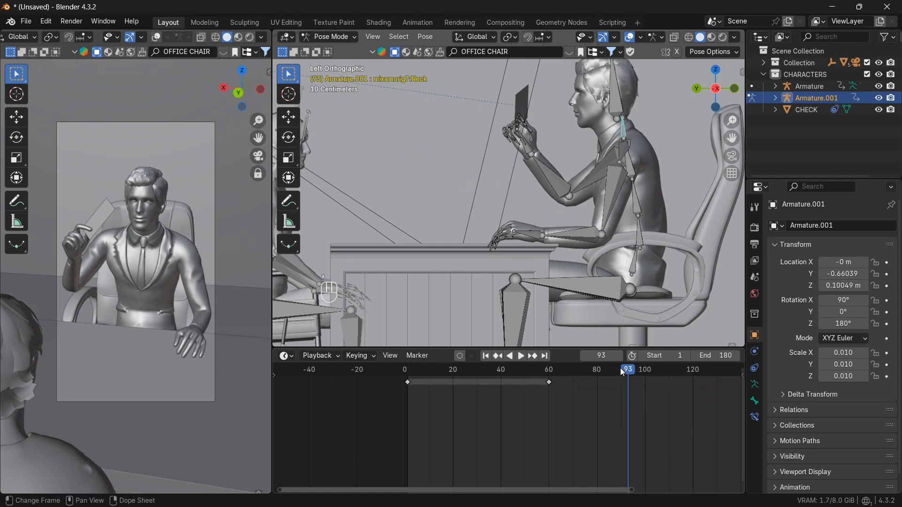
# Play the animation from the first frame past frame 140 to review the man's head motion.
pyautogui.moveTo(619, 368); pyautogui.dragTo(534, 372)
pyautogui.click(487, 356)
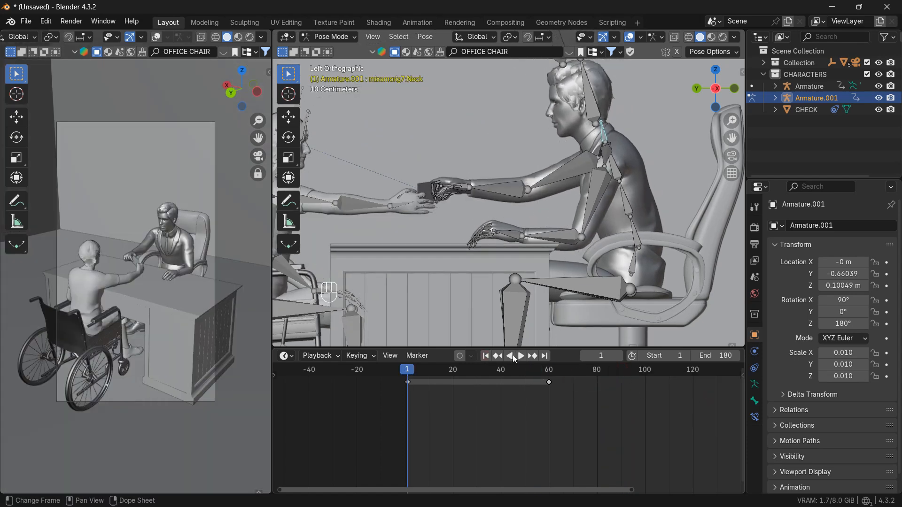
pyautogui.click(523, 356)
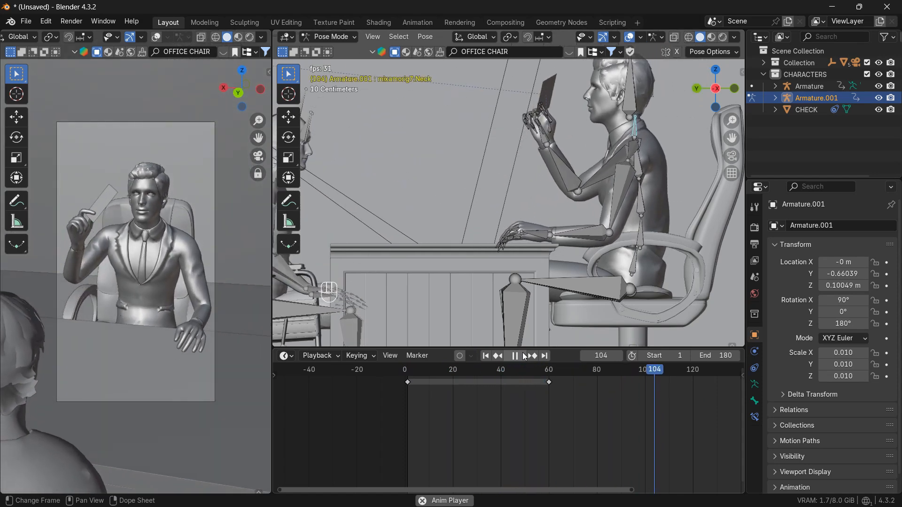
pyautogui.click(526, 356)
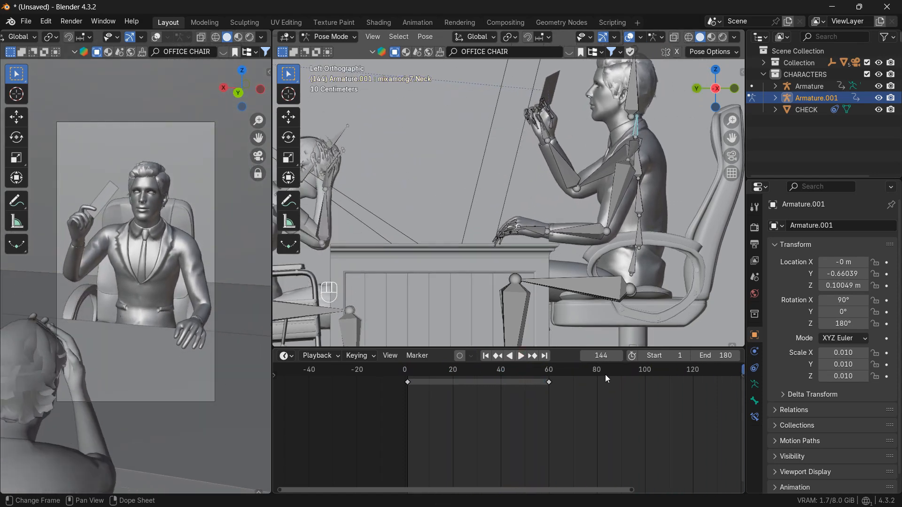
# Keyframe the neck's held pose at frame 80, and at frame 95 turn it slightly about global Z toward the raised check and keyframe it.
pyautogui.moveTo(605, 373)
pyautogui.mouseDown()
pyautogui.moveTo(555, 371)
pyautogui.moveTo(638, 364)
pyautogui.moveTo(582, 363)
pyautogui.moveTo(598, 366)
pyautogui.mouseUp()
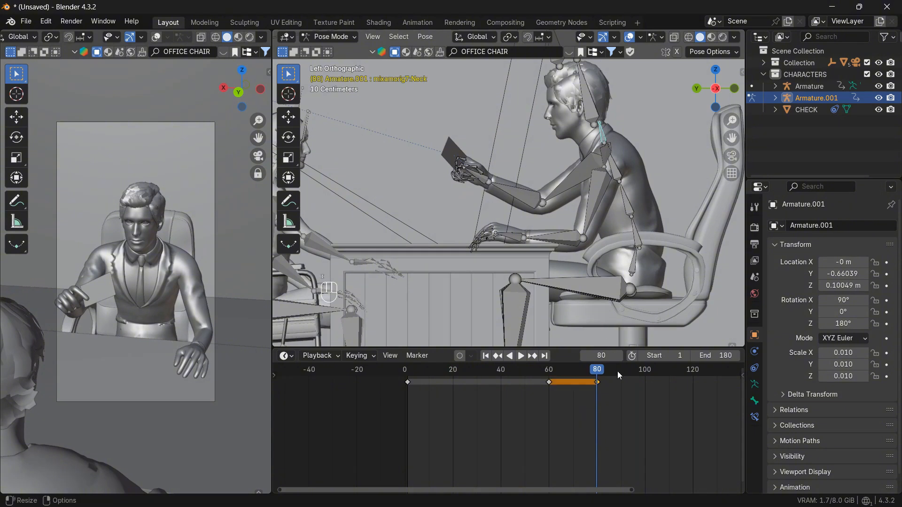
pyautogui.click(609, 356)
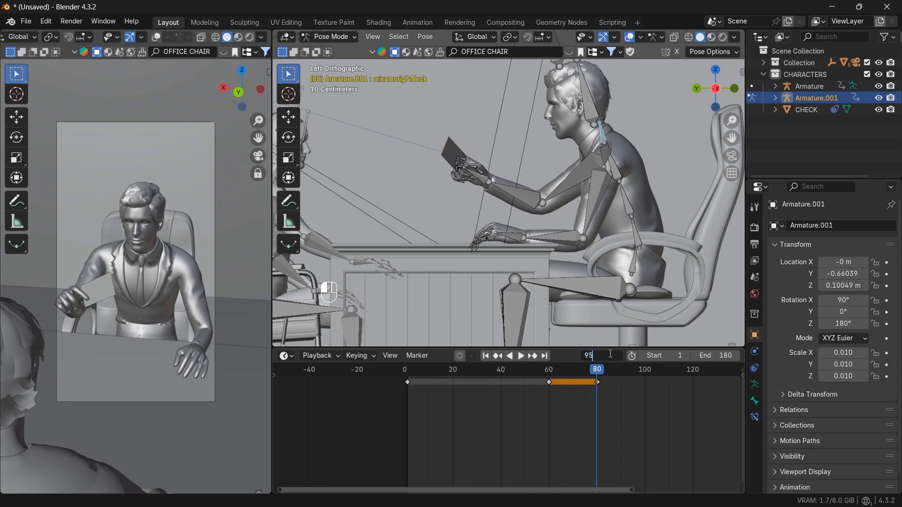
pyautogui.press('Return')
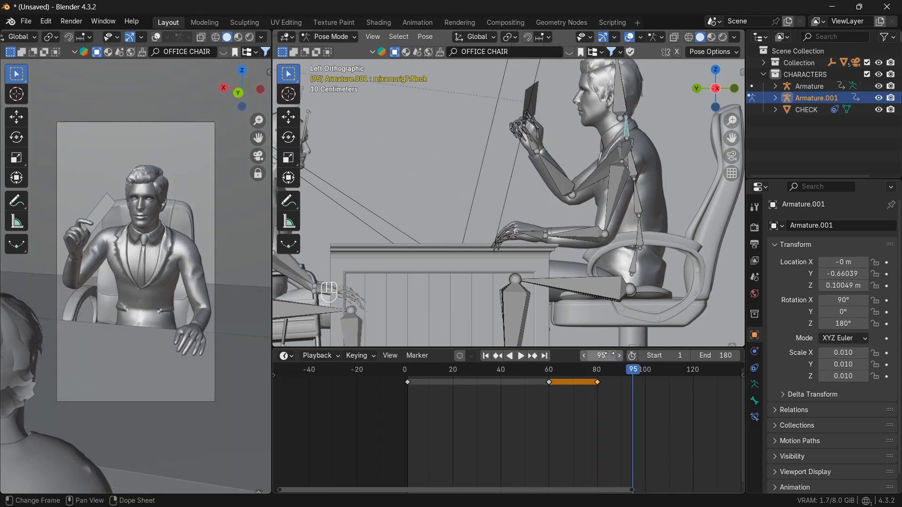
pyautogui.press('r')
pyautogui.press('z')
pyautogui.rightClick(652, 138)
pyautogui.press('r')
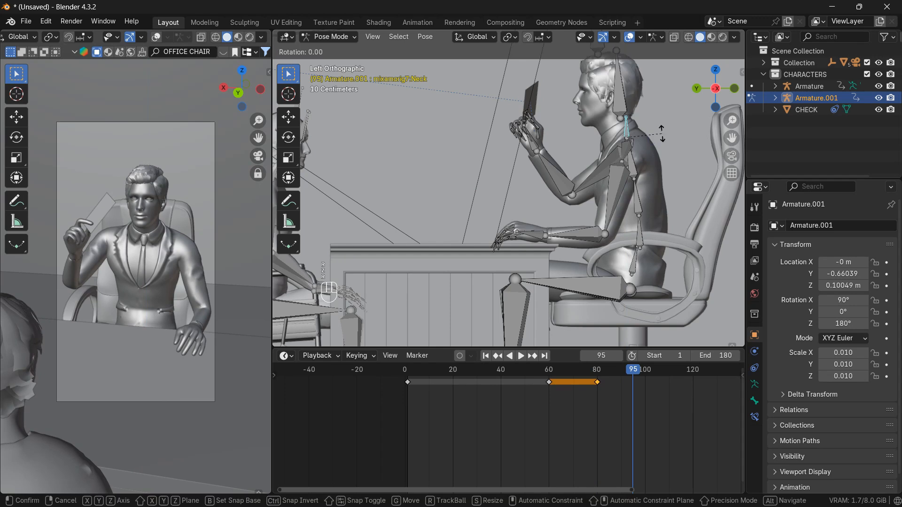
pyautogui.press('z')
pyautogui.click(660, 138)
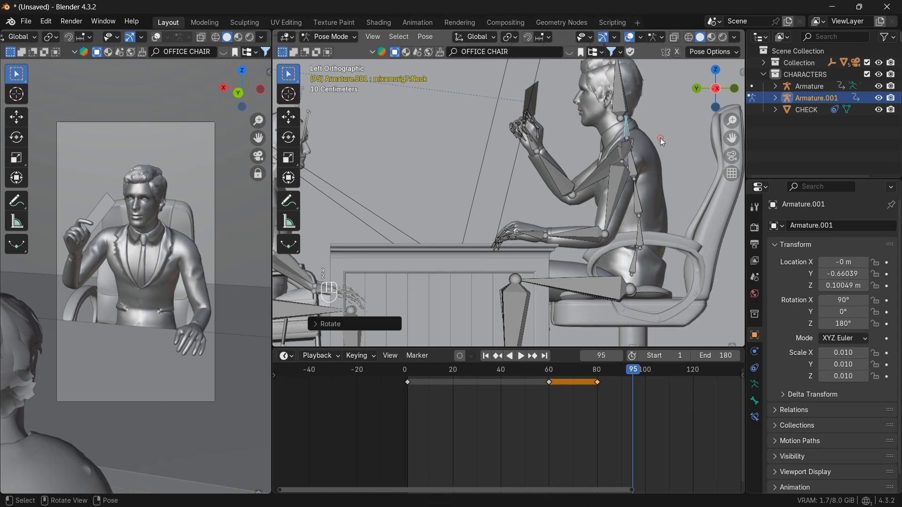
pyautogui.press('i')
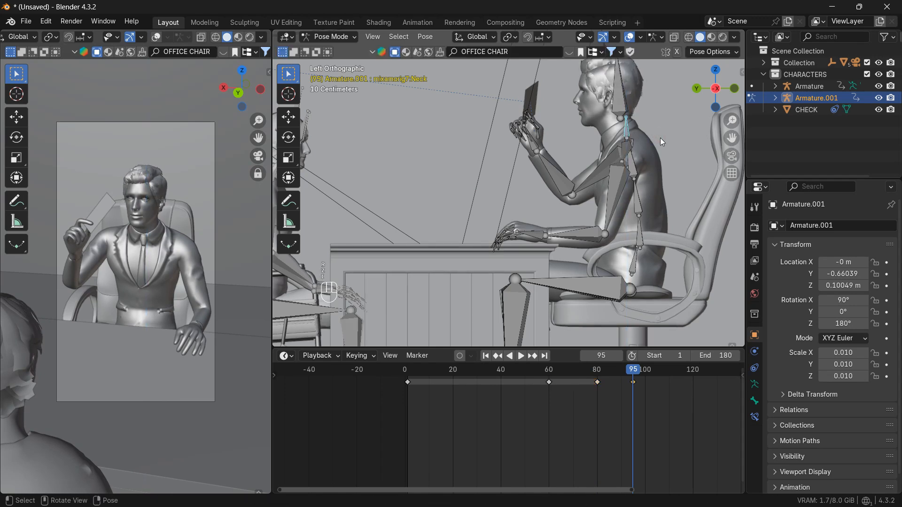
# At frame 120, rotate the neck about global Z to turn the head away from the check, and keyframe it.
pyautogui.click(603, 355)
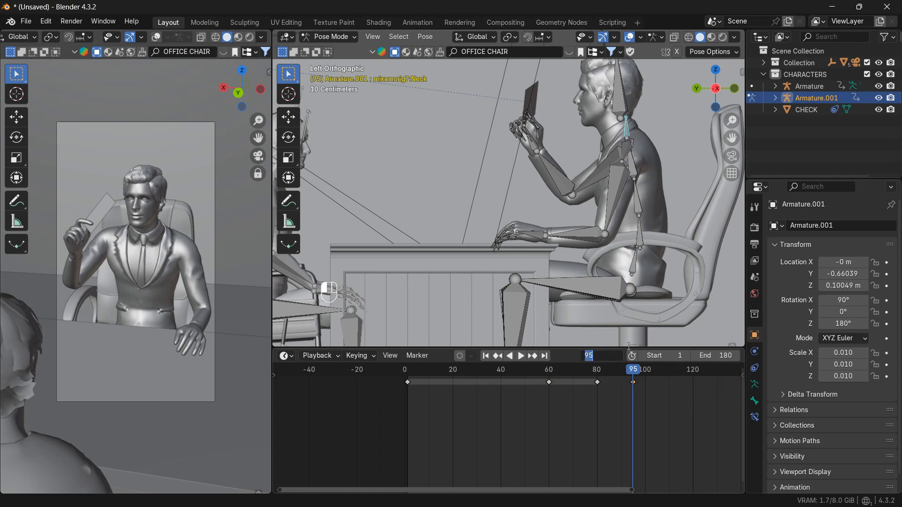
pyautogui.write('110')
pyautogui.press('Return')
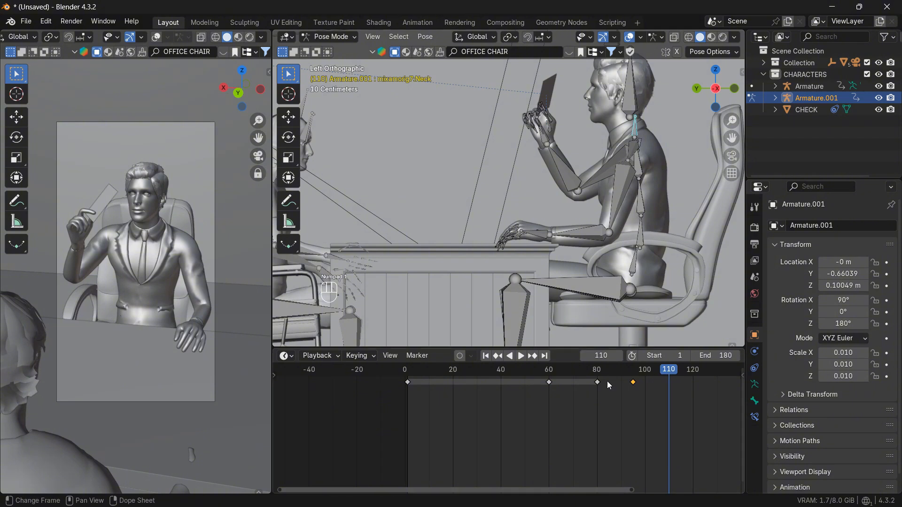
pyautogui.click(606, 356)
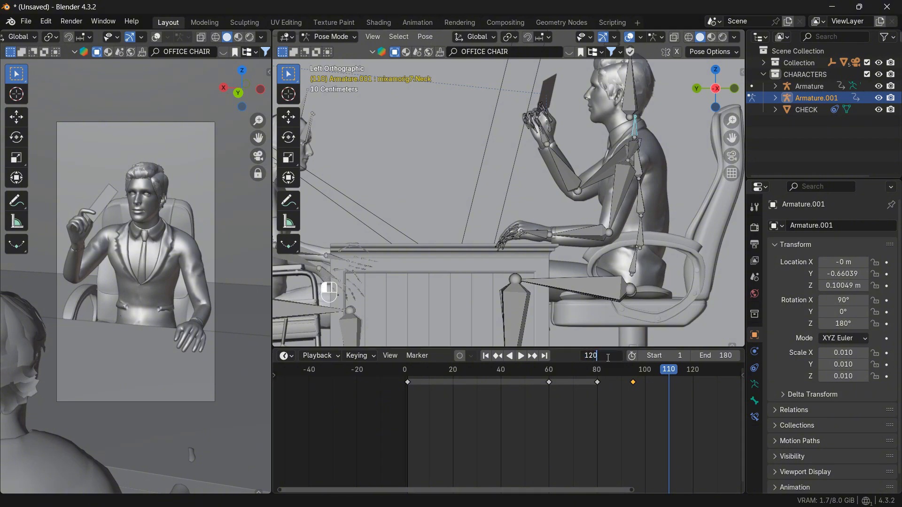
pyautogui.press('Return')
pyautogui.press('r')
pyautogui.press('z')
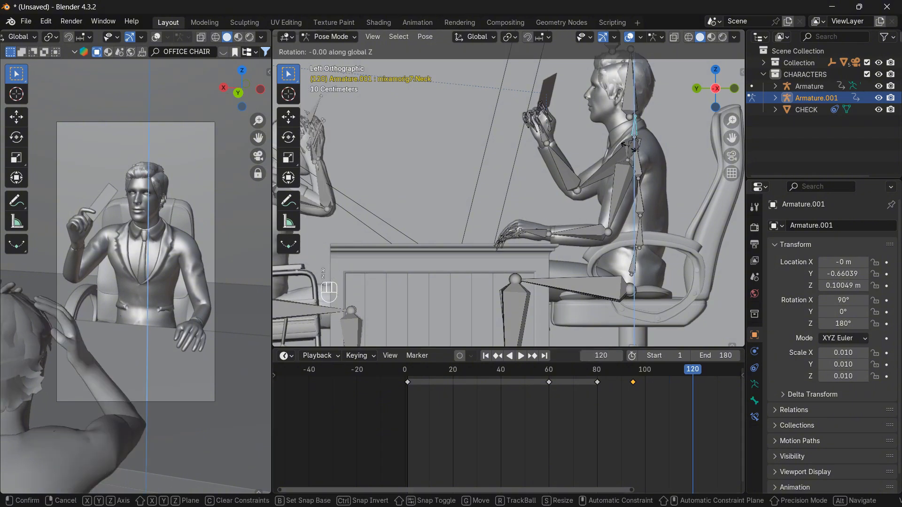
pyautogui.click(636, 150)
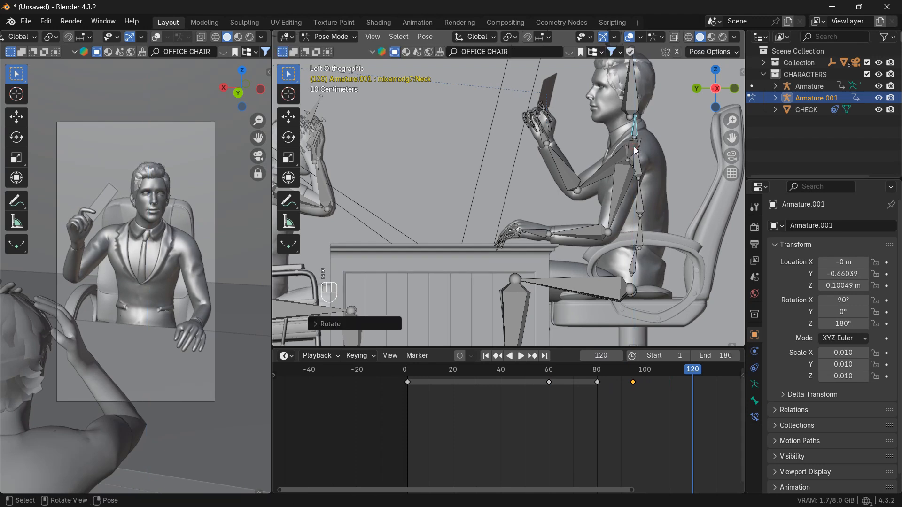
pyautogui.press('i')
# Duplicate the neck's frame 95 keyframe to frame 140, and shift the frame 120 and 140 keyframes three frames earlier.
pyautogui.scroll(-1, 644, 384)
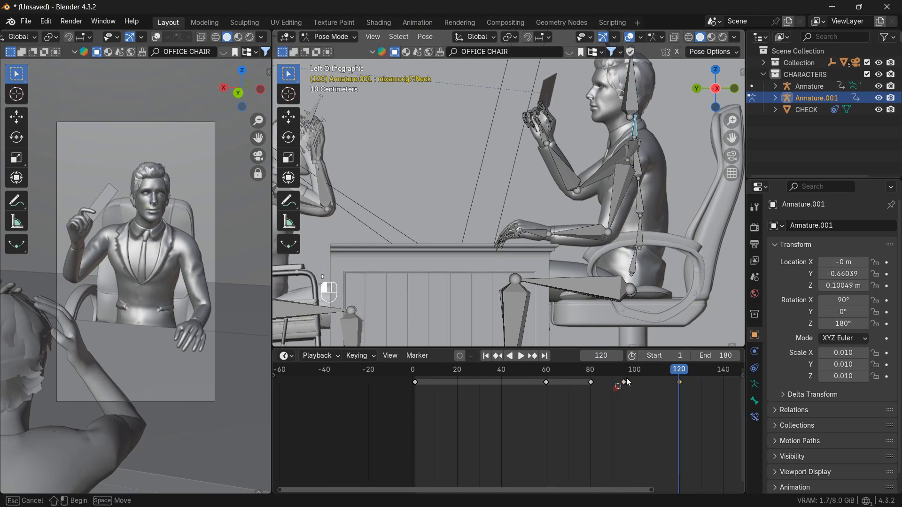
pyautogui.scroll(-2, 635, 395)
pyautogui.hotkey('shift', 'd')
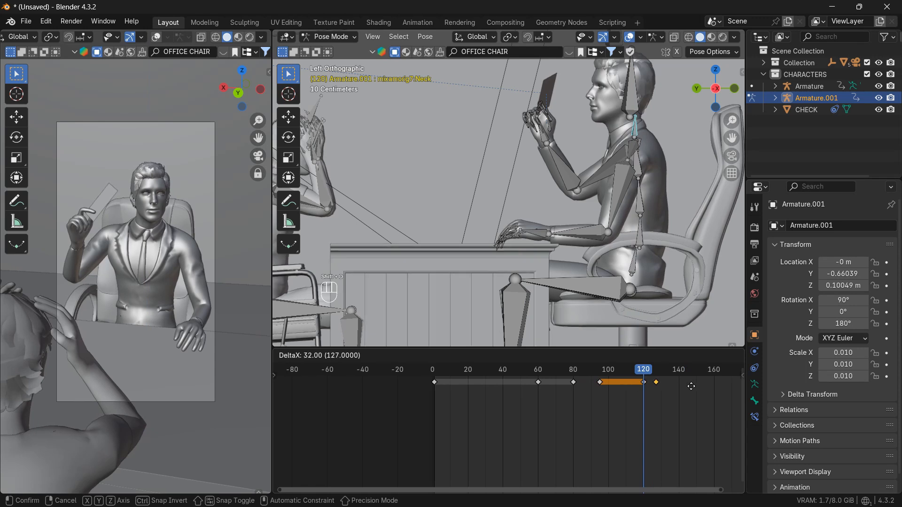
pyautogui.click(681, 395)
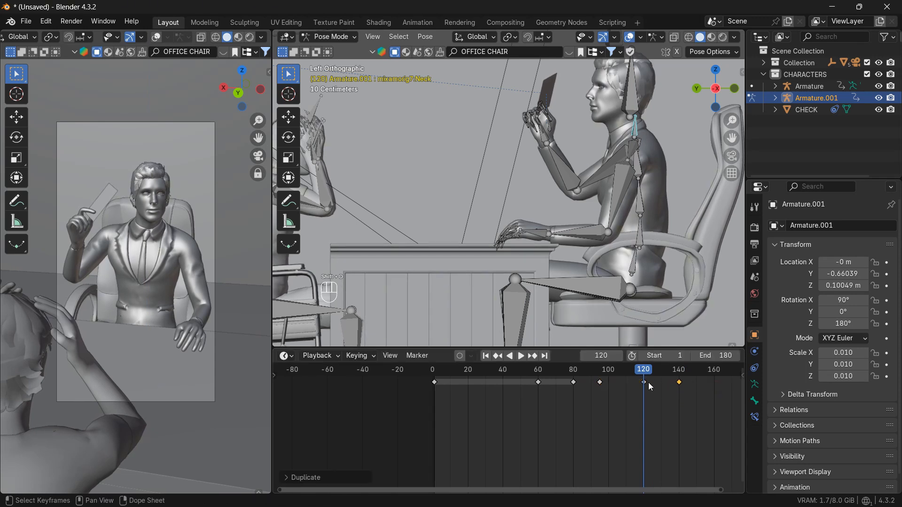
pyautogui.moveTo(692, 383); pyautogui.dragTo(692, 383)
pyautogui.press('g')
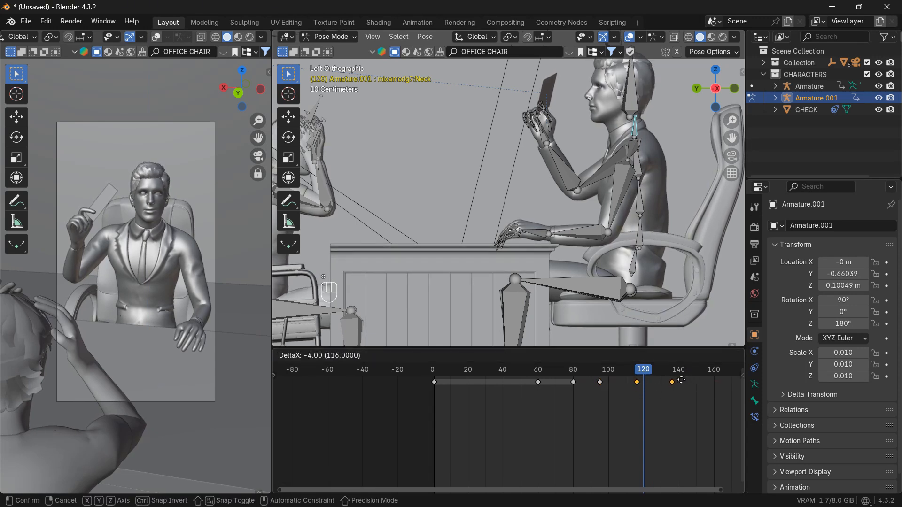
pyautogui.click(657, 389)
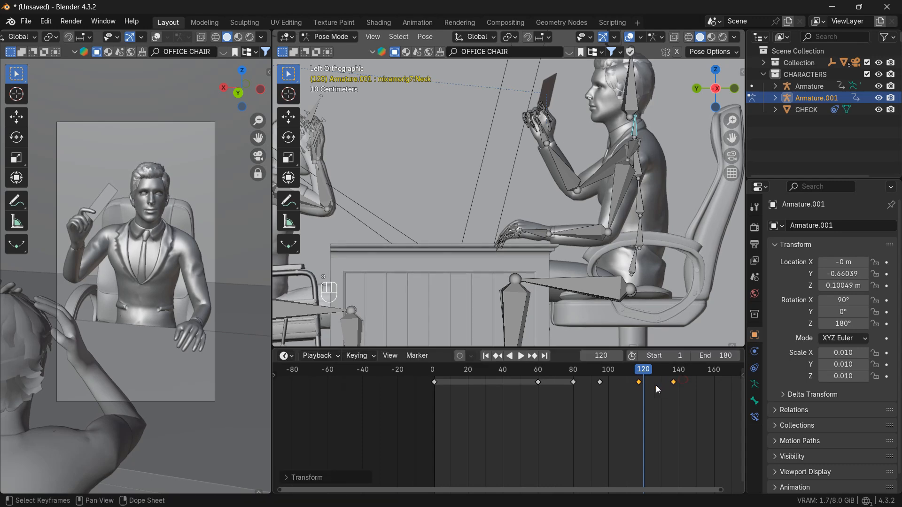
# Duplicate the neck's frame 117 keyframe and place the copy at about frame 155.
pyautogui.scroll(-1, 632, 394)
pyautogui.hotkey('shift', 'd')
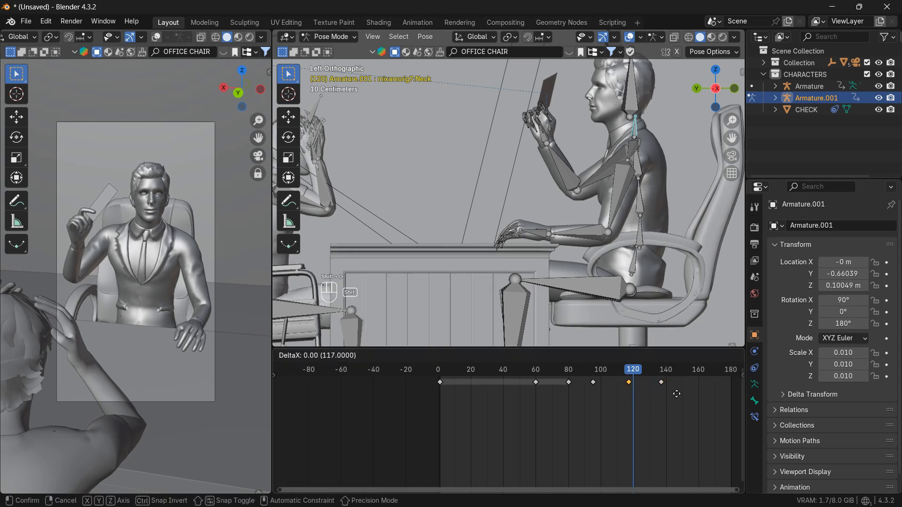
pyautogui.click(713, 396)
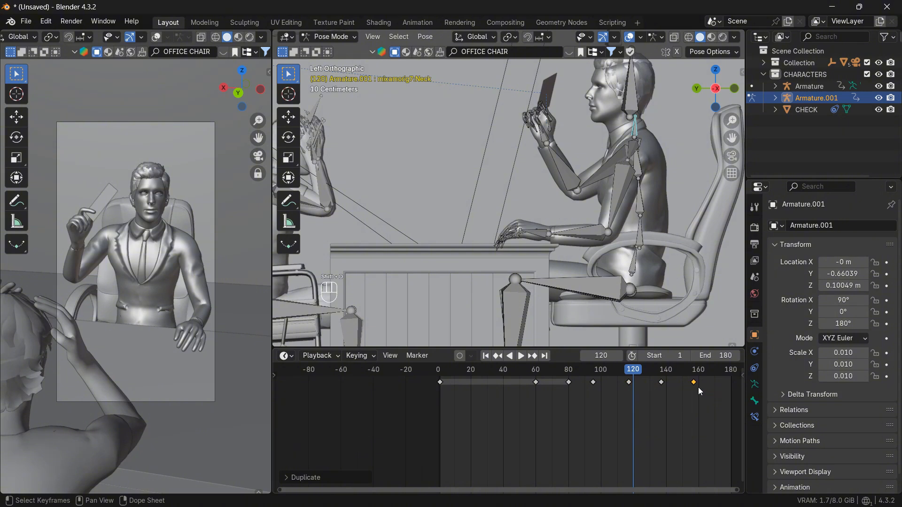
pyautogui.press('g')
pyautogui.click(671, 390)
# Play the animation from the first frame to review the timing of the man's head turns.
pyautogui.click(486, 355)
pyautogui.click(520, 356)
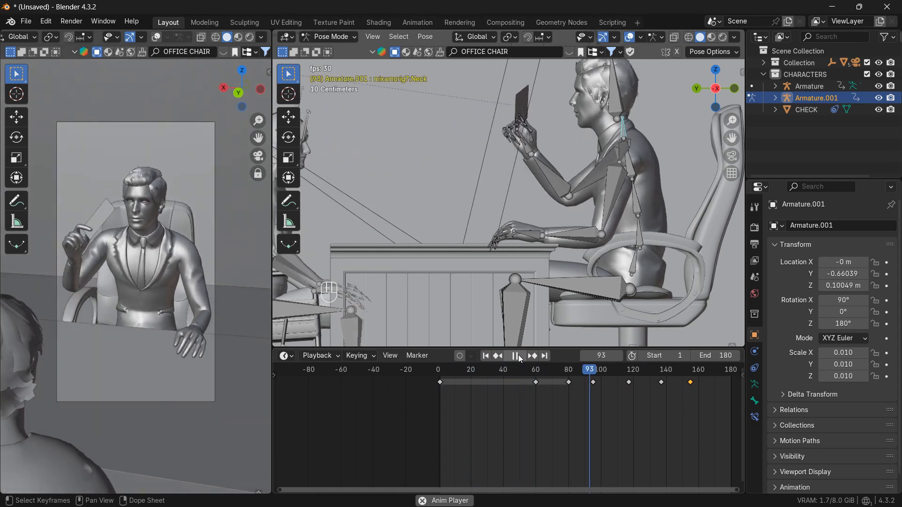
pyautogui.click(516, 355)
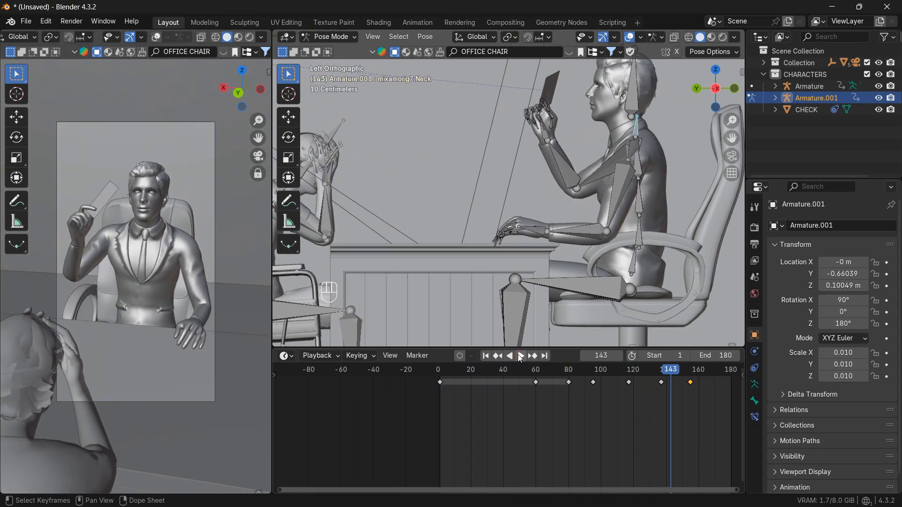
pyautogui.click(520, 355)
pyautogui.click(520, 355)
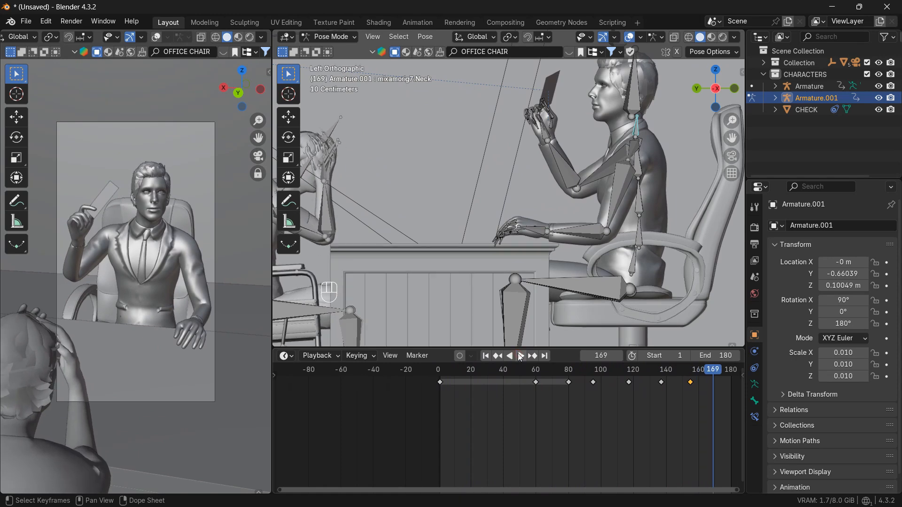
# At frame 130, switch from Pose Mode to Object Mode, select the camera, and keyframe its held position and rotation.
pyautogui.scroll(-2, 585, 375)
pyautogui.moveTo(646, 371); pyautogui.dragTo(600, 370)
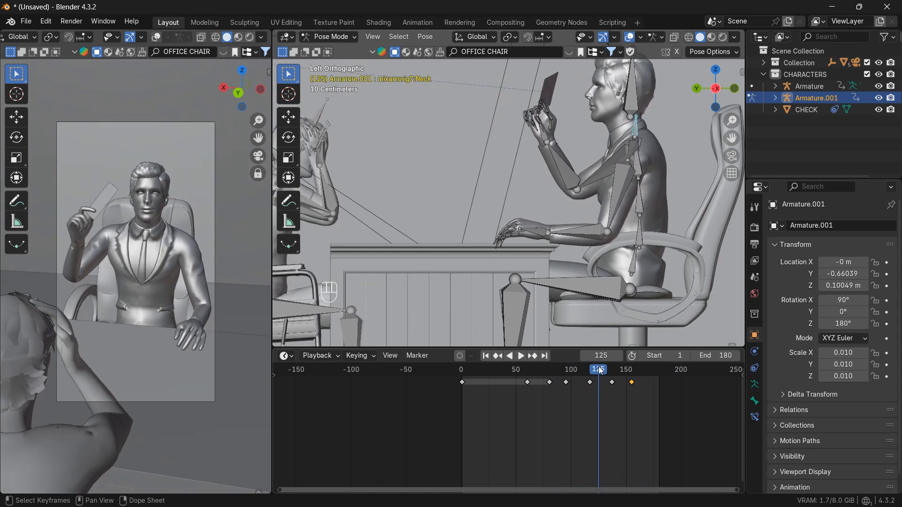
pyautogui.click(604, 356)
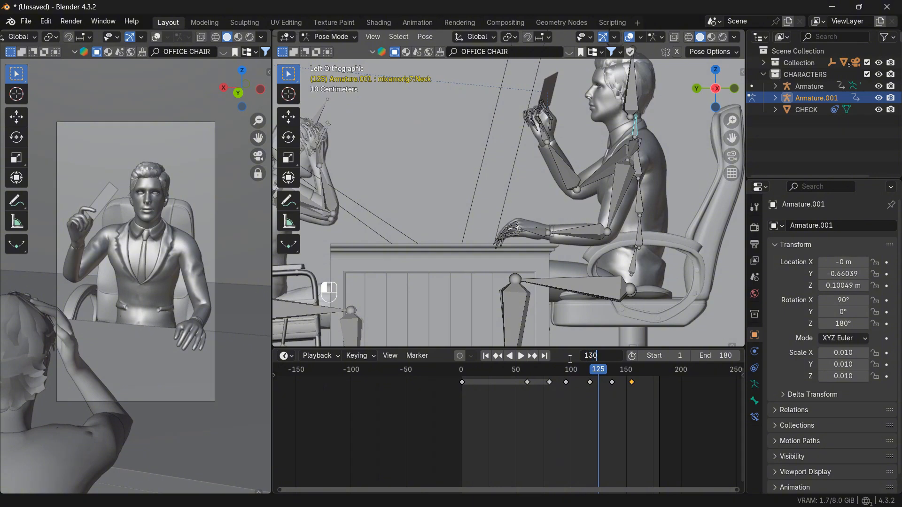
pyautogui.press('Return')
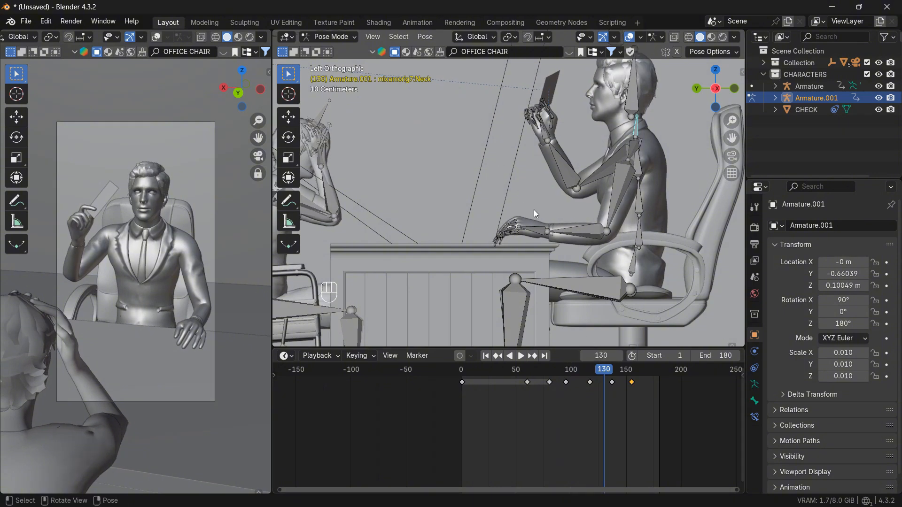
pyautogui.click(855, 64)
pyautogui.scroll(-6, 491, 213)
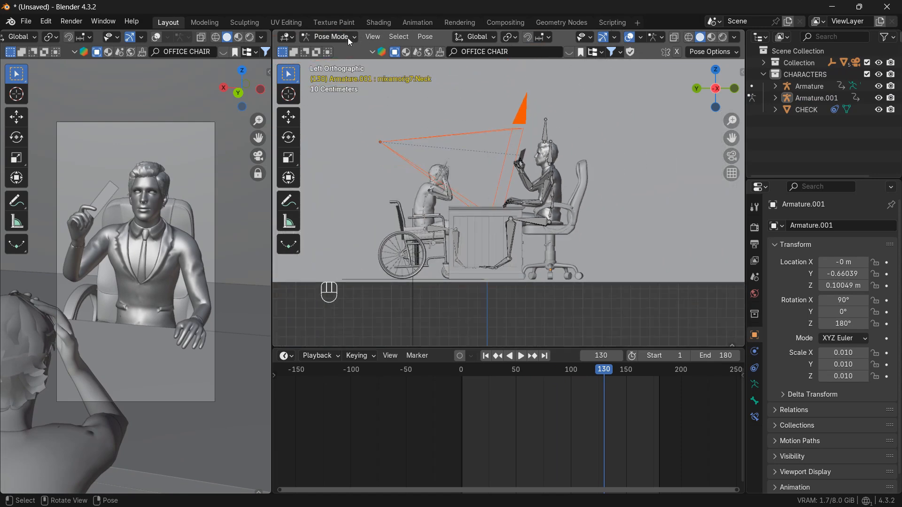
pyautogui.click(349, 39)
pyautogui.click(340, 47)
pyautogui.click(525, 120)
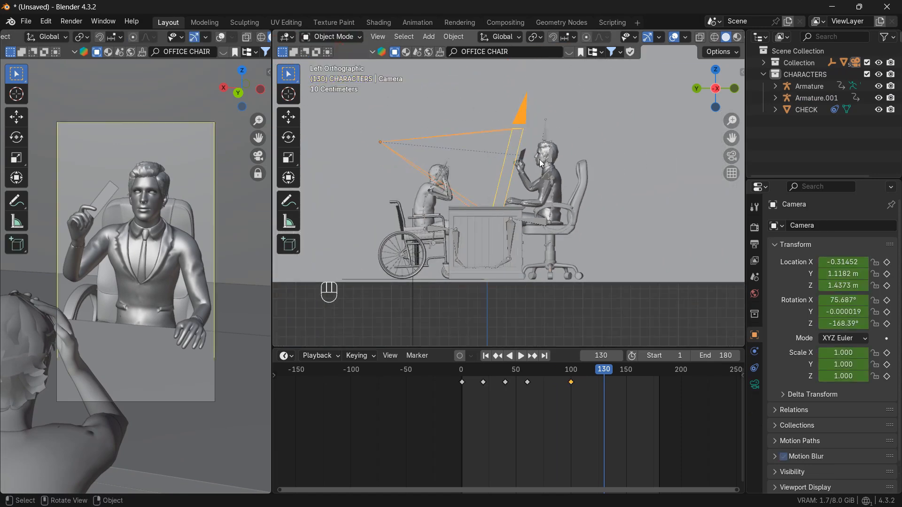
pyautogui.press('i')
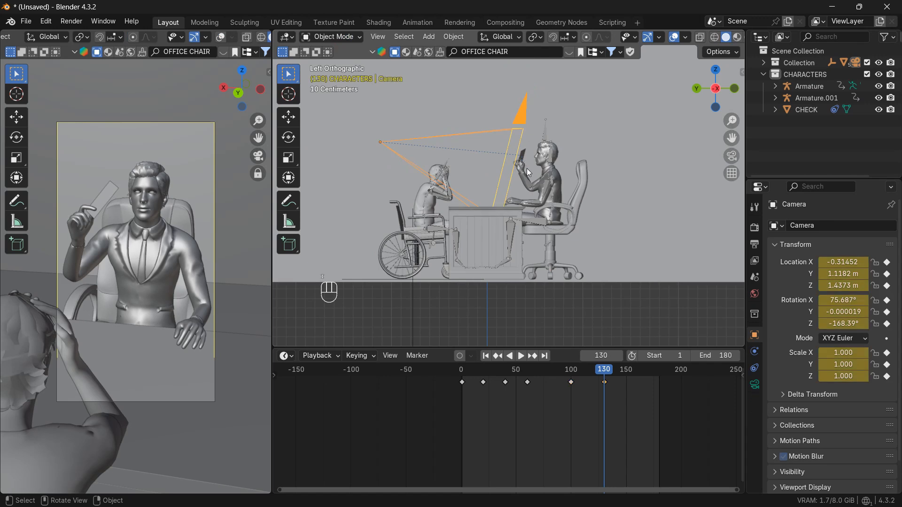
# Set the current frame to 160.
pyautogui.scroll(2, 653, 402)
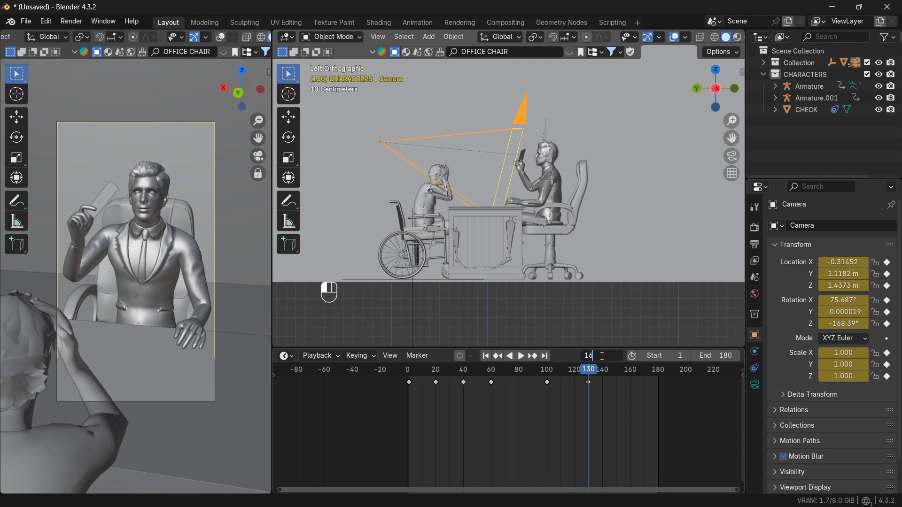
pyautogui.write('0')
pyautogui.press('Return')
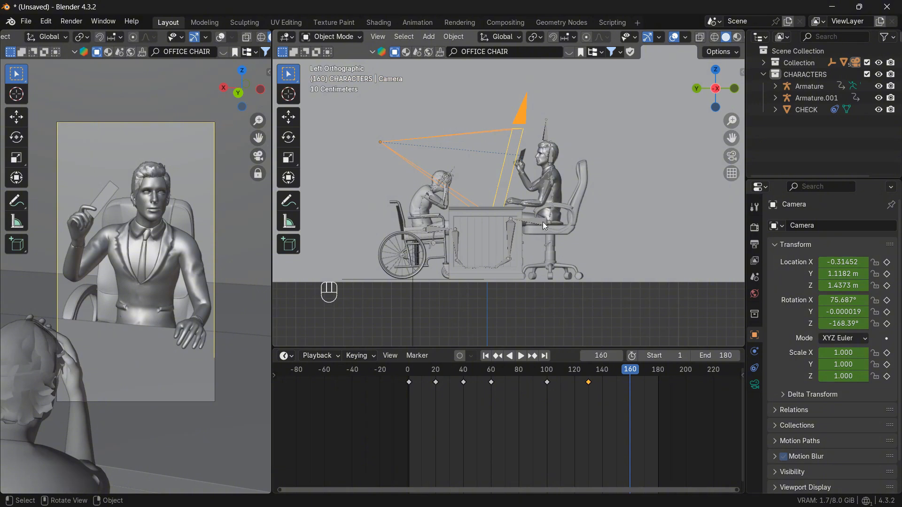
pyautogui.press('r')
pyautogui.press('z')
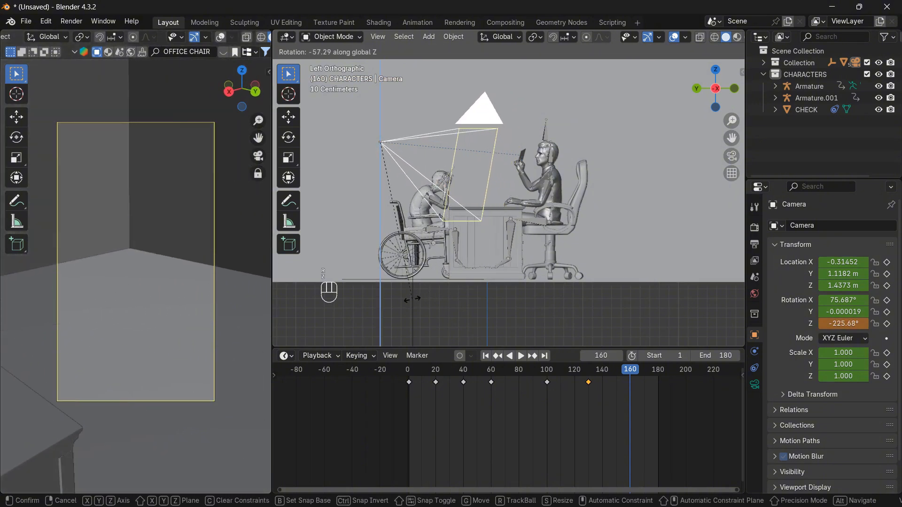
pyautogui.press('Escape')
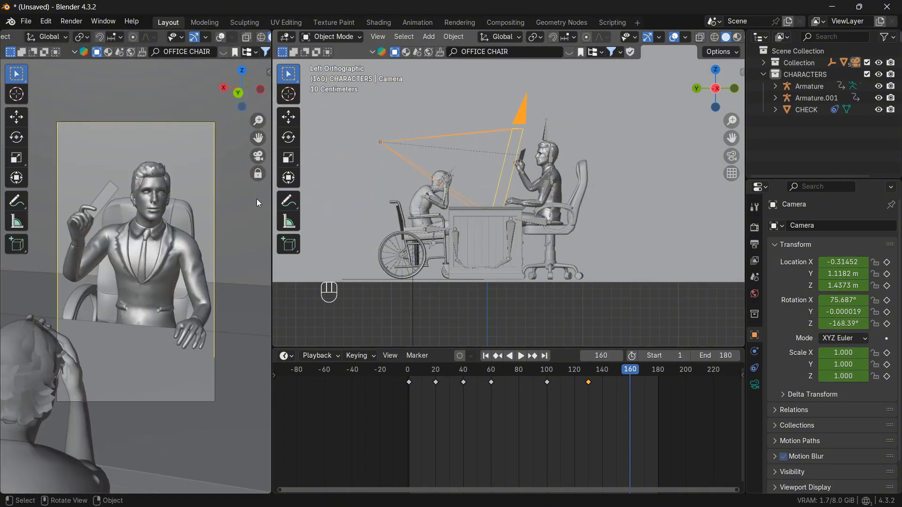
# Rotate the camera 180° about the global Z axis.
pyautogui.scroll(-3, 581, 216)
pyautogui.press('r')
pyautogui.press('z')
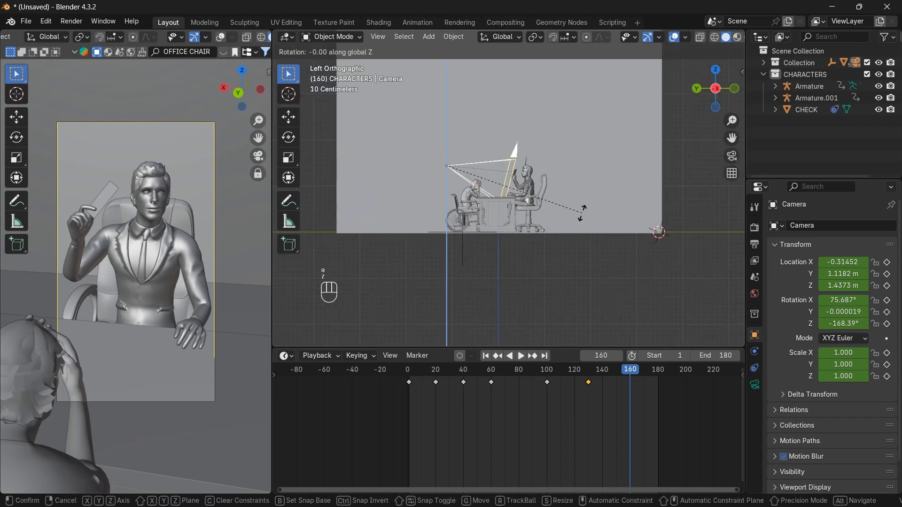
pyautogui.press('KP_1')
pyautogui.press('KP_8')
pyautogui.press('KP_0')
pyautogui.press('KP_Enter')
# Move the camera back along its local Z axis to a spot behind the suited man's office chair.
pyautogui.press('g')
pyautogui.press('z')
pyautogui.press('z')
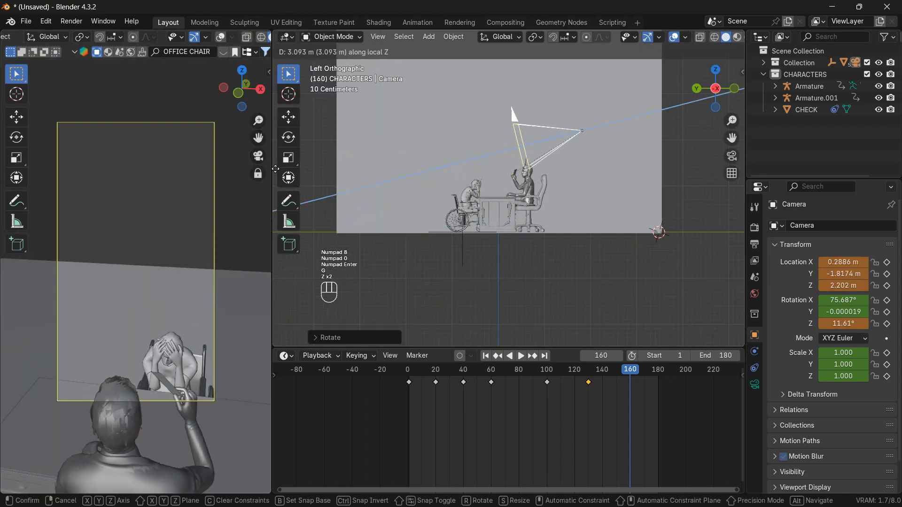
pyautogui.click(266, 164)
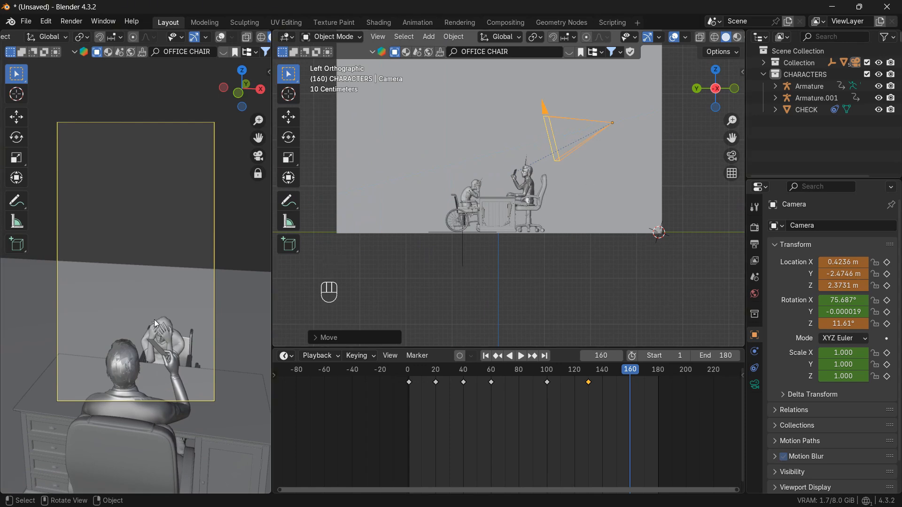
# Look through the camera, shift it slightly, and push it forward along its local Z axis past both characters.
pyautogui.click(732, 155)
pyautogui.press('g')
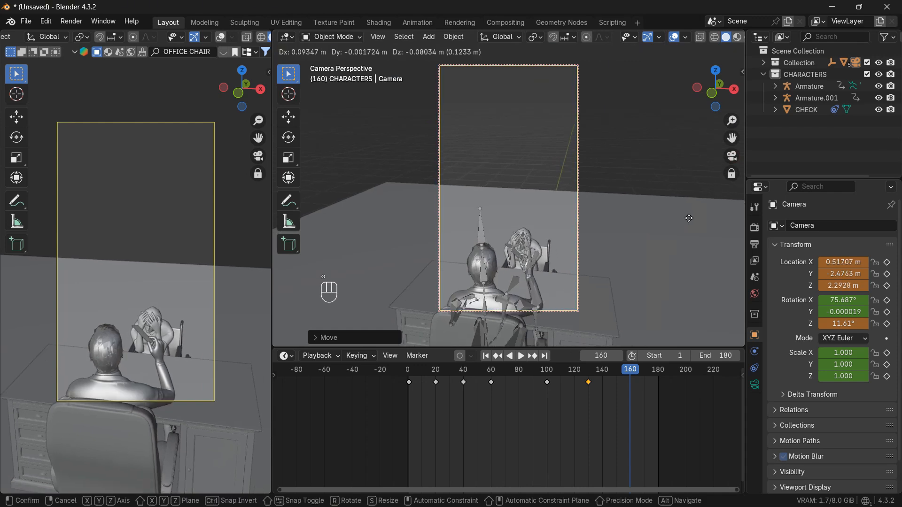
pyautogui.press('z')
pyautogui.press('z')
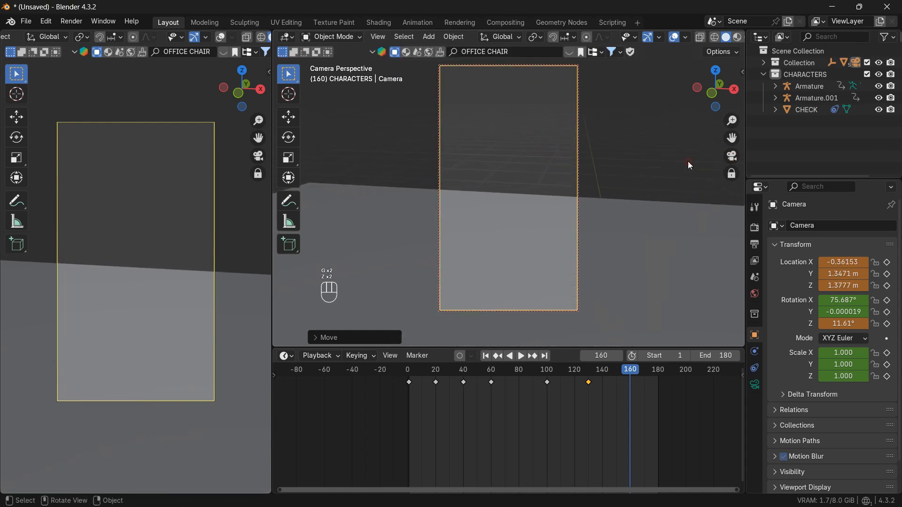
# Lower the camera along global Z and pull it back along its local Z axis until the wheelchair character enters view.
pyautogui.press('g')
pyautogui.press('z')
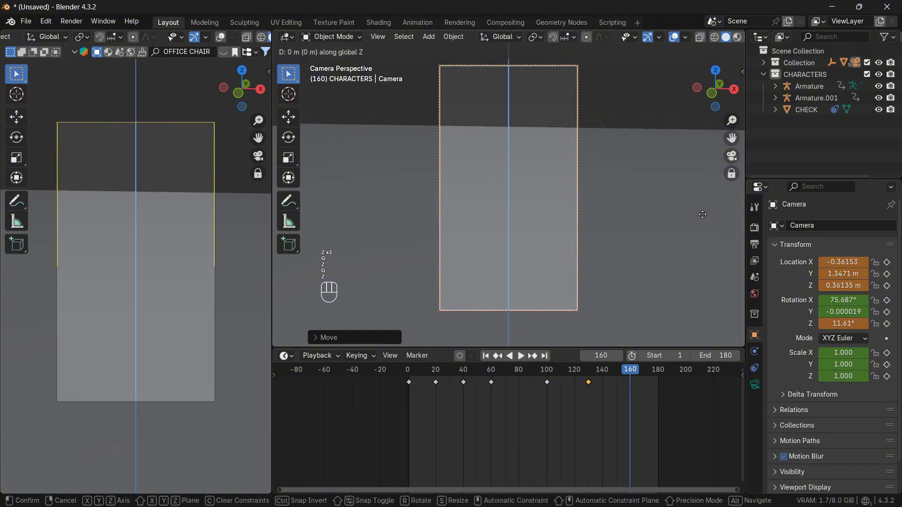
pyautogui.press('z')
pyautogui.press('z')
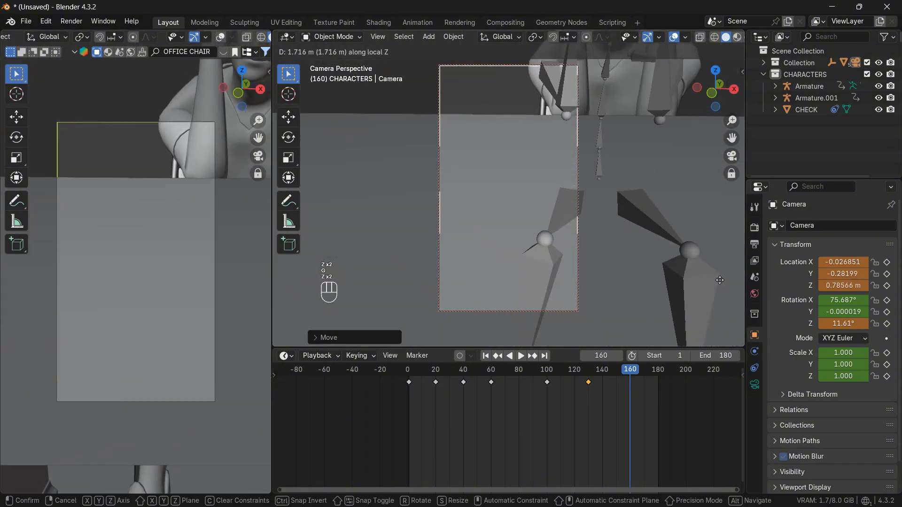
pyautogui.click(689, 248)
# Frame the wheelchair character holding his head at an angle across the desk, and keyframe the camera at frame 160.
pyautogui.moveTo(690, 248); pyautogui.dragTo(577, 139, button='middle')
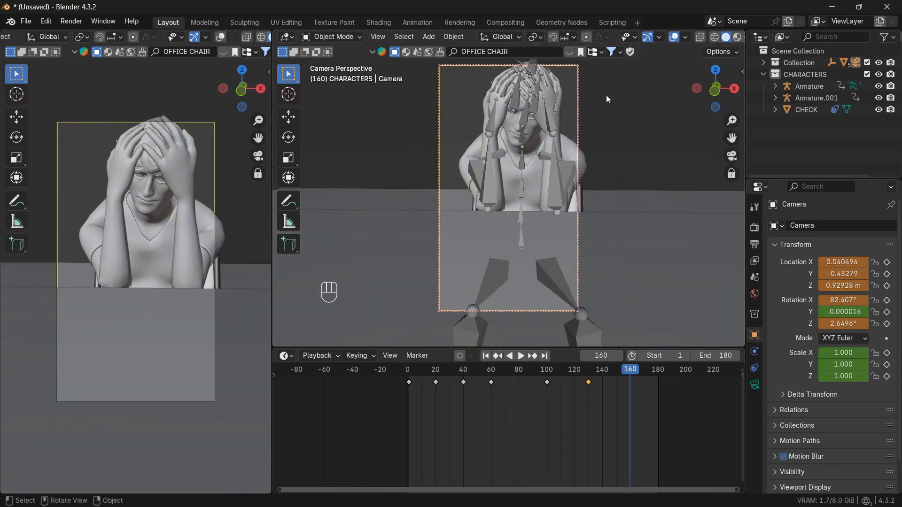
pyautogui.keyDown('shift'); pyautogui.moveTo(599, 103); pyautogui.dragTo(554, 219, button='middle'); pyautogui.keyUp('shift')
pyautogui.moveTo(563, 187); pyautogui.dragTo(553, 206, button='middle')
pyautogui.keyDown('shift'); pyautogui.moveTo(588, 178); pyautogui.dragTo(650, 203, button='middle'); pyautogui.keyUp('shift')
pyautogui.keyDown('shift'); pyautogui.moveTo(650, 203); pyautogui.dragTo(338, 32, button='middle'); pyautogui.keyUp('shift')
pyautogui.scroll(12, 469, 163)
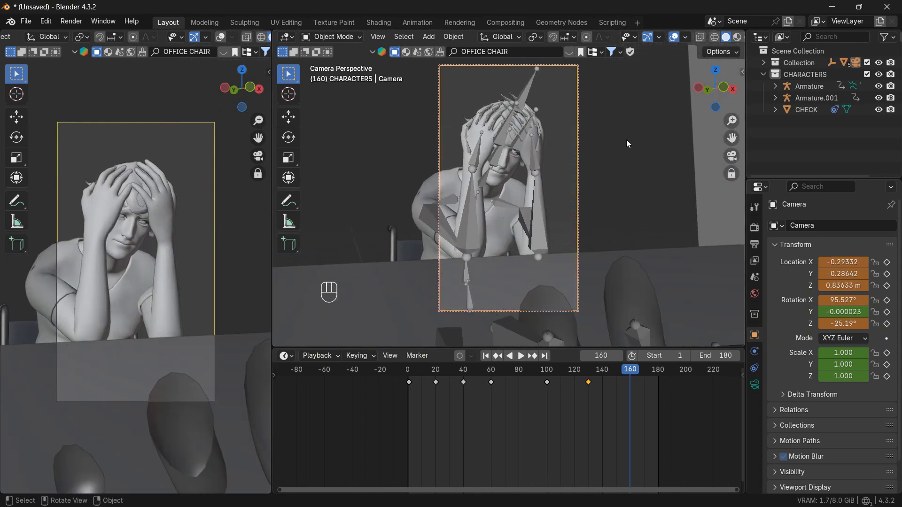
pyautogui.keyDown('ctrl'); pyautogui.moveTo(620, 162); pyautogui.dragTo(277, 217, button='middle'); pyautogui.keyUp('ctrl')
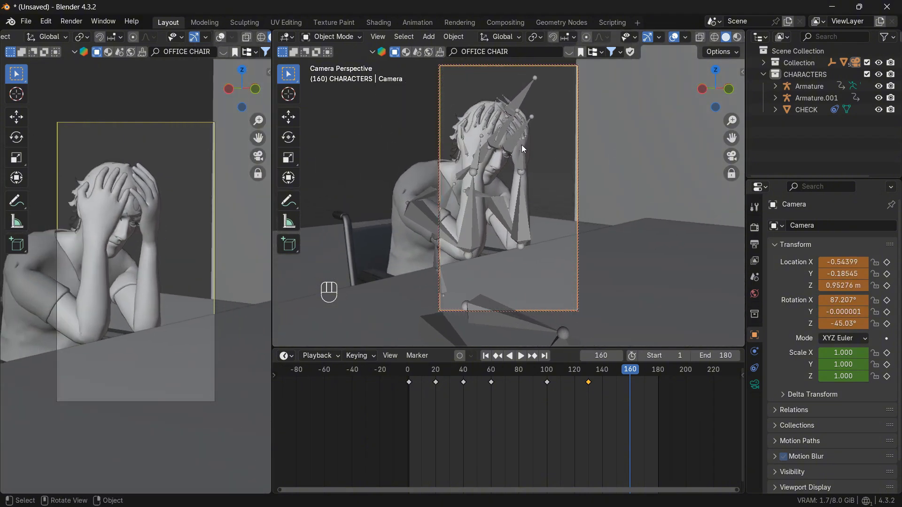
pyautogui.moveTo(523, 149); pyautogui.dragTo(500, 183, button='middle')
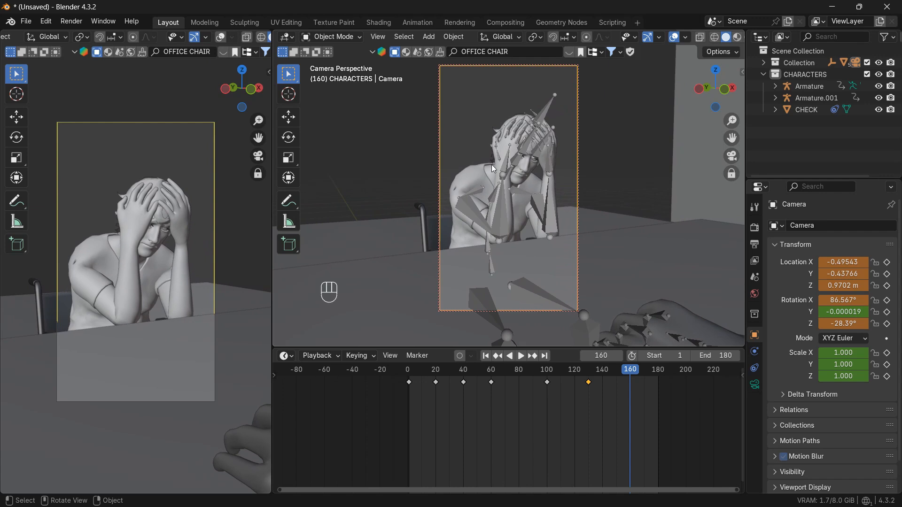
pyautogui.press('i')
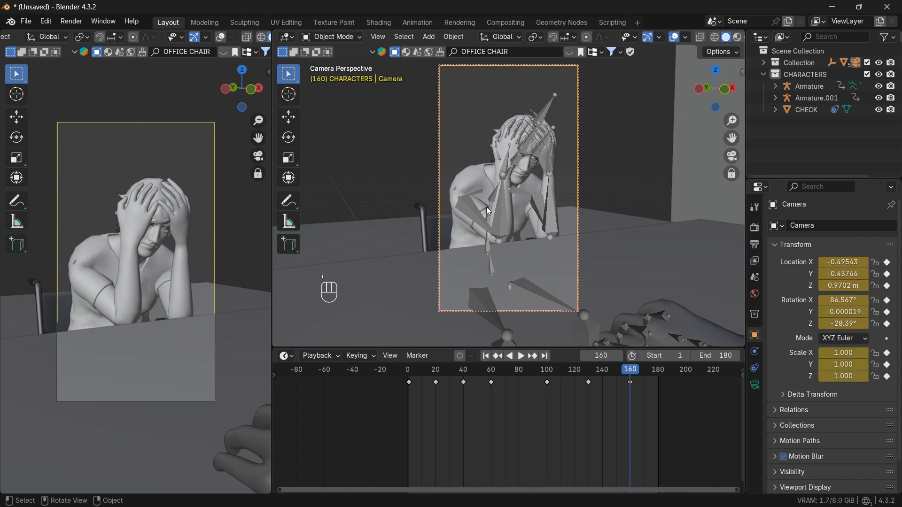
# Set the animation's end frame to 200.
pyautogui.click(719, 353)
pyautogui.write('200')
pyautogui.press('Return')
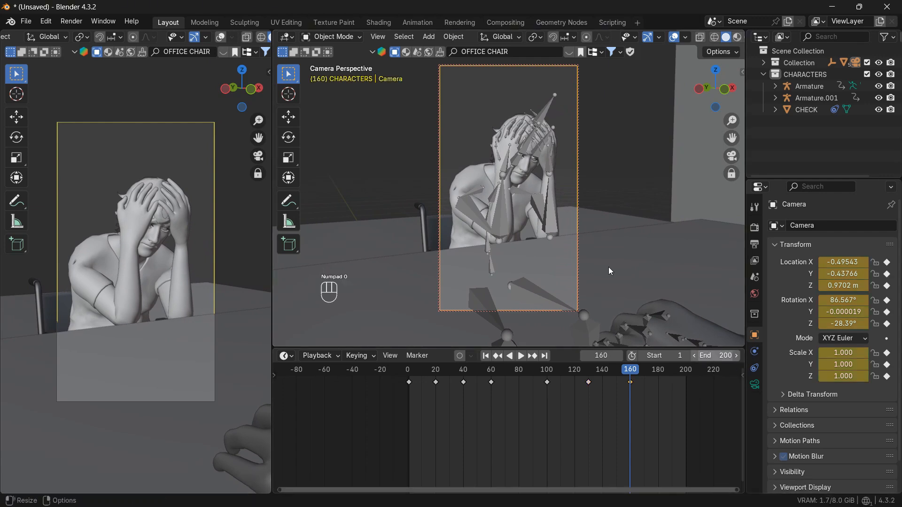
# Play the animation from frame 1, pausing along the way, to review the camera moves.
pyautogui.click(487, 355)
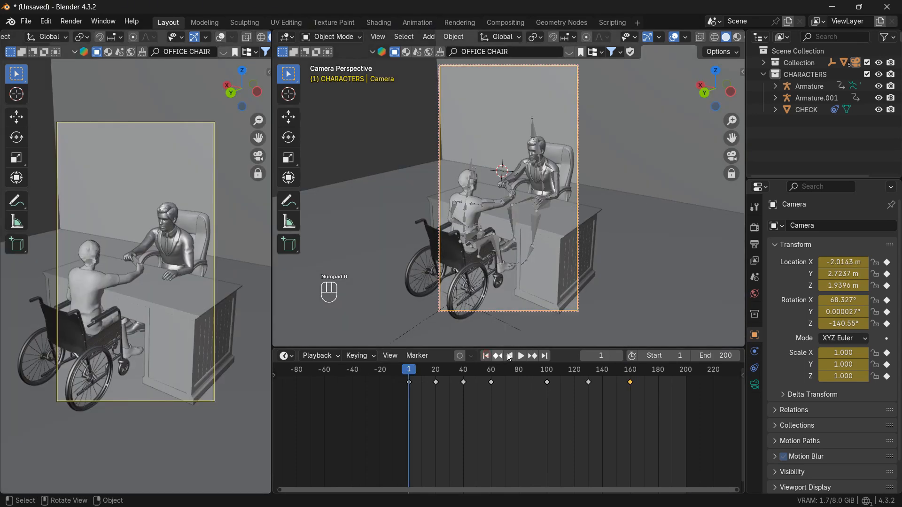
pyautogui.click(521, 355)
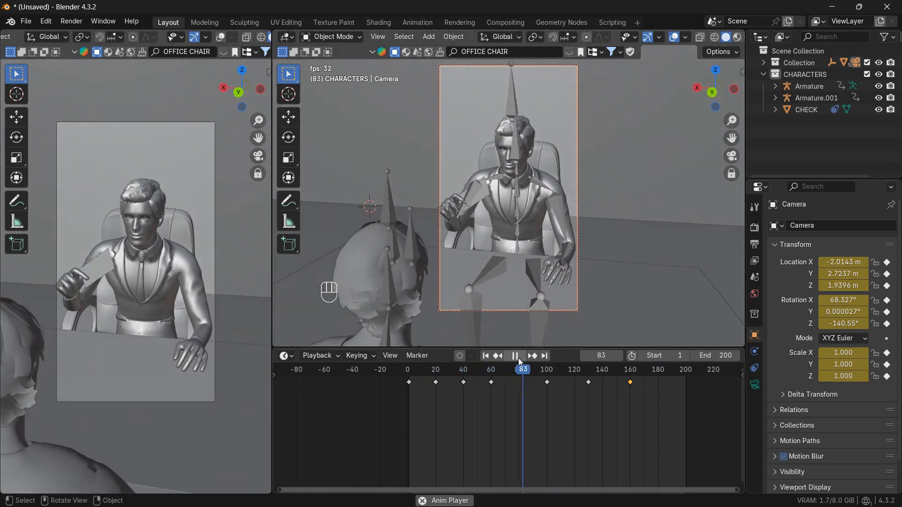
pyautogui.click(518, 359)
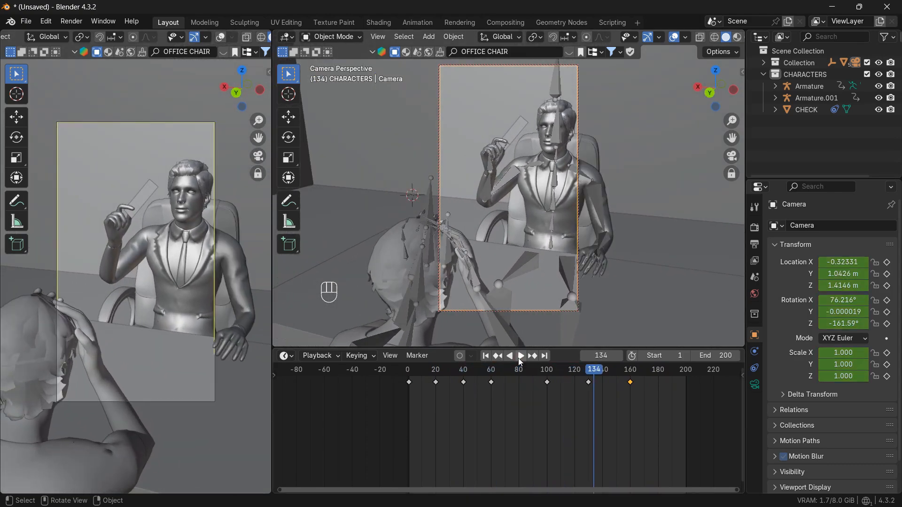
pyautogui.click(520, 357)
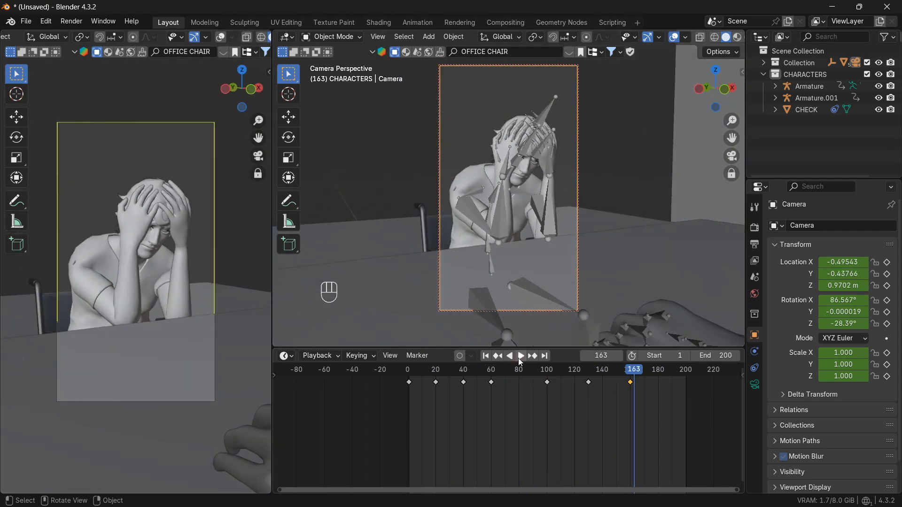
pyautogui.click(519, 359)
pyautogui.click(518, 358)
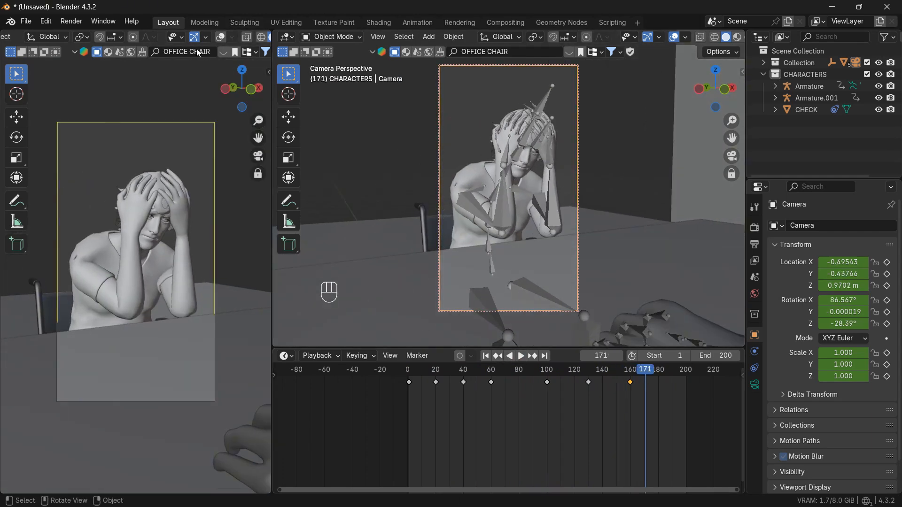
# Switch the narrow camera preview to Rendered shading and scrub the timeline back to frame 8.
pyautogui.scroll(-3, 244, 41)
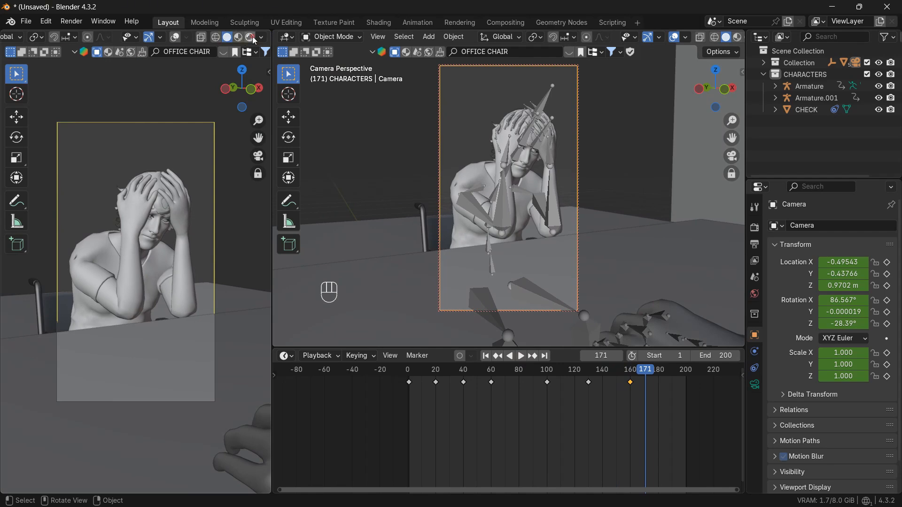
pyautogui.click(254, 40)
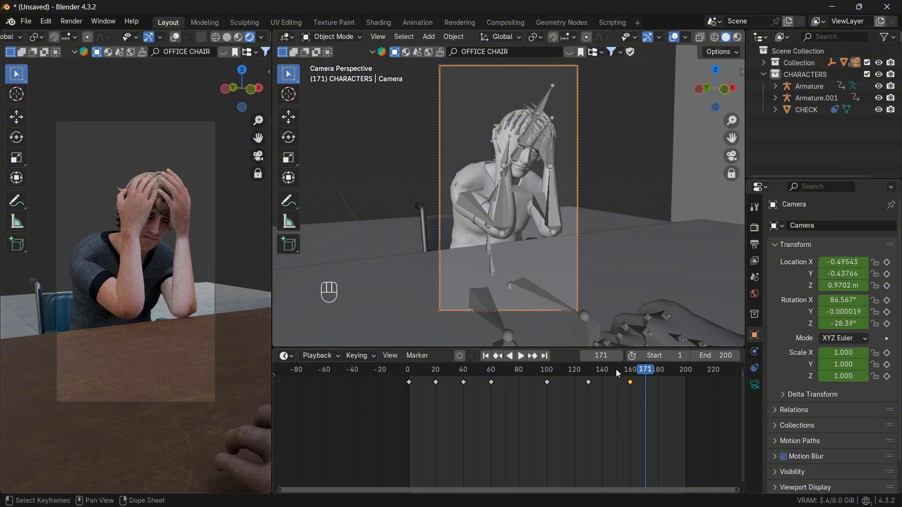
pyautogui.moveTo(616, 369); pyautogui.dragTo(417, 371)
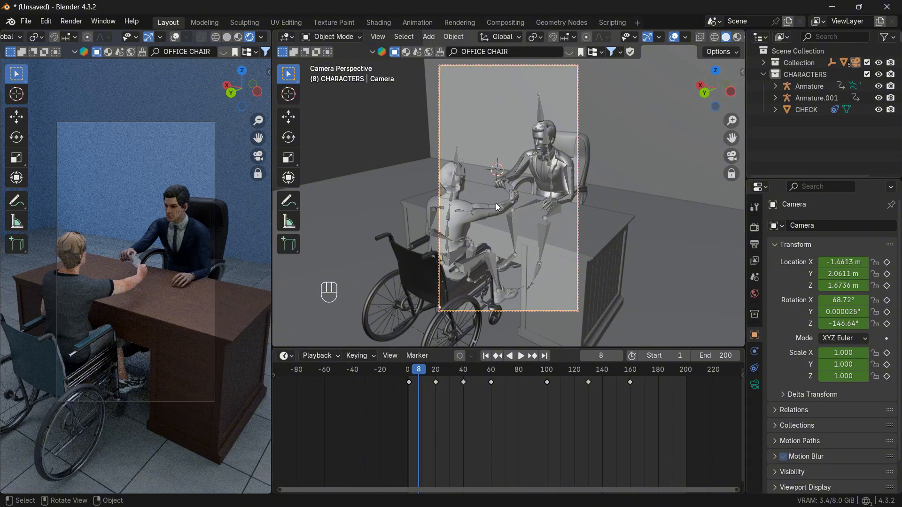
pyautogui.click(496, 216)
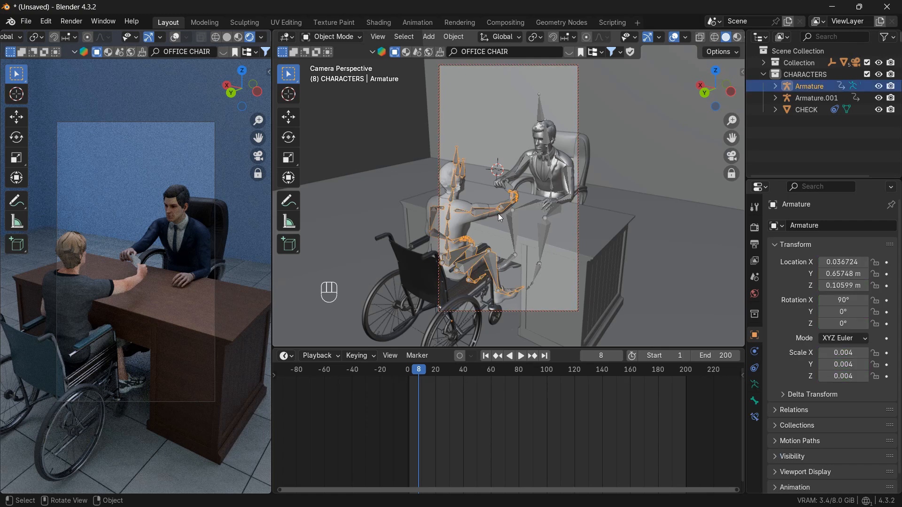
pyautogui.press('/')
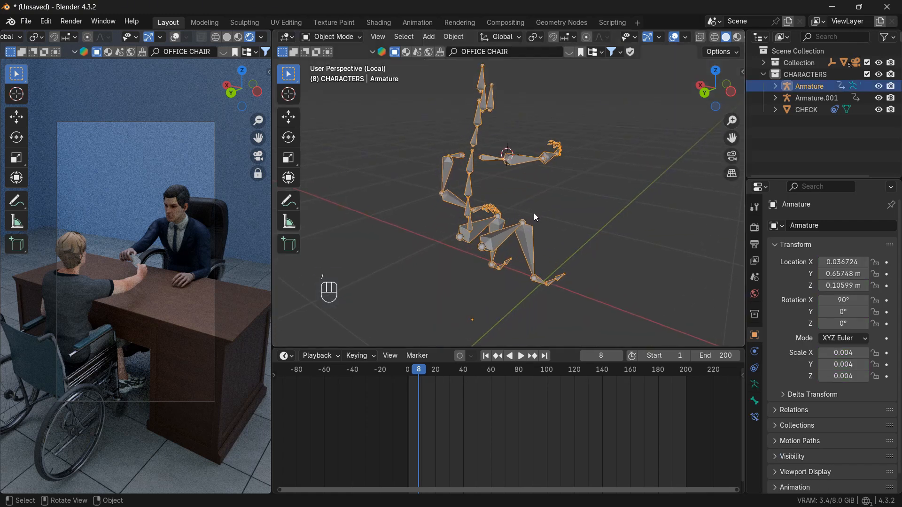
pyautogui.press('/')
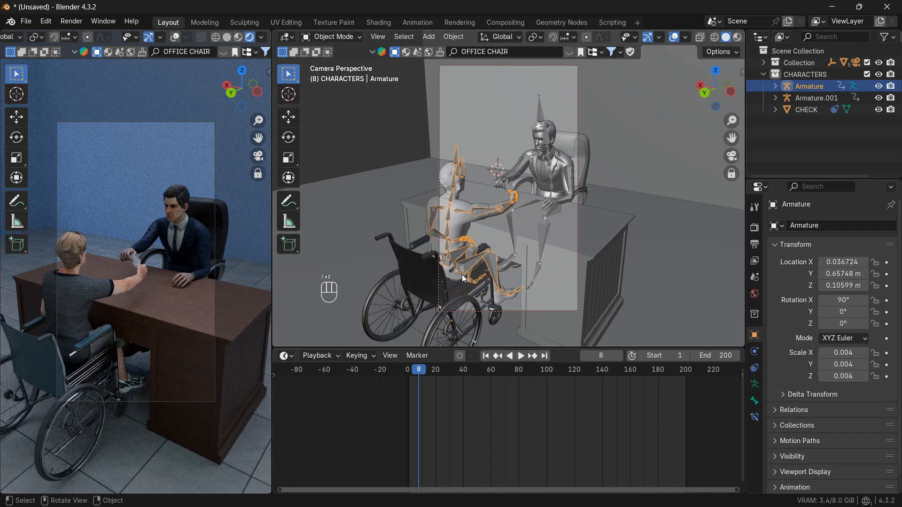
# Isolate the wheelchair character's body together with its armature and shoes in Local View.
pyautogui.click(731, 92)
pyautogui.scroll(5, 620, 204)
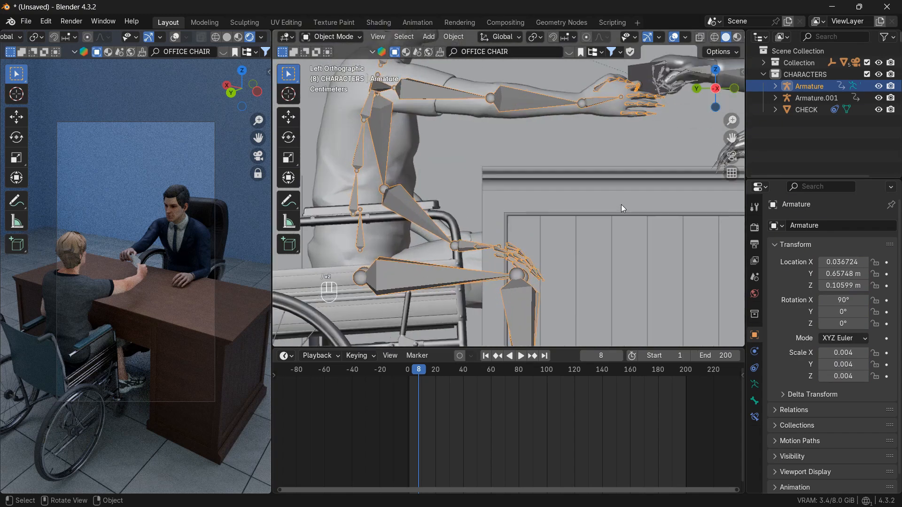
pyautogui.keyDown('shift'); pyautogui.moveTo(454, 192); pyautogui.dragTo(618, 227, button='middle'); pyautogui.keyUp('shift')
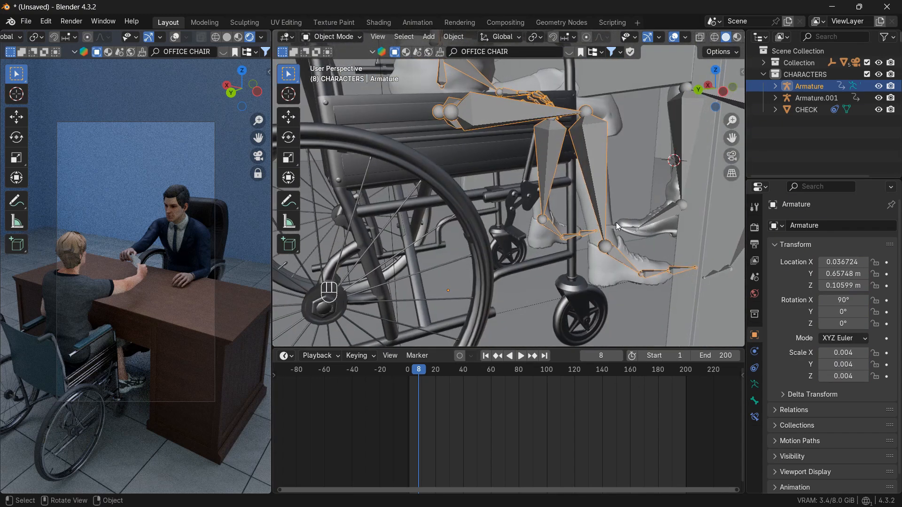
pyautogui.click(591, 214)
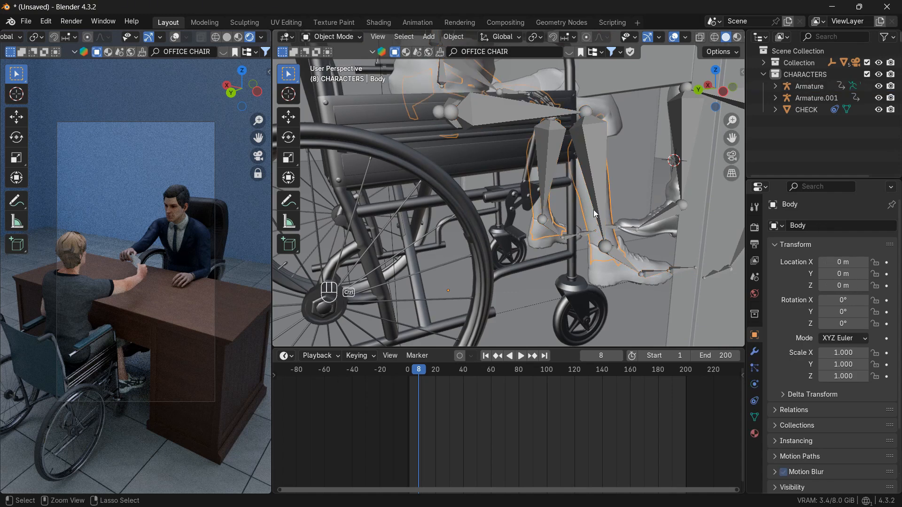
pyautogui.press('ctrl+KP_Add')
pyautogui.press('ctrl+KP_Add')
pyautogui.press('ctrl+KP_Add')
pyautogui.press('ctrl+KP_Add')
pyautogui.press('/')
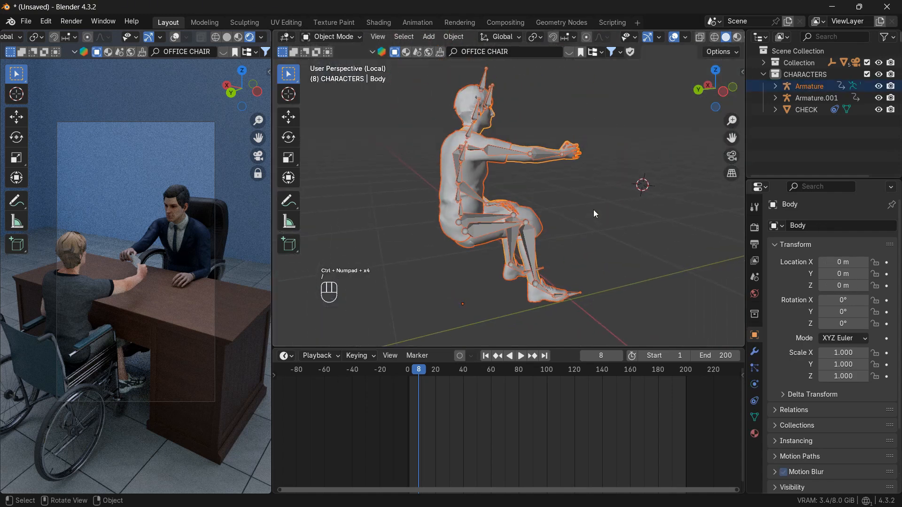
# Delete the shoes from the isolated wheelchair character, working from the left orthographic view.
pyautogui.click(593, 210)
pyautogui.scroll(3, 594, 210)
pyautogui.click(723, 94)
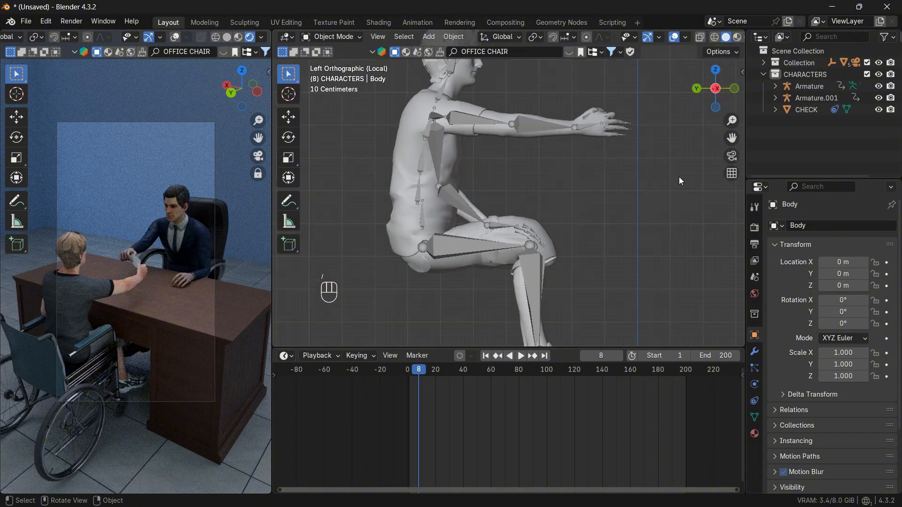
pyautogui.keyDown('shift'); pyautogui.moveTo(674, 181); pyautogui.dragTo(662, 83, button='middle'); pyautogui.keyUp('shift')
pyautogui.scroll(1, 551, 234)
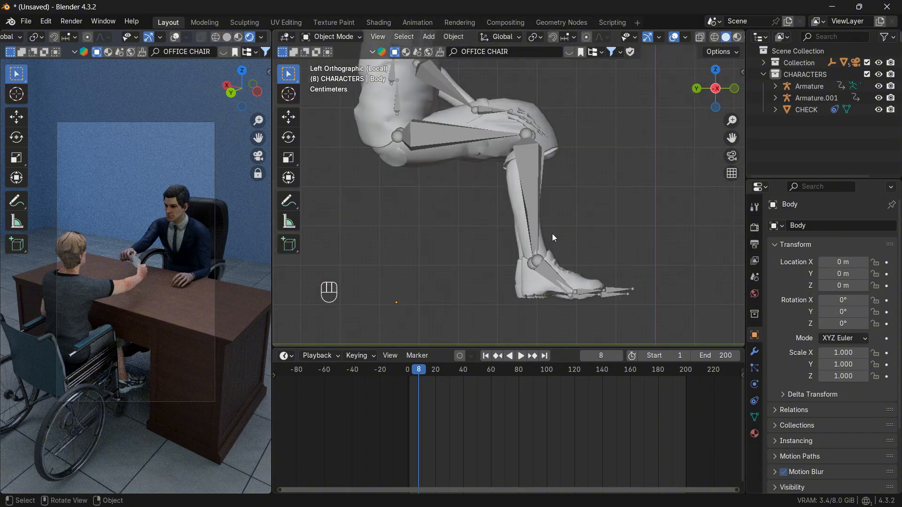
pyautogui.click(568, 280)
pyautogui.press('Delete')
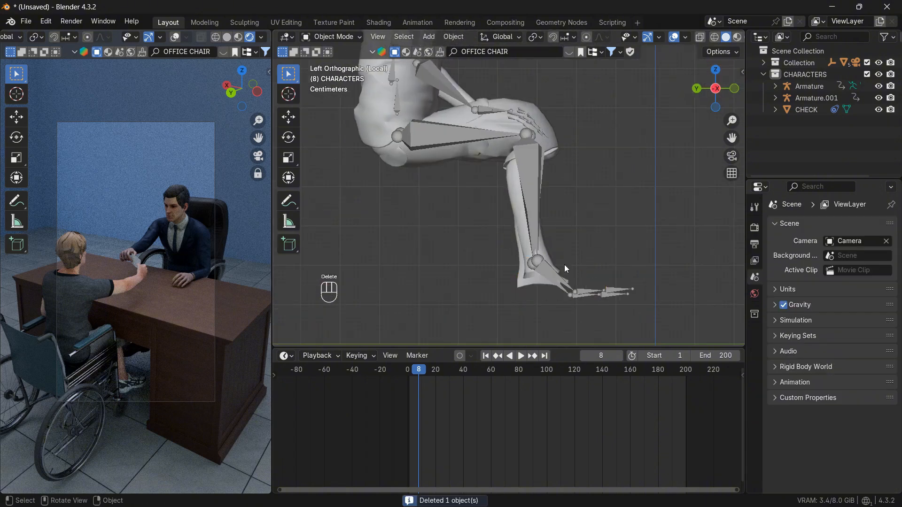
# Open the wheelchair character's Body mesh for editing and turn on X-ray display.
pyautogui.click(527, 238)
pyautogui.scroll(-3, 525, 233)
pyautogui.press('Tab')
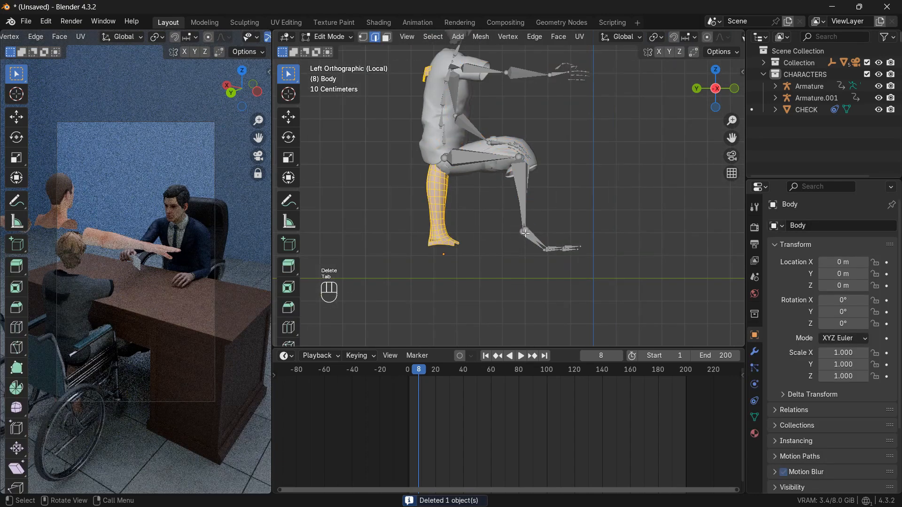
pyautogui.scroll(4, 525, 230)
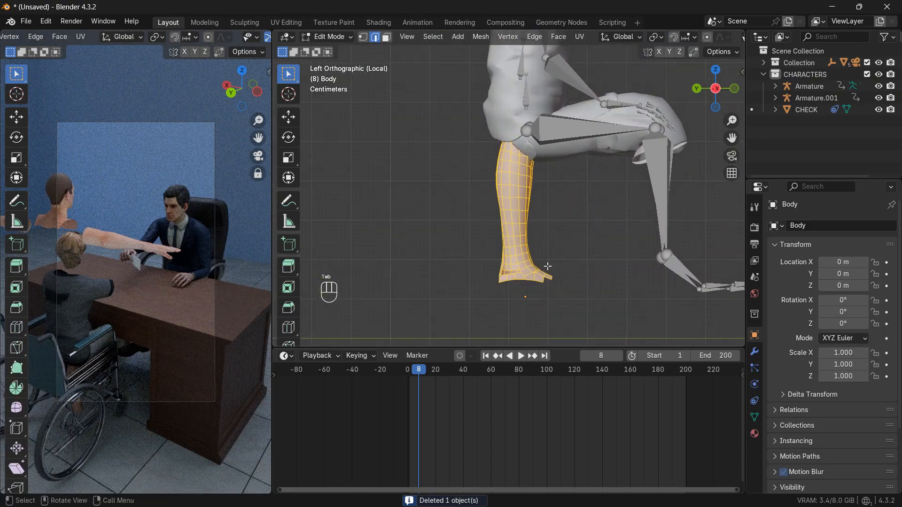
pyautogui.scroll(-6, 667, 37)
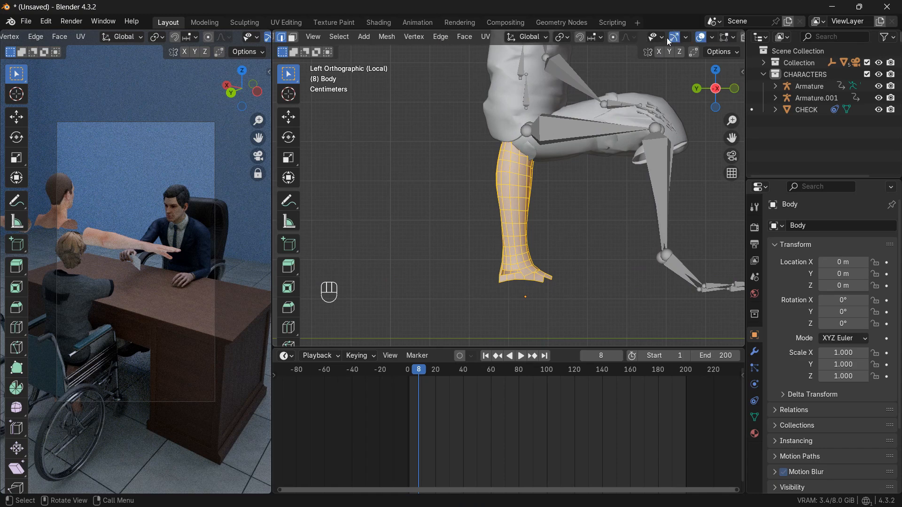
pyautogui.click(675, 39)
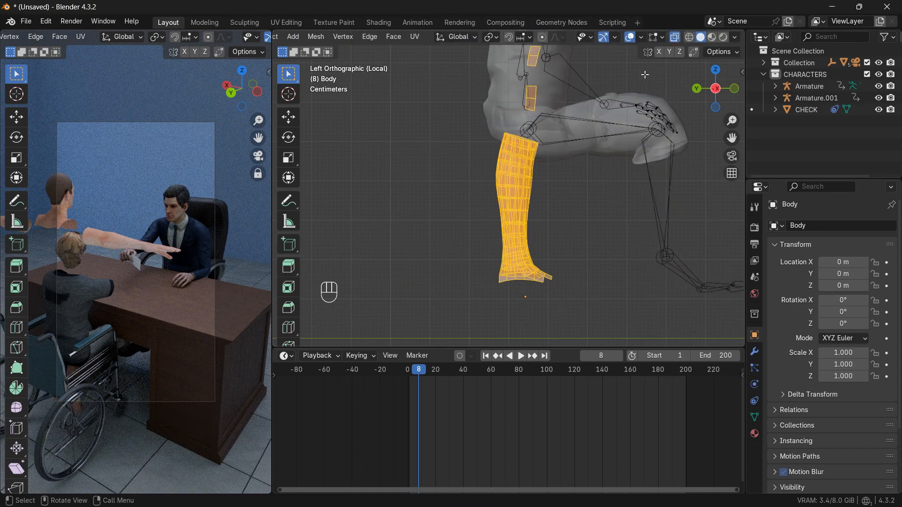
# Select the feet of the Body mesh, grow the selection up to mid-calf, delete that geometry, and return to Object Mode.
pyautogui.press('b')
pyautogui.moveTo(574, 256); pyautogui.dragTo(470, 324)
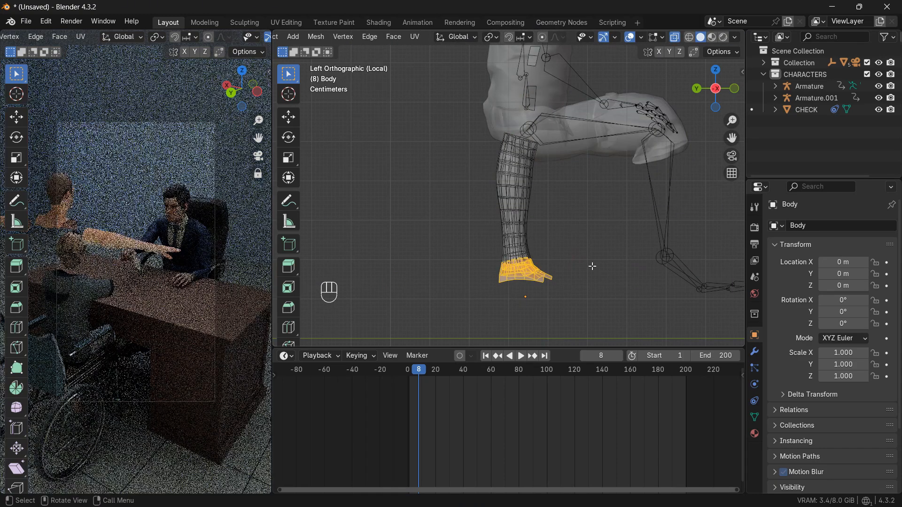
pyautogui.press('ctrl+KP_Add')
pyautogui.press('ctrl+KP_Add')
pyautogui.press('ctrl+KP_Add')
pyautogui.press('ctrl+KP_Add')
pyautogui.press('ctrl+KP_Add')
pyautogui.press('ctrl+KP_Add')
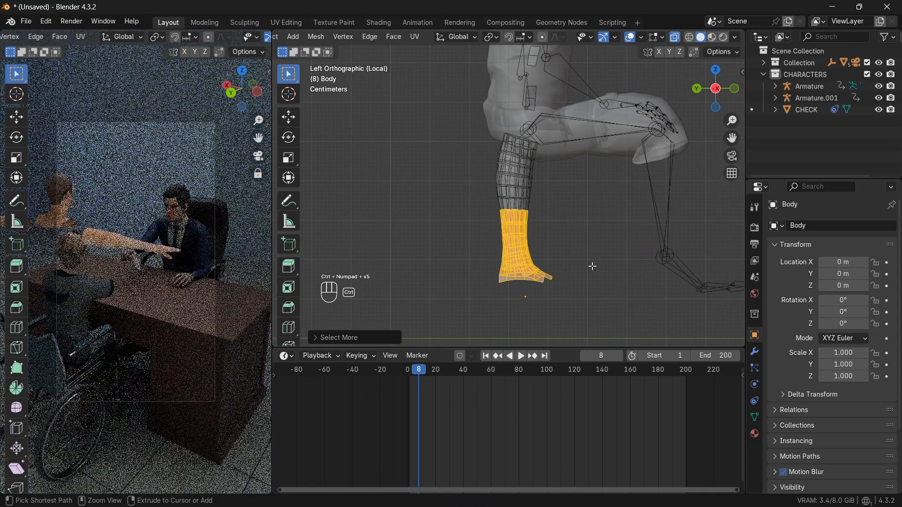
pyautogui.press('x')
pyautogui.click(568, 214)
pyautogui.press('Tab')
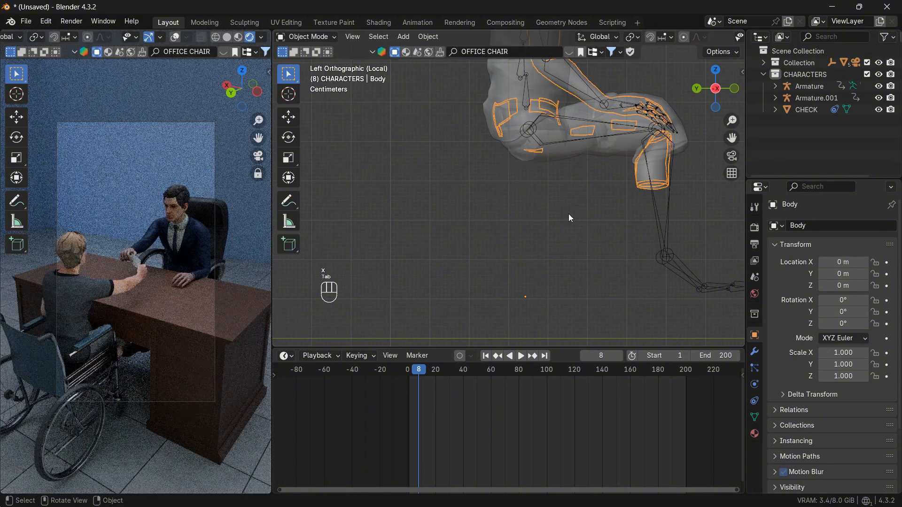
# Turn off X-ray display and leave Local View to bring back the full office scene.
pyautogui.scroll(-5, 686, 42)
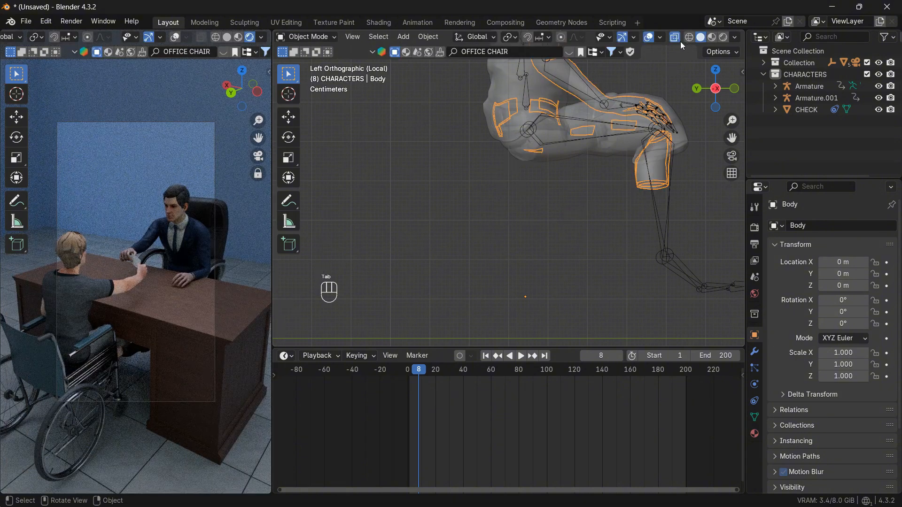
pyautogui.click(676, 39)
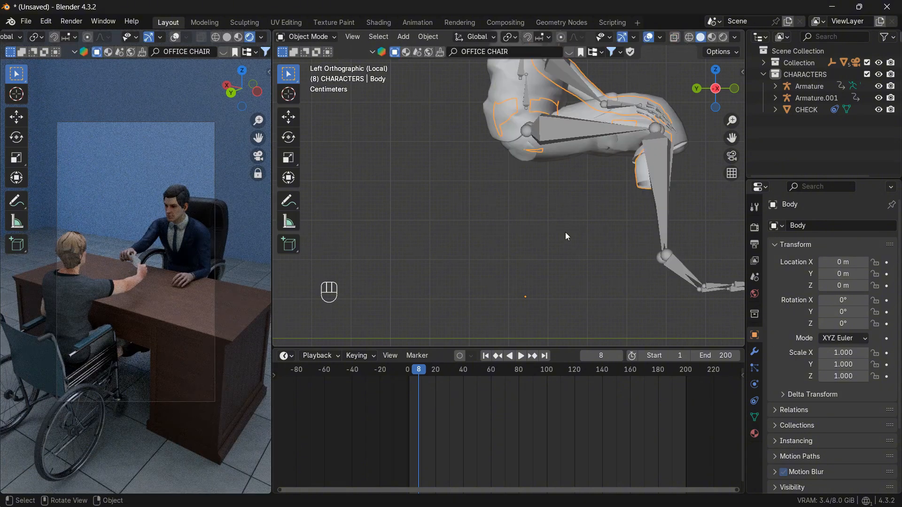
pyautogui.press('KP_Divide')
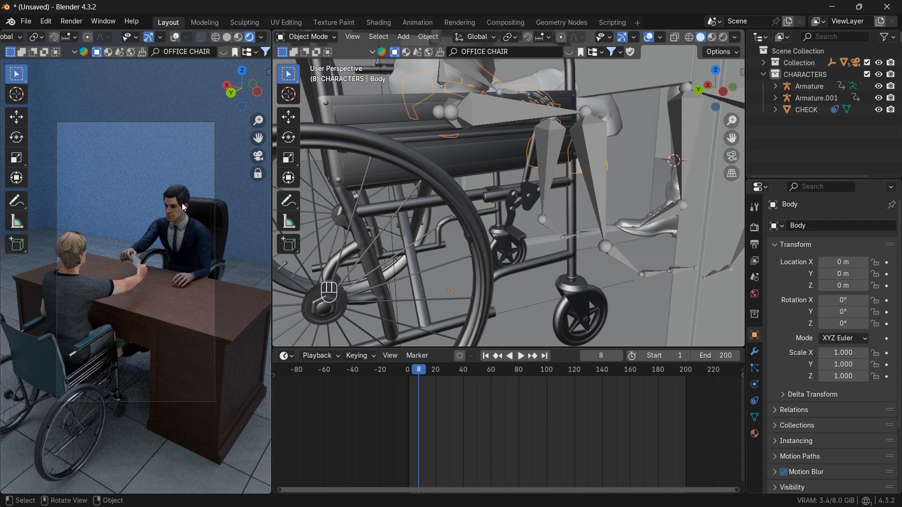
# Select the wall object Plane.001 behind the desk and open it in Edit Mode with the whole room in view.
pyautogui.click(125, 175)
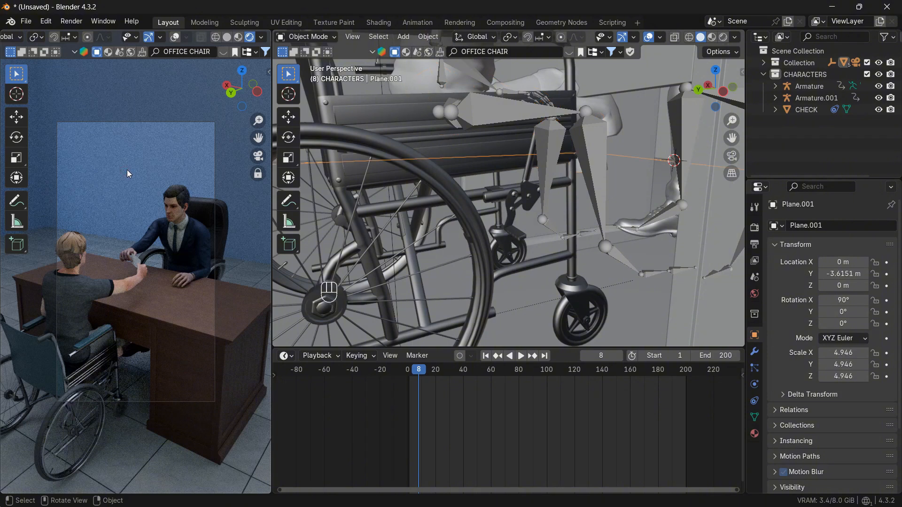
pyautogui.click(729, 157)
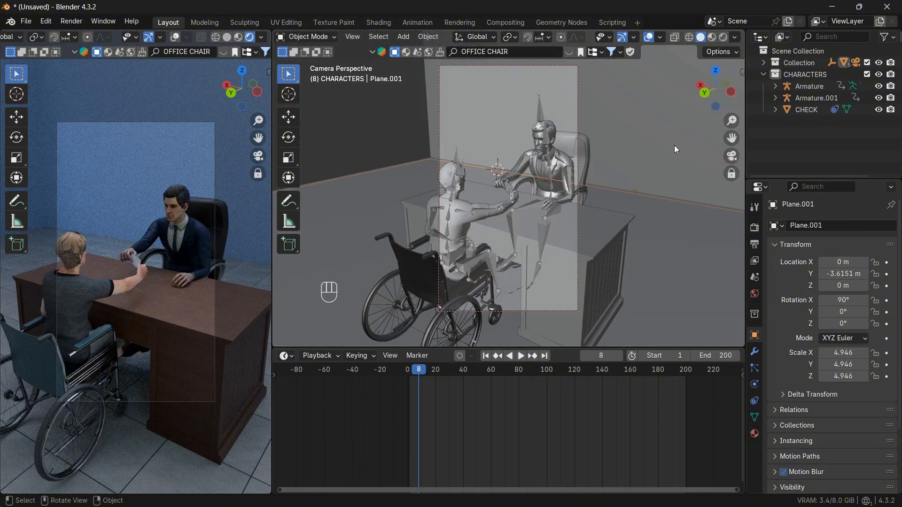
pyautogui.click(734, 155)
pyautogui.moveTo(676, 165); pyautogui.dragTo(335, 206, button='middle')
pyautogui.scroll(-10, 535, 114)
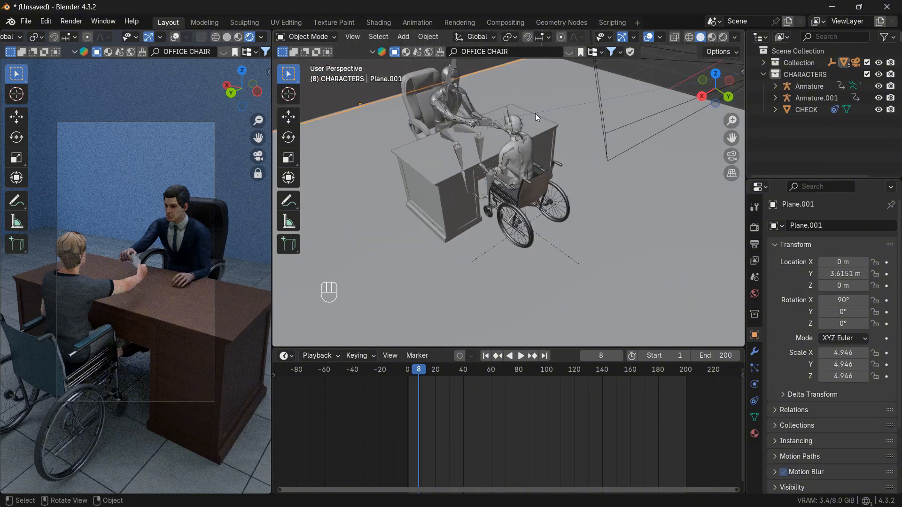
pyautogui.moveTo(552, 115); pyautogui.dragTo(533, 216, button='middle')
pyautogui.scroll(-3, 479, 176)
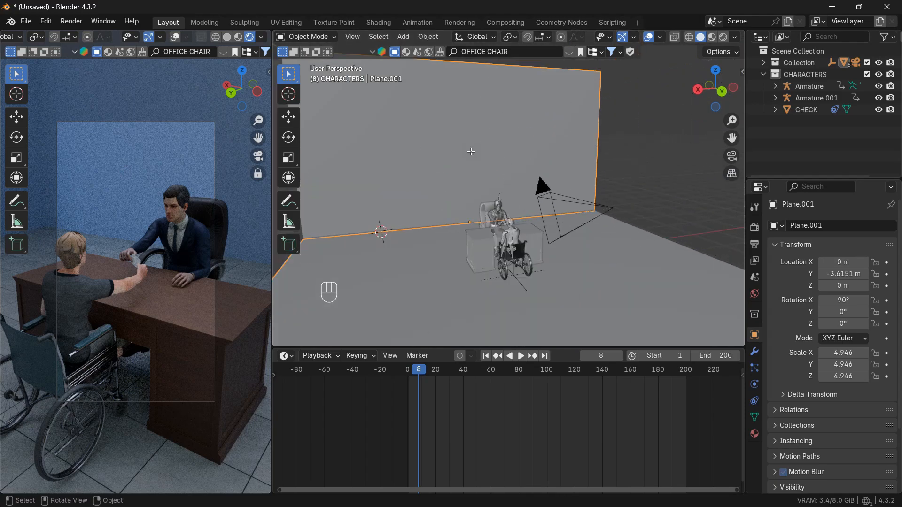
pyautogui.press('Tab')
pyautogui.moveTo(478, 151); pyautogui.dragTo(488, 150, button='middle')
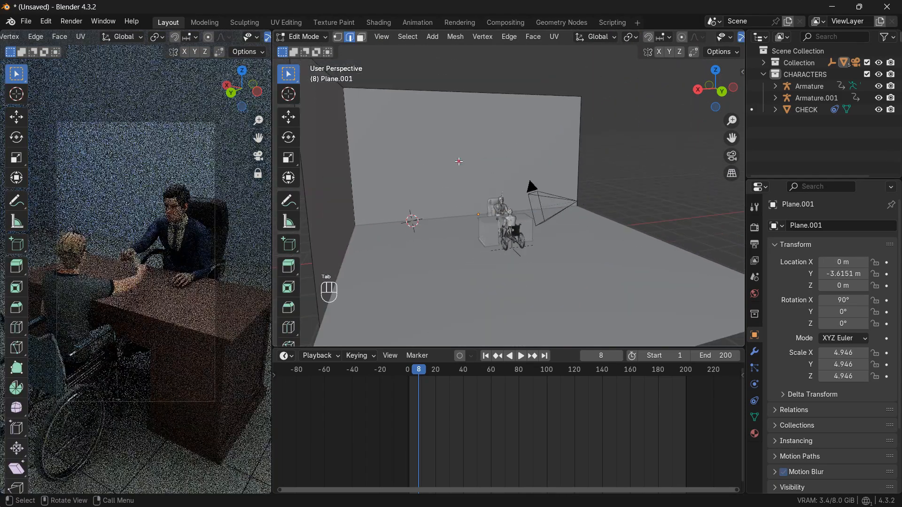
# Inset the back wall's face and narrow the inset panel along the X axis to a window-like rectangle.
pyautogui.press('3')
pyautogui.click(458, 161)
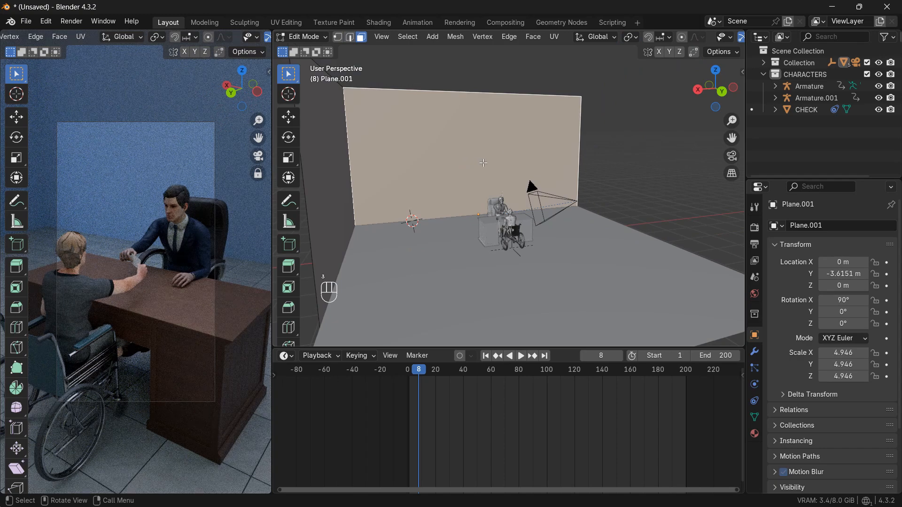
pyautogui.press('i')
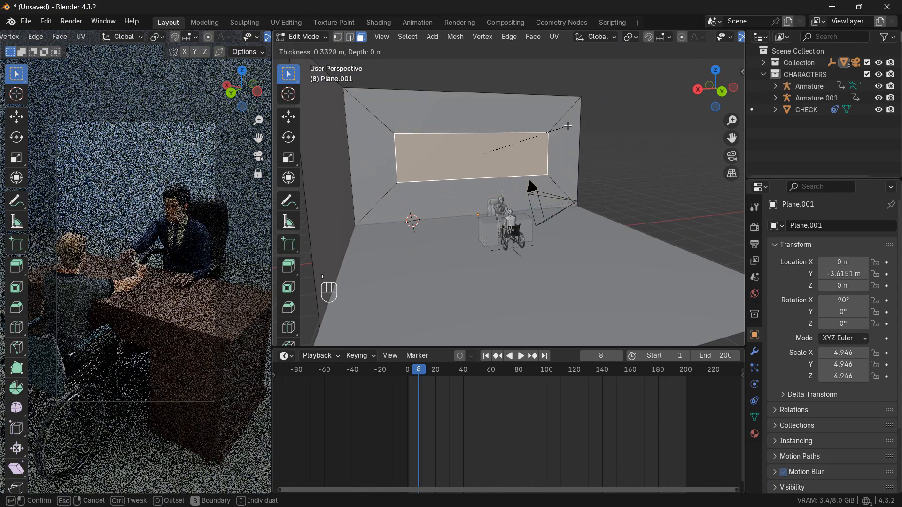
pyautogui.click(597, 130)
pyautogui.press('s')
pyautogui.press('x')
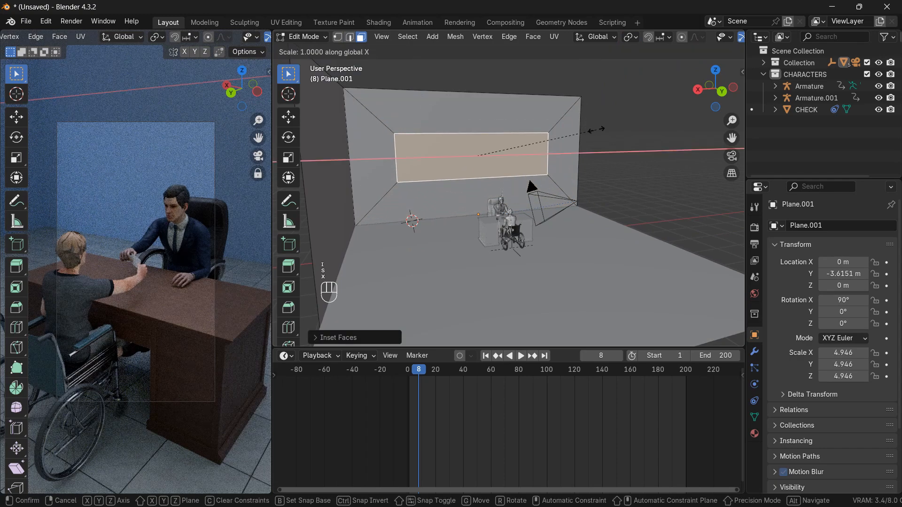
pyautogui.click(529, 140)
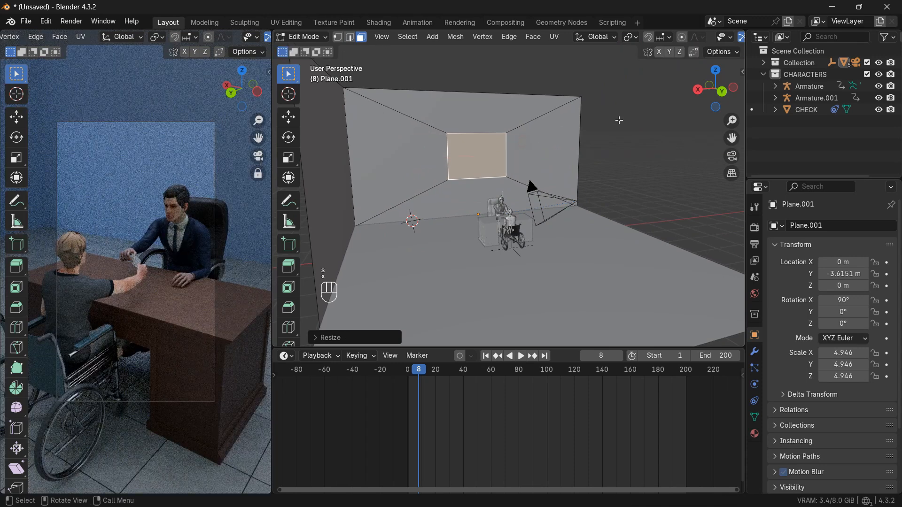
# In the camera view, lower the inset wall panel along Z and shift it along X behind the seated businessman.
pyautogui.click(731, 157)
pyautogui.press('g')
pyautogui.press('z')
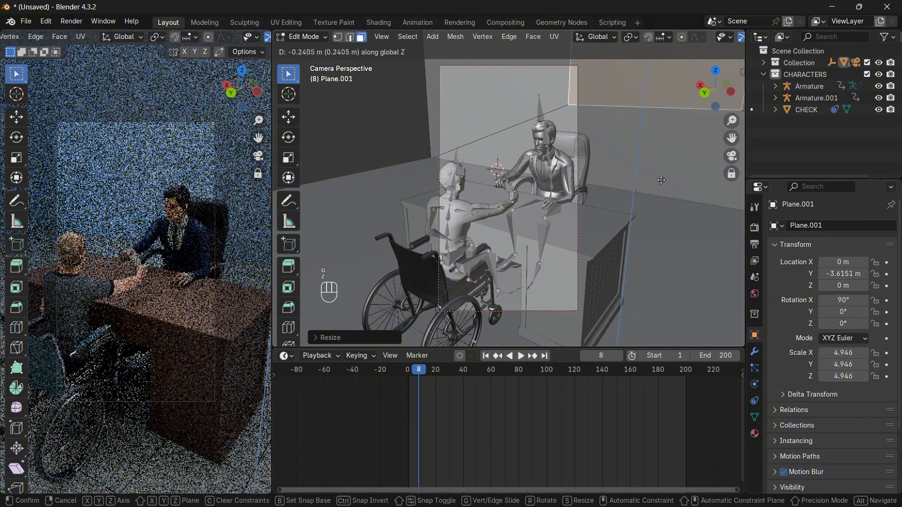
pyautogui.click(657, 214)
pyautogui.press('g')
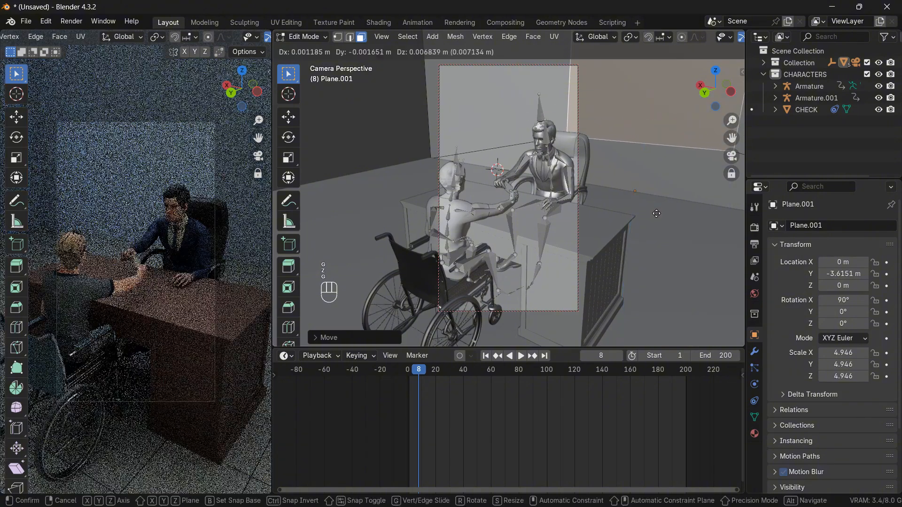
pyautogui.press('x')
pyautogui.click(565, 194)
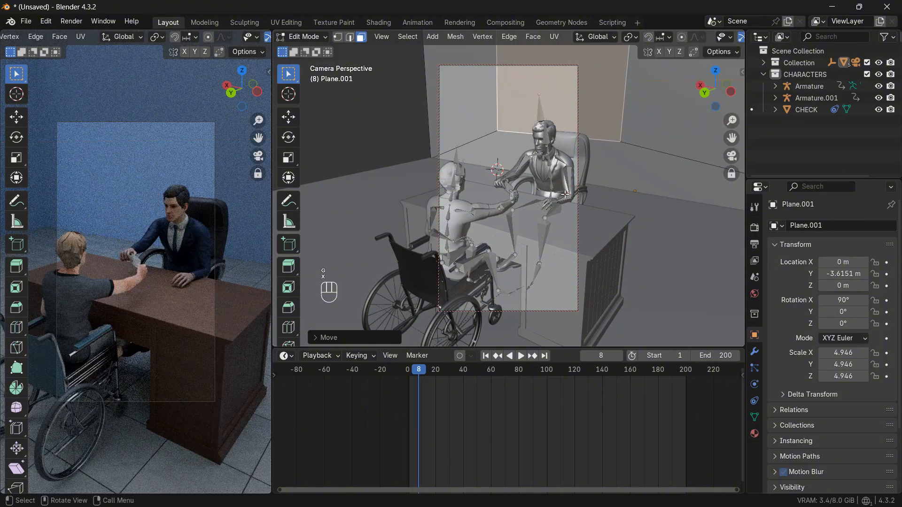
pyautogui.press('g')
pyautogui.press('z')
pyautogui.click(565, 202)
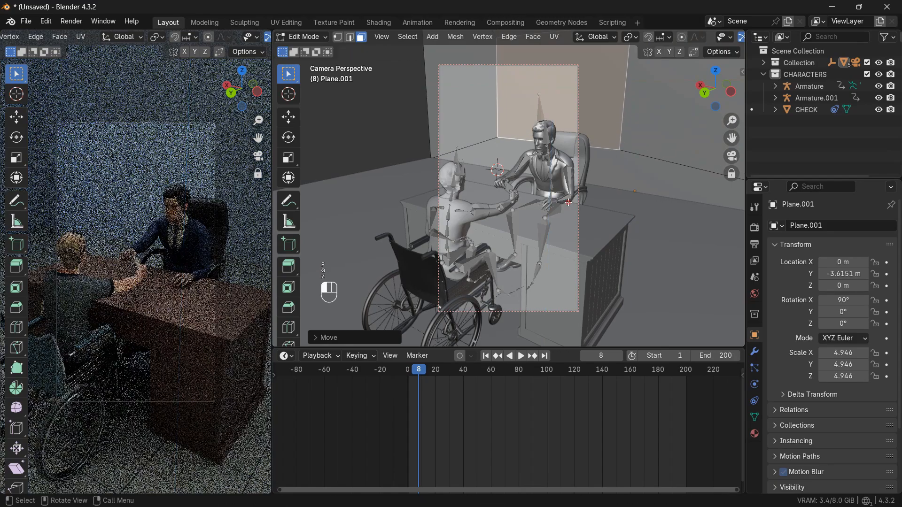
# At frame 66, scale down the inset wall panel and reposition it along X and Z behind the businessman.
pyautogui.click(464, 375)
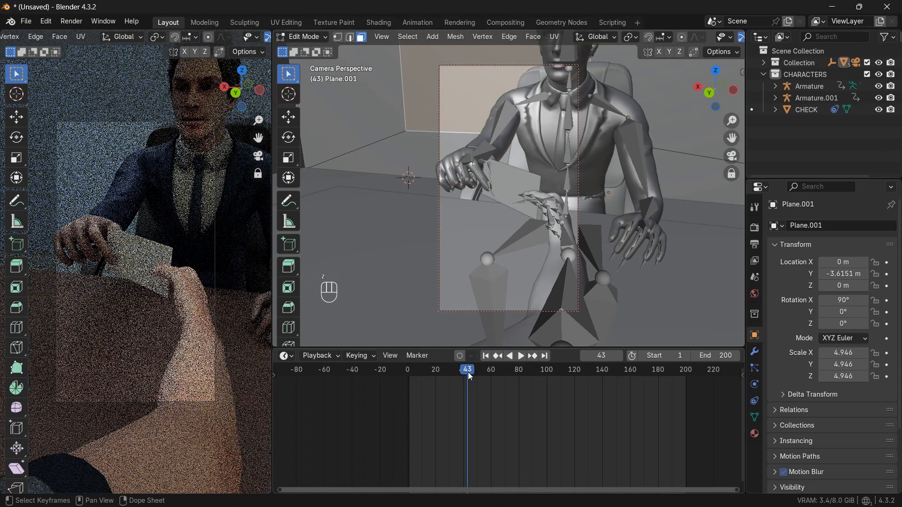
pyautogui.click(499, 371)
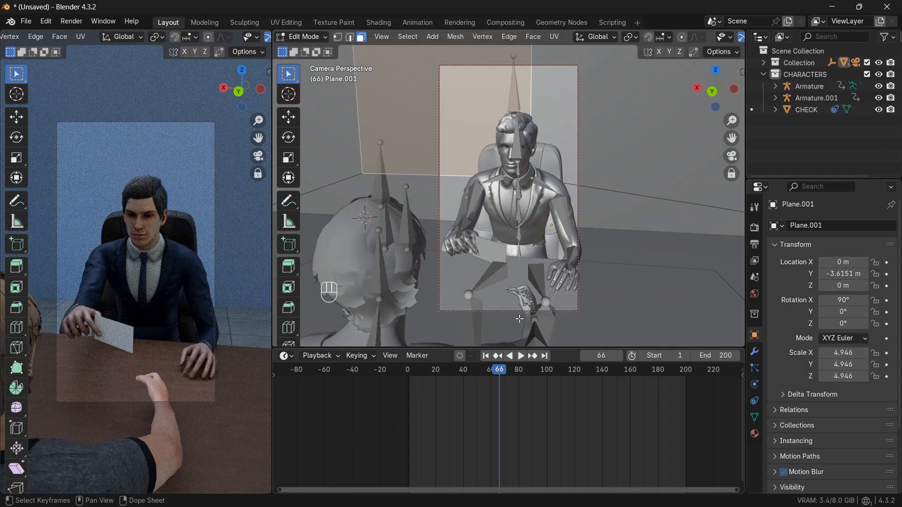
pyautogui.press('s')
pyautogui.click(573, 145)
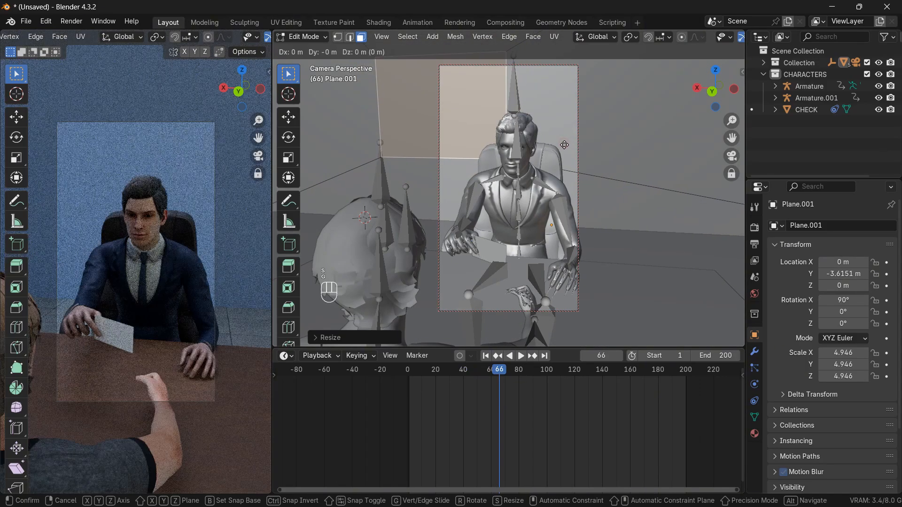
pyautogui.press('g')
pyautogui.press('z')
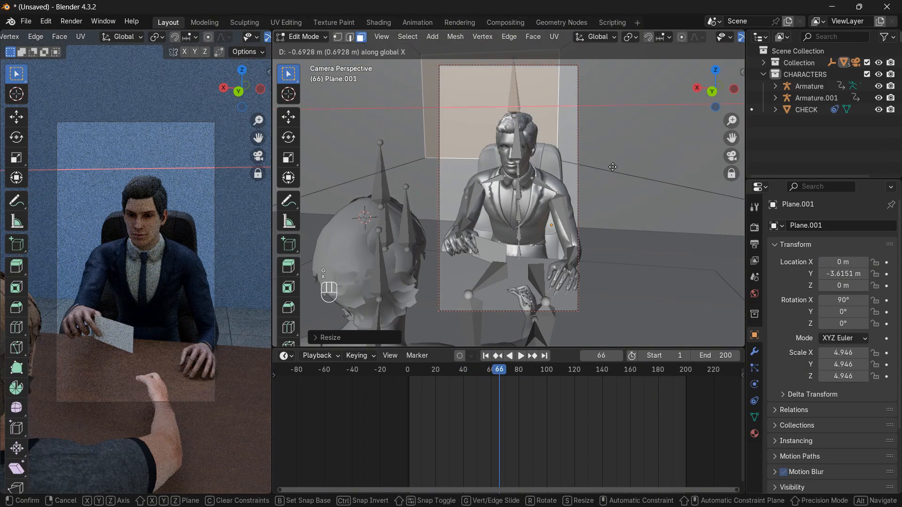
pyautogui.click(625, 198)
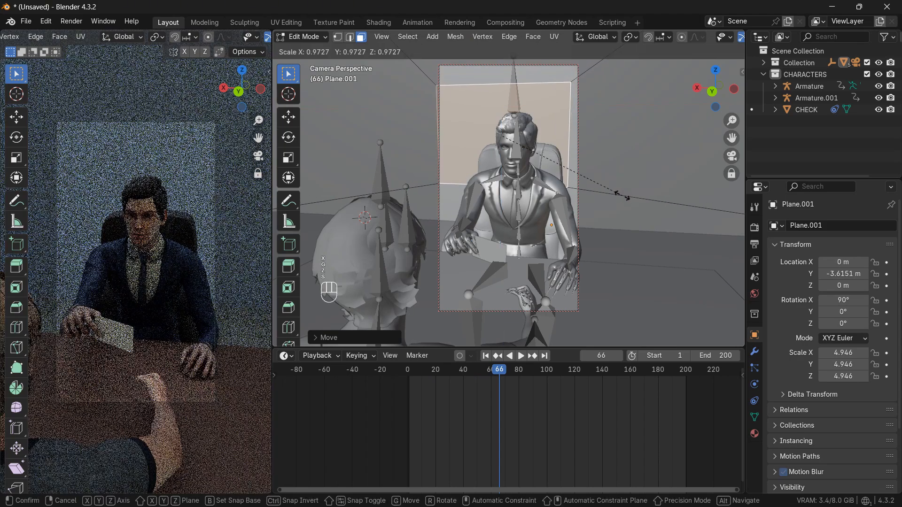
# Widen the inset wall panel along X by a factor of about 1.33 and lower it slightly along Z.
pyautogui.press('s')
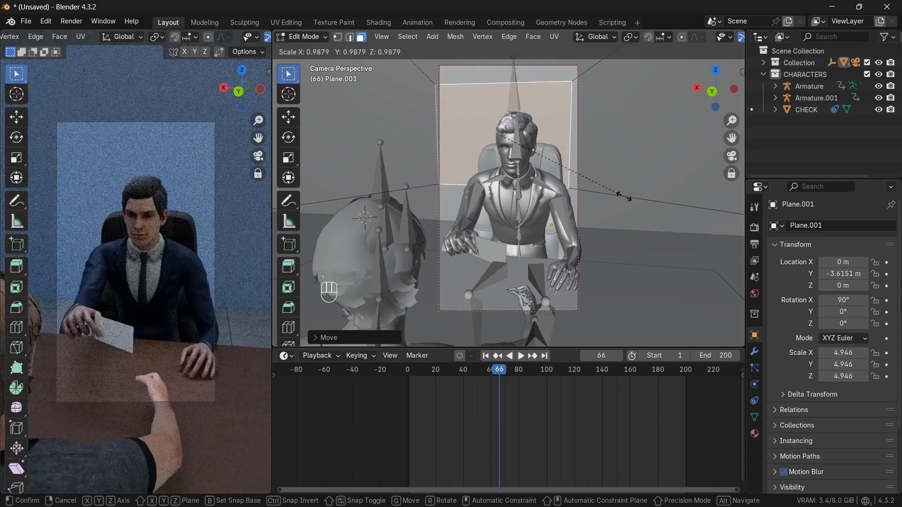
pyautogui.press('x')
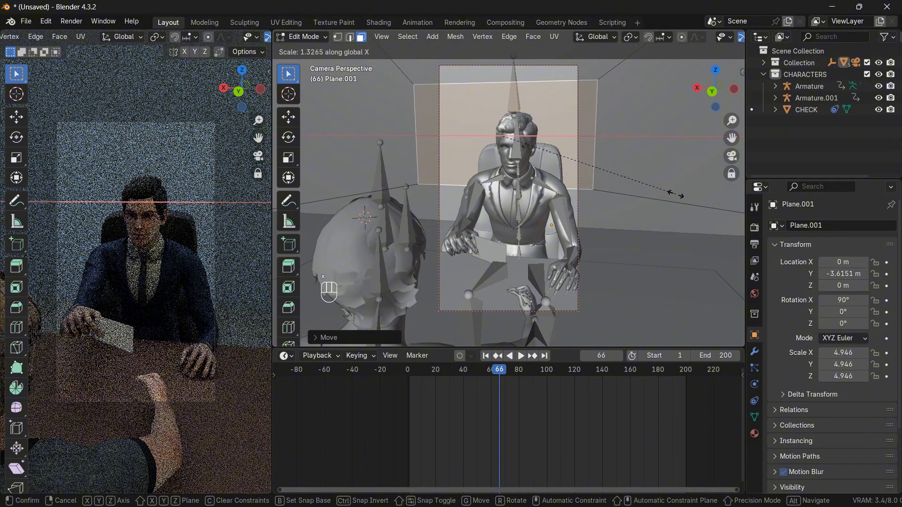
pyautogui.click(675, 193)
pyautogui.press('g')
pyautogui.press('z')
pyautogui.click(675, 197)
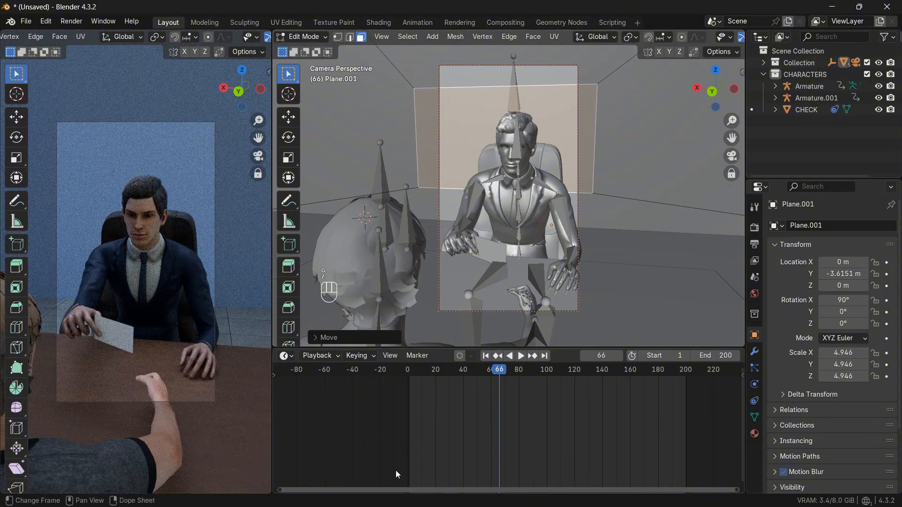
# Return to frame 6, leave the camera view, and extrude the inset panel about 0.3 m into the wall as a window recess.
pyautogui.moveTo(471, 376); pyautogui.dragTo(415, 369)
pyautogui.click(732, 156)
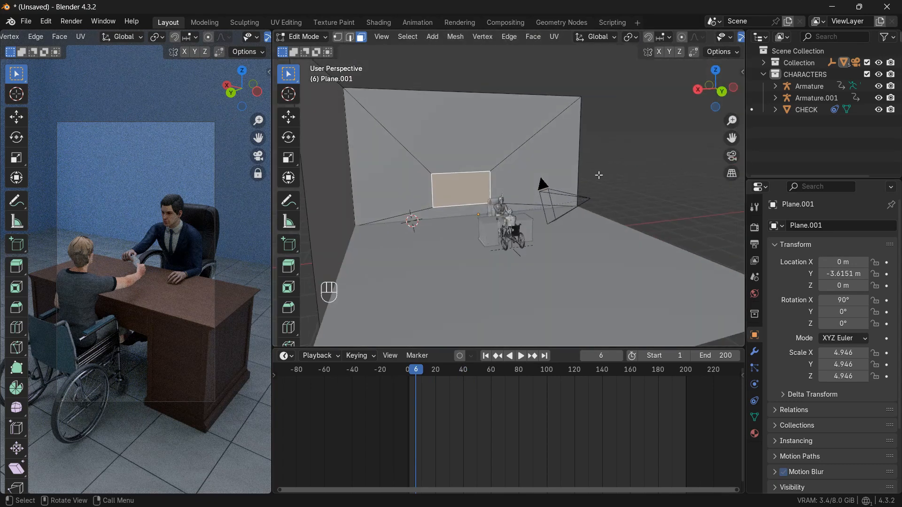
pyautogui.moveTo(730, 98); pyautogui.dragTo(707, 197)
pyautogui.press('e')
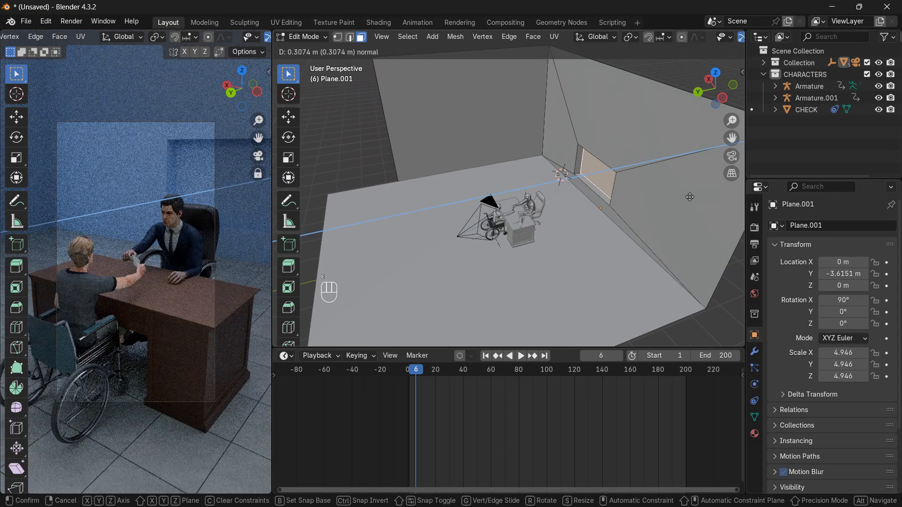
pyautogui.click(679, 195)
# Separate the recessed window face from the wall into its own object and select it in Object Mode.
pyautogui.press('x')
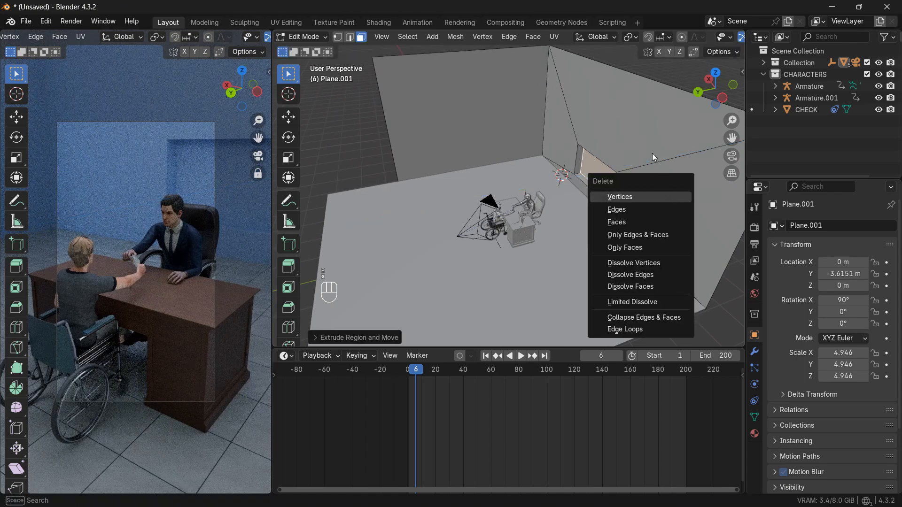
pyautogui.press('space')
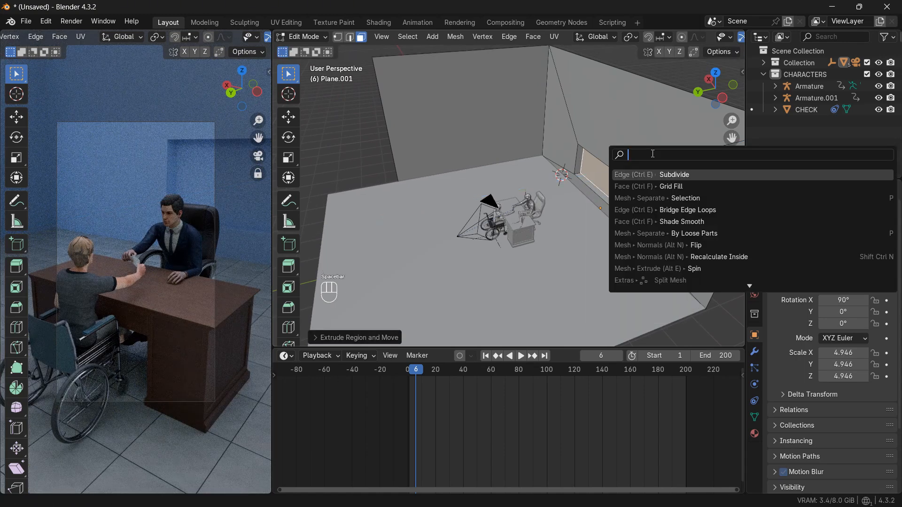
pyautogui.write('SEP')
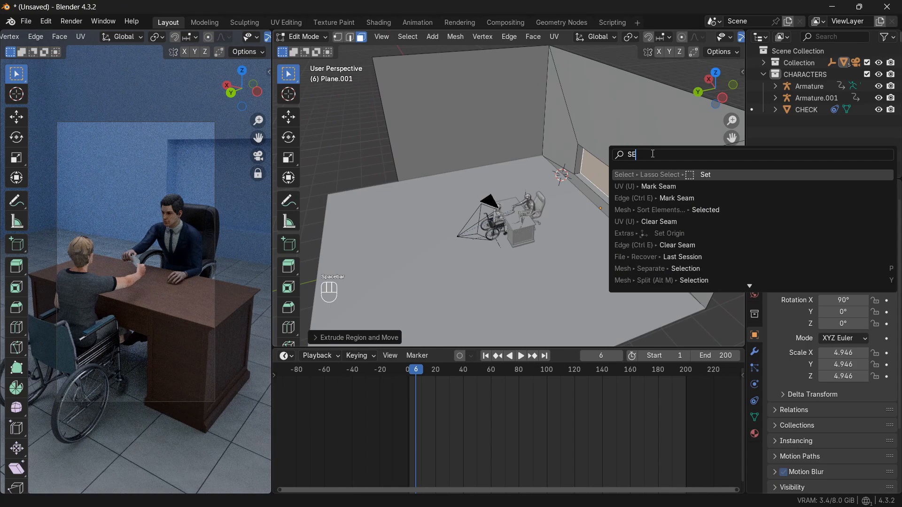
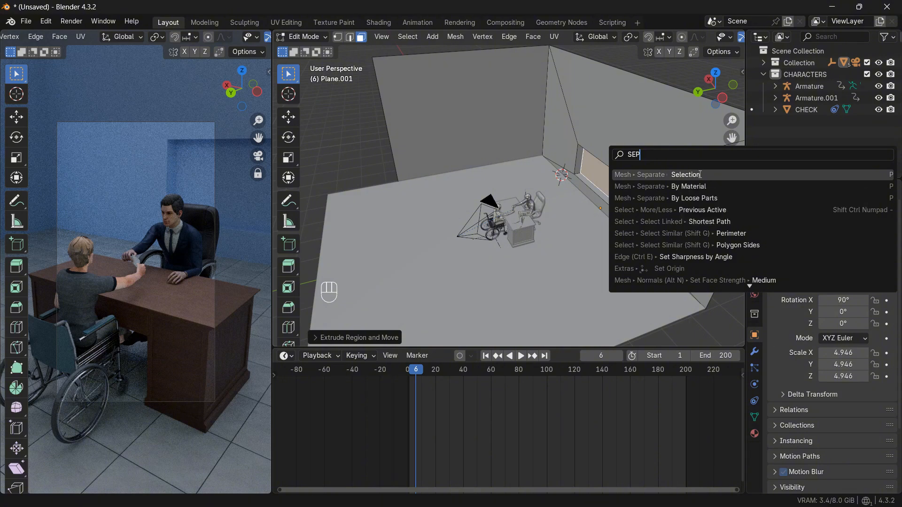
pyautogui.click(669, 174)
pyautogui.press('q')
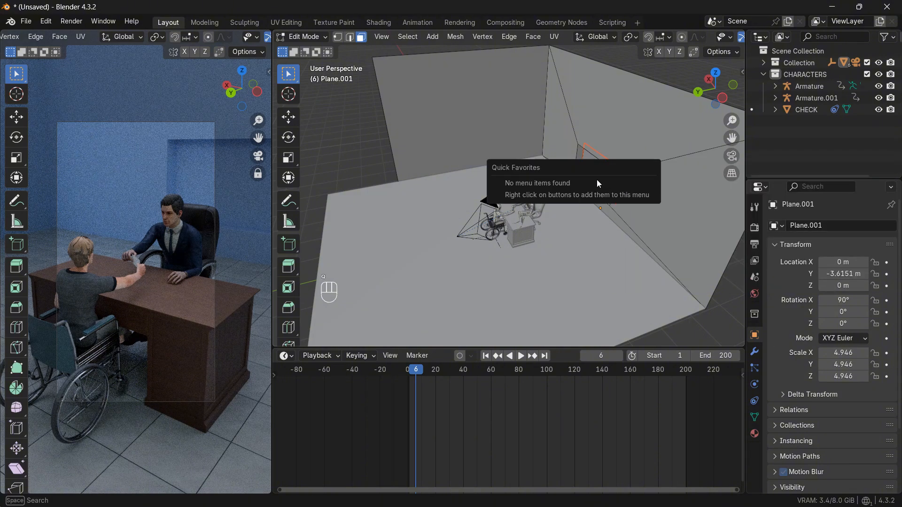
pyautogui.press('Tab')
pyautogui.click(595, 179)
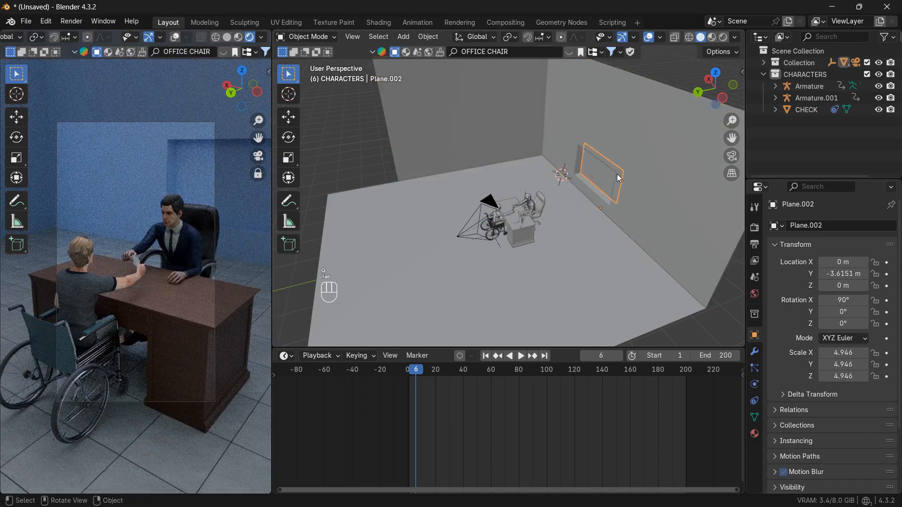
# Move the separated window panel along Y to about -3.39 m, near the front of the recess.
pyautogui.scroll(1, 618, 179)
pyautogui.press('g')
pyautogui.press('y')
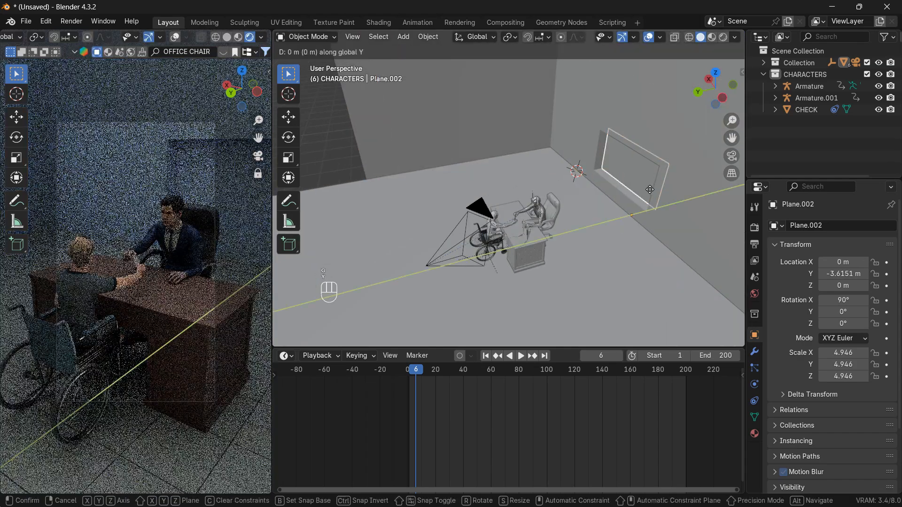
pyautogui.click(649, 198)
# Add seven evenly spaced horizontal loop cuts across the window panel and return to Object Mode.
pyautogui.press('Tab')
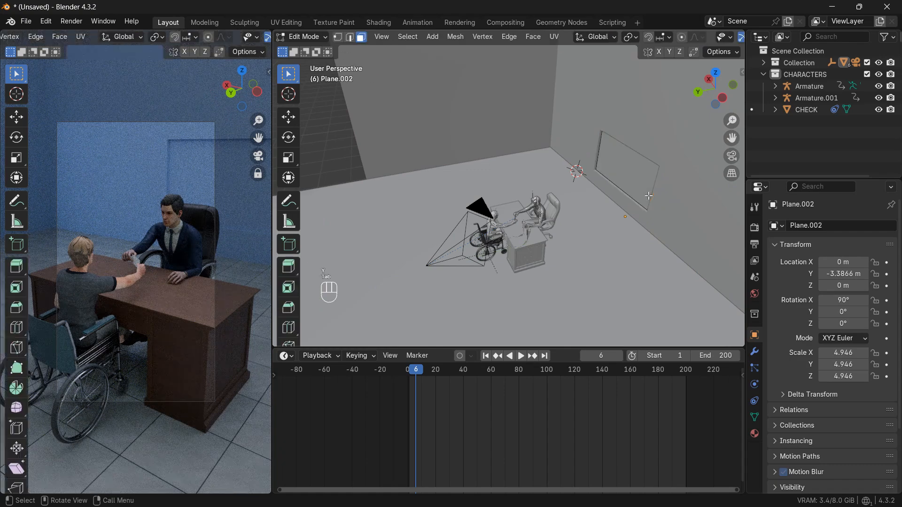
pyautogui.press('a')
pyautogui.press('space')
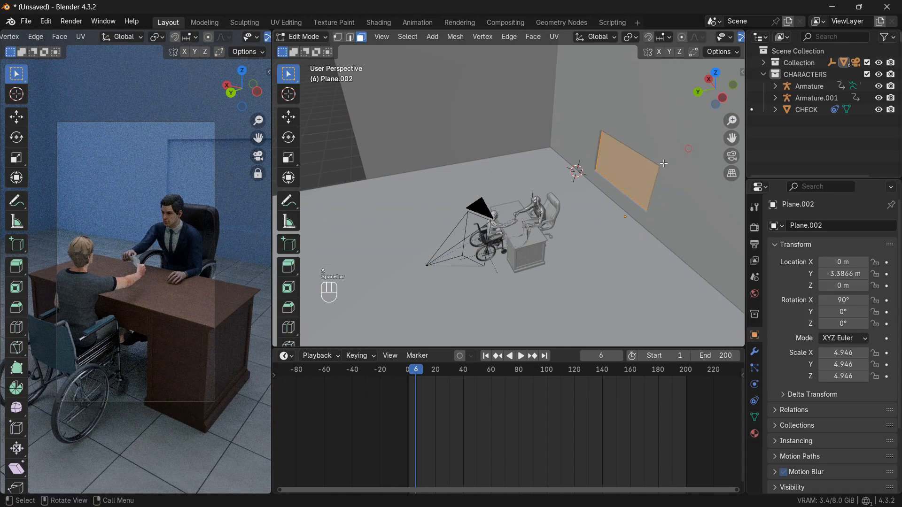
pyautogui.hotkey('ctrl', 'r')
pyautogui.scroll(5, 655, 174)
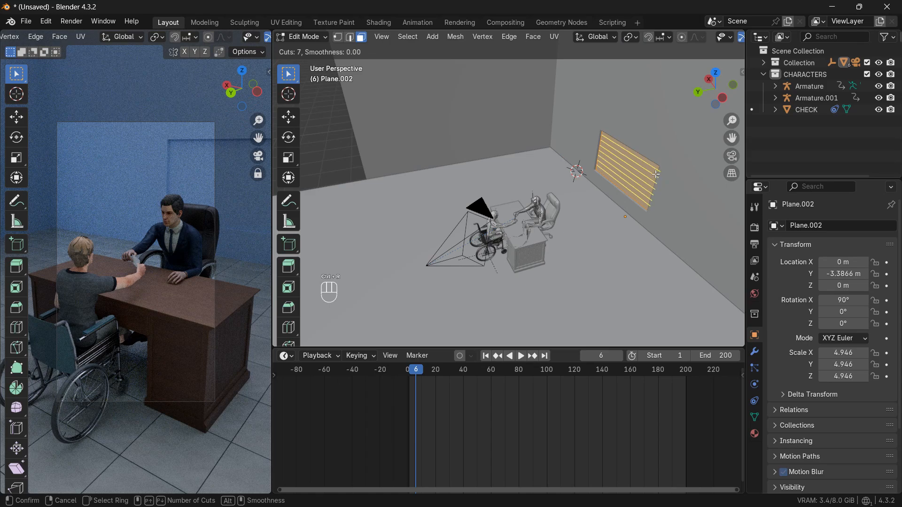
pyautogui.click(656, 173)
pyautogui.click(656, 173)
pyautogui.press('Tab')
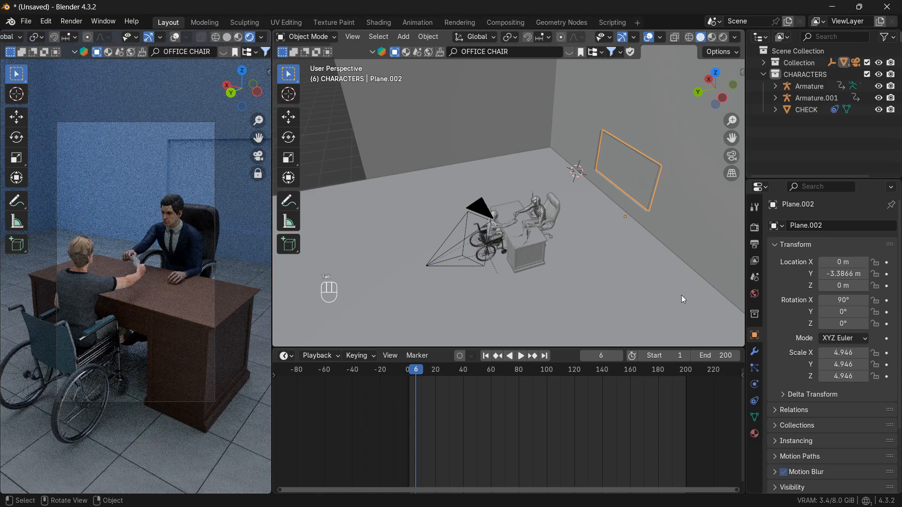
# Add a Wireframe modifier to the subdivided window panel to turn it into slatted blinds.
pyautogui.click(754, 352)
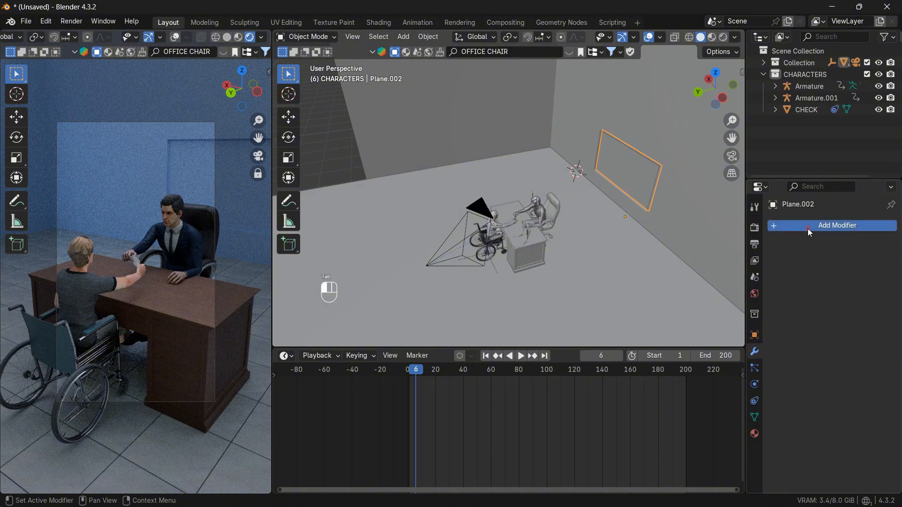
pyautogui.click(807, 229)
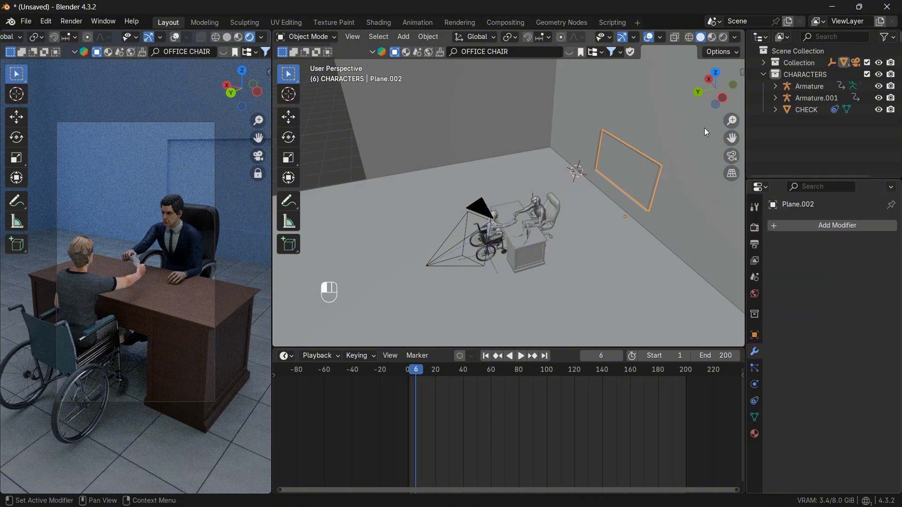
pyautogui.click(826, 228)
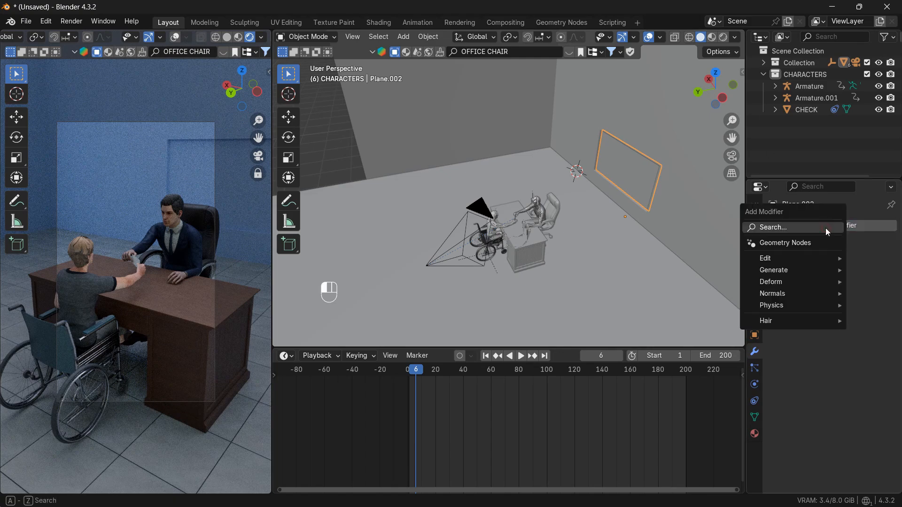
pyautogui.write('W')
pyautogui.click(746, 249)
pyautogui.click(628, 253)
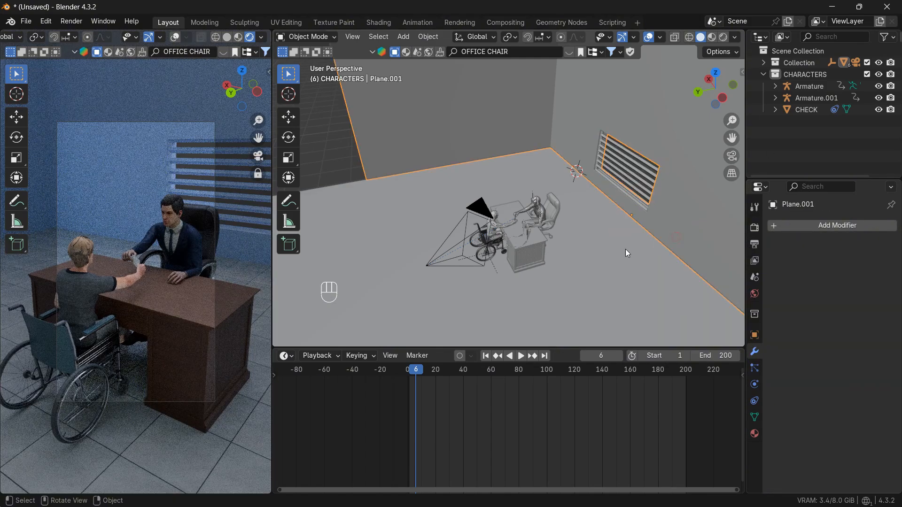
# Select the blinds and unlink the WALL material from them in the Shader Editor.
pyautogui.moveTo(616, 218); pyautogui.dragTo(644, 207, button='middle')
pyautogui.scroll(5, 662, 190)
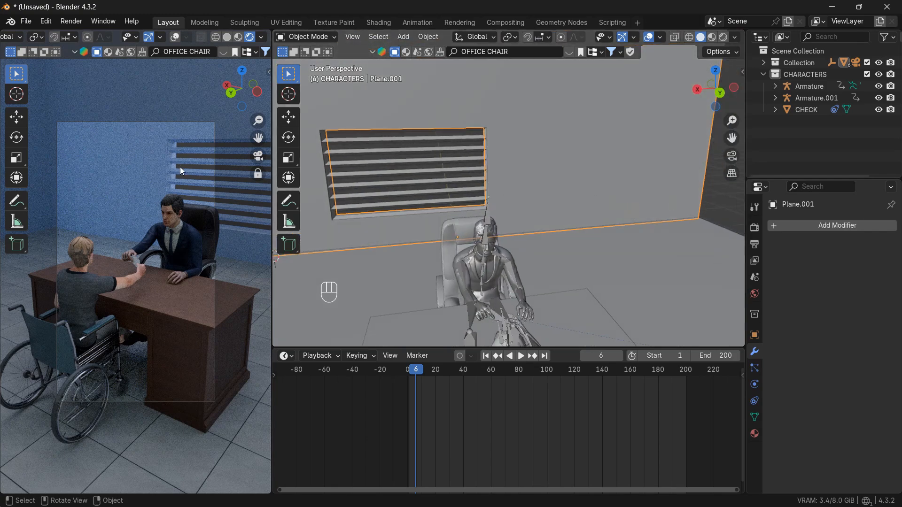
pyautogui.click(432, 187)
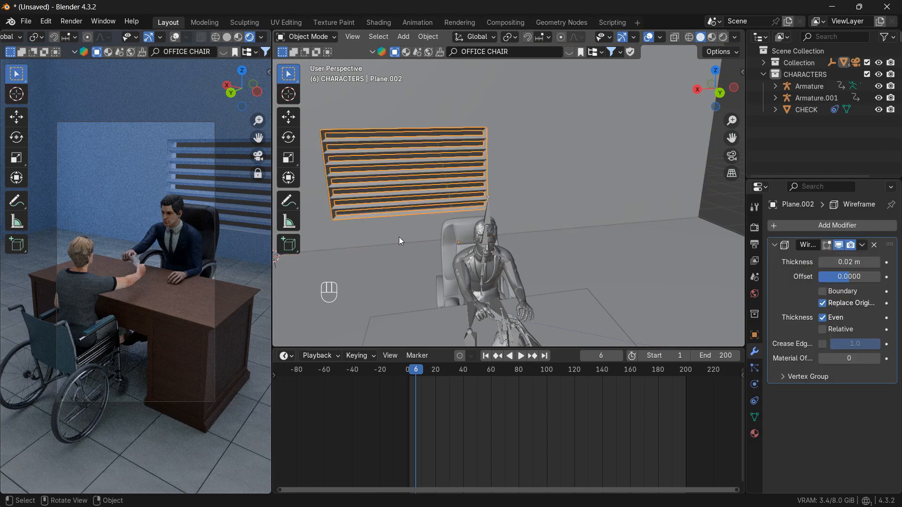
pyautogui.click(285, 356)
pyautogui.click(315, 462)
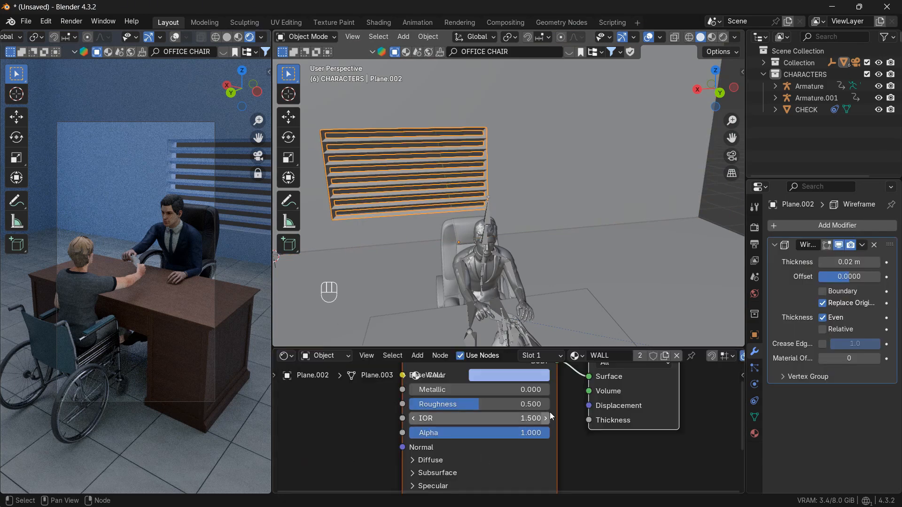
pyautogui.click(678, 356)
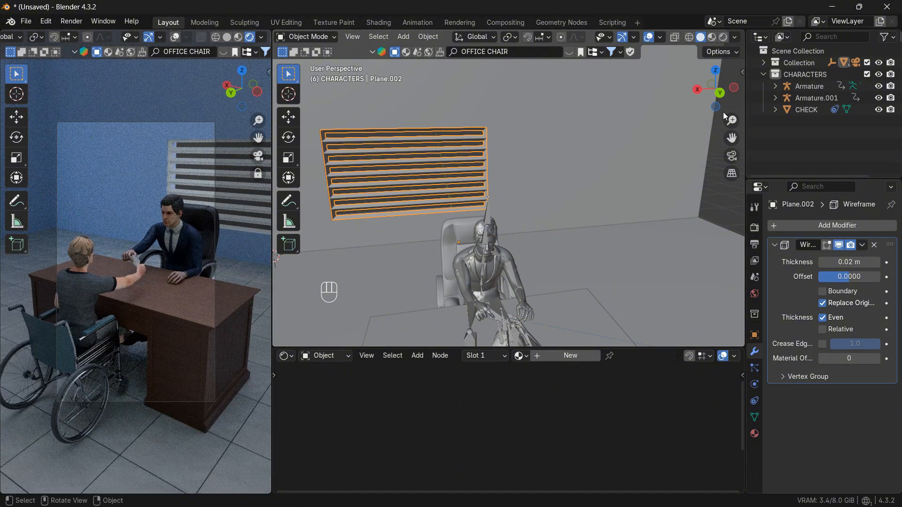
# Move the blinds about -0.07 m along Y, slightly deeper into the window recess.
pyautogui.moveTo(725, 75); pyautogui.dragTo(662, 91)
pyautogui.press('g')
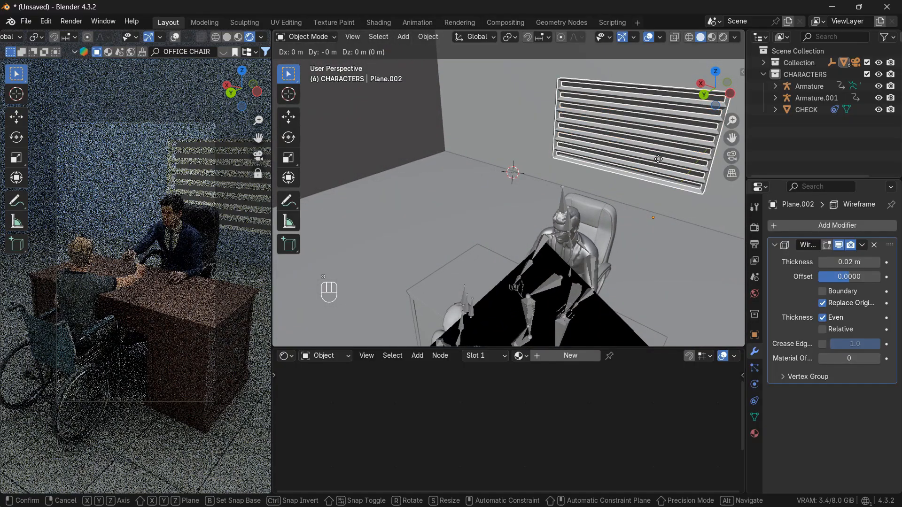
pyautogui.press('y')
pyautogui.press('Right')
pyautogui.press('Right')
pyautogui.press('Right')
pyautogui.press('Right')
pyautogui.press('Right')
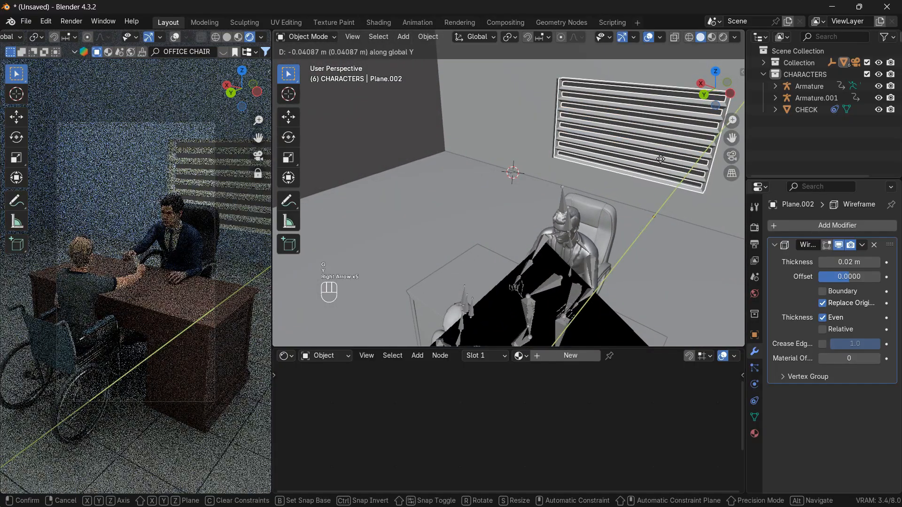
pyautogui.press('Right')
pyautogui.press('Right')
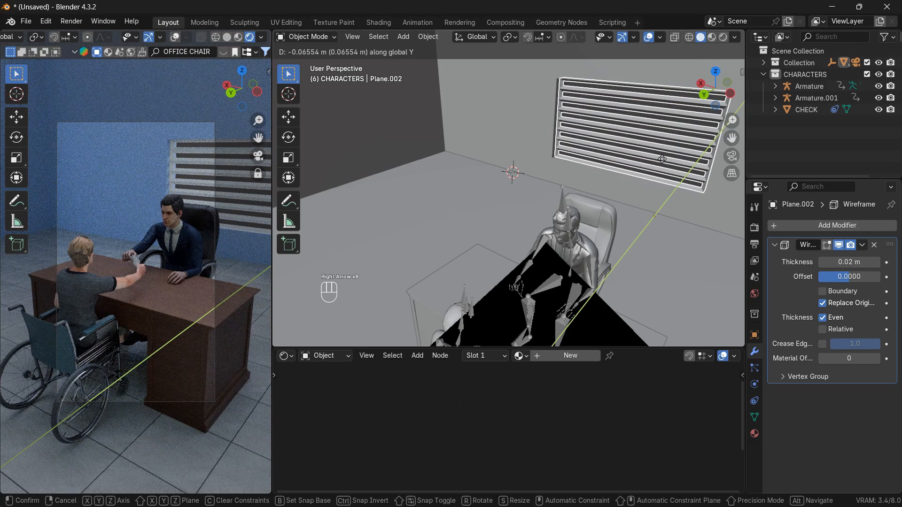
pyautogui.press('KP_Enter')
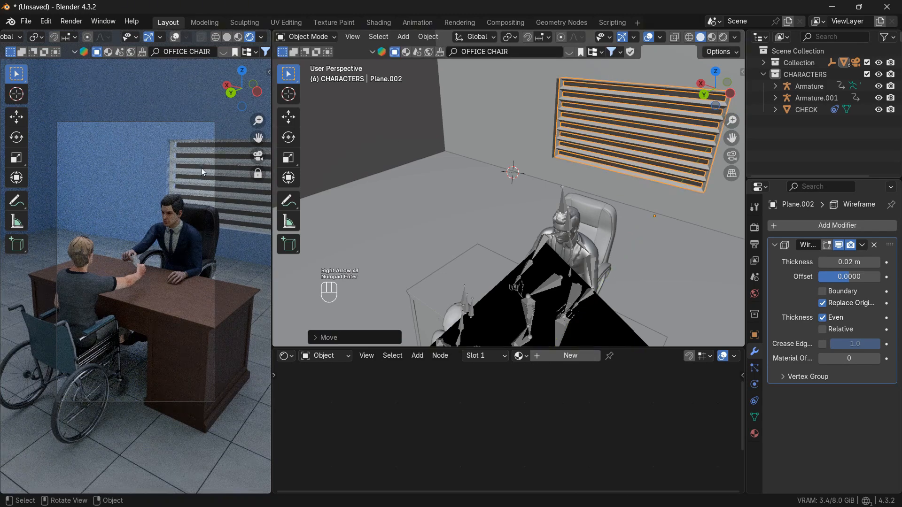
# Search the asset library for OFFICE models and show the results.
pyautogui.click(502, 176)
pyautogui.click(579, 142)
pyautogui.scroll(-2, 580, 142)
pyautogui.scroll(1, 580, 141)
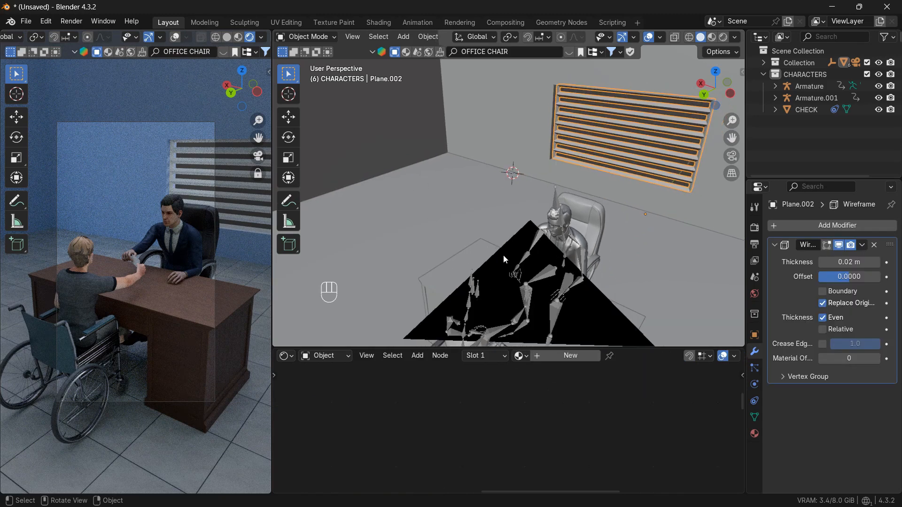
pyautogui.moveTo(661, 120); pyautogui.dragTo(558, 82, button='middle')
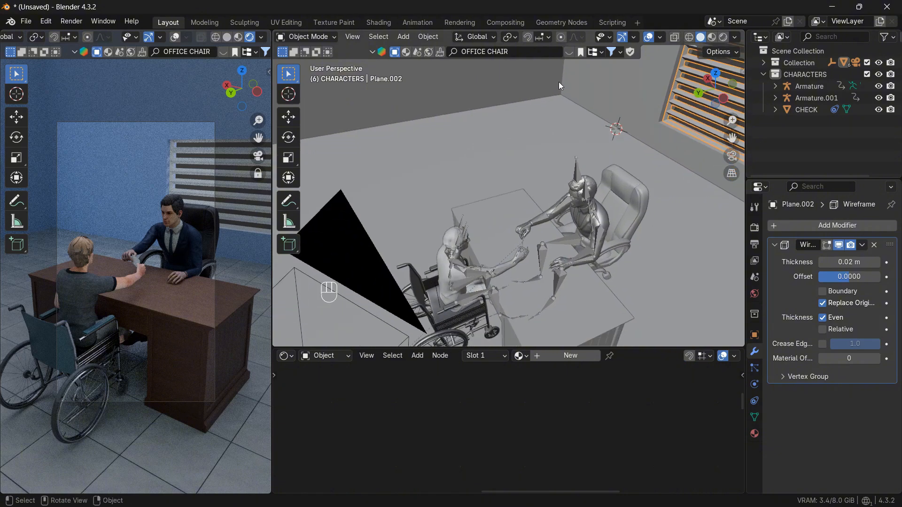
pyautogui.click(520, 52)
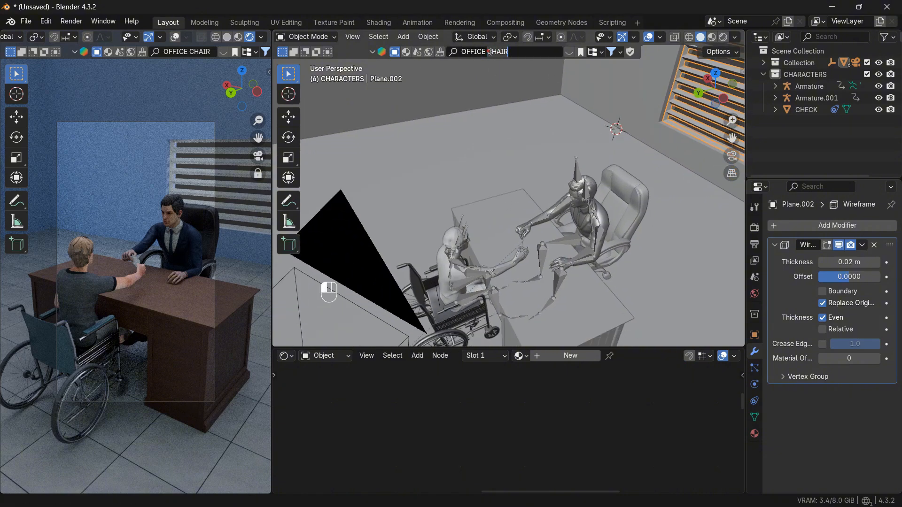
pyautogui.press('BackSpace')
pyautogui.press('BackSpace')
pyautogui.press('BackSpace')
pyautogui.press('Return')
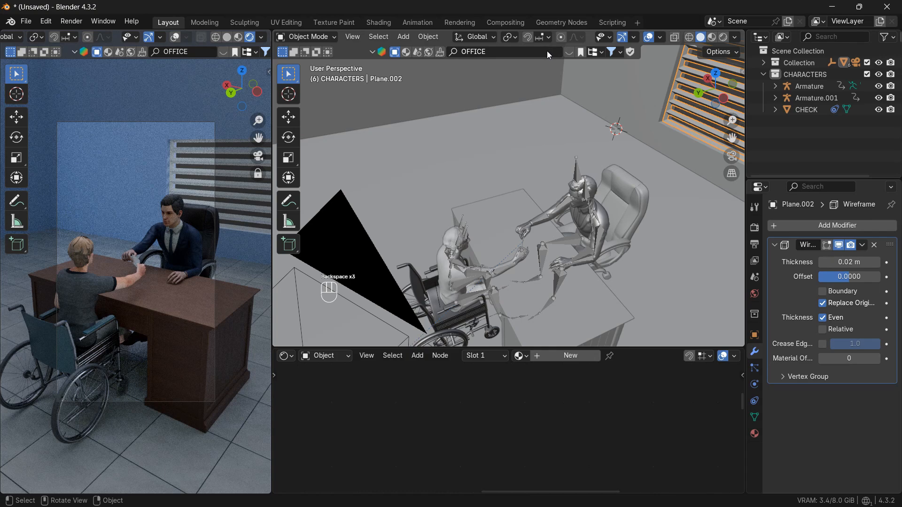
pyautogui.click(573, 54)
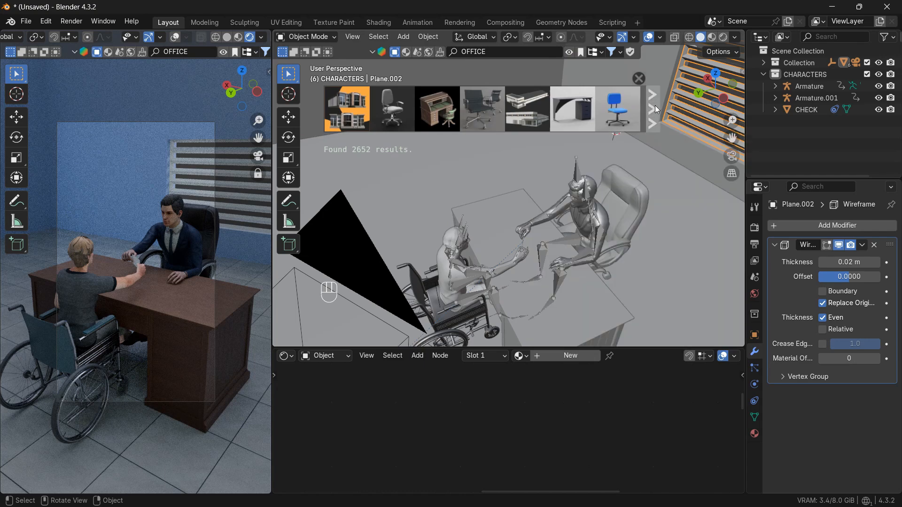
# Place the 3D cursor in the back corner behind the businessman and add the Office Printer model from the search results there.
pyautogui.click(656, 106)
pyautogui.click(655, 106)
pyautogui.click(656, 106)
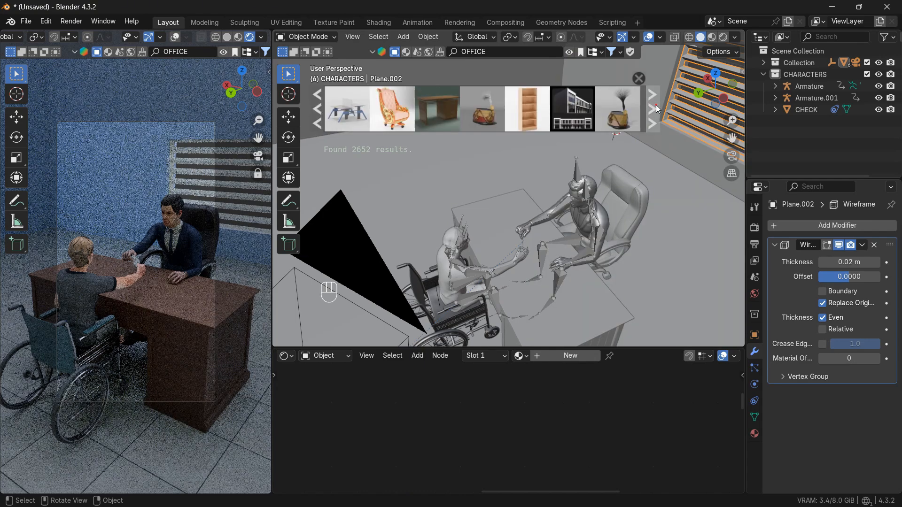
pyautogui.click(656, 105)
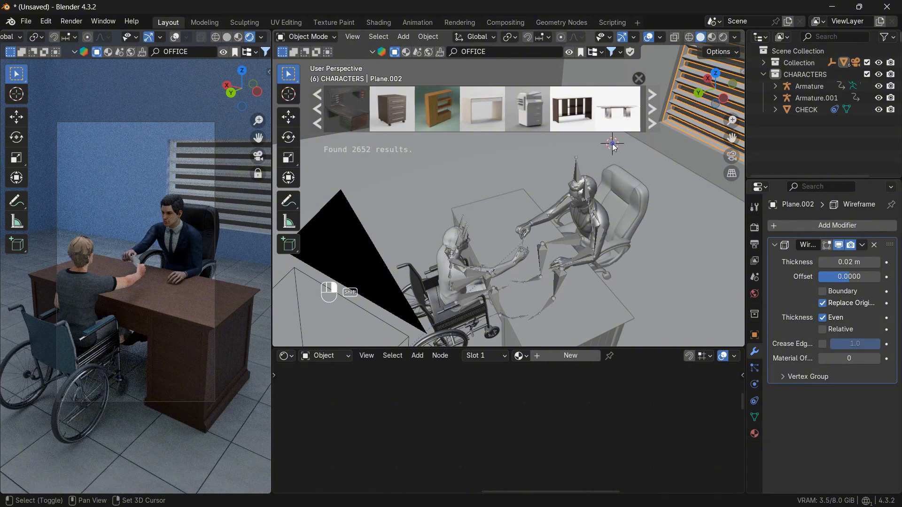
pyautogui.click(530, 112)
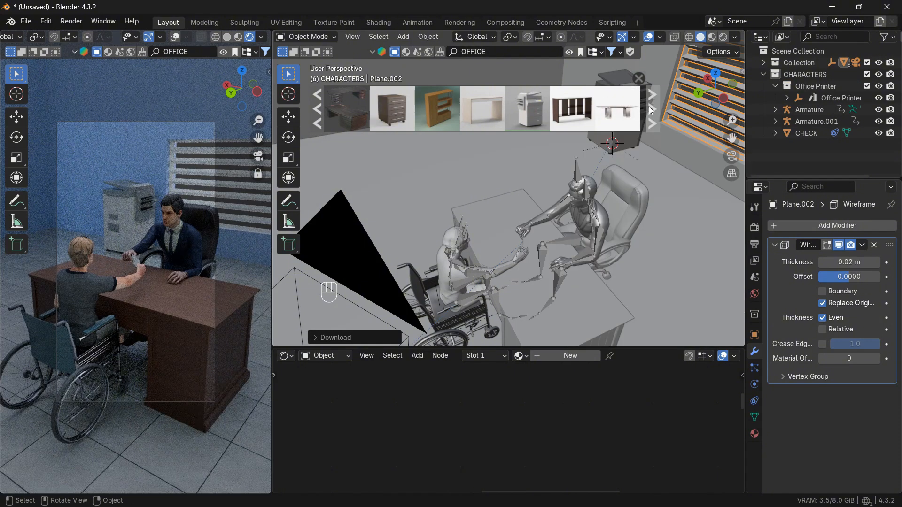
# Browse further through the office models and search the asset library for OFFICE DECOR instead.
pyautogui.click(651, 111)
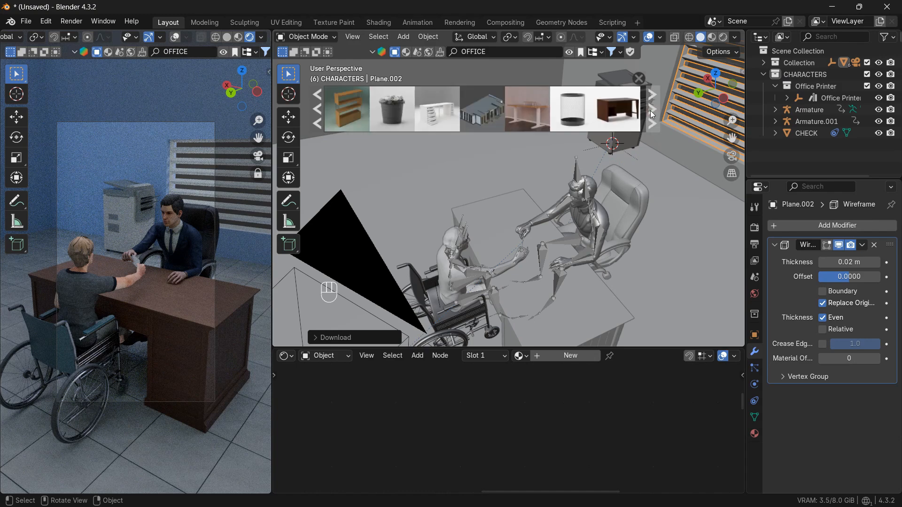
pyautogui.click(654, 110)
pyautogui.click(654, 110)
pyautogui.click(655, 110)
pyautogui.click(654, 109)
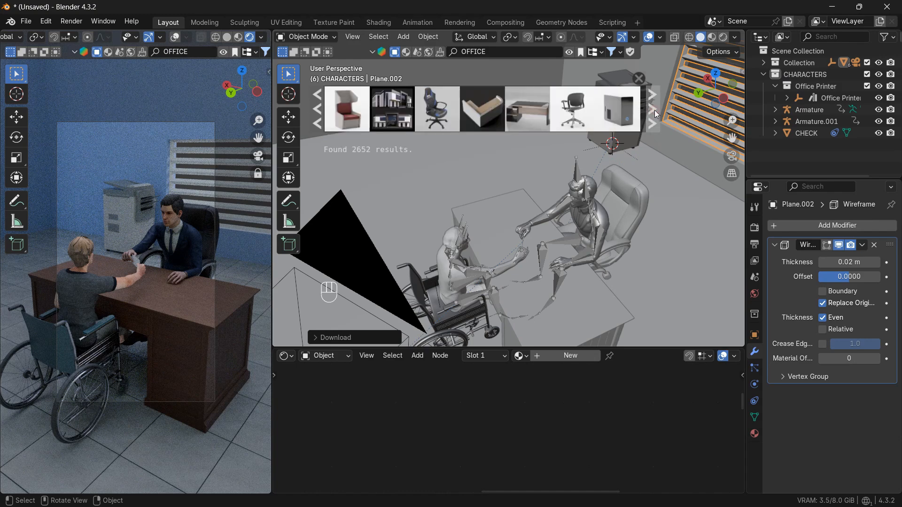
pyautogui.click(528, 53)
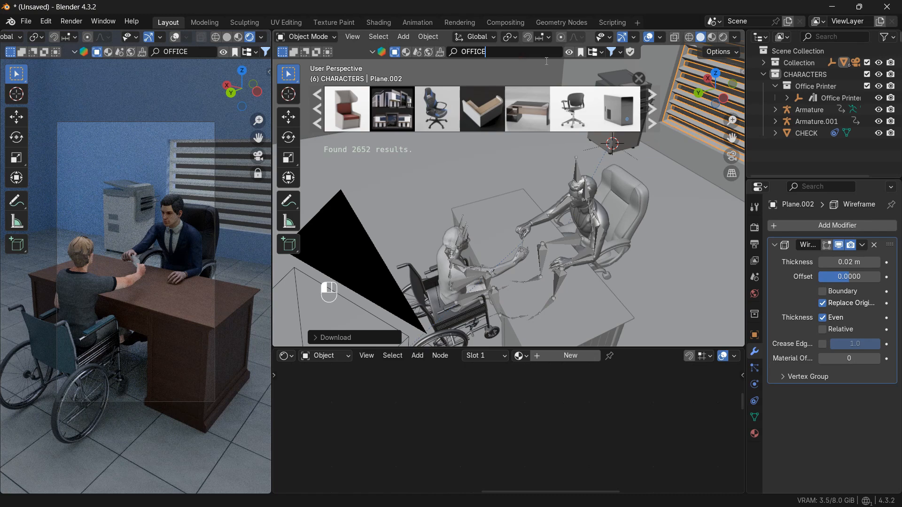
pyautogui.write('DECOR')
pyautogui.press('Return')
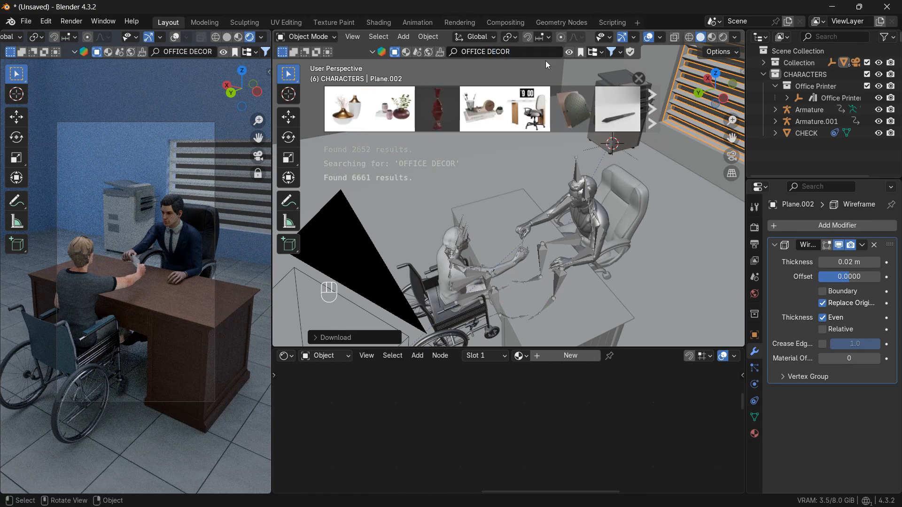
# Place the 3D cursor on the desktop near its free end and add the Snail table decoration model there.
pyautogui.moveTo(484, 121)
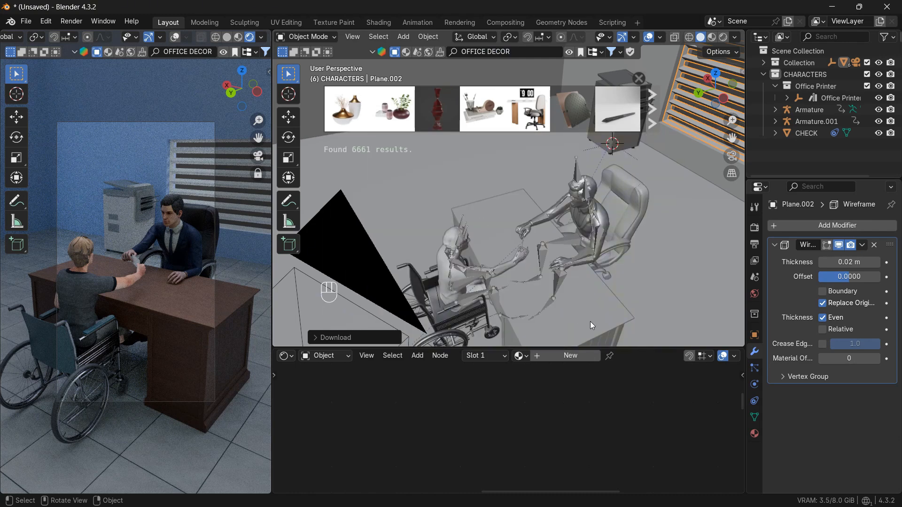
pyautogui.keyDown('shift'); pyautogui.rightClick(579, 313); pyautogui.keyUp('shift')
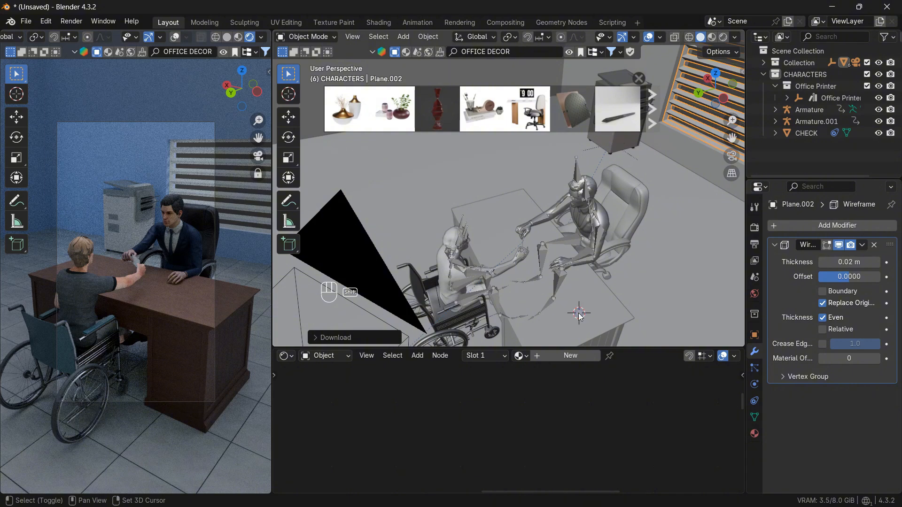
pyautogui.moveTo(474, 108)
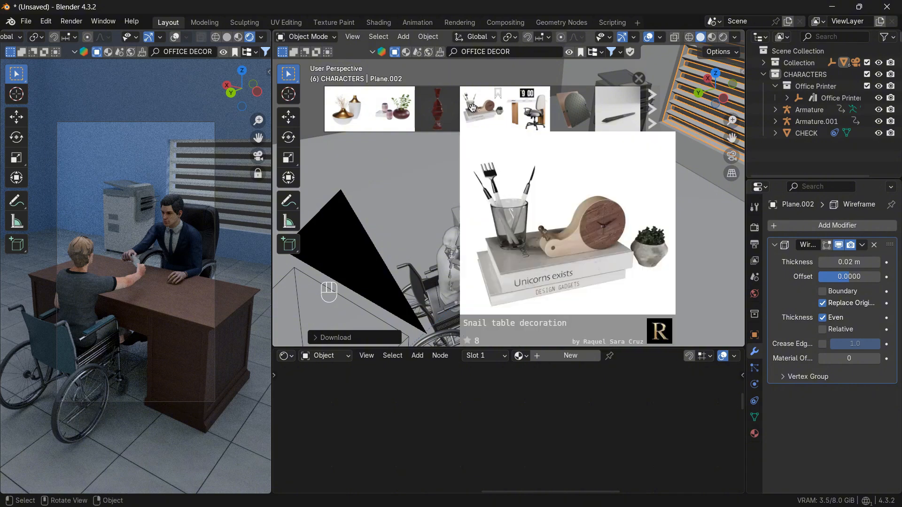
pyautogui.click(480, 118)
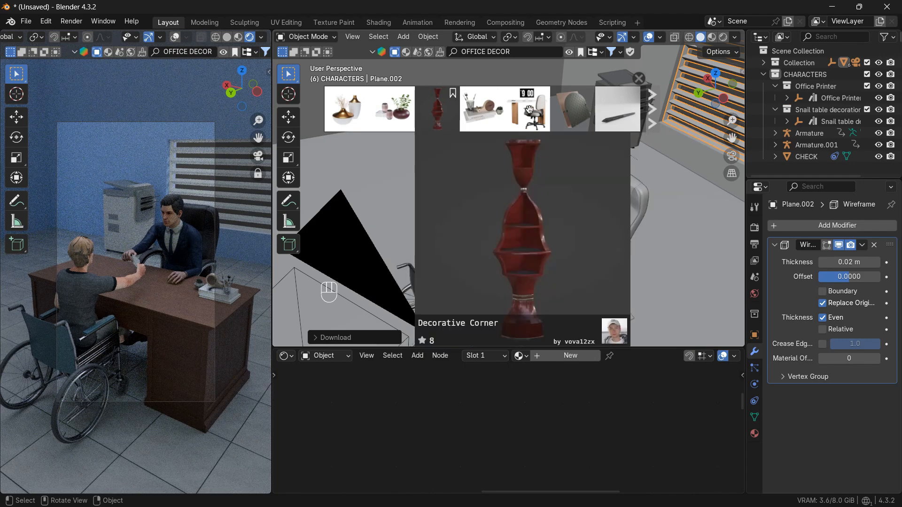
# Browse further through the office decor models and search the asset library for WALL DECOR instead.
pyautogui.click(651, 102)
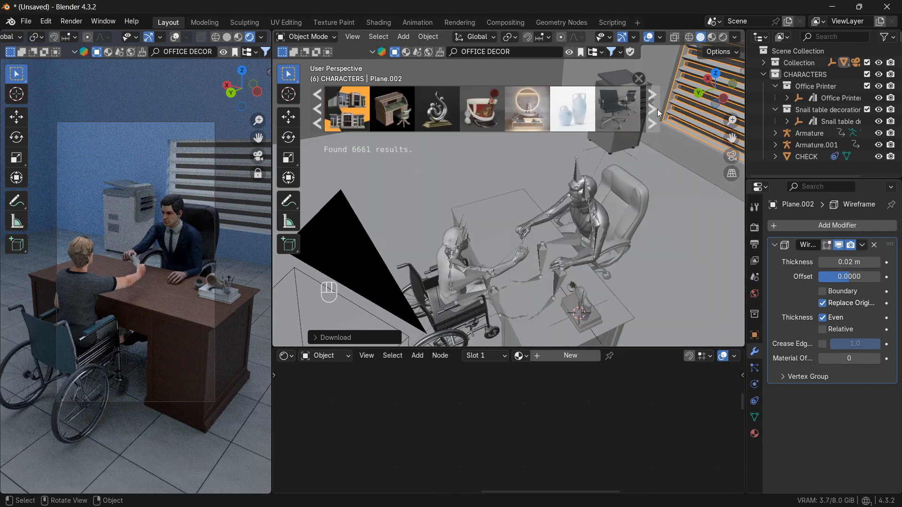
pyautogui.click(658, 110)
pyautogui.click(657, 109)
pyautogui.click(657, 109)
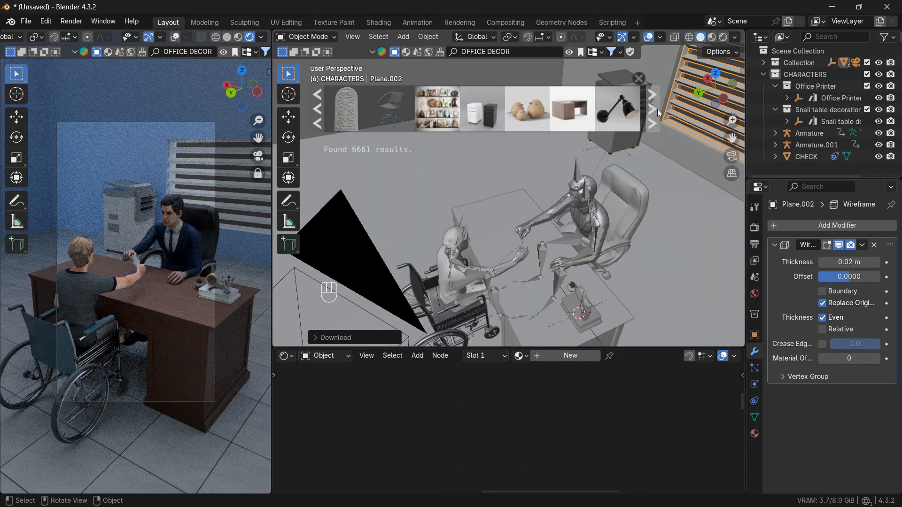
pyautogui.click(658, 109)
pyautogui.click(657, 109)
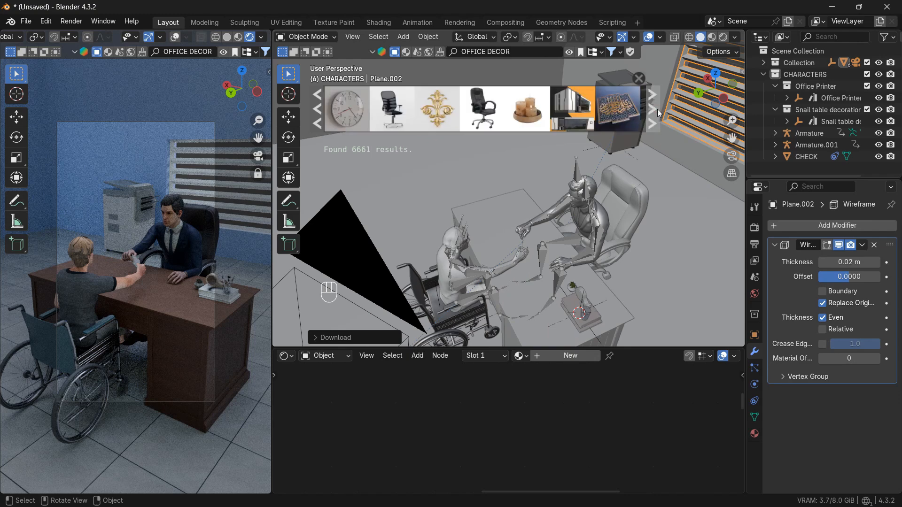
pyautogui.click(657, 109)
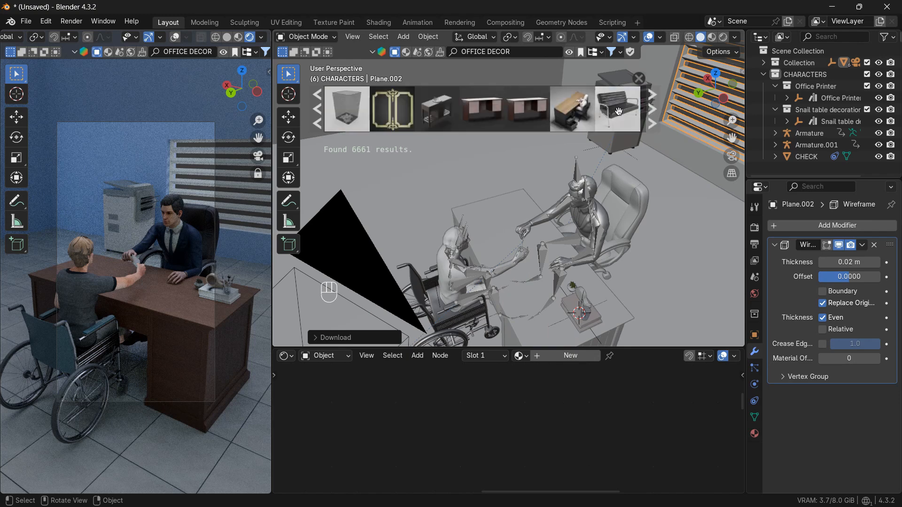
pyautogui.doubleClick(492, 49)
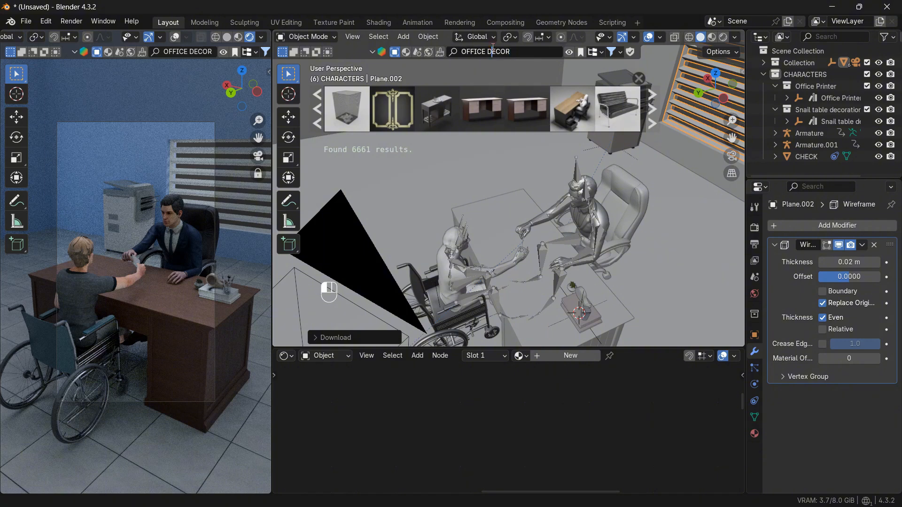
pyautogui.moveTo(510, 50); pyautogui.dragTo(441, 54)
pyautogui.write('WALL DECOR')
pyautogui.press('Return')
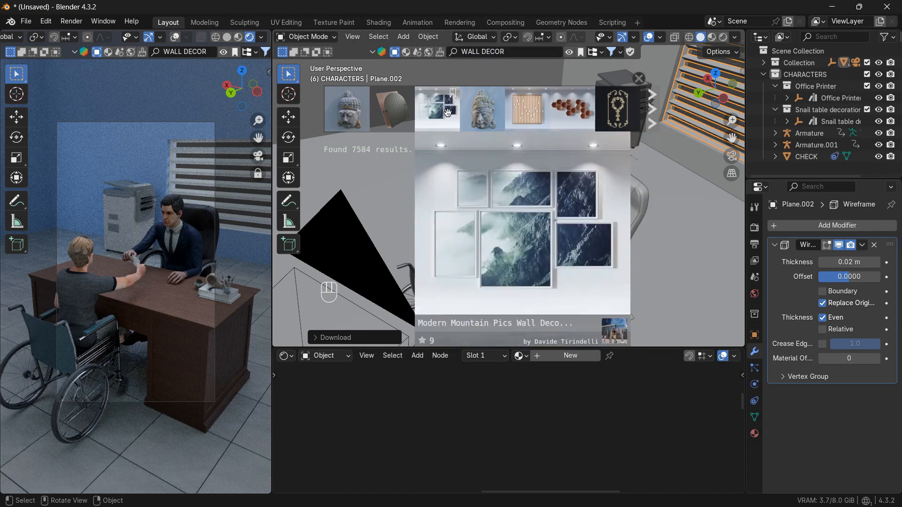
# Add the Modern Mountain Pics Wall Decoration to the back wall above the printer and close the asset results.
pyautogui.moveTo(715, 86); pyautogui.dragTo(770, 50)
pyautogui.keyDown('shift'); pyautogui.moveTo(478, 217); pyautogui.dragTo(441, 190, button='middle'); pyautogui.keyUp('shift')
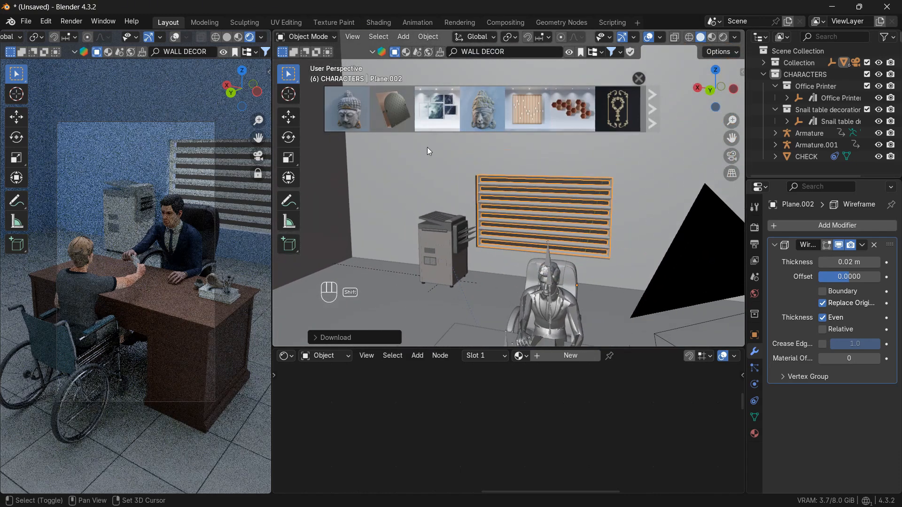
pyautogui.moveTo(441, 109)
pyautogui.moveTo(441, 109); pyautogui.dragTo(429, 150)
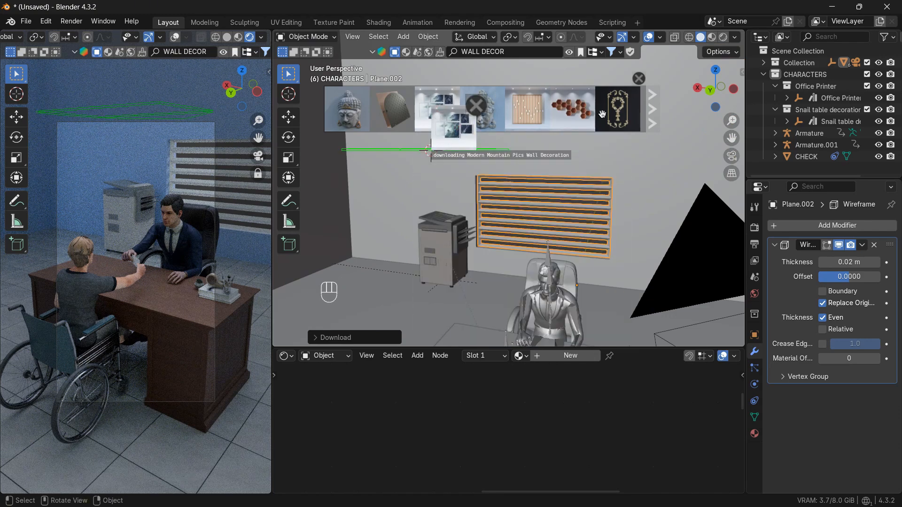
pyautogui.click(640, 77)
pyautogui.keyDown('shift'); pyautogui.moveTo(554, 164); pyautogui.dragTo(510, 218, button='middle'); pyautogui.keyUp('shift')
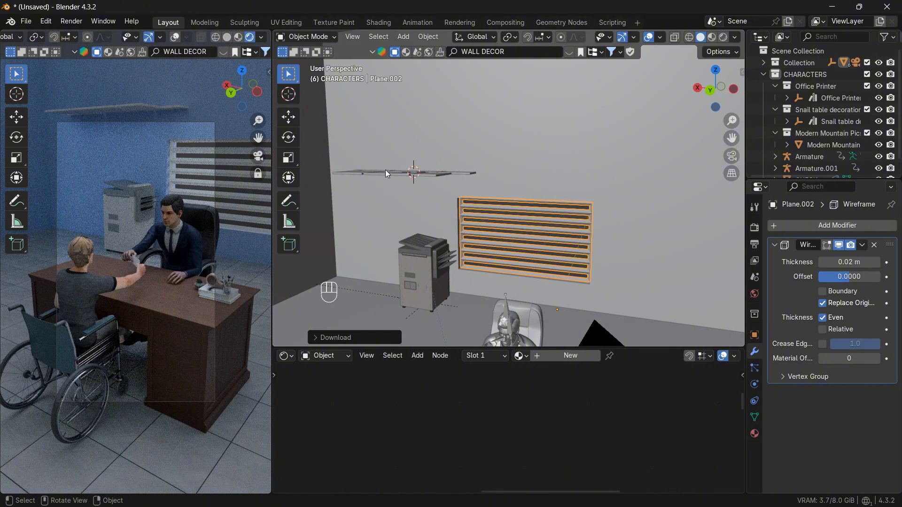
# Rotate the mountain picture set 90° about the global X axis so it stands upright.
pyautogui.click(397, 174)
pyautogui.press('ctrl+KP_Add')
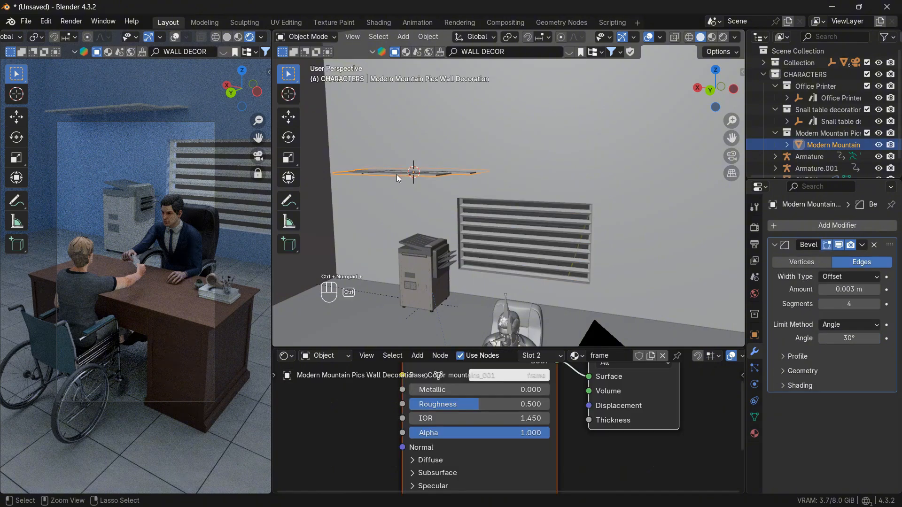
pyautogui.press('ctrl+KP_Add')
pyautogui.press('r')
pyautogui.press('x')
pyautogui.press('KP_9')
pyautogui.press('KP_0')
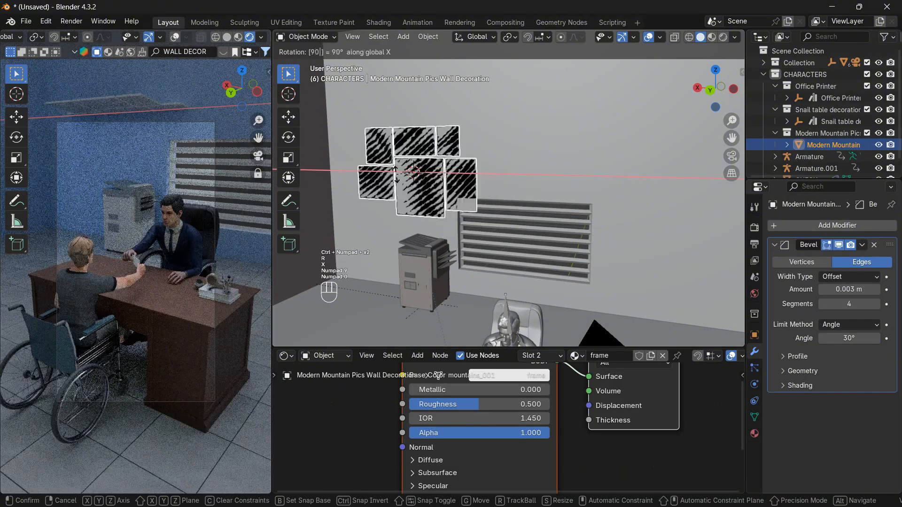
pyautogui.press('KP_Enter')
pyautogui.press('r')
pyautogui.press('z')
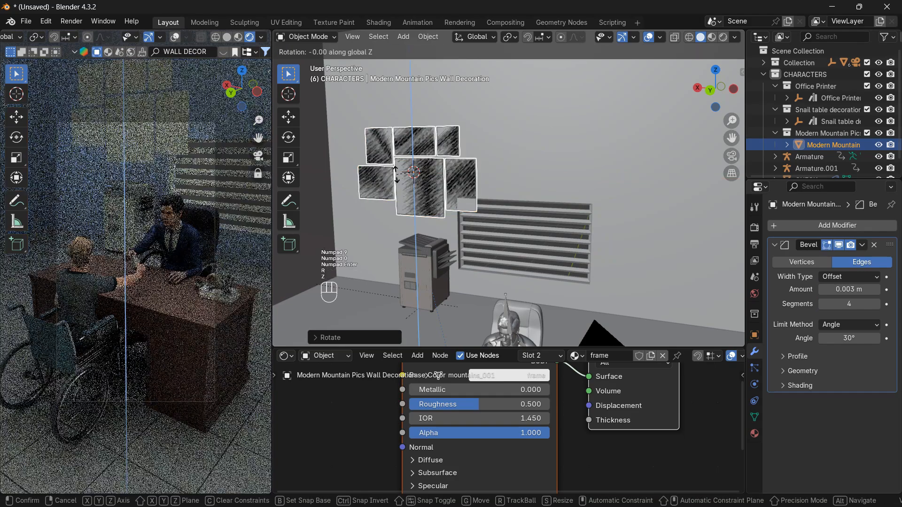
pyautogui.rightClick(397, 175)
pyautogui.press('g')
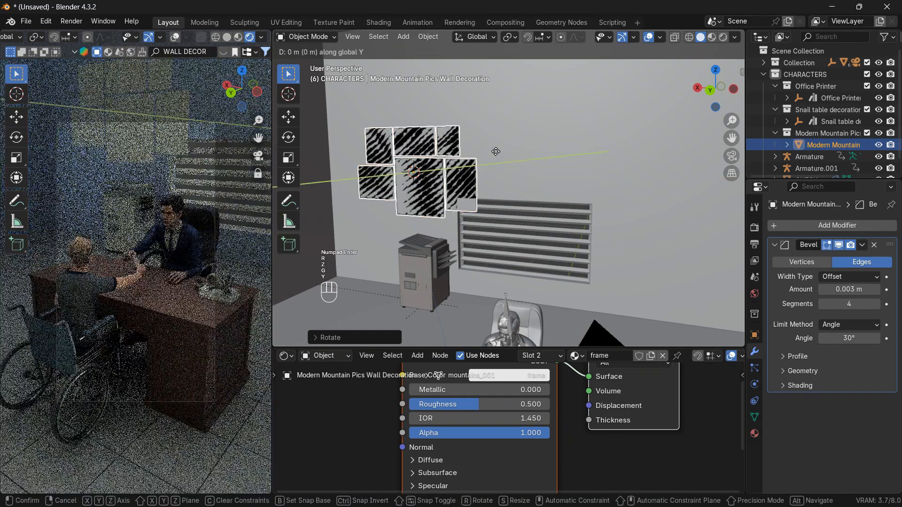
pyautogui.press('y')
pyautogui.rightClick(496, 156)
# Rotate the mountain picture set 180° about the global Z axis so its images face the room.
pyautogui.press('r')
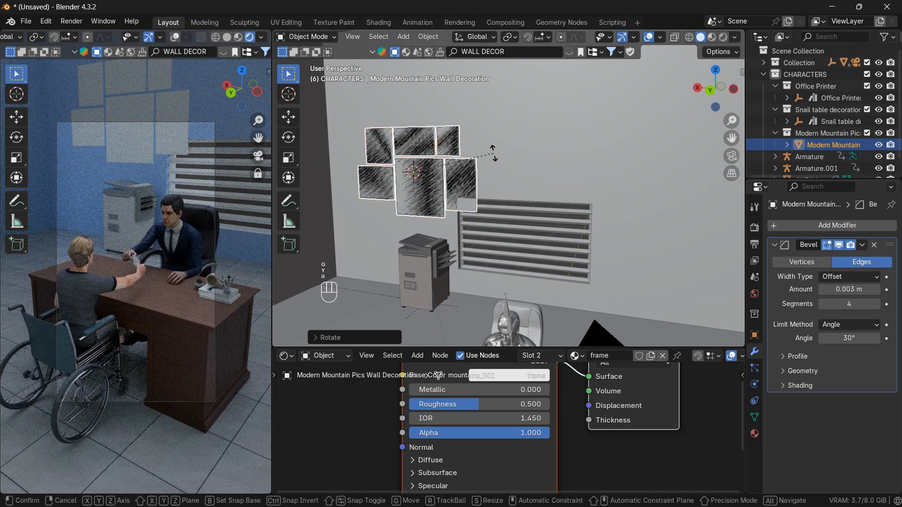
pyautogui.press('z')
pyautogui.press('KP_1')
pyautogui.press('KP_8')
pyautogui.press('KP_0')
pyautogui.press('KP_Enter')
# Scale the mountain picture set down slightly and lower it along Z to just above the printer.
pyautogui.press('s')
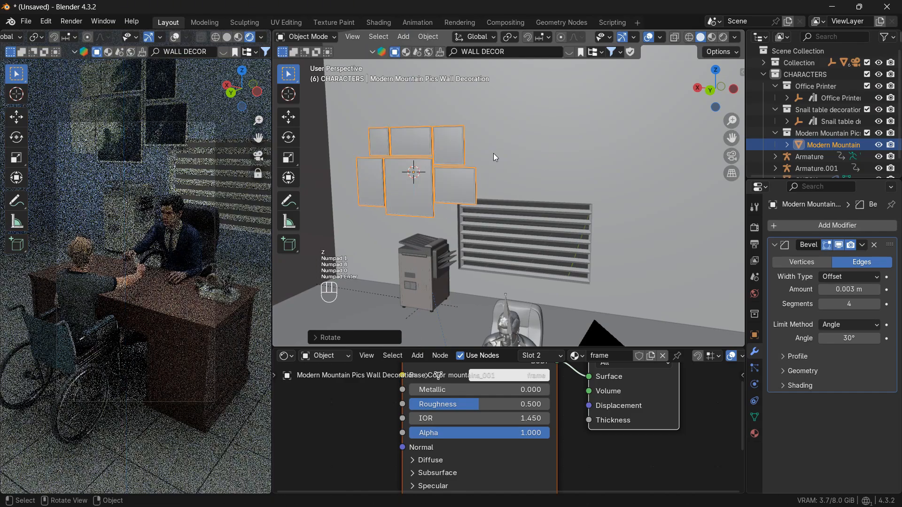
pyautogui.click(486, 153)
pyautogui.press('g')
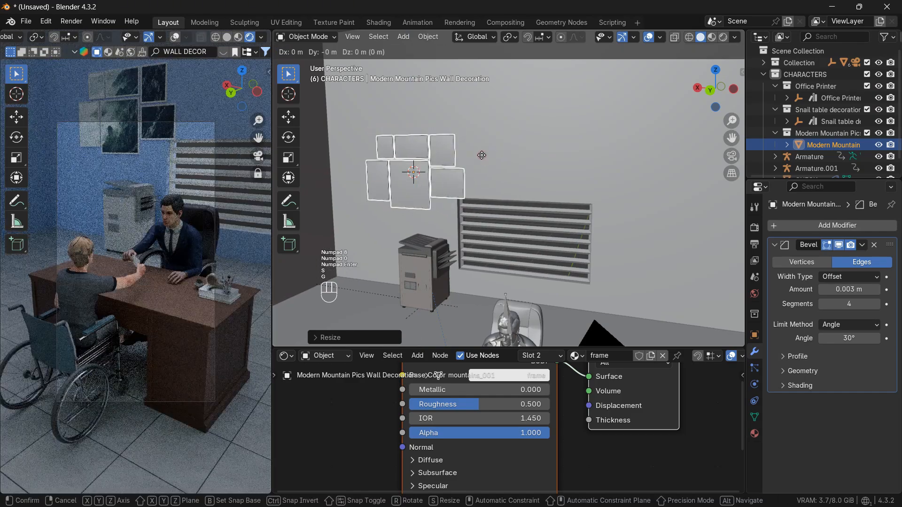
pyautogui.press('z')
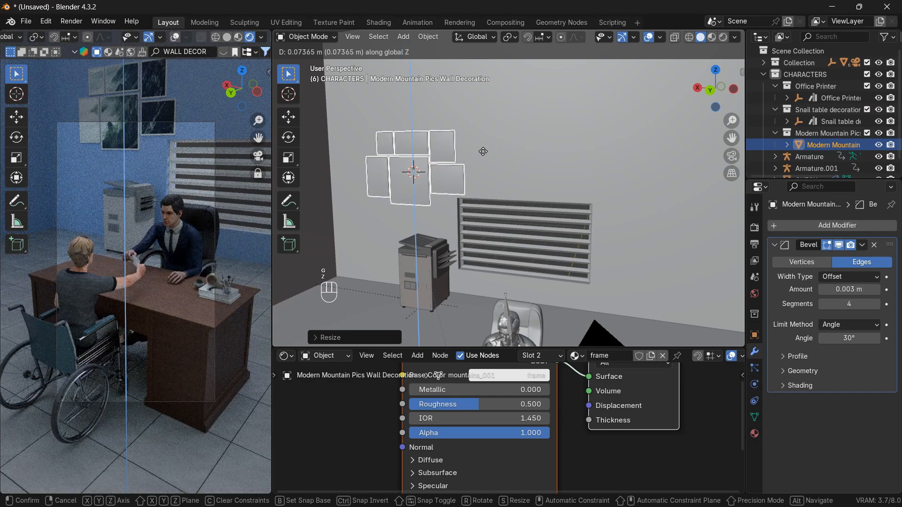
pyautogui.click(482, 152)
pyautogui.press('g')
pyautogui.press('z')
pyautogui.click(478, 177)
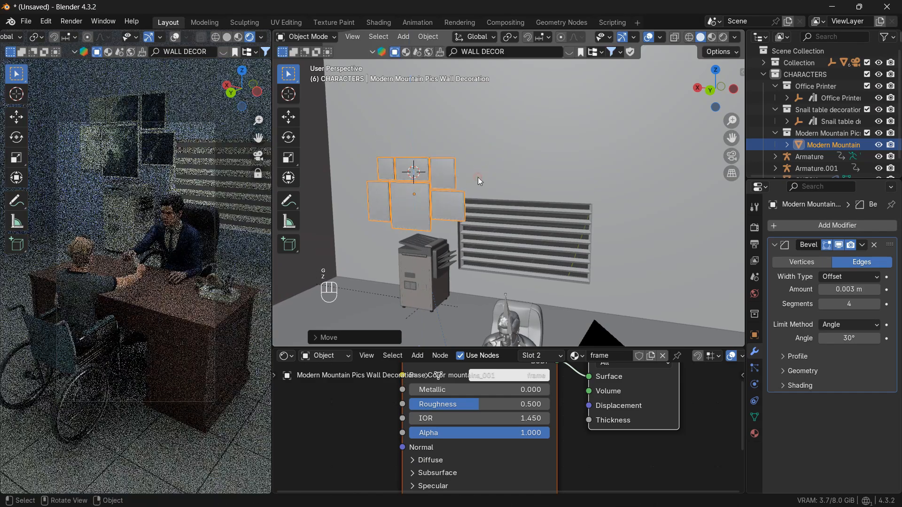
# Move the mountain picture set about 0.32 m along X toward the corner and lower it slightly along Z.
pyautogui.press('g')
pyautogui.press('x')
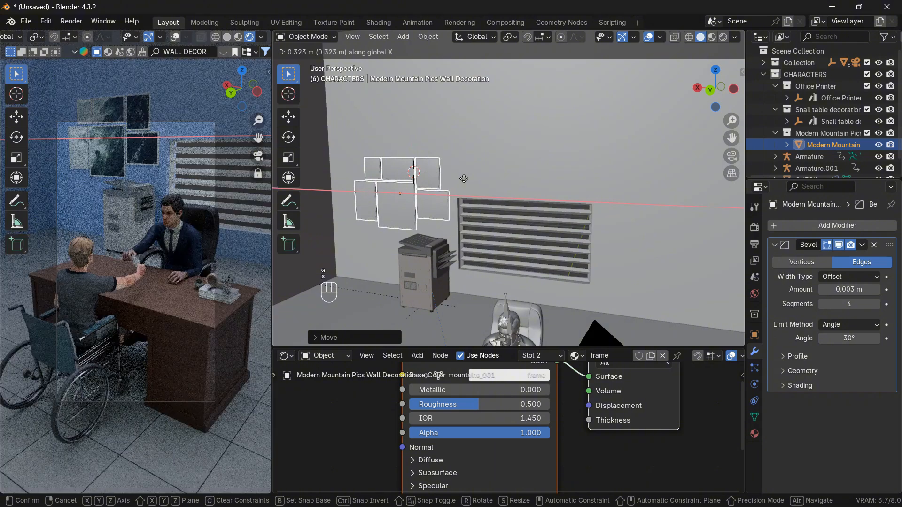
pyautogui.press('z')
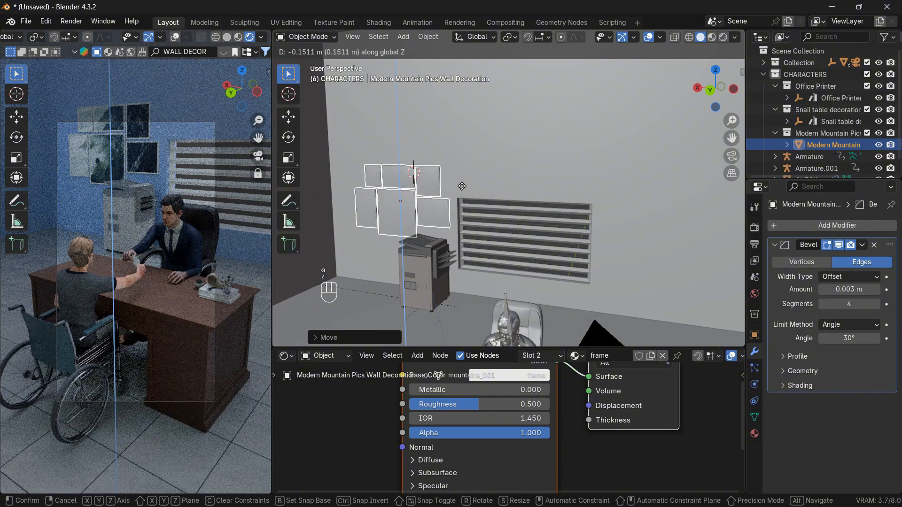
pyautogui.click(462, 186)
pyautogui.click(412, 314)
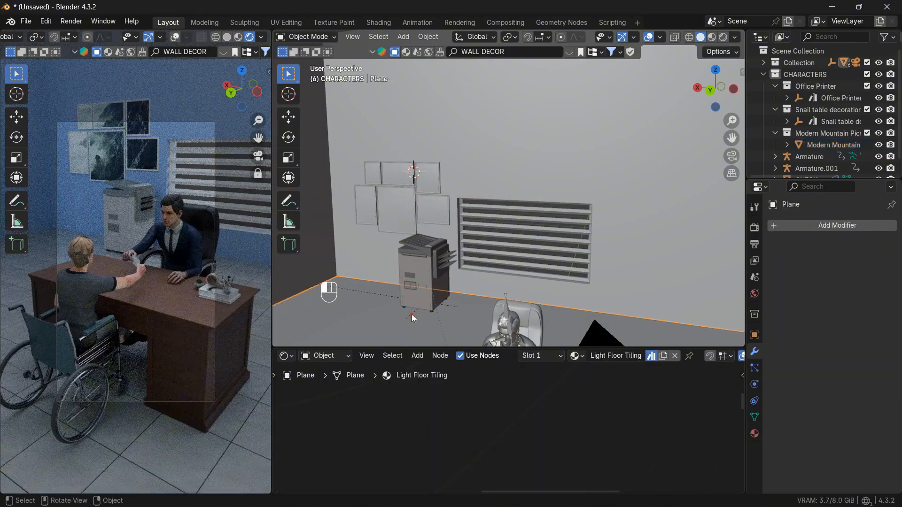
pyautogui.write('r')
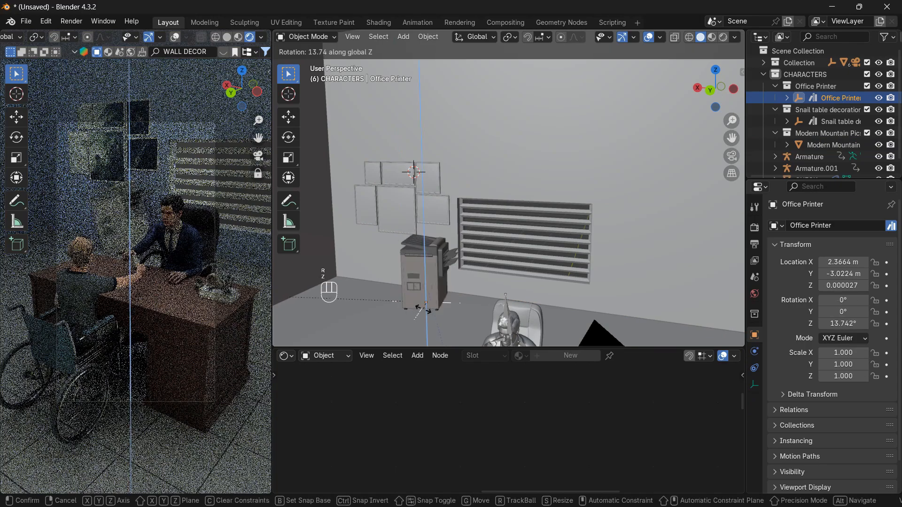
pyautogui.write('z90')
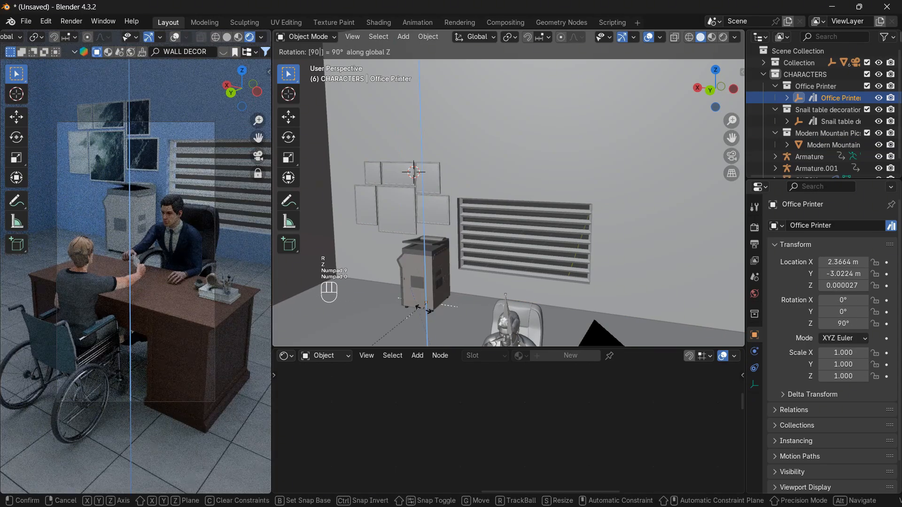
pyautogui.rightClick(423, 310)
# Rotate the office printer -90° about the global Z axis and move it about -0.28 m along X.
pyautogui.press('r')
pyautogui.write('z')
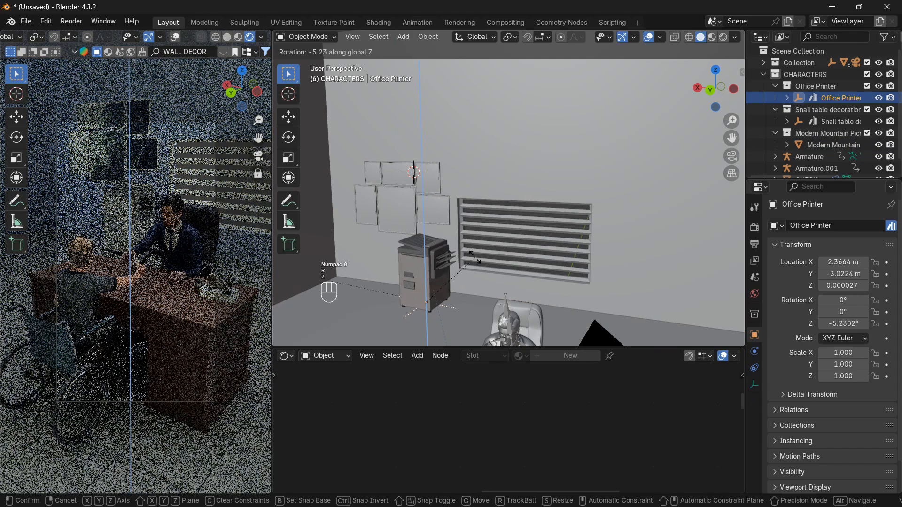
pyautogui.write('-9')
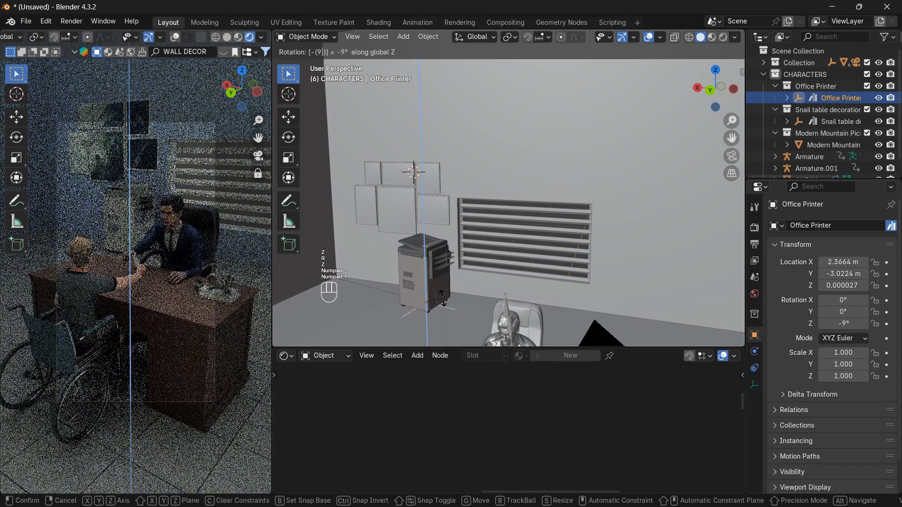
pyautogui.write('0')
pyautogui.press('Return')
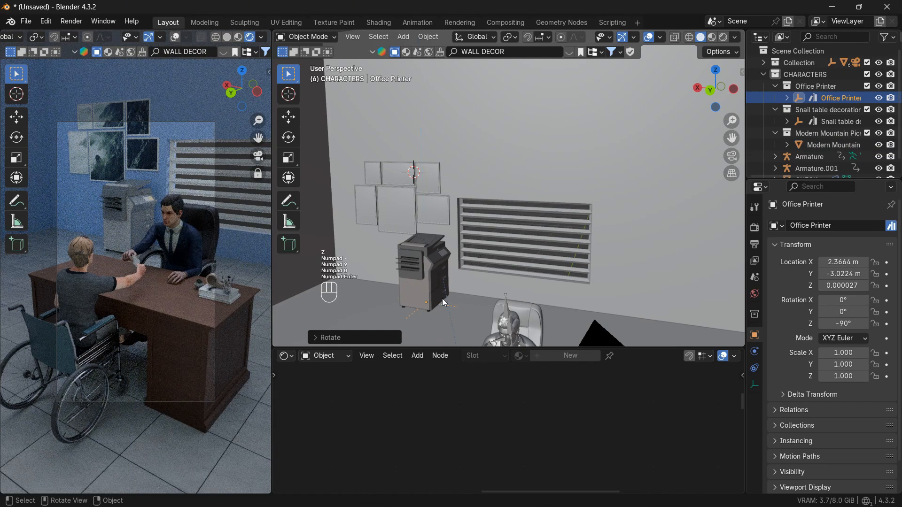
pyautogui.press('g')
pyautogui.press('x')
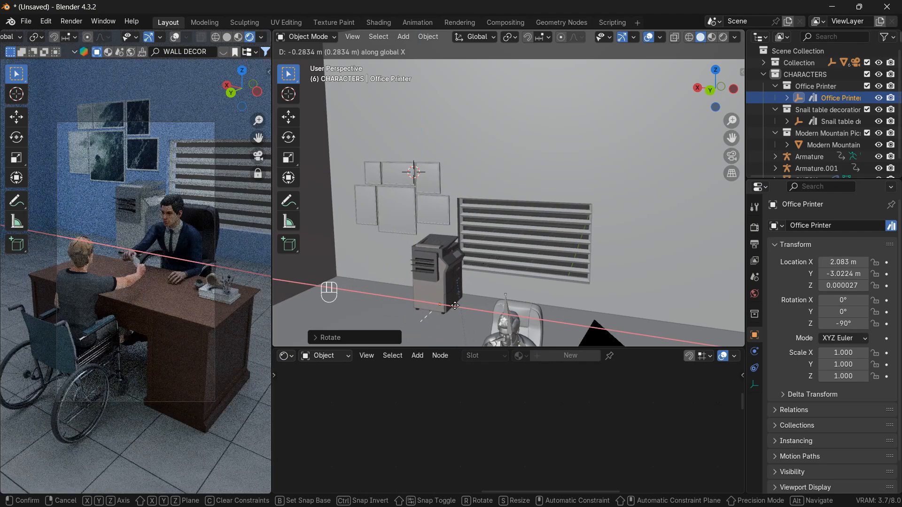
pyautogui.click(455, 306)
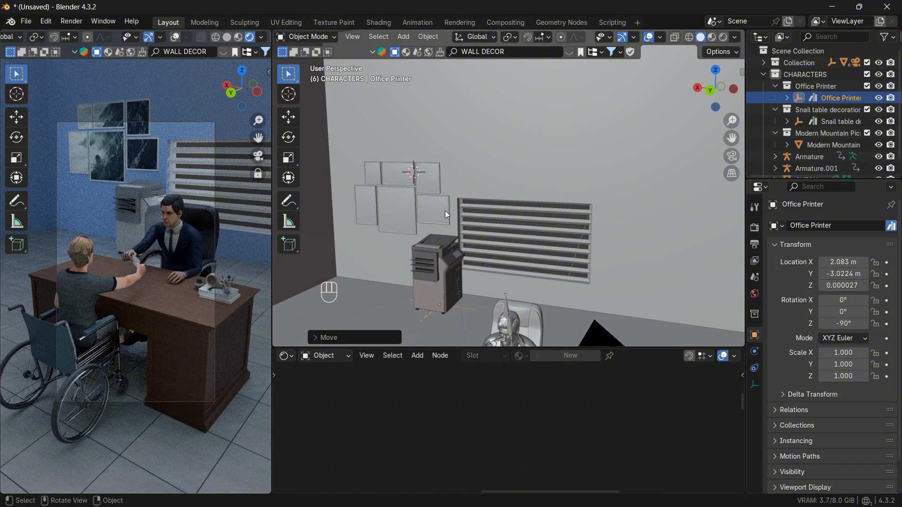
# Replace the shader editor with the Timeline and scrub through the animation to frame 158 to check the camera shots.
pyautogui.click(734, 157)
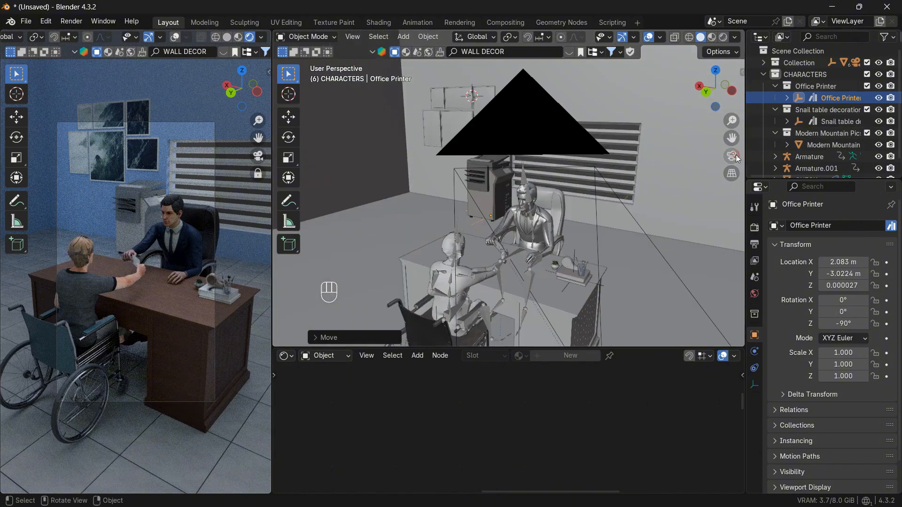
pyautogui.click(734, 157)
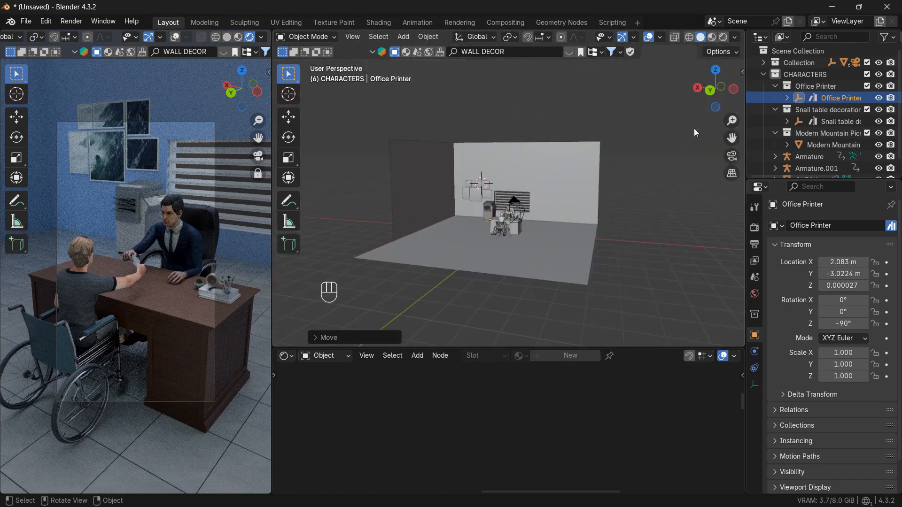
pyautogui.moveTo(715, 88); pyautogui.dragTo(696, 106)
pyautogui.click(294, 356)
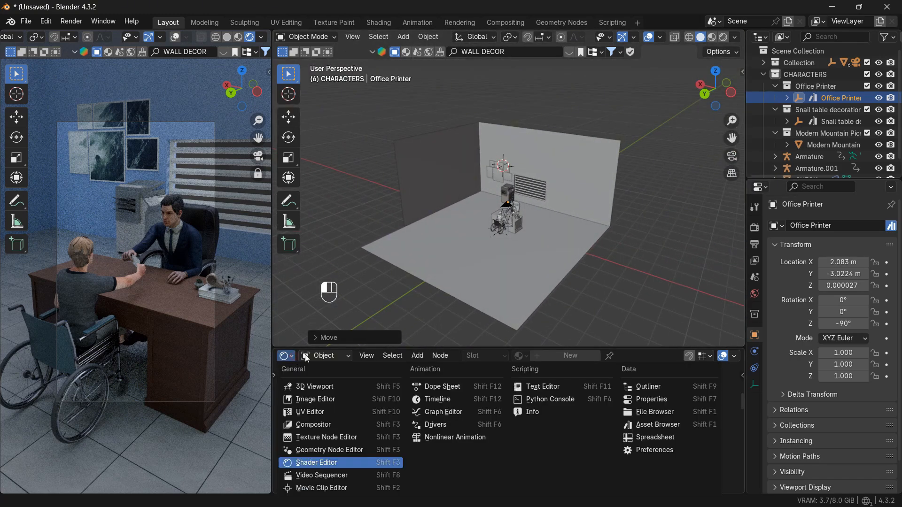
pyautogui.click(294, 356)
pyautogui.click(287, 357)
pyautogui.click(425, 400)
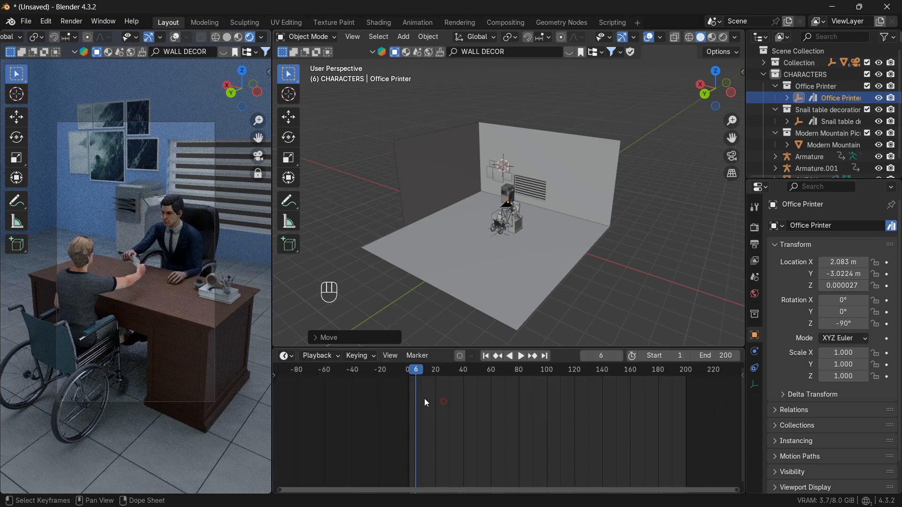
pyautogui.moveTo(412, 370); pyautogui.dragTo(448, 373)
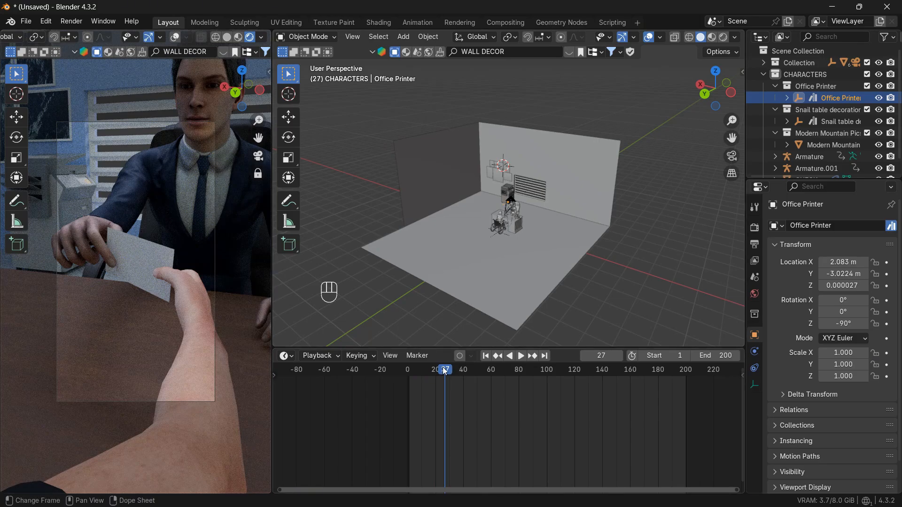
pyautogui.moveTo(445, 371); pyautogui.dragTo(628, 371)
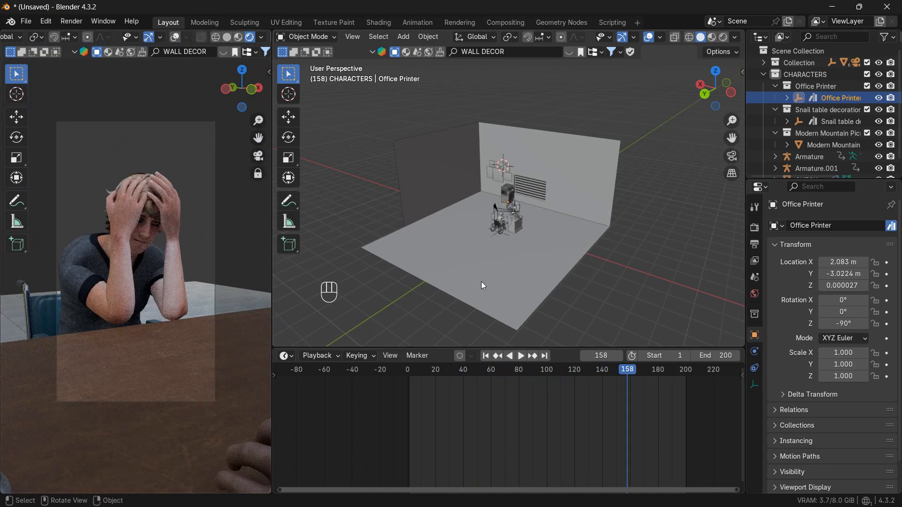
# Extrude the side wall's free vertical edge about -9.9 m along the global X axis to form a wall behind the seated client.
pyautogui.click(410, 175)
pyautogui.press('Tab')
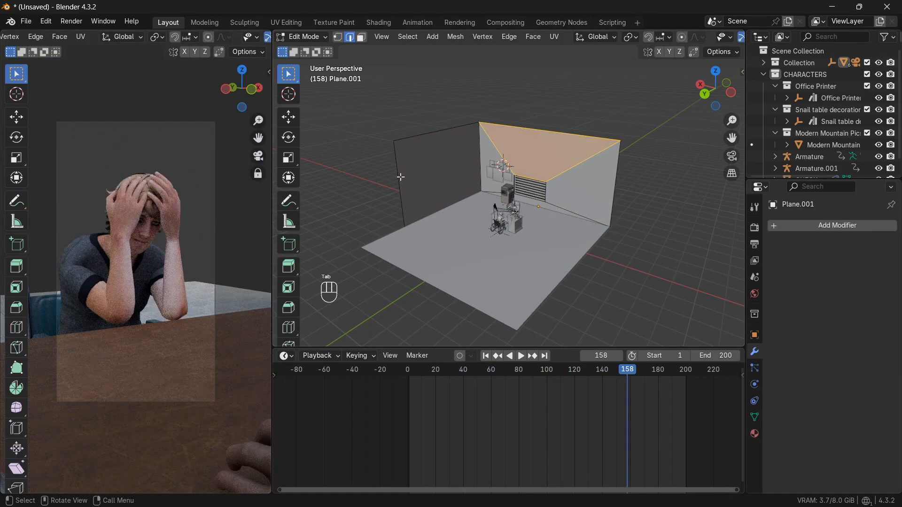
pyautogui.click(401, 176)
pyautogui.press('e')
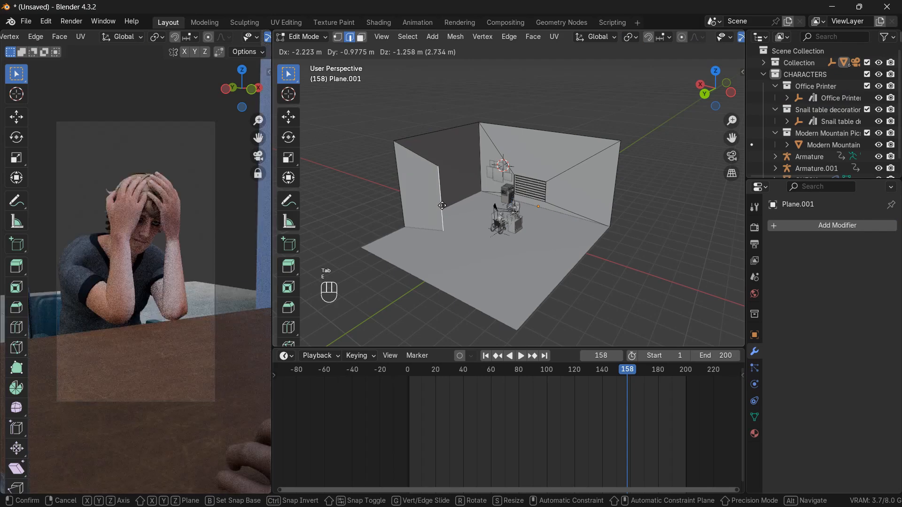
pyautogui.press('x')
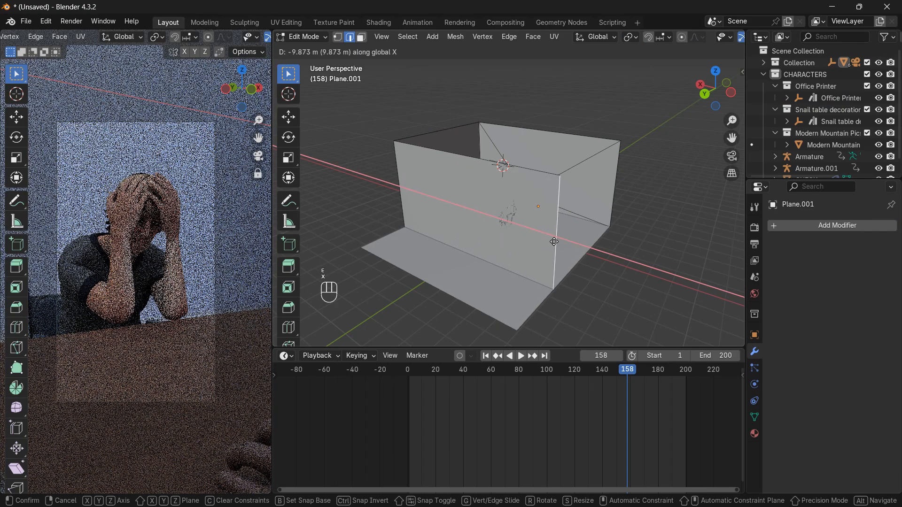
pyautogui.click(555, 242)
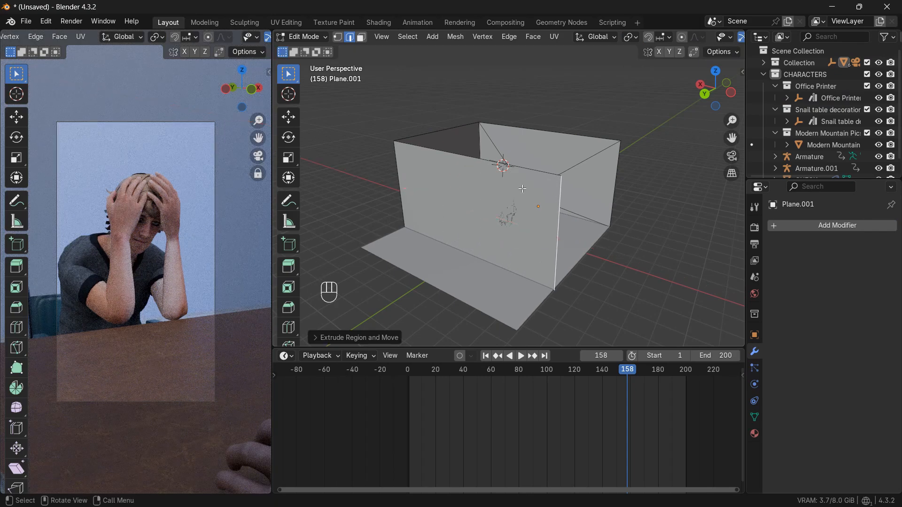
pyautogui.moveTo(522, 188); pyautogui.dragTo(500, 200, button='middle')
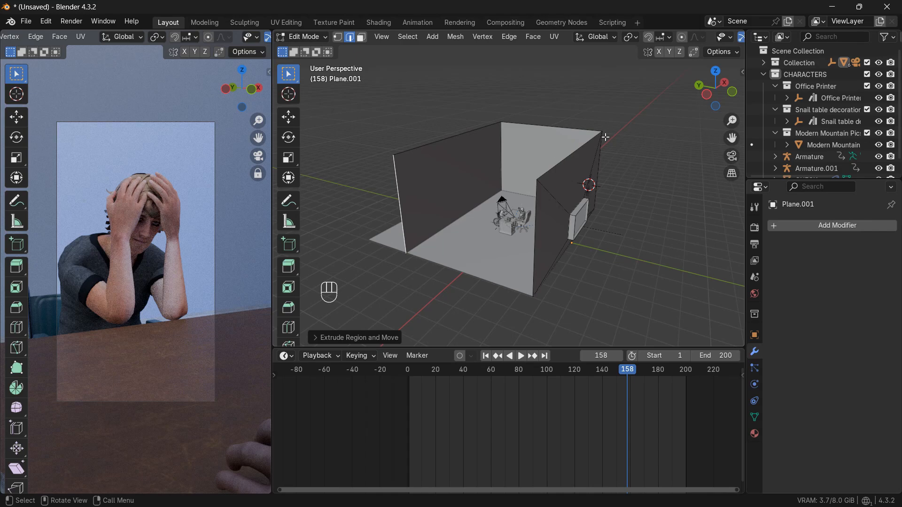
pyautogui.click(652, 100)
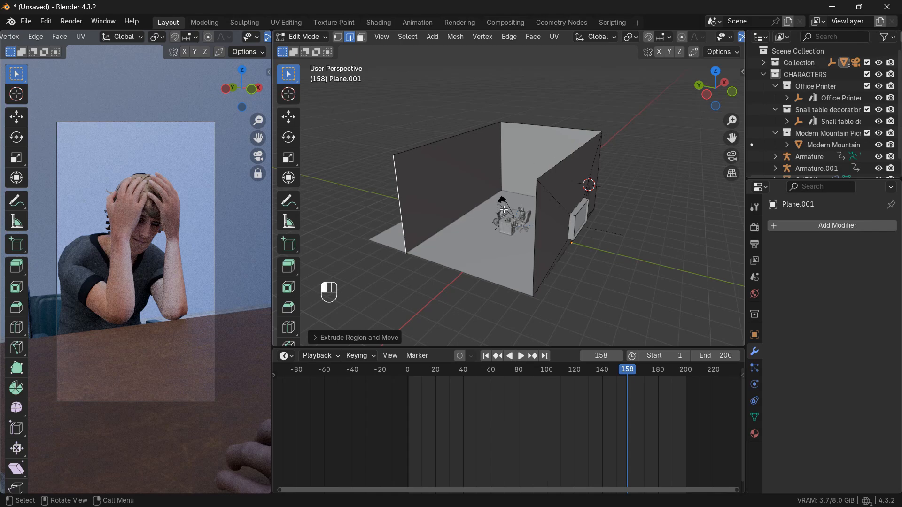
# Go to frame 44, leave Edit Mode on the walls and select the check held between the two characters.
pyautogui.click(486, 356)
pyautogui.moveTo(415, 372); pyautogui.dragTo(469, 369)
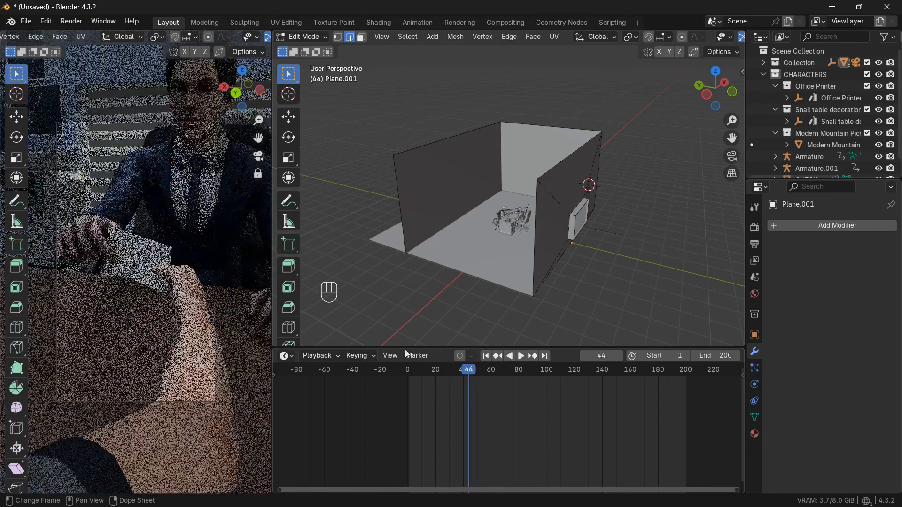
pyautogui.press('Tab')
pyautogui.click(146, 260)
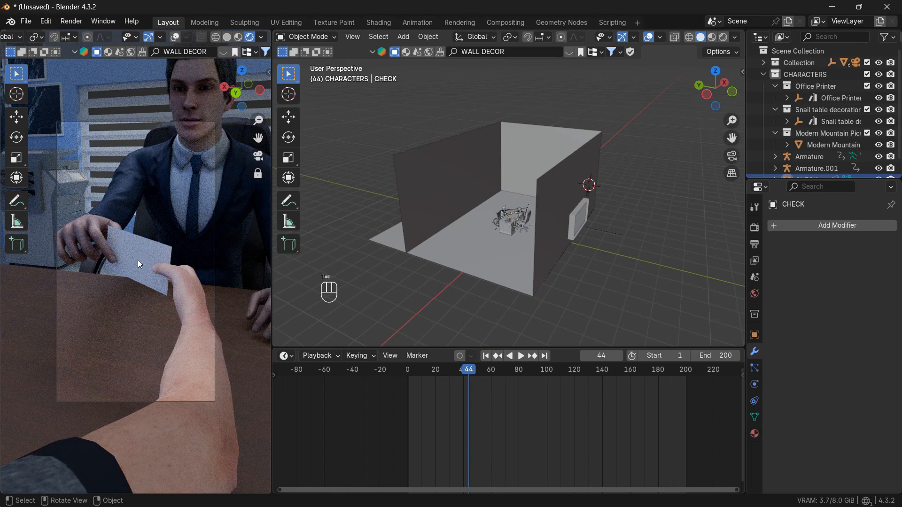
# Switch to File Explorer, preview the blank-check image in the data folder and copy that folder's path.
pyautogui.hotkey('alt', 'Tab')
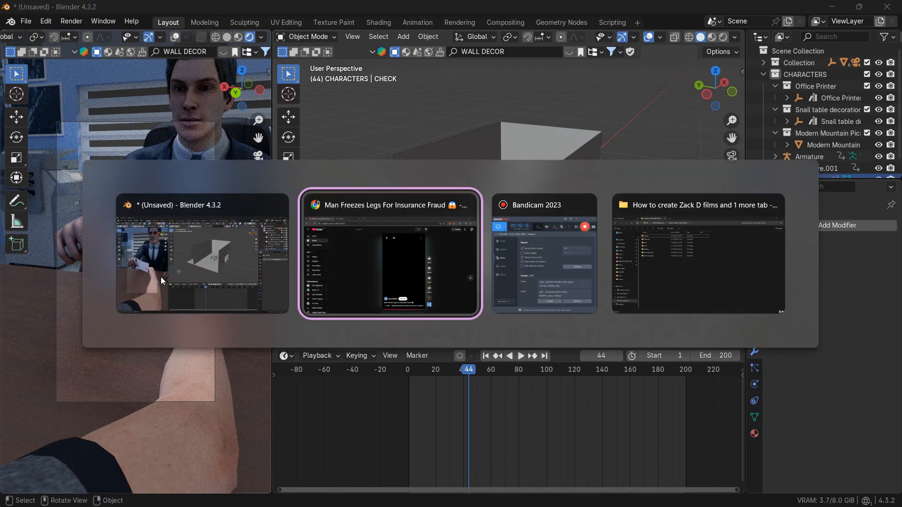
pyautogui.click(720, 277)
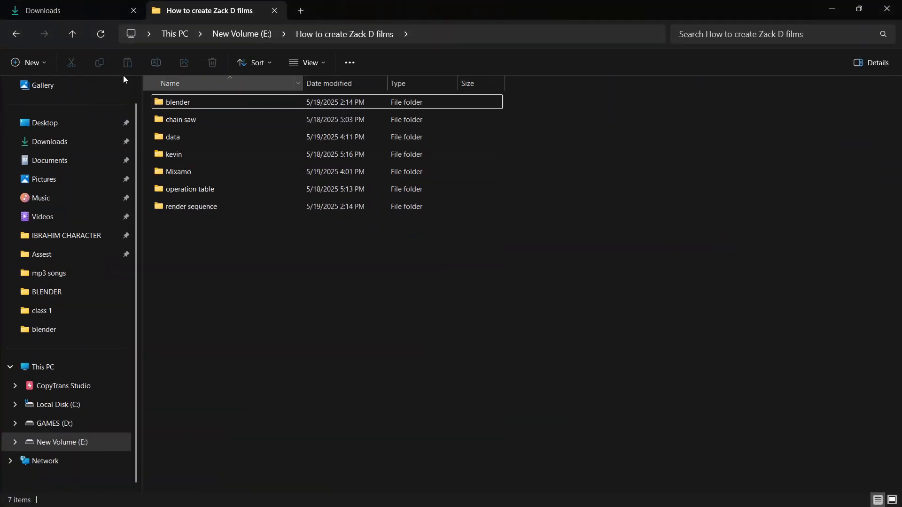
pyautogui.doubleClick(174, 136)
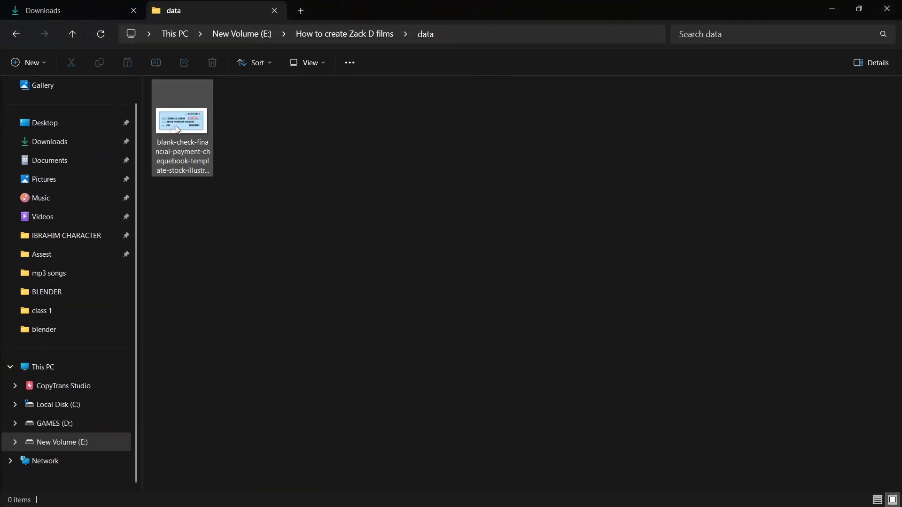
pyautogui.click(178, 128)
pyautogui.press('Return')
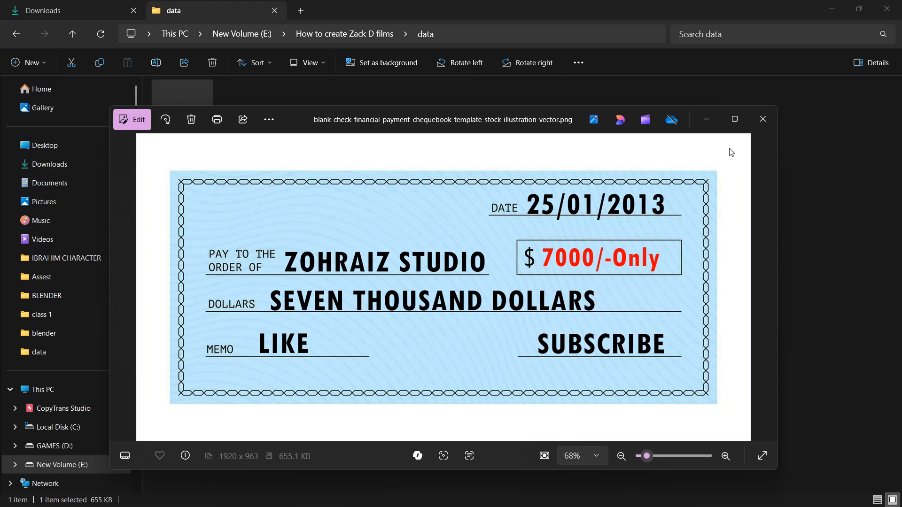
pyautogui.click(443, 33)
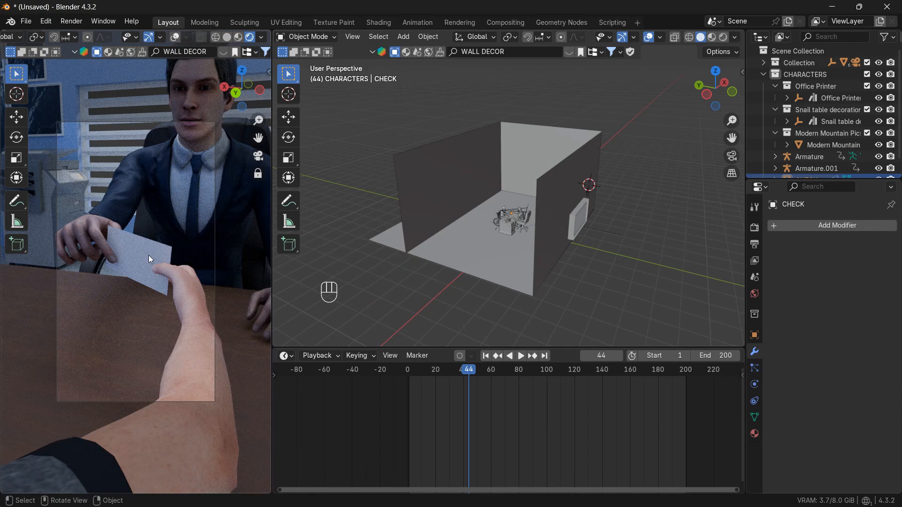
# Switch back to Blender, bring up the Shader Editor and create a new material named CHECK for the check.
pyautogui.click(285, 355)
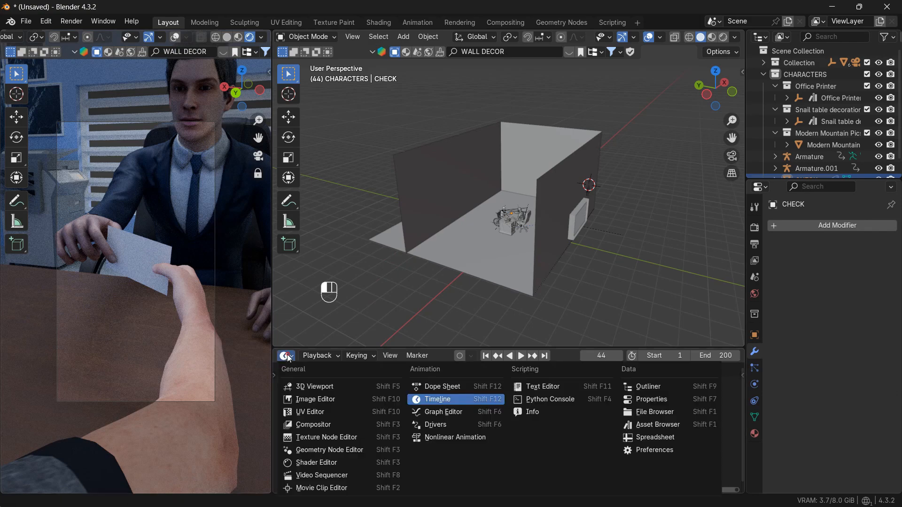
pyautogui.click(325, 460)
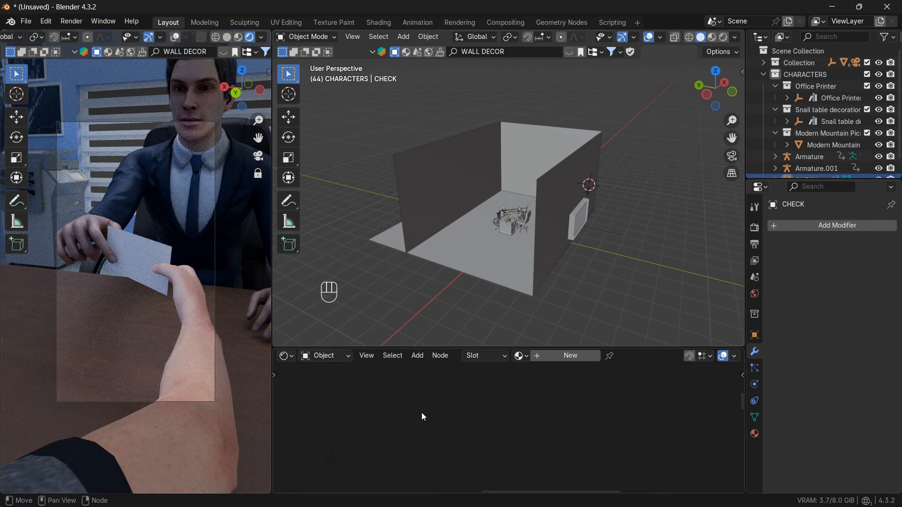
pyautogui.click(559, 356)
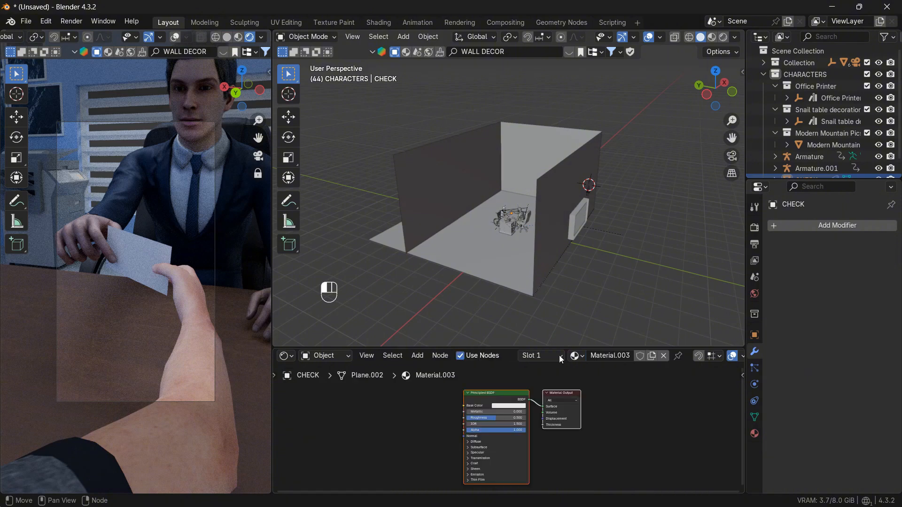
pyautogui.doubleClick(601, 356)
pyautogui.press('BackSpace')
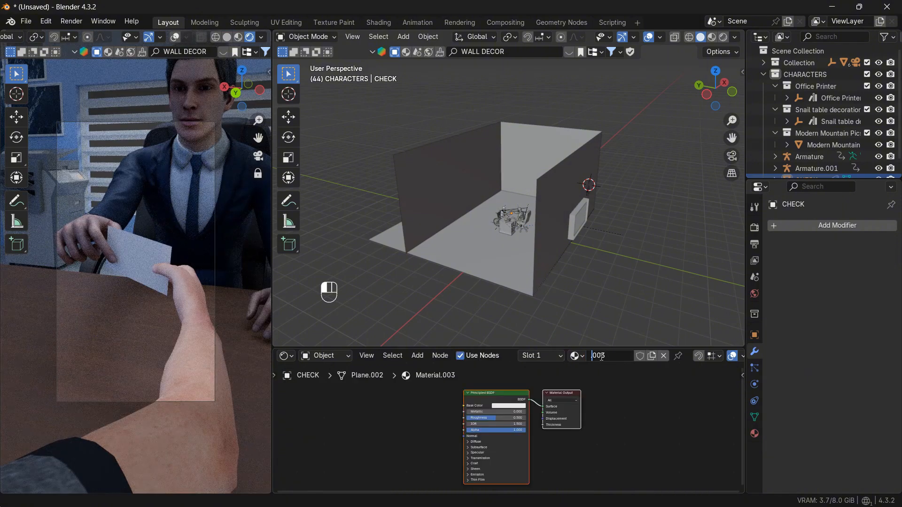
pyautogui.press('BackSpace')
pyautogui.press('BackSpace')
pyautogui.press('Return')
# Add an Image Texture node to the CHECK material and connect its Color to the Principled BSDF's Base Color.
pyautogui.hotkey('shift', 'a')
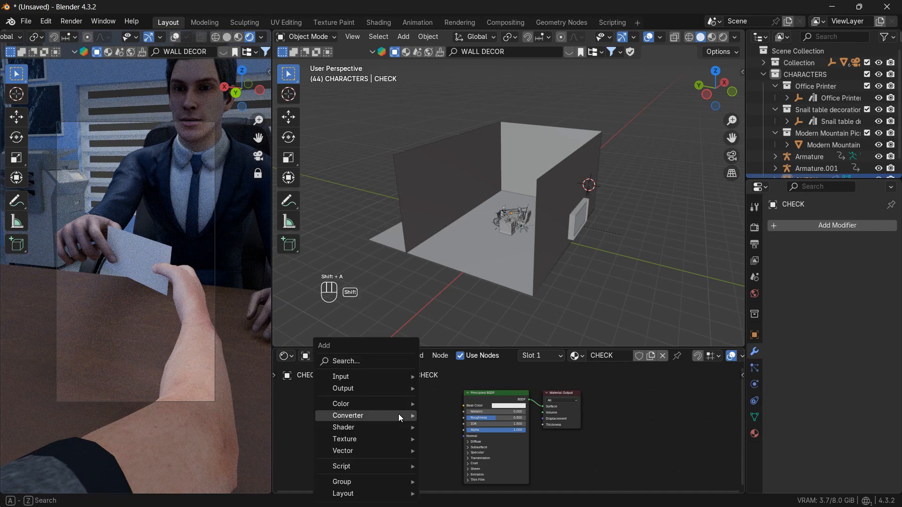
pyautogui.click(346, 361)
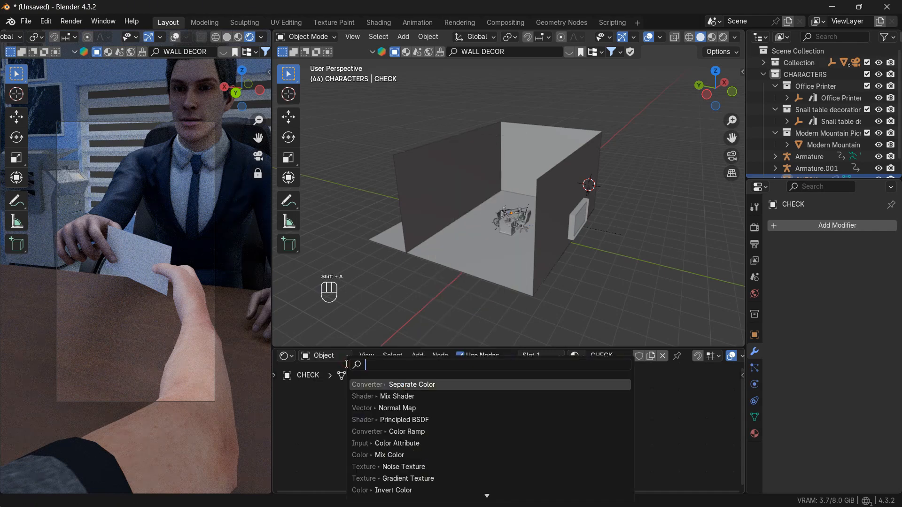
pyautogui.write('IMAG')
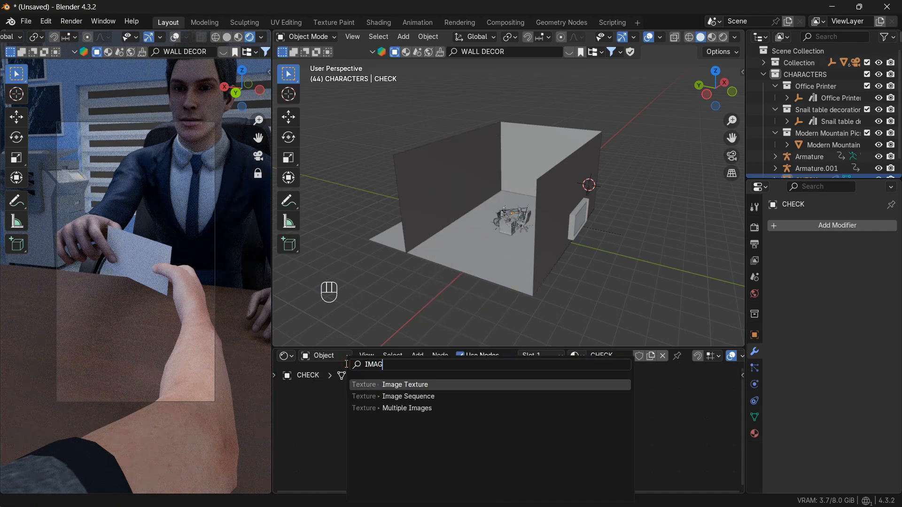
pyautogui.click(404, 385)
pyautogui.click(418, 405)
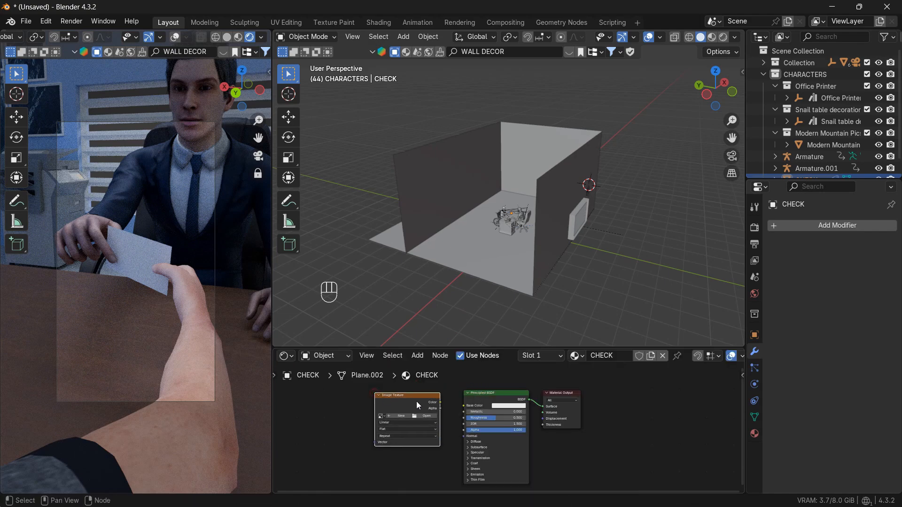
pyautogui.moveTo(440, 402); pyautogui.dragTo(463, 406)
# Load the blank-check image from E:\How to create Zack D films\data into the Image Texture node.
pyautogui.click(423, 416)
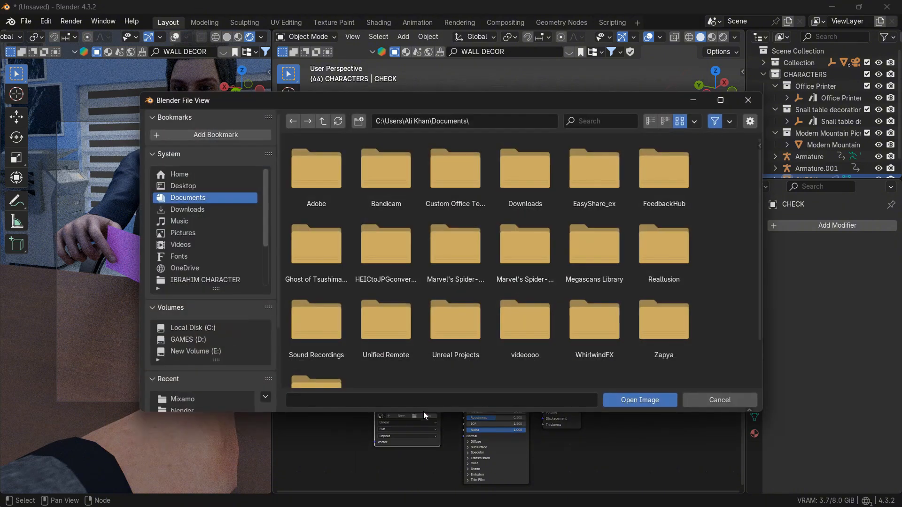
pyautogui.click(500, 121)
pyautogui.write('E:\\How to create Zack D films\\data\\')
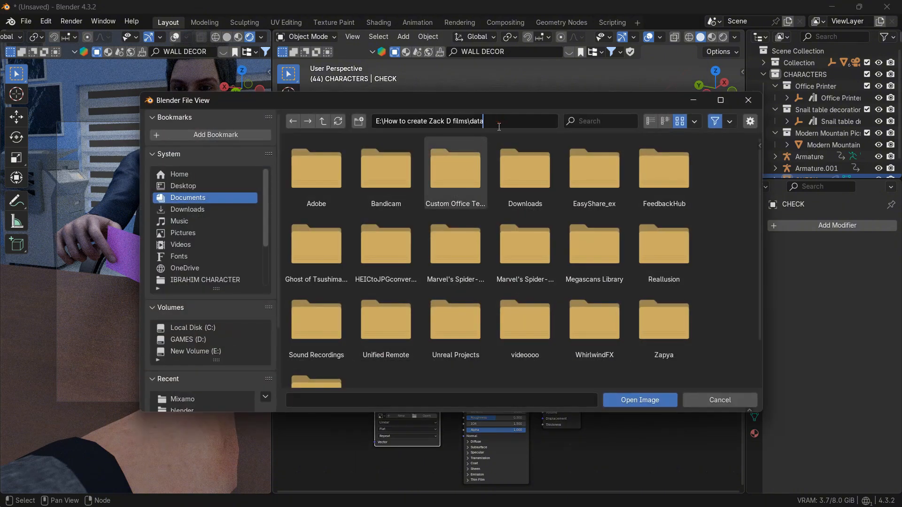
pyautogui.press('Return')
pyautogui.click(330, 158)
pyautogui.doubleClick(330, 158)
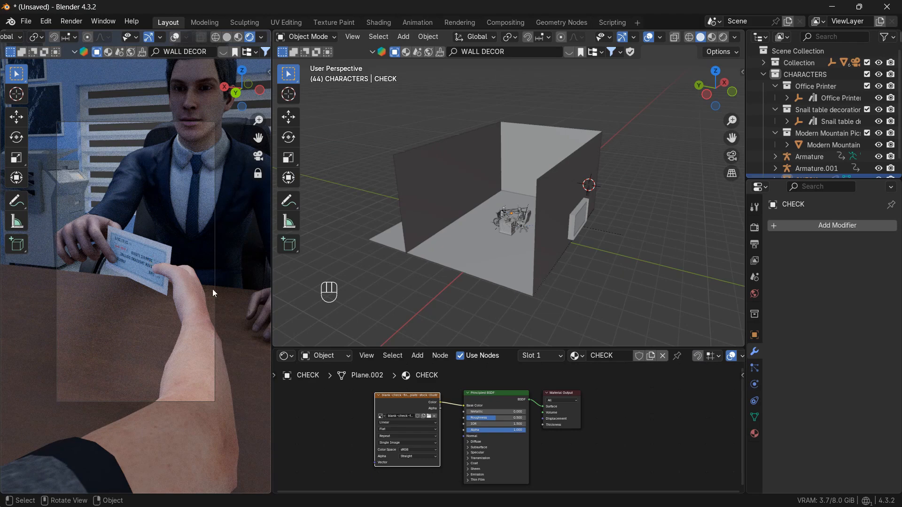
# Split off a UV Editor beside the shader nodes and put the check in Edit Mode with all its geometry selected.
pyautogui.scroll(3, 444, 241)
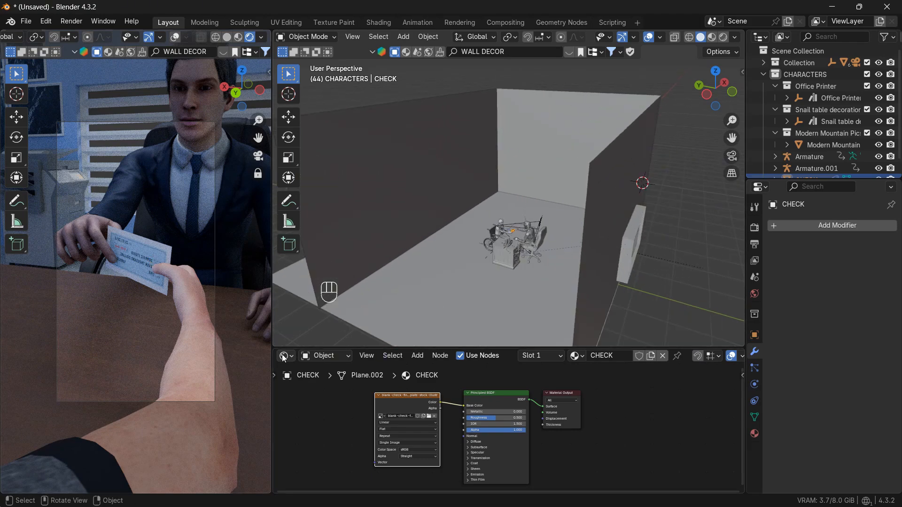
pyautogui.moveTo(276, 353); pyautogui.dragTo(406, 371)
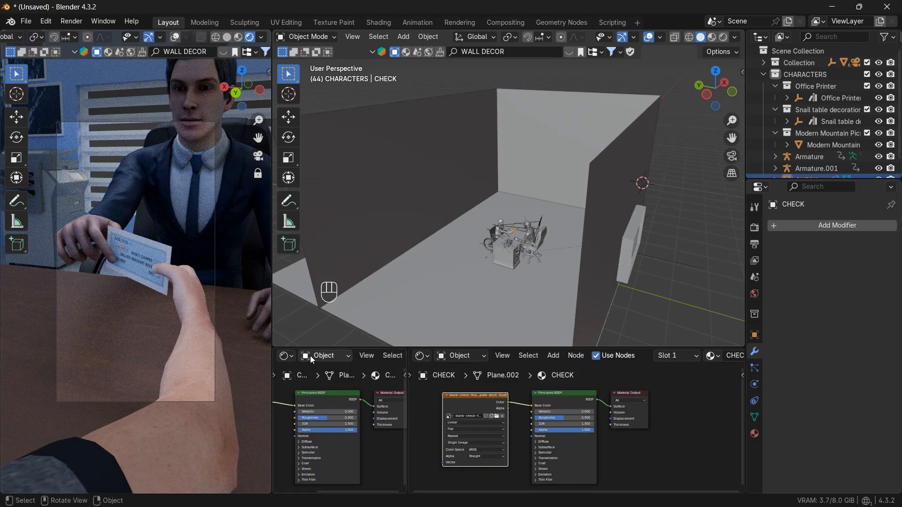
pyautogui.click(294, 353)
pyautogui.click(314, 410)
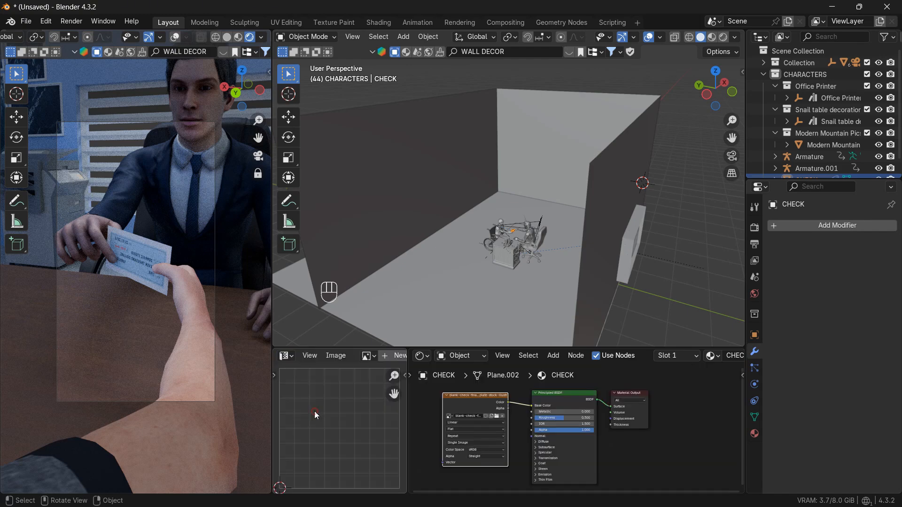
pyautogui.press('Tab')
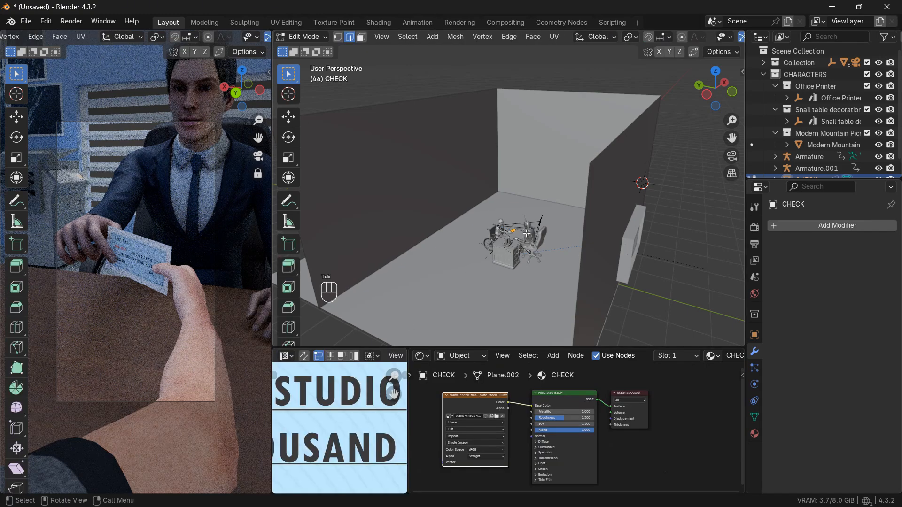
pyautogui.scroll(-8, 351, 417)
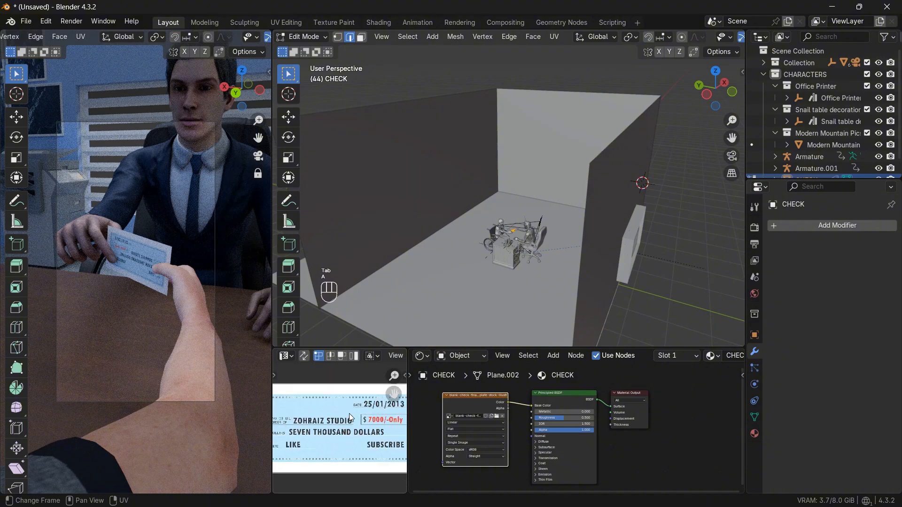
# Scale the check's UVs down along X and along Y so they sit inside the check image's outer border.
pyautogui.press('a')
pyautogui.press('a')
pyautogui.press('s')
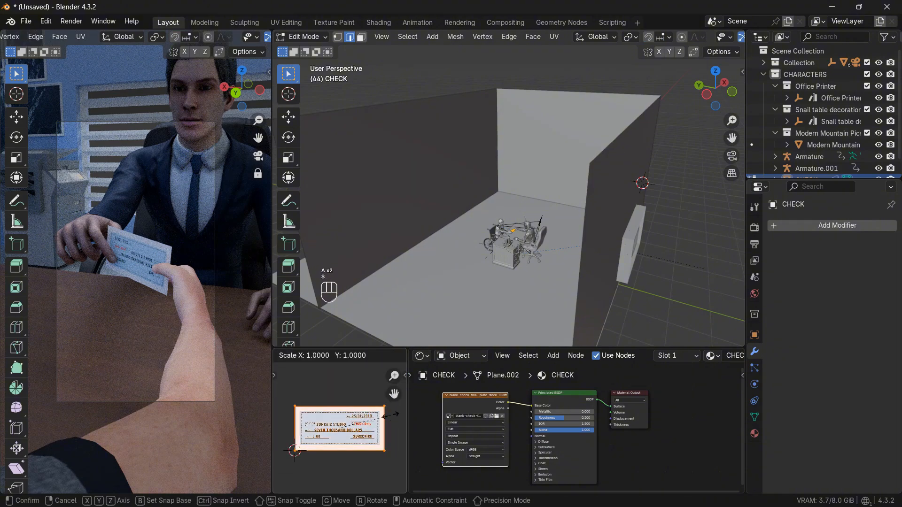
pyautogui.press('x')
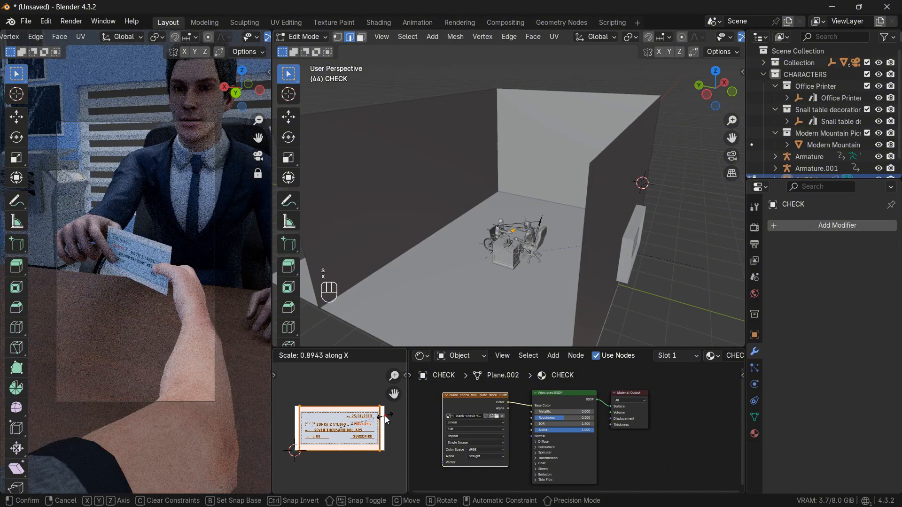
pyautogui.click(379, 416)
pyautogui.press('s')
pyautogui.press('y')
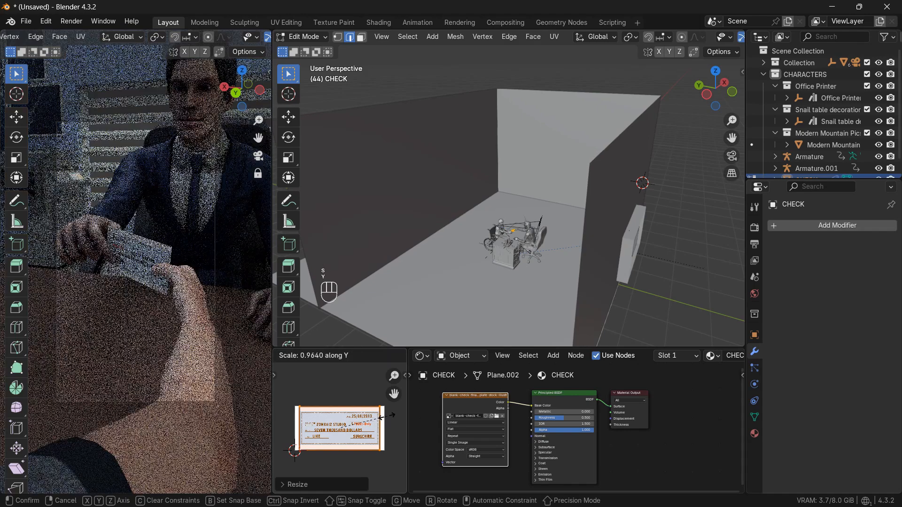
pyautogui.click(376, 419)
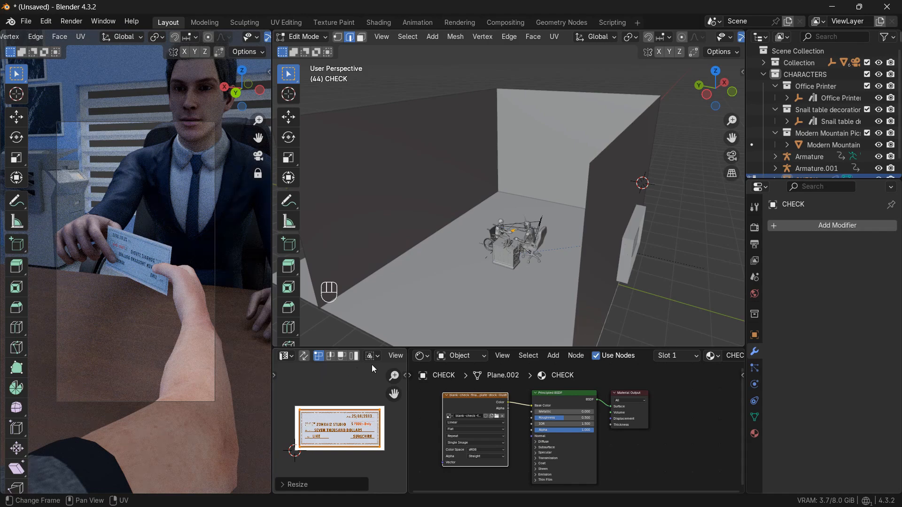
# Close the UV Editor area and make the rendered camera view use the scene world for its lighting.
pyautogui.moveTo(410, 353); pyautogui.dragTo(251, 365)
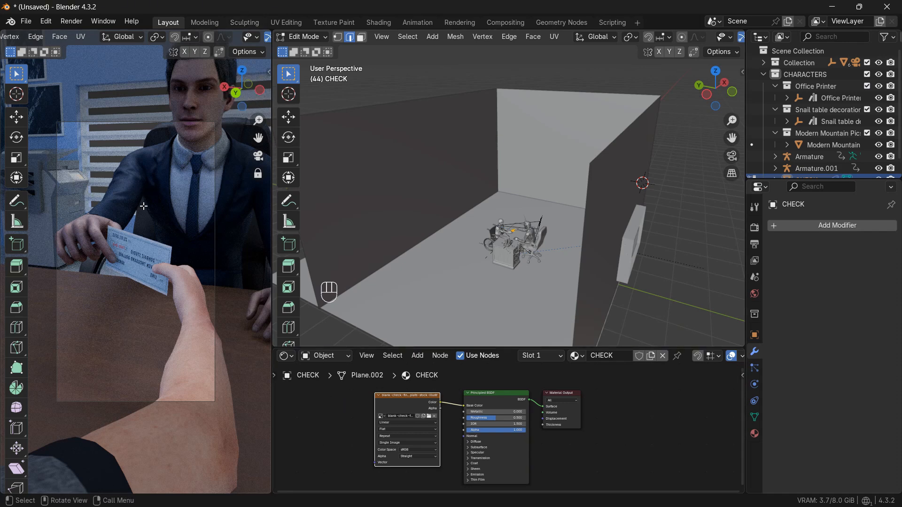
pyautogui.scroll(-5, 241, 40)
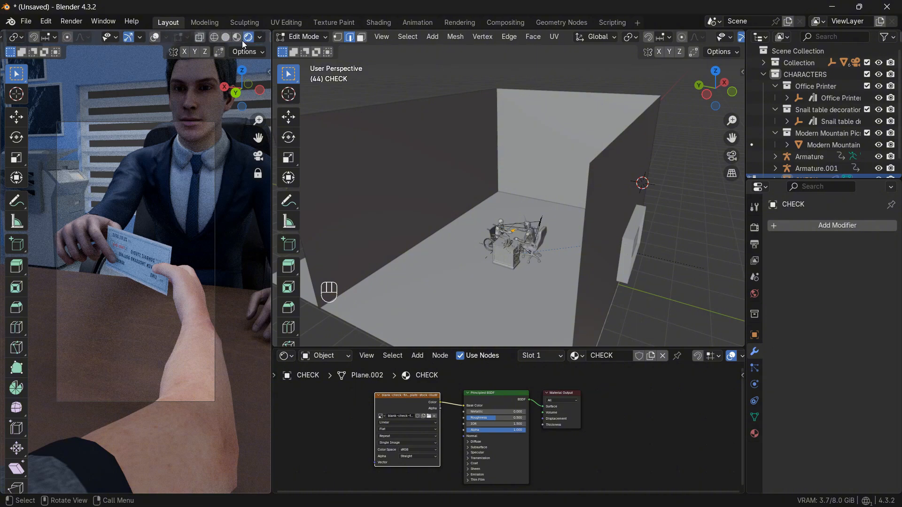
pyautogui.scroll(-1, 241, 41)
pyautogui.click(242, 40)
pyautogui.click(199, 143)
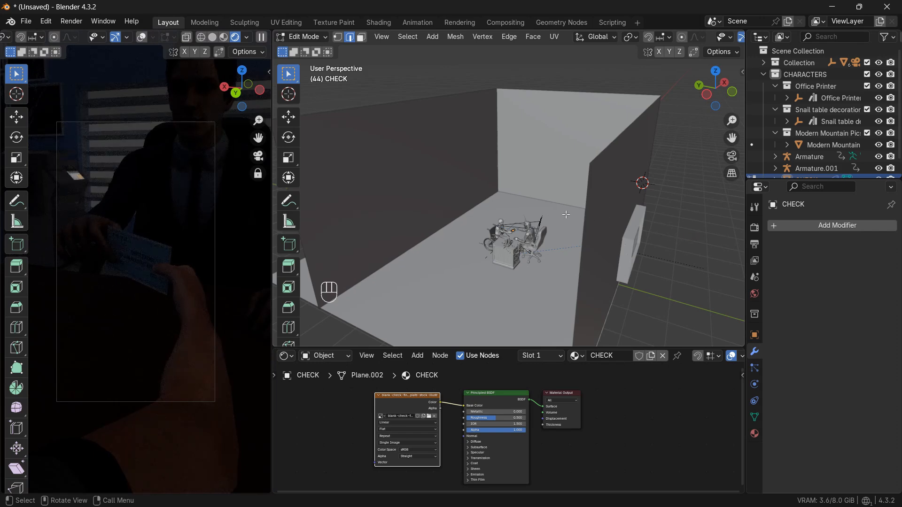
# Return the check to Object Mode and search the online asset library's HDRs for OFFICE.
pyautogui.click(321, 37)
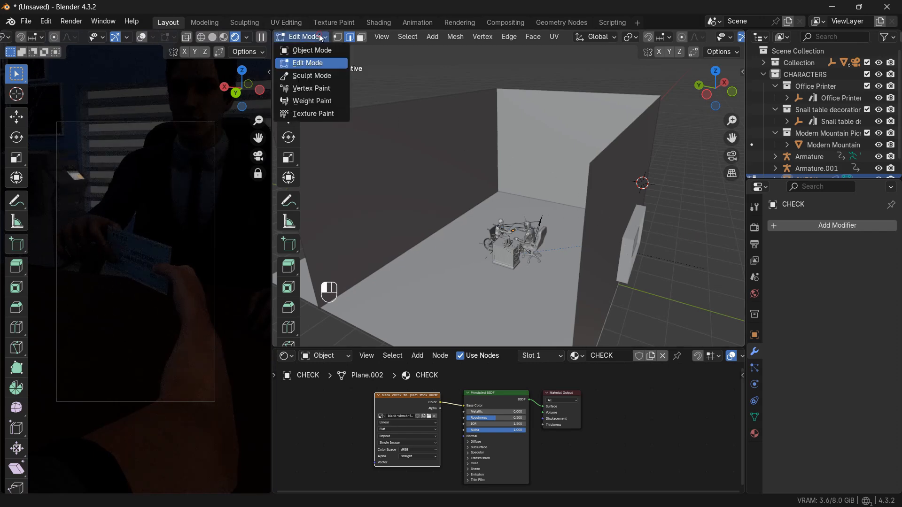
pyautogui.click(308, 52)
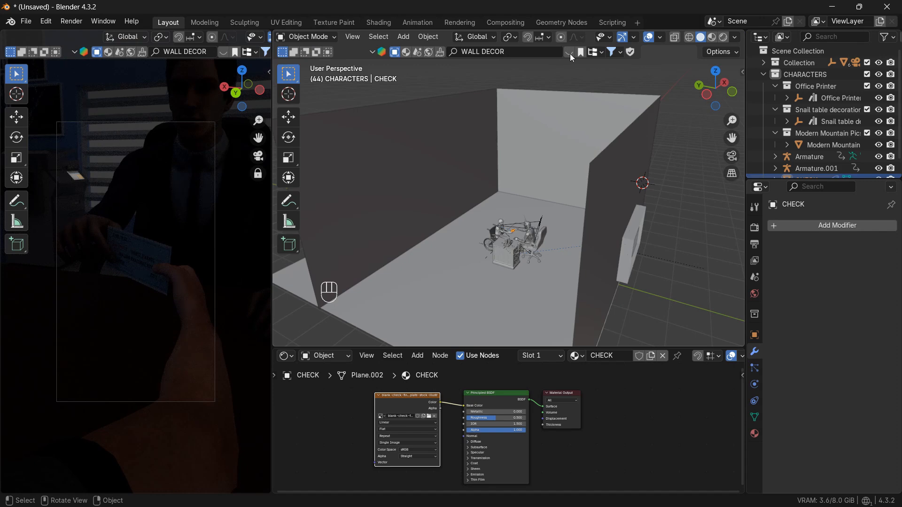
pyautogui.click(428, 52)
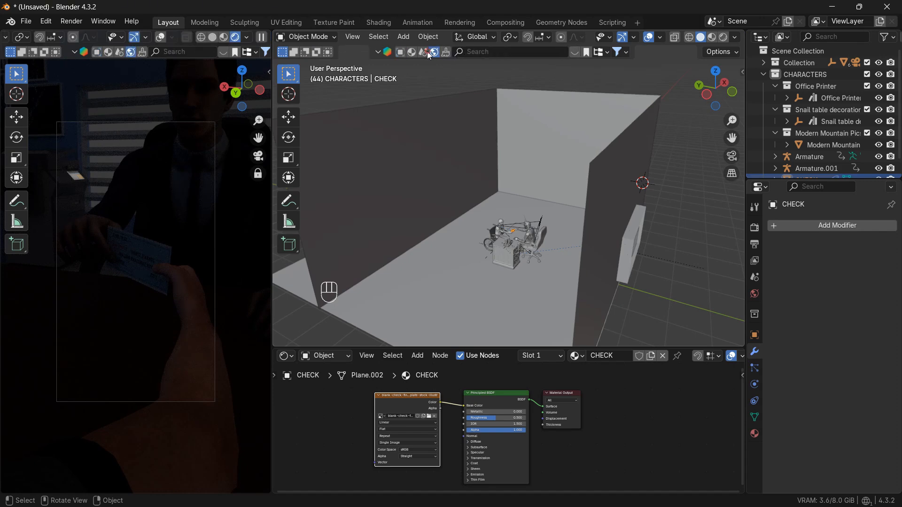
pyautogui.click(471, 52)
pyautogui.write('0')
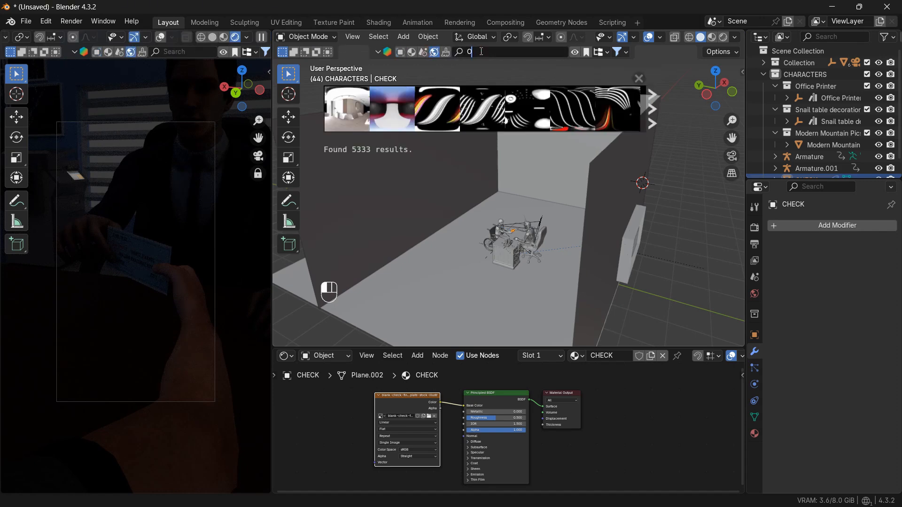
pyautogui.write('FFICE')
pyautogui.press('Return')
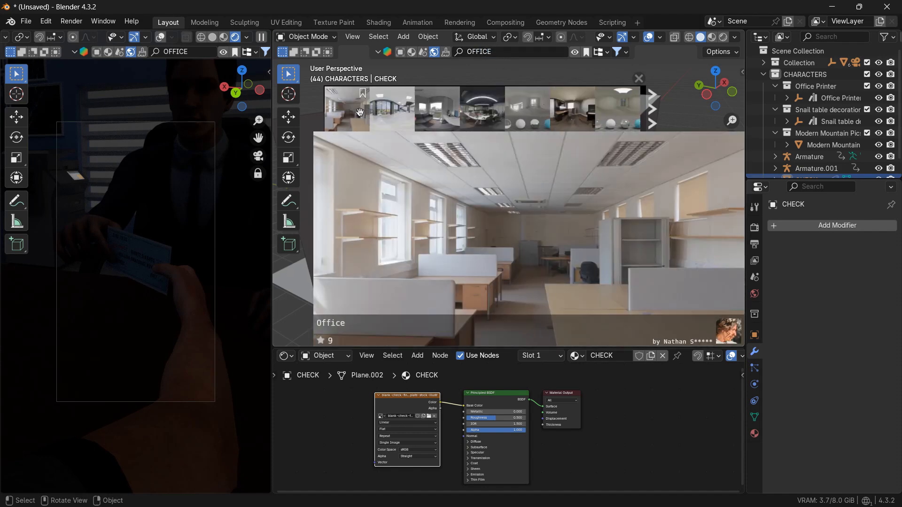
# Apply the "Empty office space" HDR to the scene and close the asset results.
pyautogui.moveTo(385, 109)
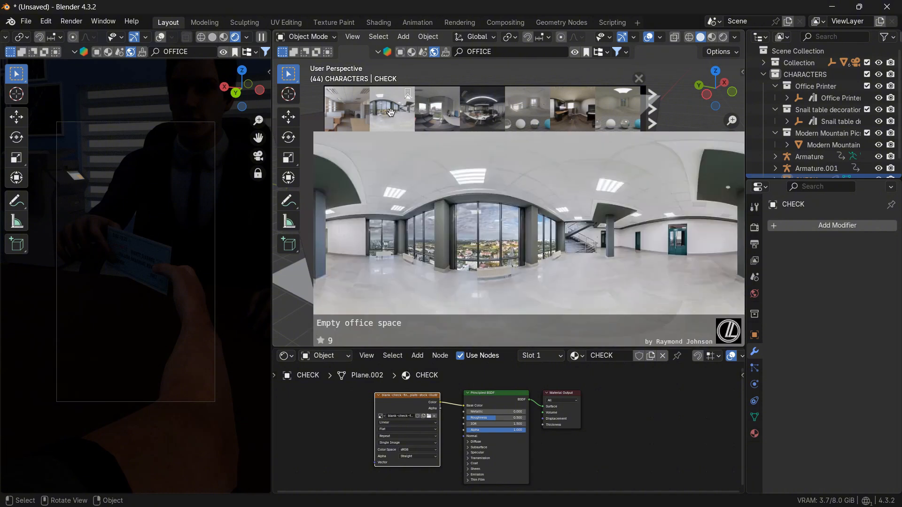
pyautogui.click(390, 113)
pyautogui.click(383, 135)
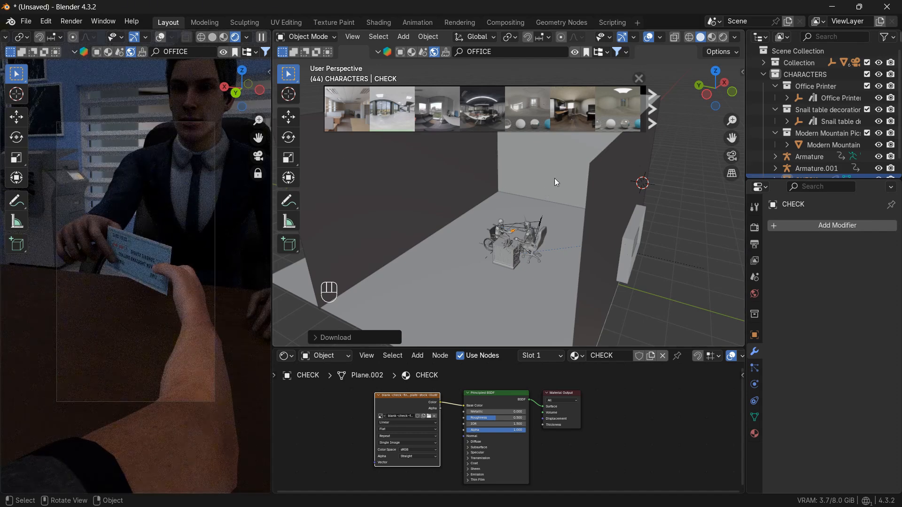
pyautogui.click(639, 80)
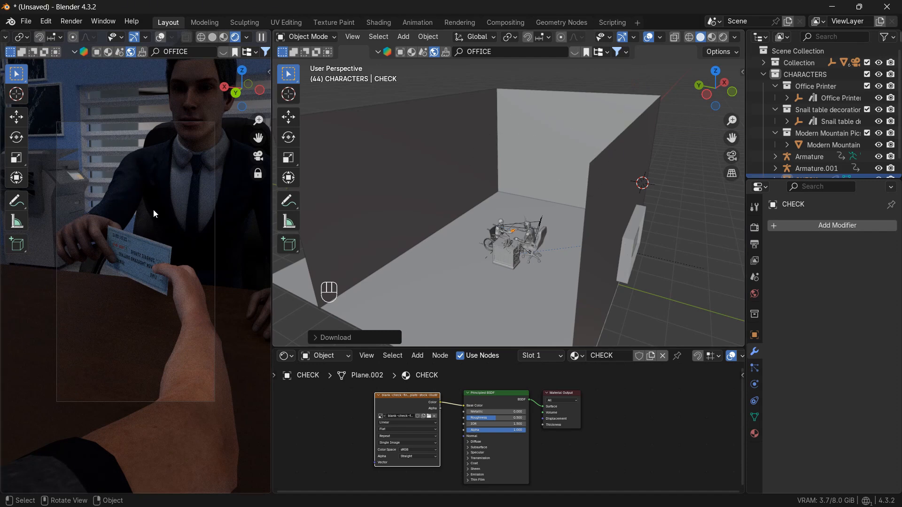
# Rotate the Snail table decoration 90° in top view and move it to about X -0.45 m, Y -0.17 m on the desk.
pyautogui.scroll(6, 448, 236)
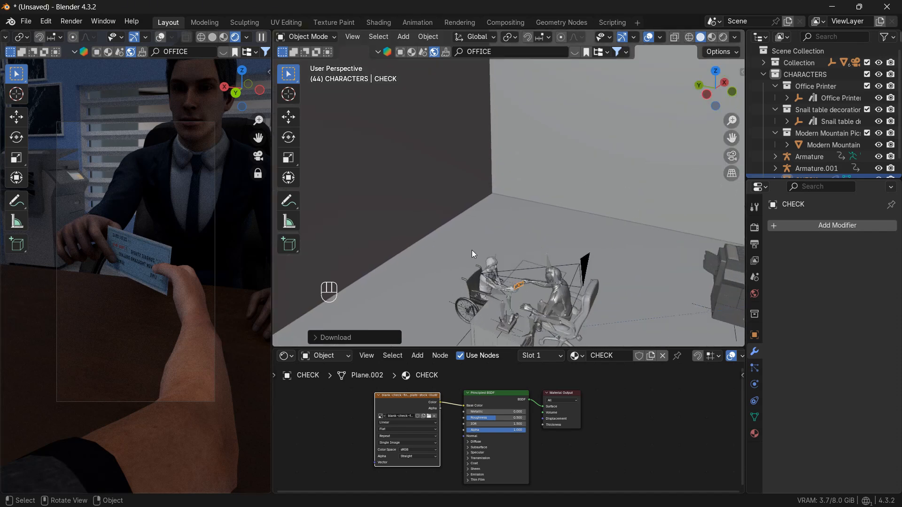
pyautogui.keyDown('shift'); pyautogui.moveTo(477, 253); pyautogui.dragTo(517, 184, button='middle'); pyautogui.keyUp('shift')
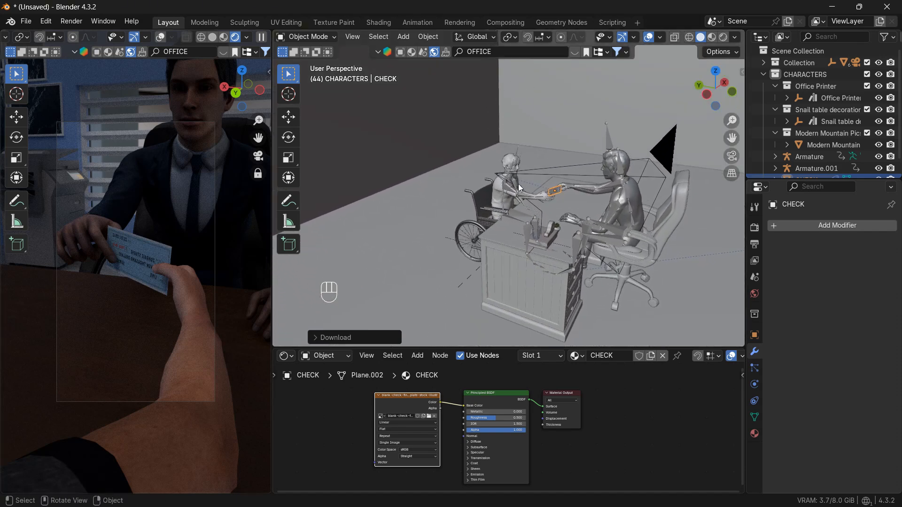
pyautogui.click(516, 231)
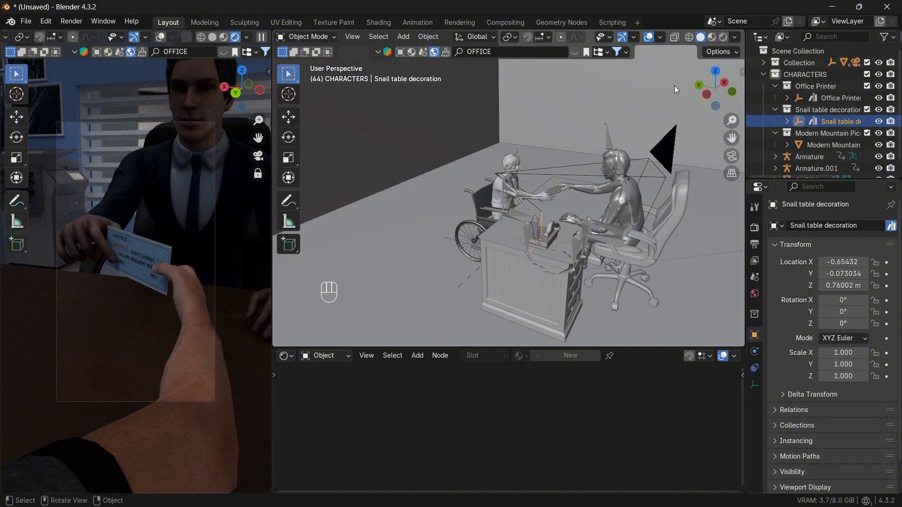
pyautogui.click(715, 70)
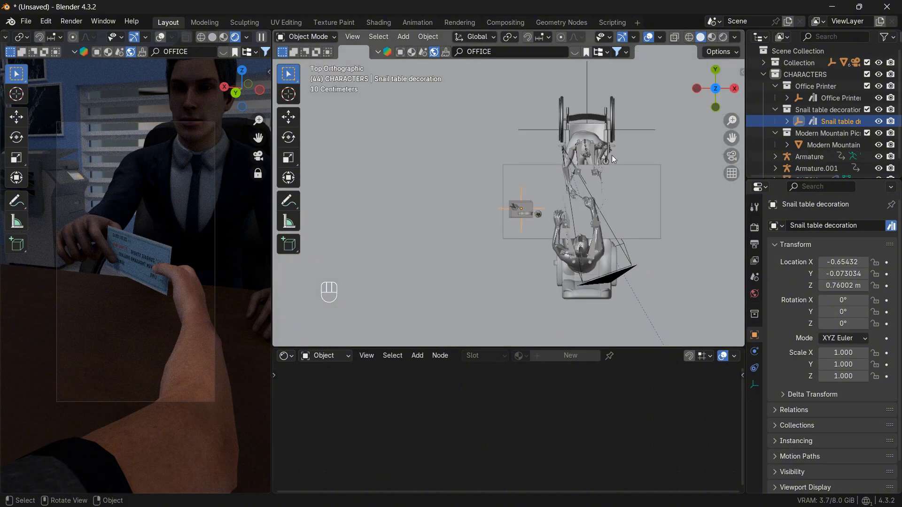
pyautogui.press('r')
pyautogui.press('KP_9')
pyautogui.press('KP_0')
pyautogui.press('KP_Enter')
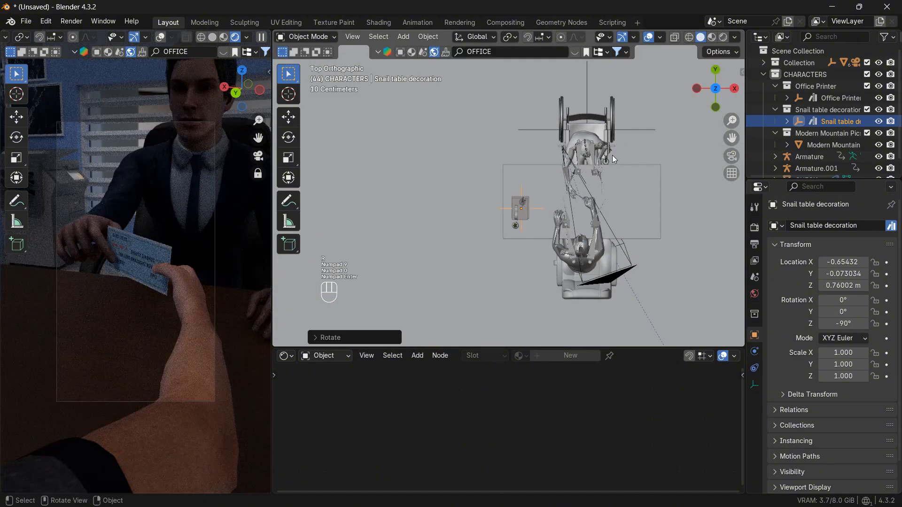
pyautogui.press('g')
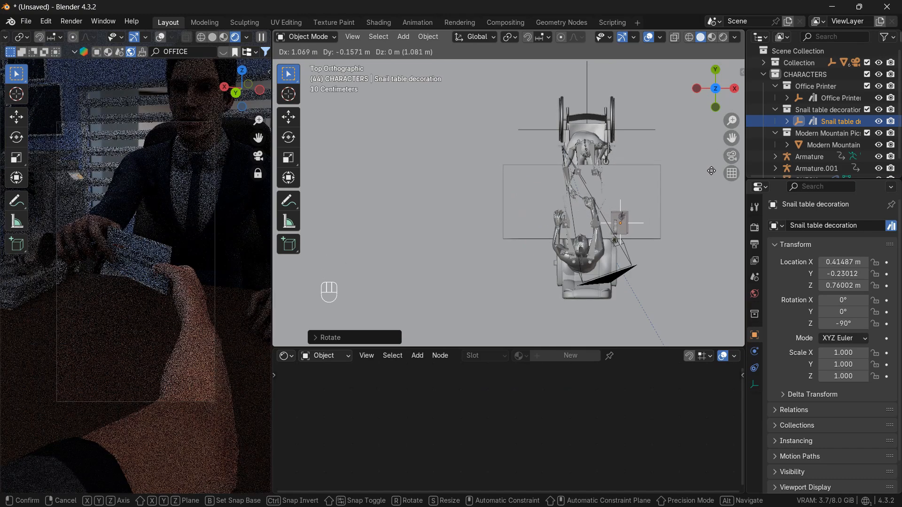
pyautogui.click(656, 175)
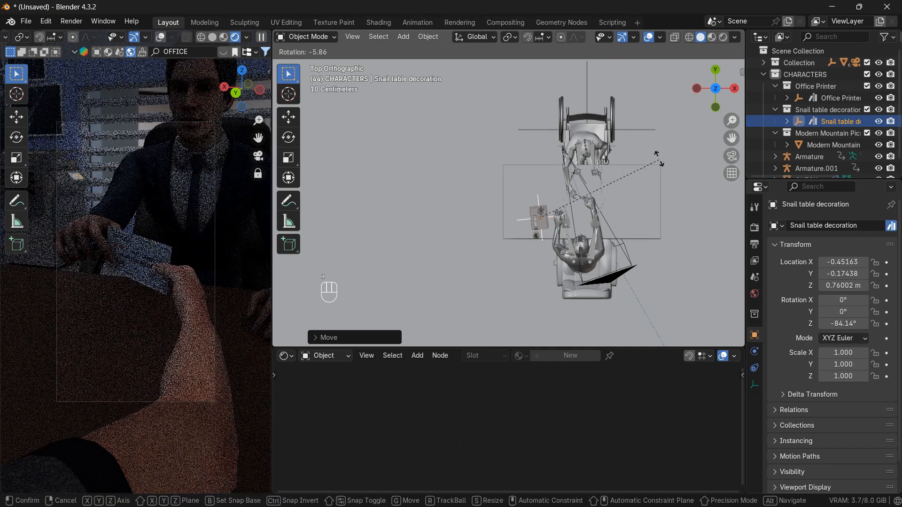
# Rotate the Snail table decoration by another 90° and move it to about X -0.47 m, Y 0.02 m.
pyautogui.press('r')
pyautogui.press('r')
pyautogui.press('KP_6')
pyautogui.press('KP_9')
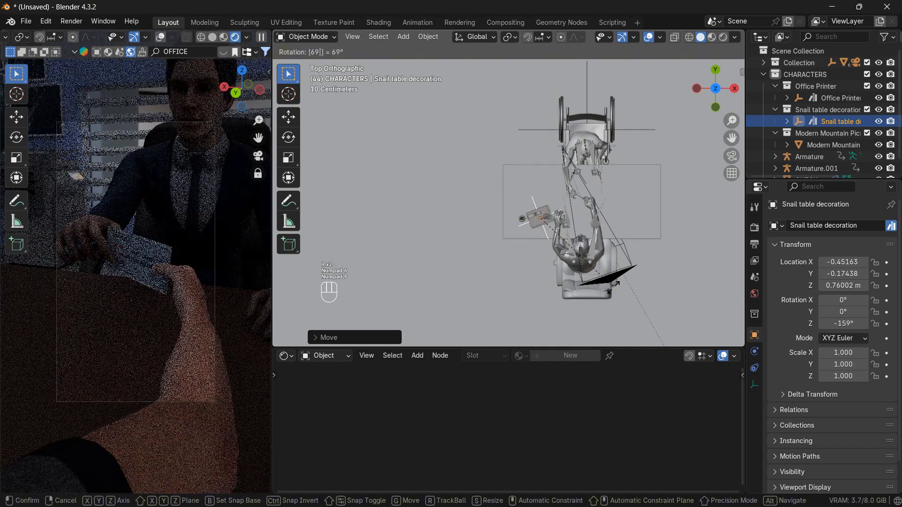
pyautogui.press('KP_0')
pyautogui.press('BackSpace')
pyautogui.press('BackSpace')
pyautogui.press('BackSpace')
pyautogui.press('KP_9')
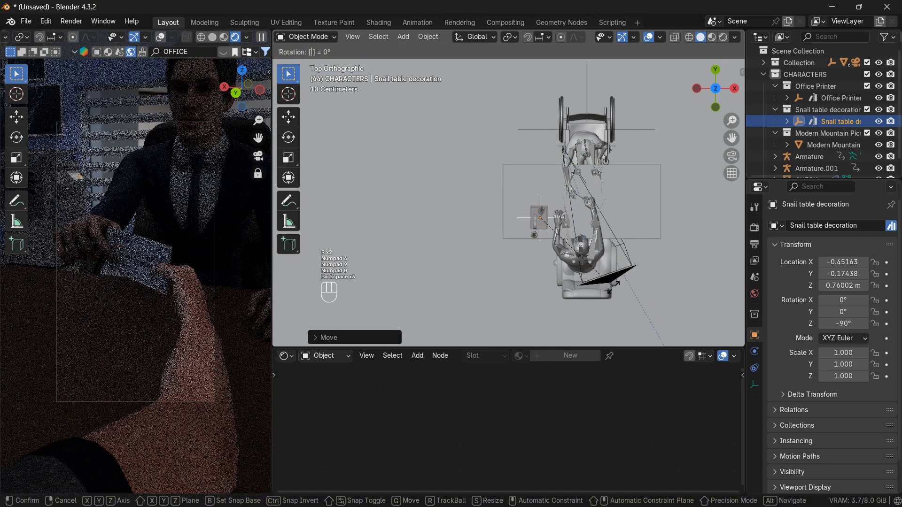
pyautogui.press('Right')
pyautogui.press('KP_0')
pyautogui.press('KP_Enter')
pyautogui.press('g')
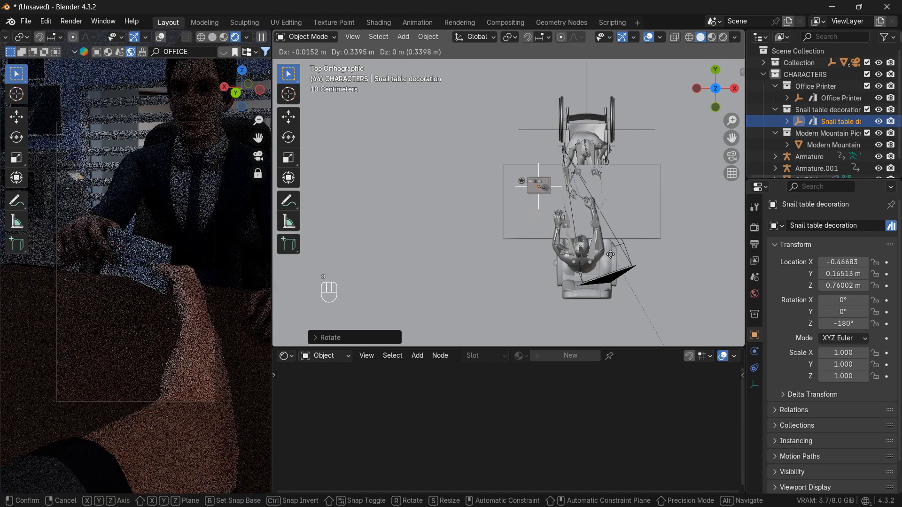
pyautogui.click(610, 264)
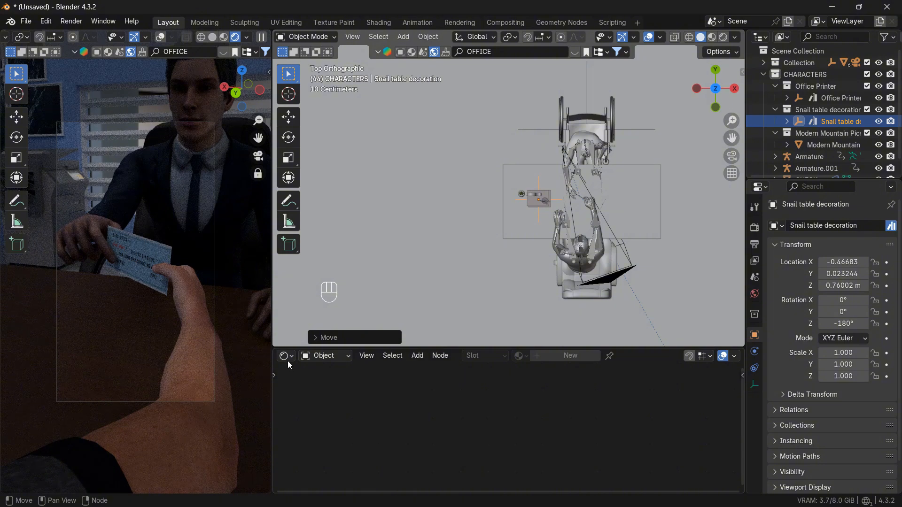
# Replace the Shader Editor with the Timeline and go to frame 116.
pyautogui.click(312, 355)
pyautogui.click(284, 355)
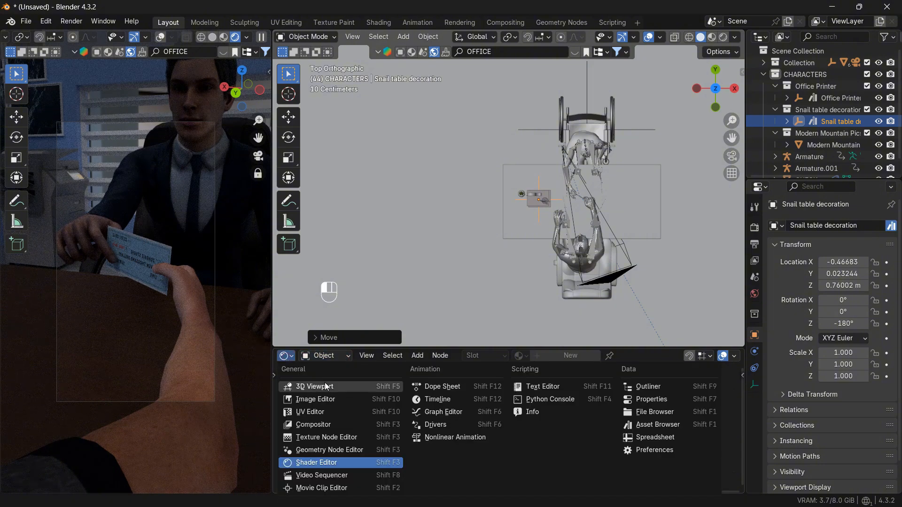
pyautogui.click(425, 400)
pyautogui.moveTo(486, 378); pyautogui.dragTo(571, 367)
pyautogui.press('space')
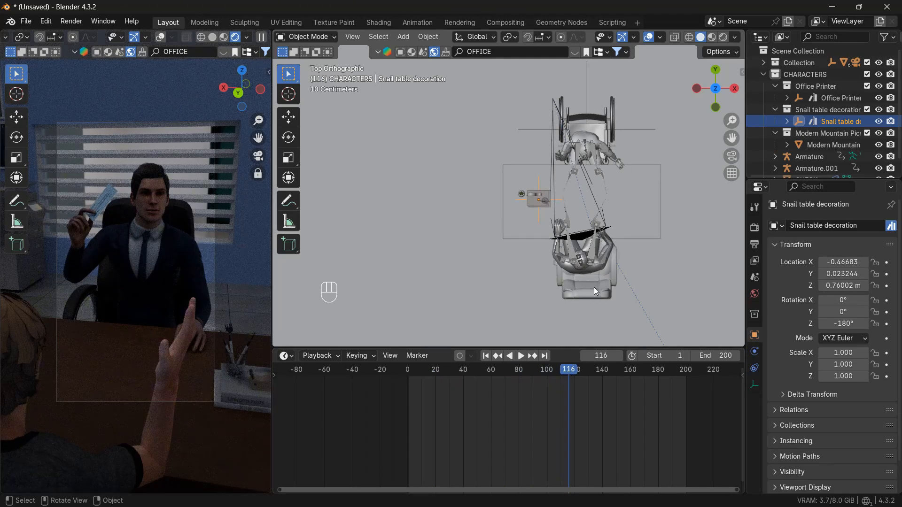
# Add a Sun light at the 3D cursor and raise it along Z to about 4.36 m.
pyautogui.moveTo(636, 163); pyautogui.dragTo(394, 311, button='middle')
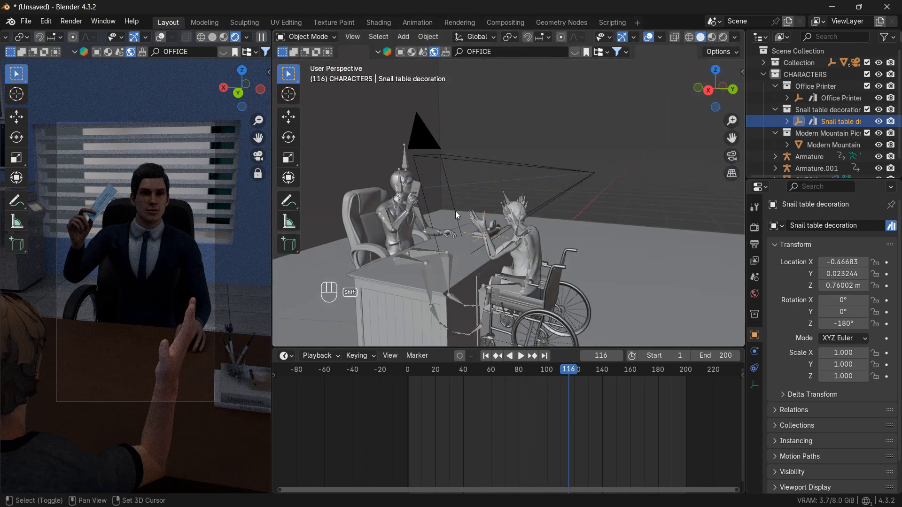
pyautogui.hotkey('shift', 'a')
pyautogui.moveTo(421, 371)
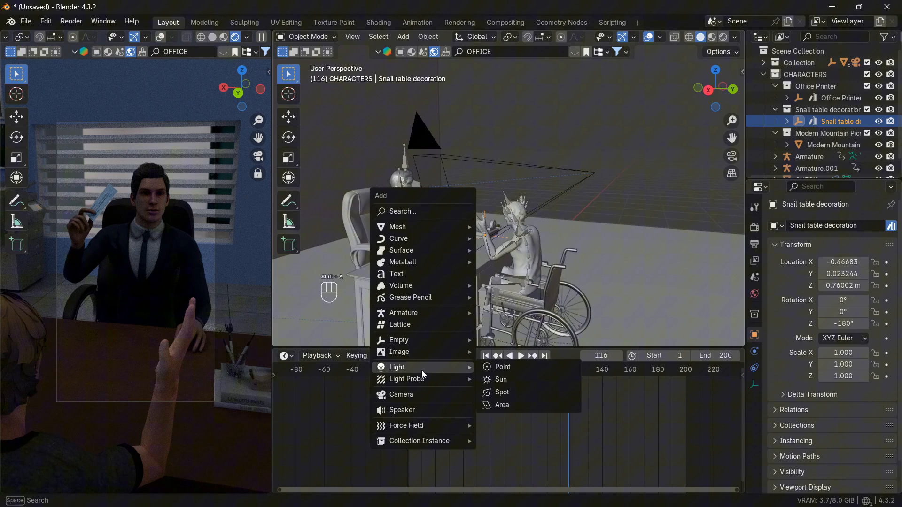
pyautogui.click(517, 381)
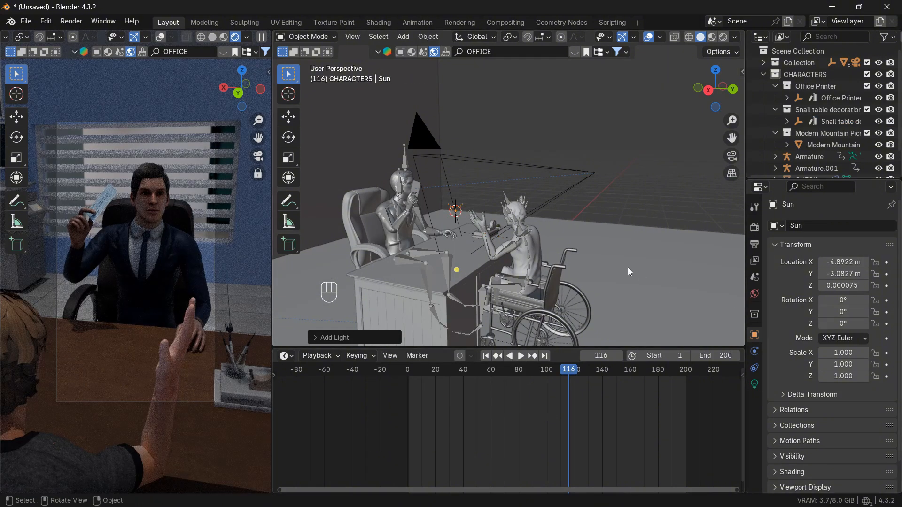
pyautogui.press('g')
pyautogui.press('z')
pyautogui.click(669, 131)
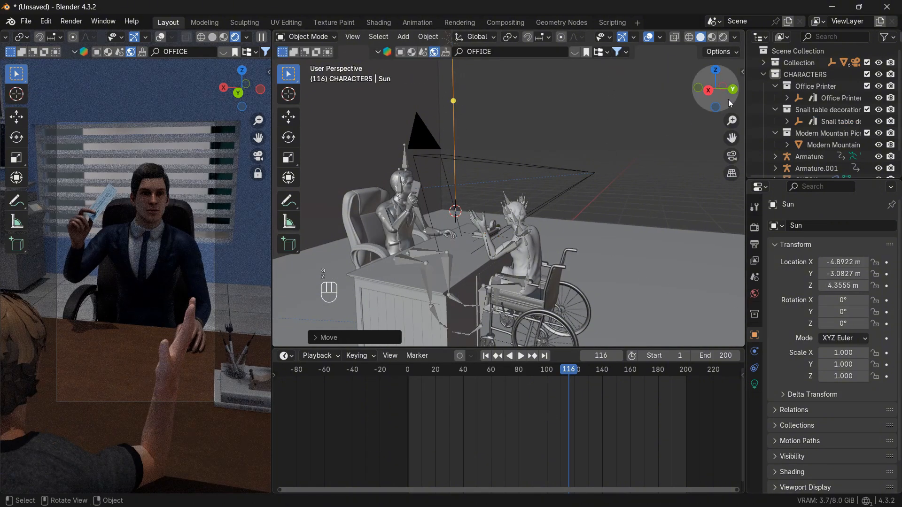
# Tilt the Sun about 34° around X in the left side view, aiming it down at the desk.
pyautogui.moveTo(669, 130); pyautogui.dragTo(620, 141, button='middle')
pyautogui.moveTo(715, 89); pyautogui.dragTo(712, 95)
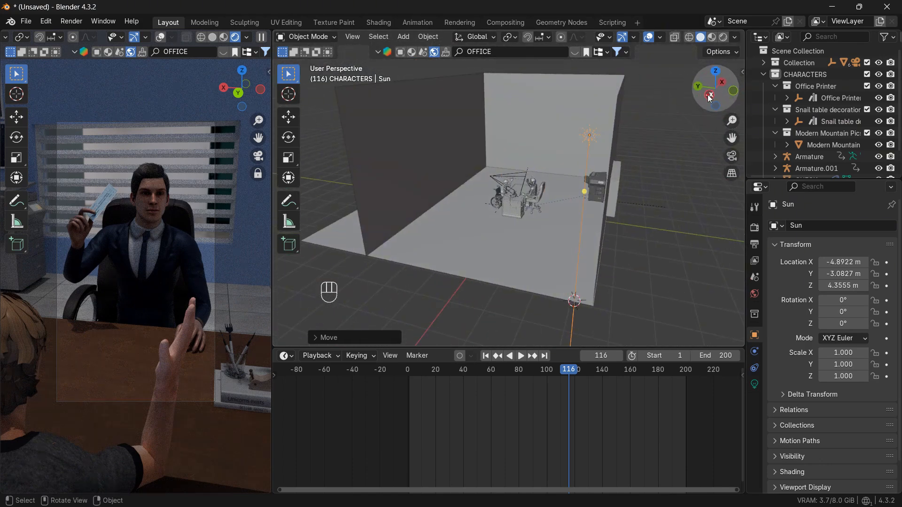
pyautogui.click(711, 96)
pyautogui.press('r')
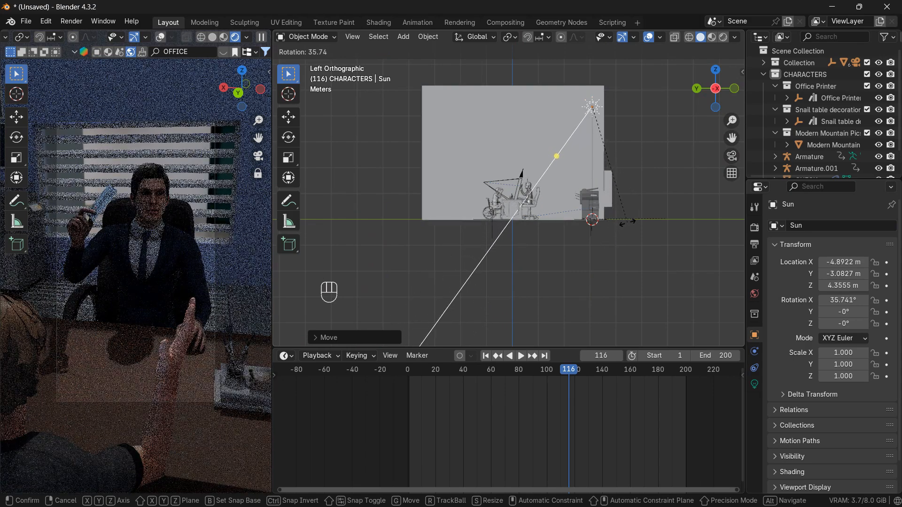
pyautogui.click(624, 228)
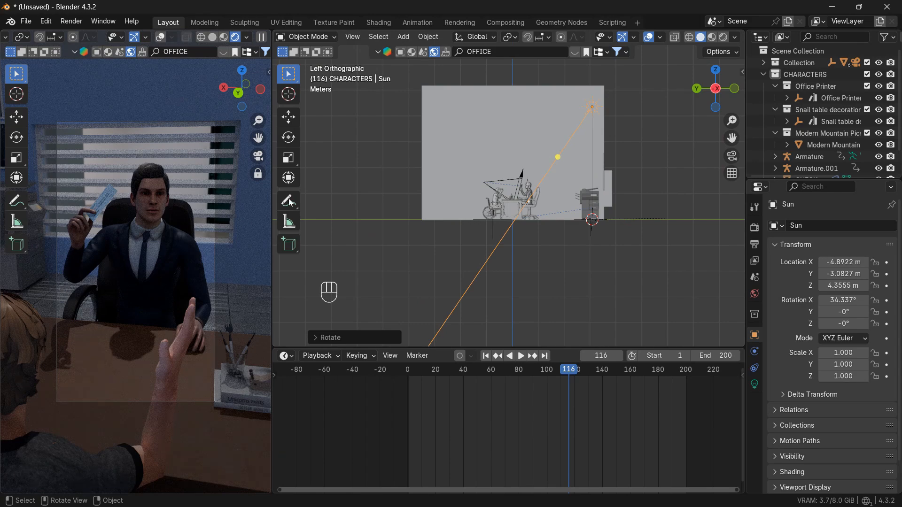
# Set the Sun light's strength to 2.
pyautogui.click(755, 384)
pyautogui.click(829, 306)
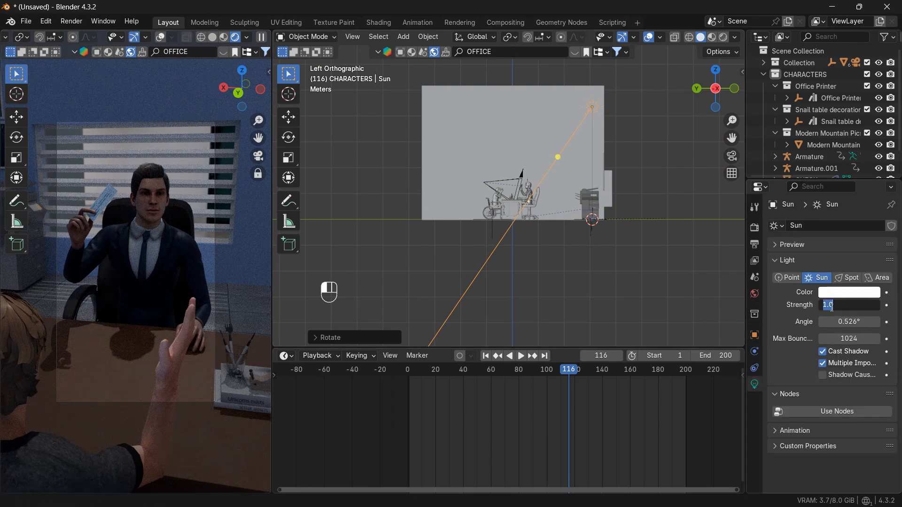
pyautogui.write('2')
pyautogui.press('Return')
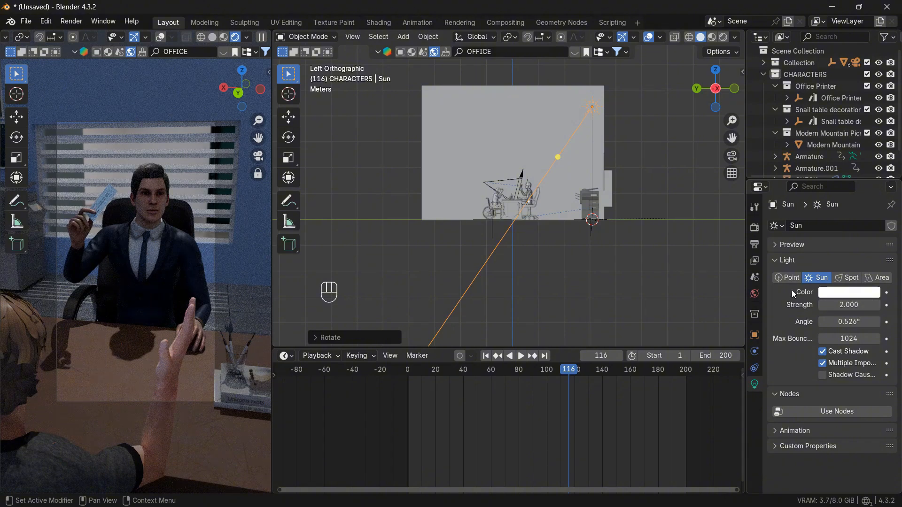
# Re-aim the Sun with rotations in the left and top views so its beam slants across the desk at a shallower angle.
pyautogui.press('r')
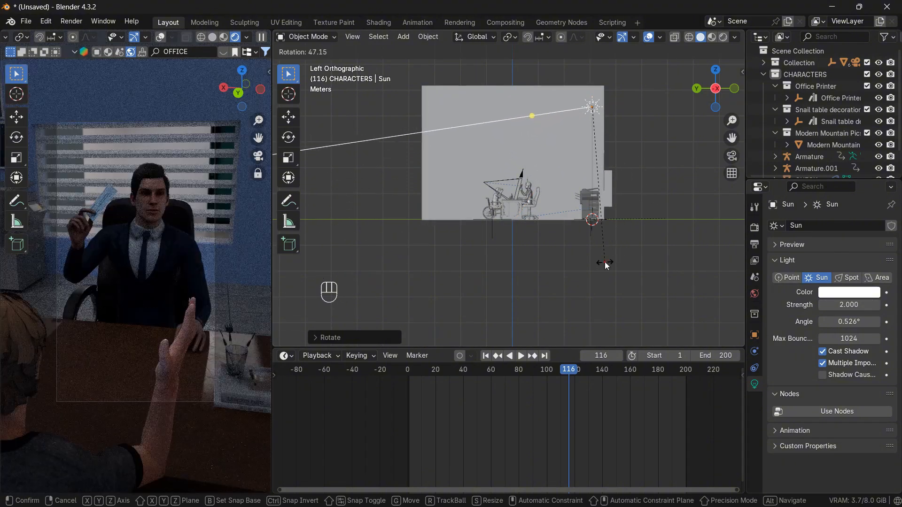
pyautogui.click(605, 264)
pyautogui.click(715, 70)
pyautogui.press('r')
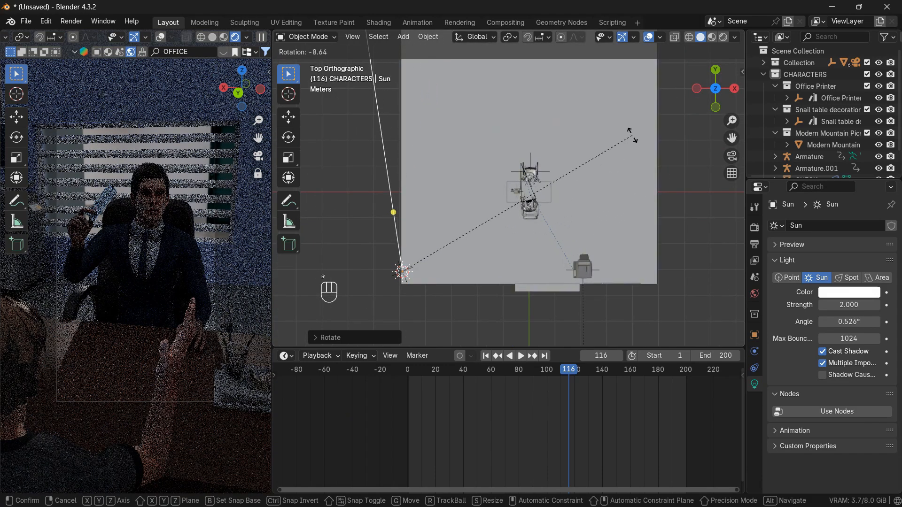
pyautogui.click(605, 112)
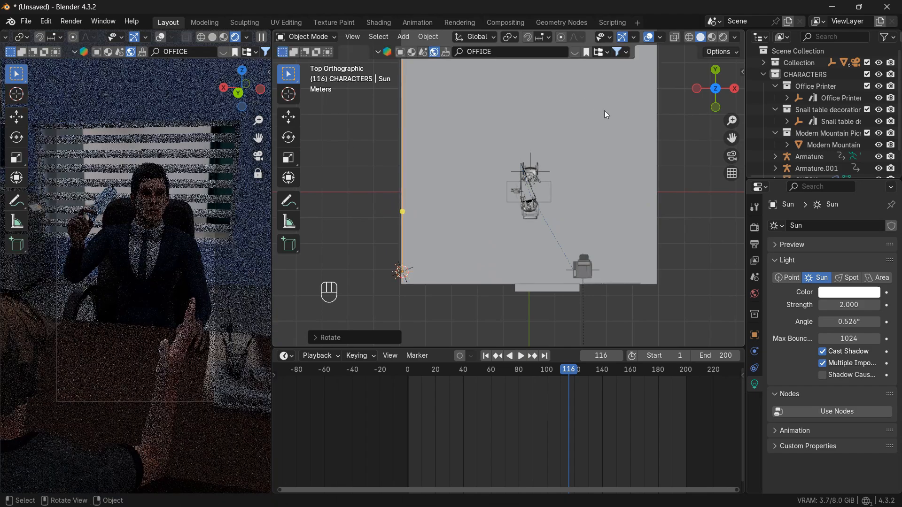
pyautogui.click(698, 91)
pyautogui.press('r')
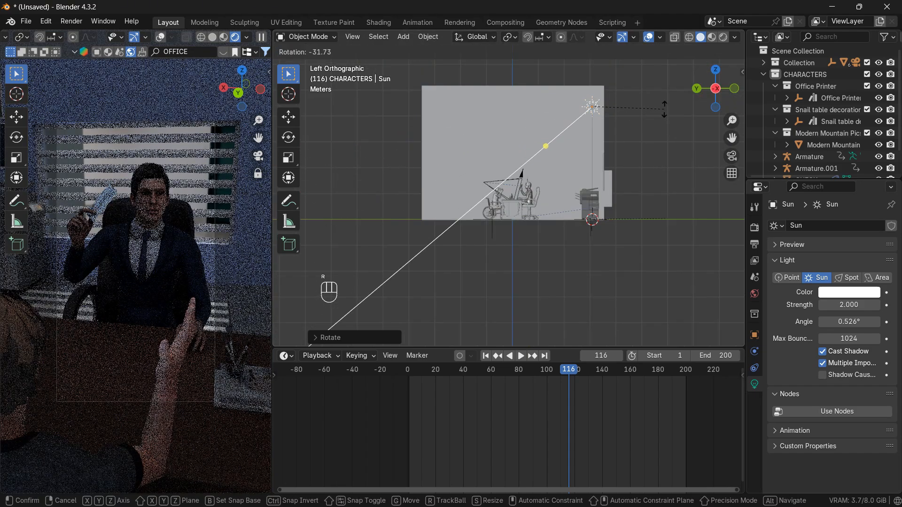
pyautogui.click(661, 111)
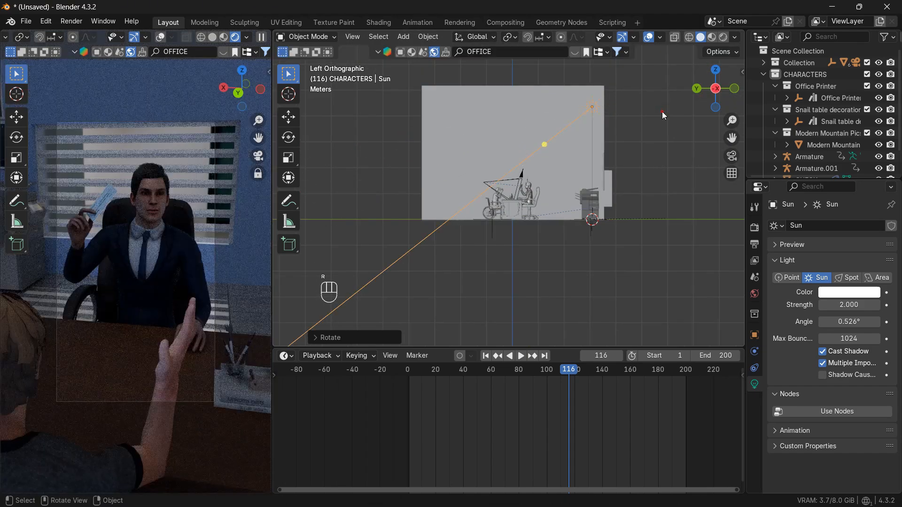
# Set the Sun's strength to 5 and tint its colour a pale warm yellow.
pyautogui.click(839, 304)
pyautogui.write('5')
pyautogui.press('Return')
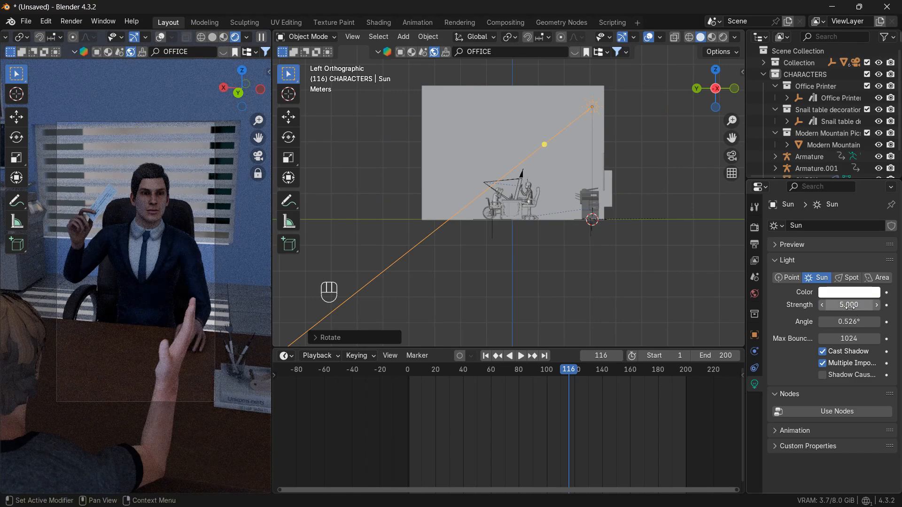
pyautogui.click(852, 293)
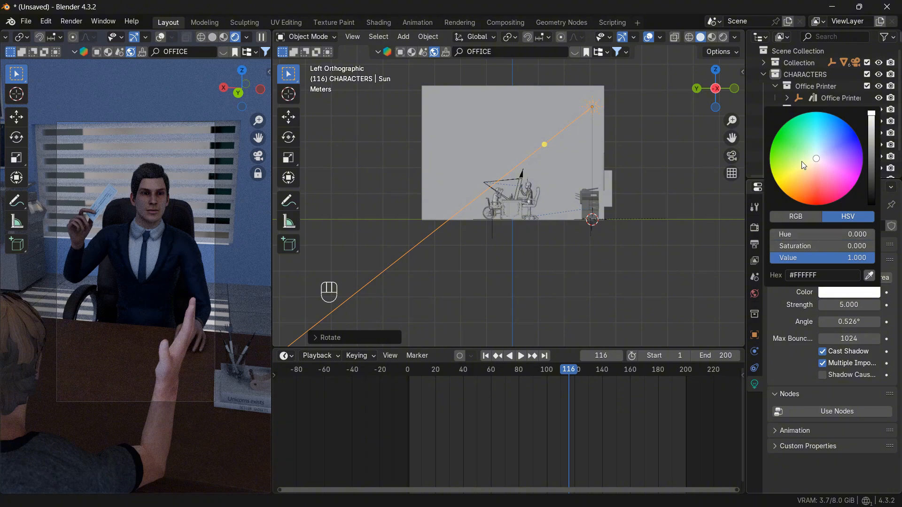
pyautogui.moveTo(802, 162); pyautogui.dragTo(805, 171)
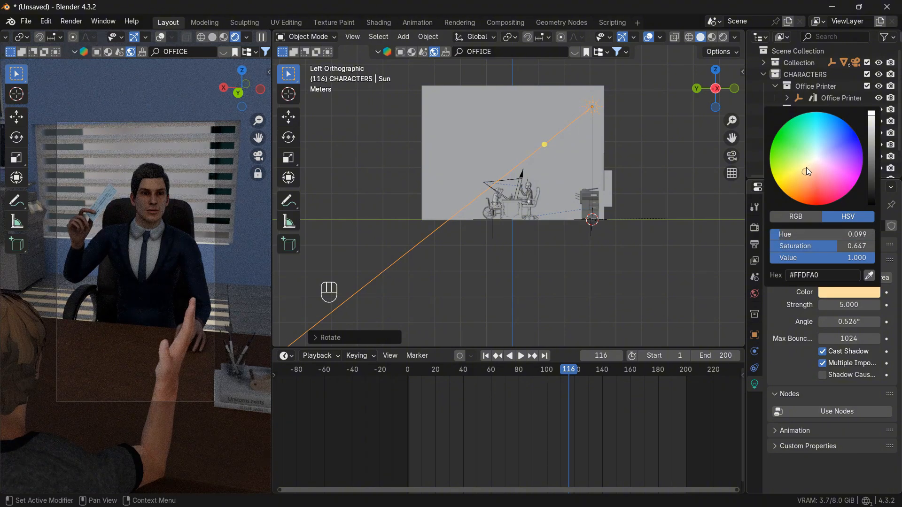
pyautogui.click(806, 168)
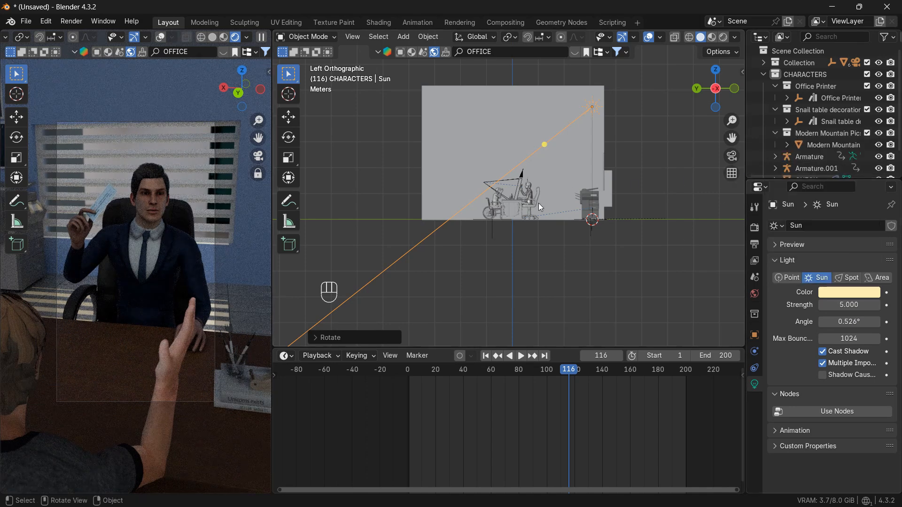
# Add an Area light, raise it along Z above the desk and scale it up to span the desk area.
pyautogui.hotkey('shift', 'a')
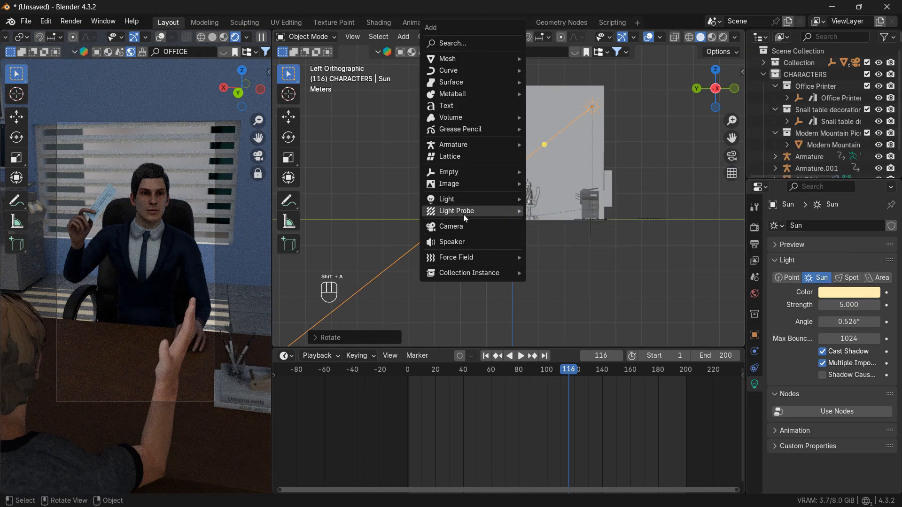
pyautogui.moveTo(508, 200)
pyautogui.click(545, 236)
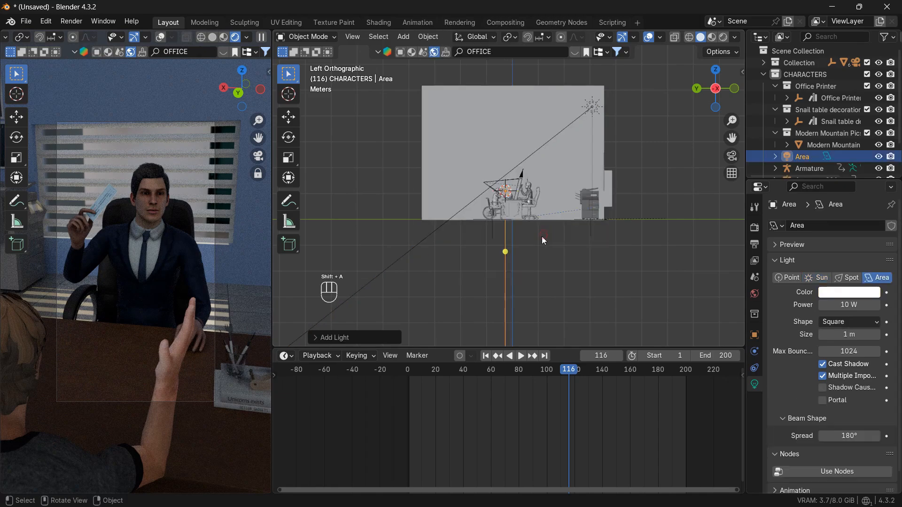
pyautogui.press('g')
pyautogui.press('z')
pyautogui.press('s')
pyautogui.click(698, 204)
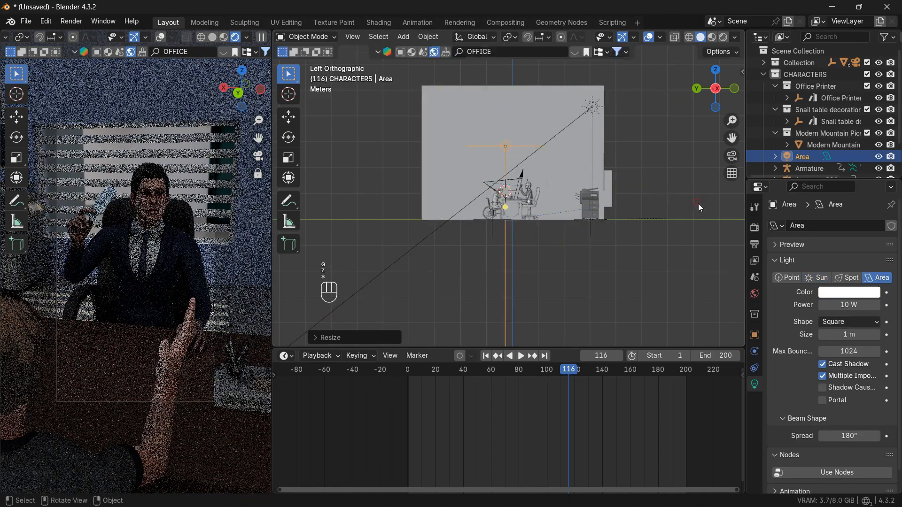
# Set the Area light's power to 50 W, then raise it to 100 W.
pyautogui.doubleClick(850, 305)
pyautogui.write('5')
pyautogui.press('Return')
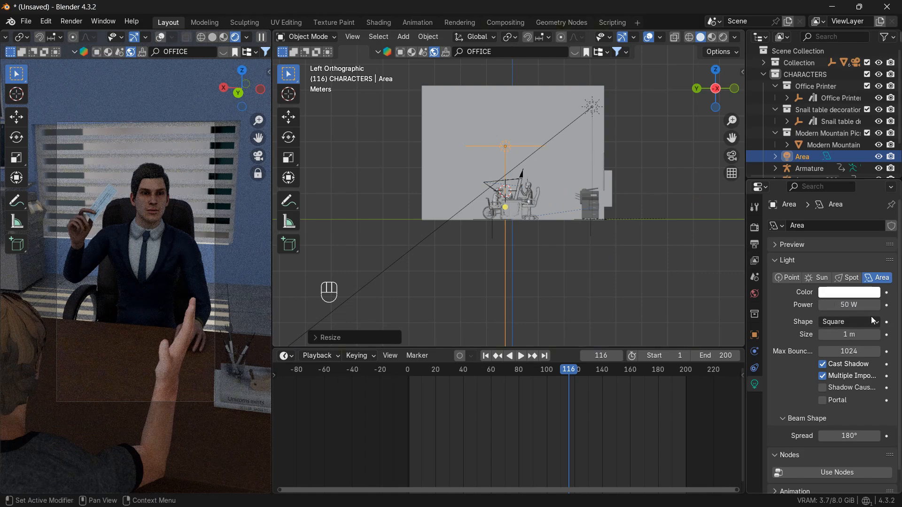
pyautogui.press('Return')
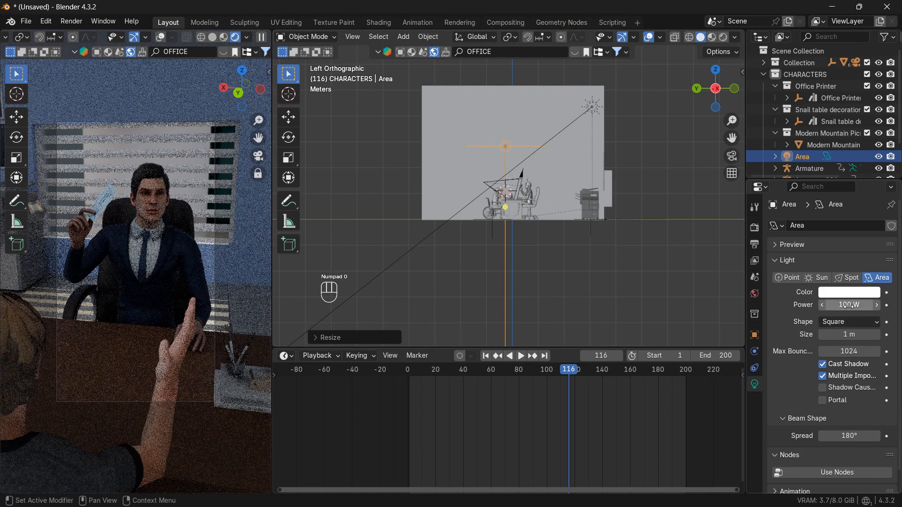
# Centre the Area light over the desk in the top view and set its power to 50 W.
pyautogui.moveTo(715, 92)
pyautogui.mouseDown()
pyautogui.moveTo(731, 78)
pyautogui.moveTo(704, 72)
pyautogui.moveTo(701, 82)
pyautogui.mouseUp()
pyautogui.press('KP_7')
pyautogui.press('g')
pyautogui.click(512, 151)
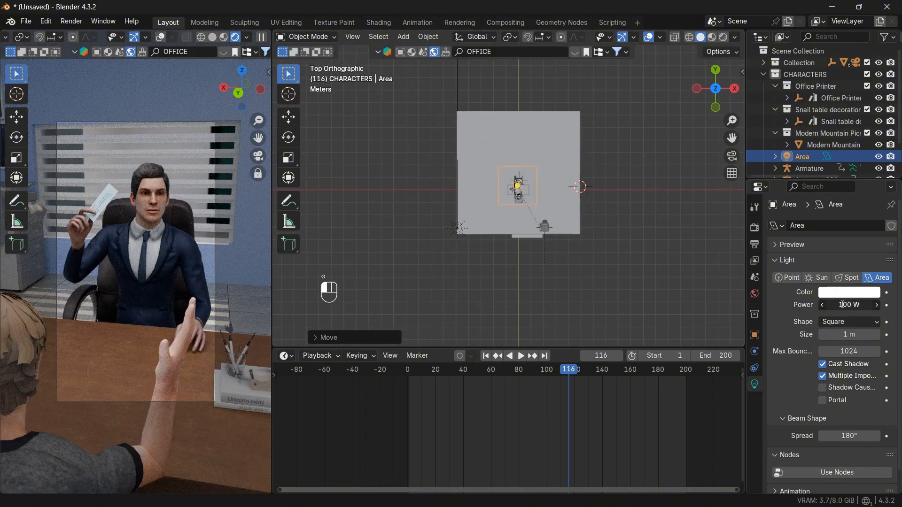
pyautogui.press('Return')
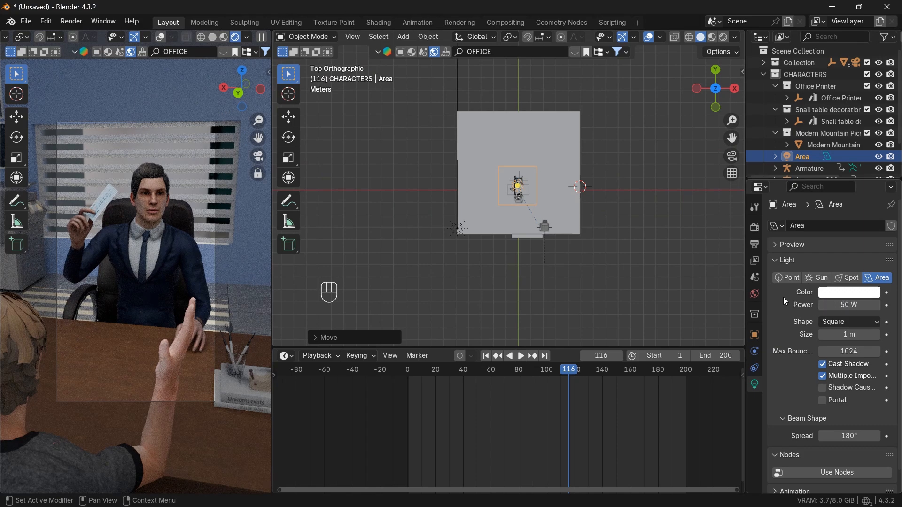
# Tilt the Area light diagonally toward the desk in the left view and move it along Y away from the window.
pyautogui.moveTo(722, 112); pyautogui.dragTo(718, 112)
pyautogui.click(709, 99)
pyautogui.scroll(2, 667, 156)
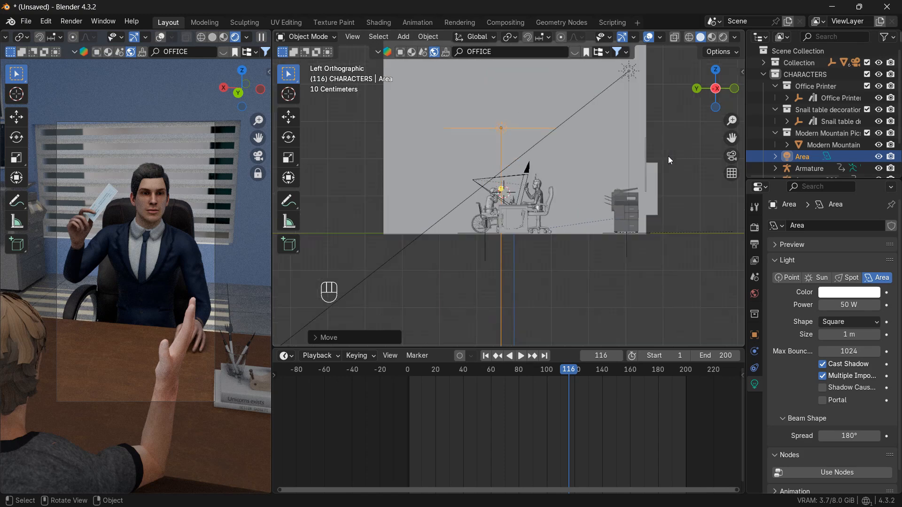
pyautogui.press('r')
pyautogui.click(682, 324)
pyautogui.press('g')
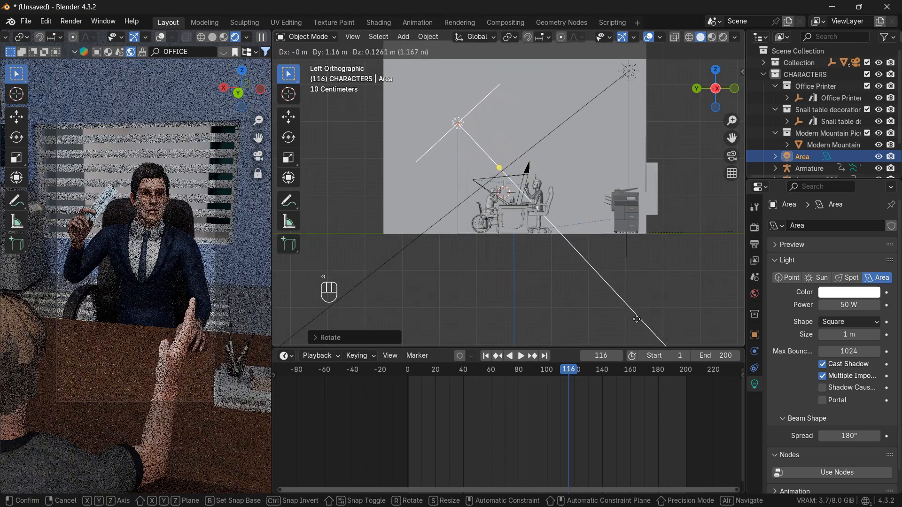
pyautogui.click(655, 357)
# Duplicate the Area light, place the copy on the window side of the desk and rotate it to mirror the original's aim.
pyautogui.hotkey('shift', 'd')
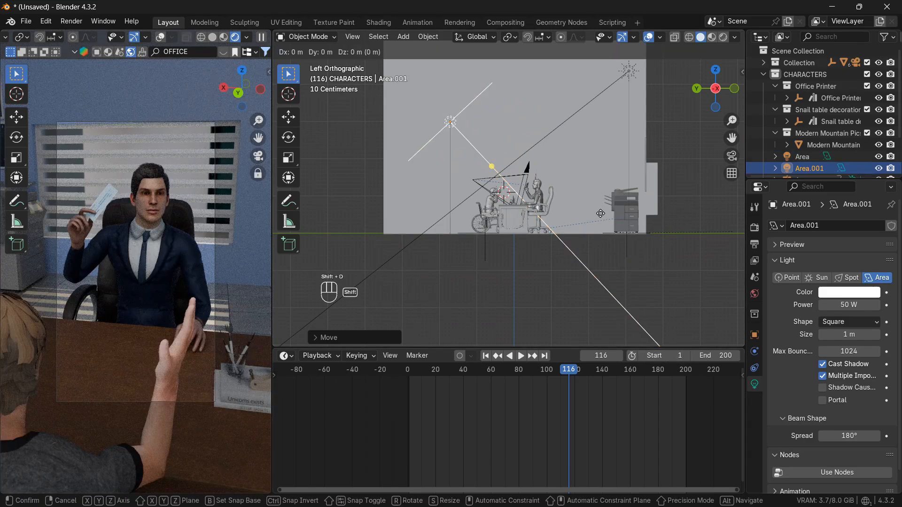
pyautogui.press('r')
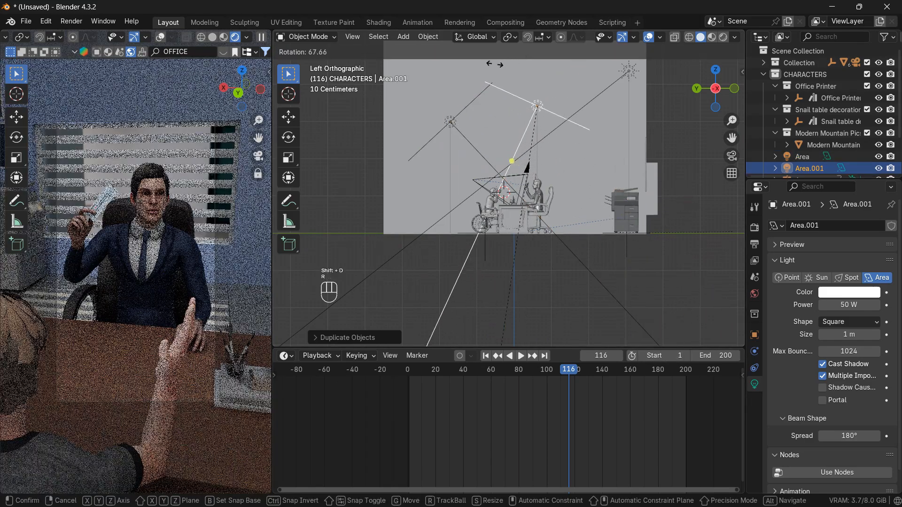
pyautogui.click(492, 82)
pyautogui.press('g')
pyautogui.click(538, 89)
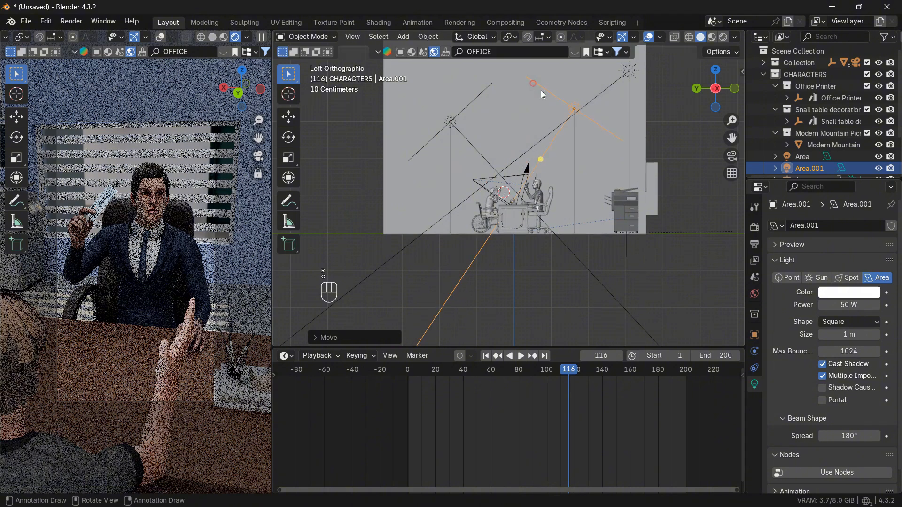
pyautogui.press('r')
pyautogui.click(582, 121)
pyautogui.press('g')
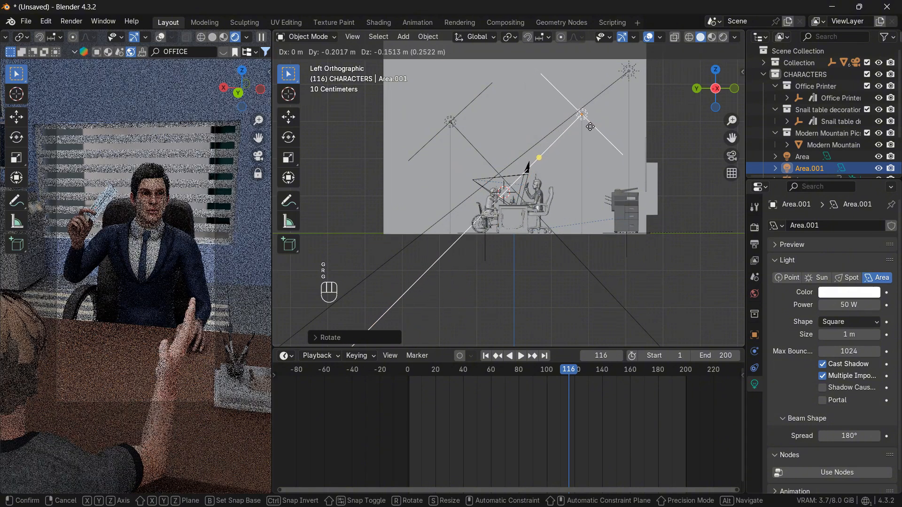
pyautogui.click(591, 126)
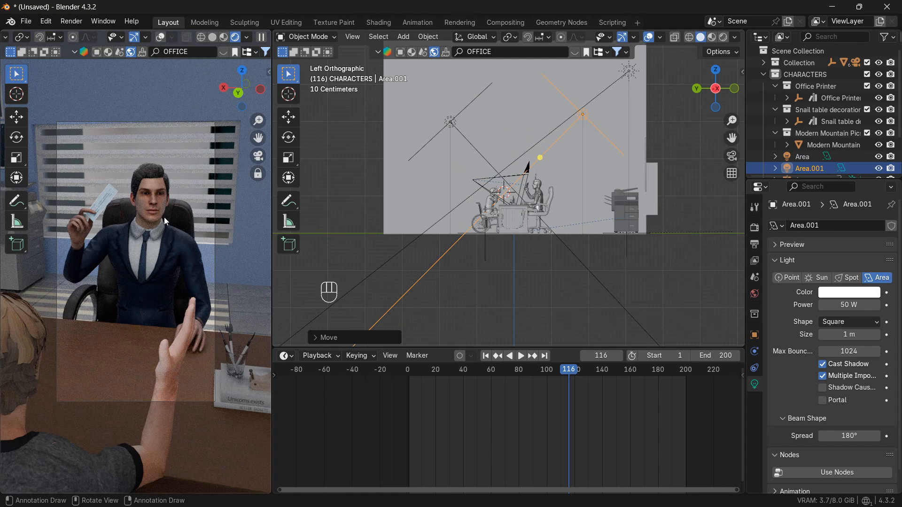
# Go to frame 168 and separate the wall face opposite the window from the room mesh into its own object.
pyautogui.click(641, 371)
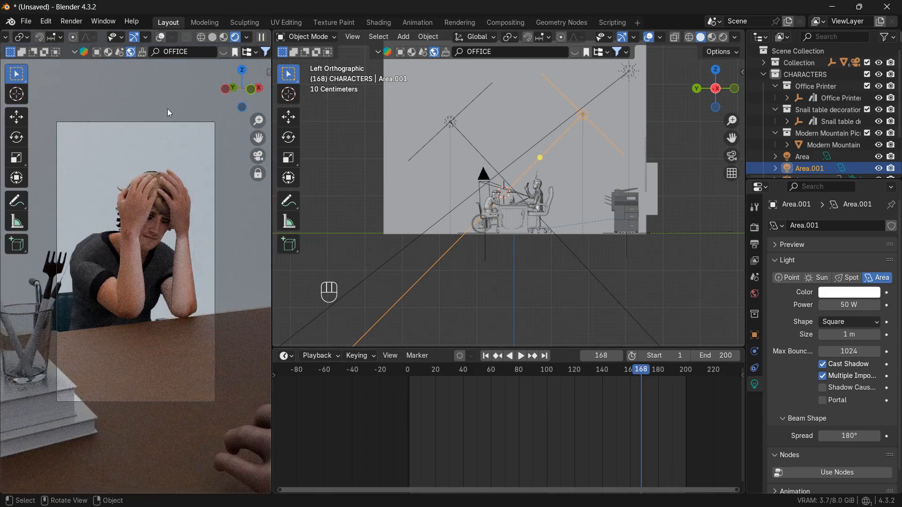
pyautogui.moveTo(716, 90); pyautogui.dragTo(481, 121)
pyautogui.click(421, 112)
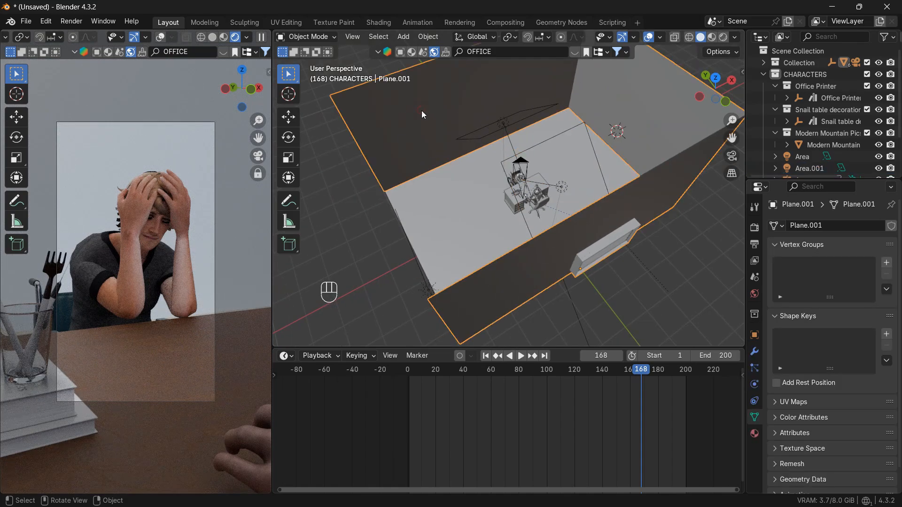
pyautogui.press('Tab')
pyautogui.press('3')
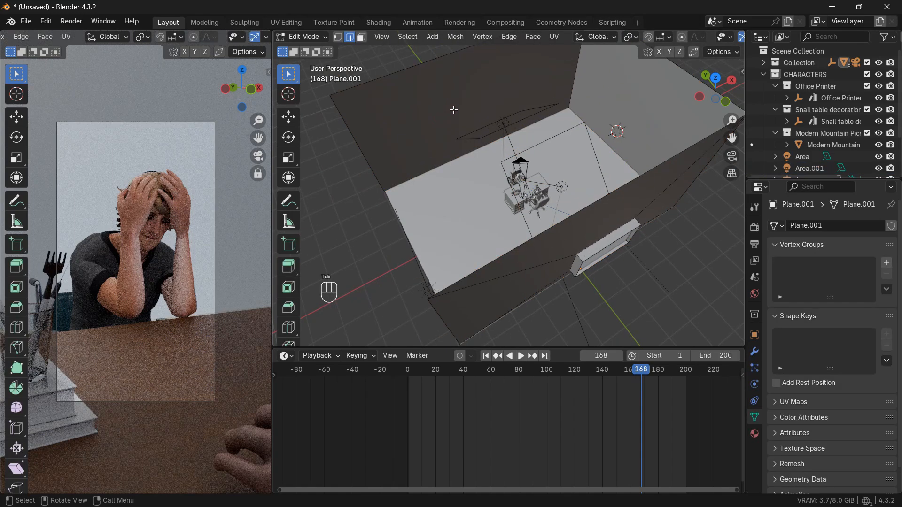
pyautogui.click(453, 102)
pyautogui.press('space')
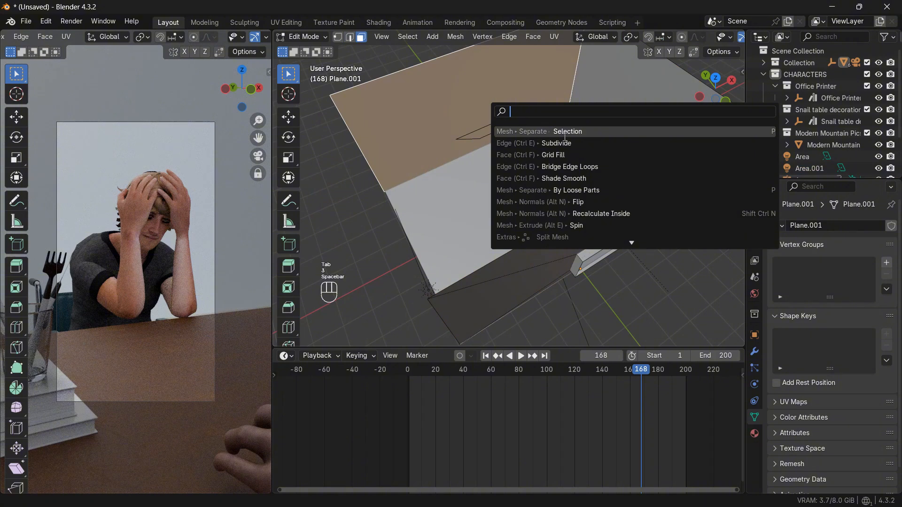
pyautogui.click(565, 136)
pyautogui.press('Tab')
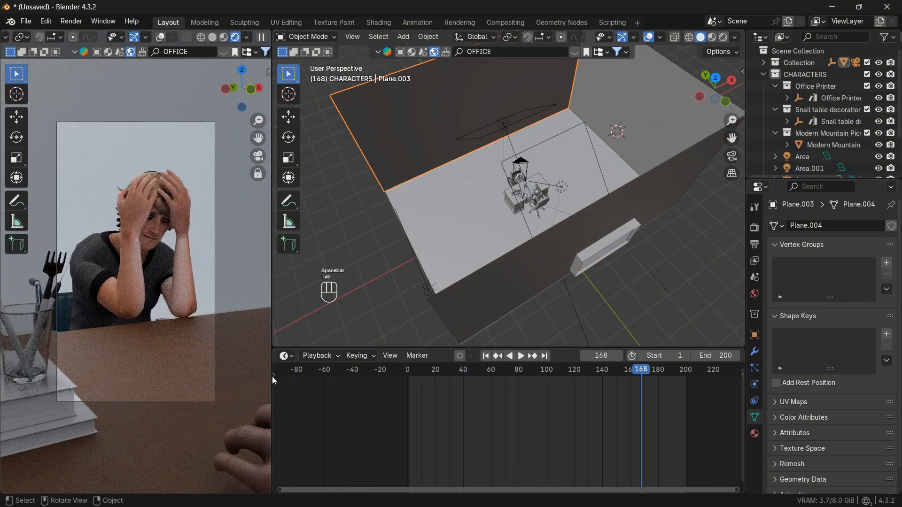
# Replace the separated wall's WALL material with a new material in the Shader Editor and give it a blue base colour.
pyautogui.click(286, 356)
pyautogui.click(310, 462)
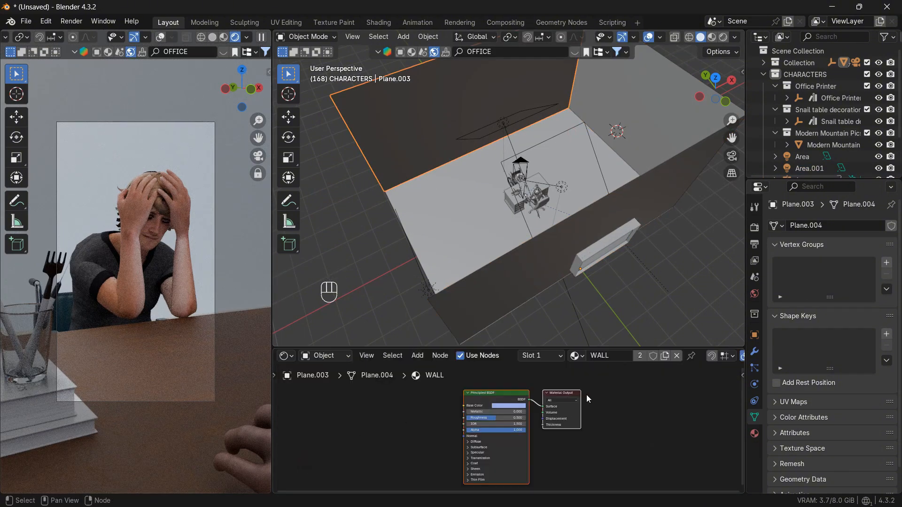
pyautogui.click(677, 357)
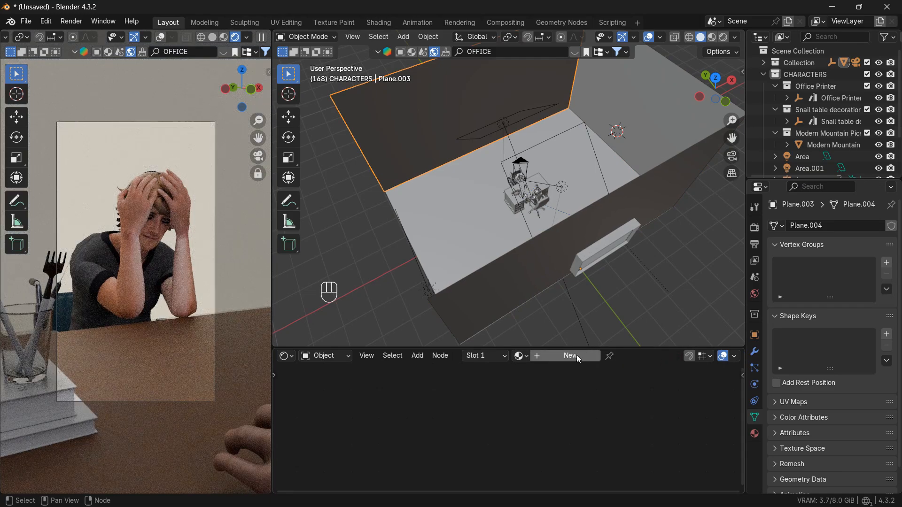
pyautogui.click(577, 355)
pyautogui.scroll(1, 529, 414)
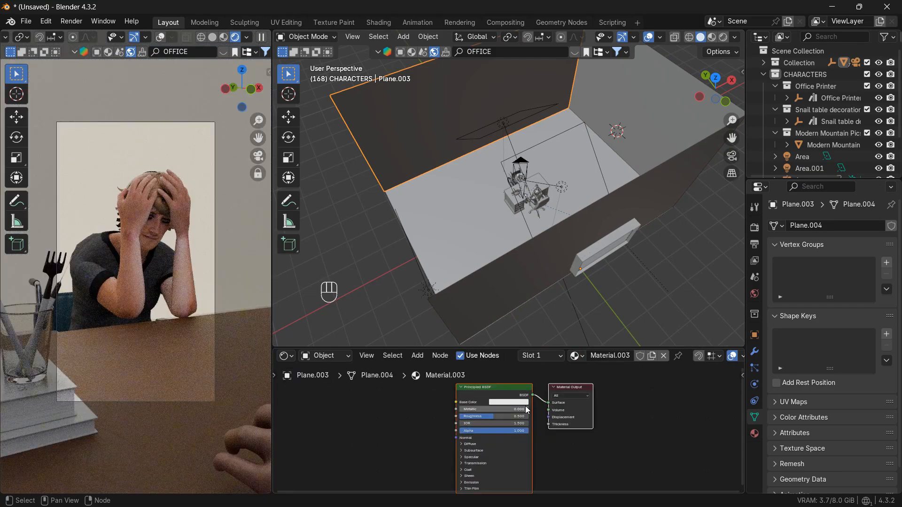
pyautogui.click(498, 403)
pyautogui.moveTo(527, 325); pyautogui.dragTo(548, 313)
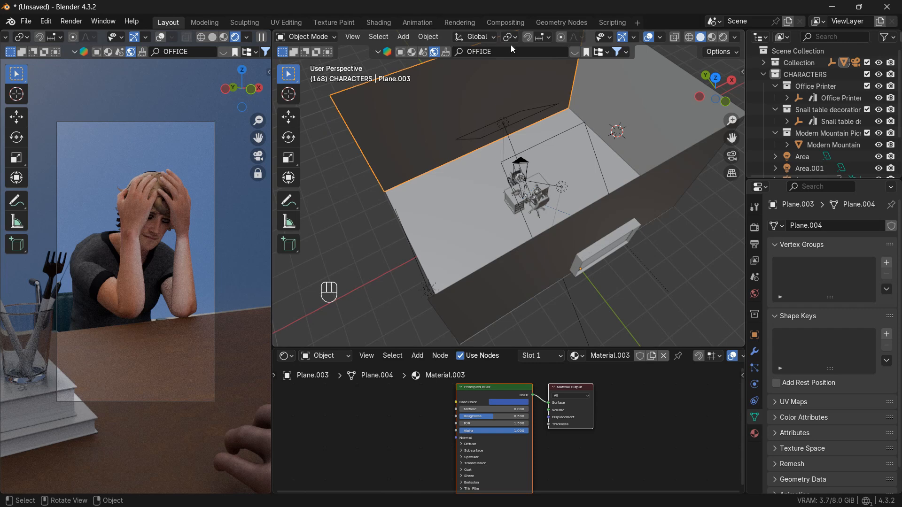
# Search the online asset library for models matching WALL DECOR.
pyautogui.click(532, 51)
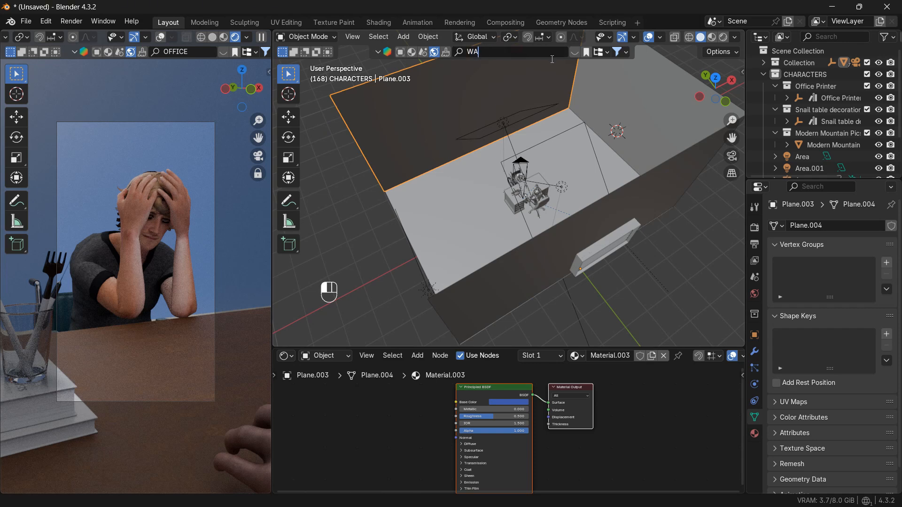
pyautogui.write('WALL DECOR')
pyautogui.press('Return')
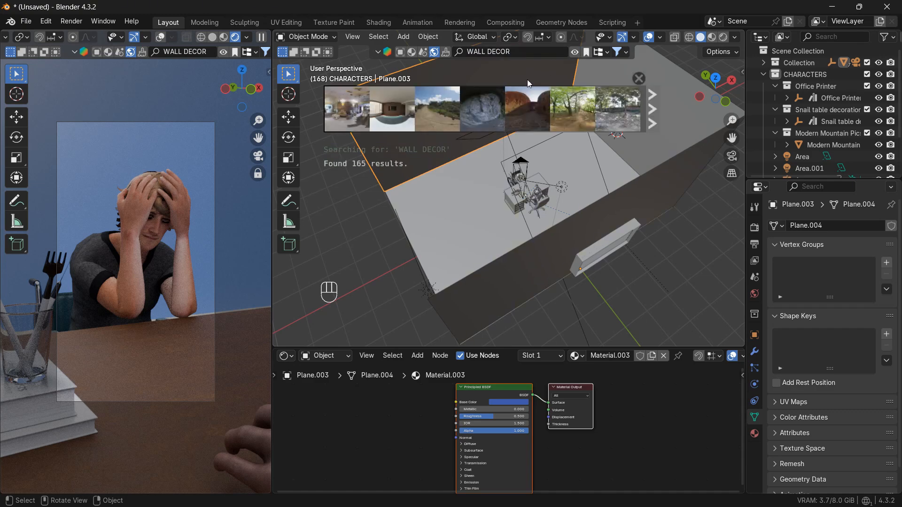
pyautogui.moveTo(399, 79)
pyautogui.click(522, 51)
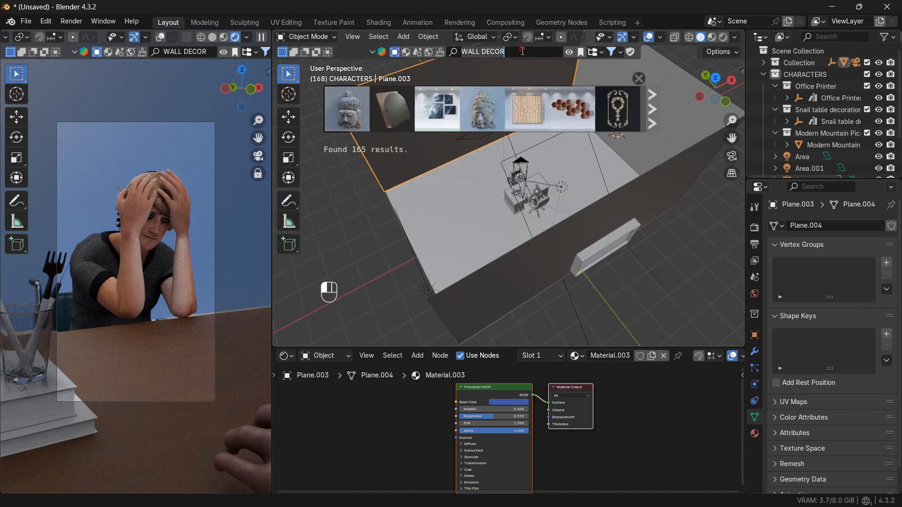
pyautogui.press('Return')
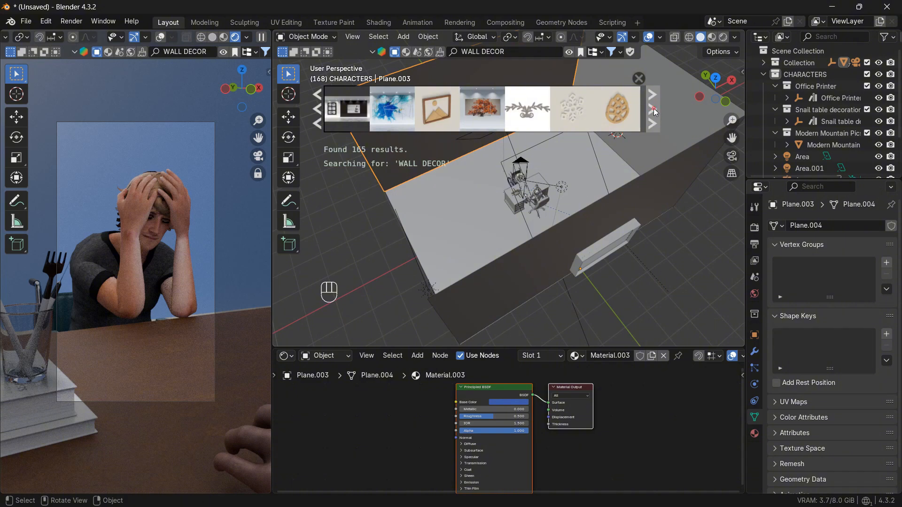
# Browse the wall decor models, place Abstract Wall Decoration on the blue wall behind the seated man and close the results.
pyautogui.click(655, 112)
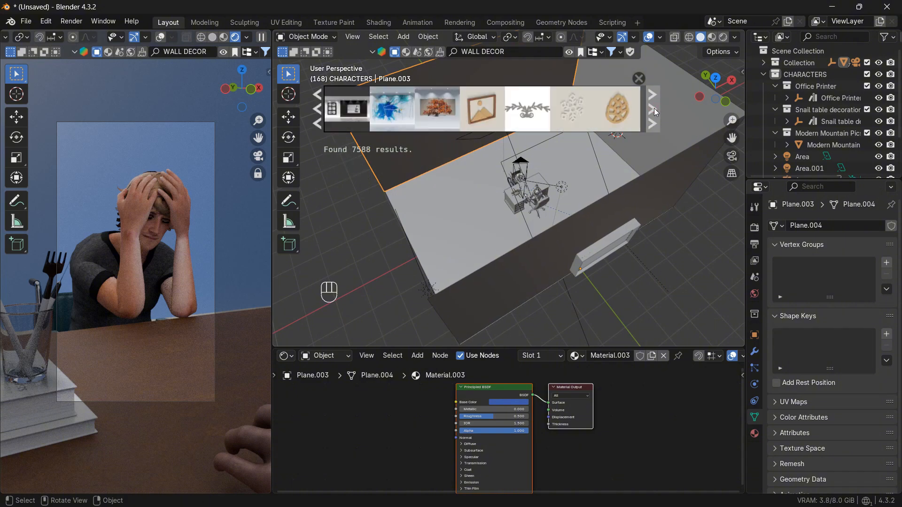
pyautogui.click(655, 109)
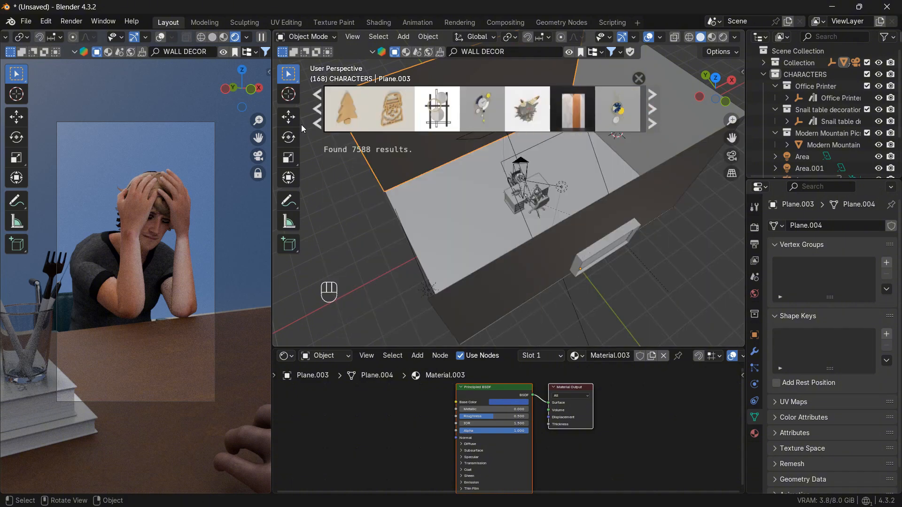
pyautogui.click(316, 124)
pyautogui.moveTo(442, 115)
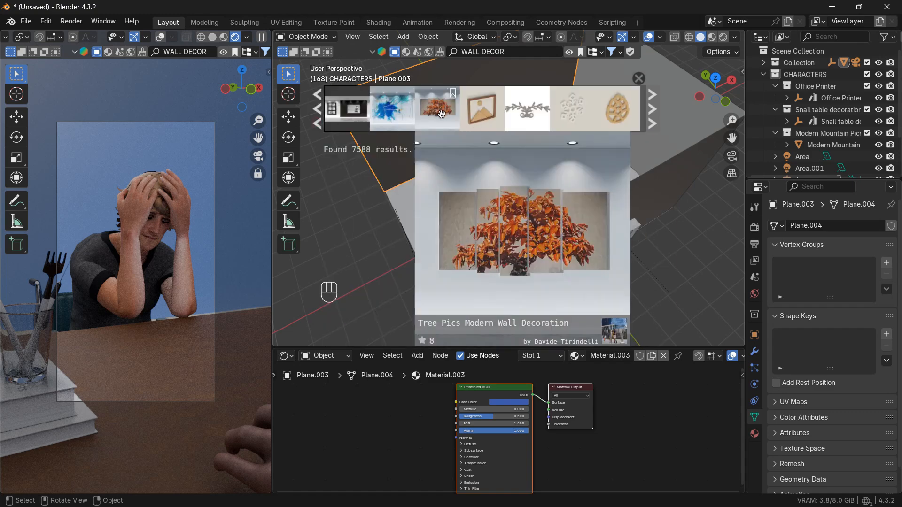
pyautogui.moveTo(383, 112)
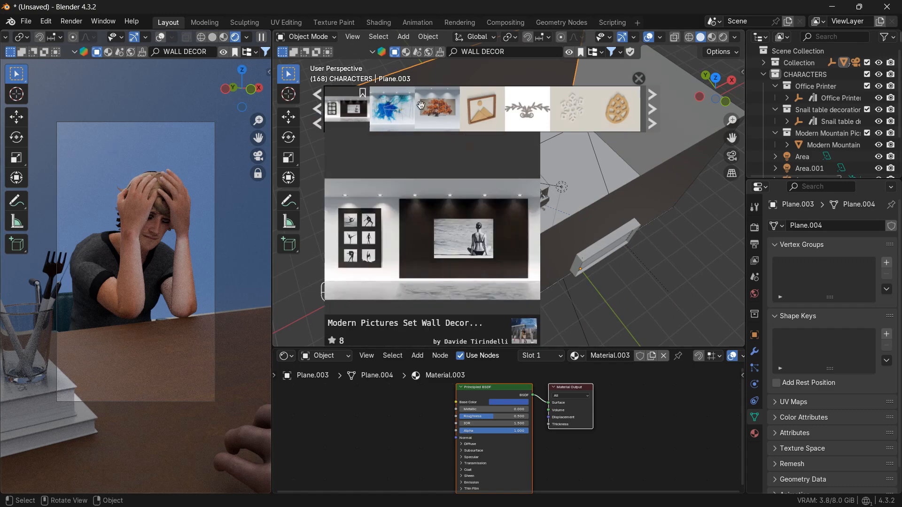
pyautogui.moveTo(351, 111)
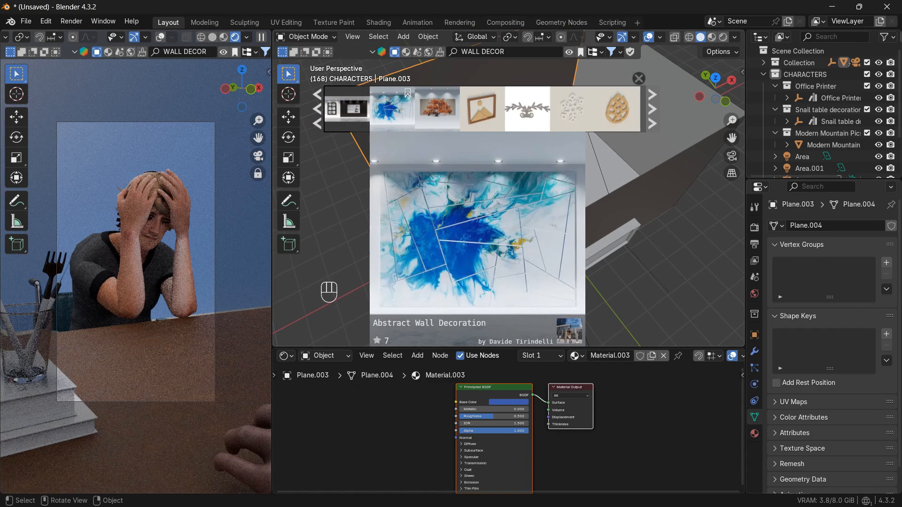
pyautogui.click(392, 115)
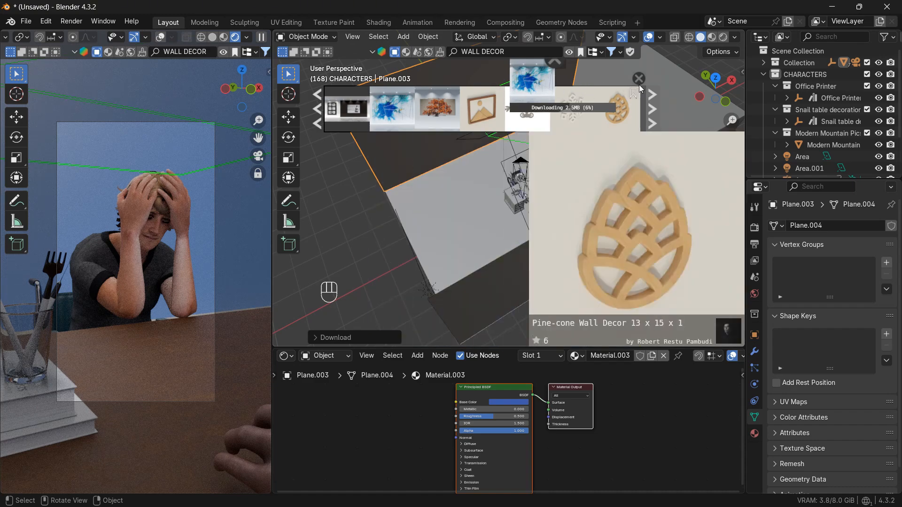
pyautogui.click(643, 81)
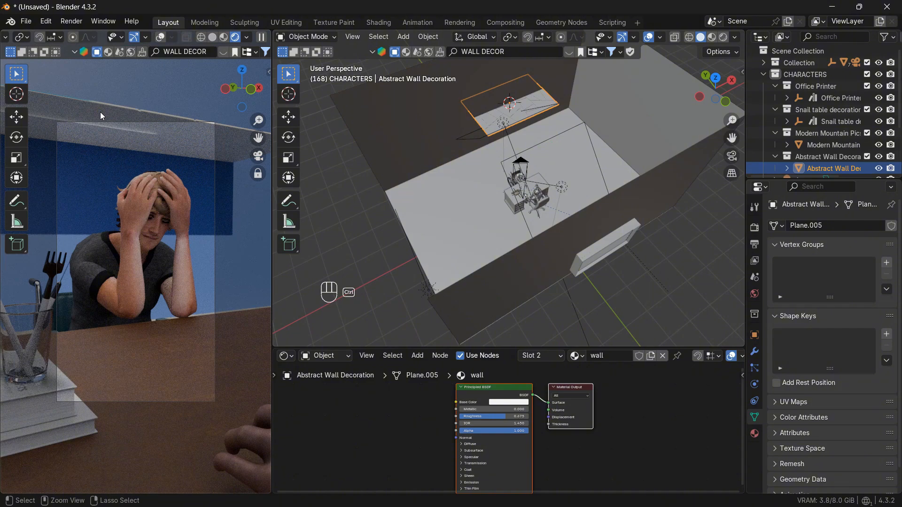
# Rotate the Abstract Wall Decoration 90° about the global X axis.
pyautogui.press('r')
pyautogui.write('x')
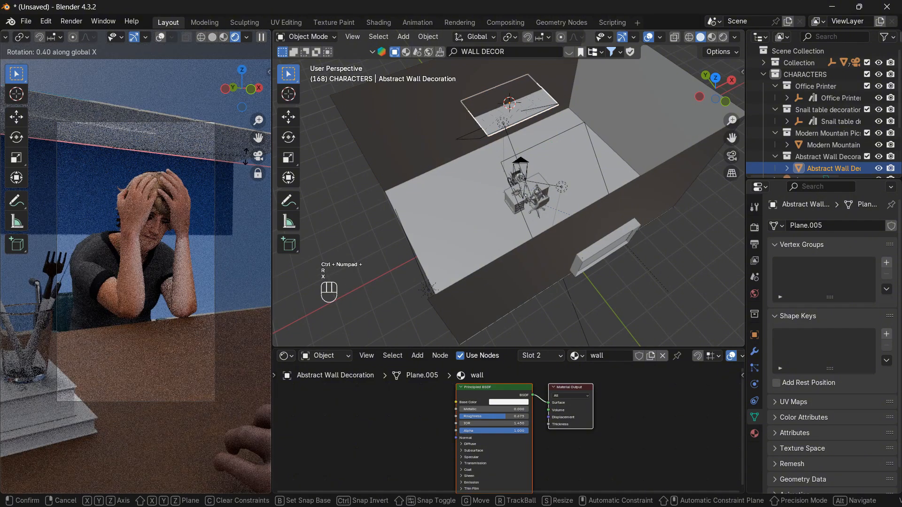
pyautogui.write('90')
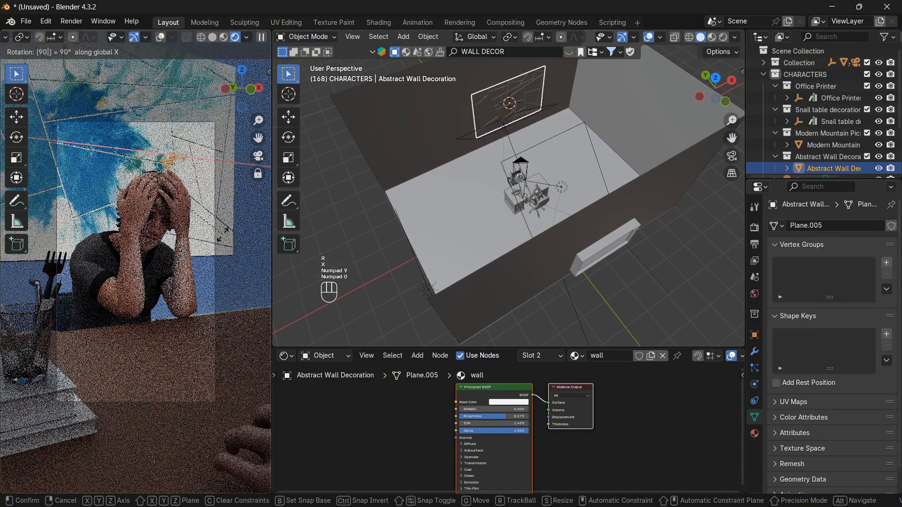
pyautogui.press('Return')
# Scale the wall decoration down and lower it along Z behind the man, then enlarge it by about 1.16.
pyautogui.press('s')
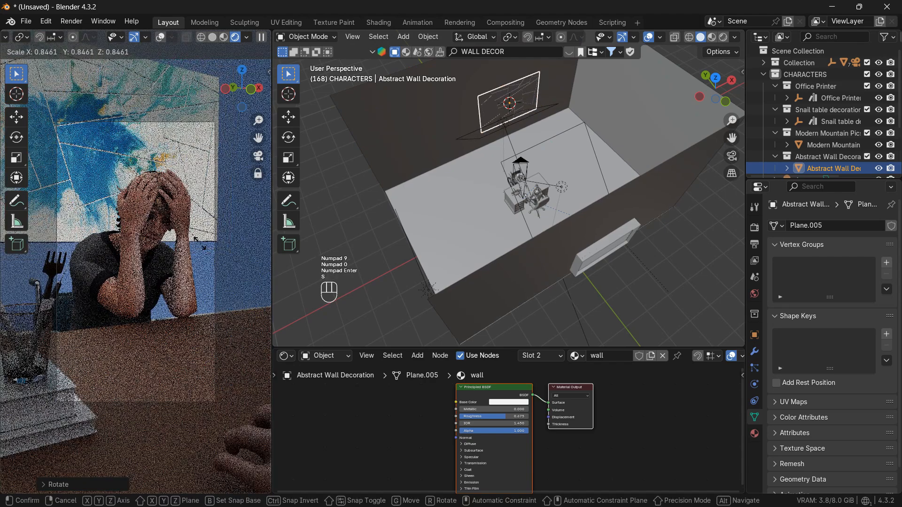
pyautogui.click(193, 231)
pyautogui.press('g')
pyautogui.press('z')
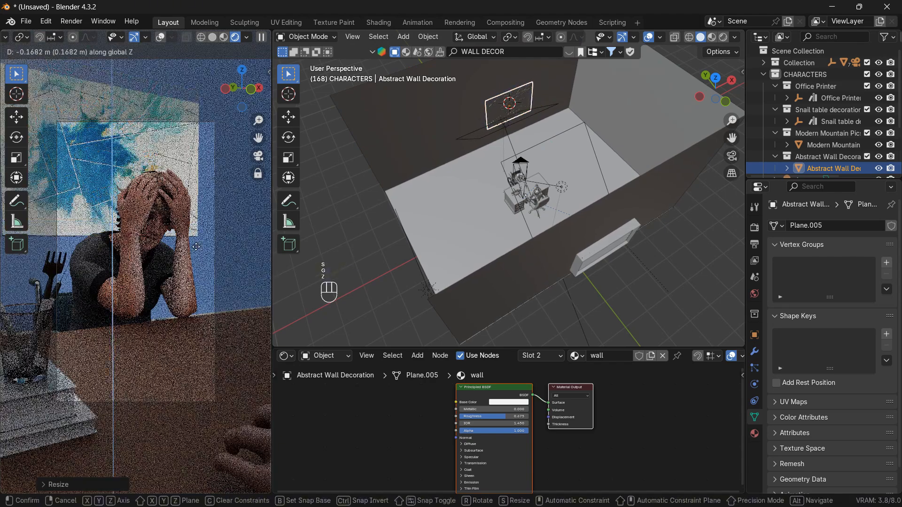
pyautogui.click(223, 246)
pyautogui.press('s')
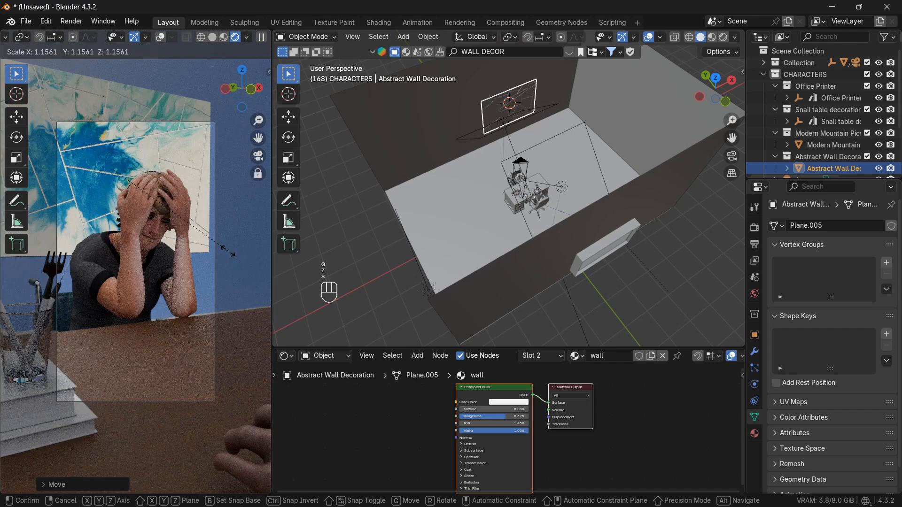
pyautogui.click(229, 254)
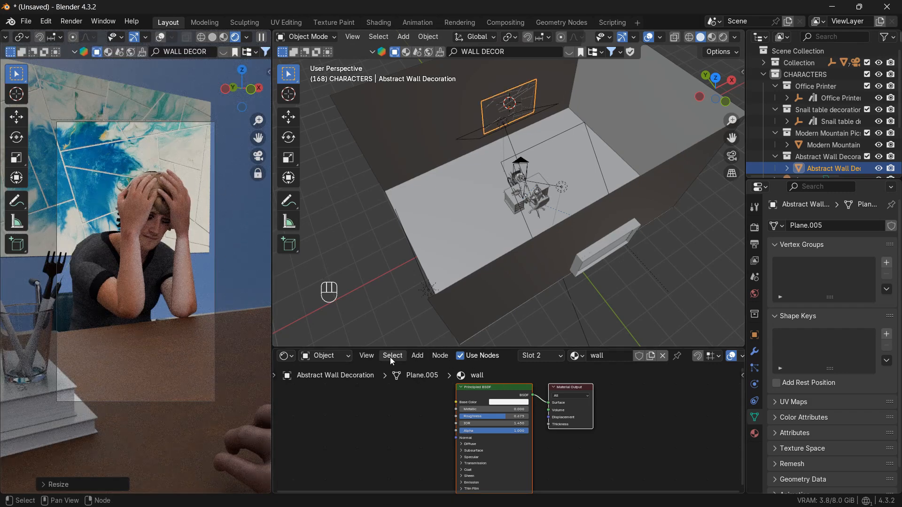
# Change the Shader Editor area to the Timeline.
pyautogui.click(287, 356)
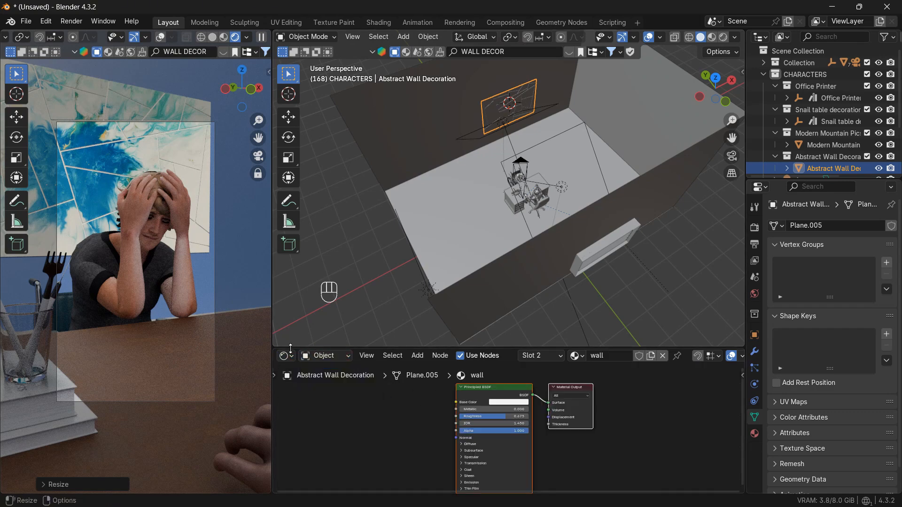
pyautogui.click(324, 356)
pyautogui.click(285, 355)
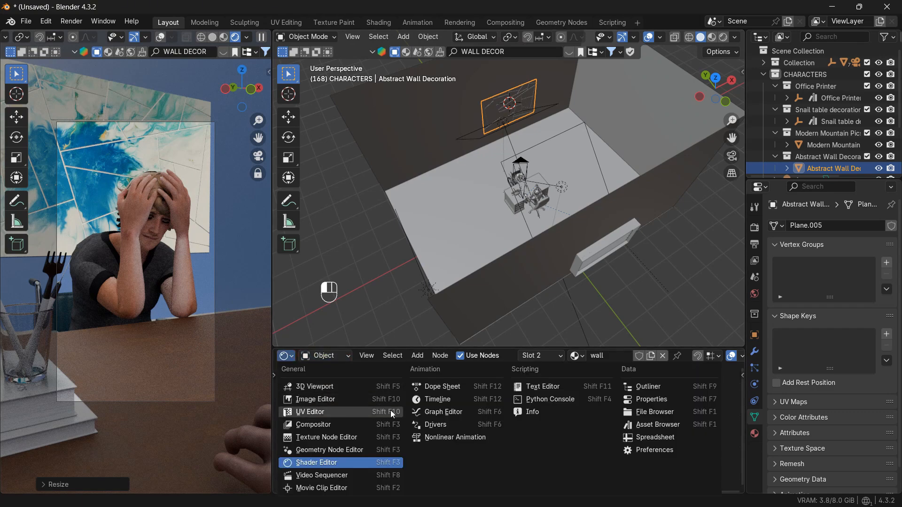
pyautogui.click(430, 400)
# Check the rendered camera view at several frames between 6 and 192.
pyautogui.click(417, 370)
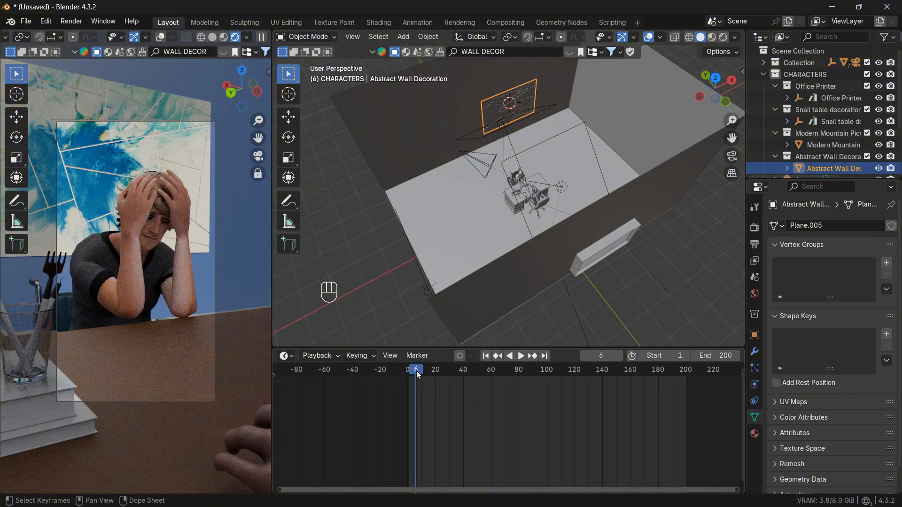
pyautogui.click(448, 374)
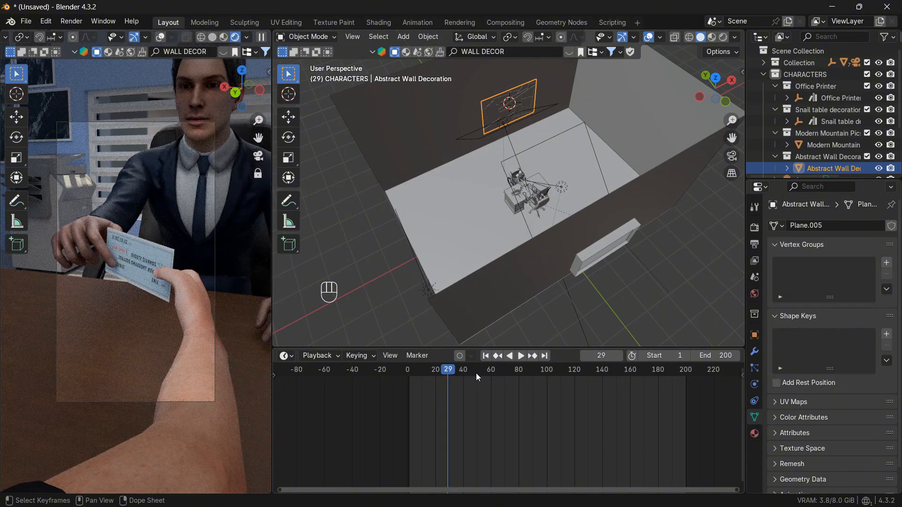
pyautogui.click(475, 373)
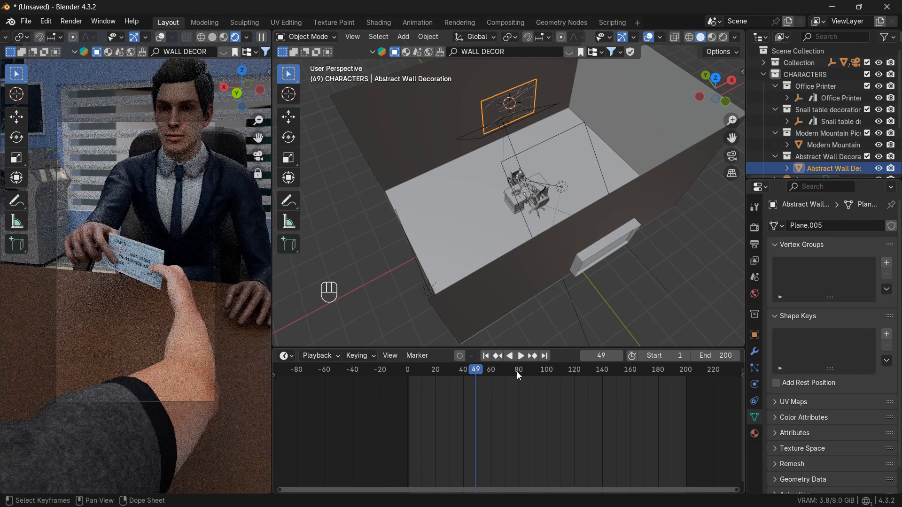
pyautogui.click(524, 369)
pyautogui.click(560, 368)
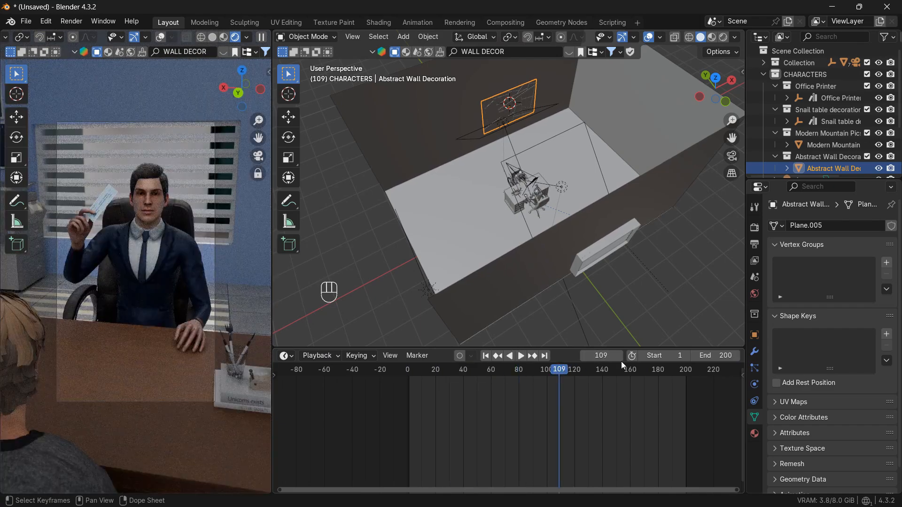
pyautogui.click(622, 370)
pyautogui.click(675, 370)
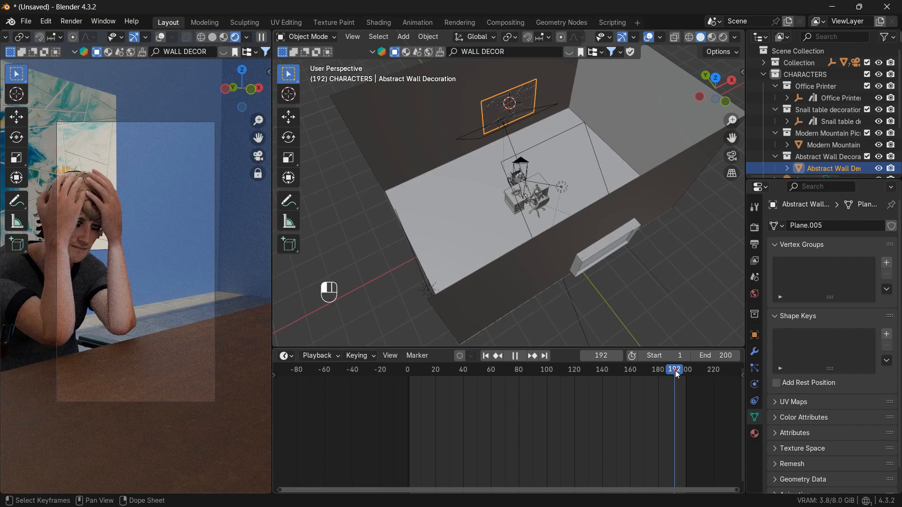
# Set the camera view to solid shading, play the animation from frame 1 and return to the first frame.
pyautogui.click(212, 37)
pyautogui.click(486, 356)
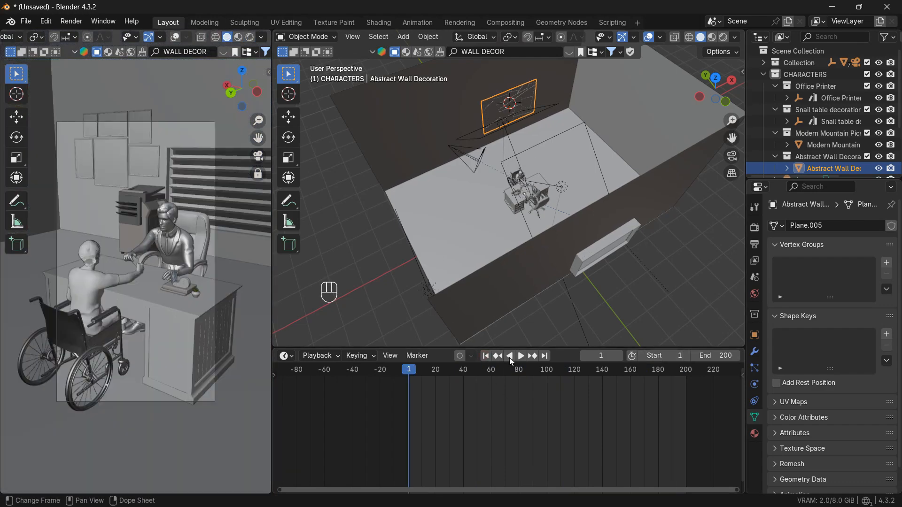
pyautogui.click(521, 356)
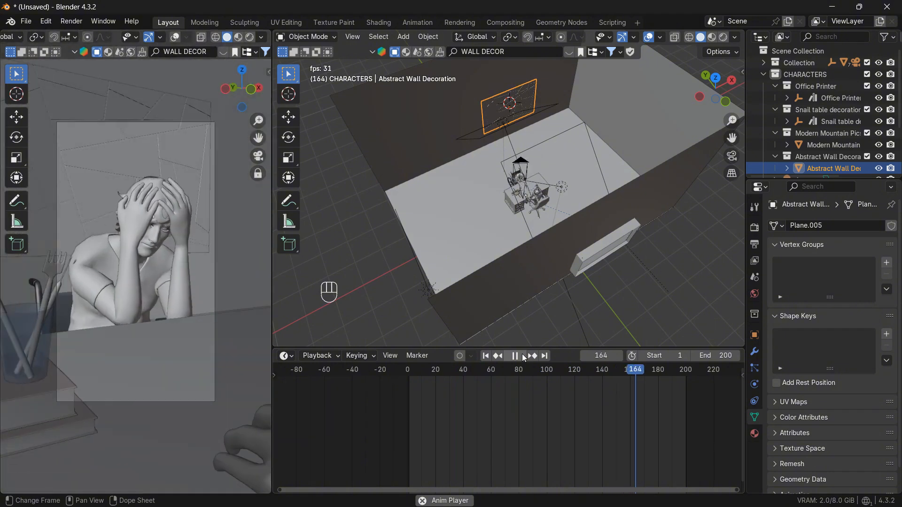
pyautogui.click(522, 358)
pyautogui.click(485, 356)
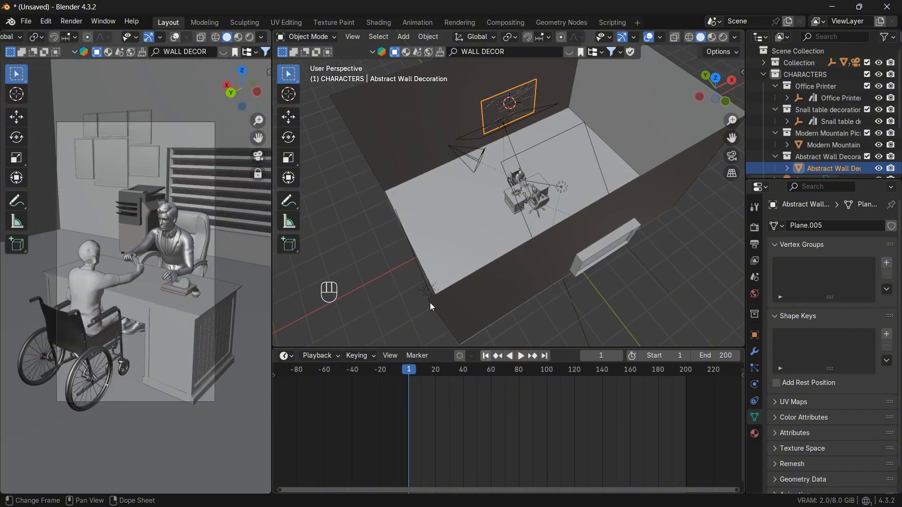
# Select the camera and add an Investigation shake to it in Camera Shakify.
pyautogui.click(854, 62)
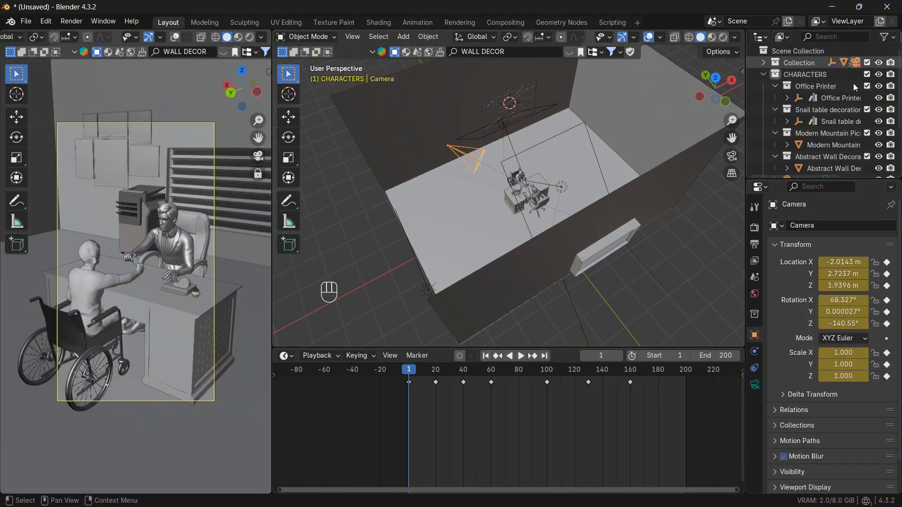
pyautogui.click(754, 384)
pyautogui.scroll(-8, 806, 378)
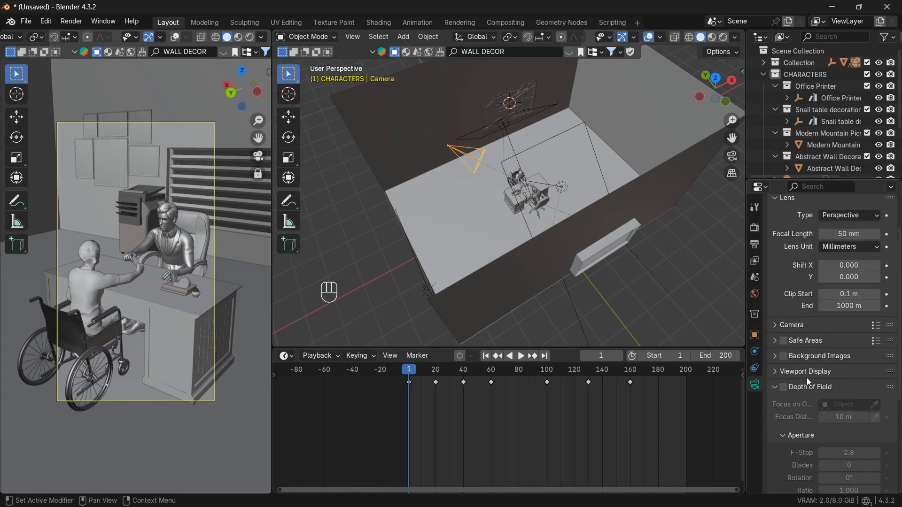
pyautogui.click(886, 377)
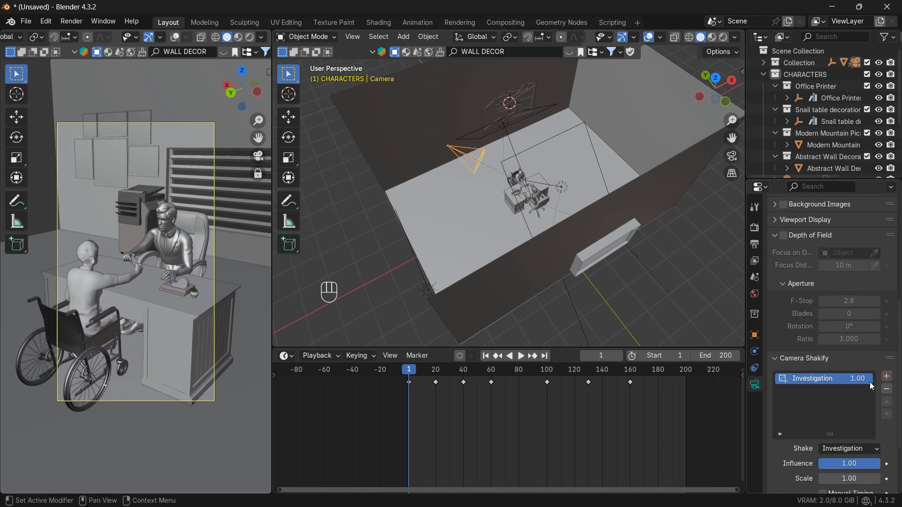
# Set the Investigation shake's influence to 0.05 and preview it by playing the animation.
pyautogui.click(843, 463)
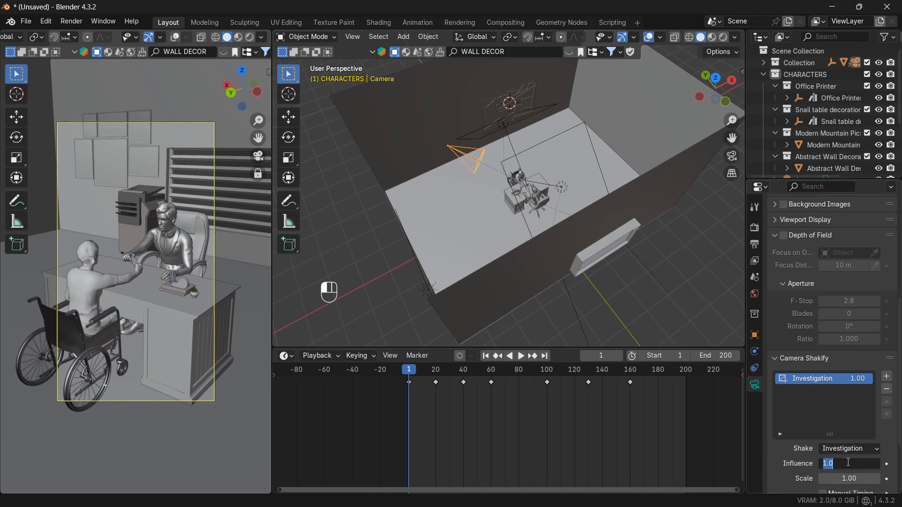
pyautogui.press('Return')
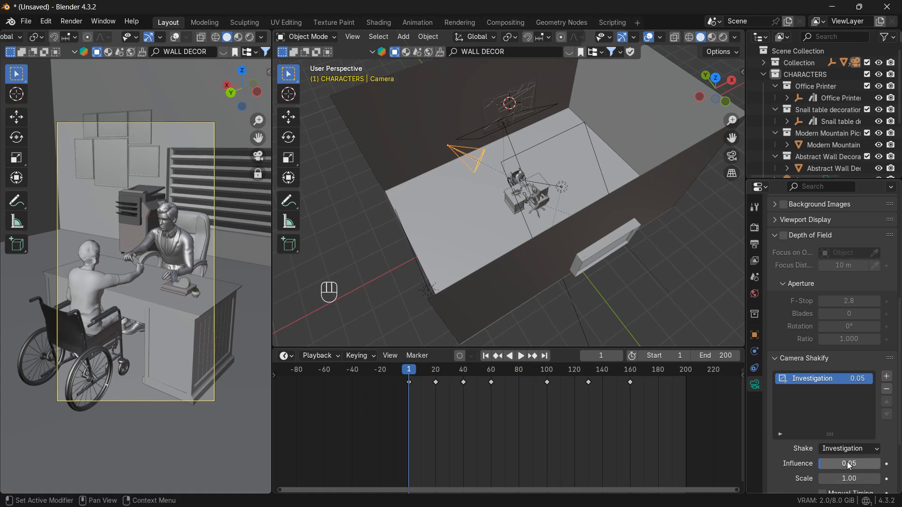
pyautogui.click(516, 356)
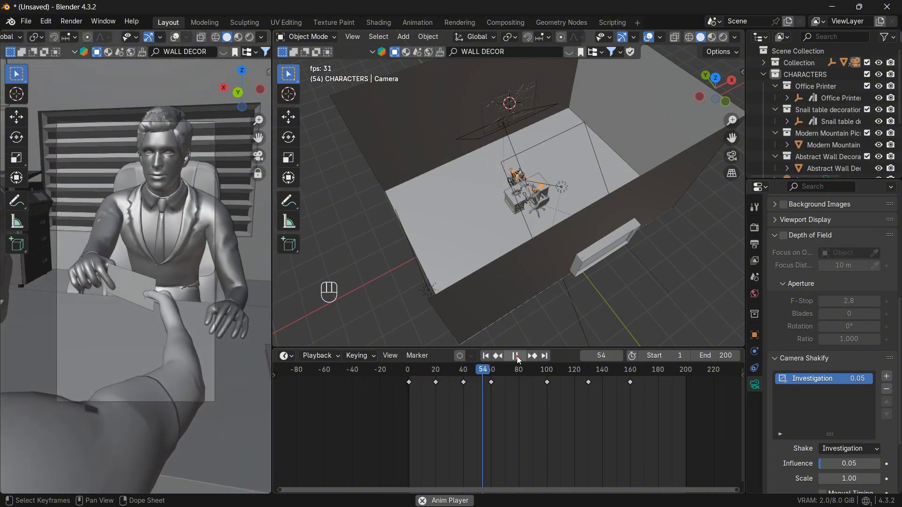
pyautogui.click(515, 356)
# Try an influence of 0.08 for the Investigation shake and preview the animation from the first frame.
pyautogui.click(839, 467)
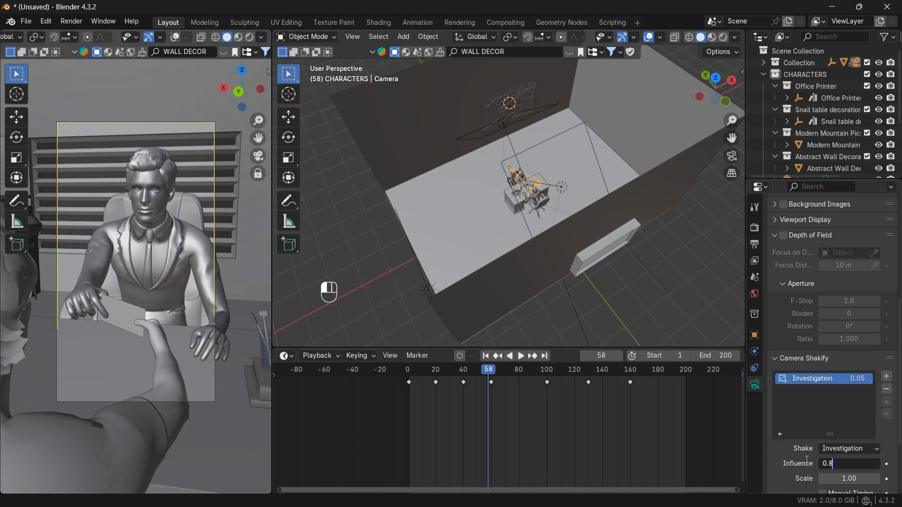
pyautogui.press('Return')
pyautogui.click(852, 465)
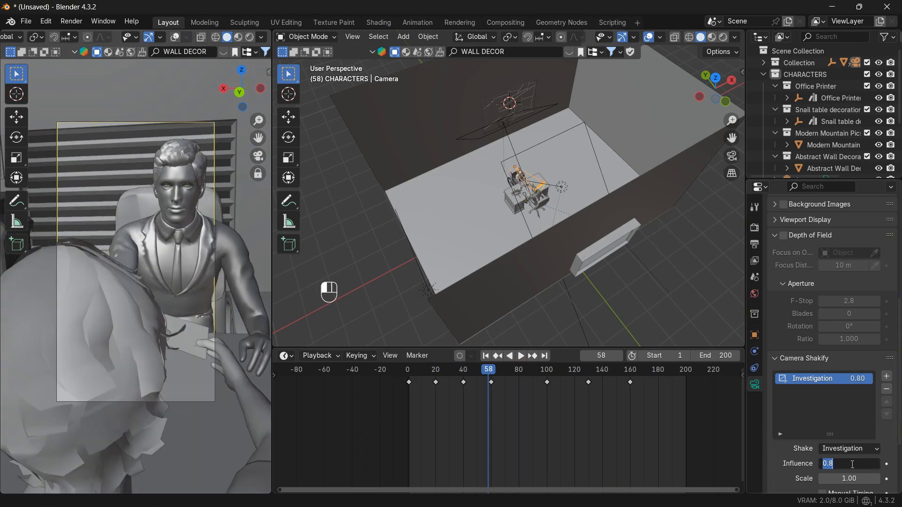
pyautogui.write('0.08')
pyautogui.press('Return')
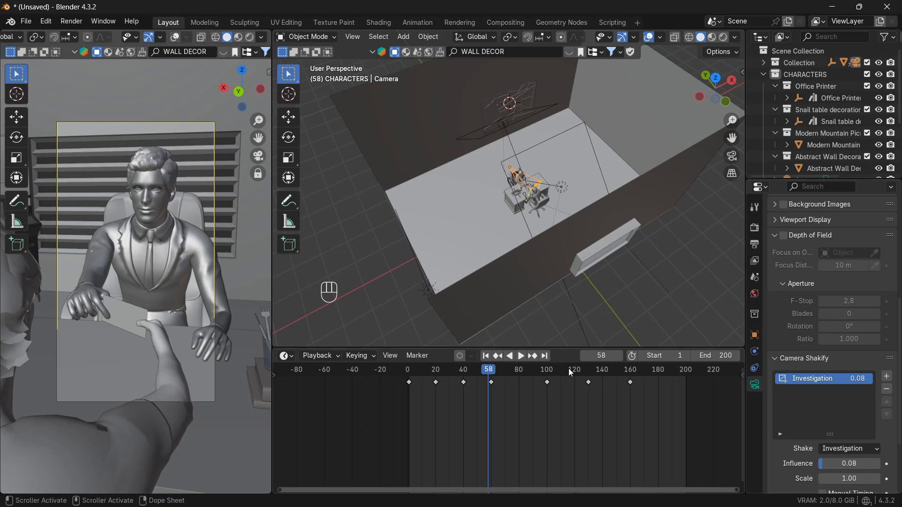
pyautogui.click(485, 356)
pyautogui.click(520, 357)
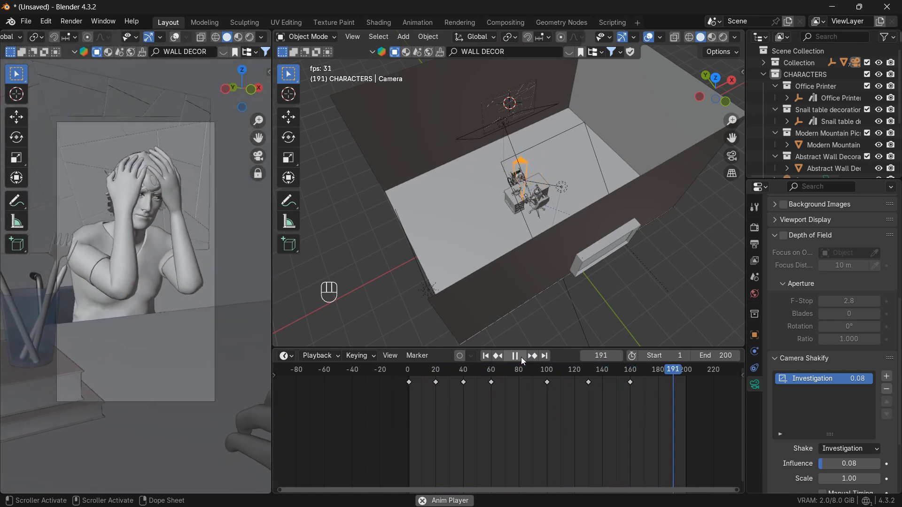
pyautogui.click(521, 358)
# Set the Investigation shake's influence to 0.06, preview the animation and scrub from frame 23 to frame 87.
pyautogui.click(840, 463)
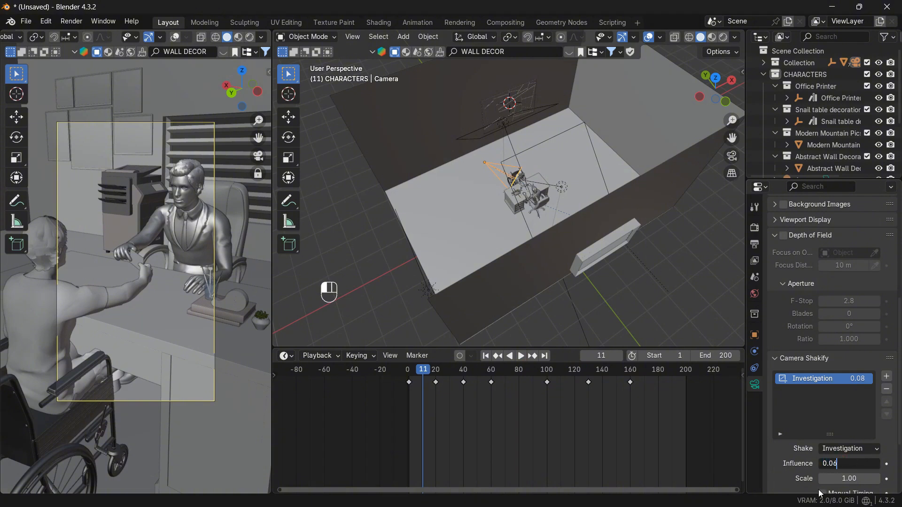
pyautogui.write('0.06')
pyautogui.press('Return')
pyautogui.click(521, 357)
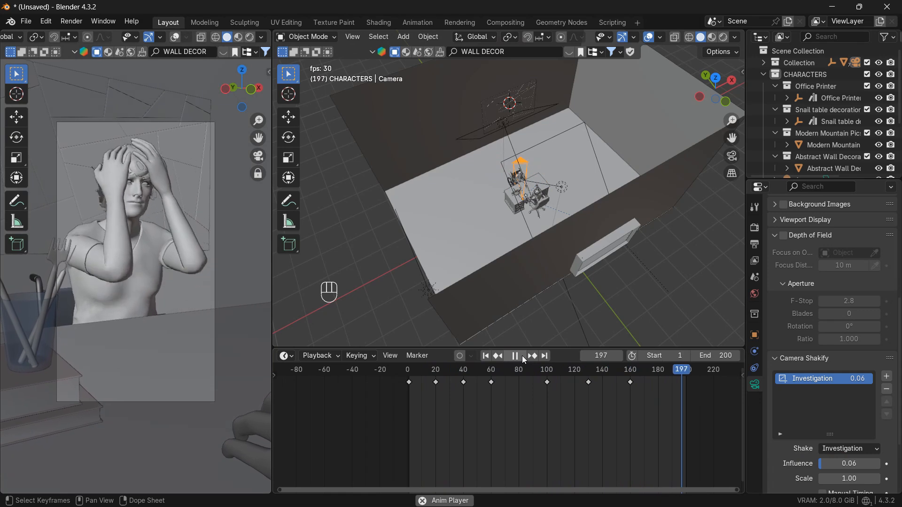
pyautogui.click(523, 357)
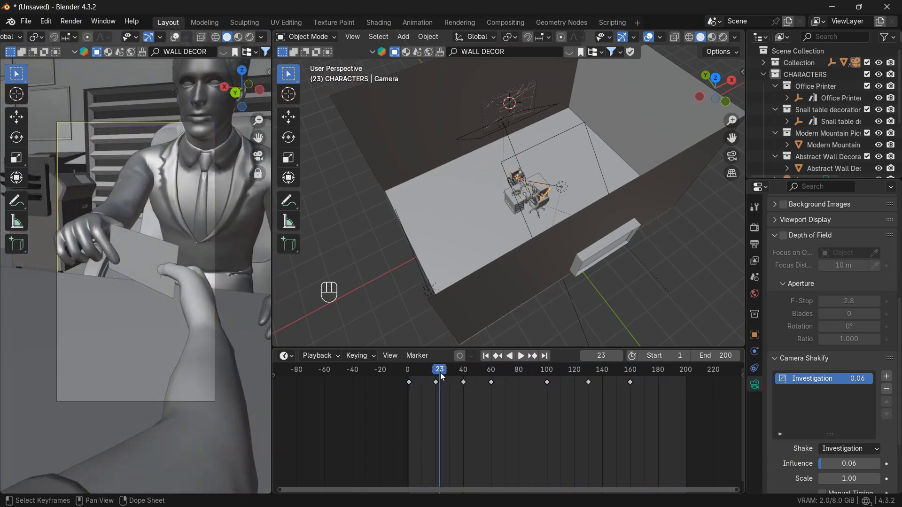
pyautogui.moveTo(441, 373); pyautogui.dragTo(528, 379)
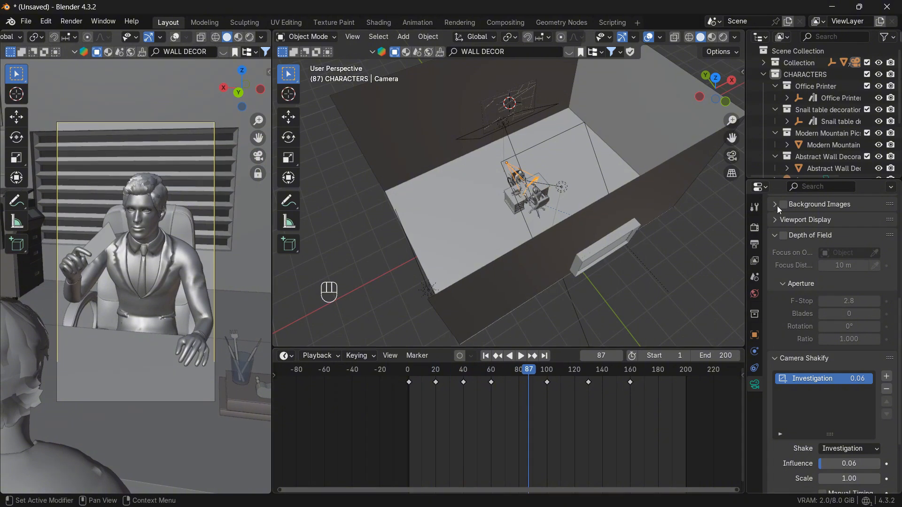
# Set the final render's noise threshold to 0.1 and its maximum samples to 256.
pyautogui.scroll(10, 779, 210)
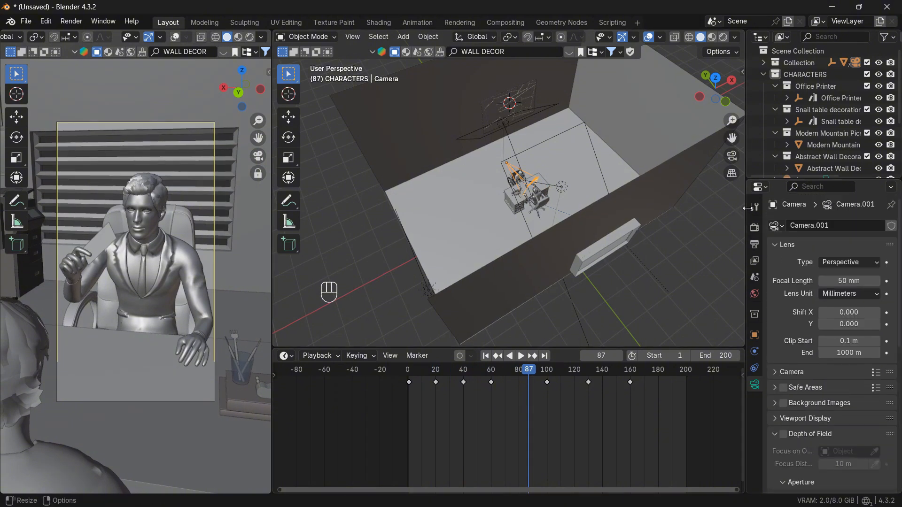
pyautogui.click(754, 228)
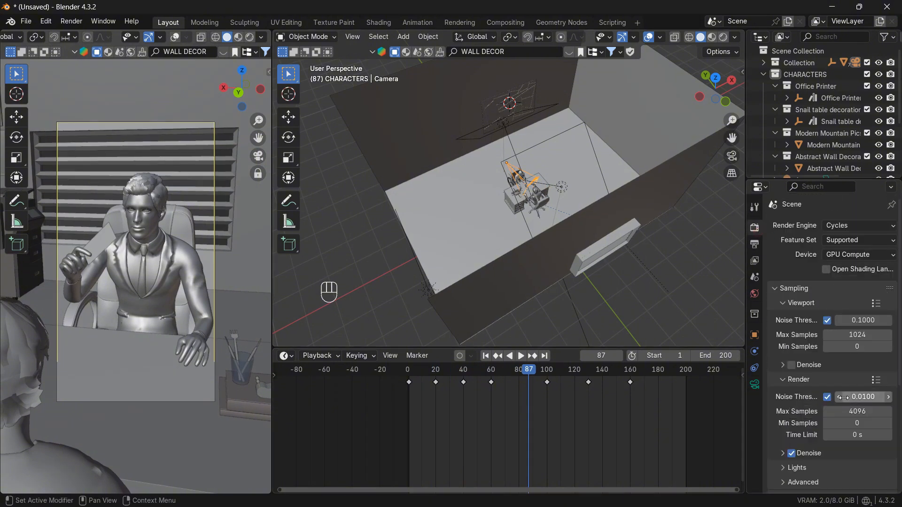
pyautogui.click(841, 397)
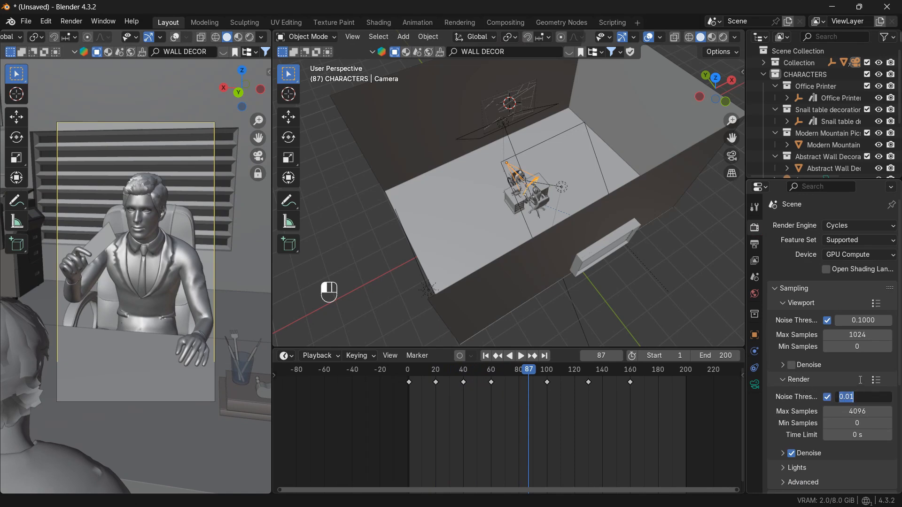
pyautogui.press('Return')
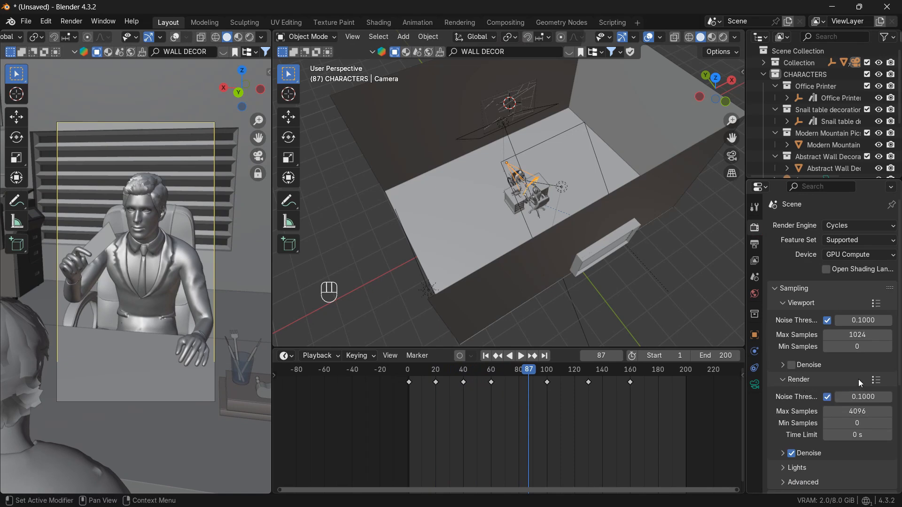
pyautogui.click(859, 412)
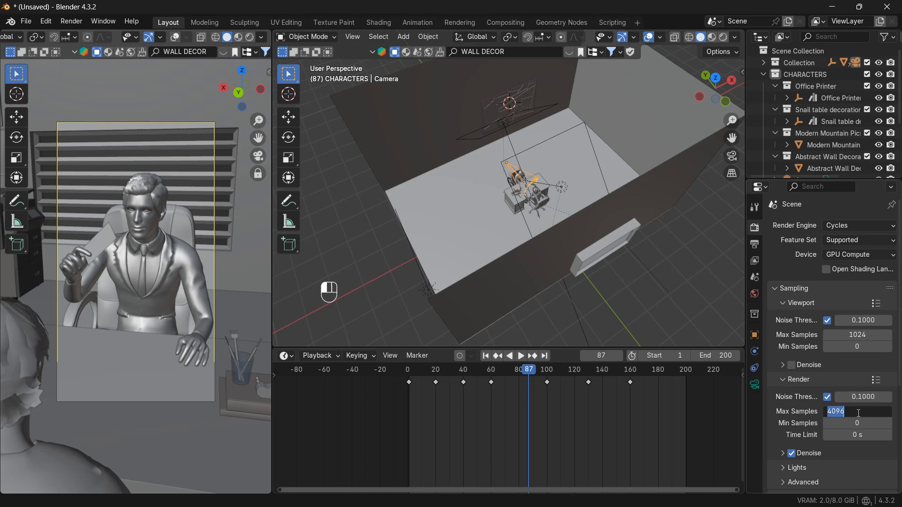
pyautogui.press('Return')
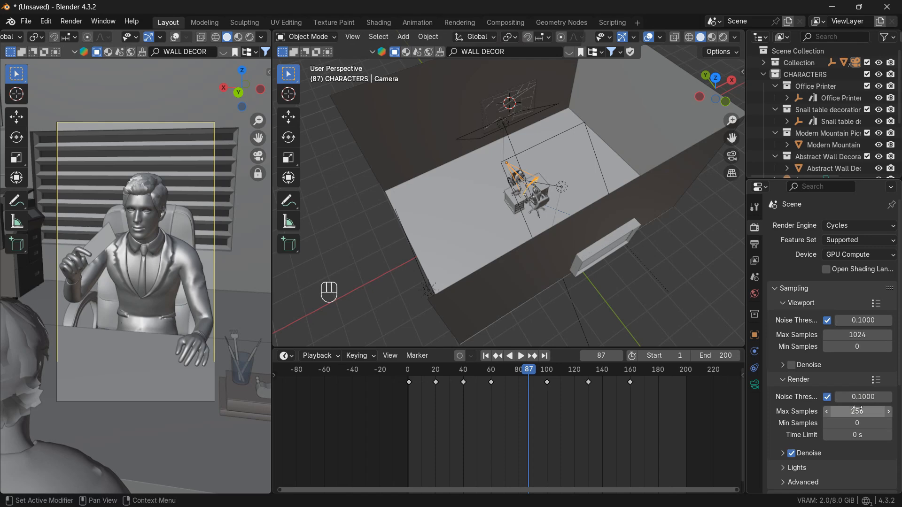
# Change the final render's denoiser to OptiX.
pyautogui.scroll(-7, 845, 394)
pyautogui.click(784, 289)
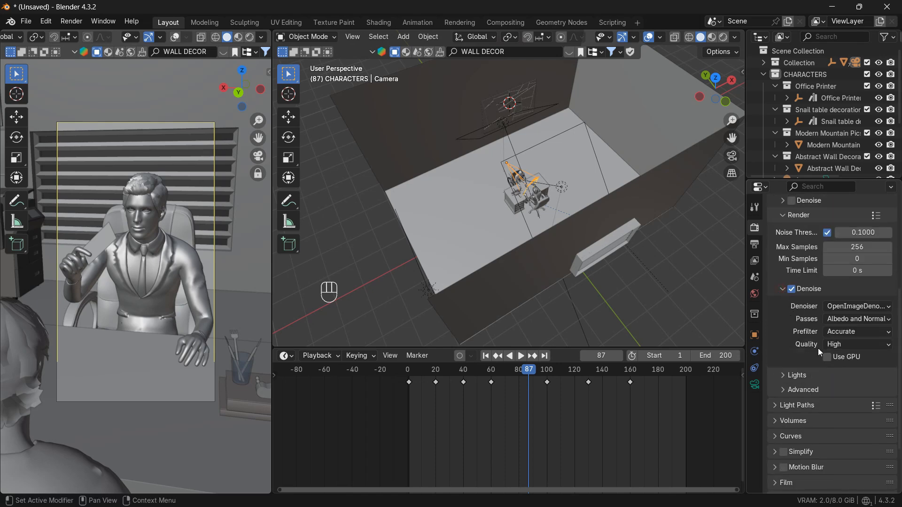
pyautogui.click(852, 308)
pyautogui.click(845, 318)
# Enable Persistent Data for the final render in the performance settings.
pyautogui.scroll(-2, 838, 328)
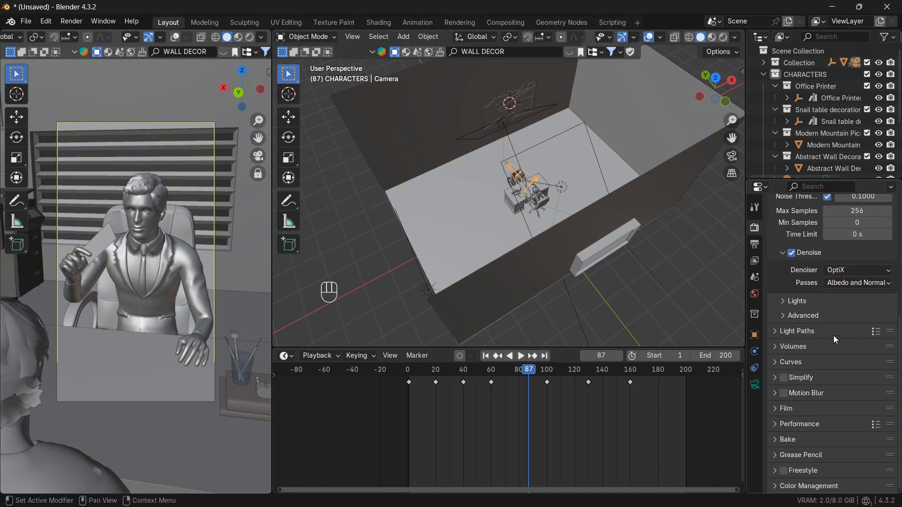
pyautogui.click(798, 424)
pyautogui.scroll(-10, 795, 420)
pyautogui.click(827, 386)
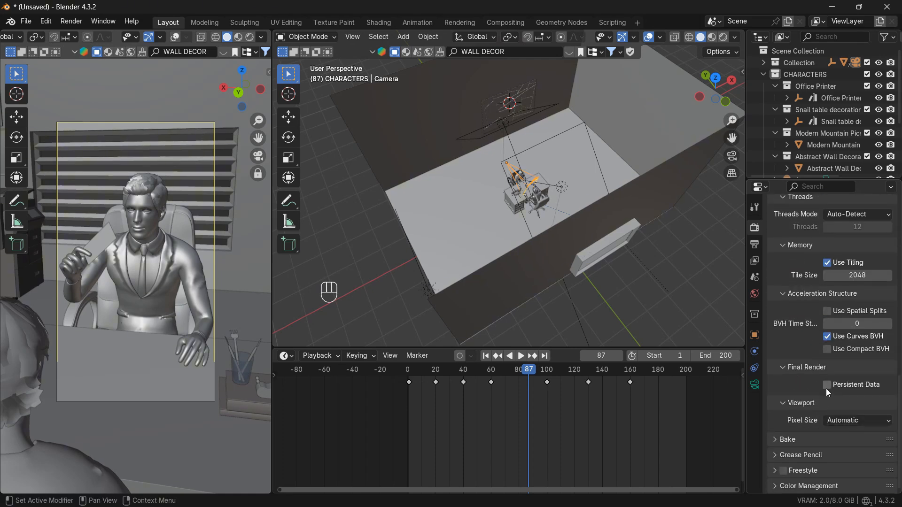
# Browse for a render output location and open the folder E:\How to create Zack D films\render sequence.
pyautogui.scroll(5, 826, 387)
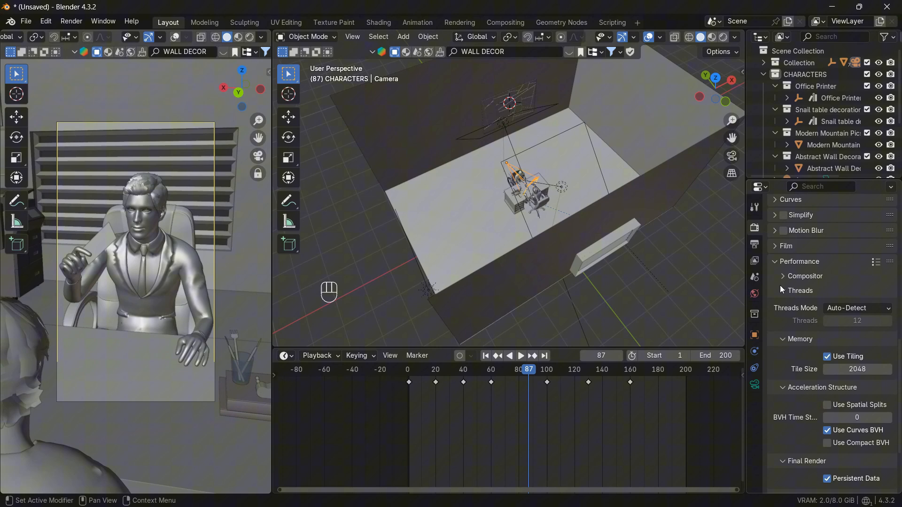
pyautogui.click(755, 244)
pyautogui.click(886, 329)
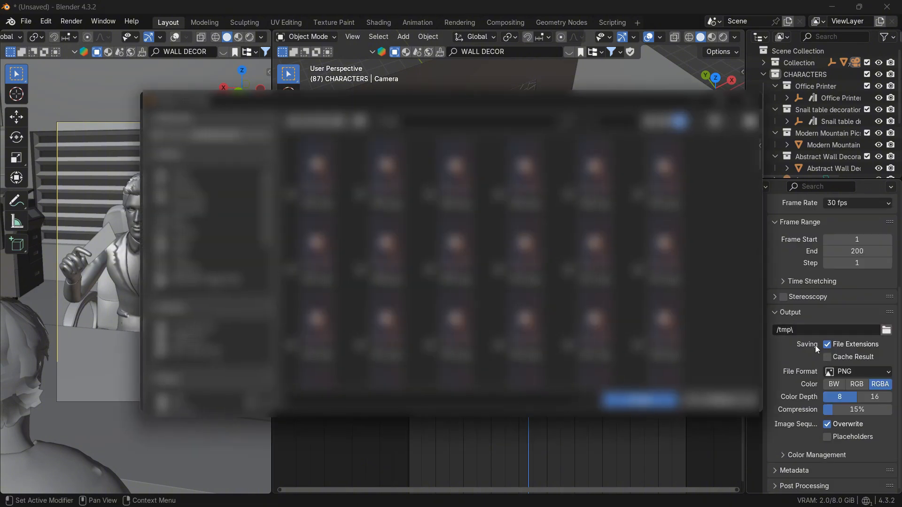
pyautogui.click(203, 352)
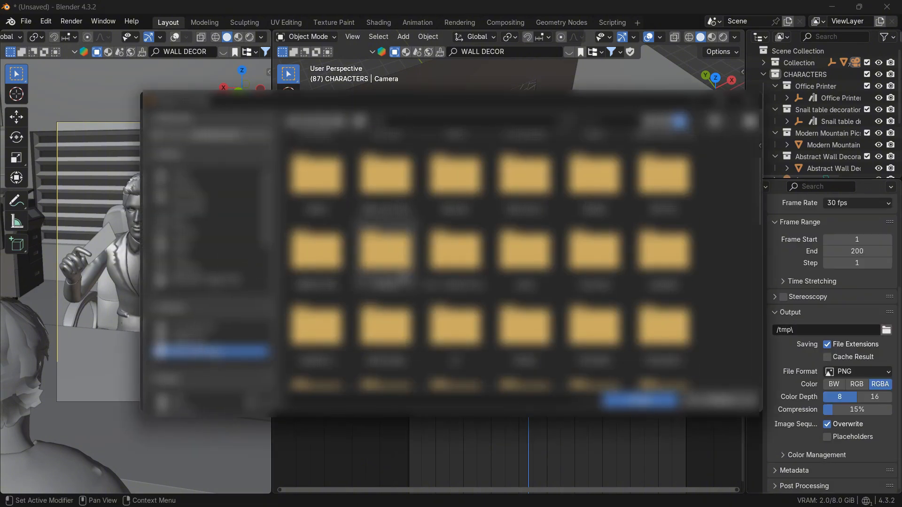
pyautogui.scroll(4, 399, 279)
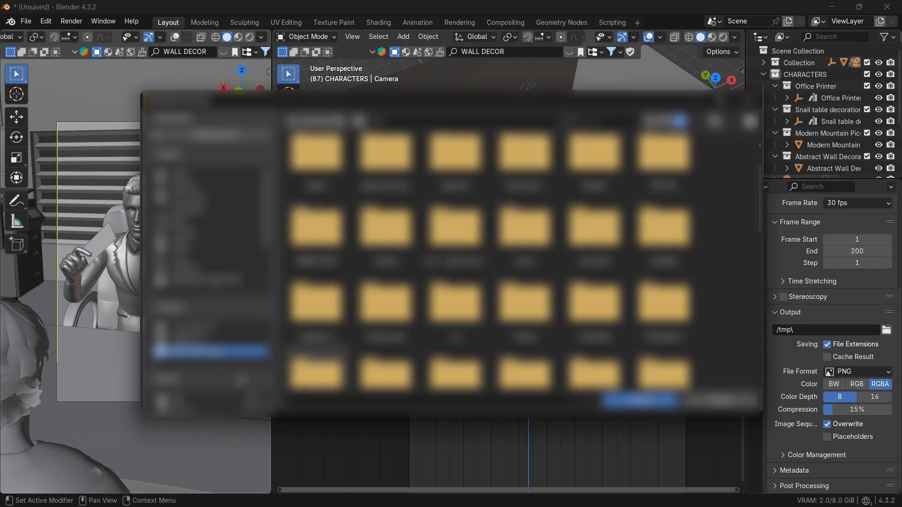
pyautogui.scroll(-3, 204, 300)
pyautogui.click(206, 353)
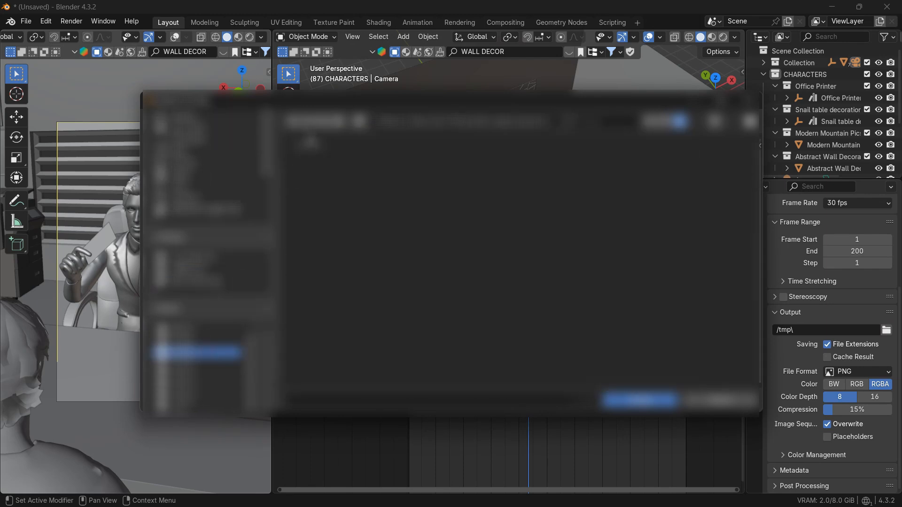
pyautogui.click(323, 121)
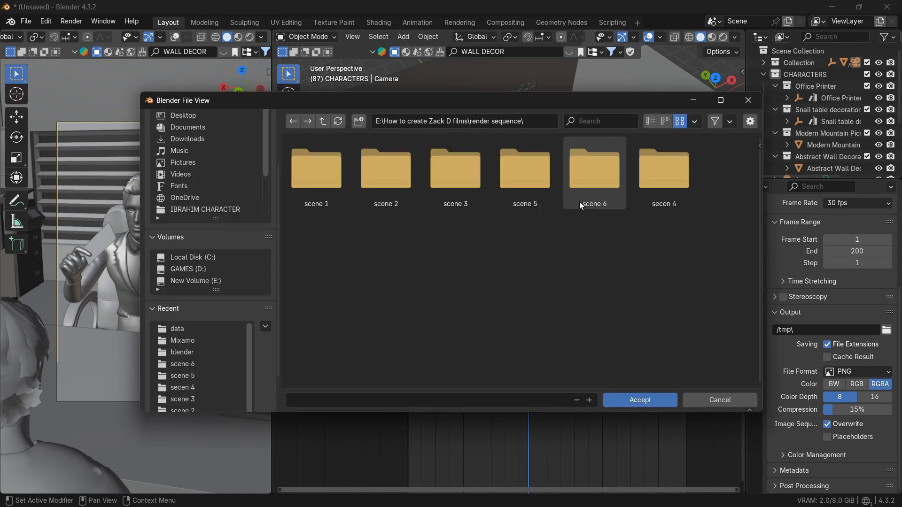
# Create a folder named SCENE 7 in the render sequence folder and set it as the output path.
pyautogui.click(361, 124)
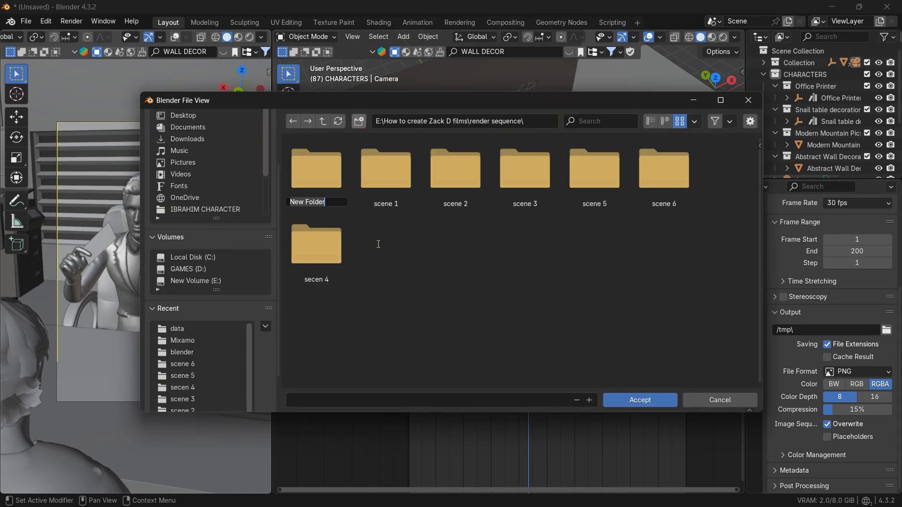
pyautogui.write('SCENE 7')
pyautogui.press('Return')
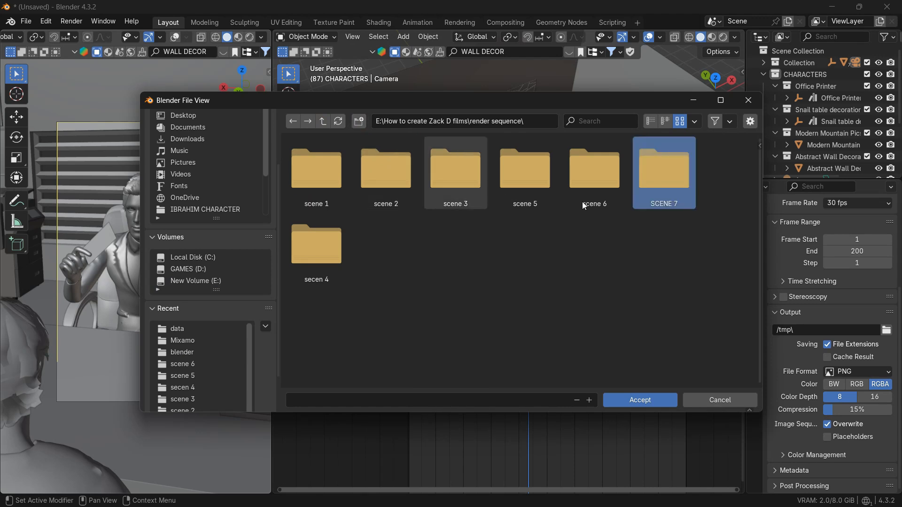
pyautogui.doubleClick(693, 187)
pyautogui.click(641, 400)
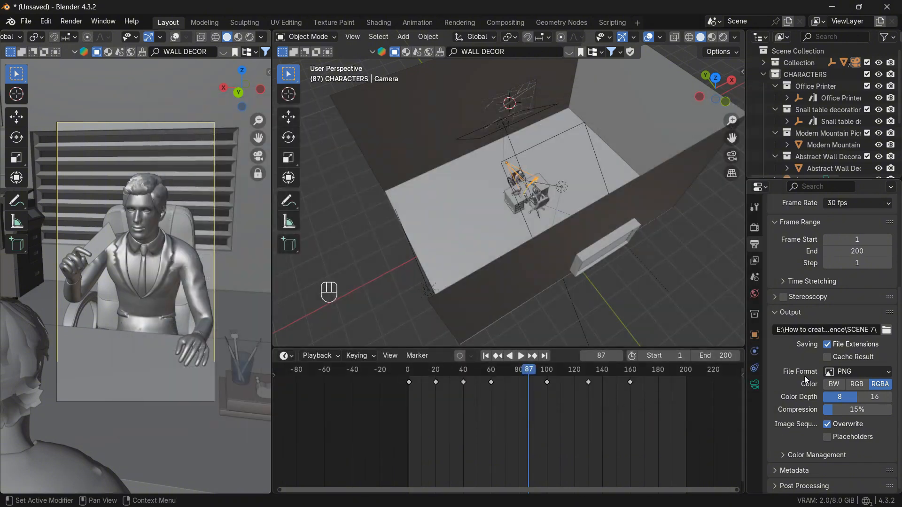
pyautogui.scroll(5, 838, 393)
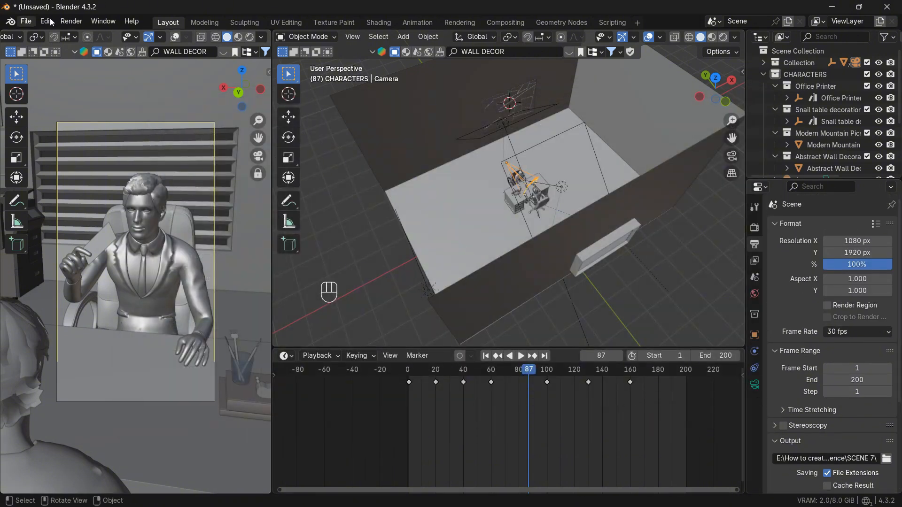
# Save the project as scene 7 in the folder E:\How to create Zack D films\blender.
pyautogui.click(27, 22)
pyautogui.click(40, 110)
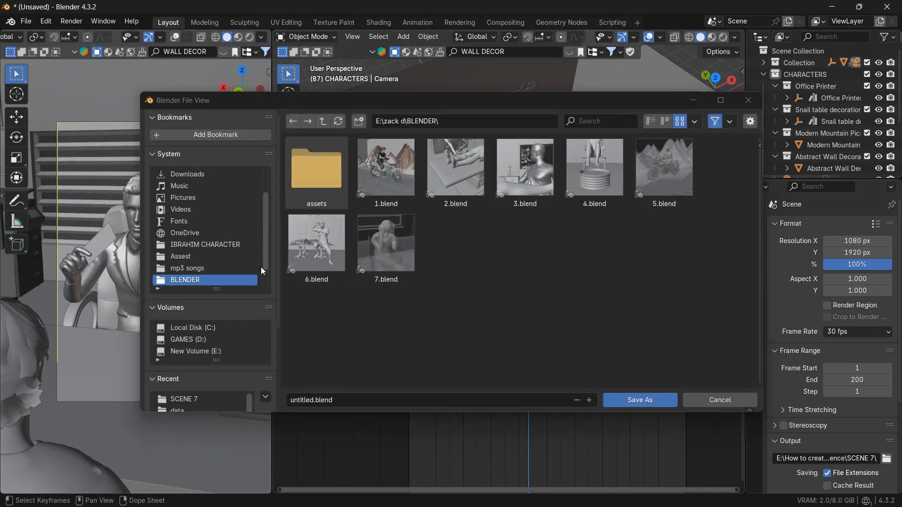
pyautogui.click(177, 397)
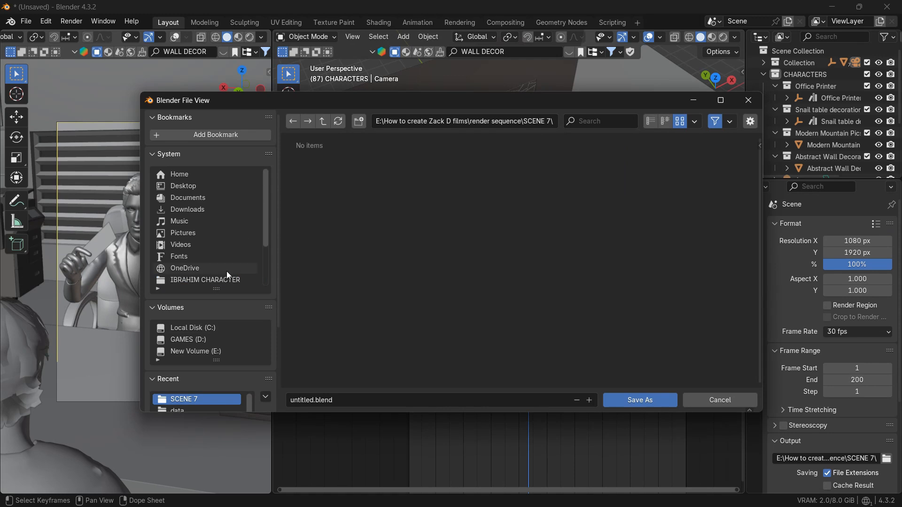
pyautogui.click(324, 121)
pyautogui.click(324, 121)
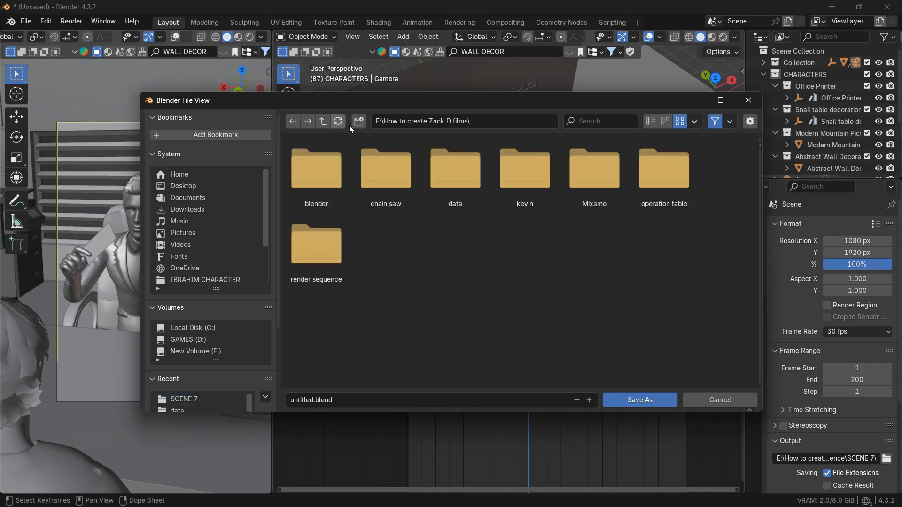
pyautogui.click(328, 192)
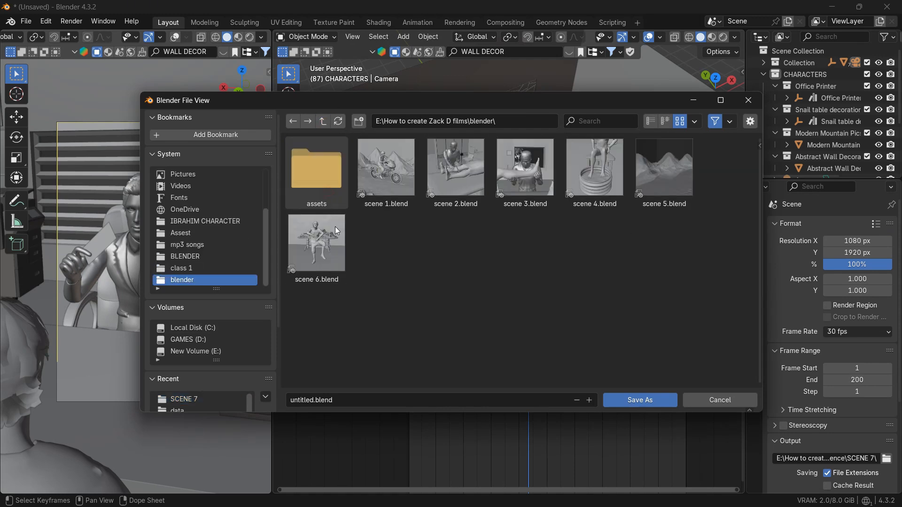
pyautogui.click(315, 400)
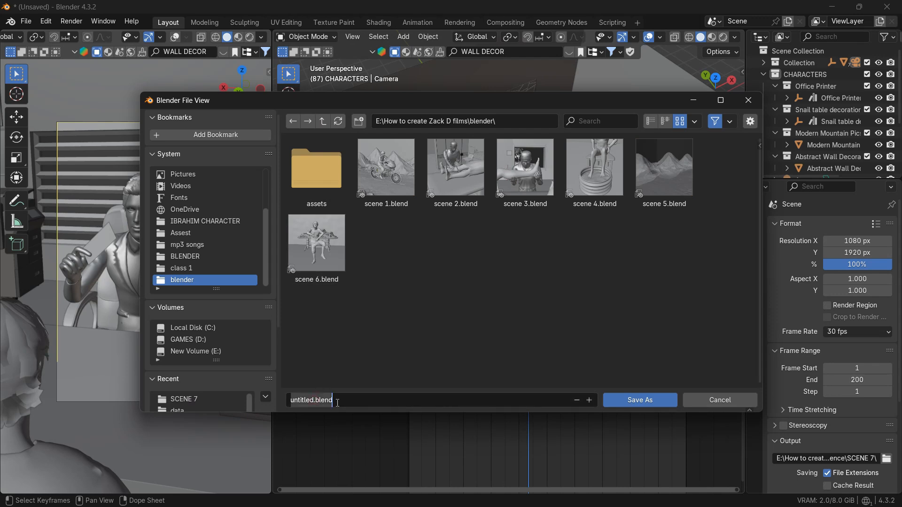
pyautogui.write('S')
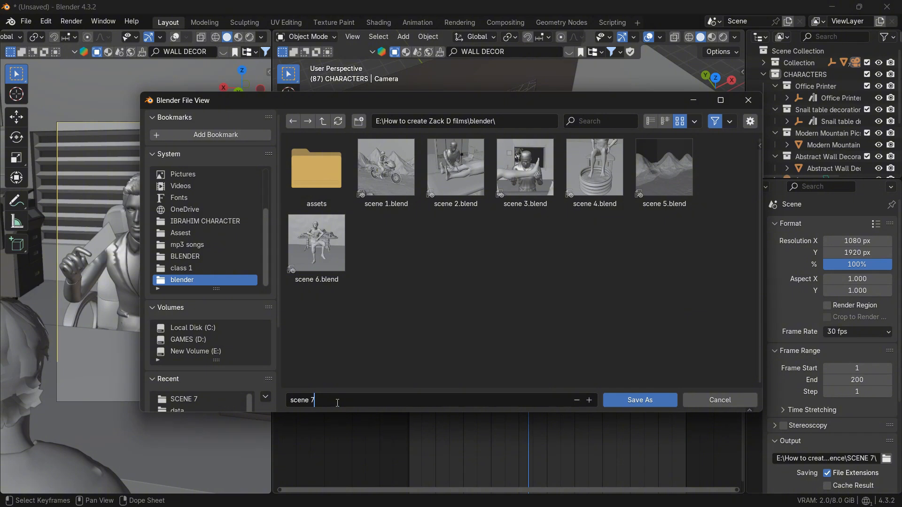
pyautogui.click(631, 398)
pyautogui.click(641, 399)
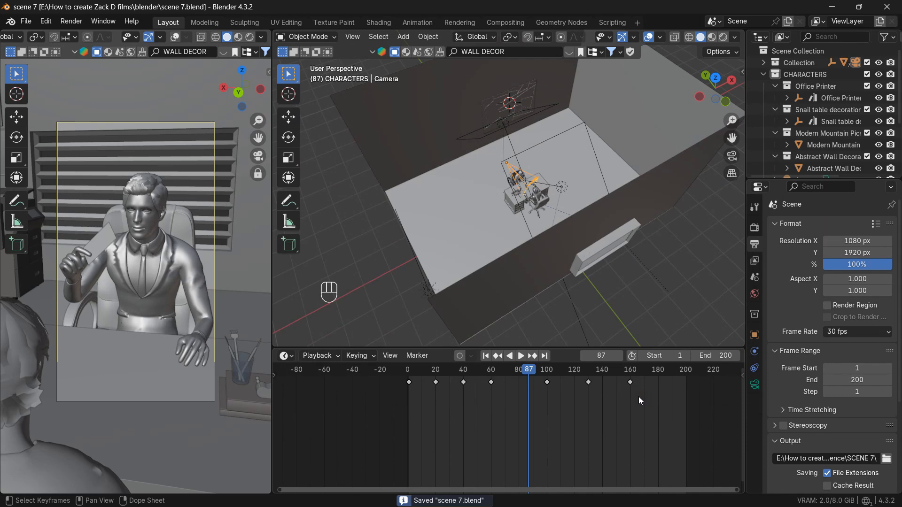
# Start rendering the full animation.
pyautogui.click(72, 22)
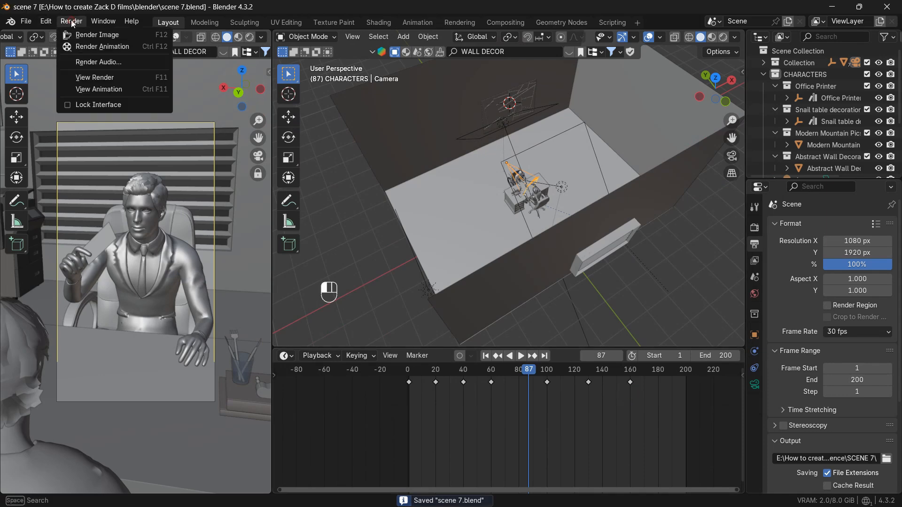
pyautogui.click(121, 47)
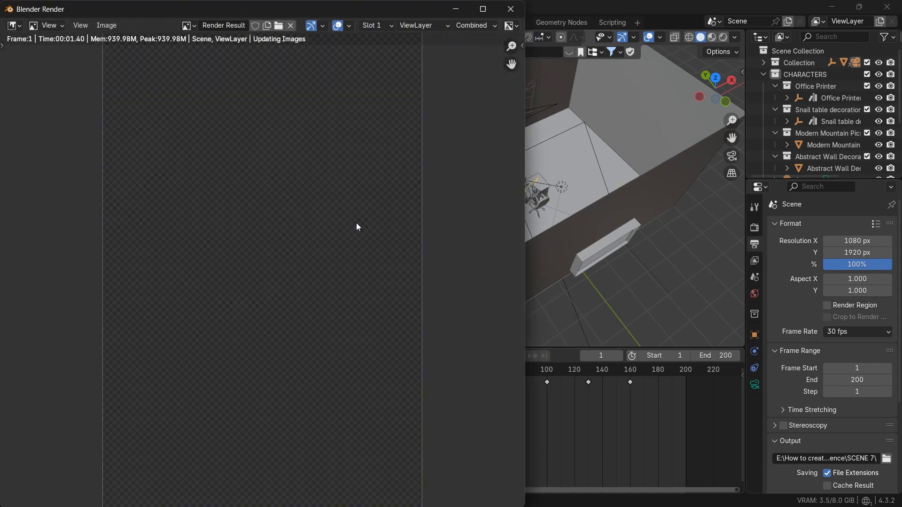